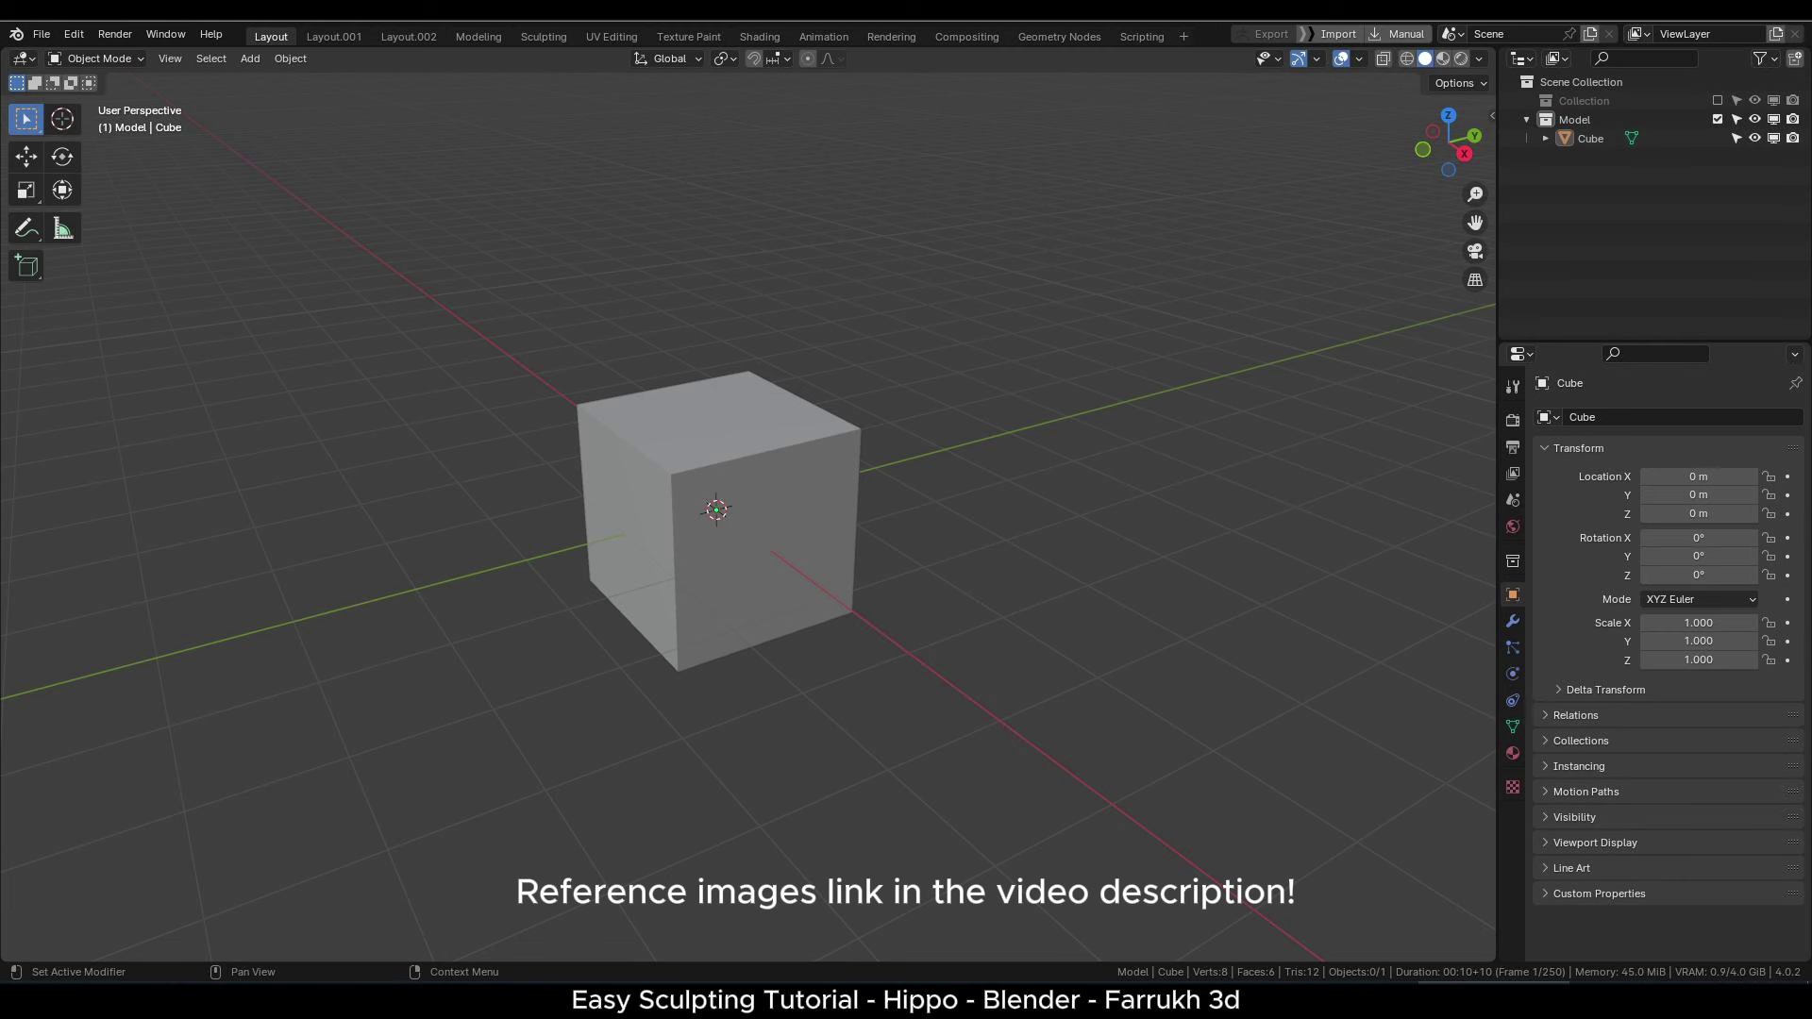
- Add a level 3 Subdivision modifier to the cube and apply it
key("a")
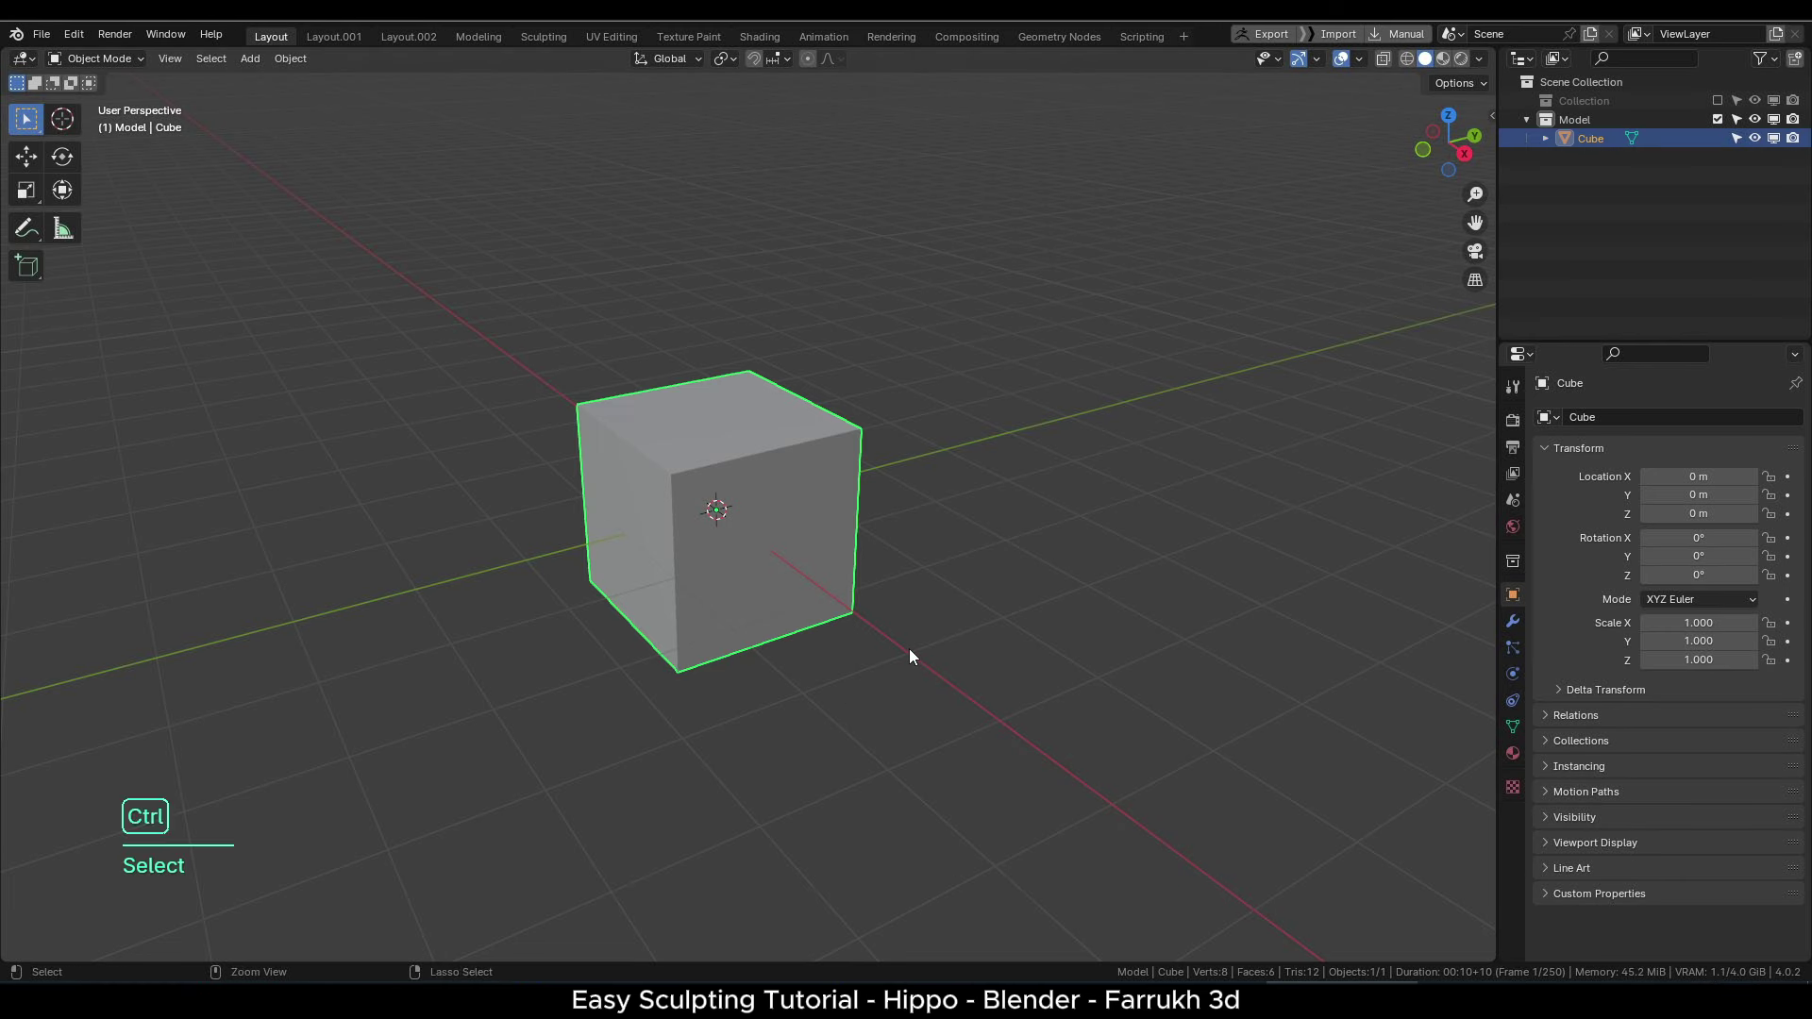
key("ctrl+3")
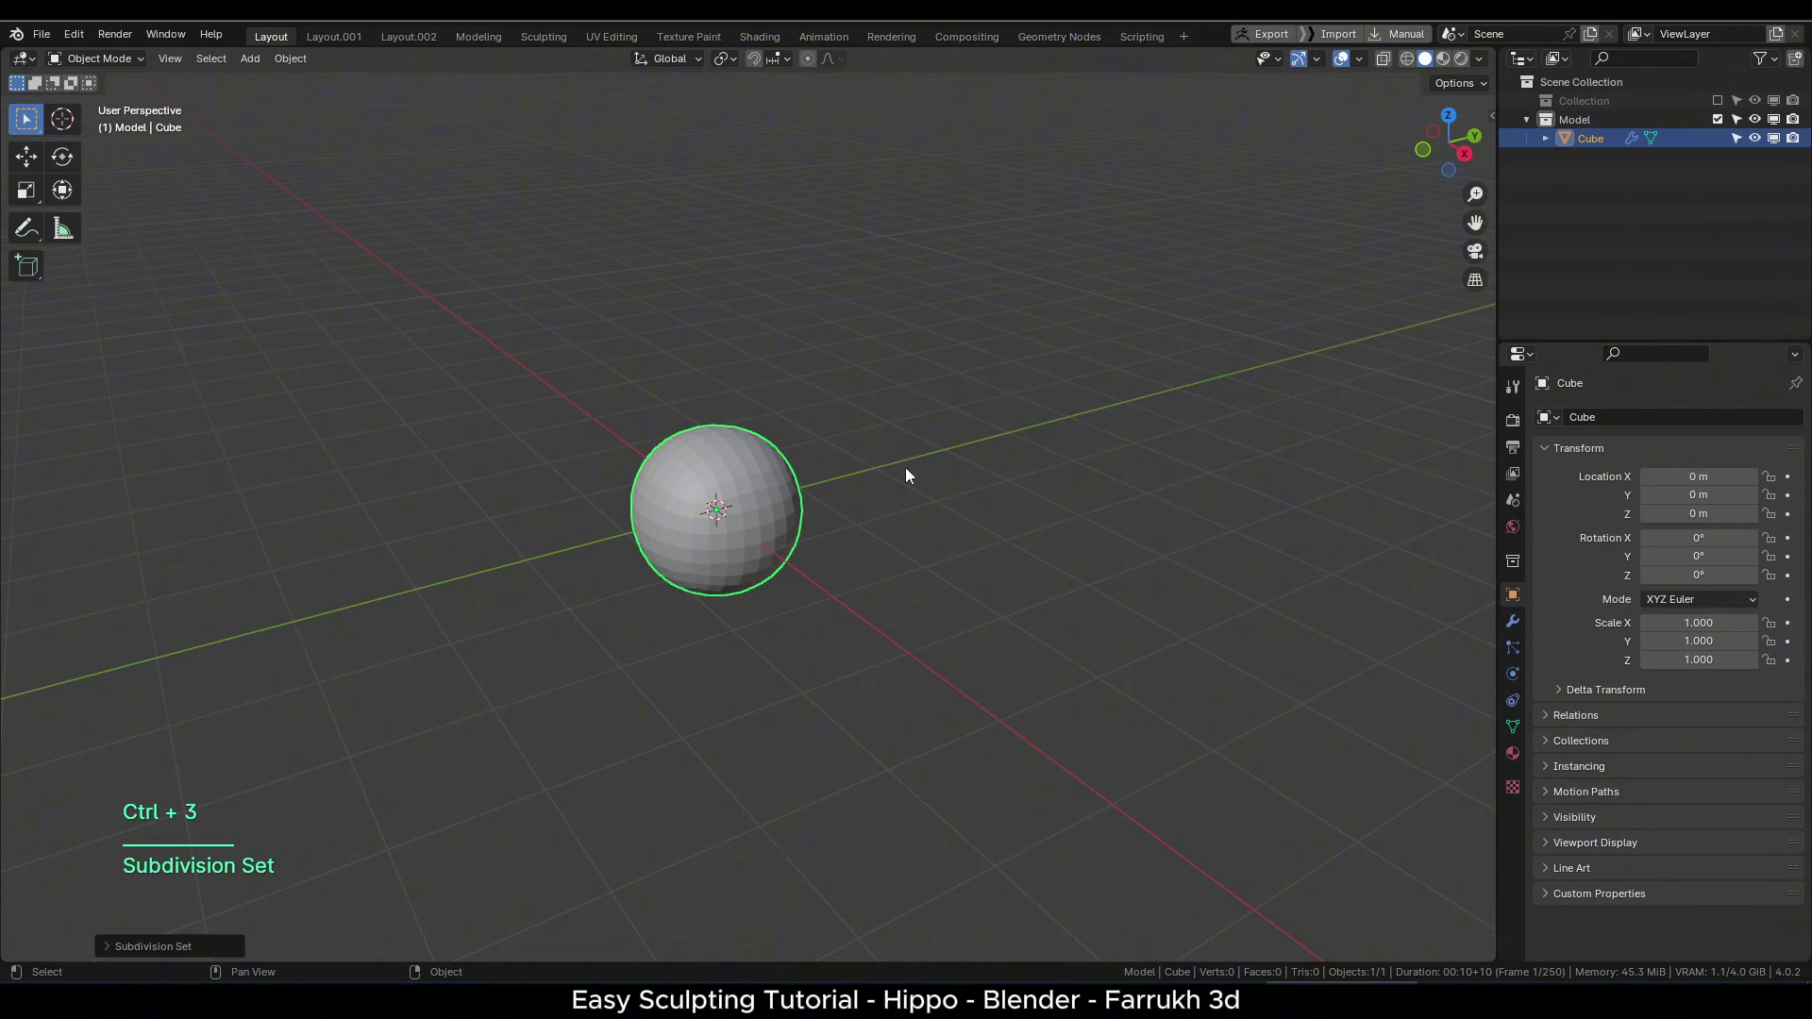
left_click(1513, 620)
left_click(1748, 557)
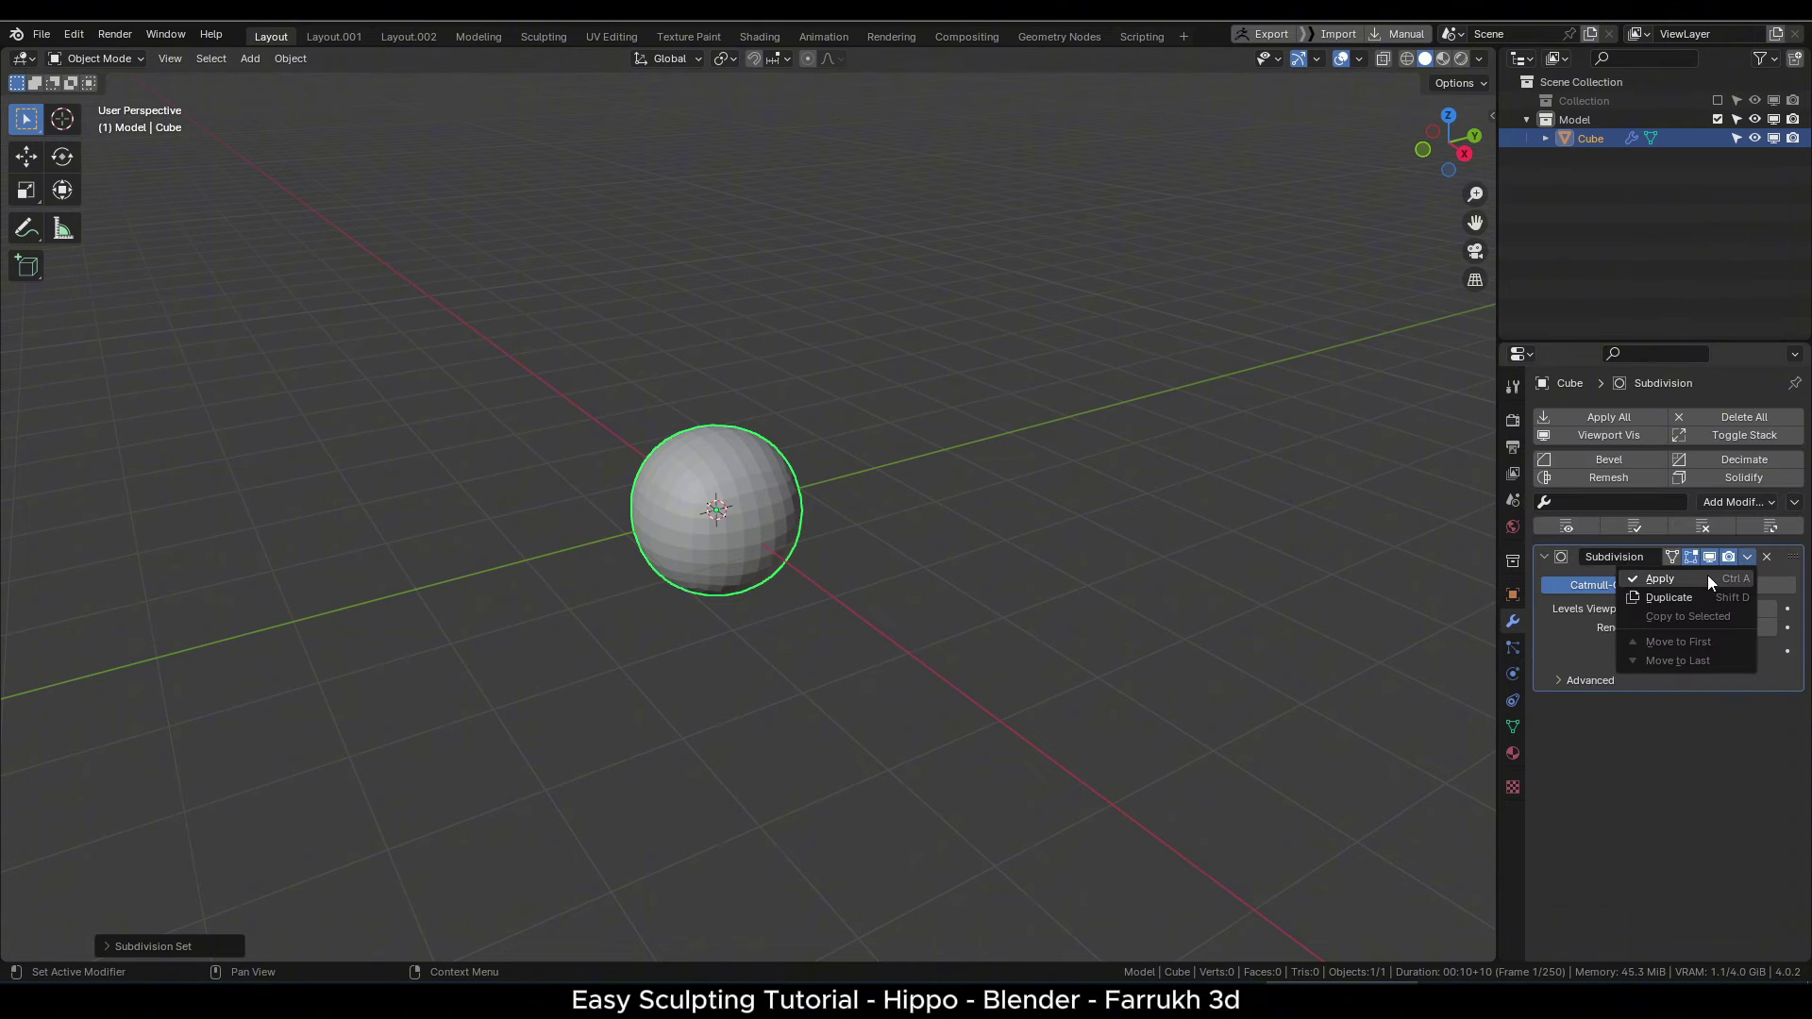
left_click(1706, 574)
- Shade the subdivided cube smooth and activate the Transform tool
scroll(749, 510, "up", 2)
right_click(768, 513)
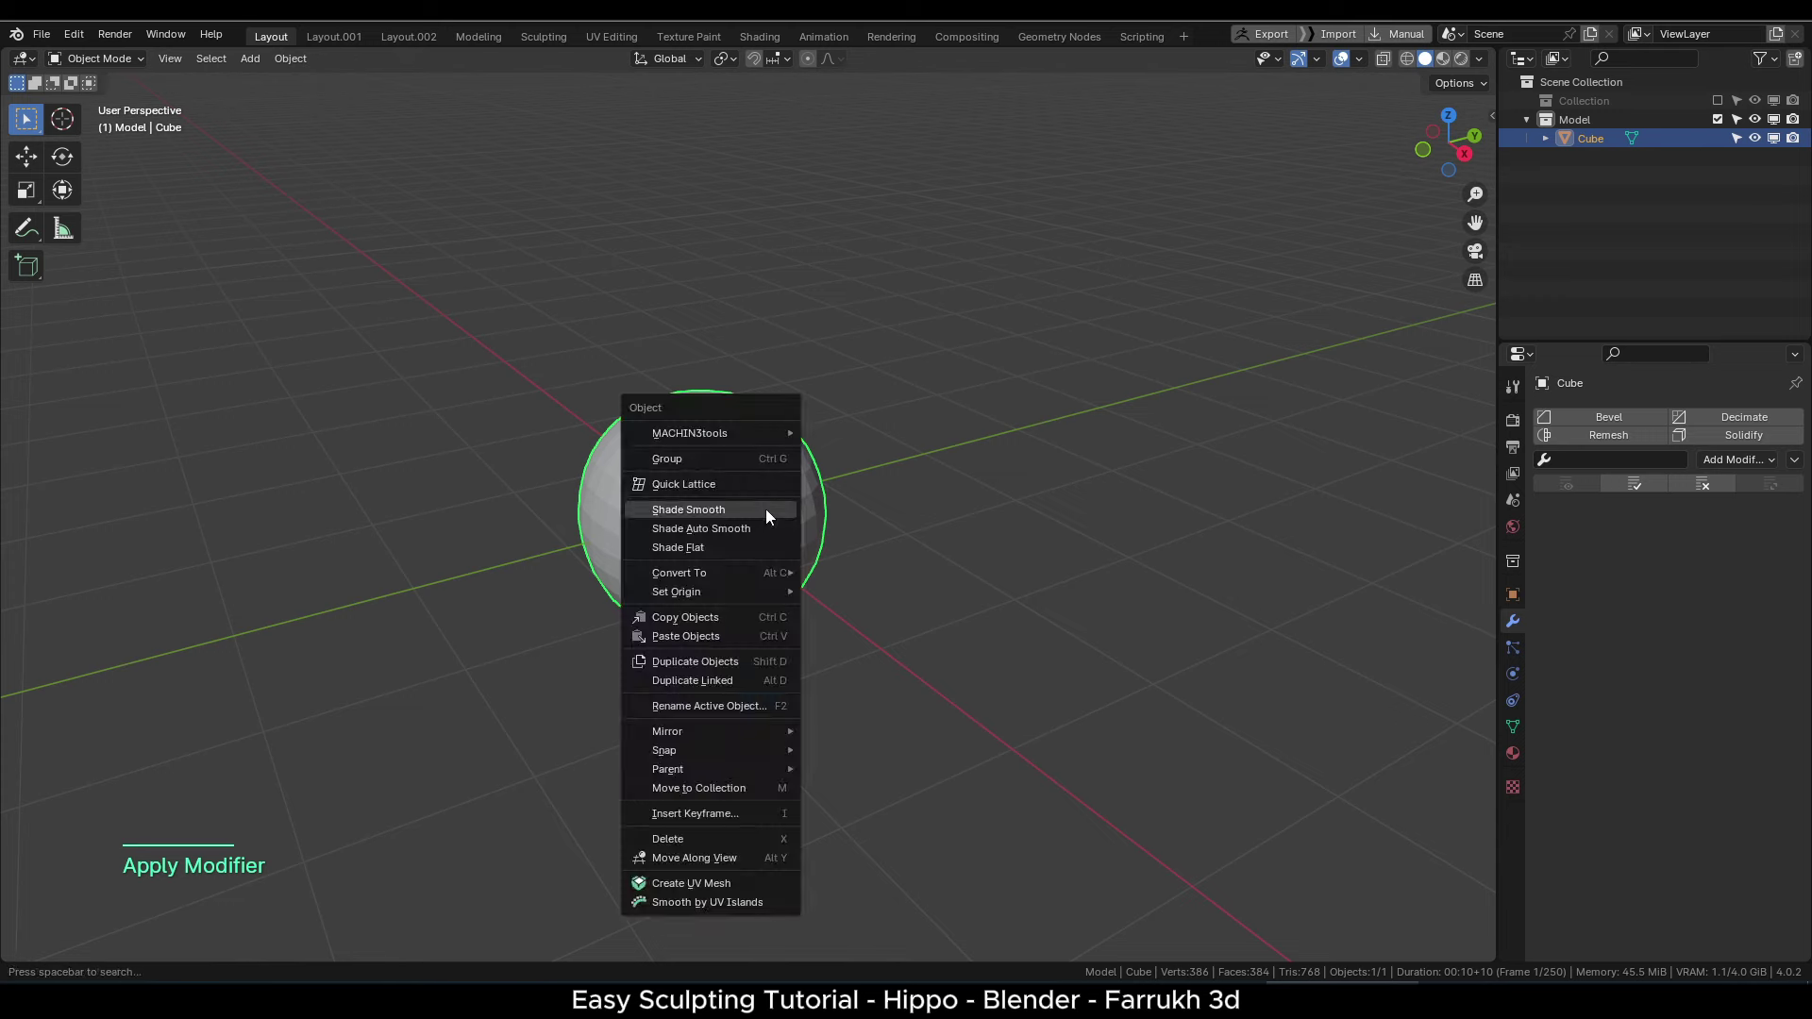
left_click(768, 513)
key("w")
- Duplicate the head sphere, move the copy along Y behind it and enlarge it into an elongated body
middle_click_drag(730, 515, 840, 510)
key("shift+d")
right_click(1131, 501)
left_click_drag(747, 425, 1006, 421)
key("s")
left_click(1085, 535)
middle_click_drag(1006, 421, 931, 502, "alt")
left_click_drag(1043, 427, 1015, 426)
middle_click_drag(963, 461, 1072, 461)
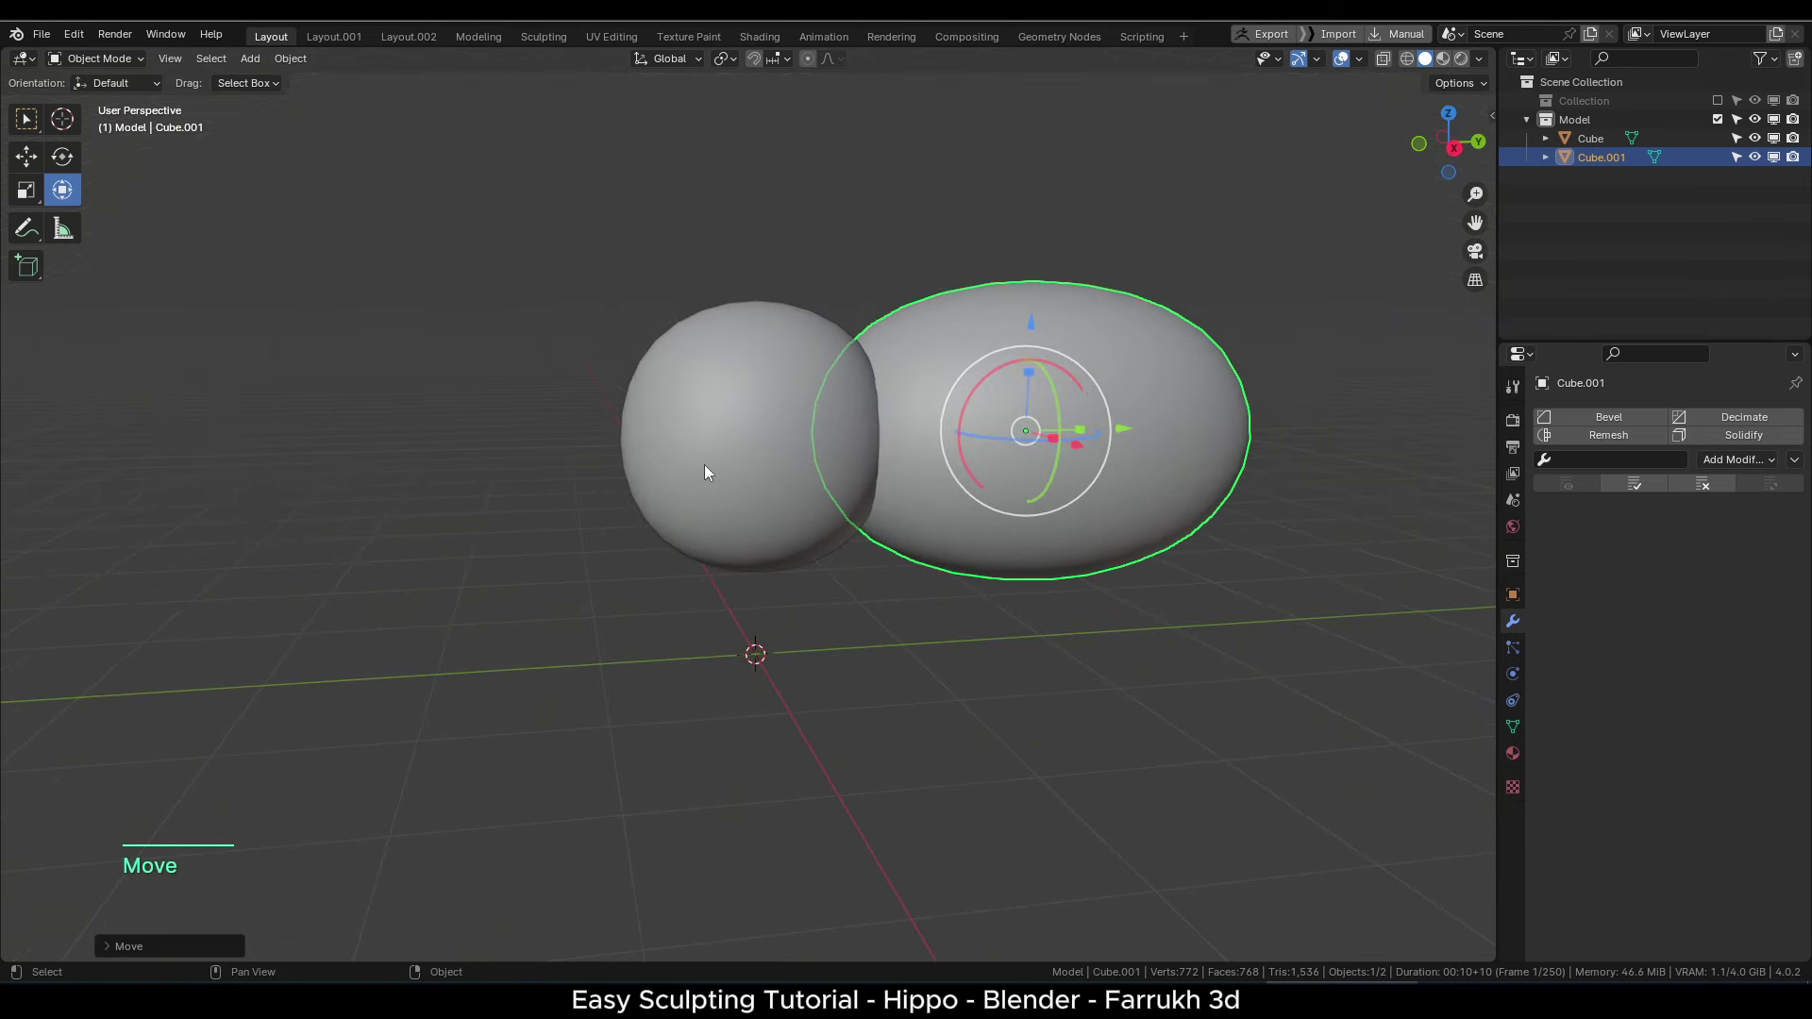
- Scale the head sphere down slightly and nudge it upward in front of the body
left_click(704, 465)
key("s")
left_click(827, 606)
left_click_drag(753, 325, 752, 317)
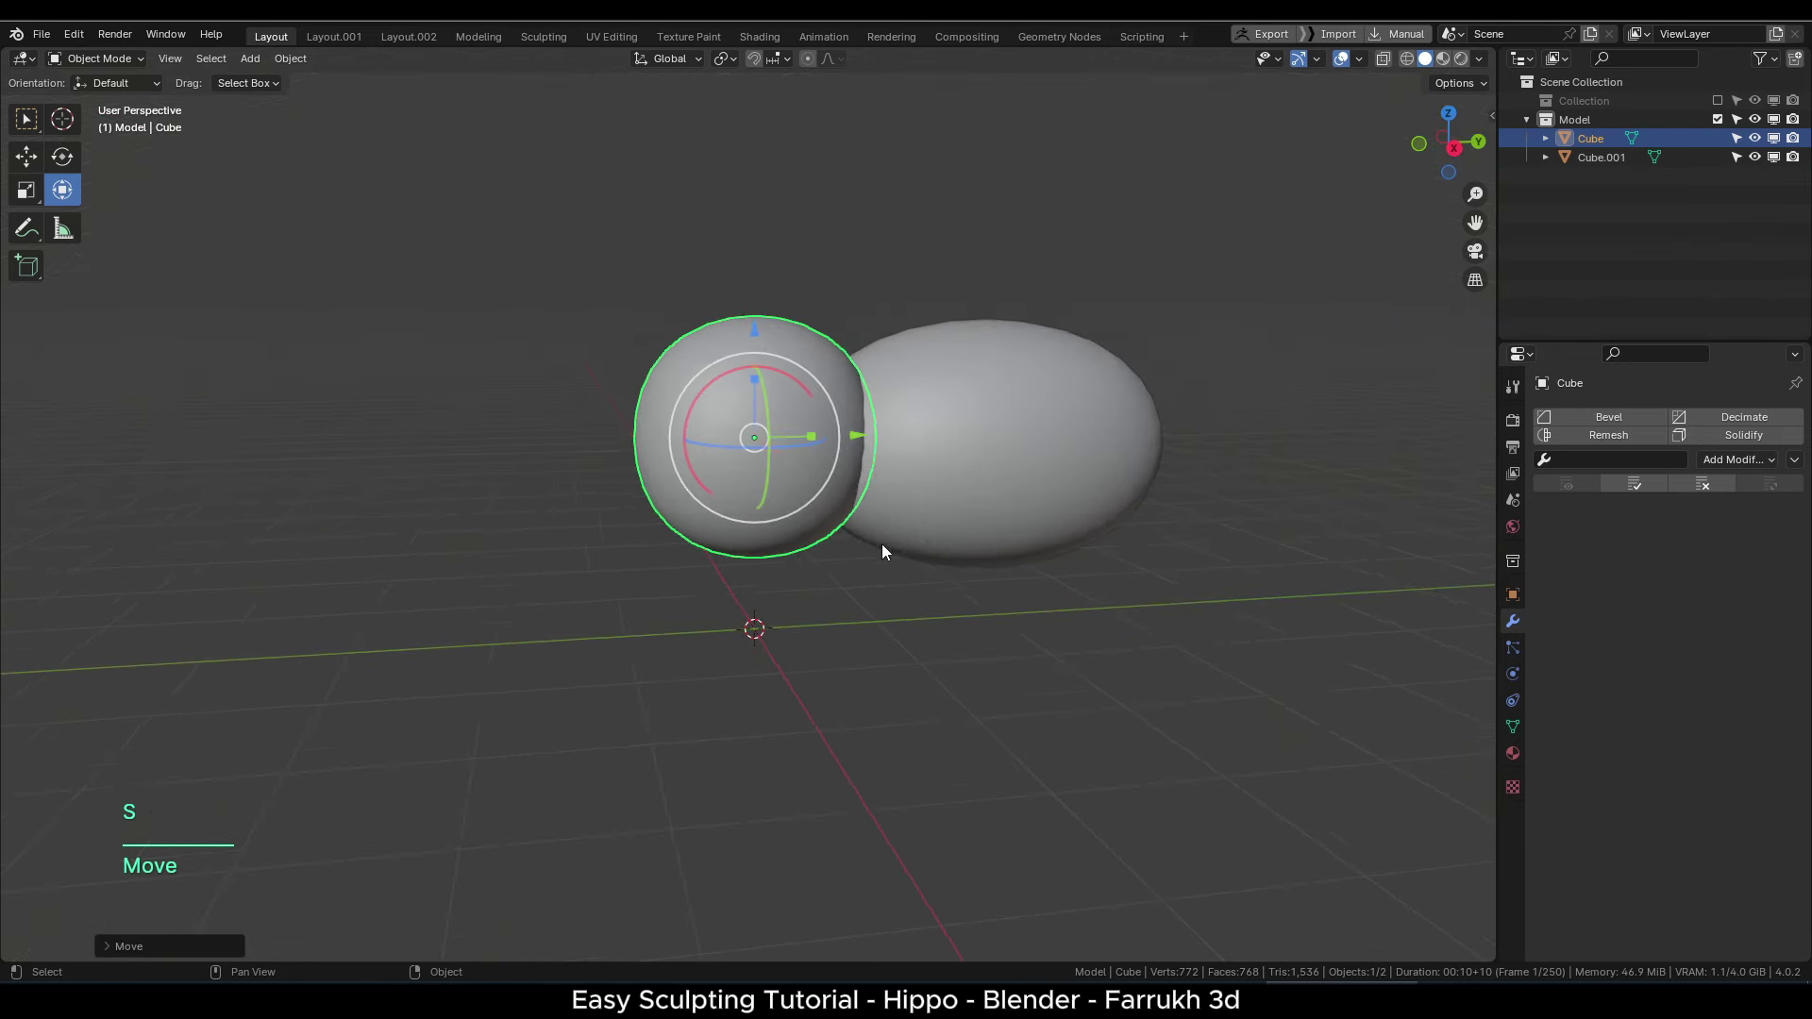
- Duplicate the head sphere and place a smaller copy low at the front of the head as the snout
key("shift+d")
key("Escape")
left_click_drag(870, 430, 761, 436)
key("s")
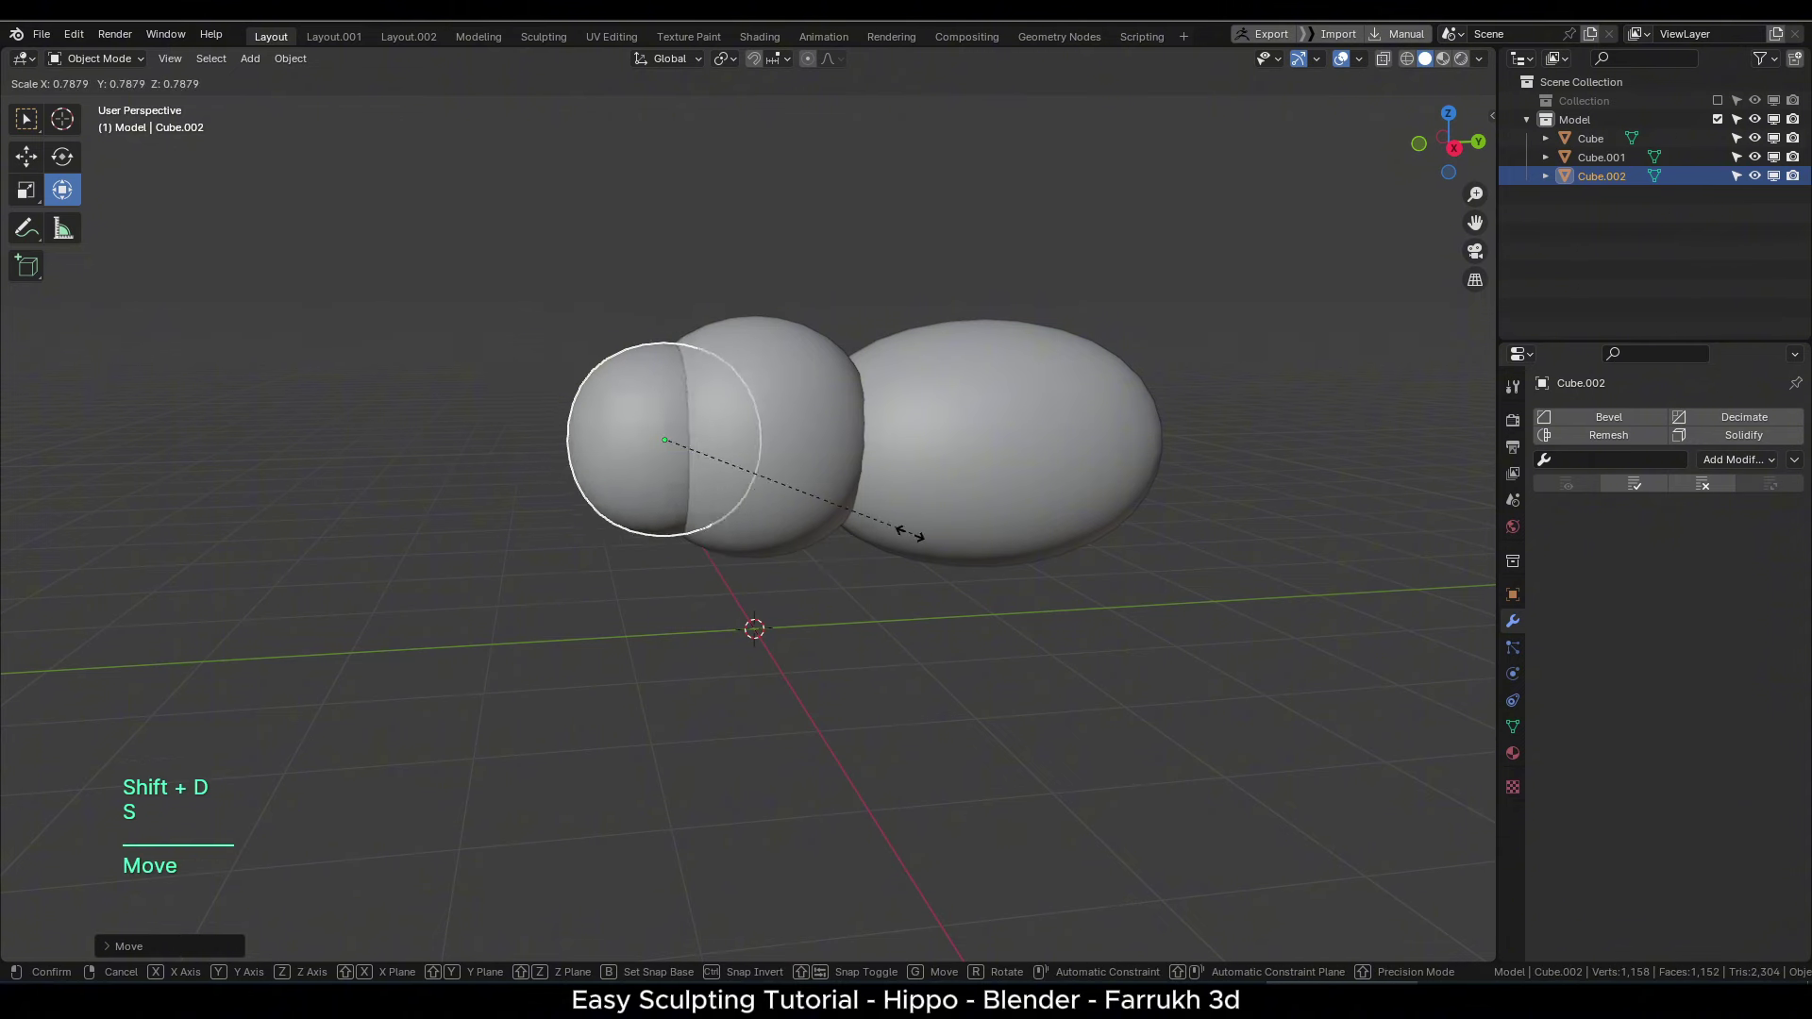
left_click(875, 518)
left_click_drag(662, 331, 663, 379)
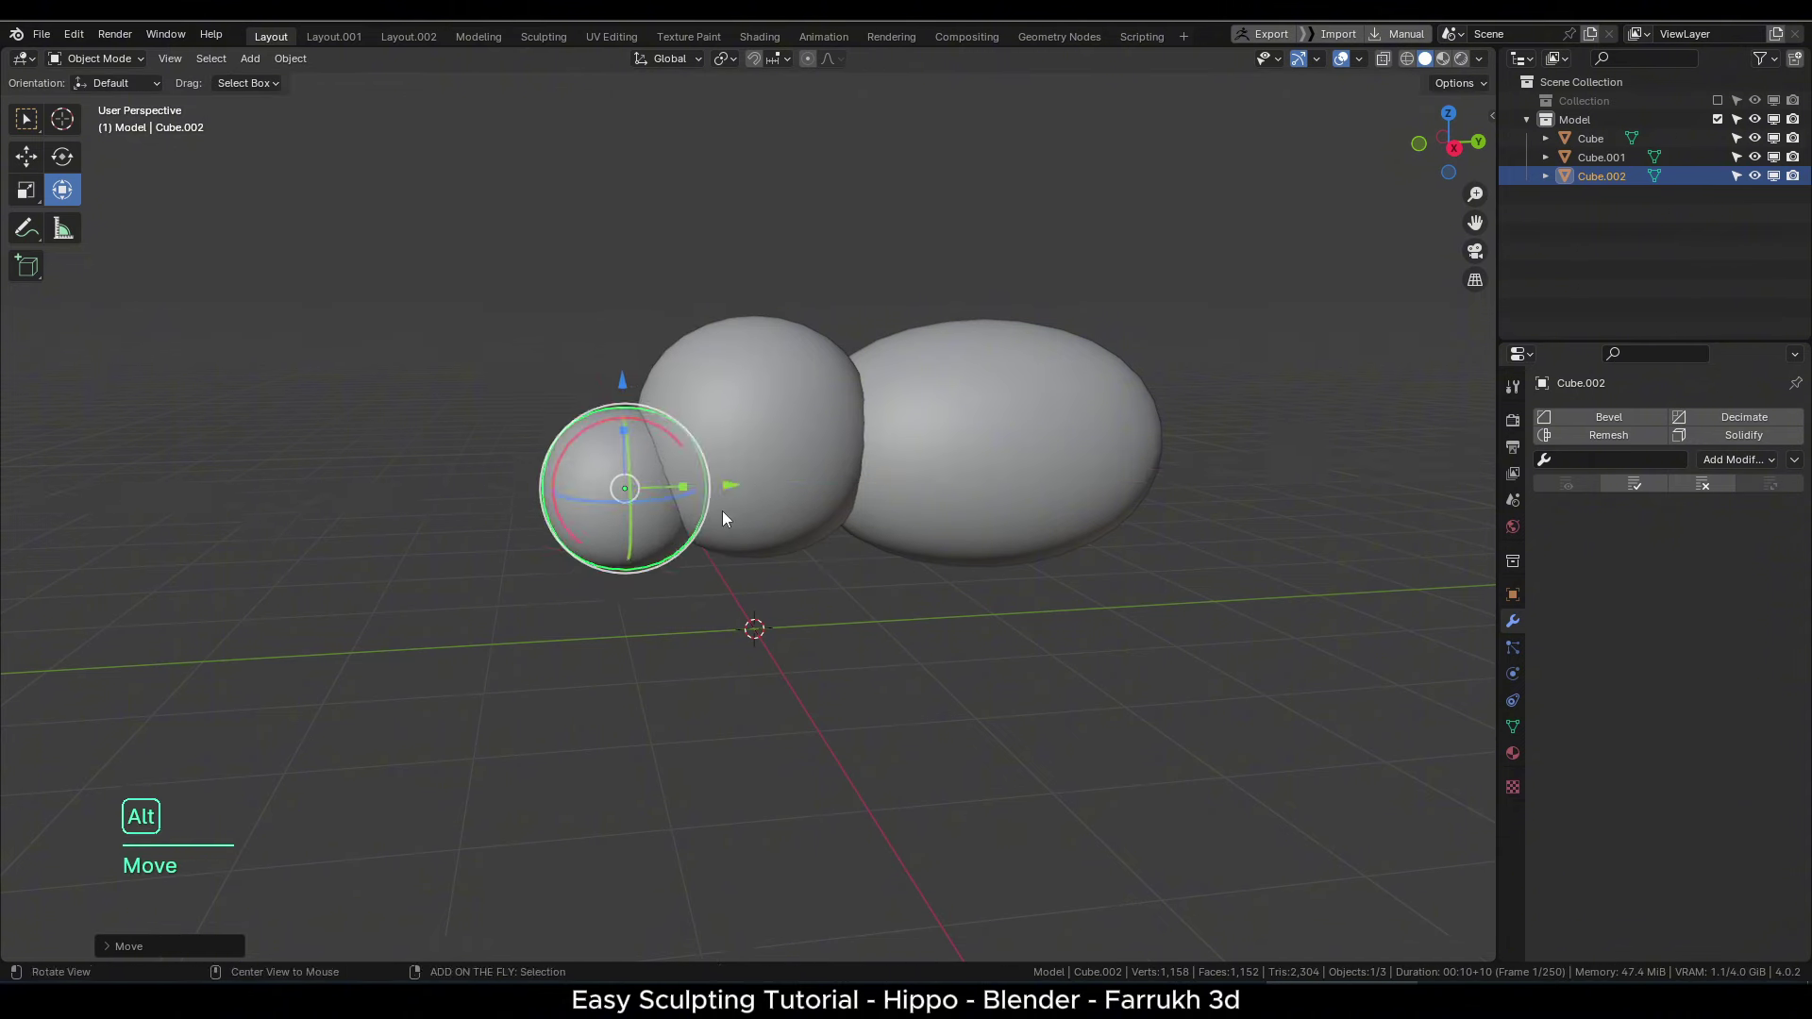
- Widen the snout along X and flatten it along Z, keeping it against the lower front of the head
middle_click_drag(722, 511, 626, 529, "alt")
key("s")
key("x")
left_click(722, 502)
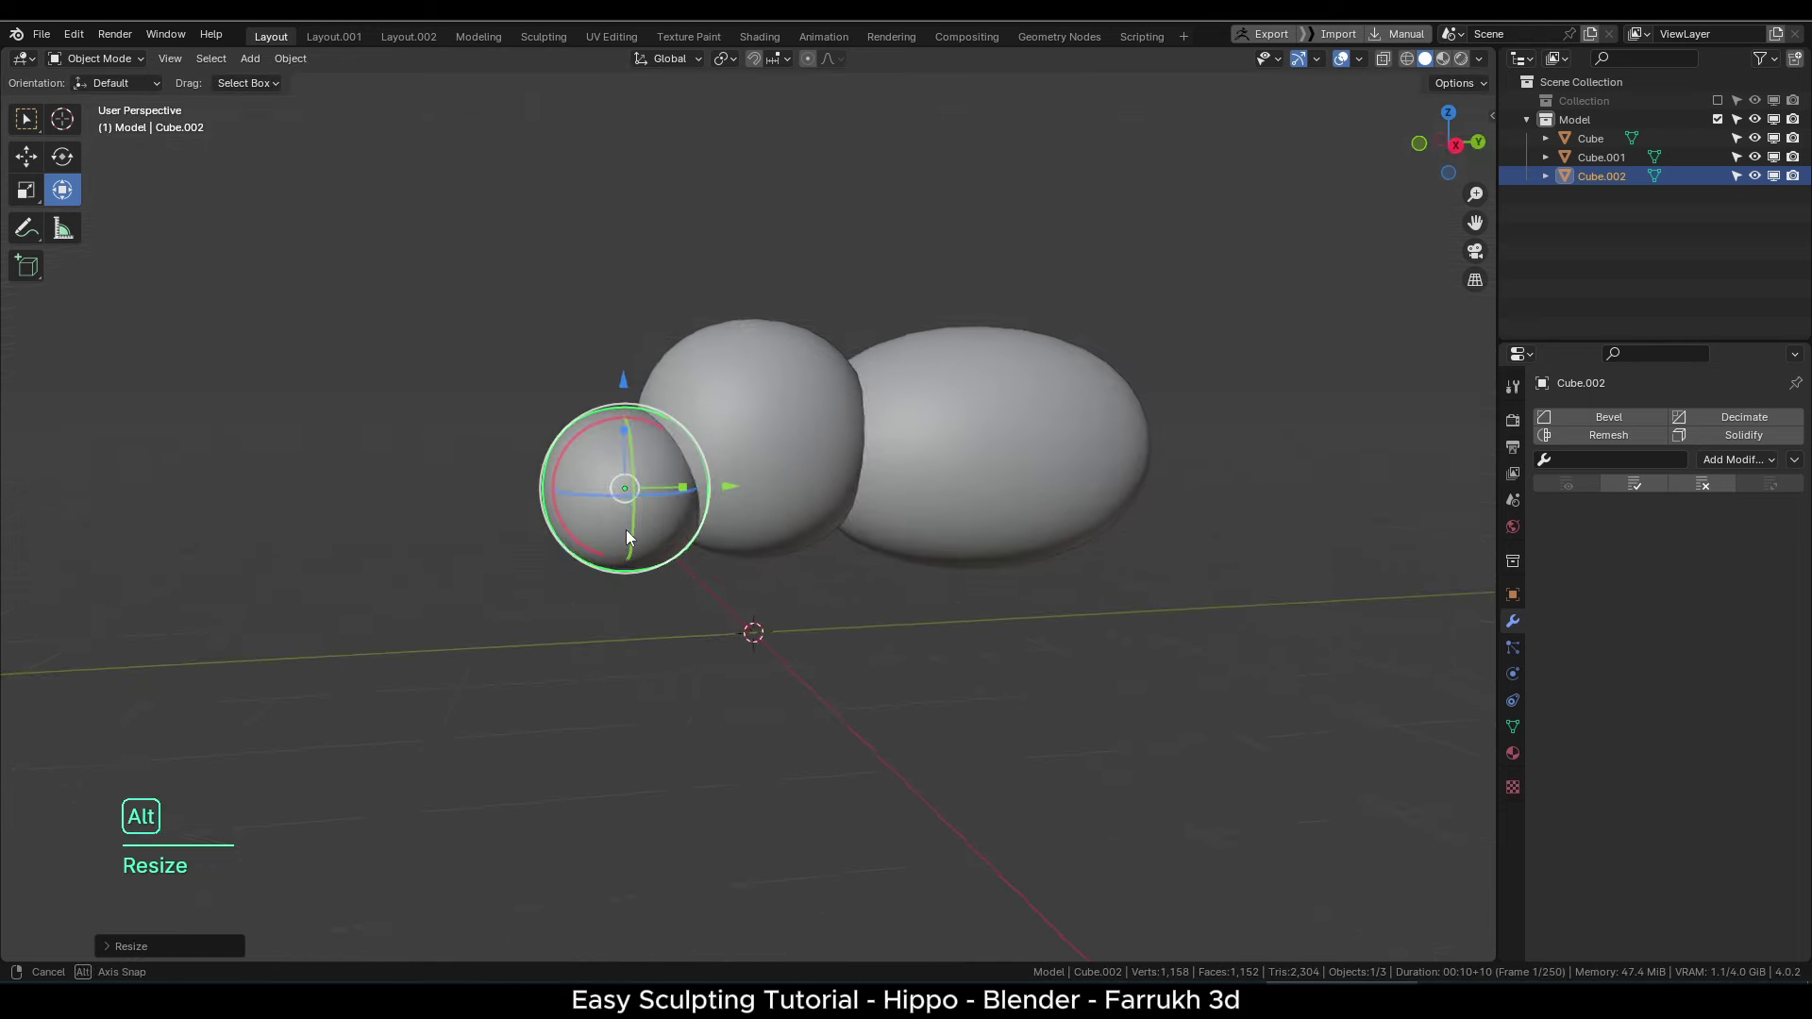
key("s")
key("z")
left_click(631, 449)
left_click_drag(625, 389, 627, 379)
- Fine-tune the snout's width along X while viewing the hippo from the front
middle_click_drag(750, 537, 923, 594, "alt")
key("s")
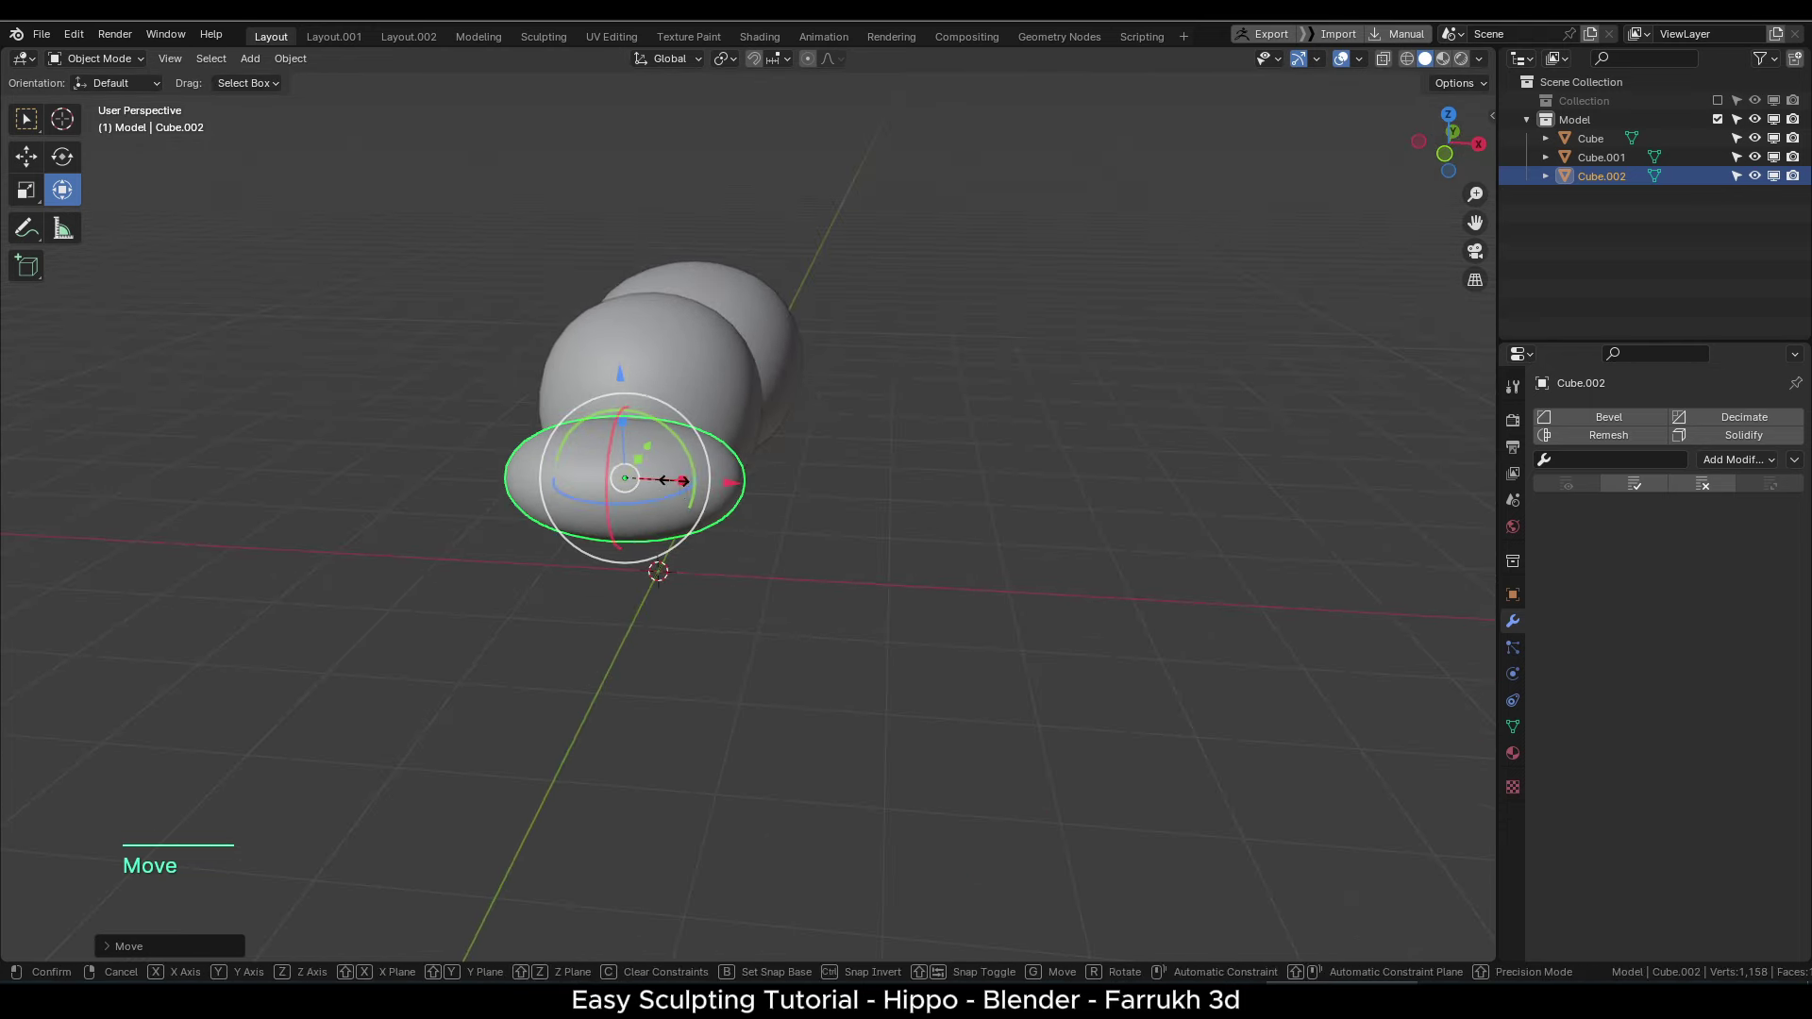
key("x")
left_click(682, 488)
middle_click_drag(792, 514, 759, 577, "alt")
left_click_drag(677, 495, 668, 494)
left_click(681, 608)
- Duplicate the snout, lower the copy and scale it to about 0.7 to form the lower jaw
middle_click_drag(681, 608, 608, 461, "alt")
left_click(621, 517)
key("shift+d")
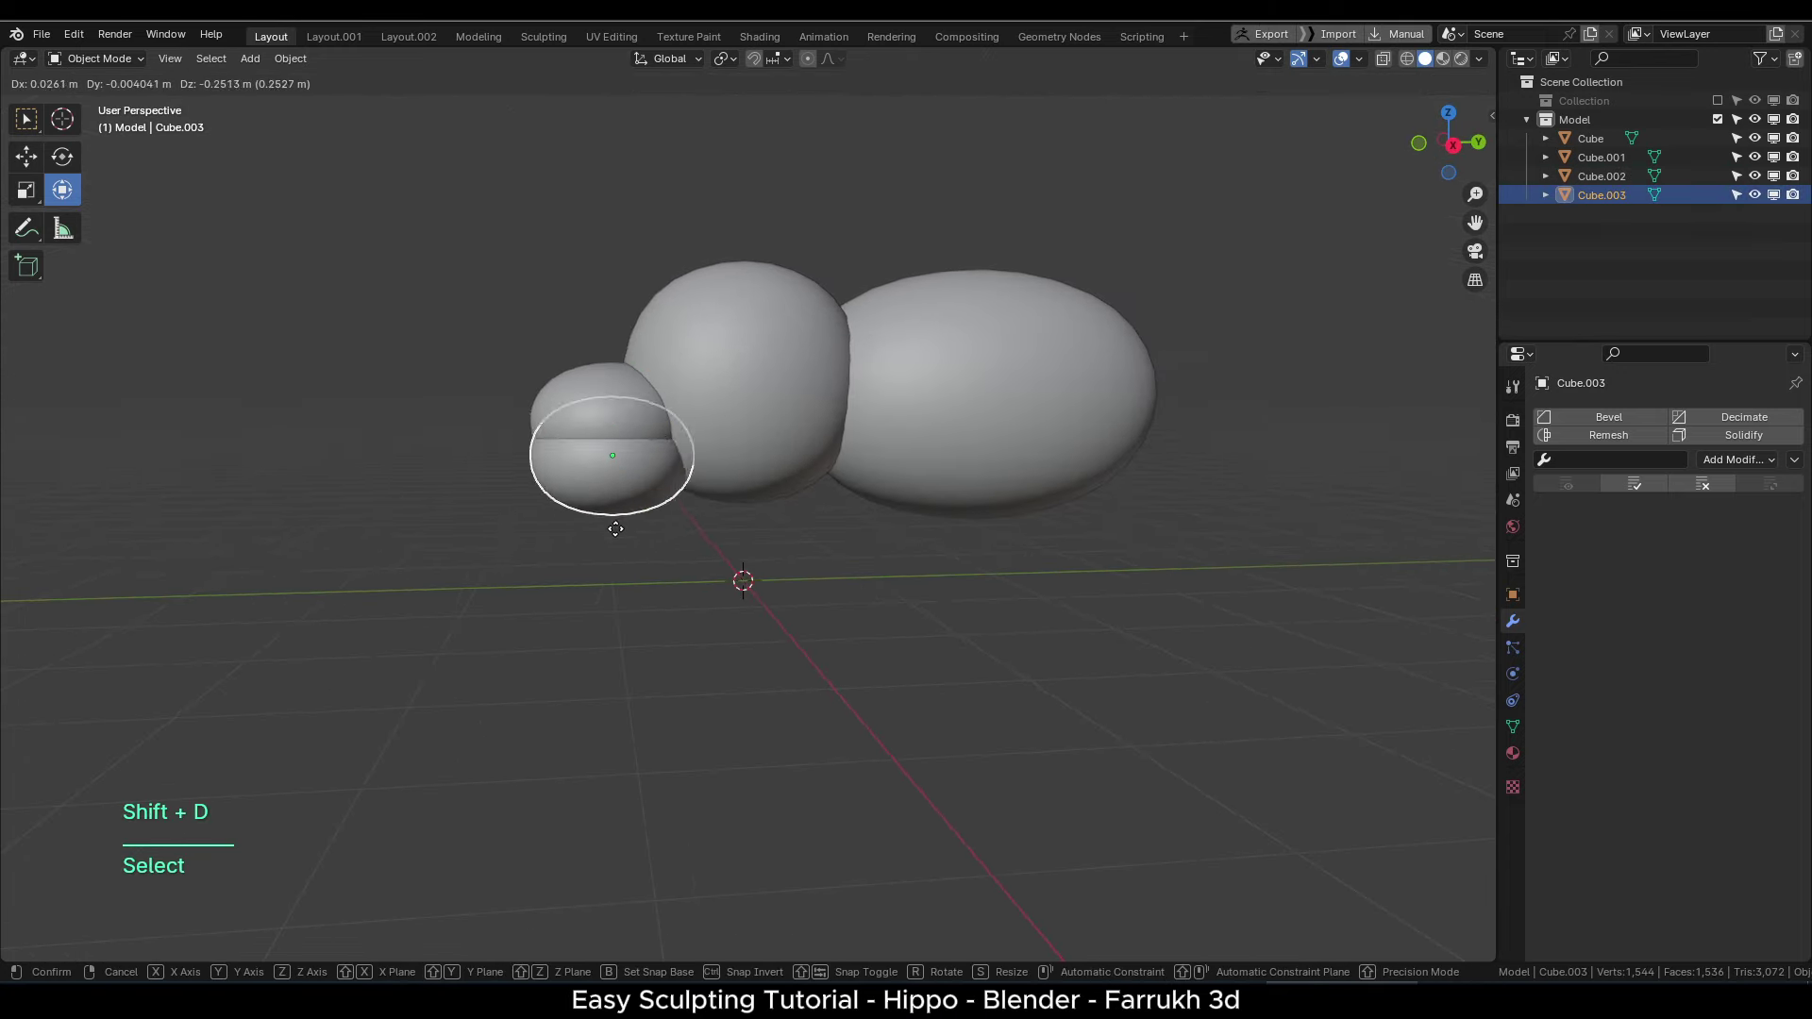
right_click(615, 553)
left_click_drag(612, 311, 614, 371)
key("s")
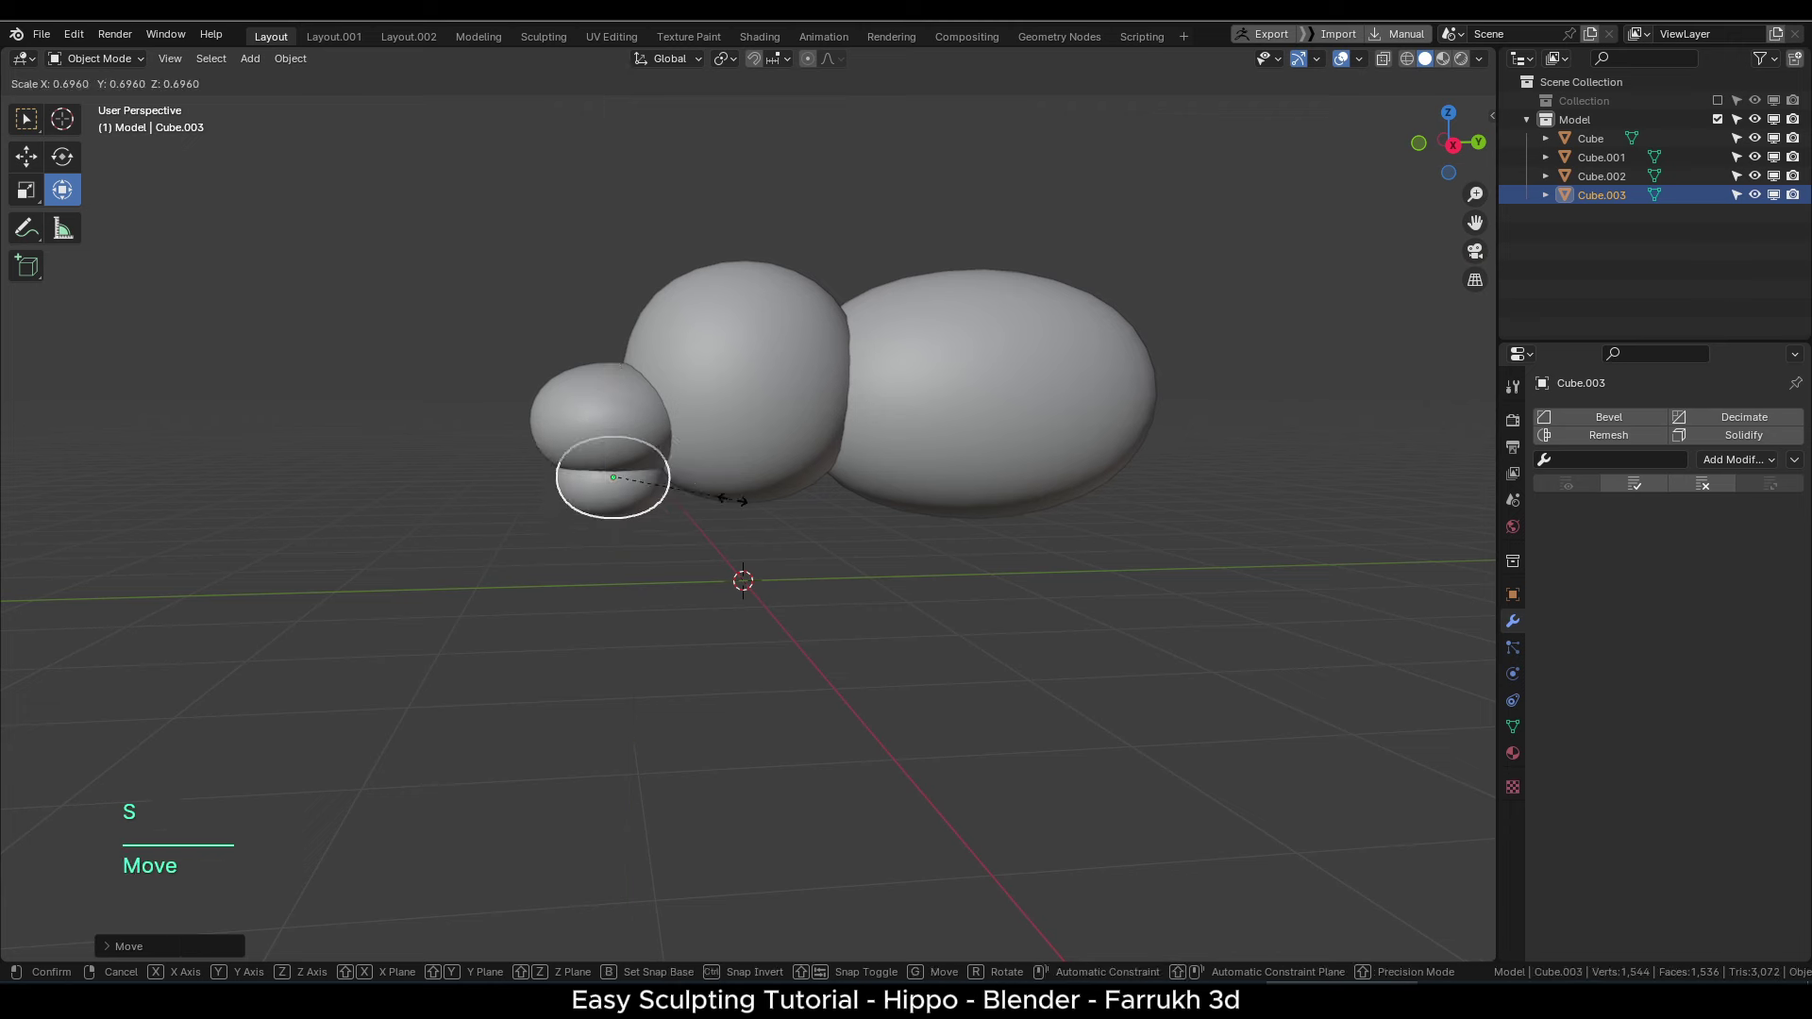
left_click(683, 489)
- Adjust the lower jaw's position beneath the snout, undoing the last trial change to its width
scroll(684, 490, "up", 1)
left_click_drag(647, 475, 722, 478)
left_click(723, 476)
middle_click_drag(722, 475, 693, 505, "alt")
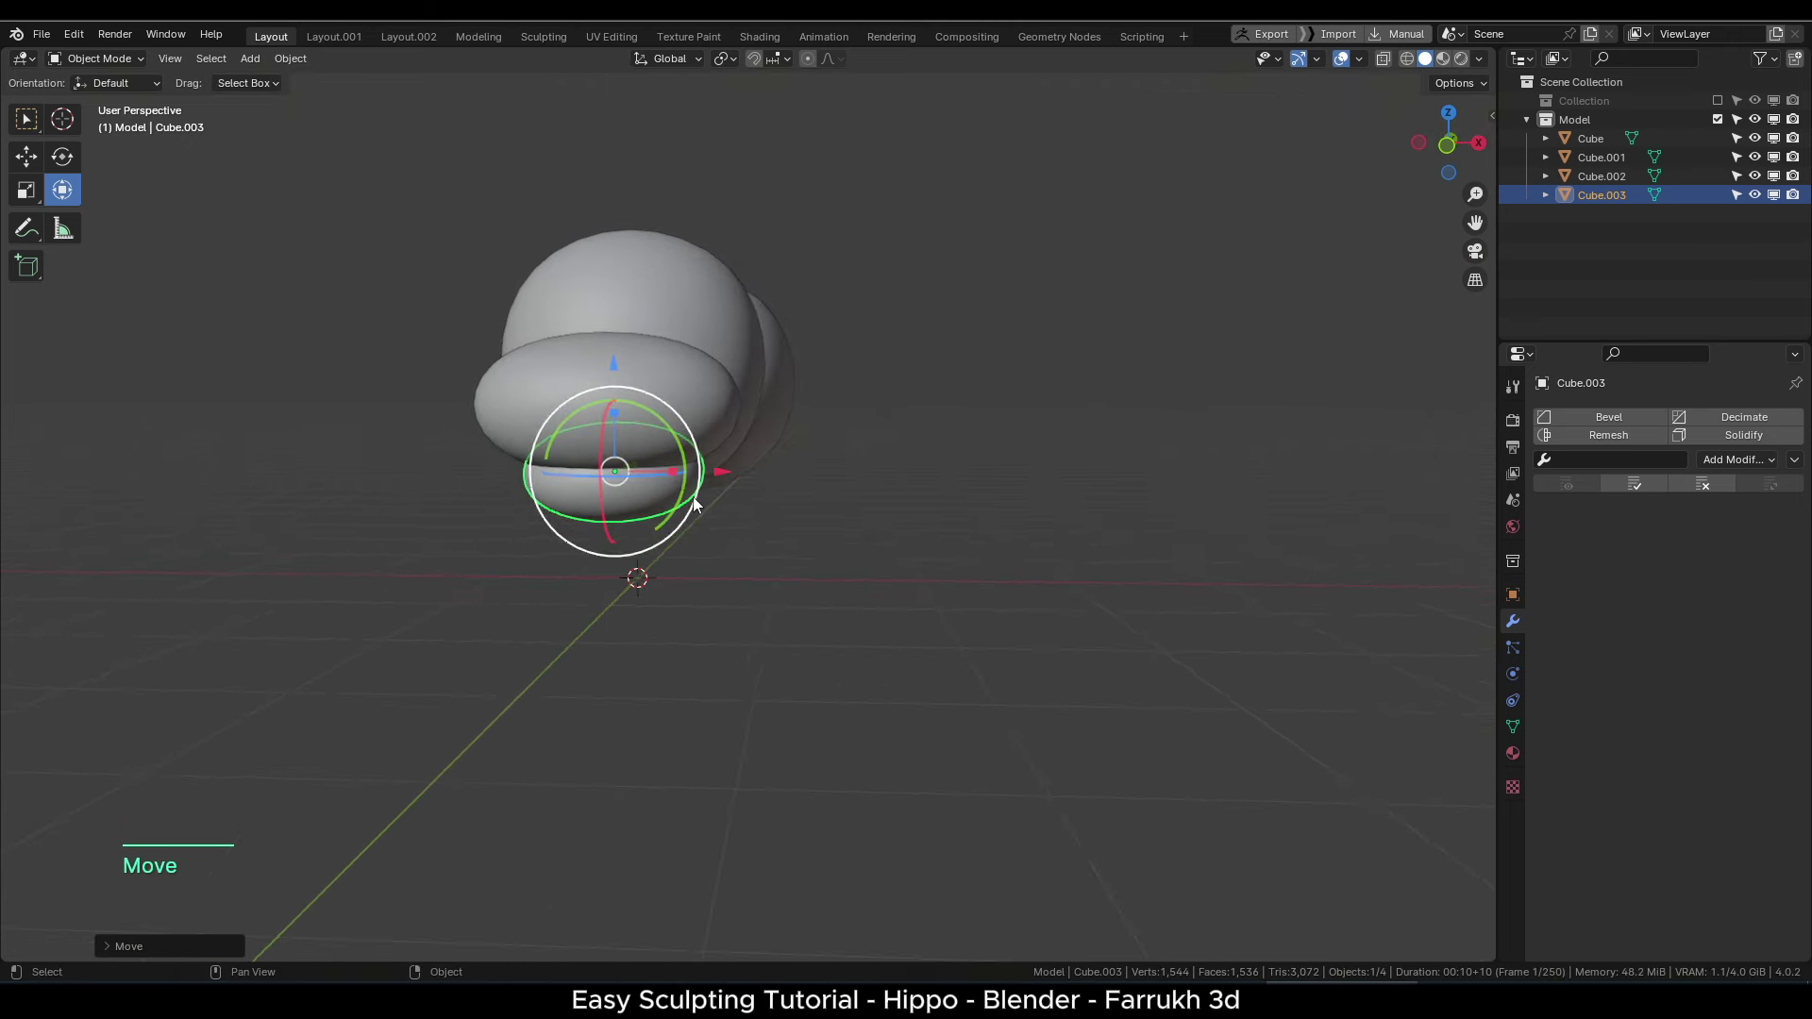
left_click_drag(672, 474, 666, 474)
key("ctrl+z")
left_click(802, 625)
middle_click_drag(802, 626, 798, 569, "alt")
- Duplicate the head sphere, raise the copy beside the head and scale it down for an ear
left_click(625, 505)
key("shift+d")
left_click(860, 542)
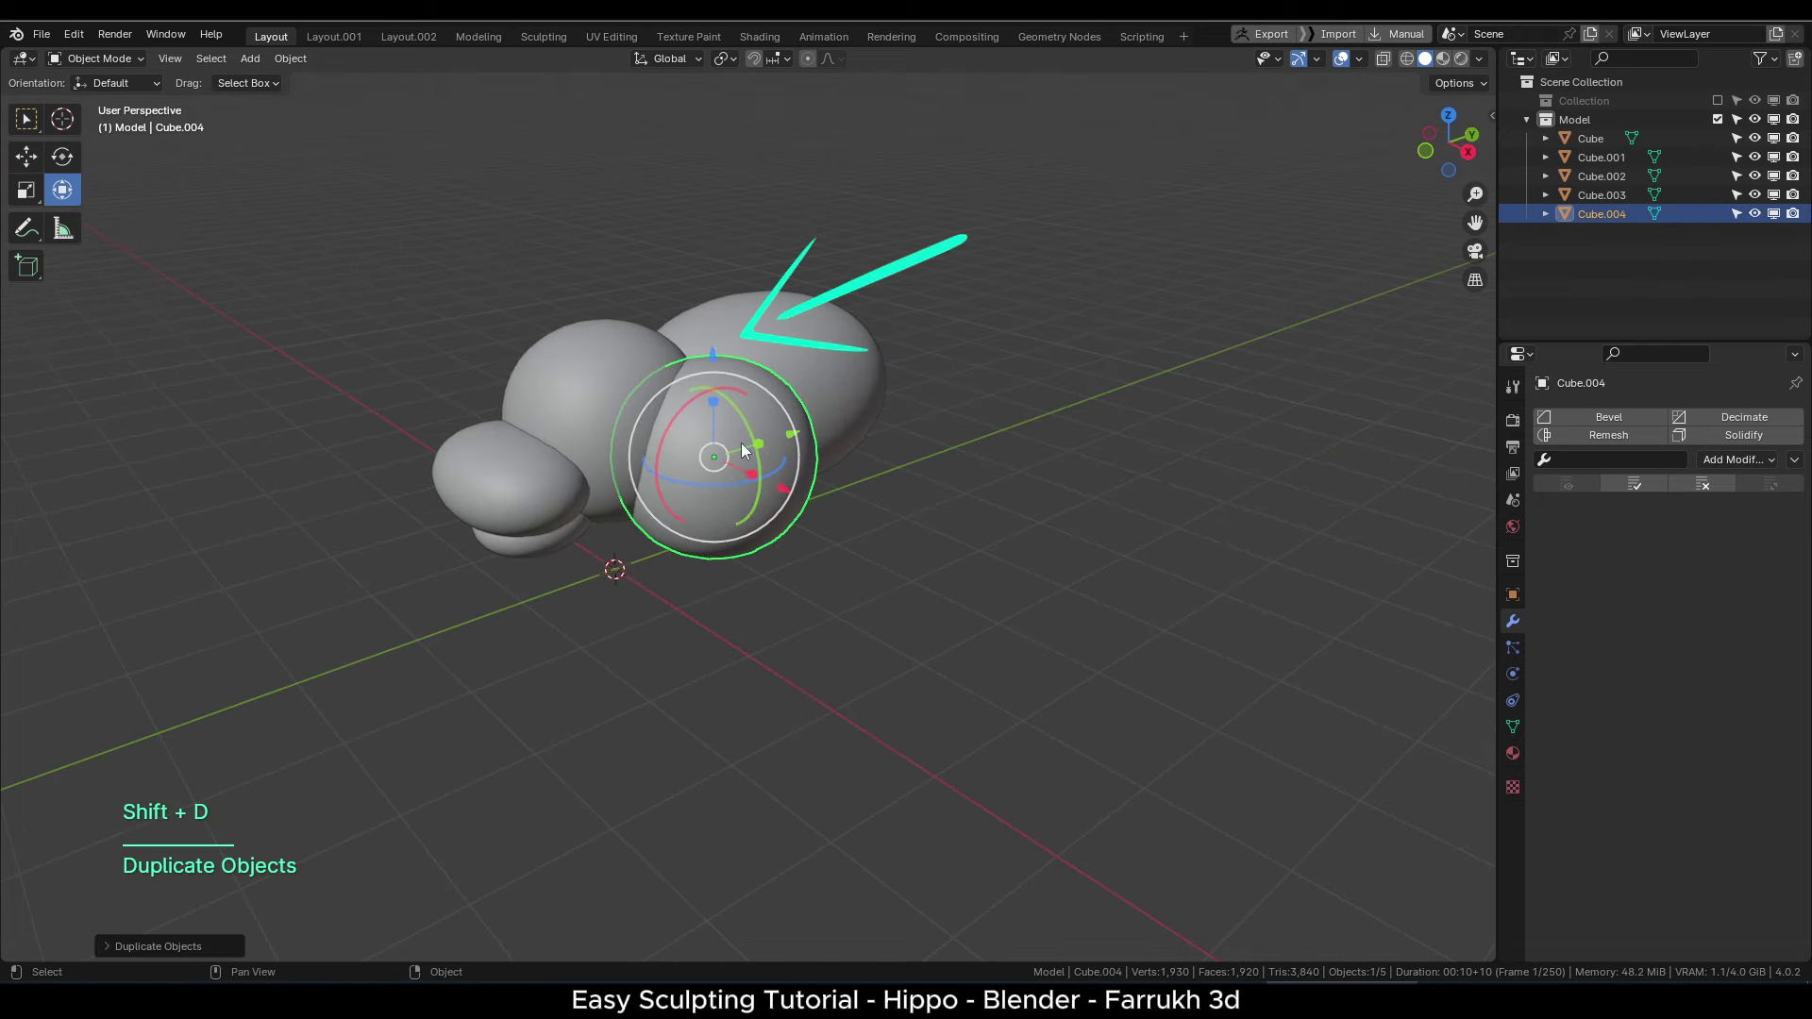
left_click_drag(712, 357, 712, 286)
key("s")
left_click(812, 485)
scroll(719, 401, "up", 3)
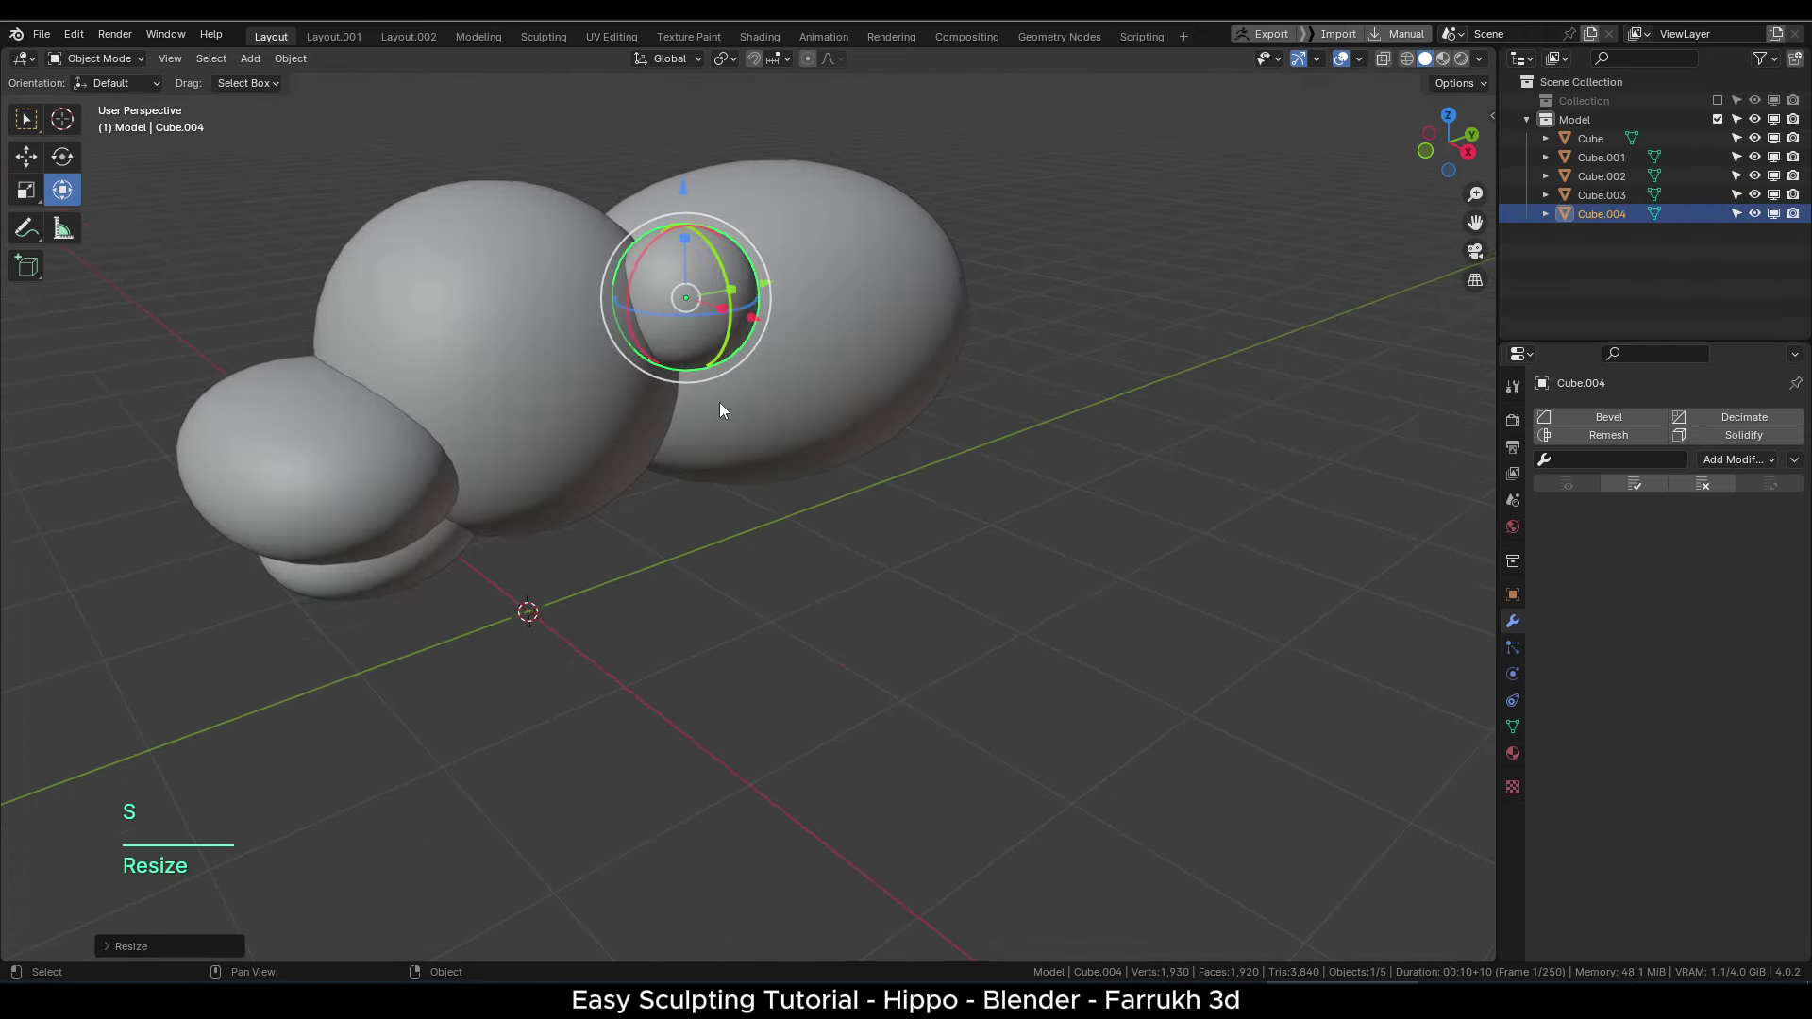
- Move the ear sphere near the upper back side of the head and scale it into a smaller, thinner shape
middle_click_drag(719, 402, 774, 494, "alt")
left_click_drag(774, 330, 835, 415)
middle_click_drag(841, 420, 927, 534, "alt")
key("s")
left_click(938, 564)
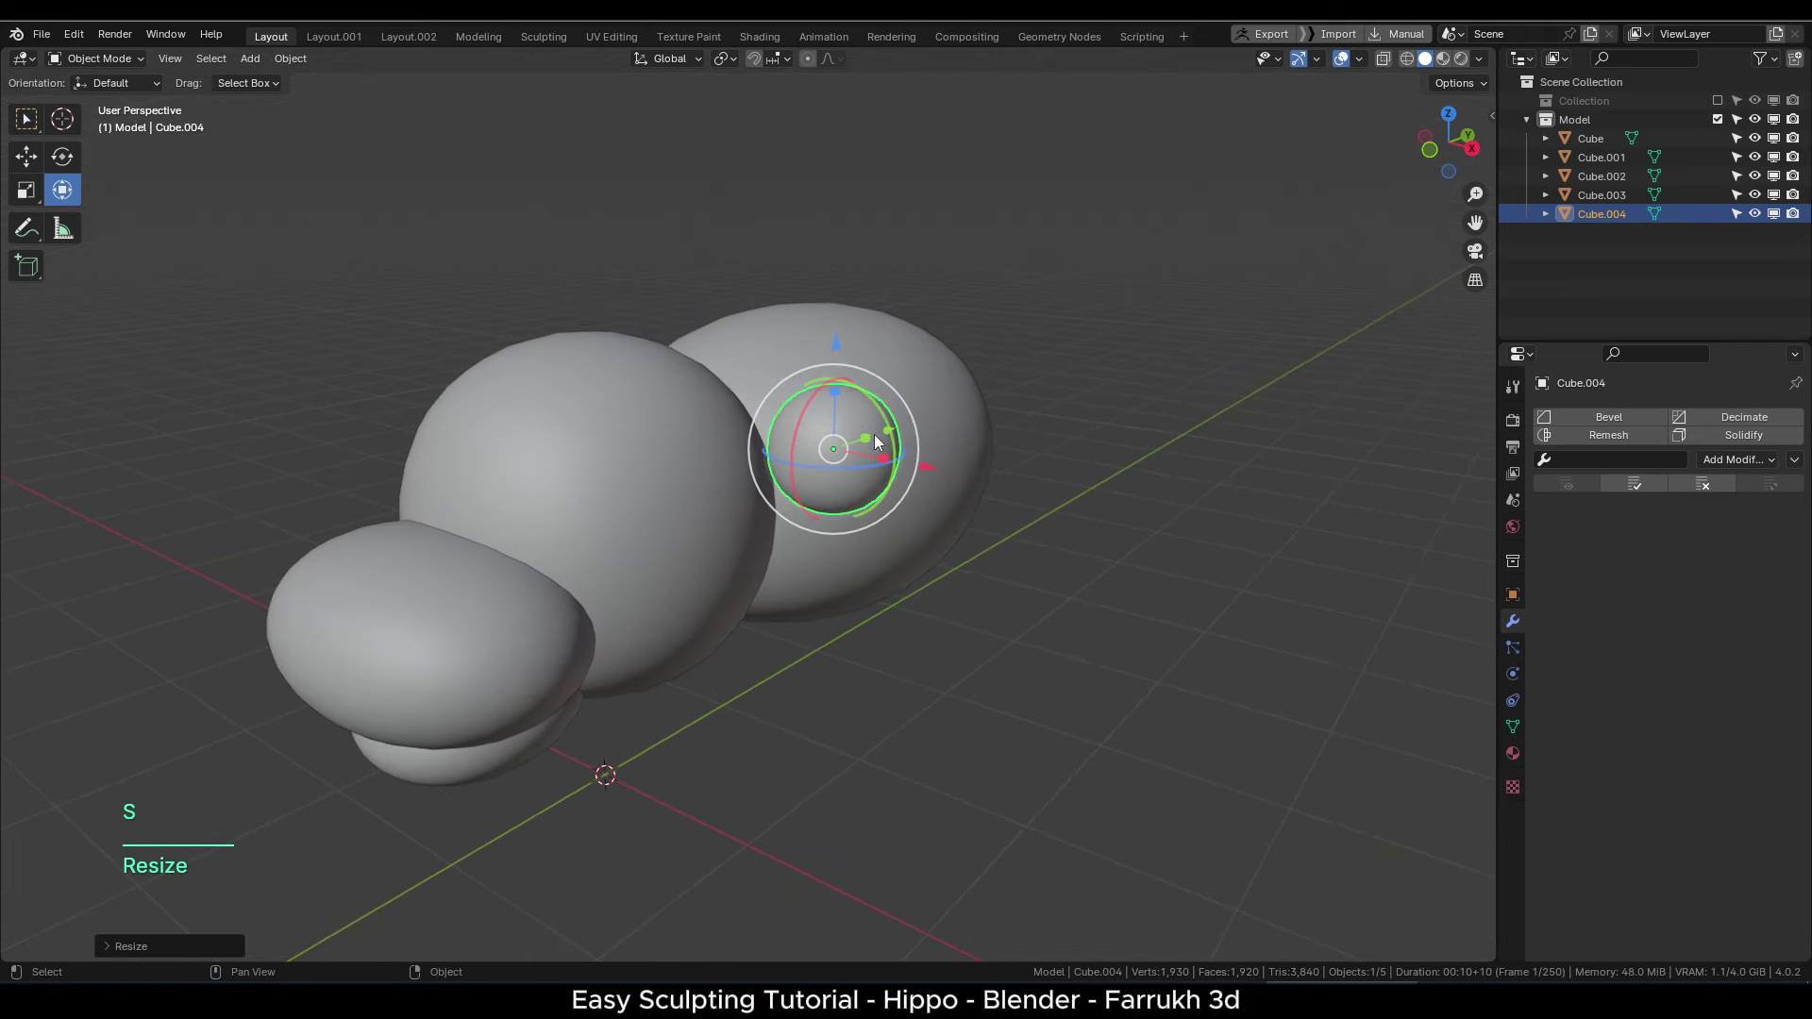
left_click_drag(874, 439, 855, 442)
key("ctrl+z")
key("s")
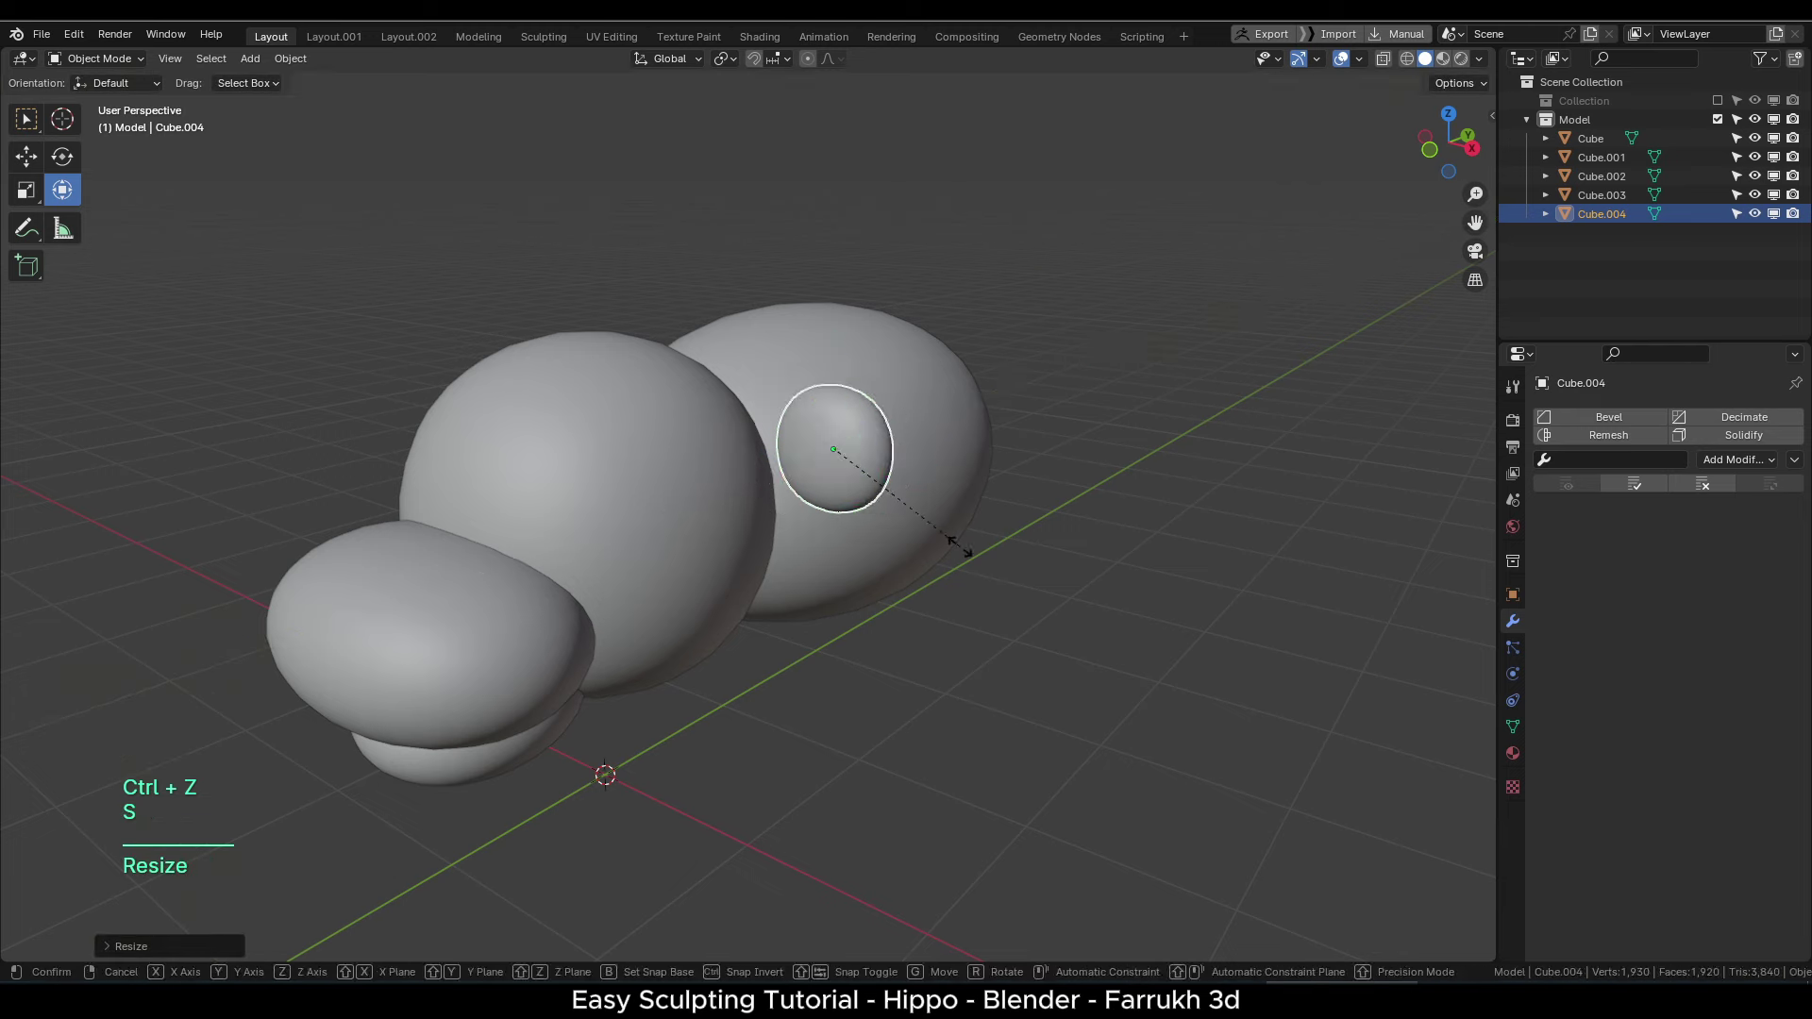
left_click(922, 519)
- Rotate the ear to tilt it outward and position it against the upper back side of the head
middle_click_drag(784, 530, 808, 541, "alt")
left_click_drag(834, 391, 894, 424)
left_click_drag(823, 435, 770, 402)
left_click_drag(862, 478, 741, 421, "alt")
left_click_drag(732, 464, 776, 470)
left_click_drag(778, 477, 911, 496, "alt")
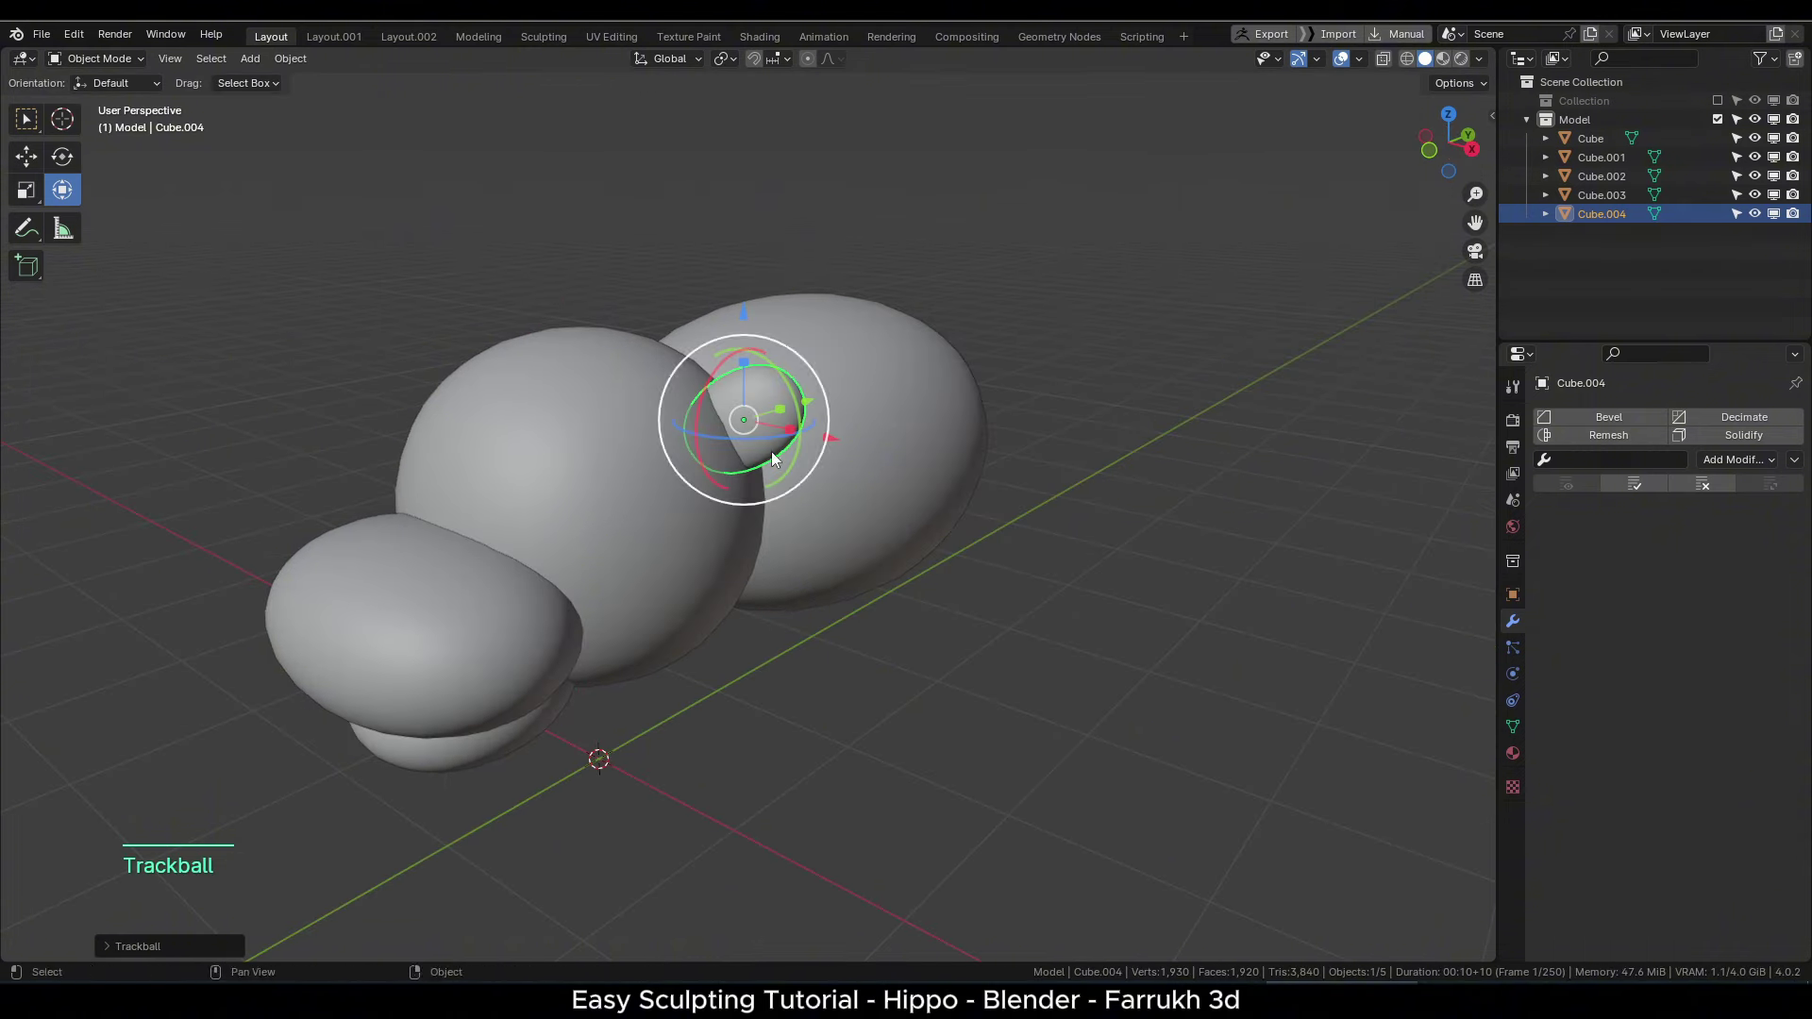
left_click_drag(743, 420, 789, 413)
scroll(863, 547, "down", 2)
left_click_drag(863, 548, 920, 562, "alt")
- Add a Mirror modifier to the ear on the X axis with the head (Cube) as mirror object
left_click(1723, 462)
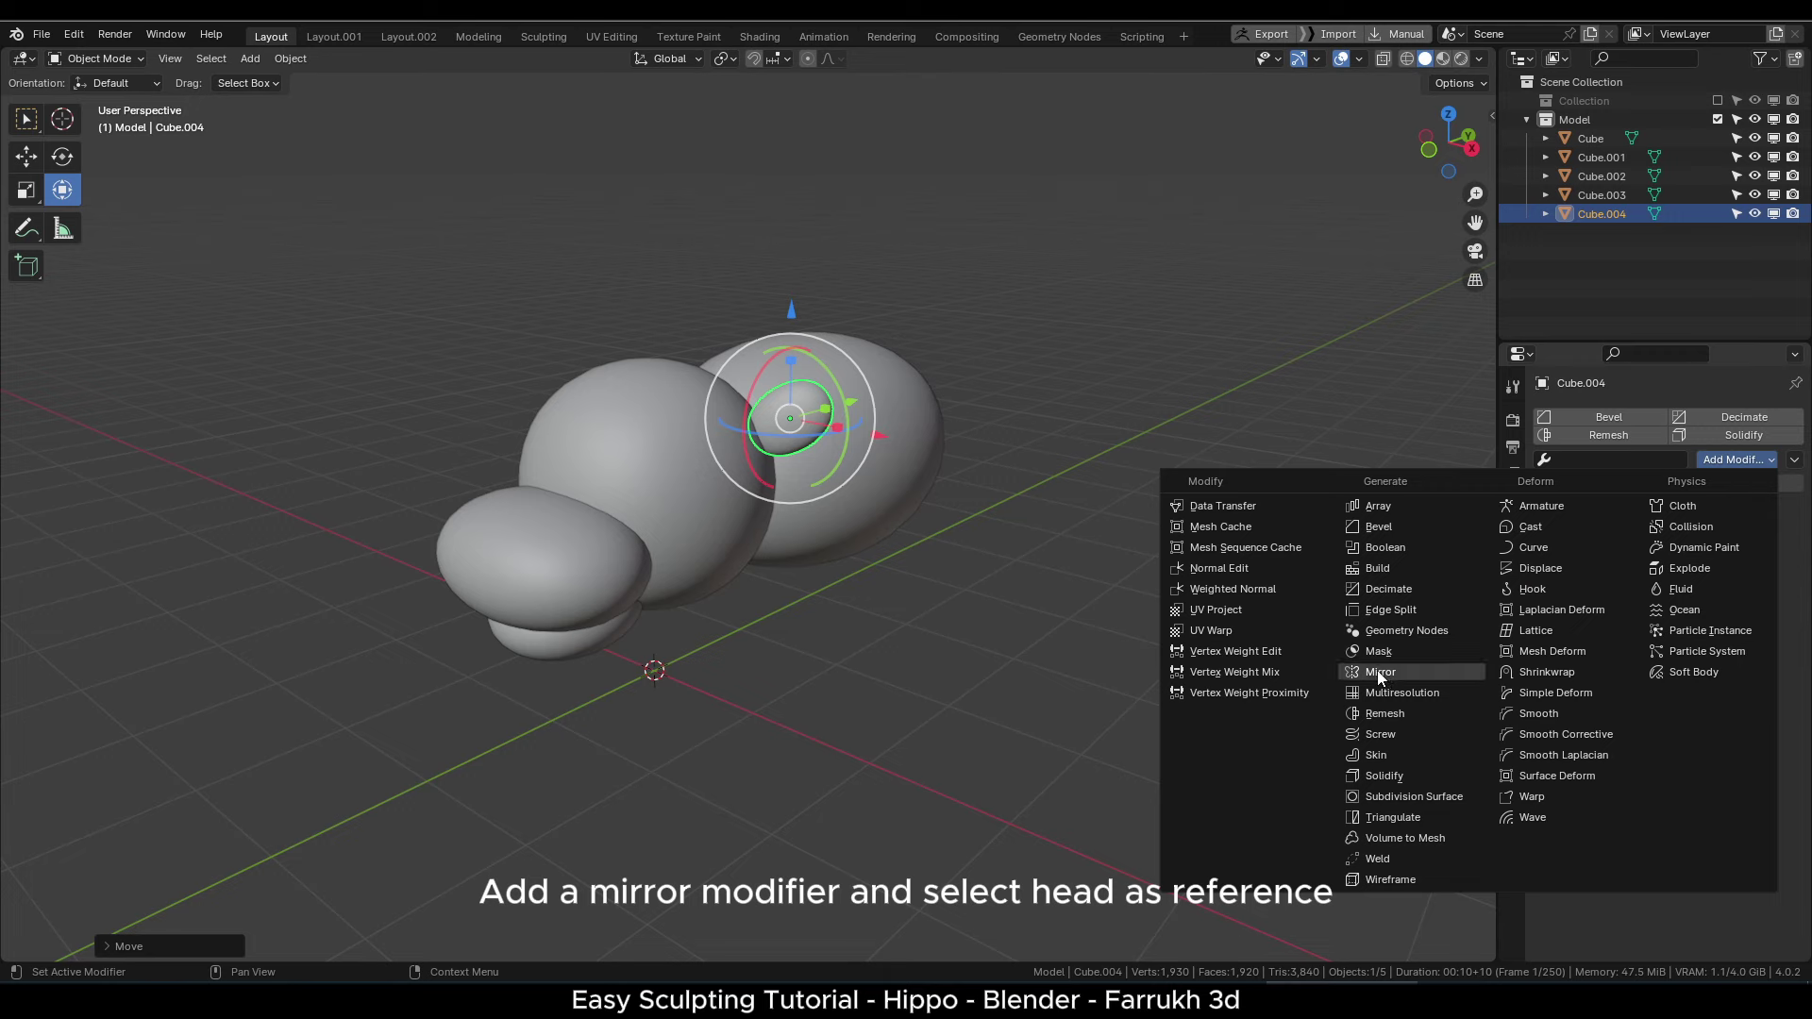
left_click(1379, 671)
left_click_drag(792, 547, 713, 587, "alt")
left_click(876, 581)
left_click(710, 423)
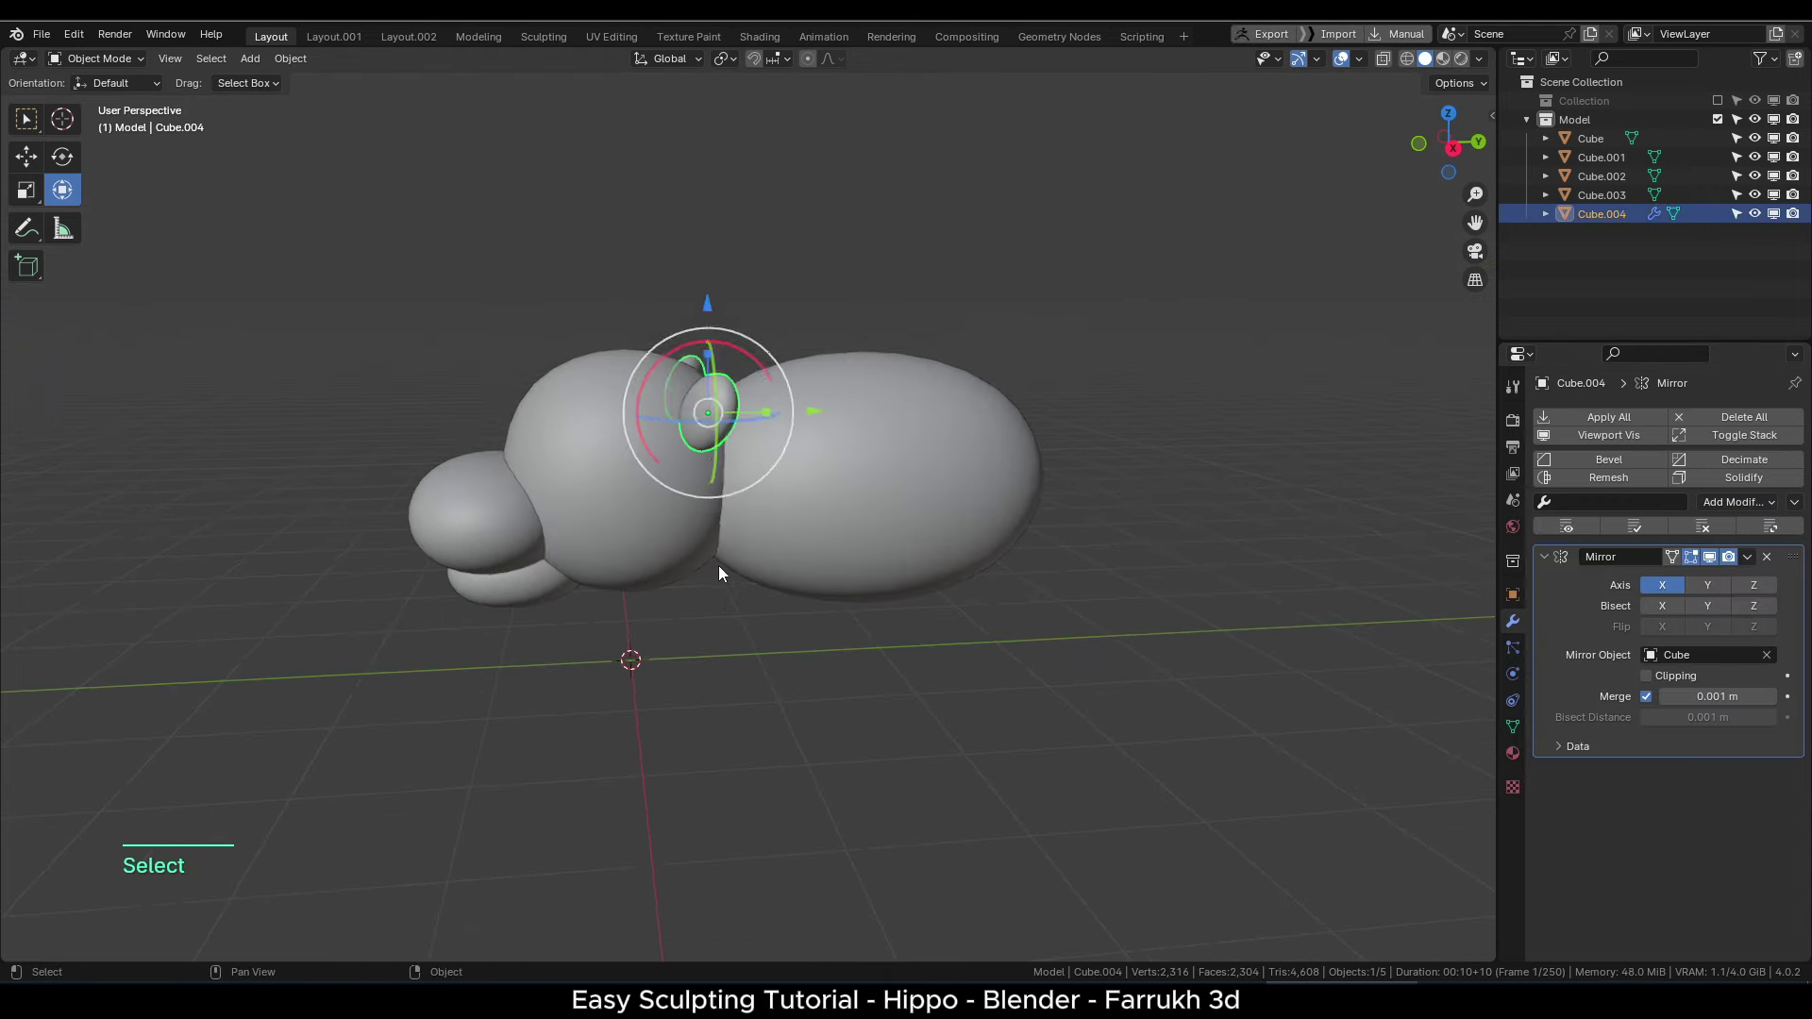
middle_click_drag(719, 604, 659, 570)
left_click(658, 572)
- Add a cylinder, scale it down and place it beneath the front side of the body as a leg
scroll(659, 572, "down", 1)
left_click_drag(658, 572, 724, 639, "alt")
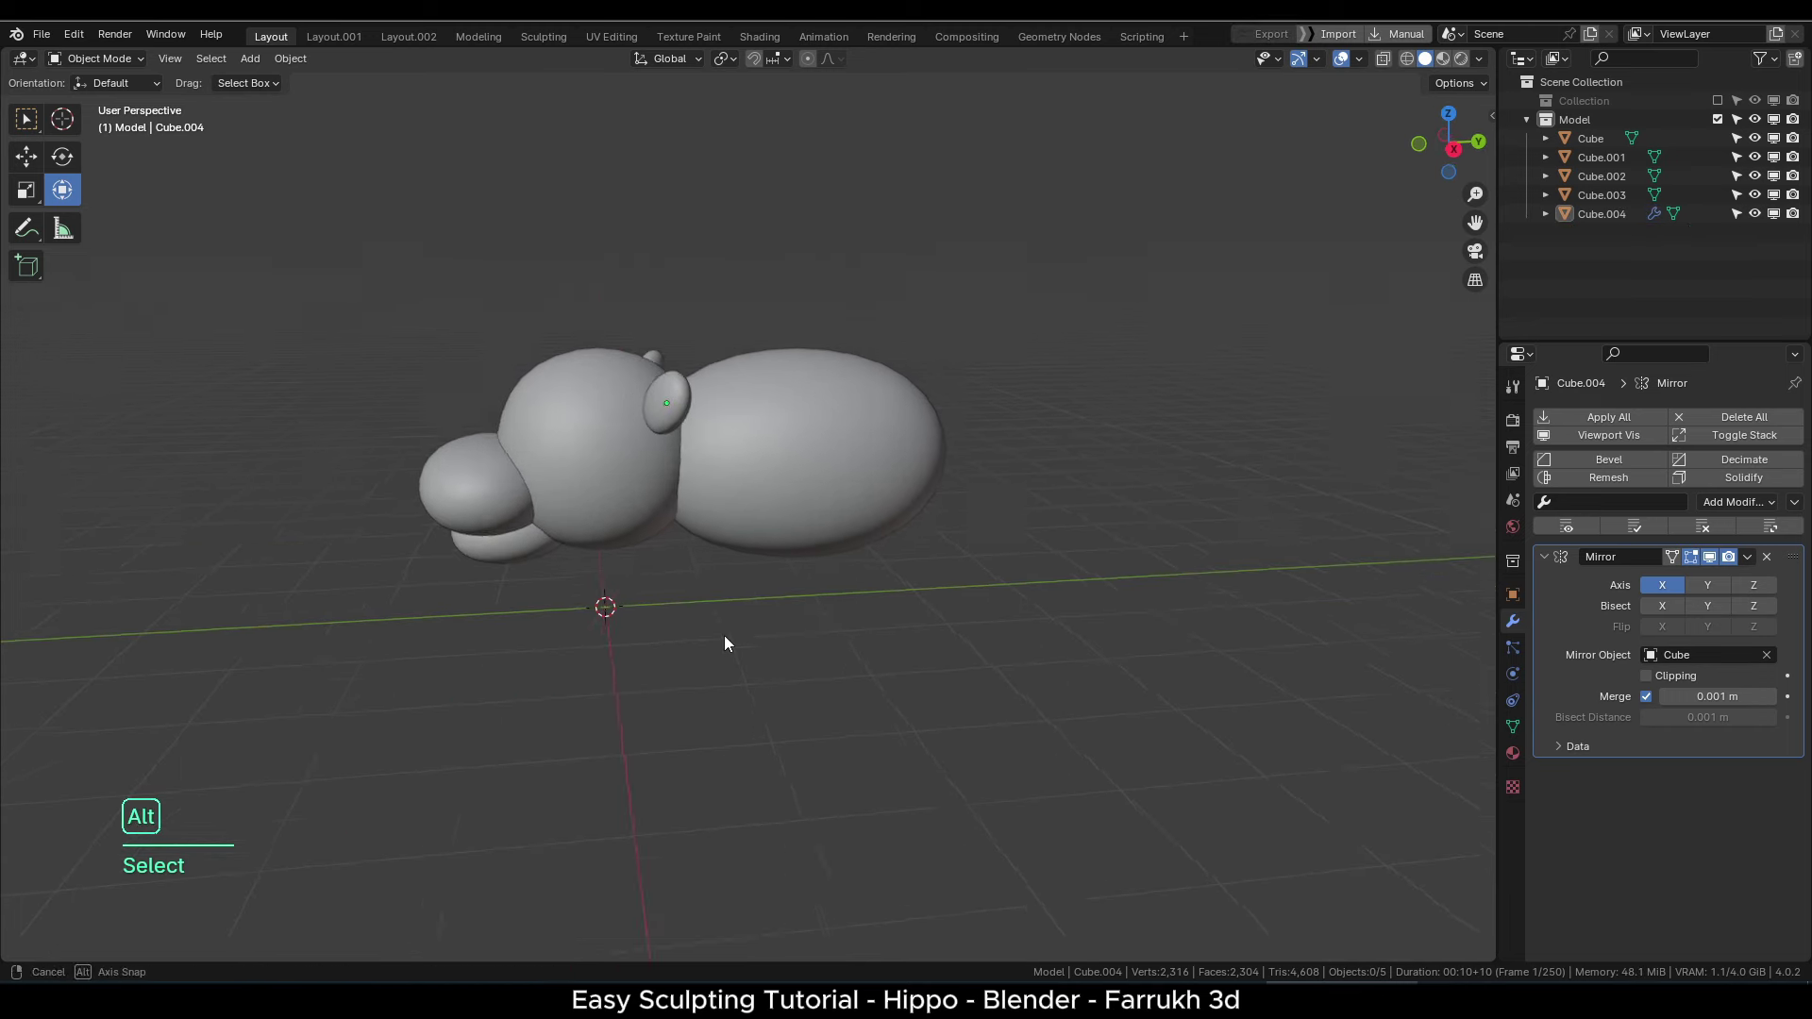
key("shift+a")
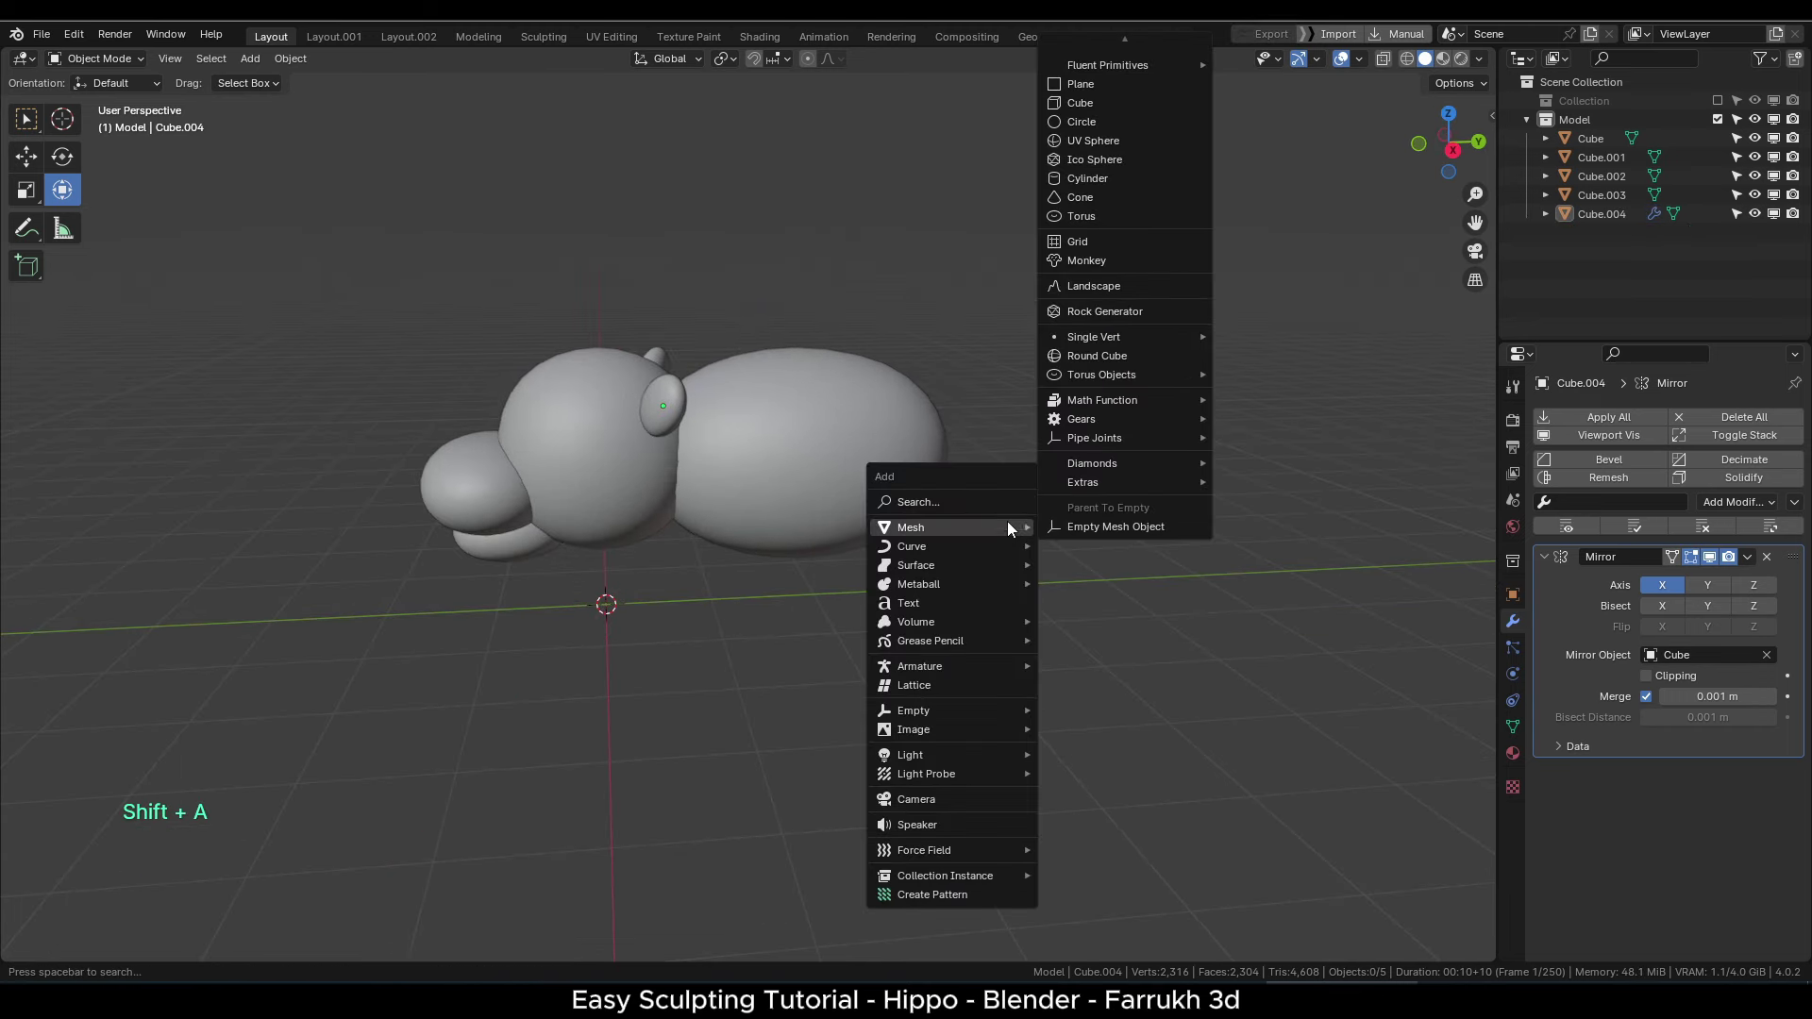
left_click(1123, 179)
key("s")
left_click(696, 605)
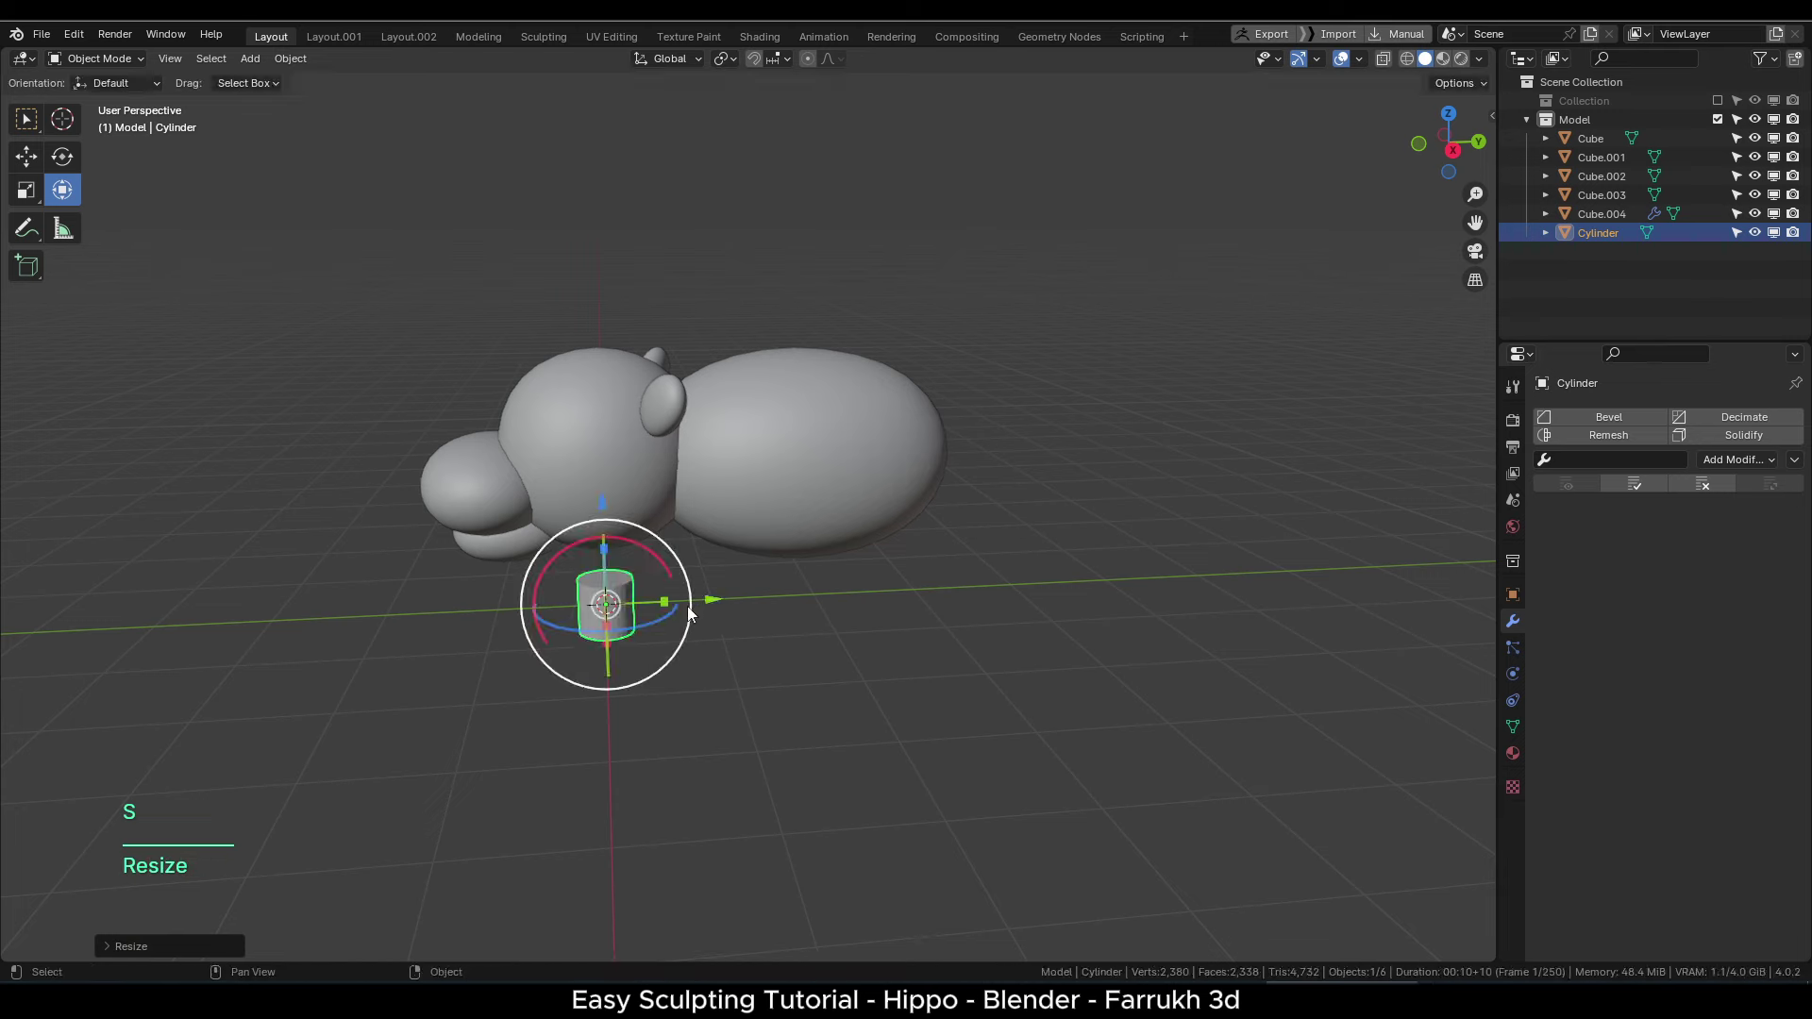
left_click_drag(713, 601, 853, 602)
scroll(834, 614, "up", 1)
left_click(693, 572)
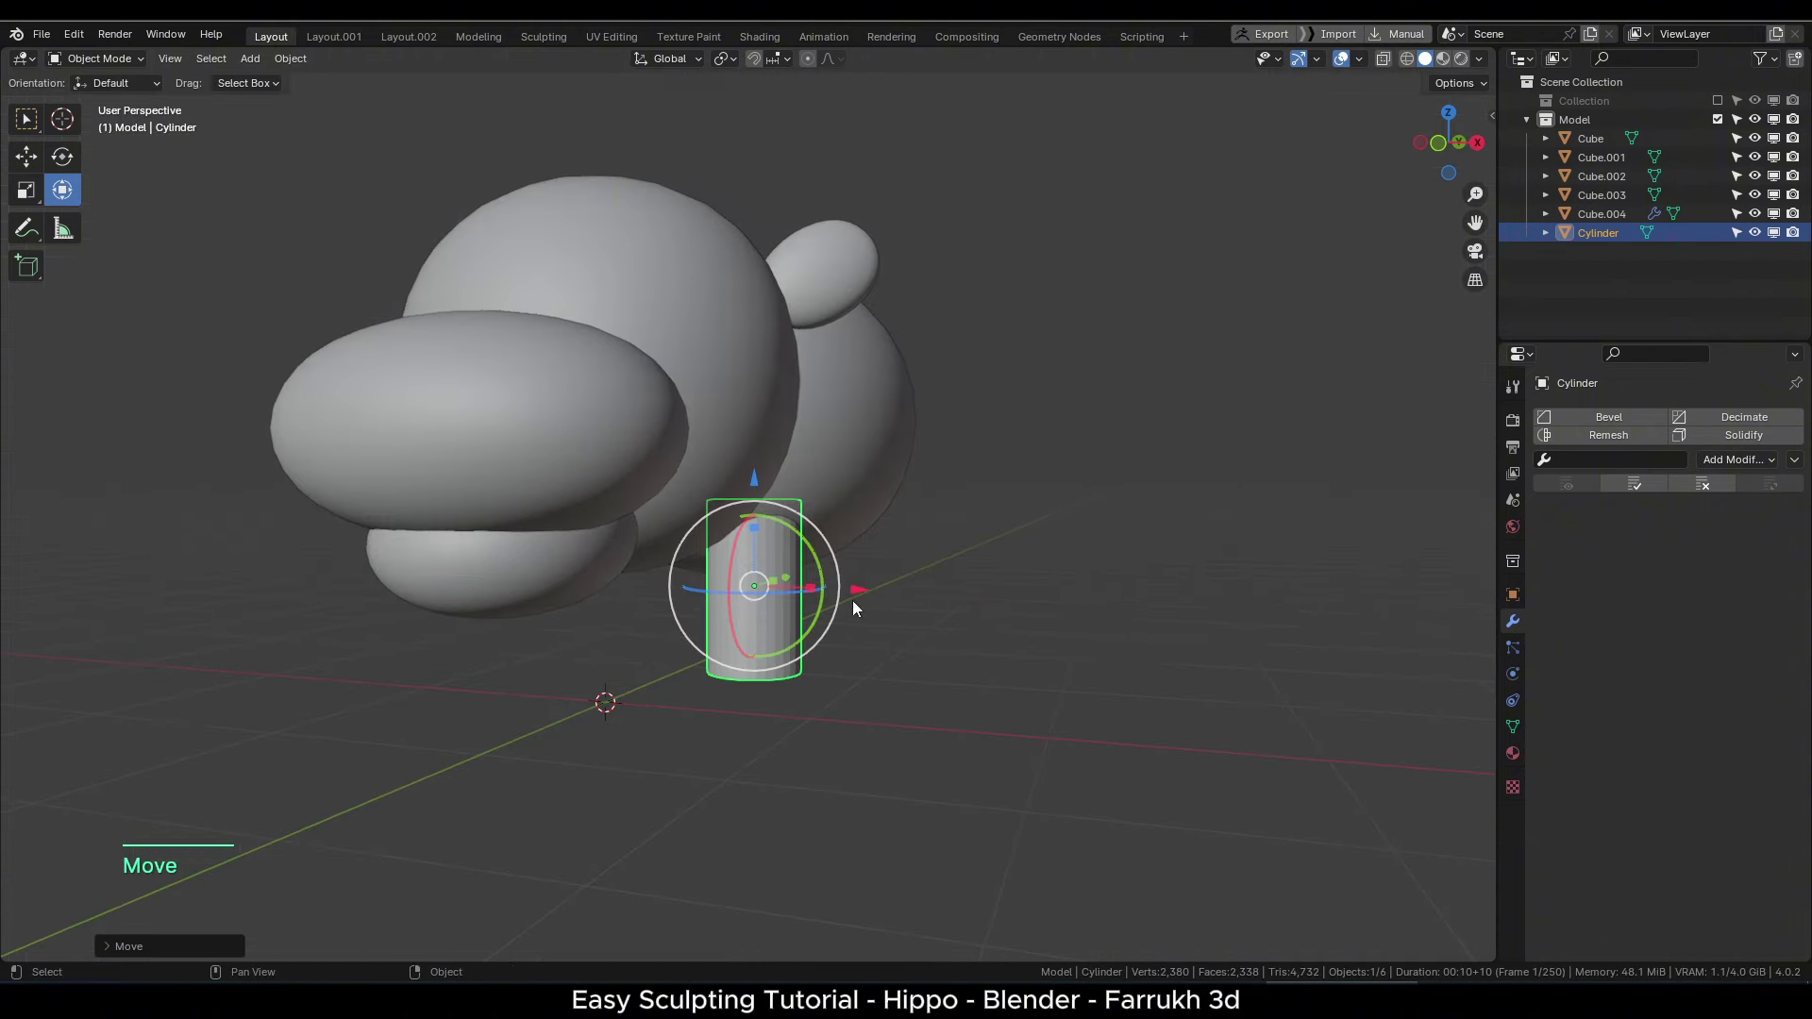
- Mirror the leg across the head (Cube) on X and shift it about 0.07 m along X
left_click(1731, 460)
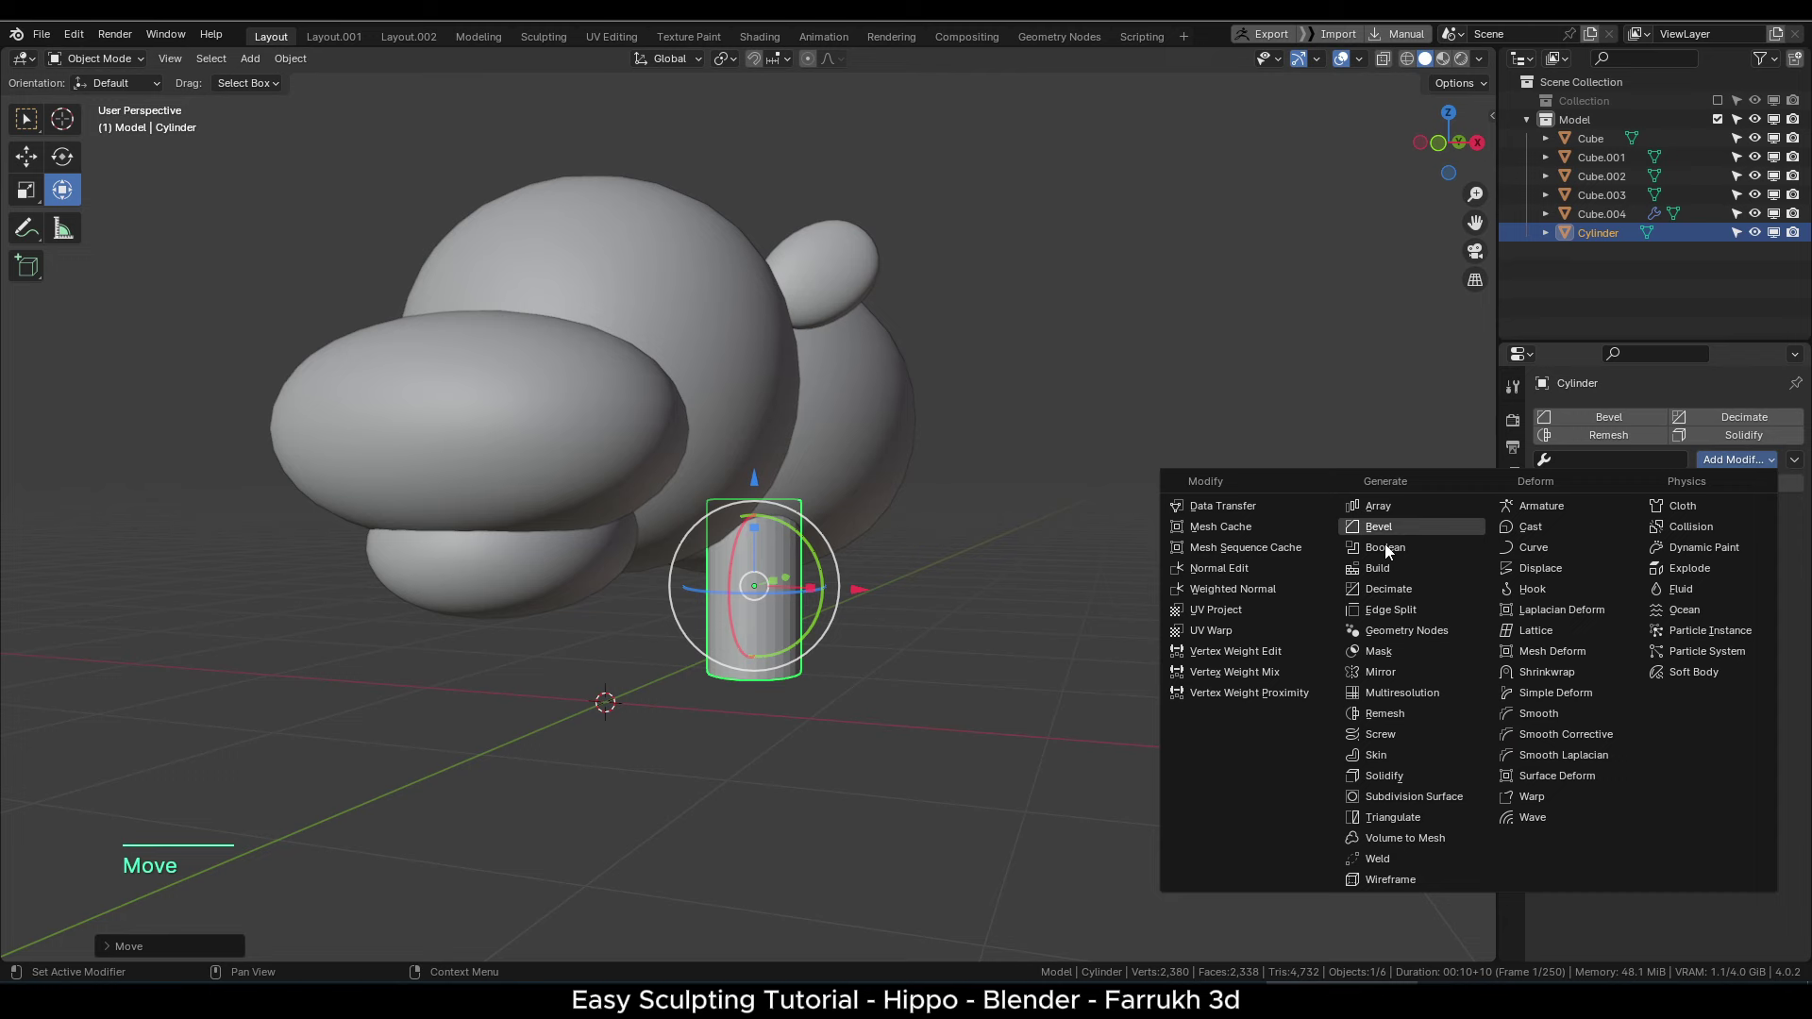
left_click(1387, 672)
left_click(729, 307)
middle_click_drag(850, 453, 1034, 551)
key("g")
key("x")
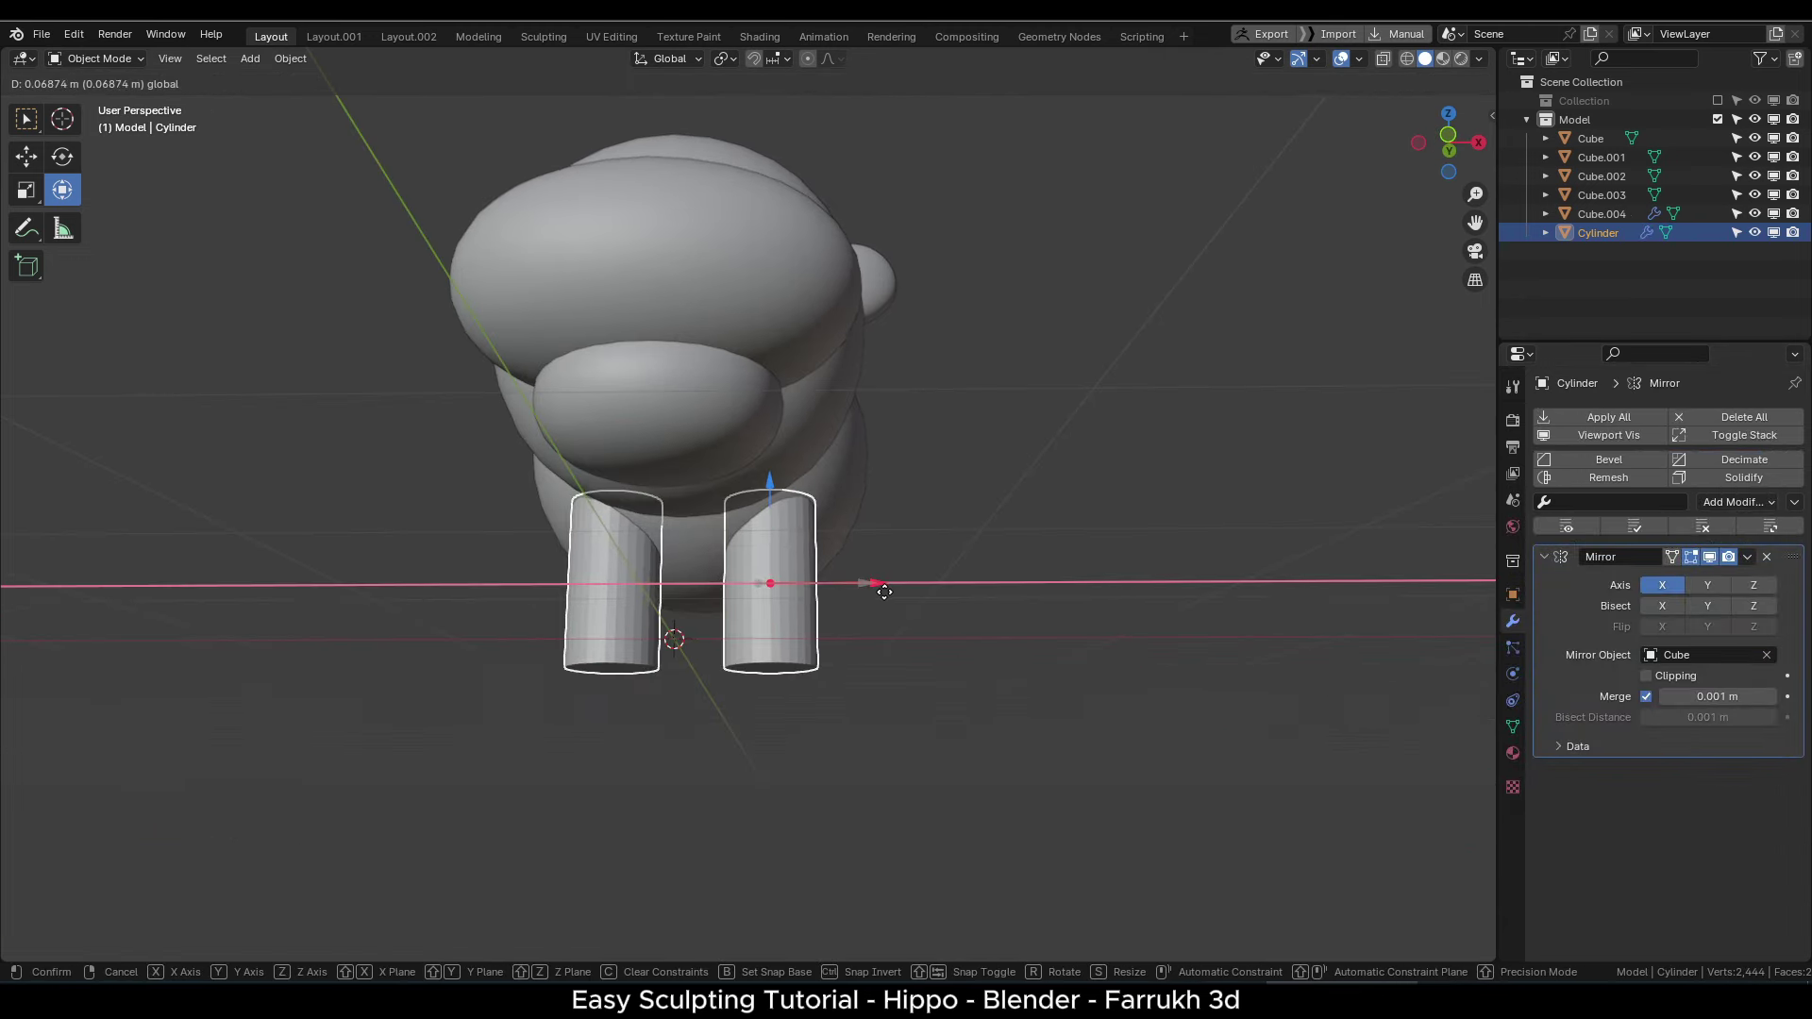
left_click(884, 592)
- Duplicate the front legs and move the copy about 1.55 m along Y to the rear of the body
middle_click_drag(884, 592, 836, 585, "alt")
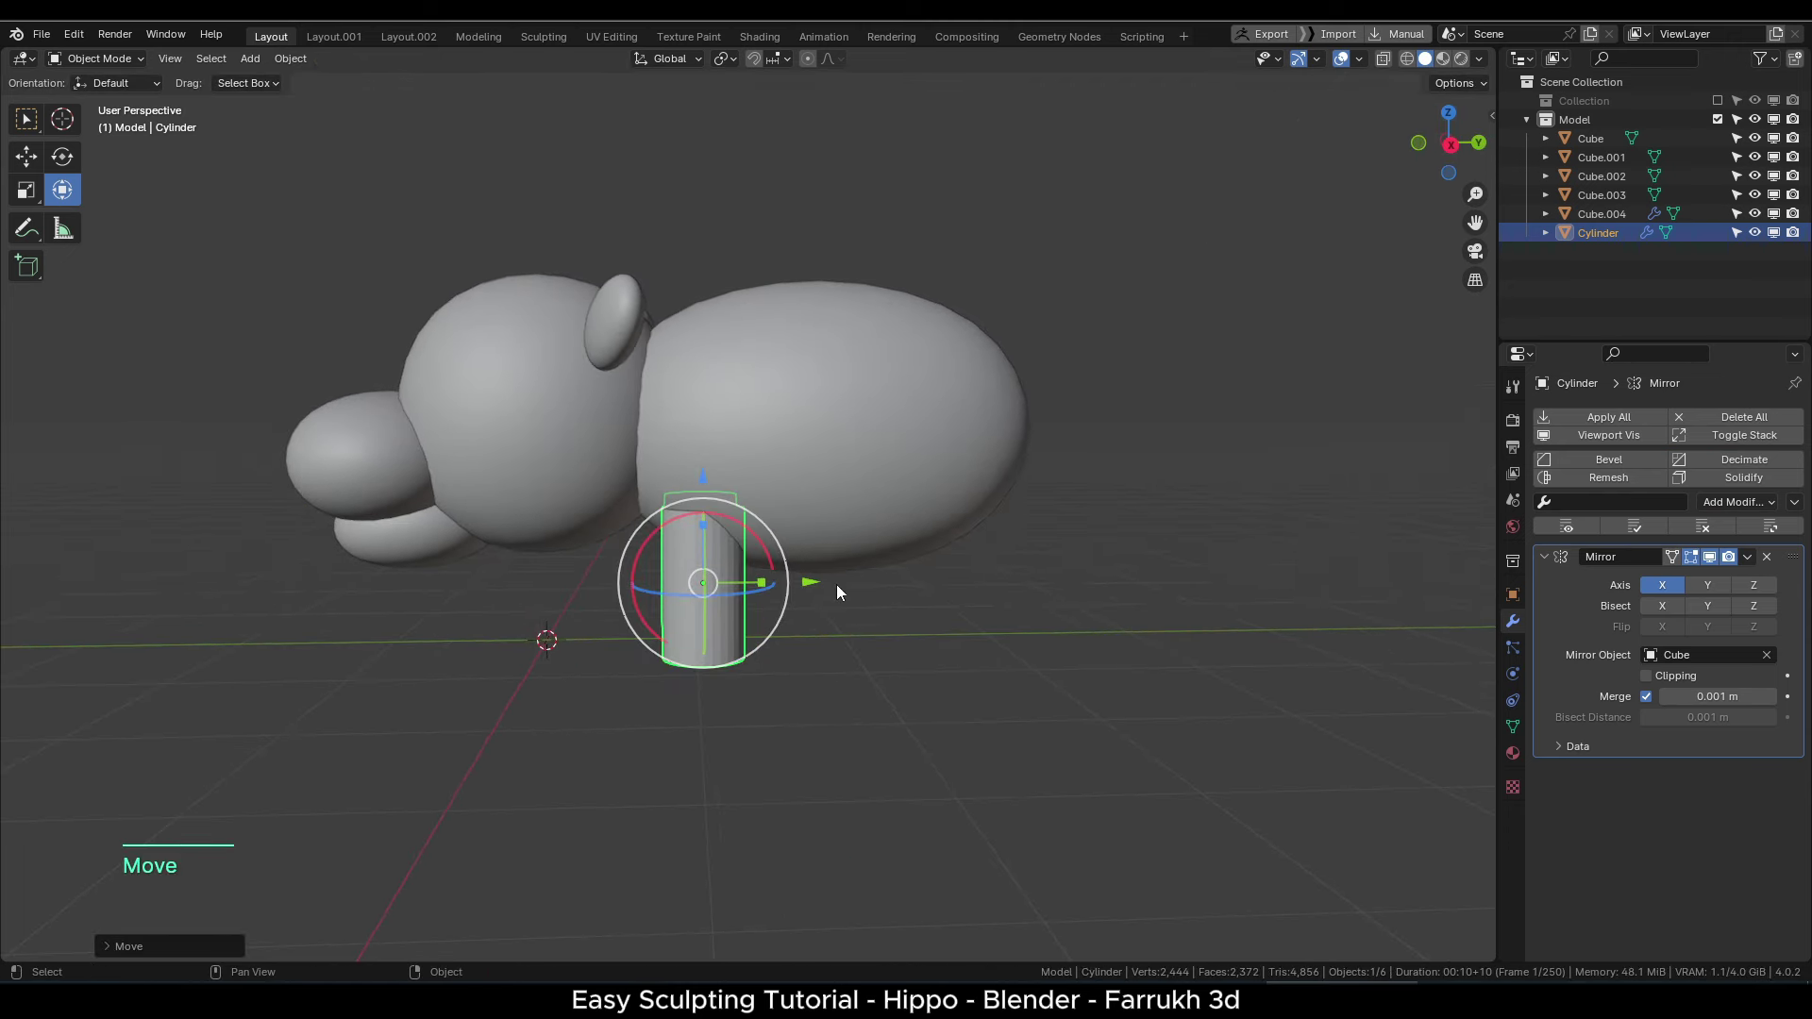
key("shift+d")
right_click(821, 577)
key("g")
key("x")
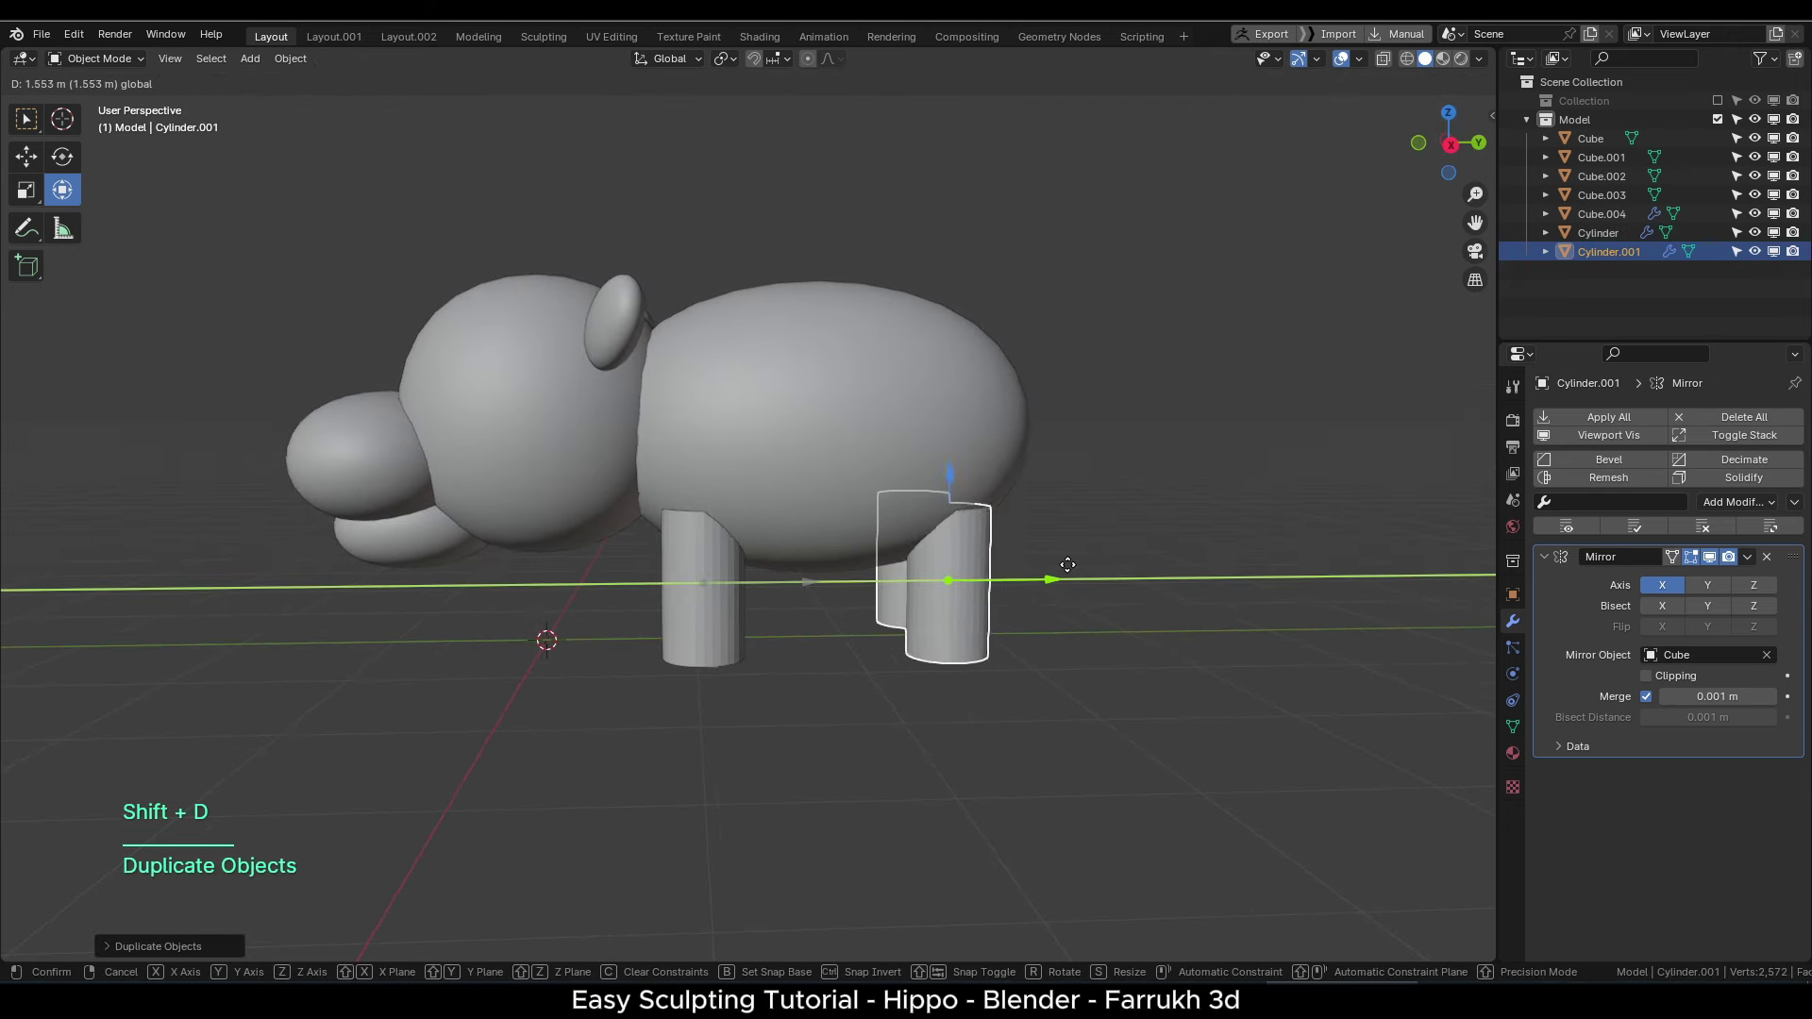
left_click(1065, 567)
middle_click_drag(1064, 566, 1039, 580, "alt")
key("g")
key("z")
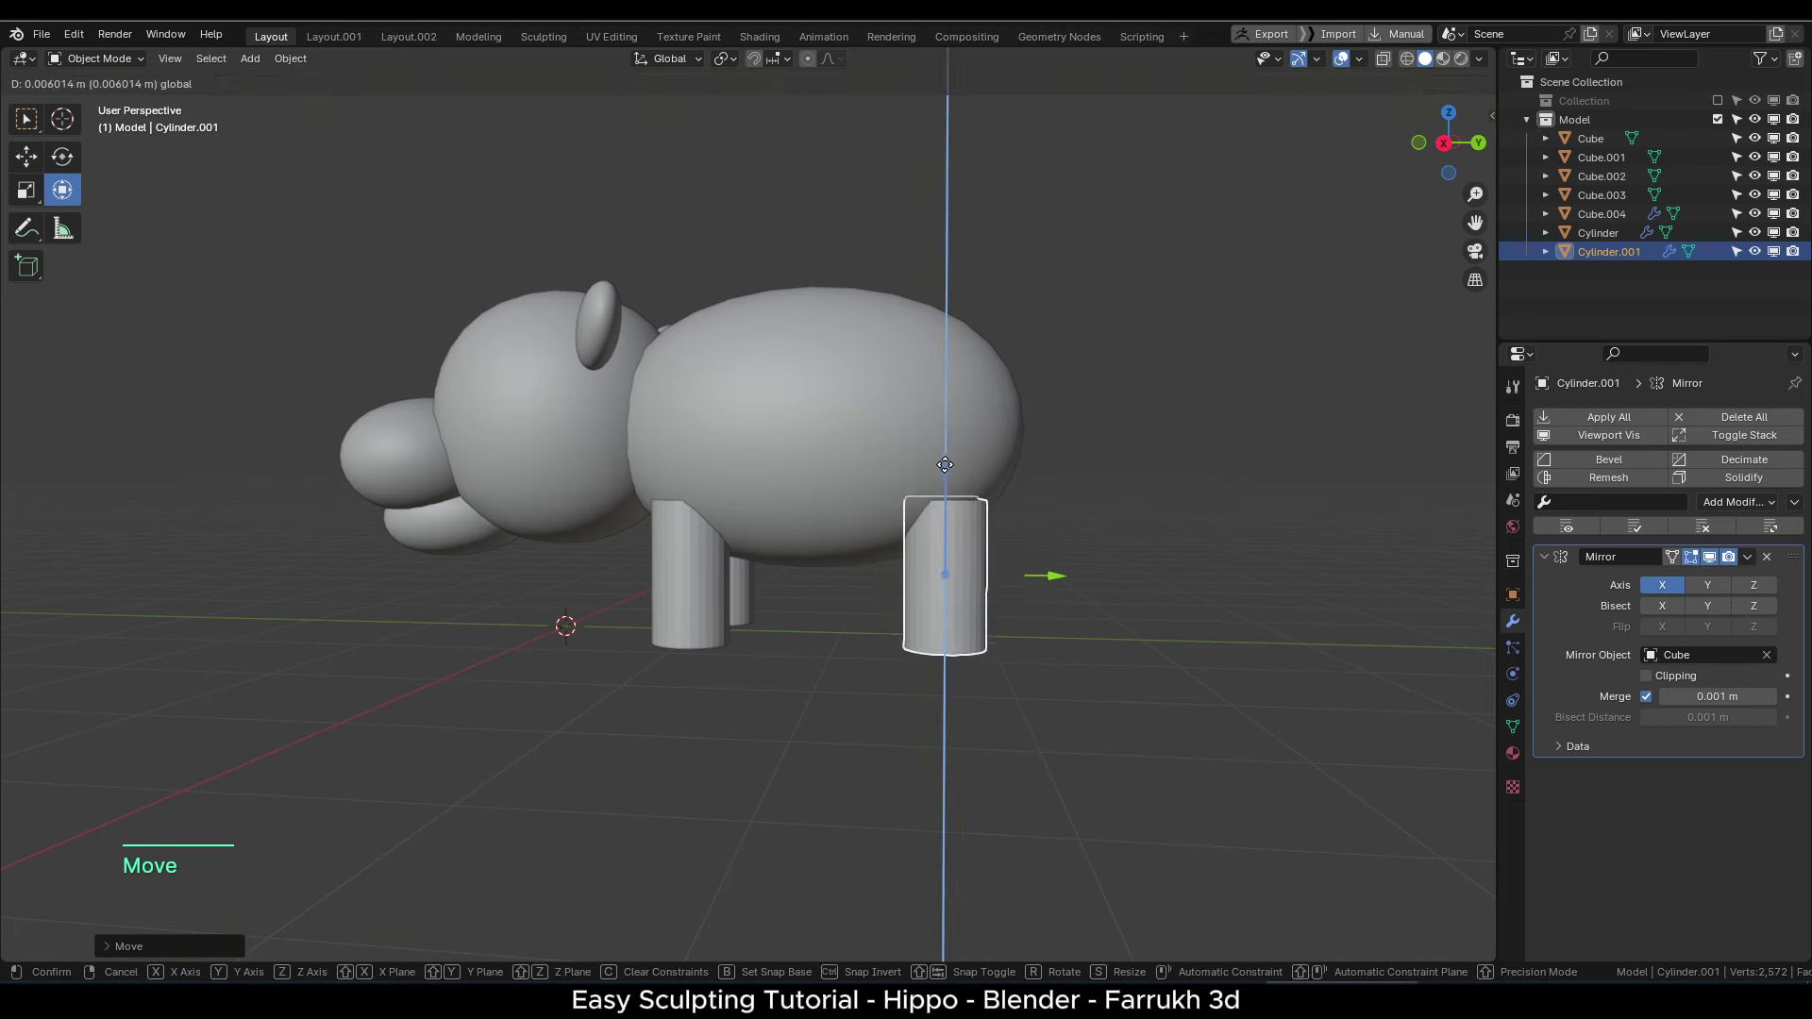
left_click(944, 464)
key("ctrl+z")
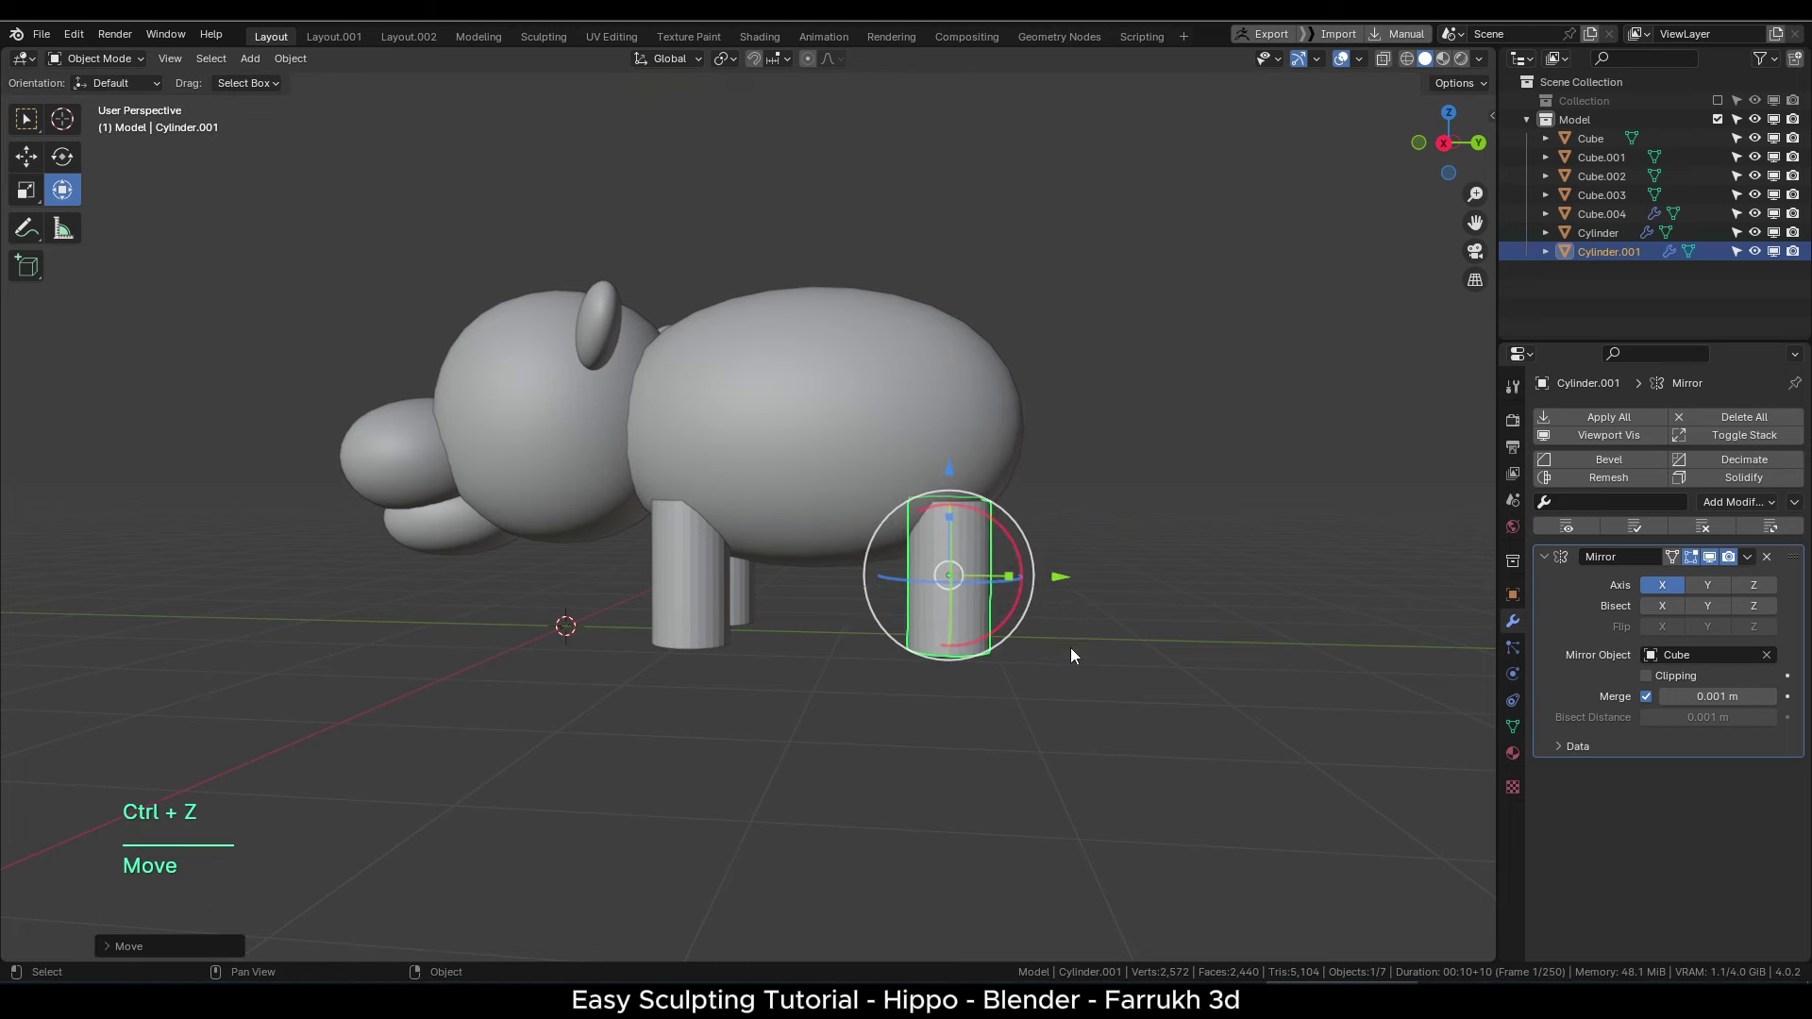
left_click(1070, 647)
- Enlarge the body slightly and shift it a little along Y toward the rear
scroll(944, 567, "down", 2)
middle_click_drag(851, 509, 893, 555, "alt")
left_click(873, 517)
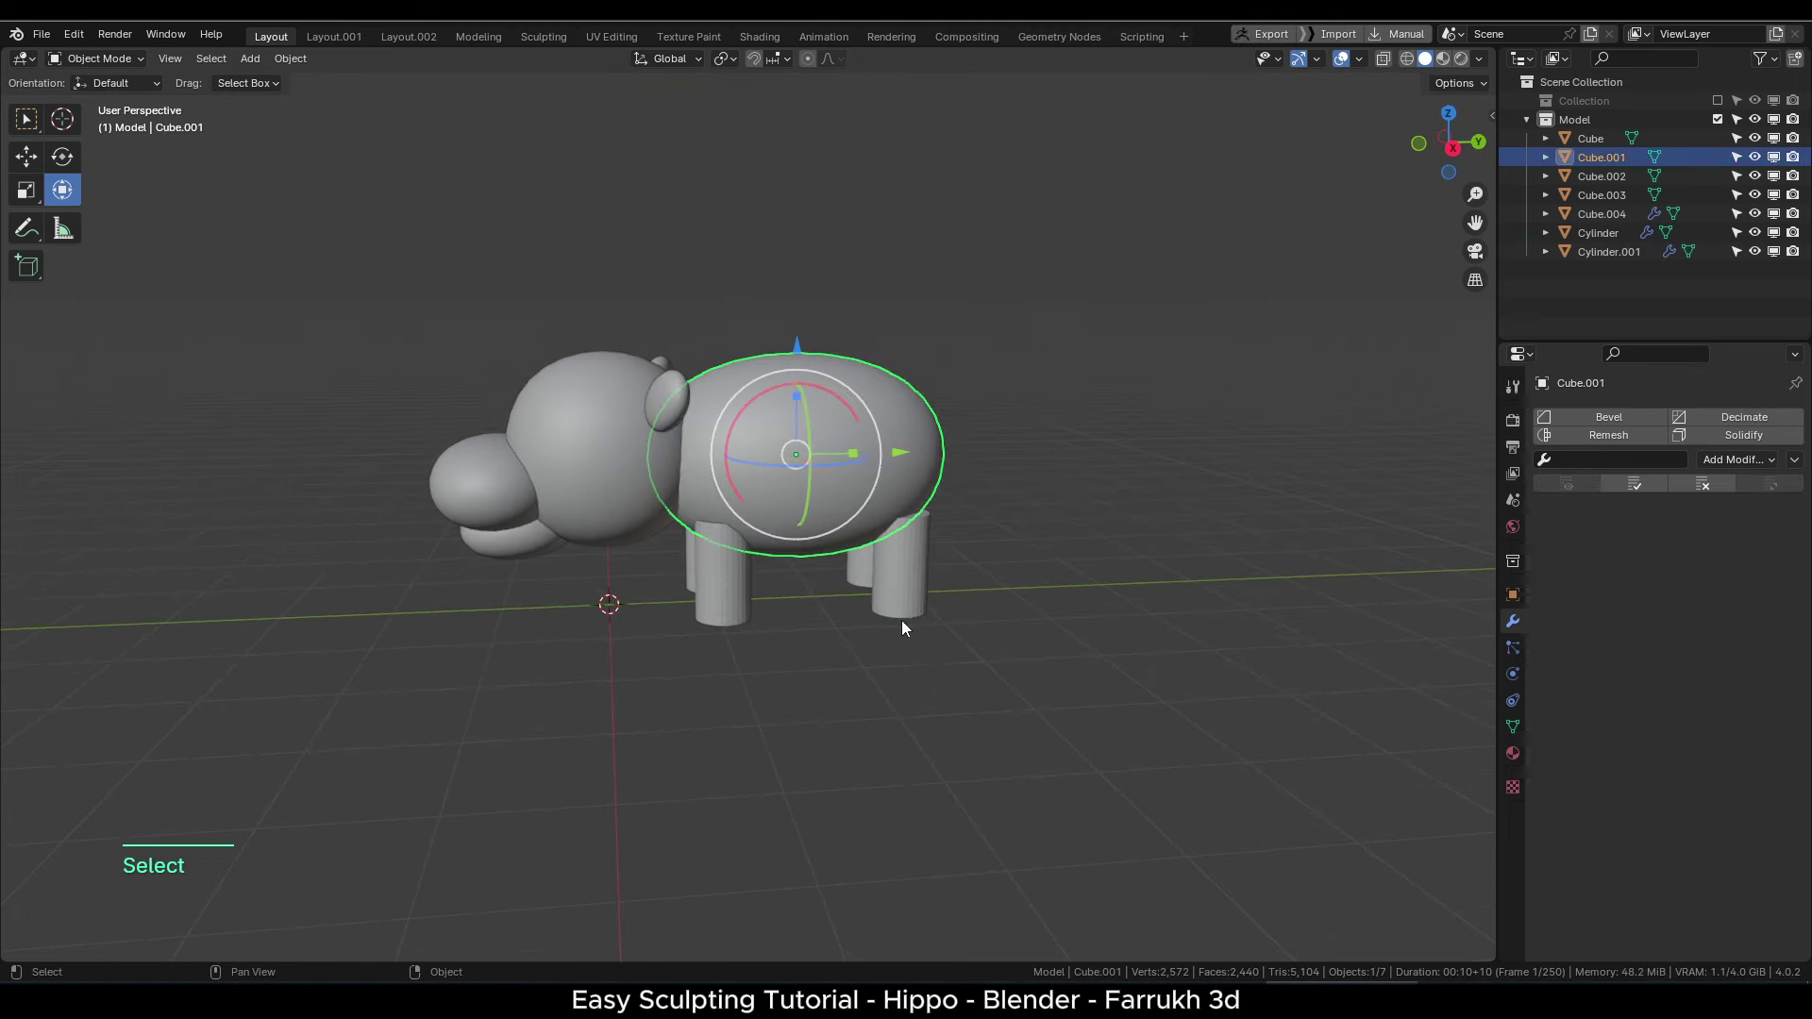
key("s")
left_click(911, 628)
left_click_drag(898, 451, 905, 451)
- Widen the body slightly along X
middle_click_drag(798, 462, 832, 486)
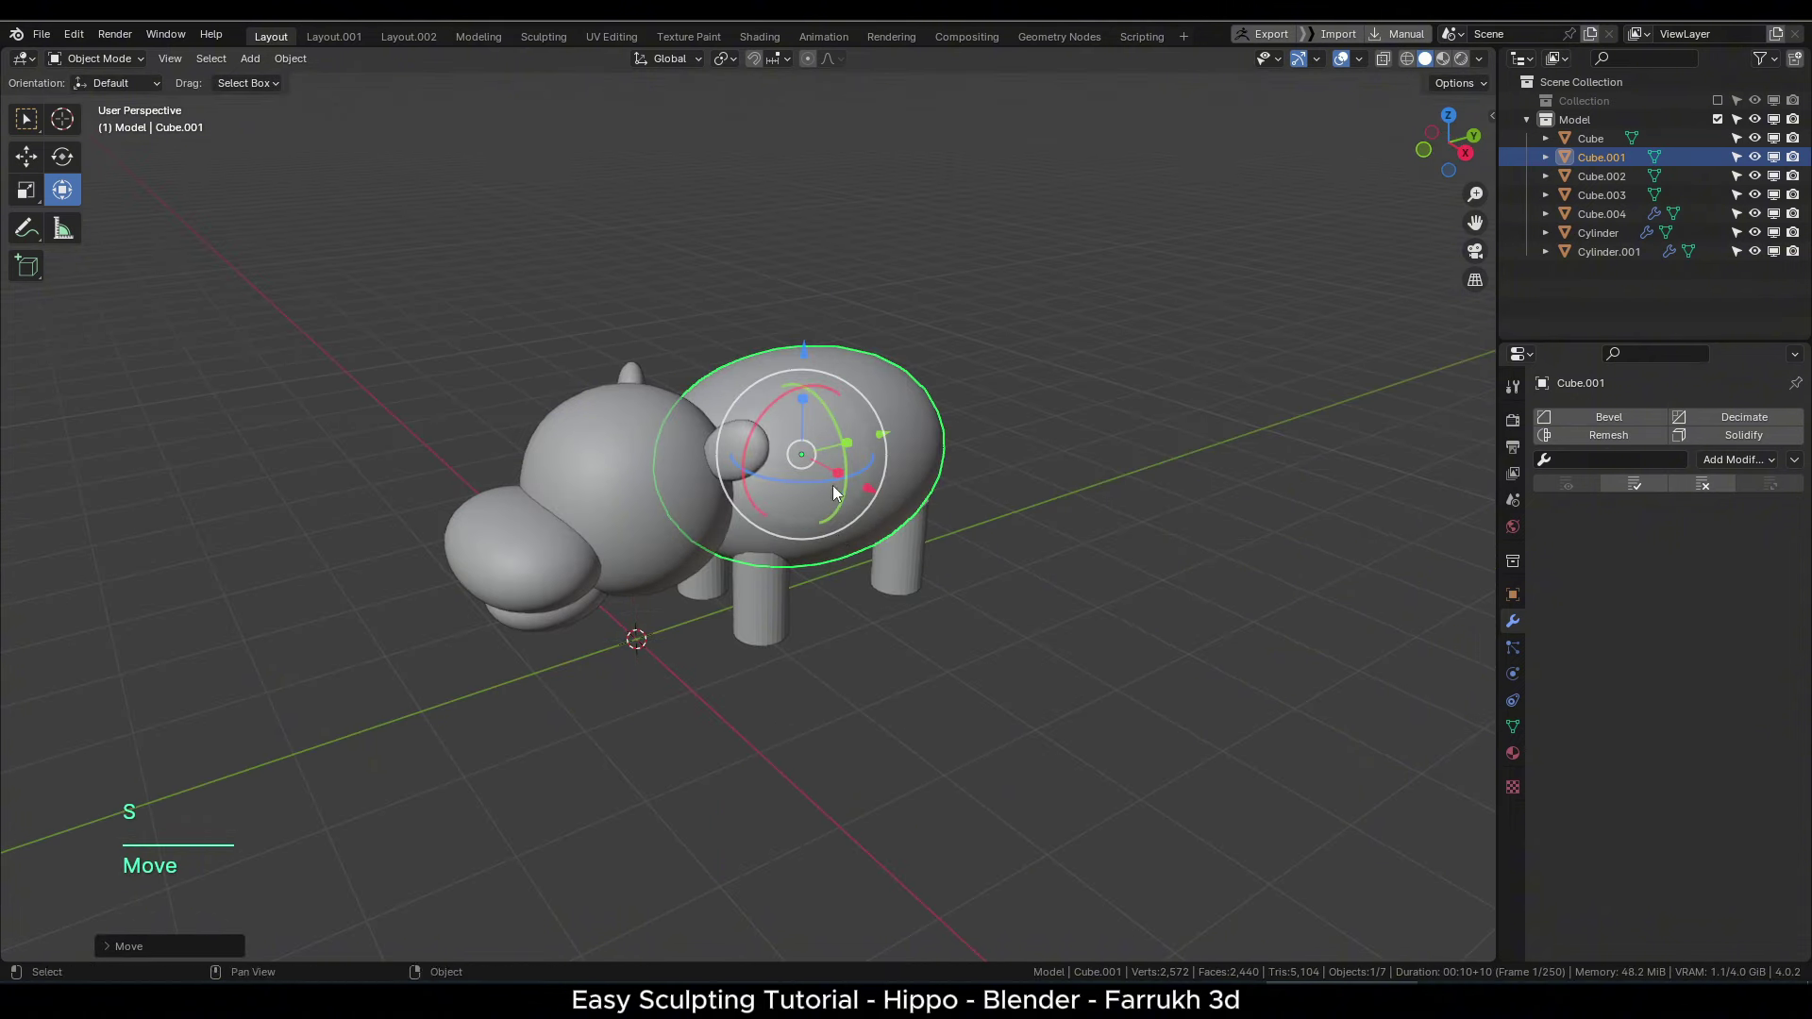
left_click_drag(837, 473, 846, 478)
middle_click_drag(876, 616, 813, 574, "alt")
left_click(814, 573)
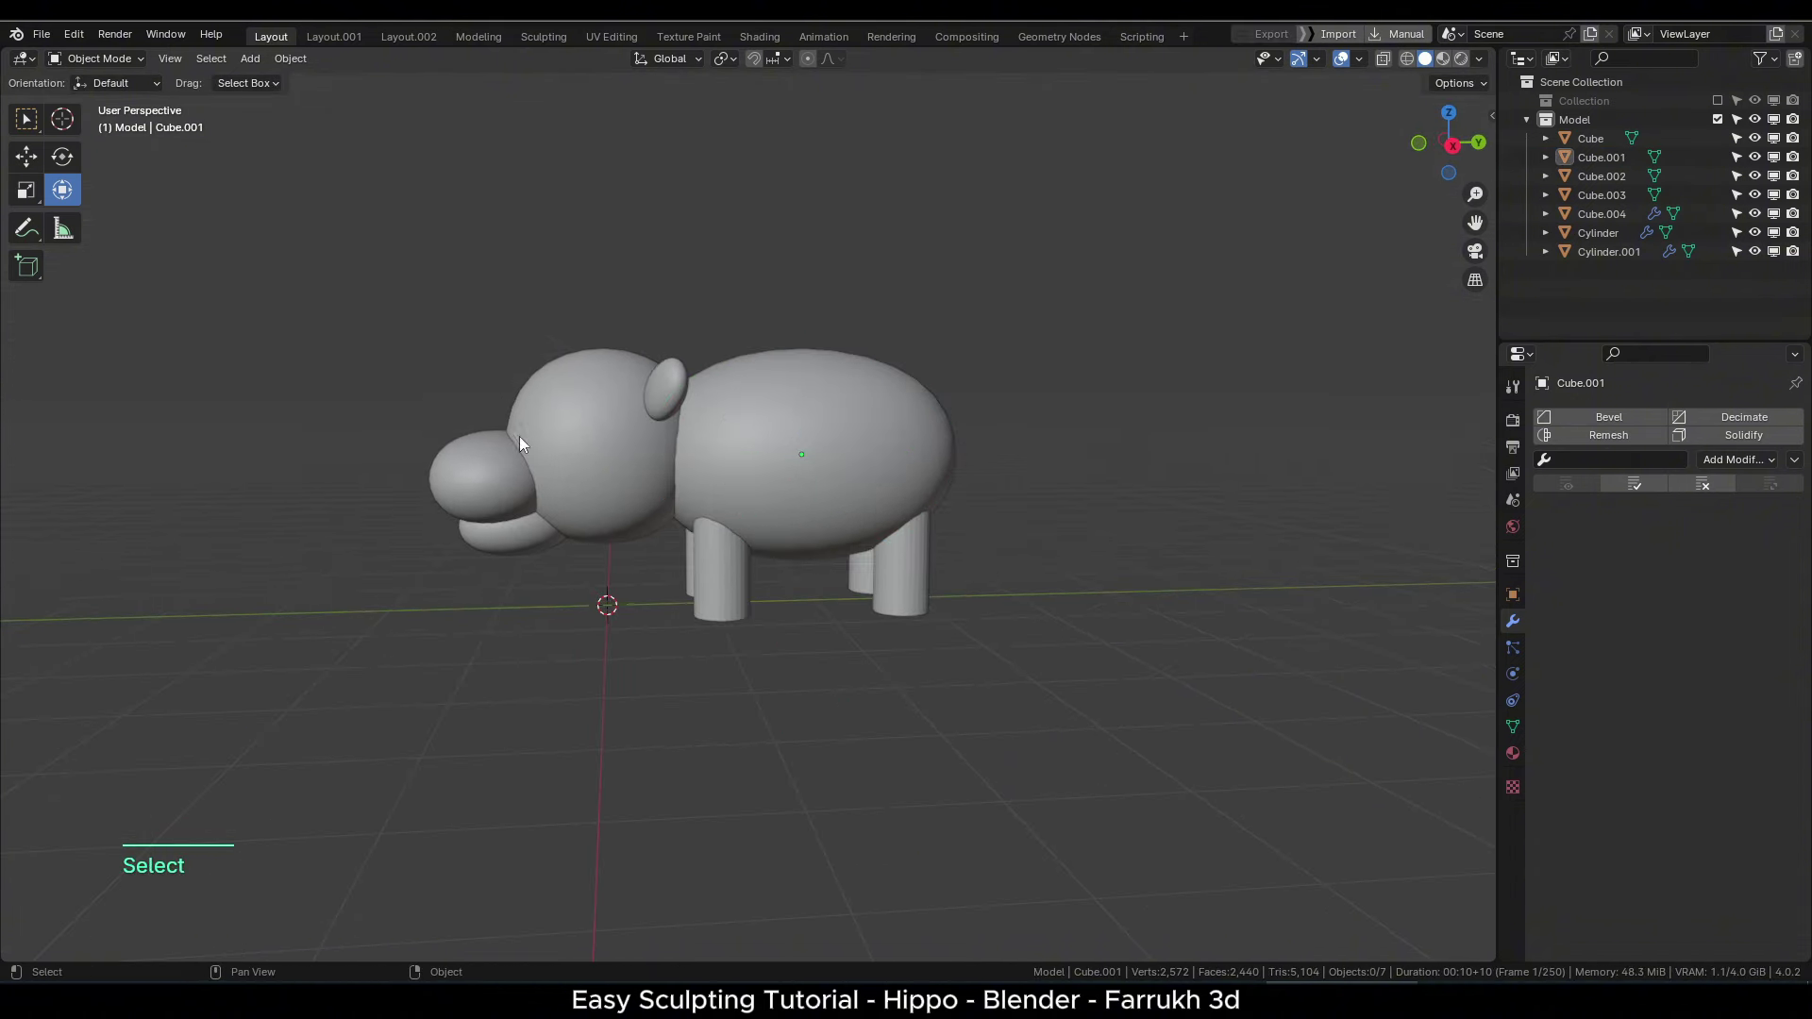
- Resize and tilt the mirrored ears, nudging them to sit closer against the head
left_click(647, 386)
scroll(706, 445, "up", 3)
key("s")
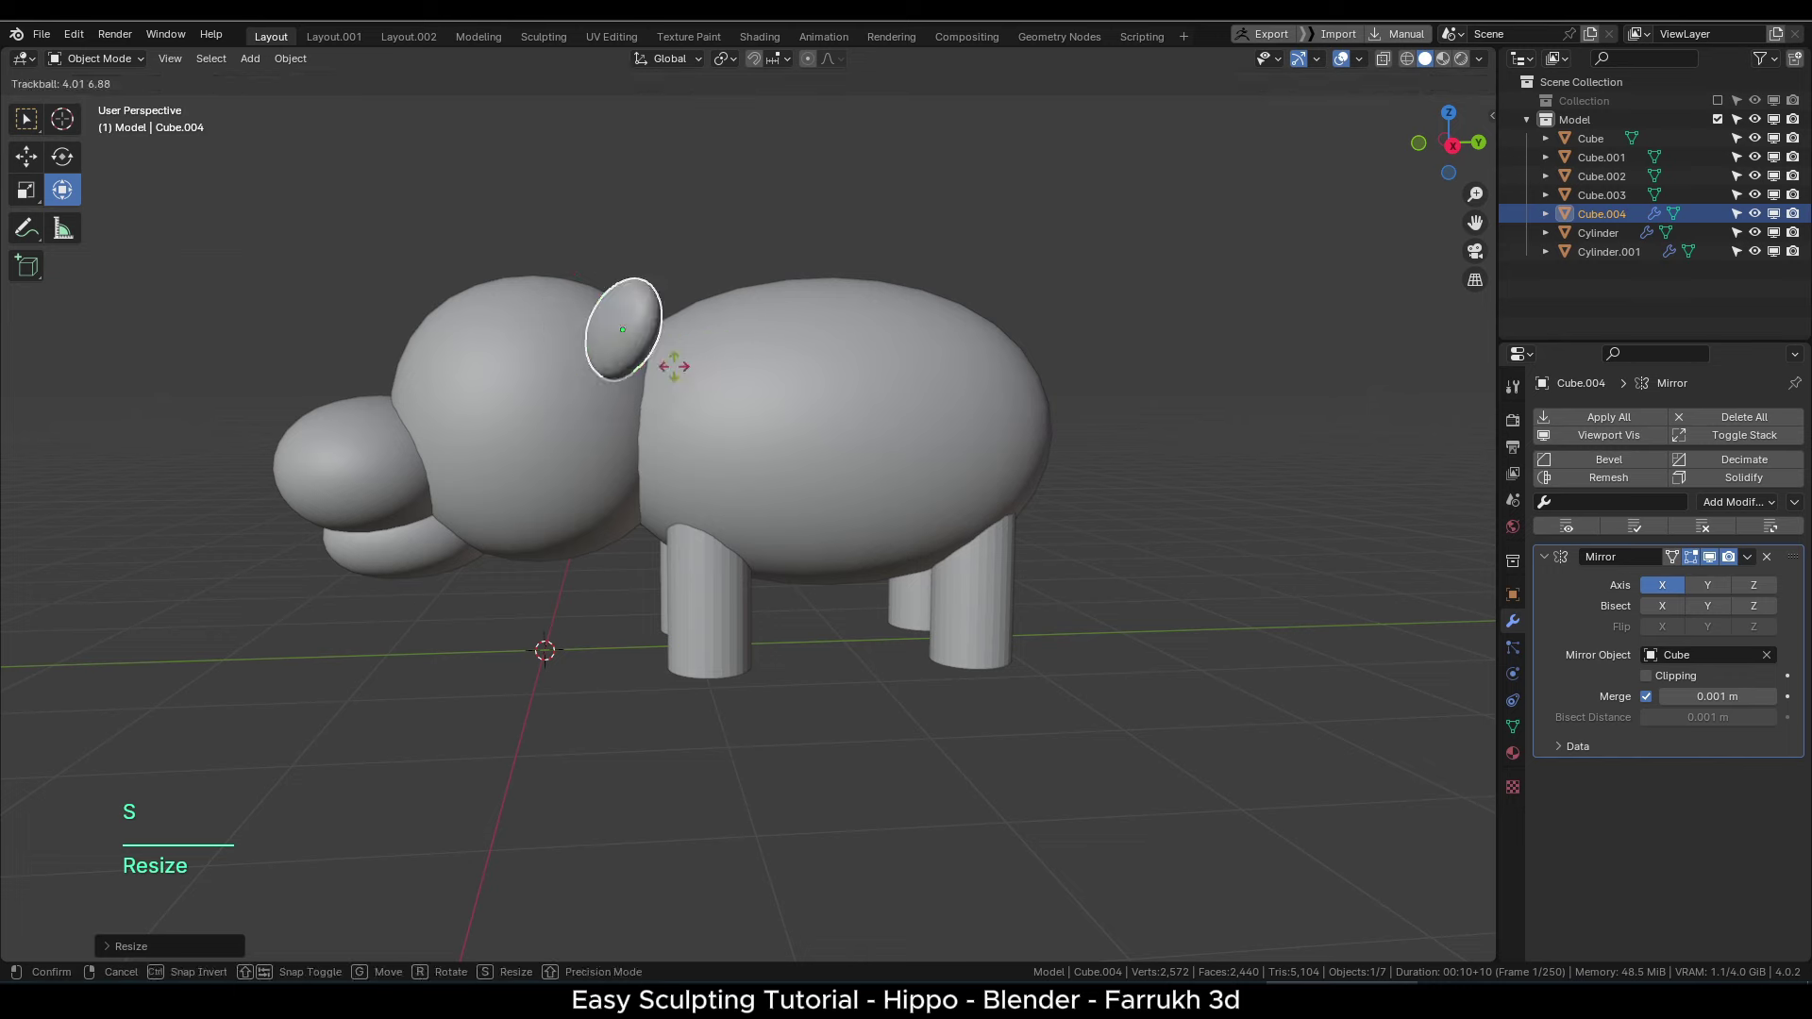
key("s")
left_click(761, 429)
left_click_drag(625, 330, 617, 337)
scroll(613, 347, "down", 2)
left_click(684, 631)
left_click_drag(618, 590, 526, 599, "alt")
scroll(674, 628, "up", 2)
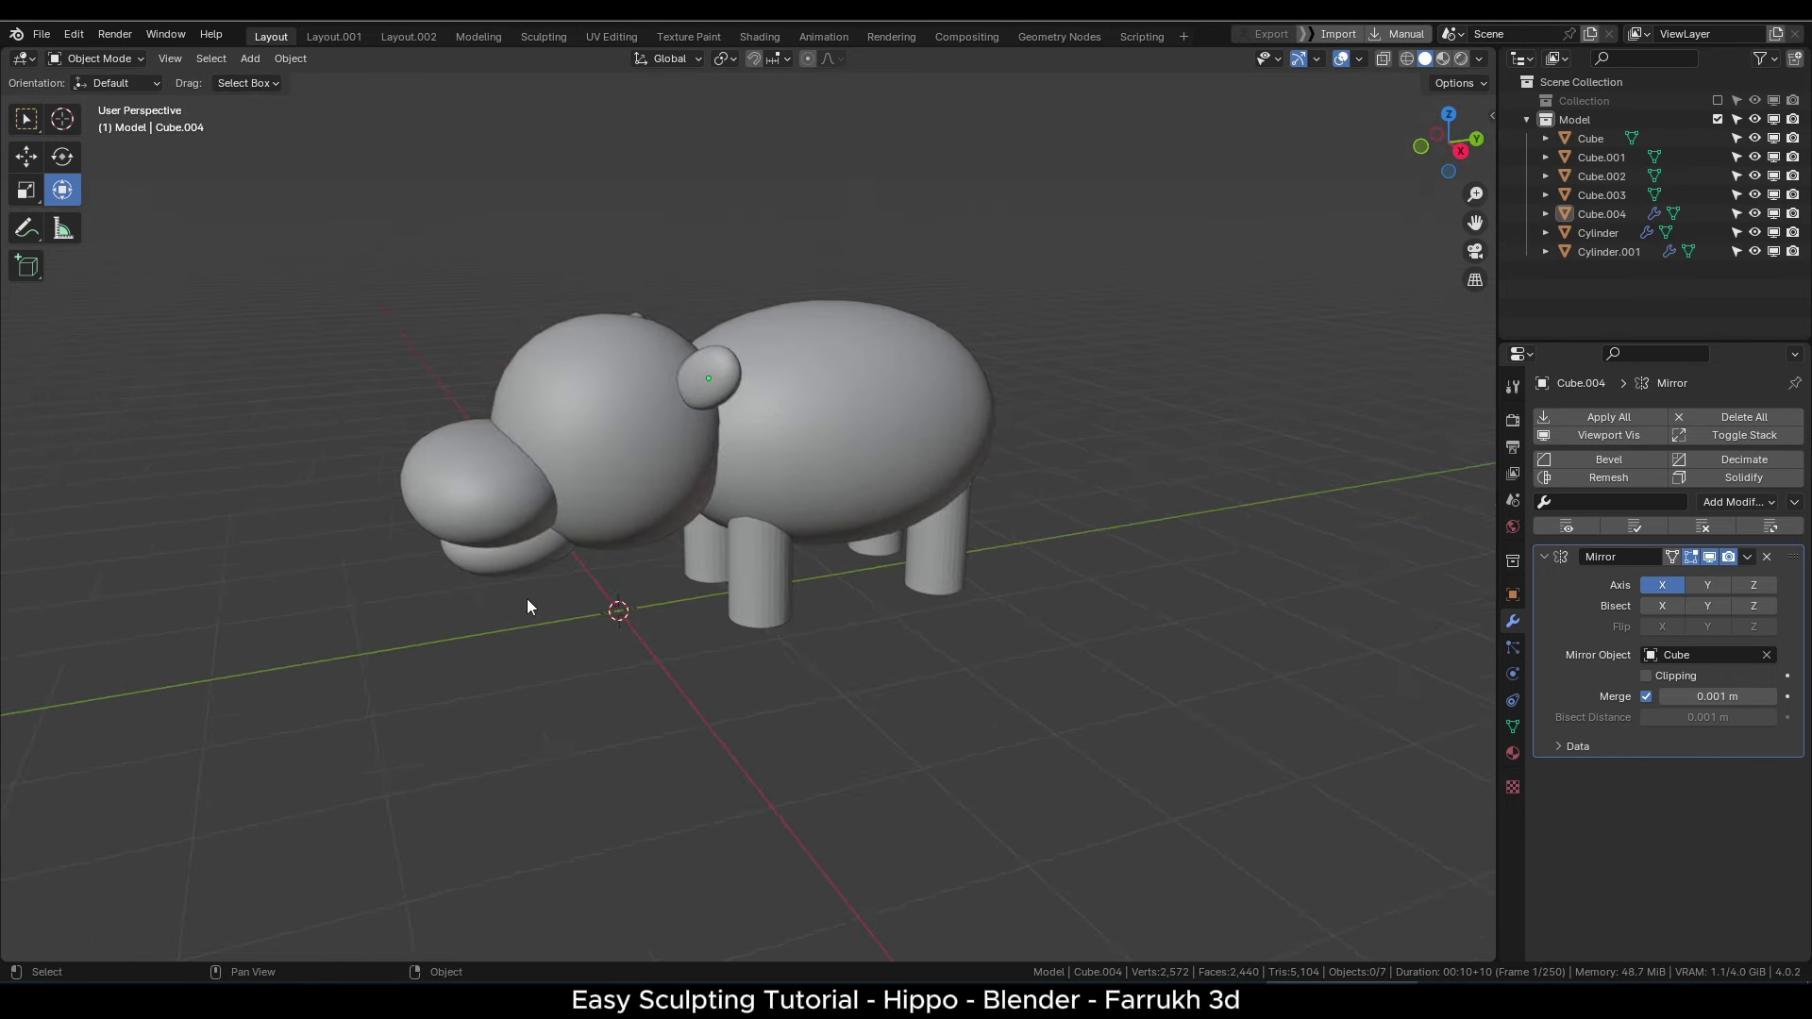
- Move all the hippo parts into a new collection named Block_Out
left_click_drag(303, 178, 1146, 810)
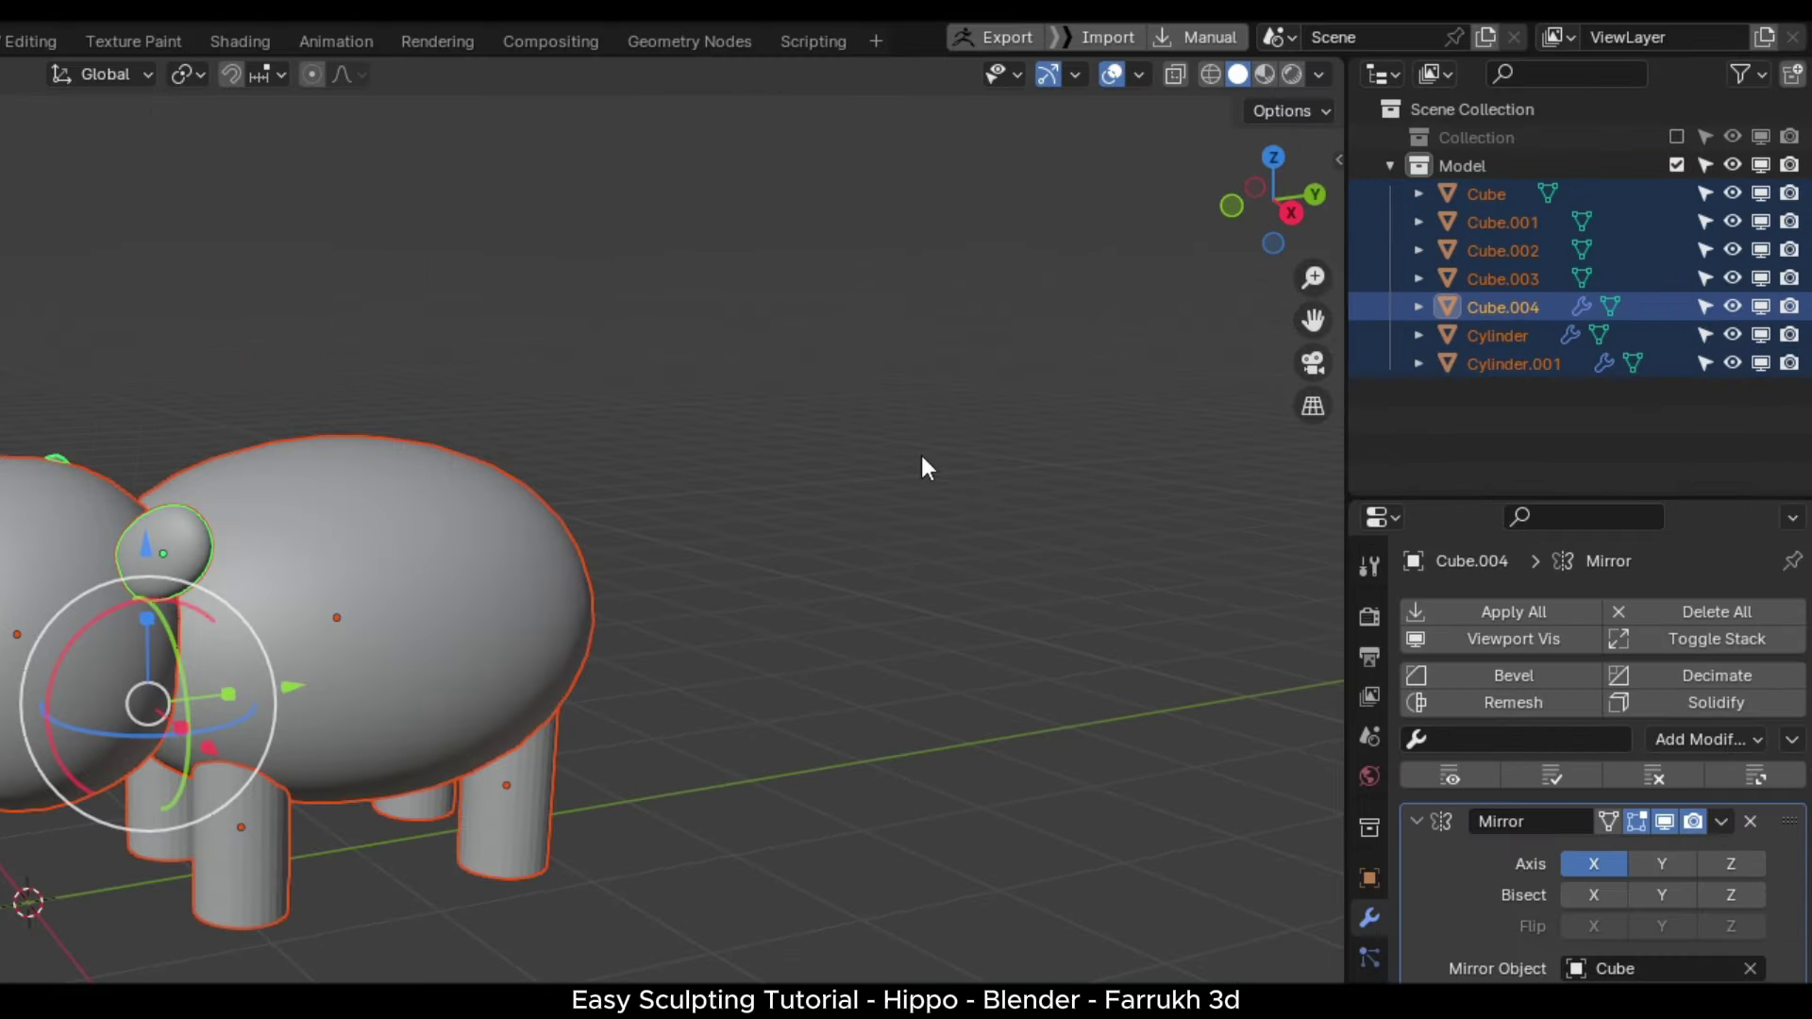
key("m")
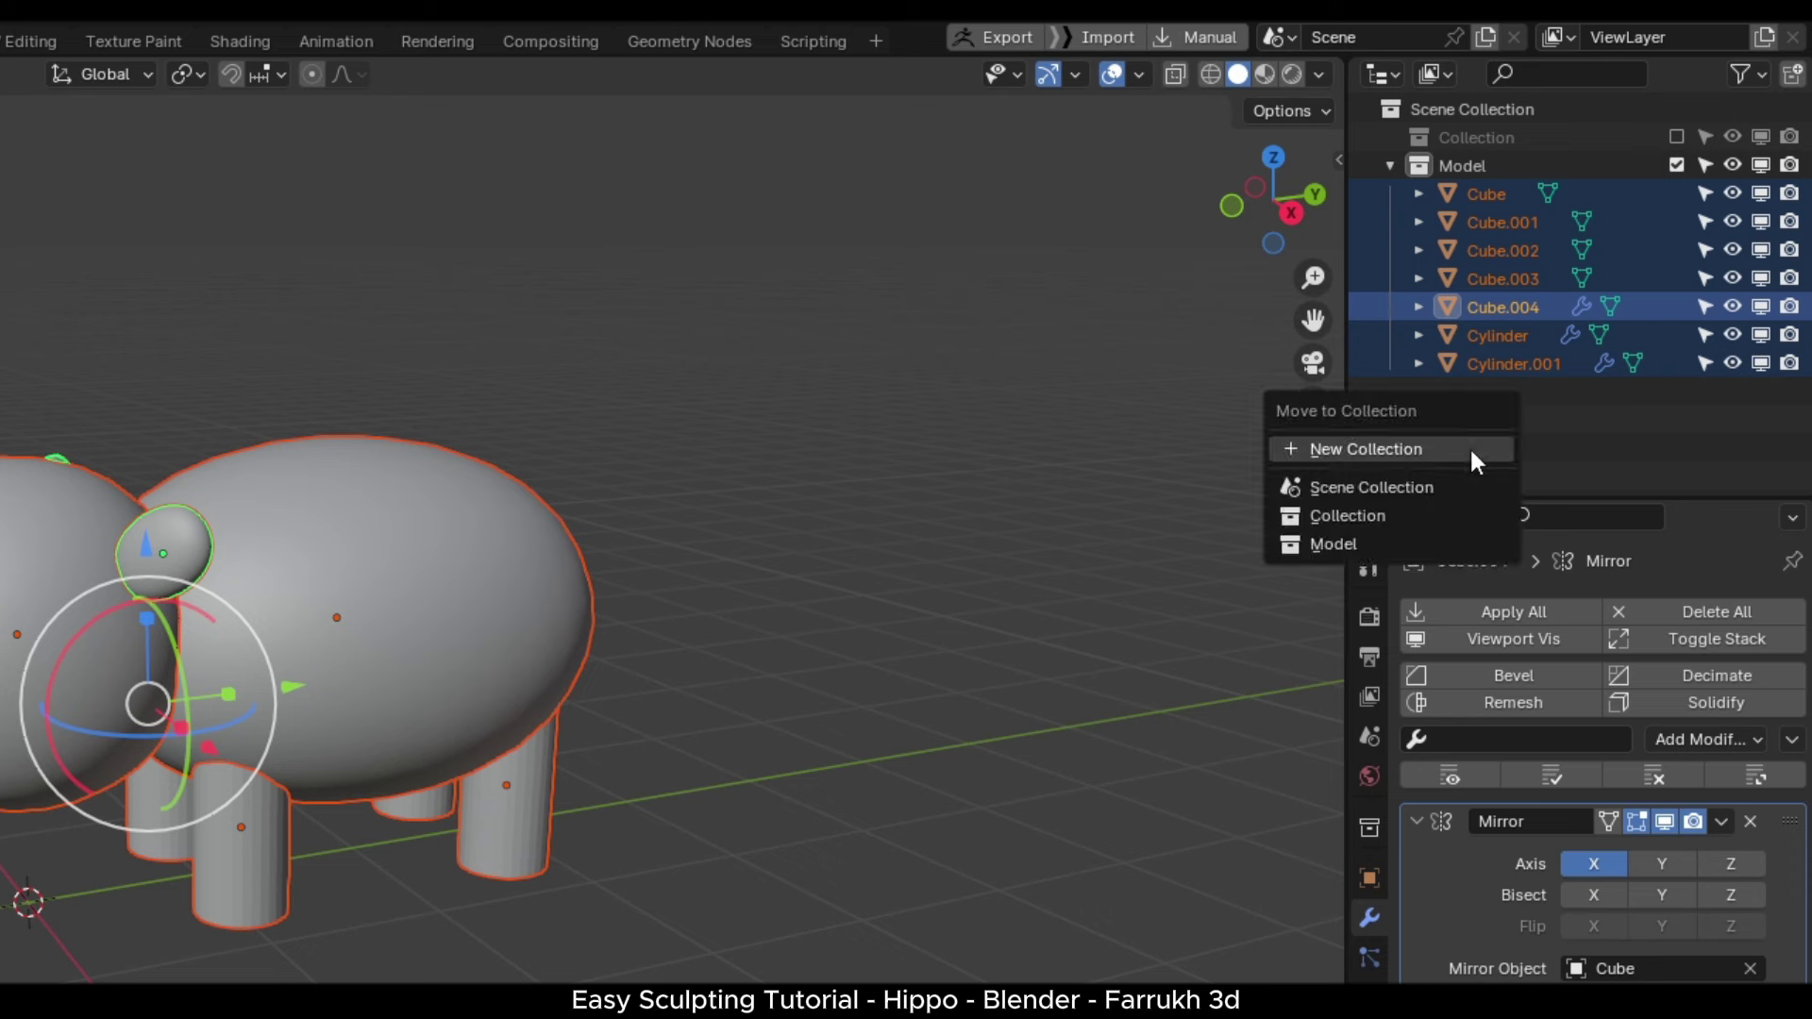
left_click(1469, 447)
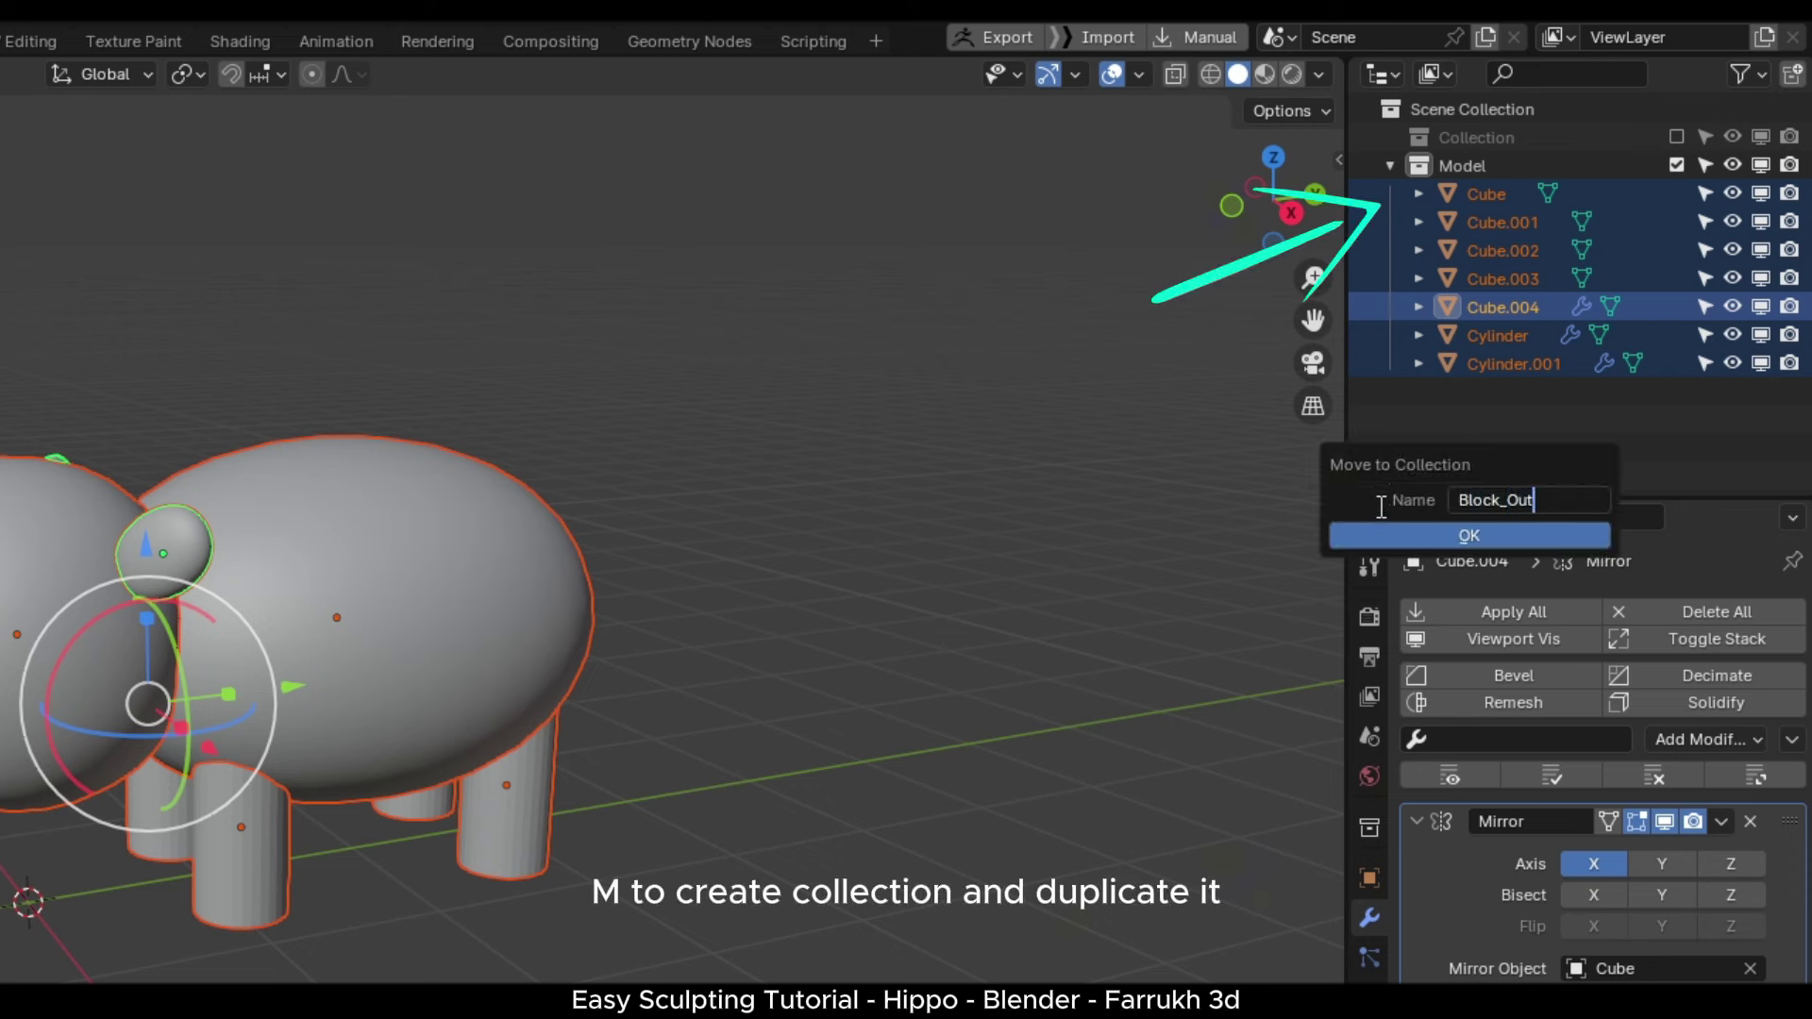
left_click(1378, 535)
- Duplicate the Block_Out collection with its objects and rename the copy Sculpt
left_click(1390, 195)
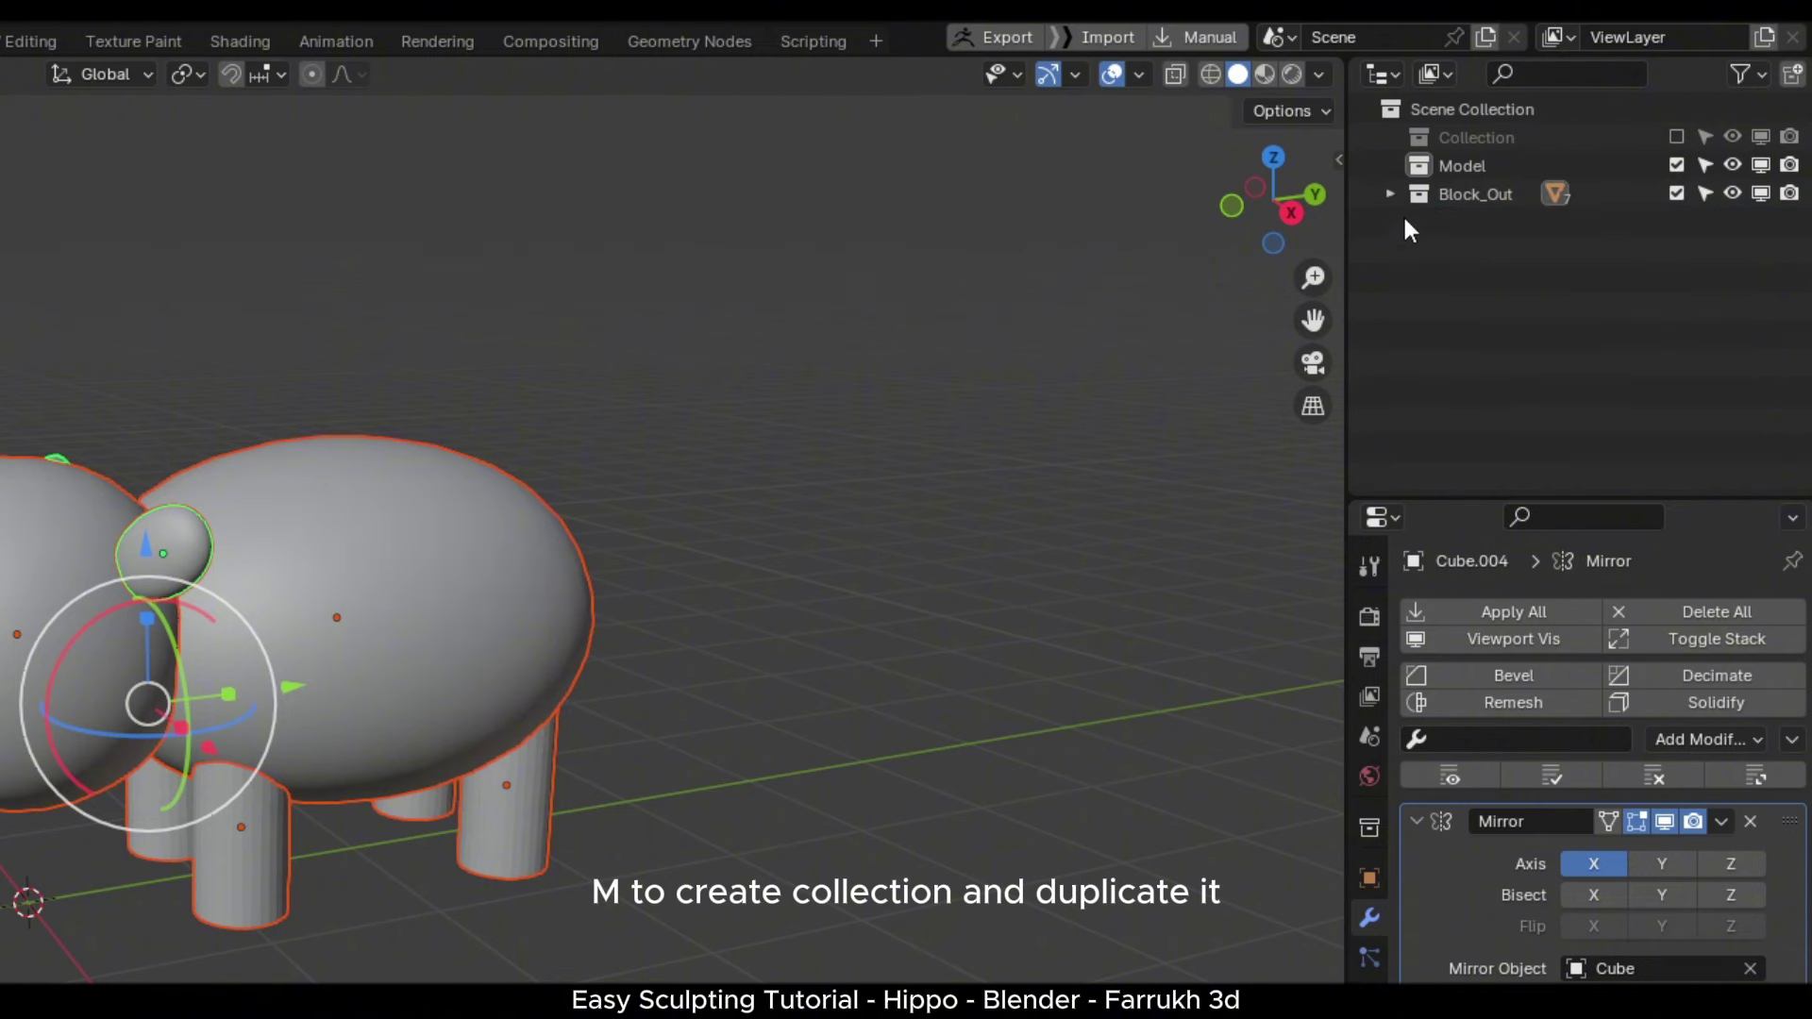
left_click(1419, 194)
right_click(1418, 193)
left_click(1298, 217)
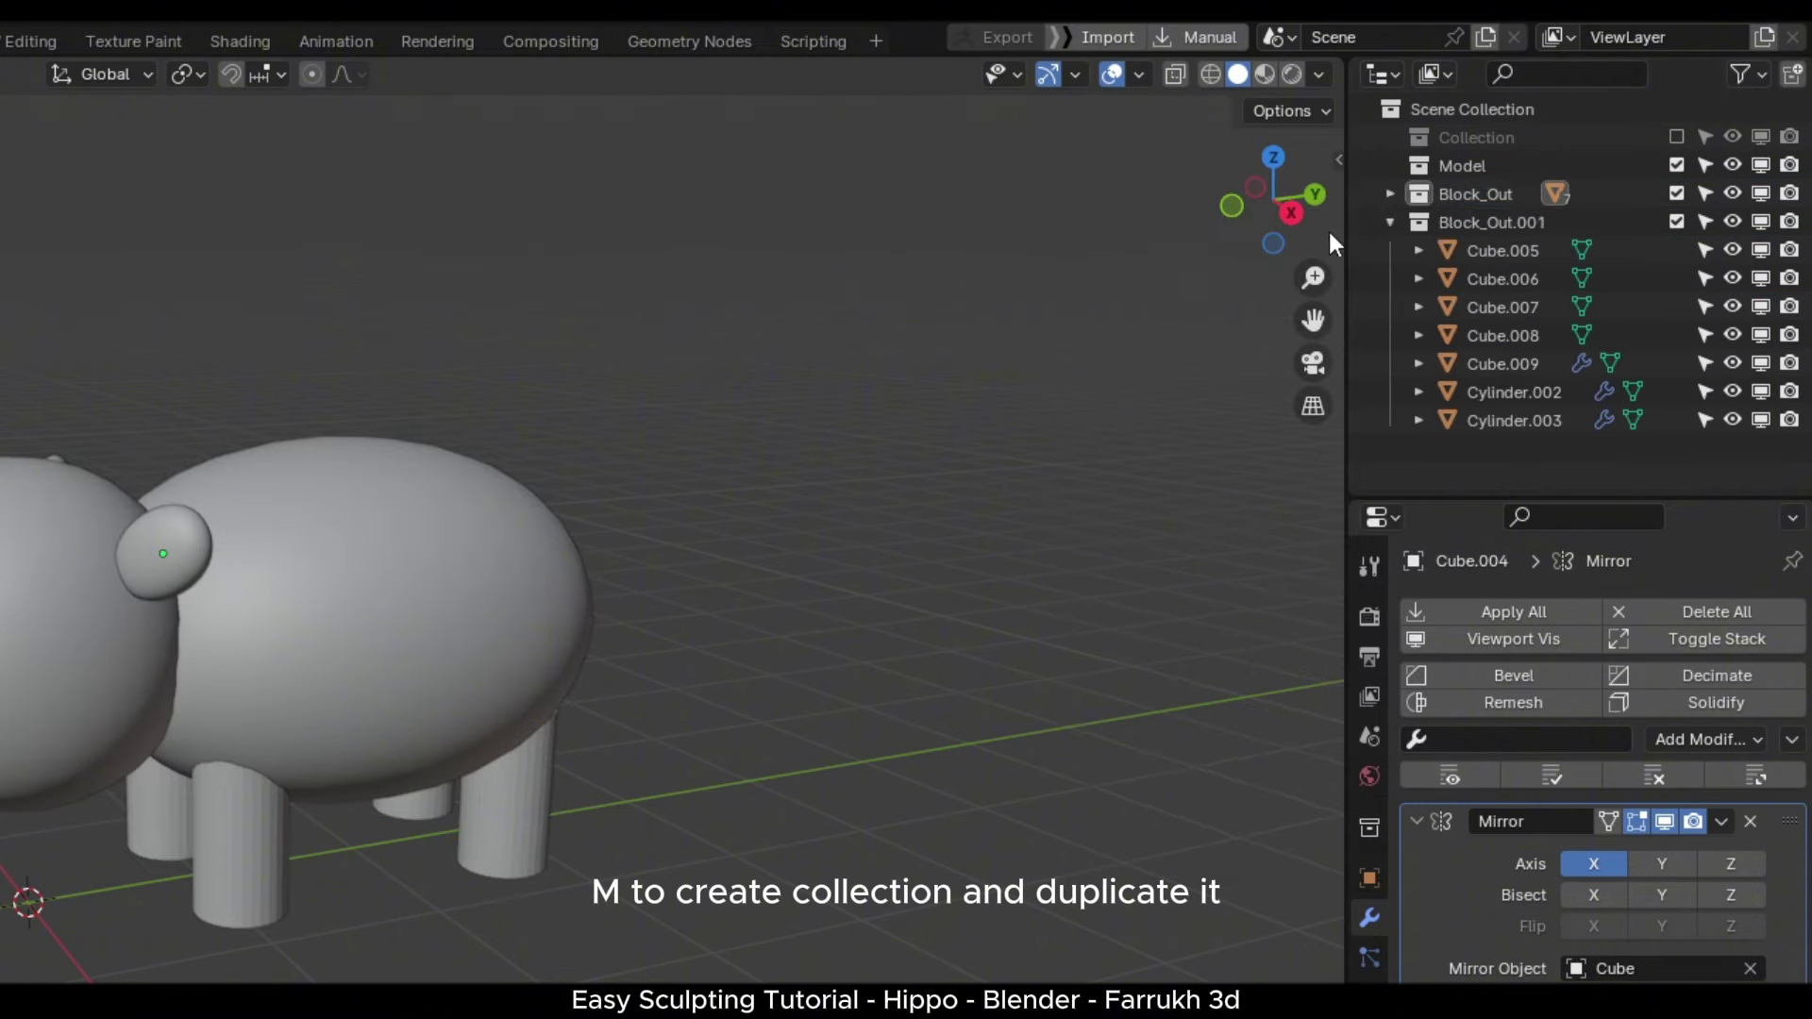
left_click(1453, 222)
double_click(1470, 221)
type("Scu")
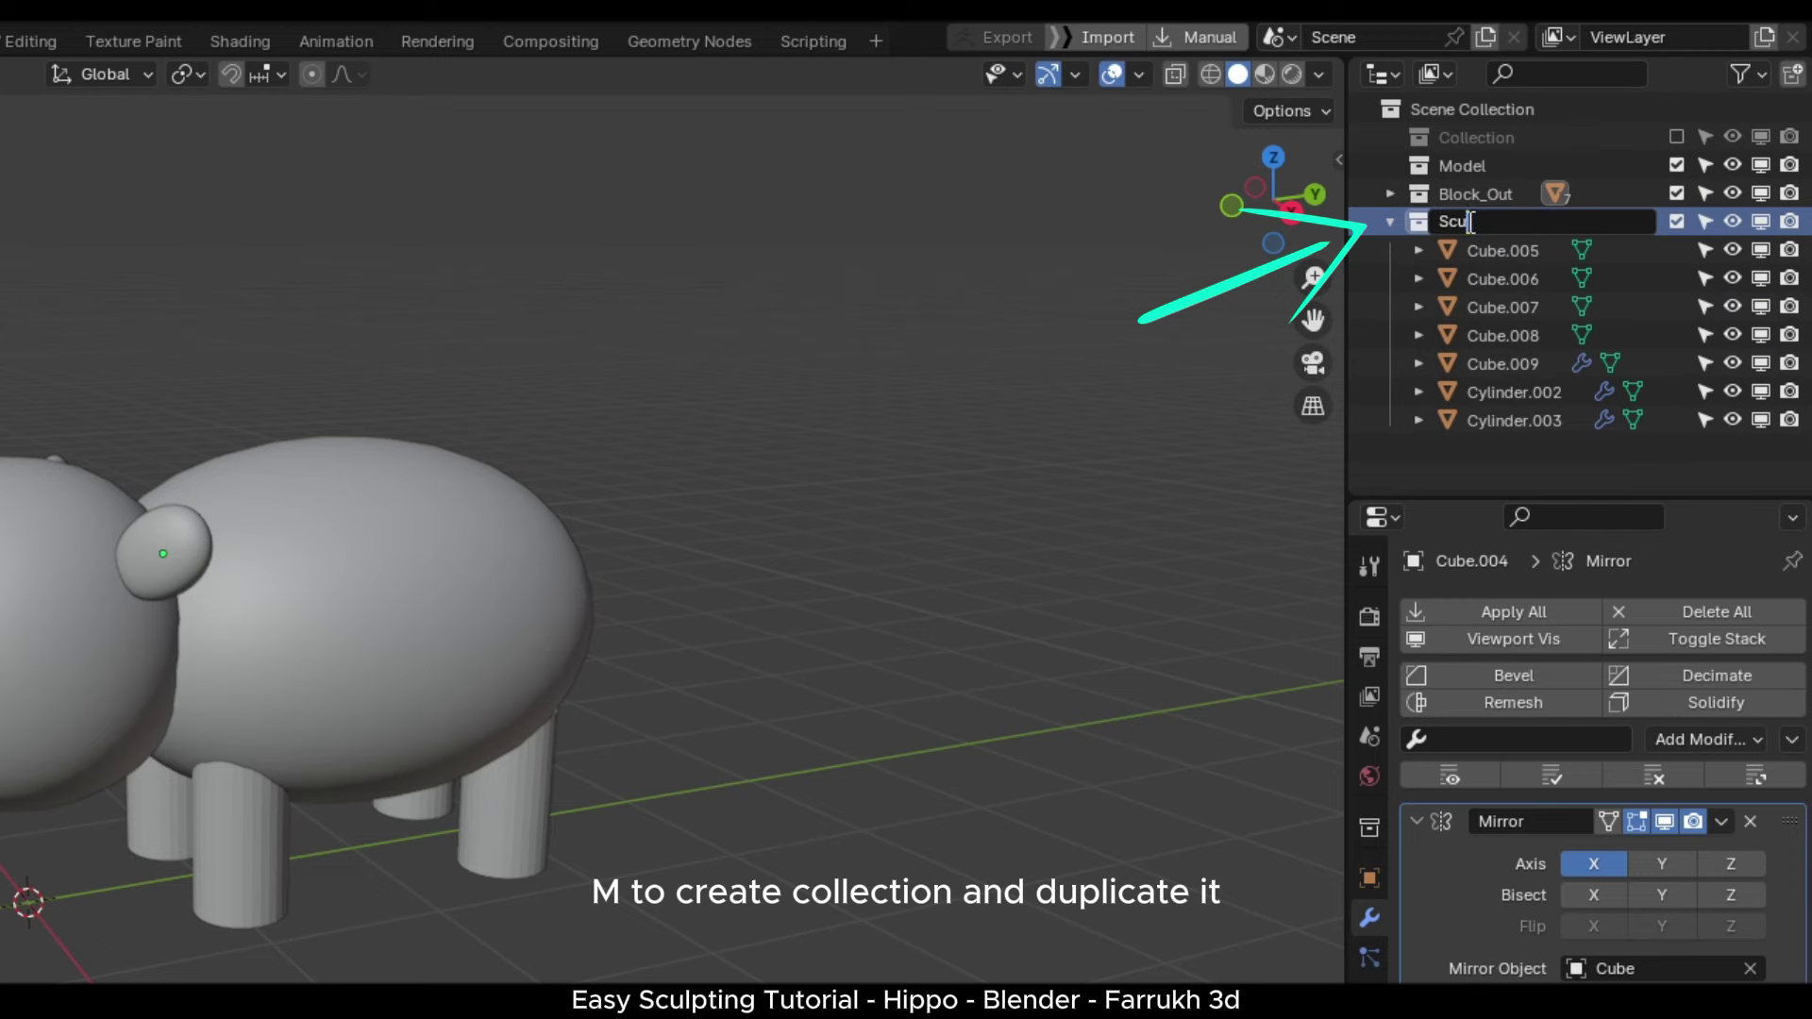
type("lpt")
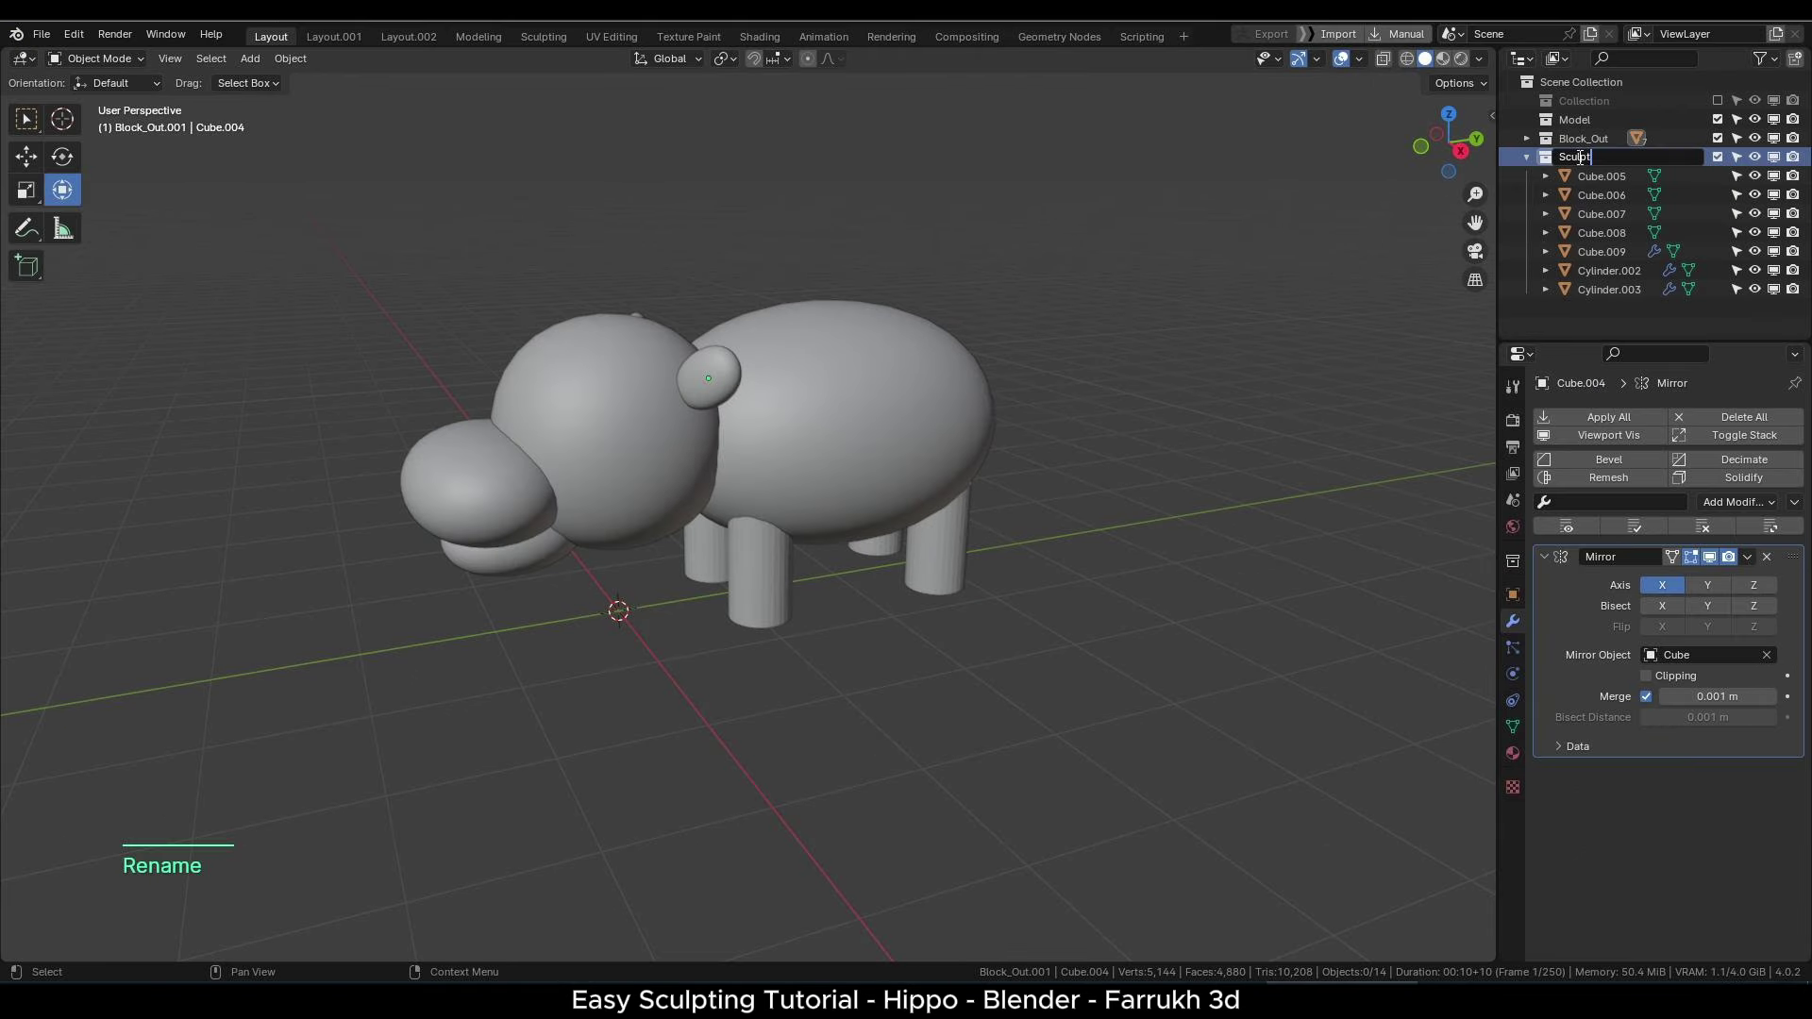
key("Return")
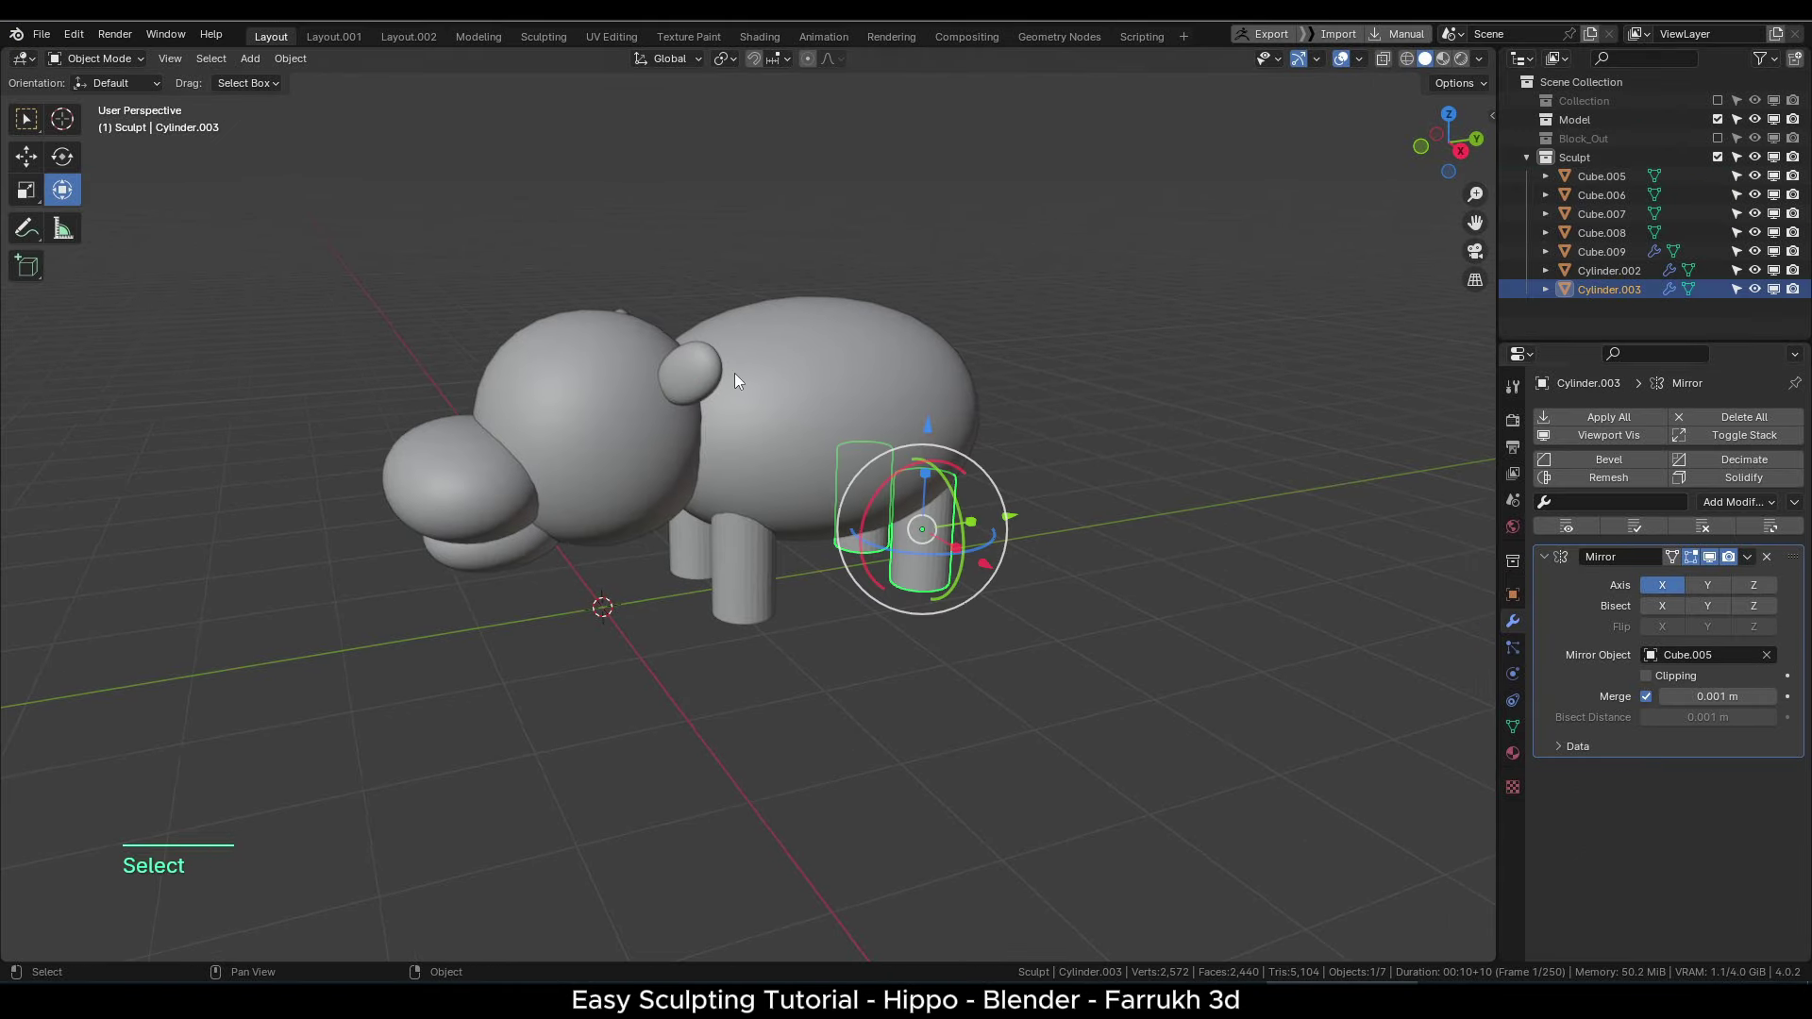
- Join the lower jaw and the muzzle to the head as one object
left_click(483, 566)
left_click(446, 489, "shift")
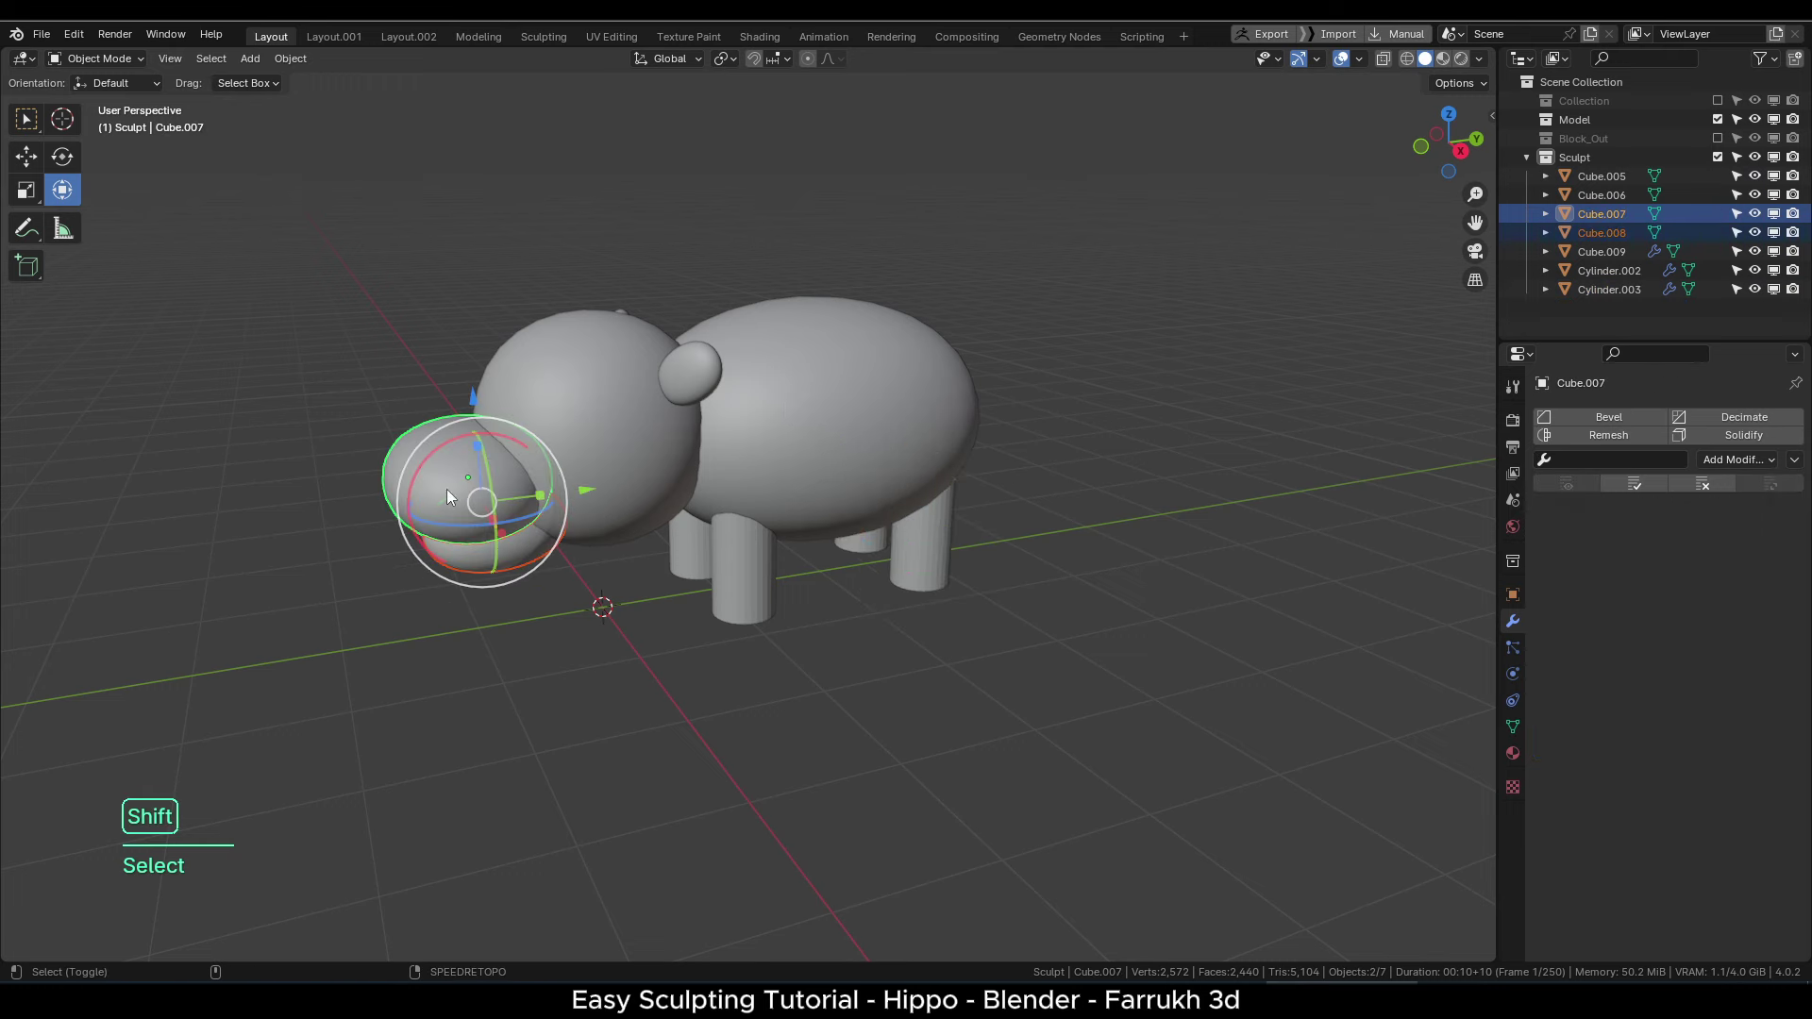
left_click(585, 450, "shift")
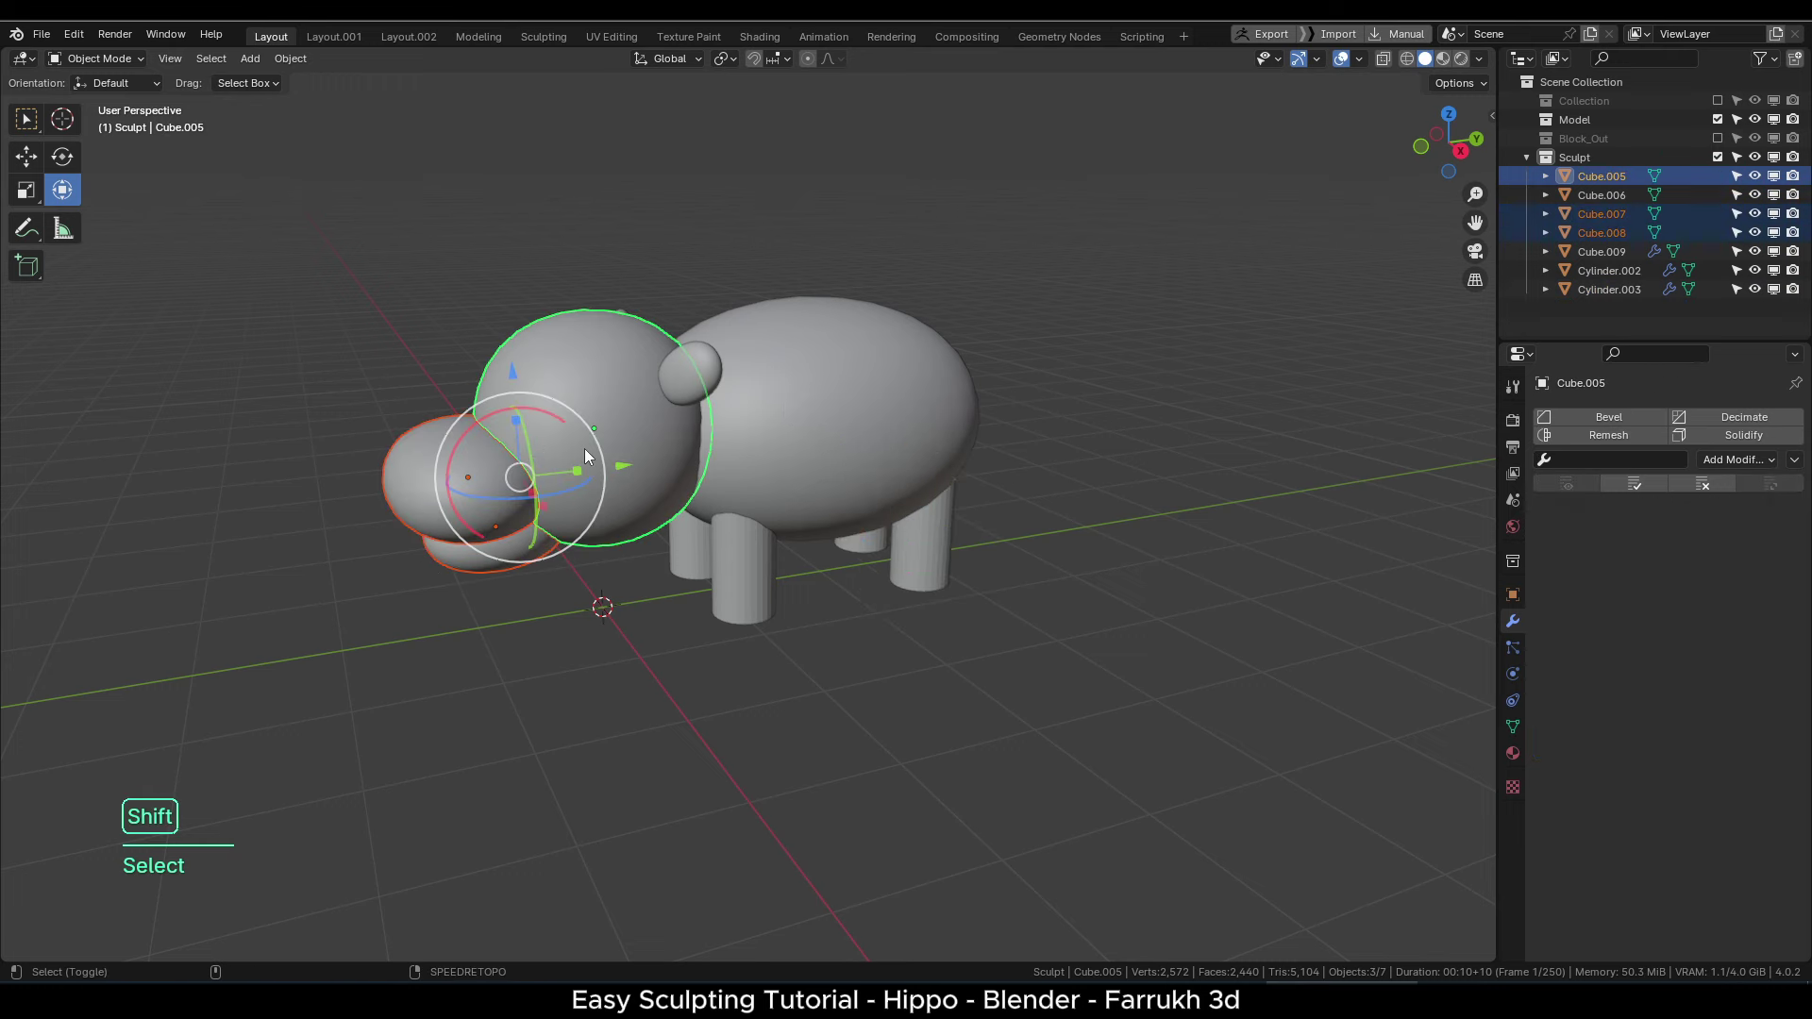
right_click(1150, 408)
left_click(1108, 470)
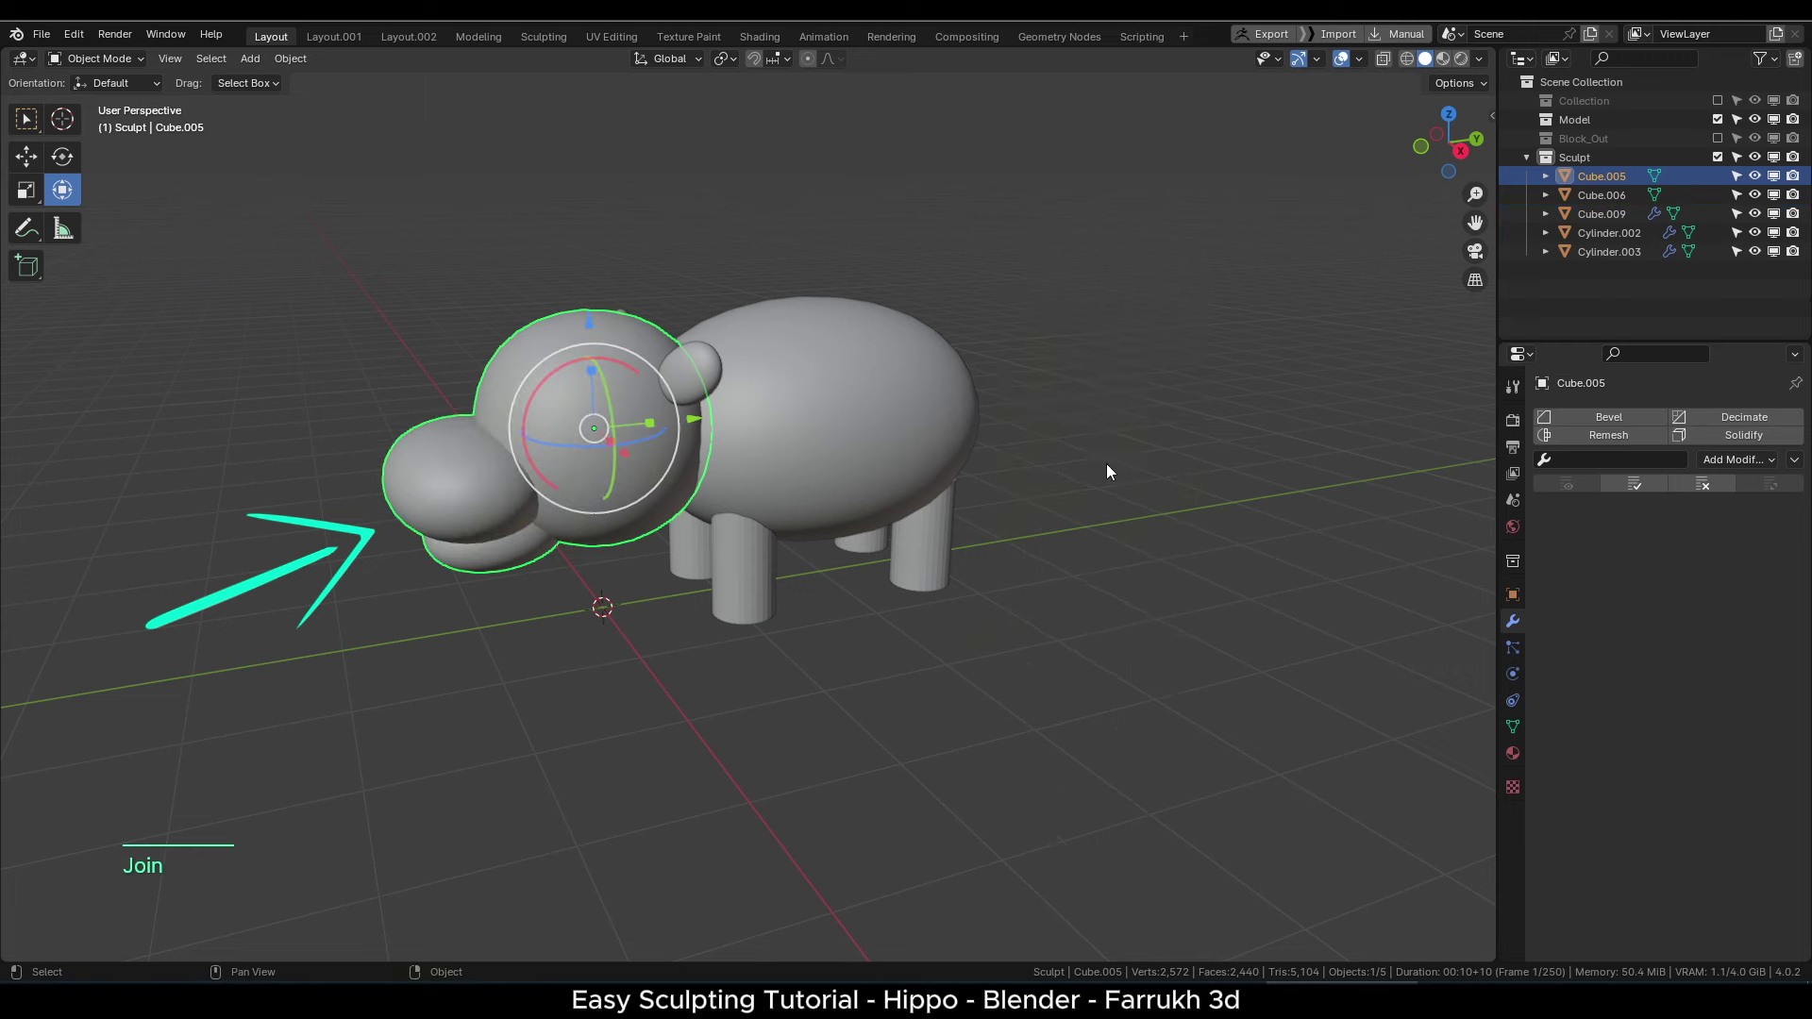
- Join the body to the combined head object
left_click(883, 476)
left_click(565, 457, "shift")
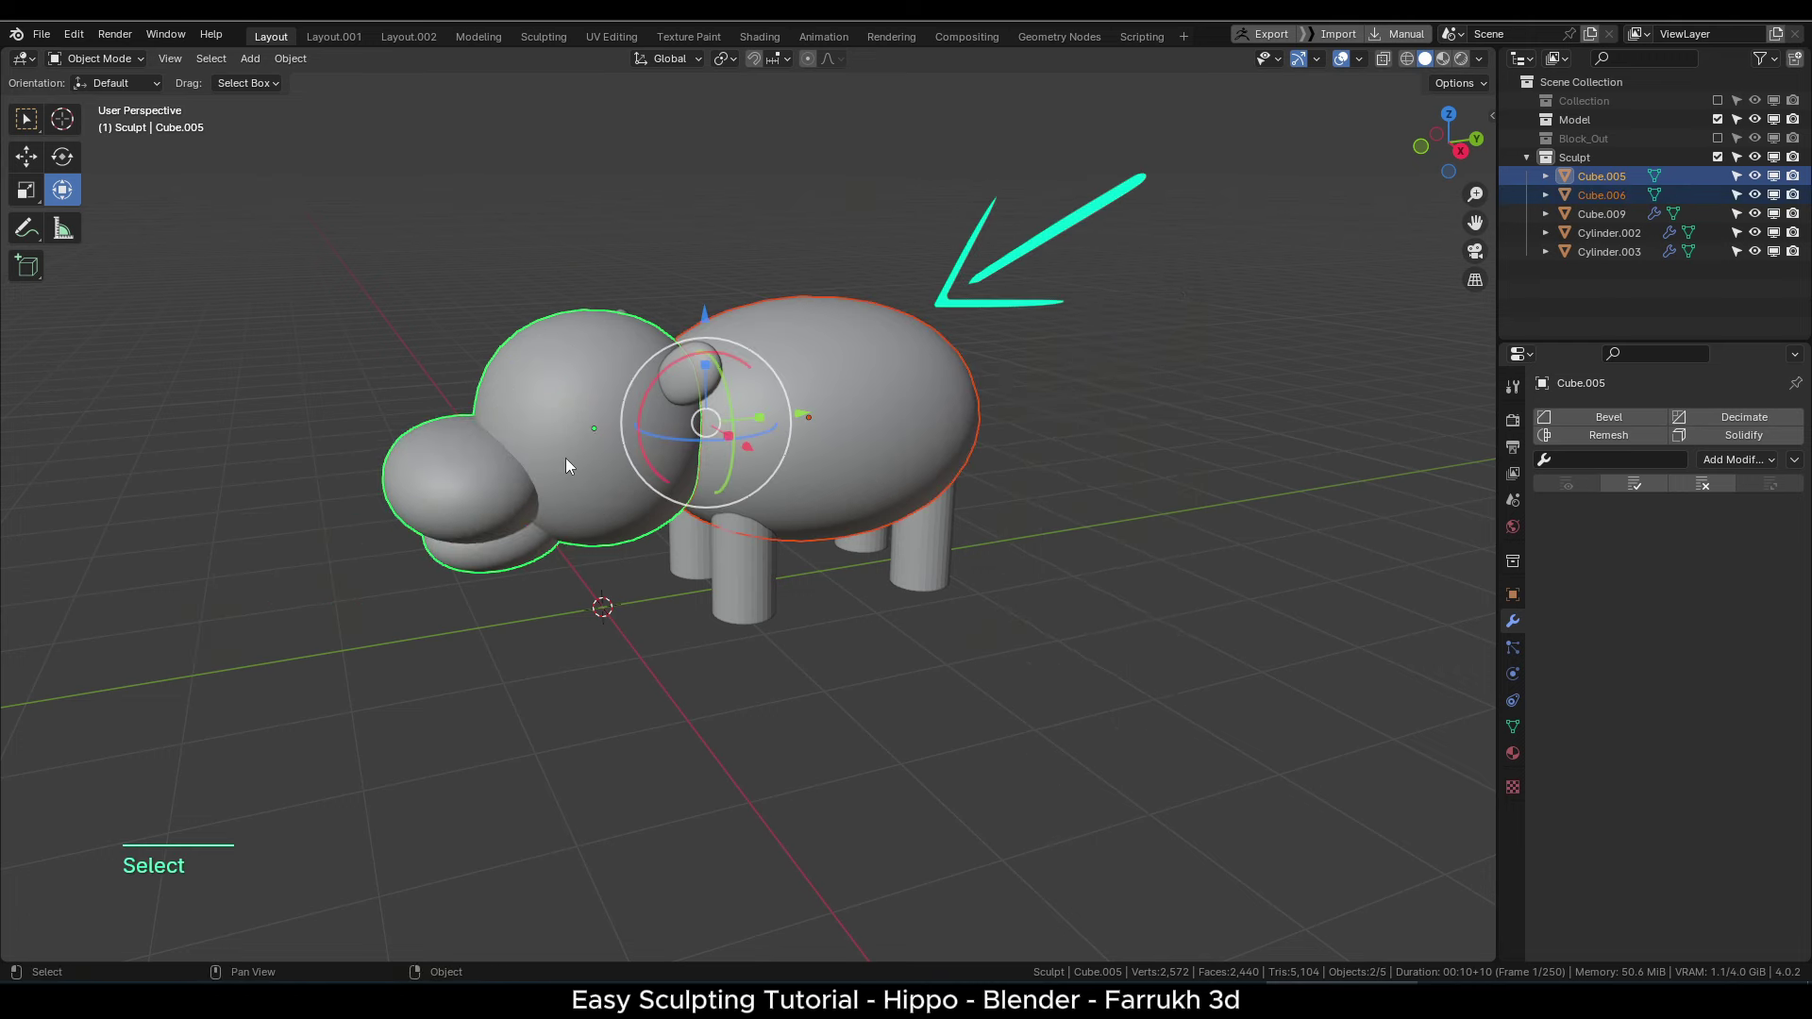
right_click(564, 457)
left_click(566, 459)
- Apply the Mirror modifier on the rear legs and on the front legs
left_click(746, 566)
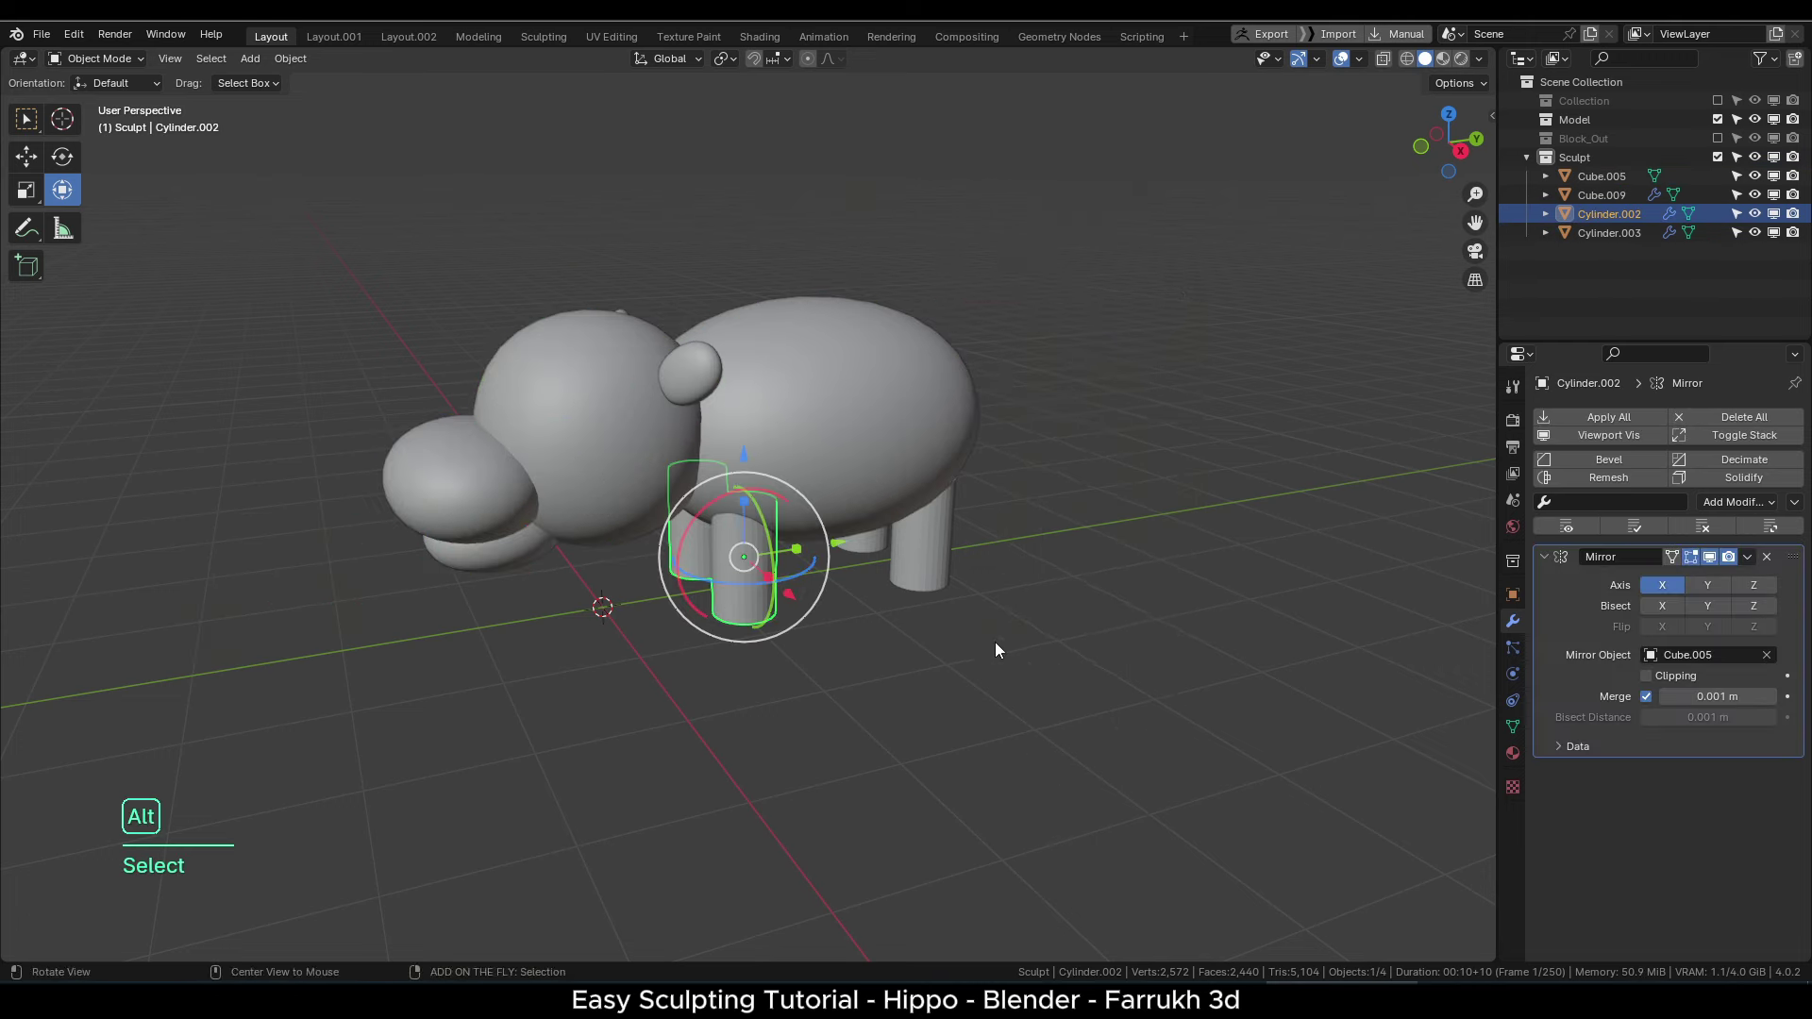
left_click(924, 580, "shift")
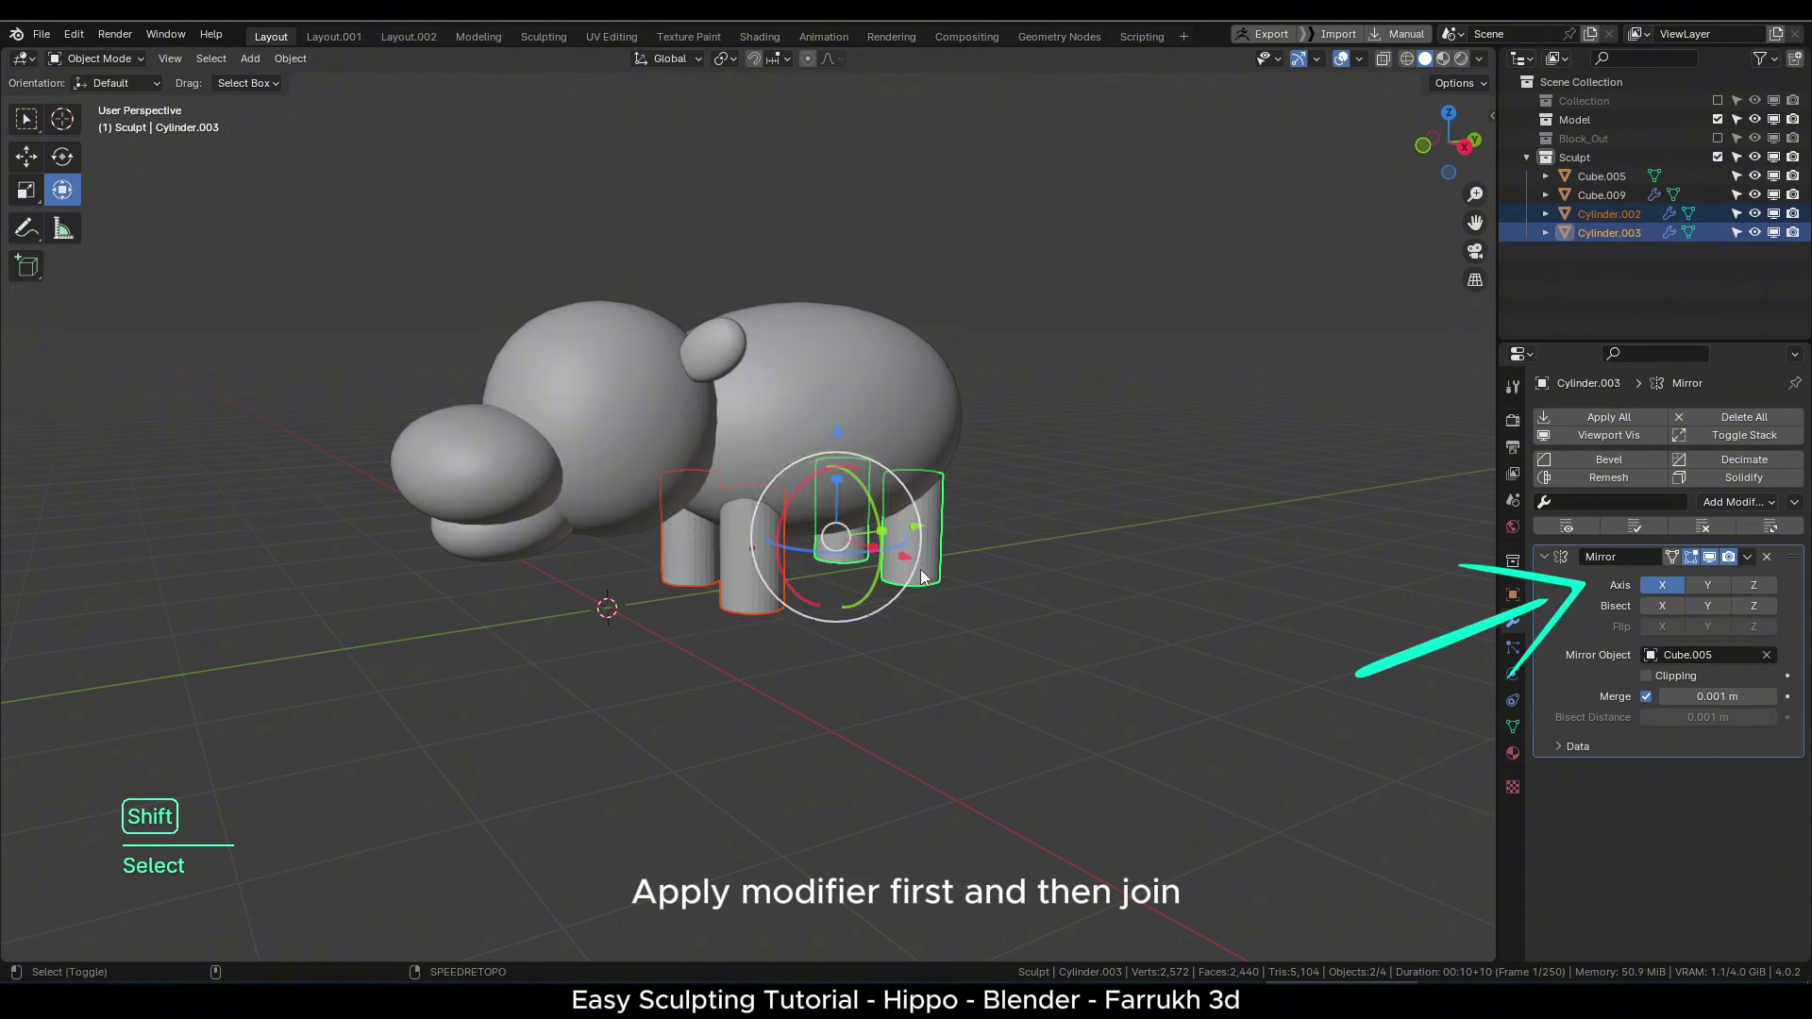
left_click(1747, 558)
left_click(1730, 572)
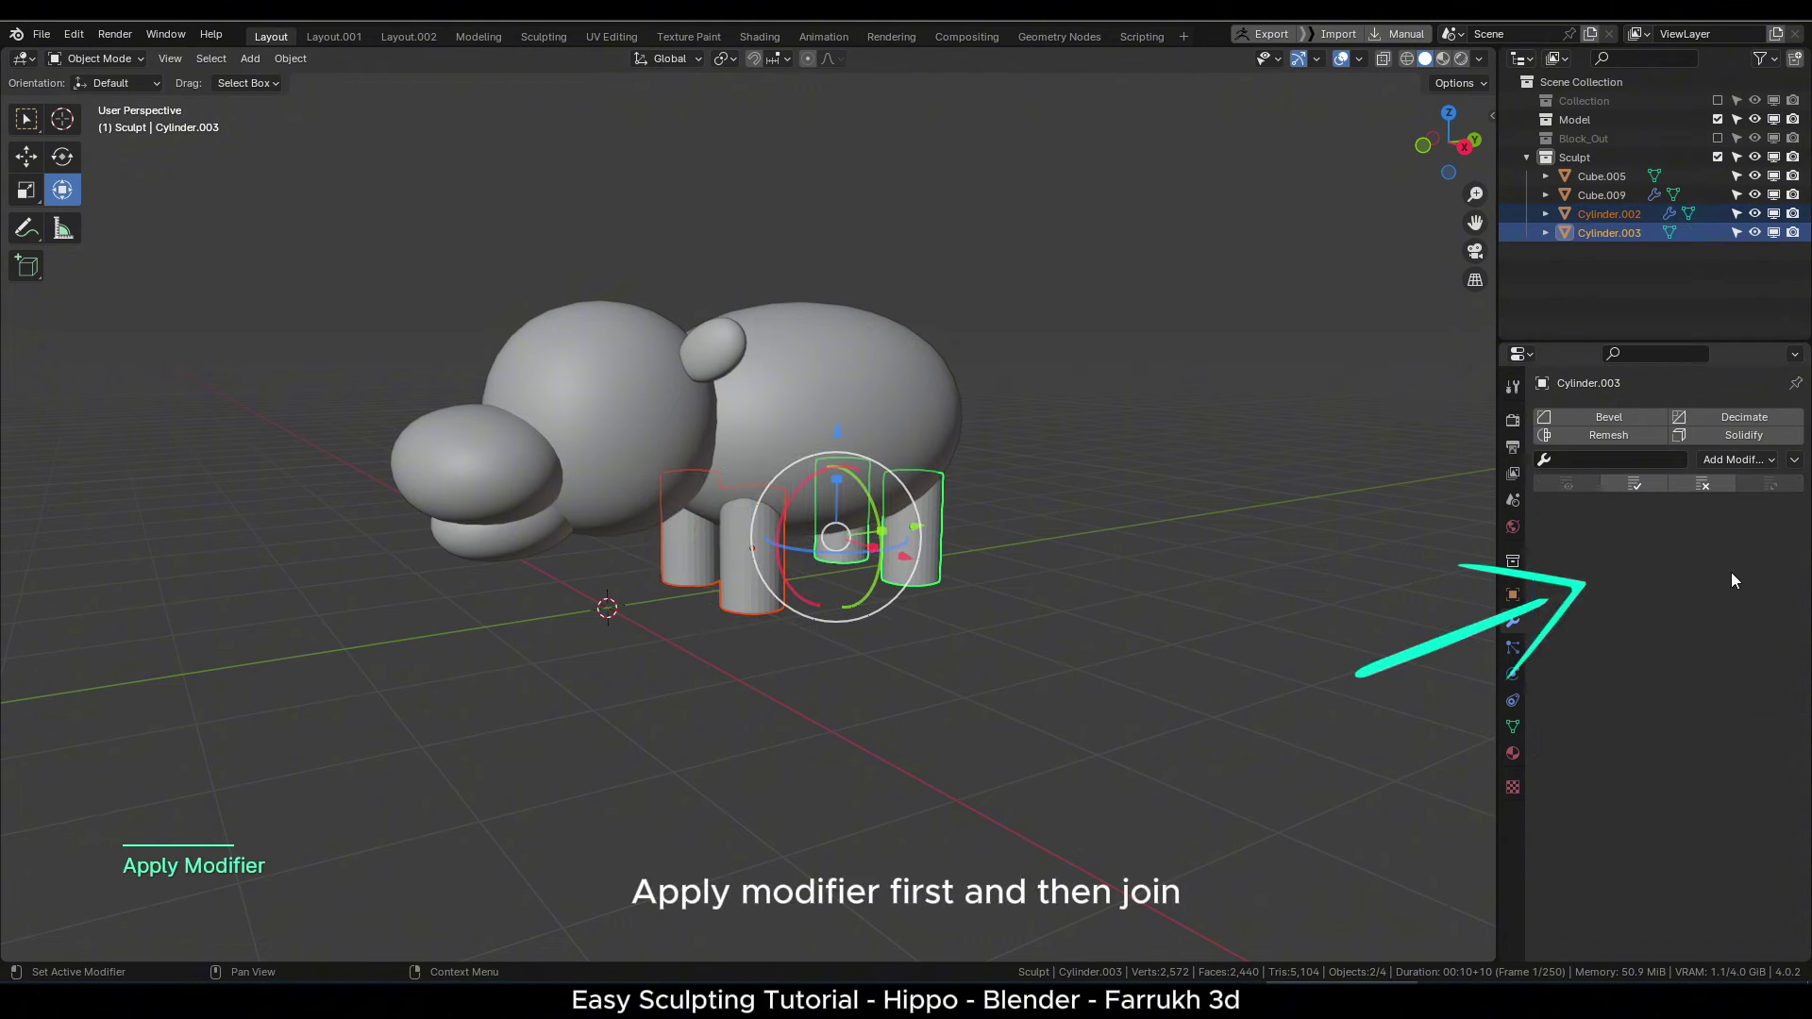
left_click(887, 555)
left_click(755, 560)
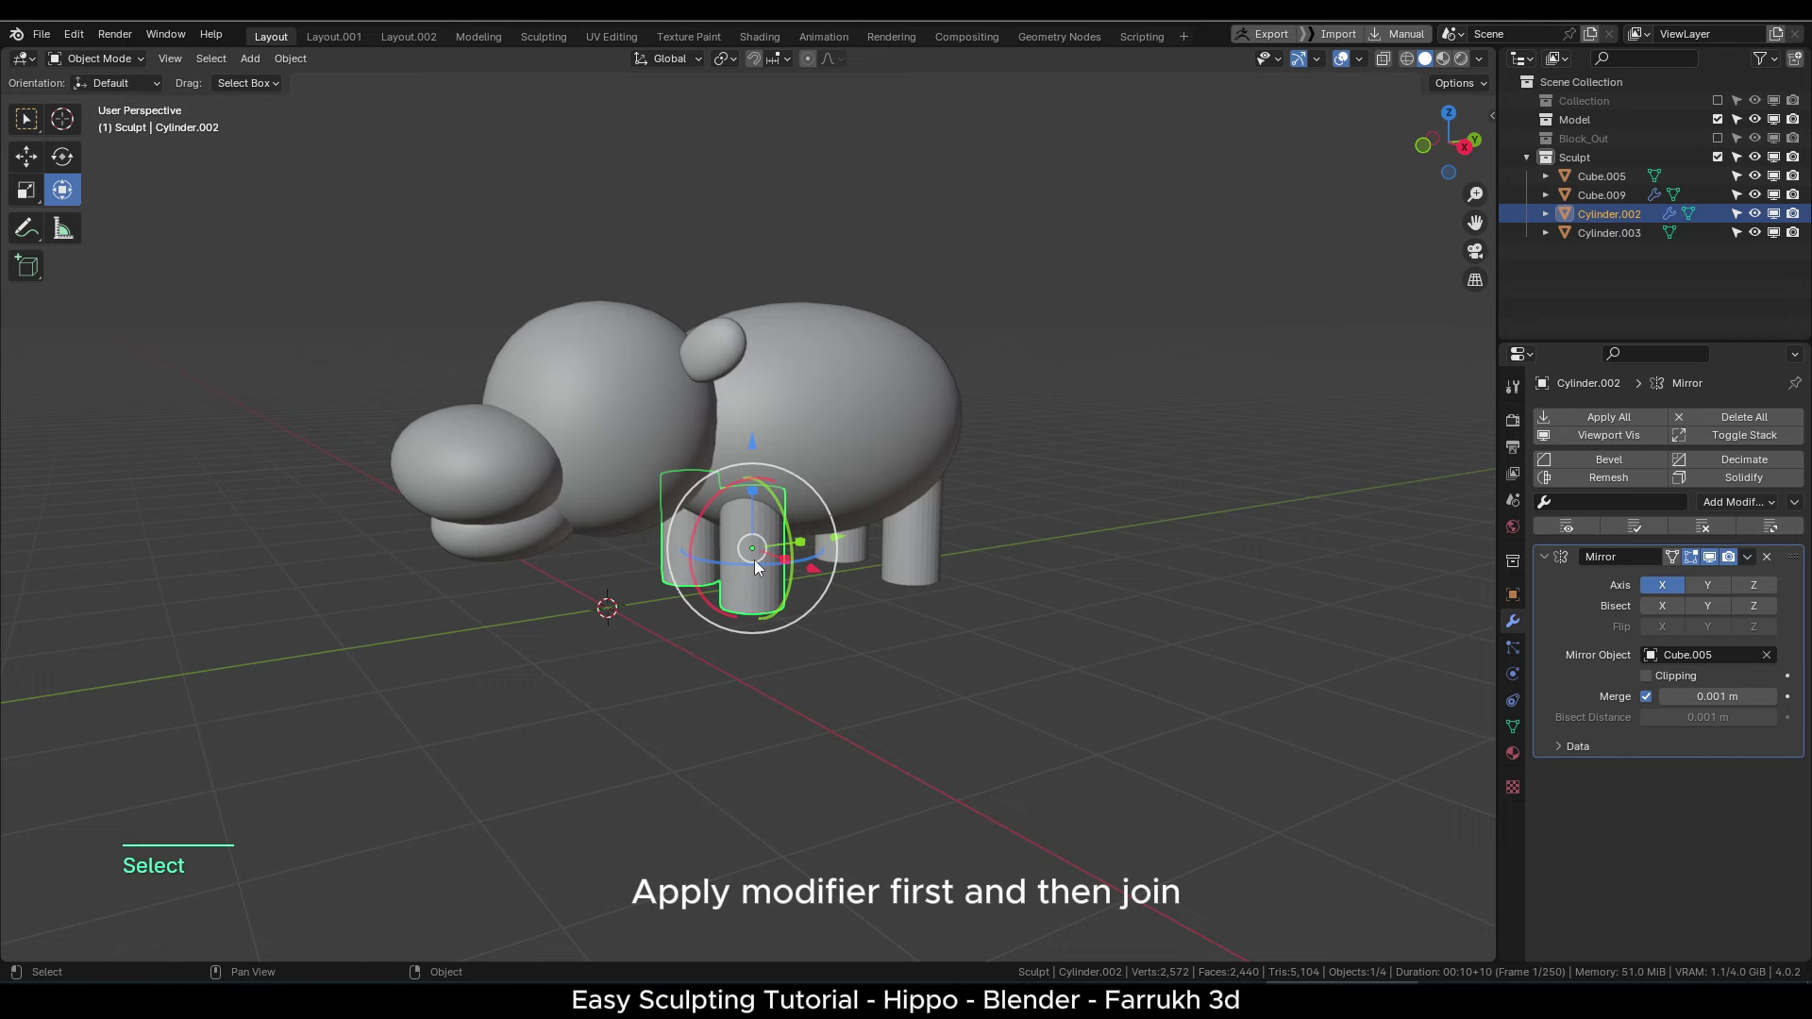
left_click(1747, 558)
left_click(1730, 576)
left_click_drag(1000, 573, 1044, 582, "alt")
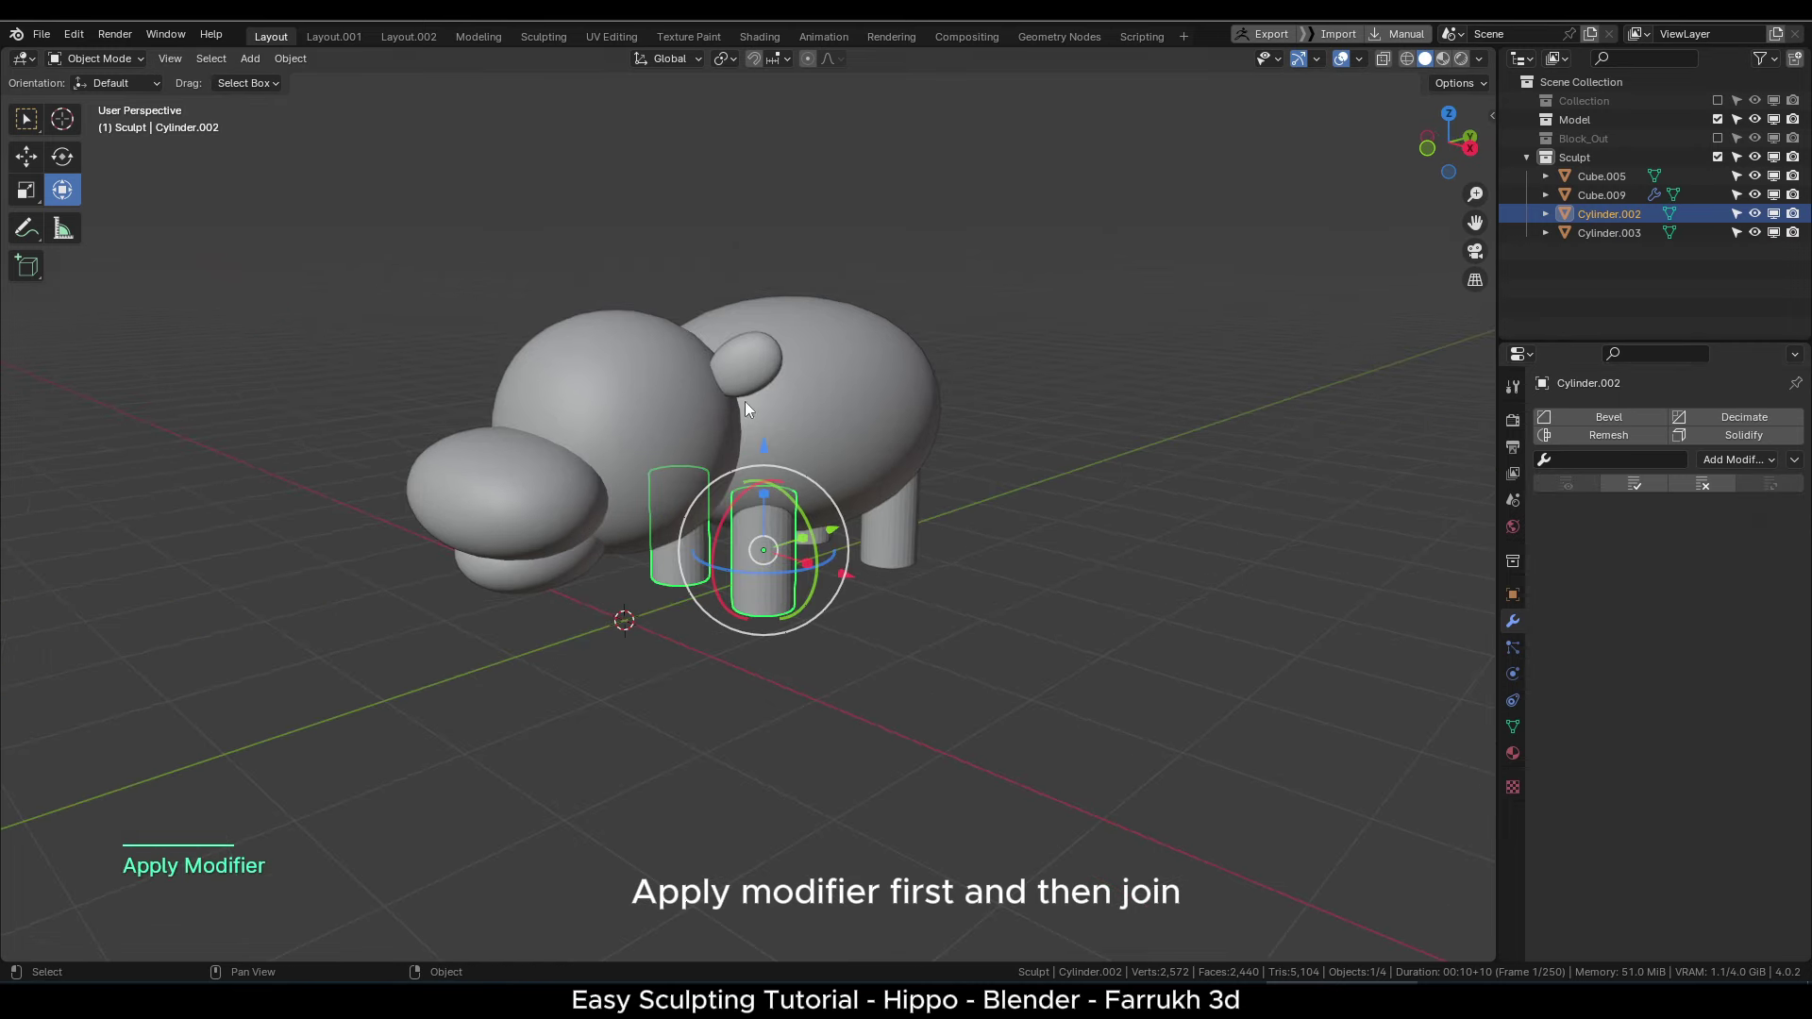
- Apply the Mirror modifier on the ears
left_click(744, 396)
left_click_drag(887, 419, 1208, 490, "alt")
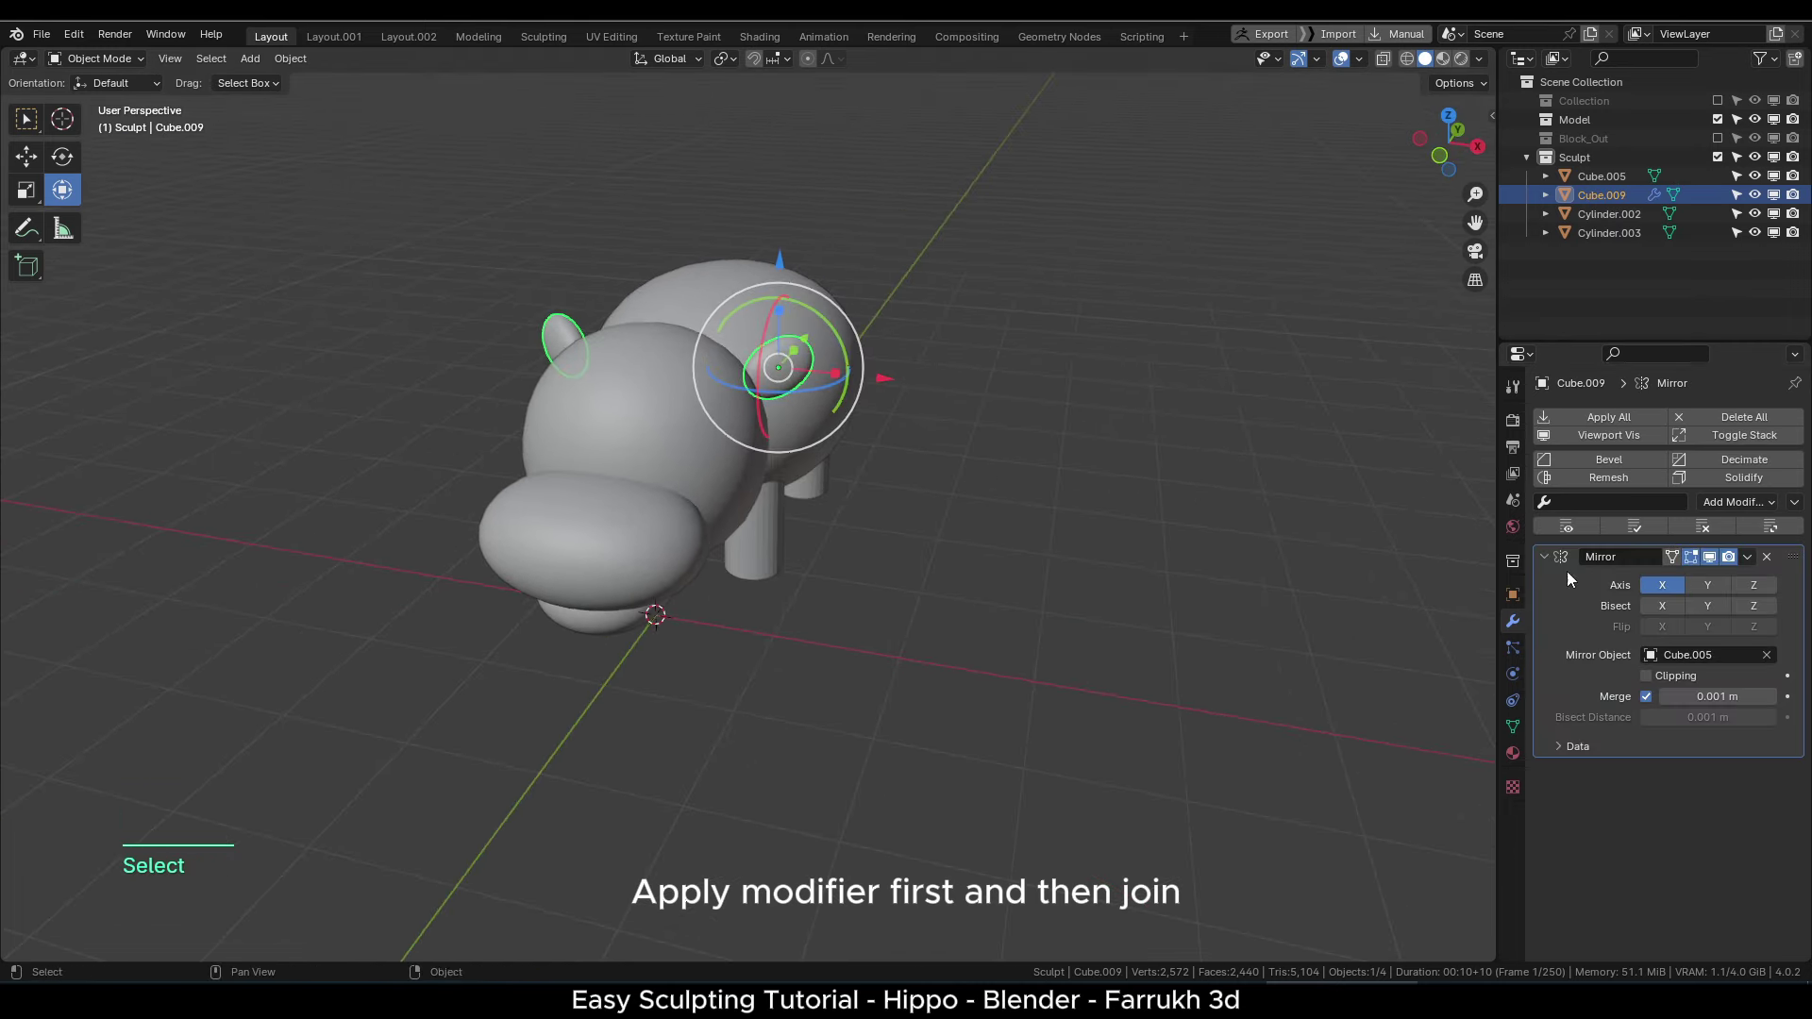
left_click(1746, 558)
left_click(1726, 572)
- Join the head and body, ears and all legs into a single object
left_click_drag(870, 575, 858, 710, "alt")
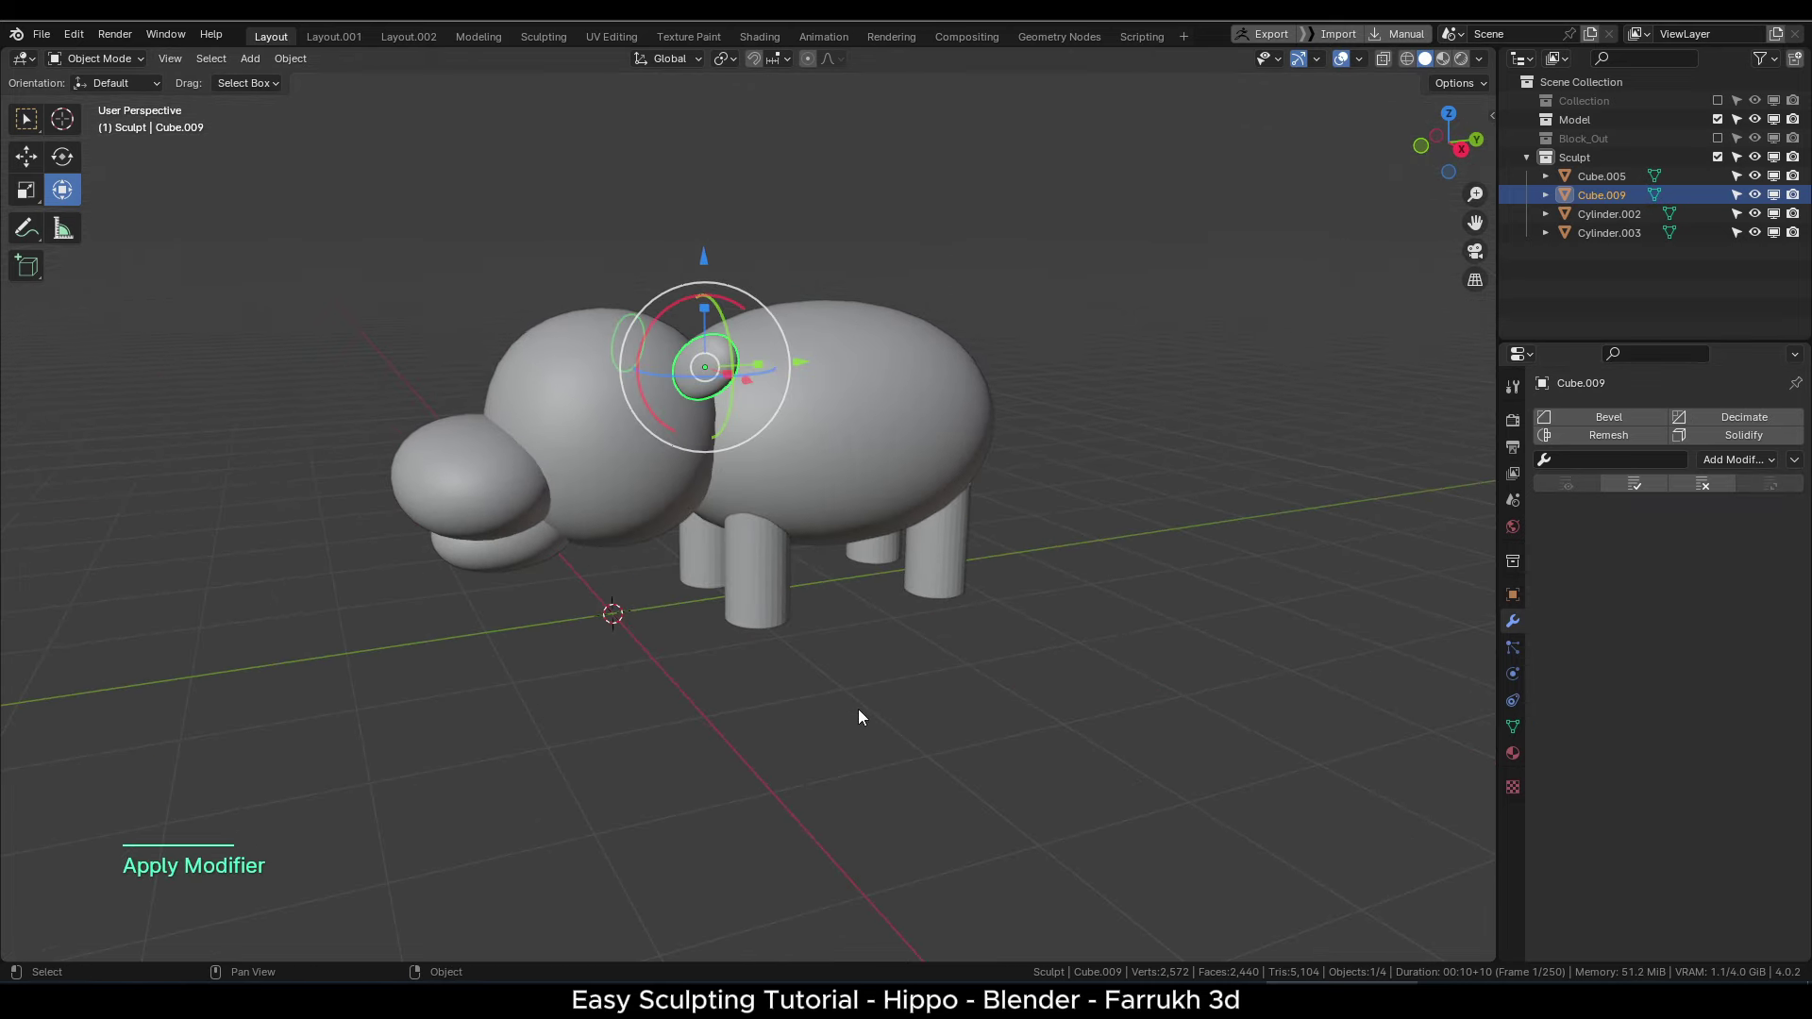
left_click(872, 651)
left_click_drag(364, 272, 1185, 758)
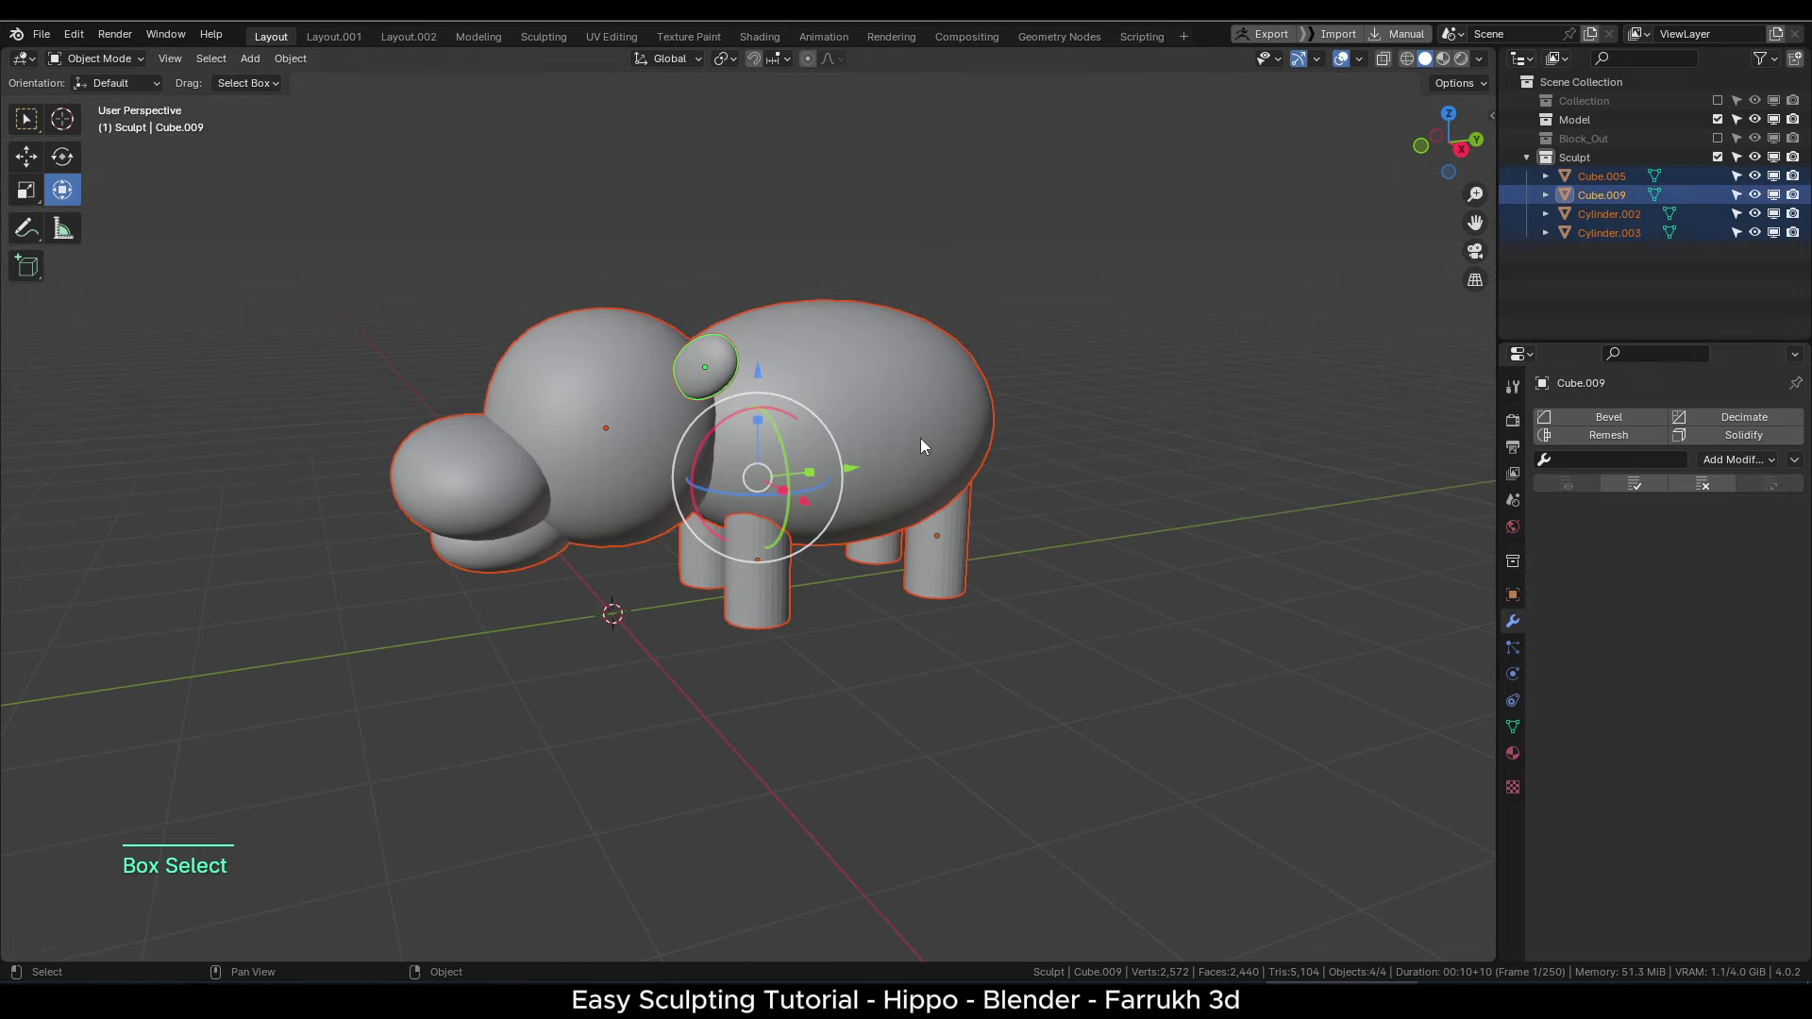
right_click(920, 437)
left_click(917, 439)
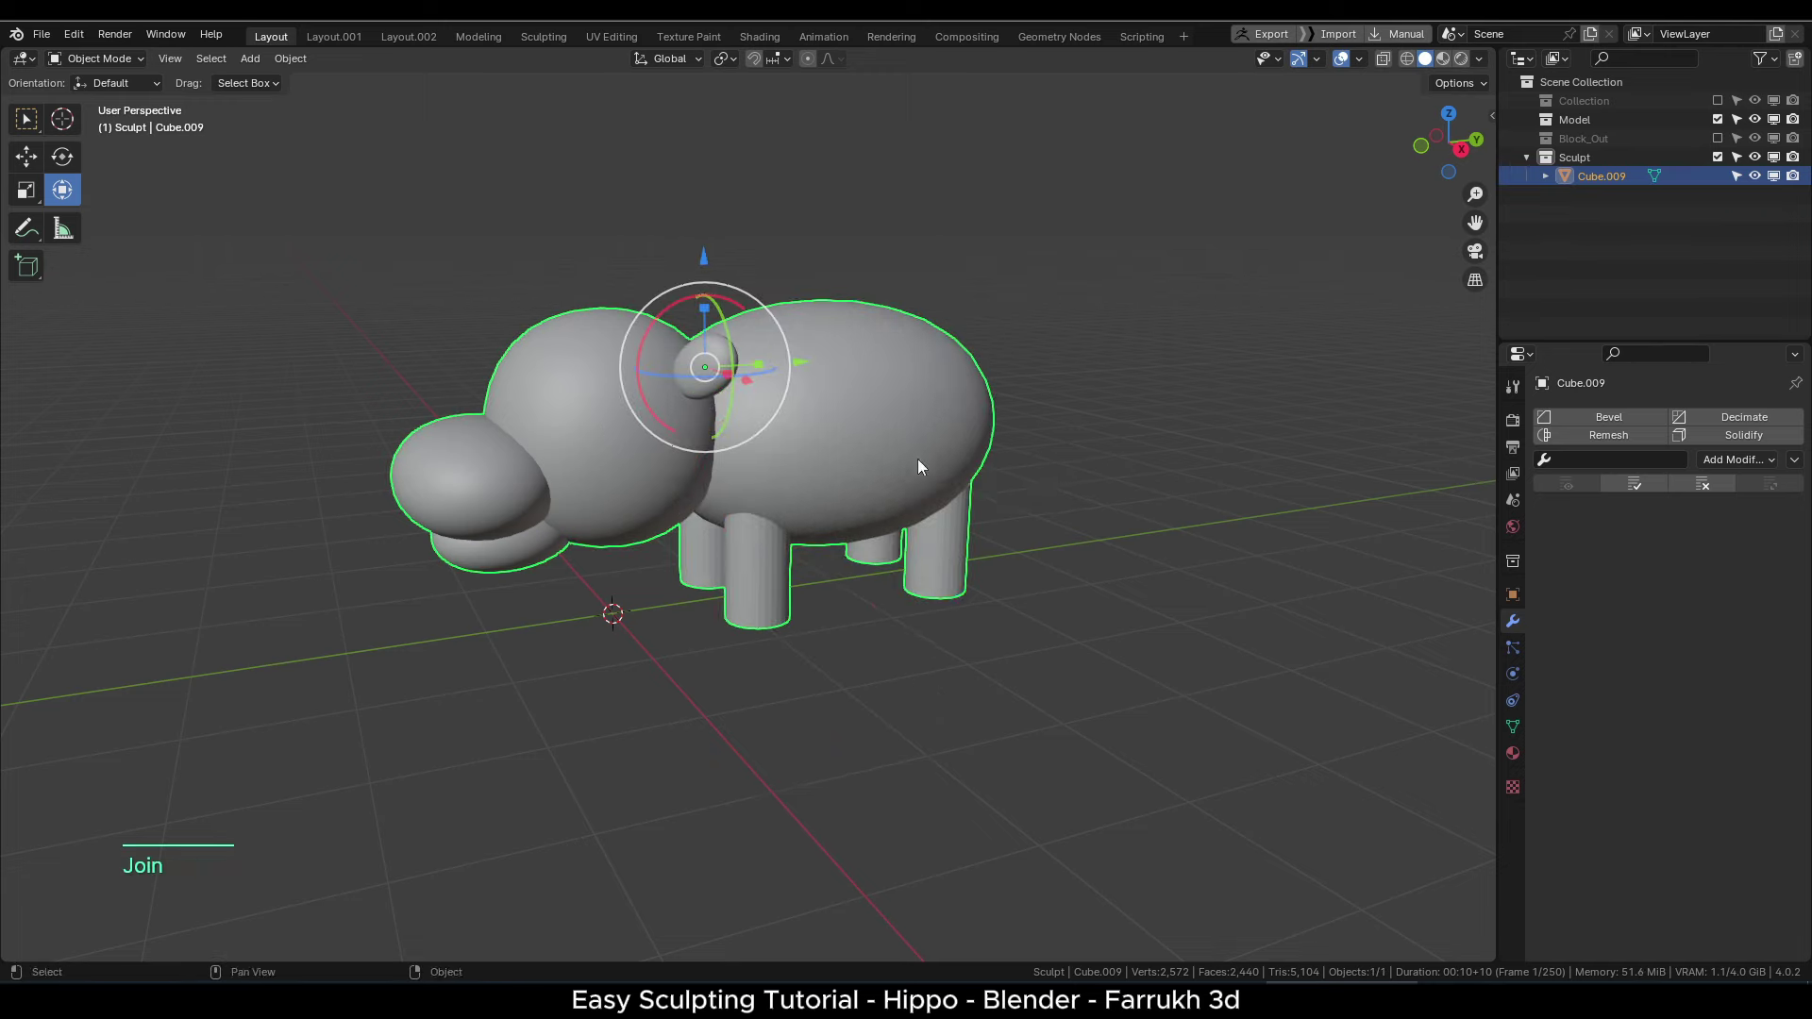
left_click_drag(917, 458, 962, 566, "alt")
left_click_drag(729, 369, 700, 338)
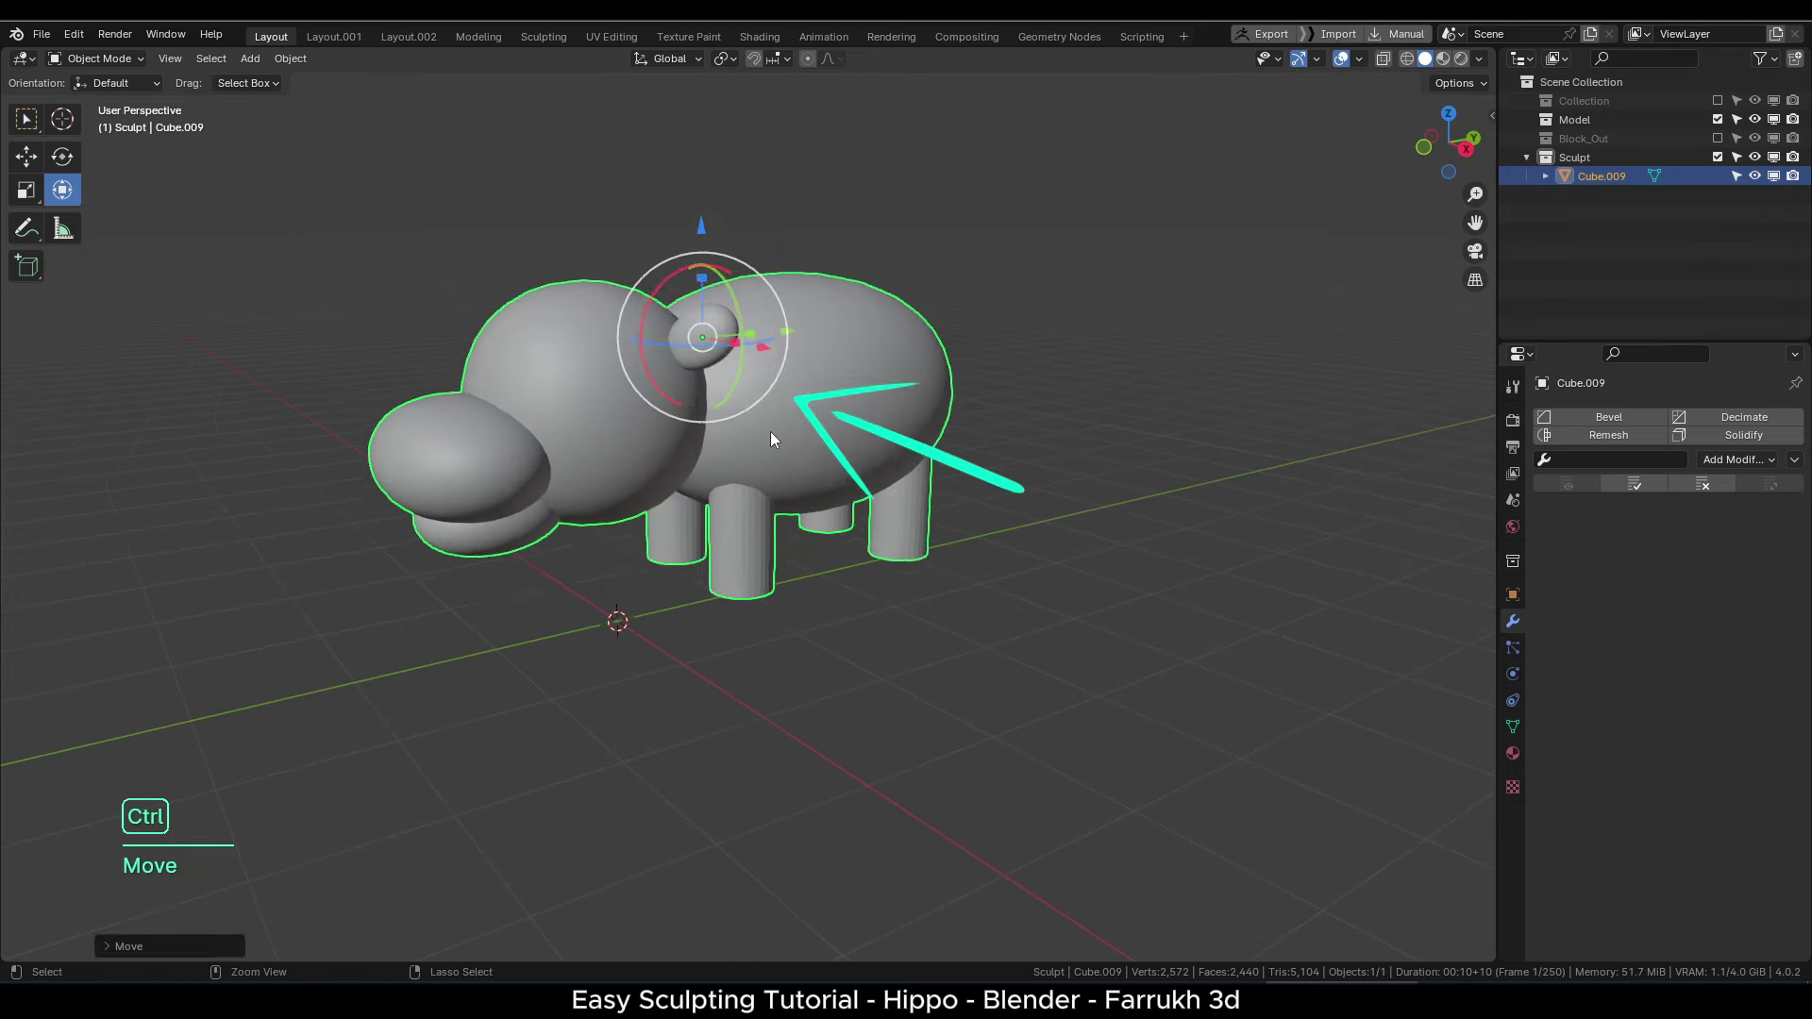
key("ctrl+z")
- Set the joined hippo's origin to its geometry
left_click_drag(819, 490, 863, 519, "alt")
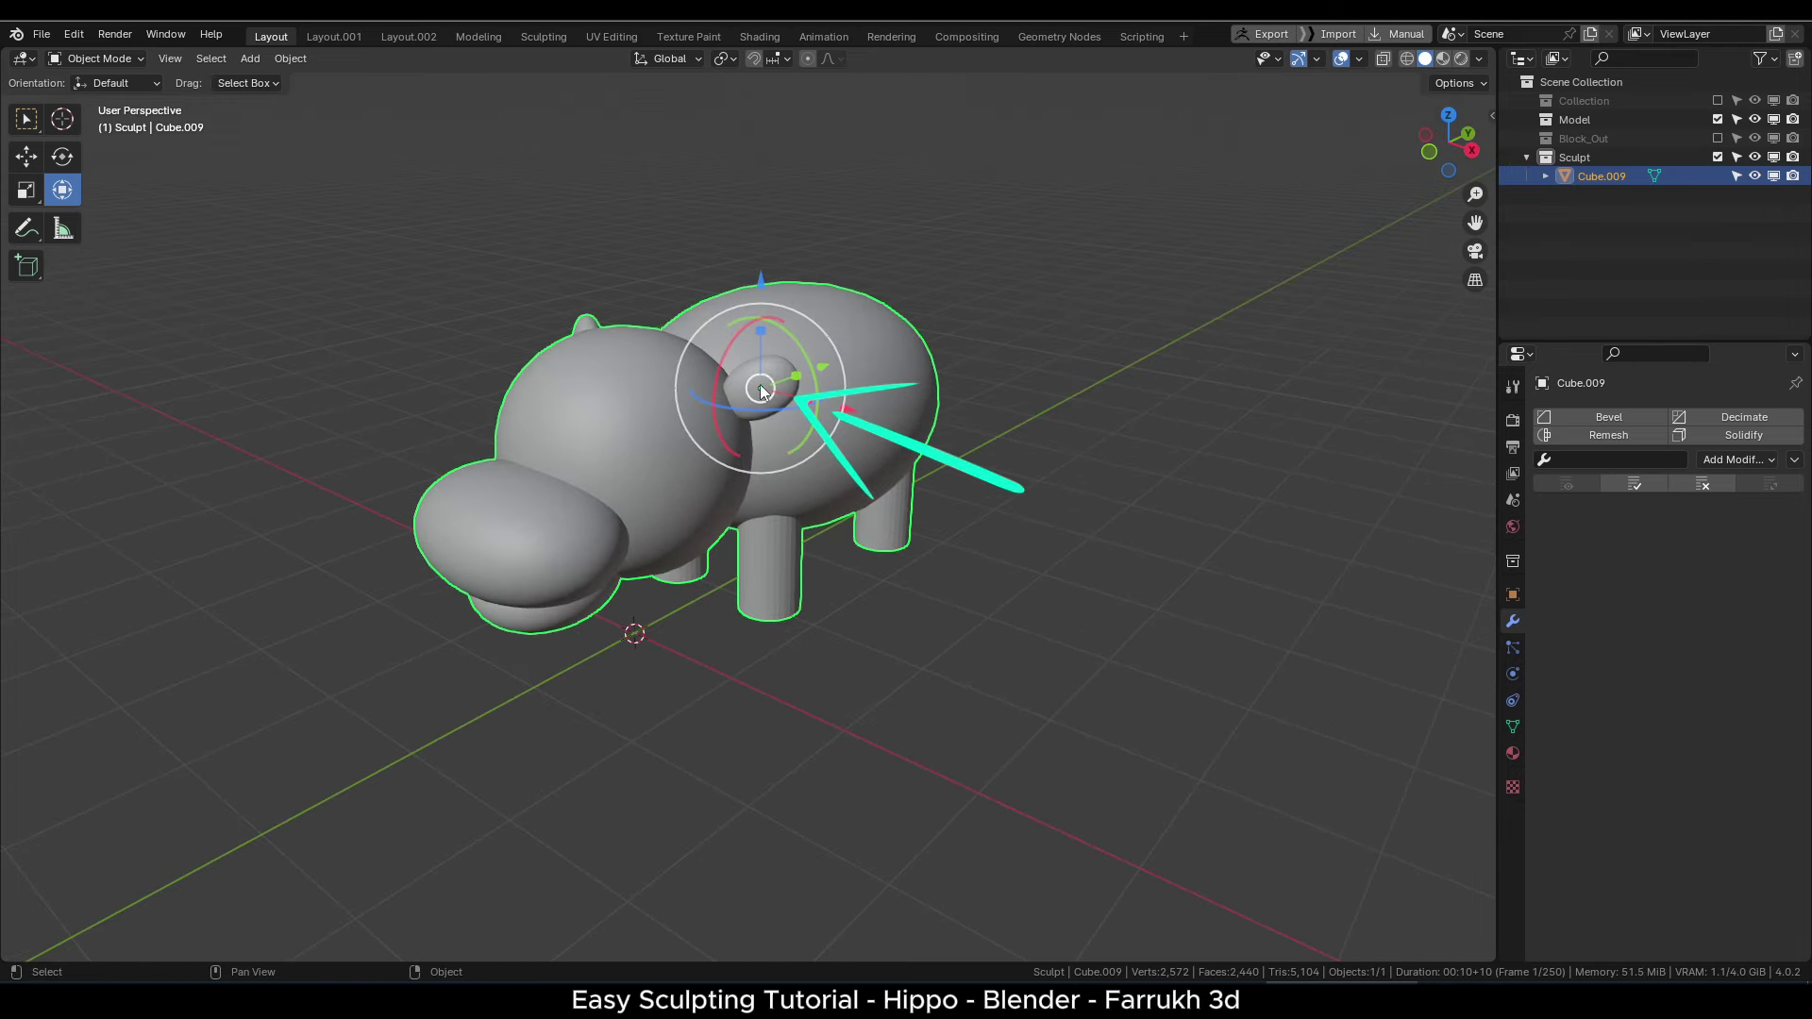
left_click_drag(762, 390, 813, 572, "alt")
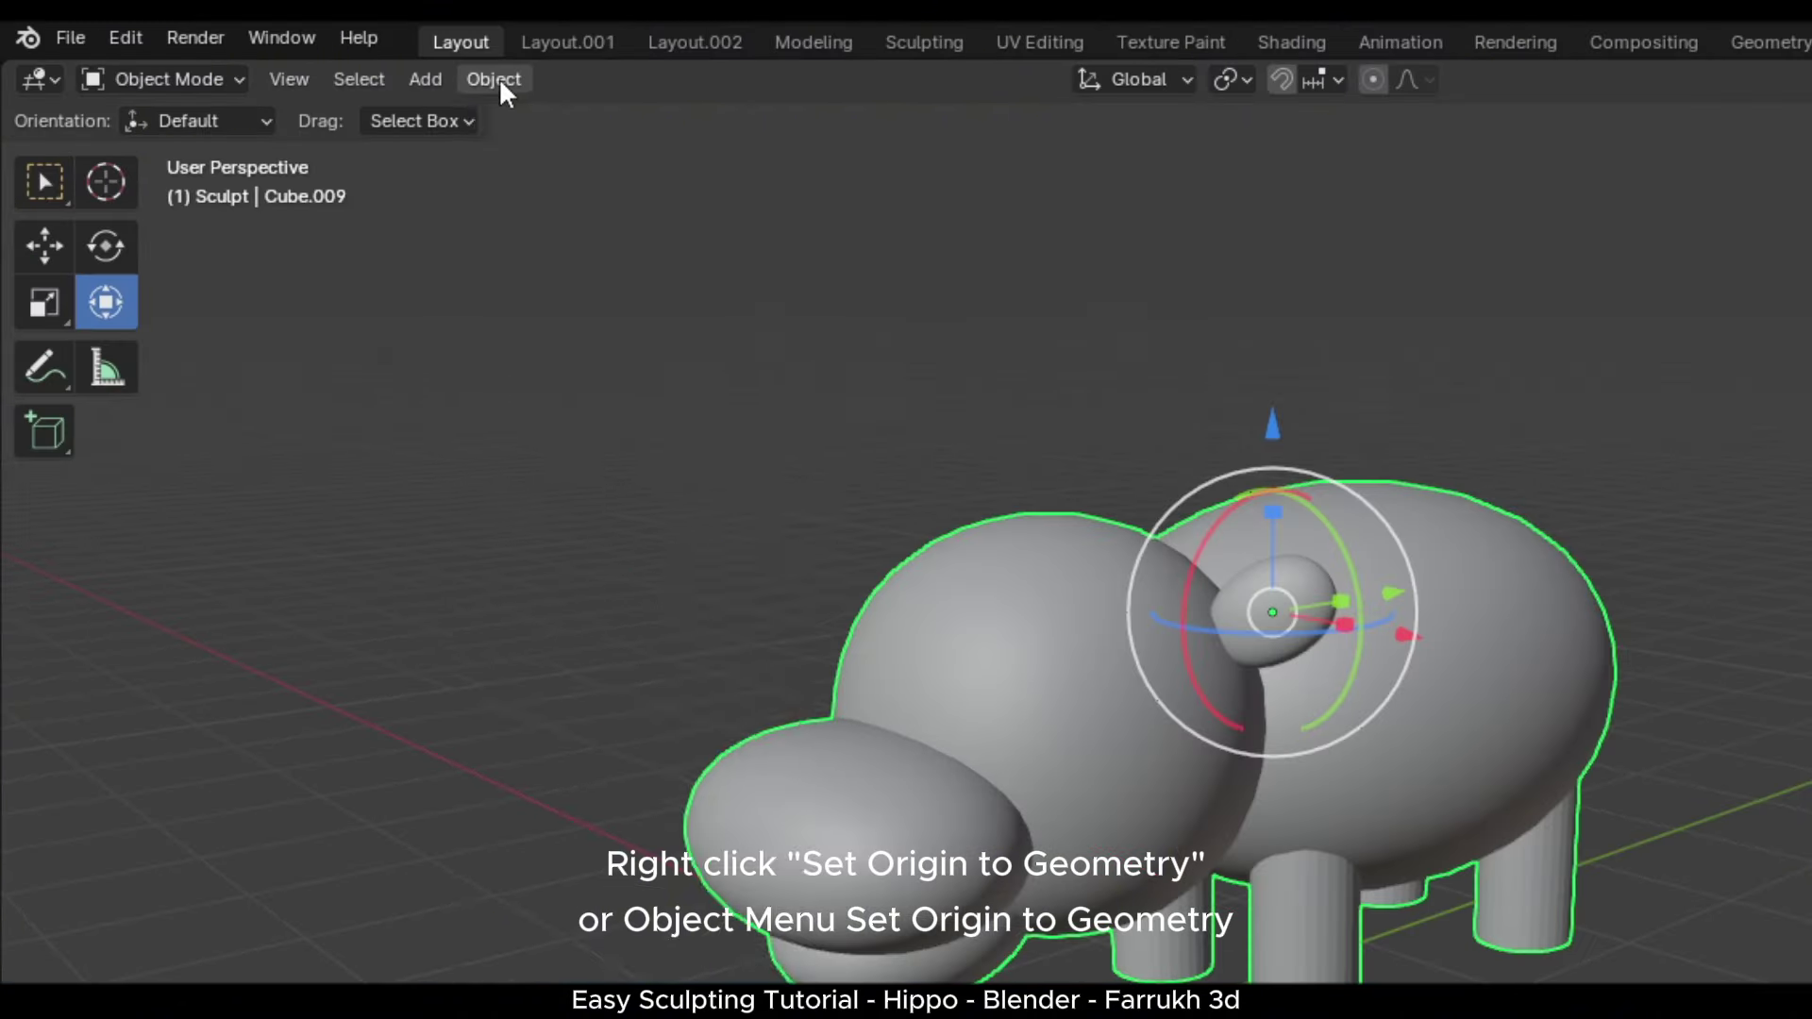
left_click(292, 58)
mouse_move(311, 99)
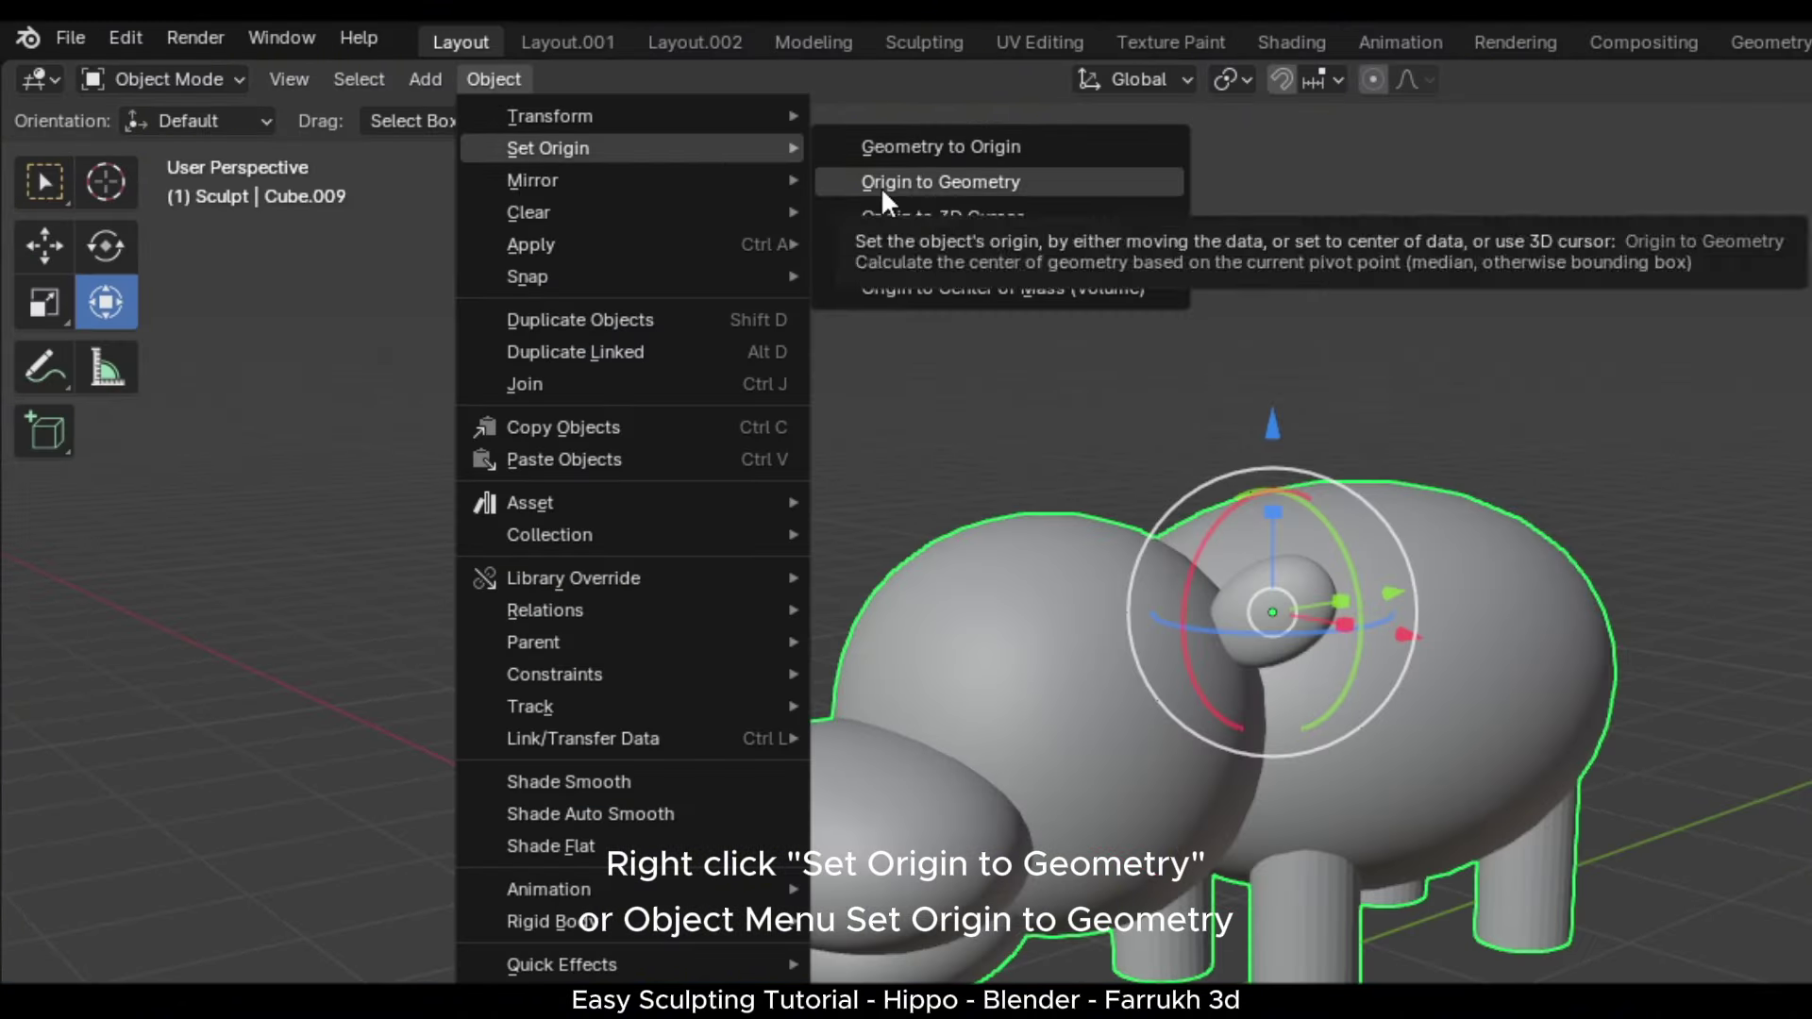
left_click(882, 184)
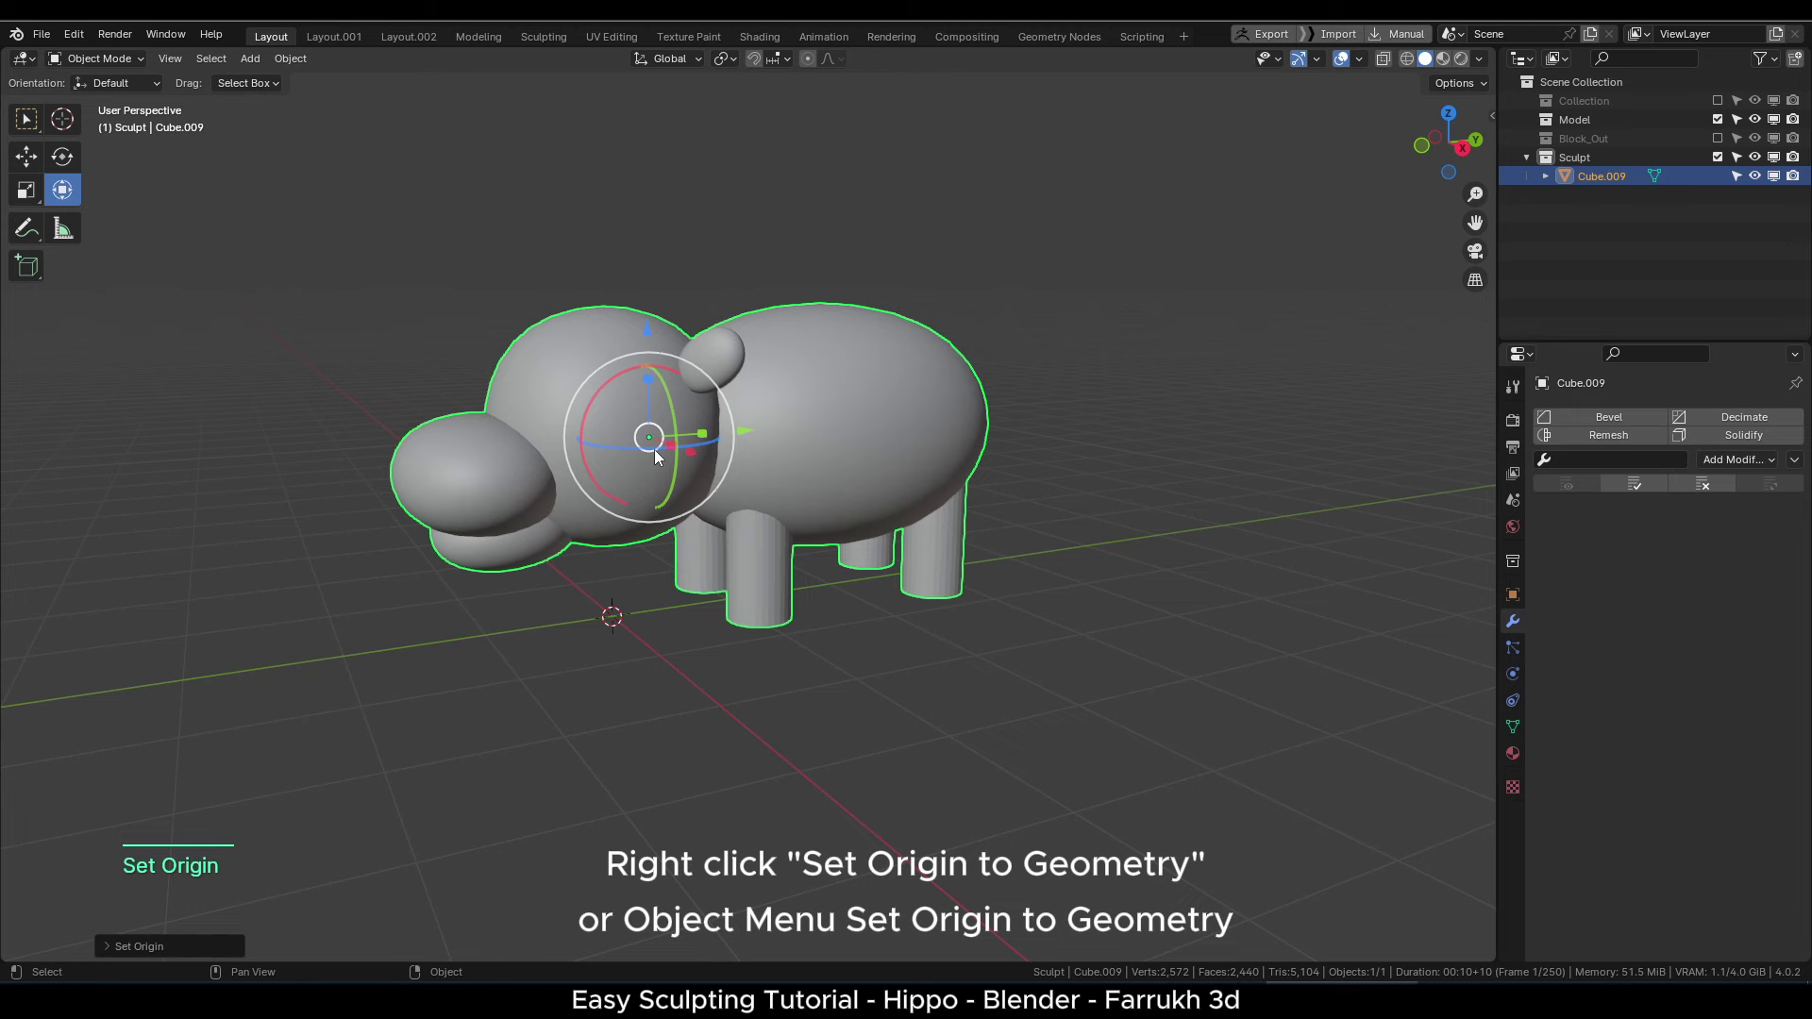
- Shade the hippo smooth and apply its rotation and scale
left_click_drag(654, 450, 796, 566, "alt")
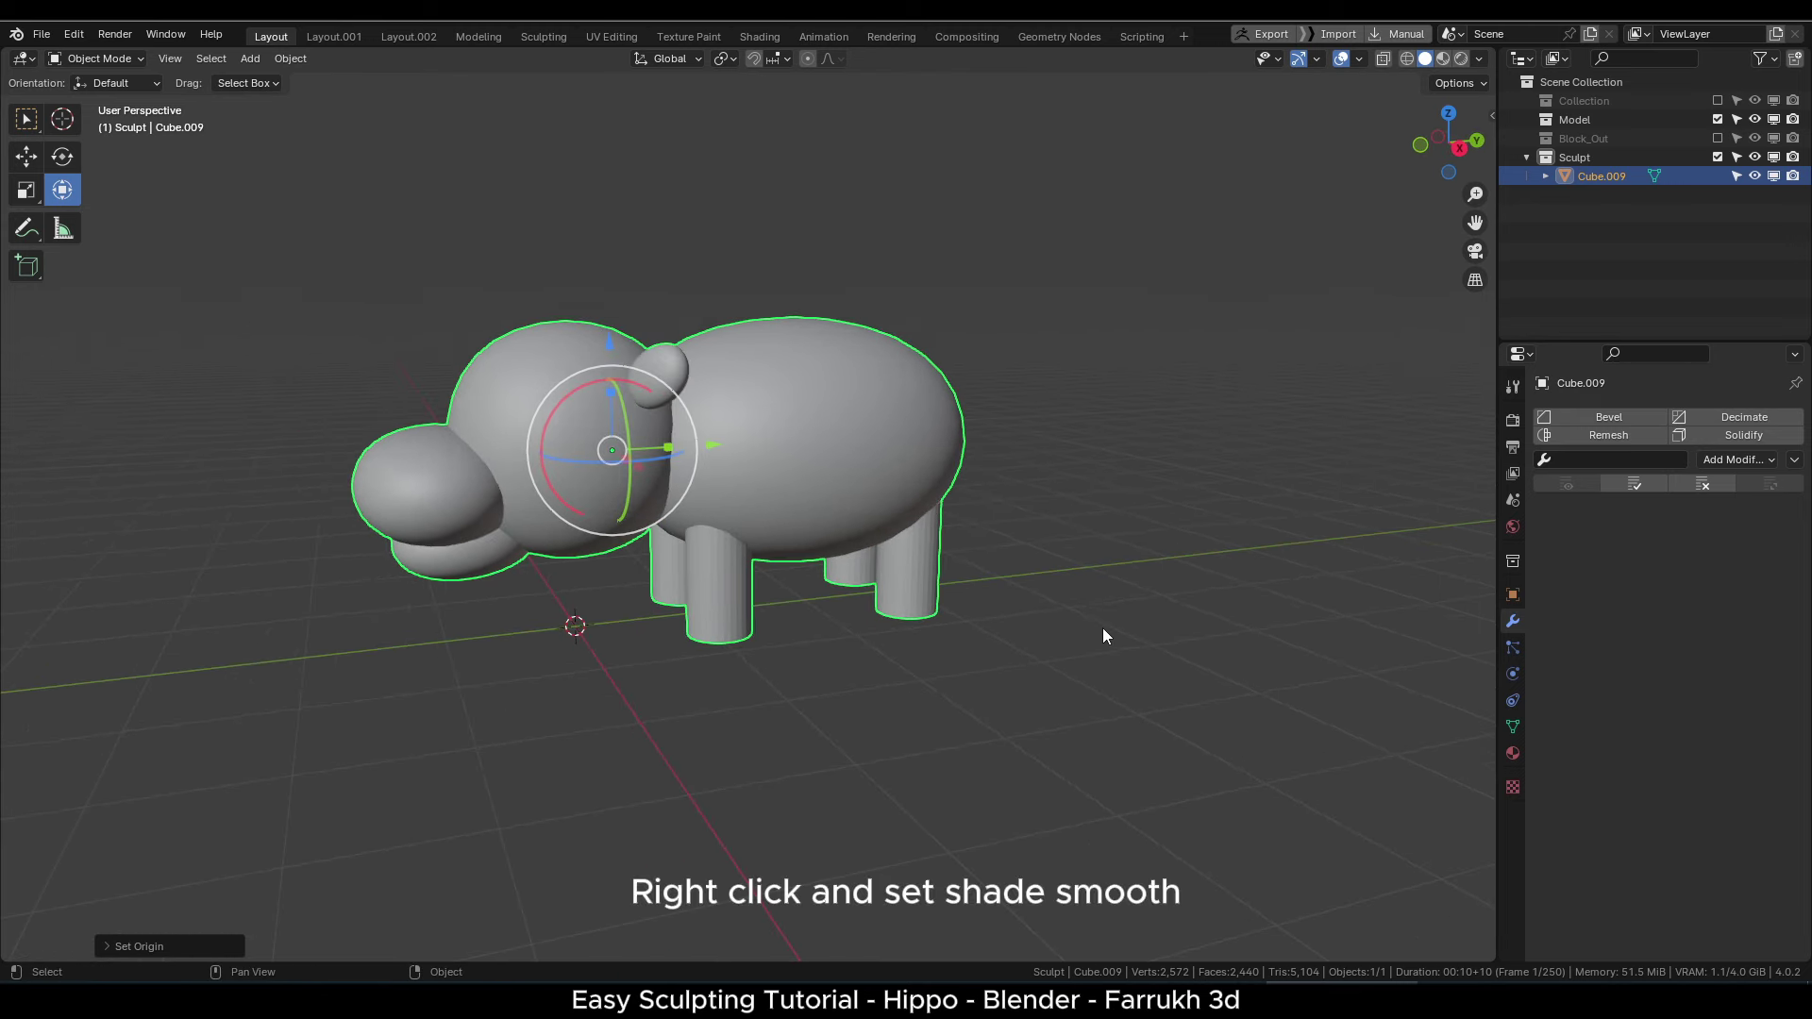
right_click(1195, 463)
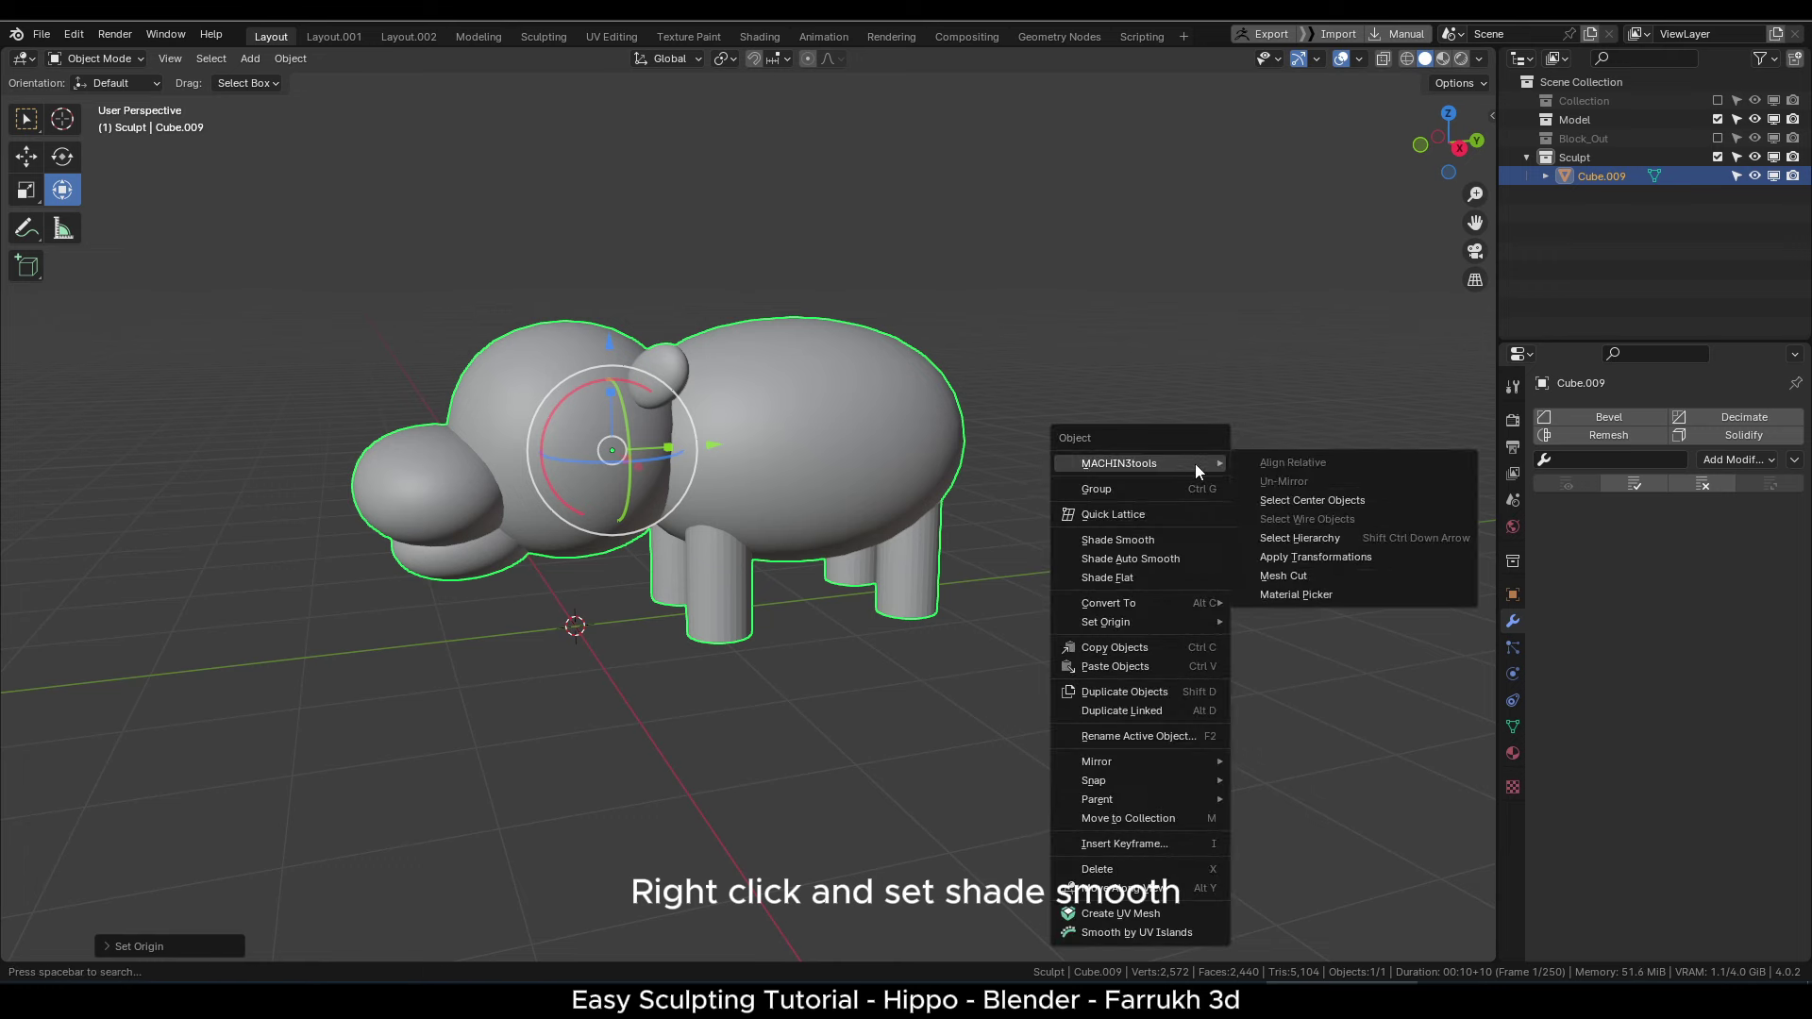
left_click(1155, 537)
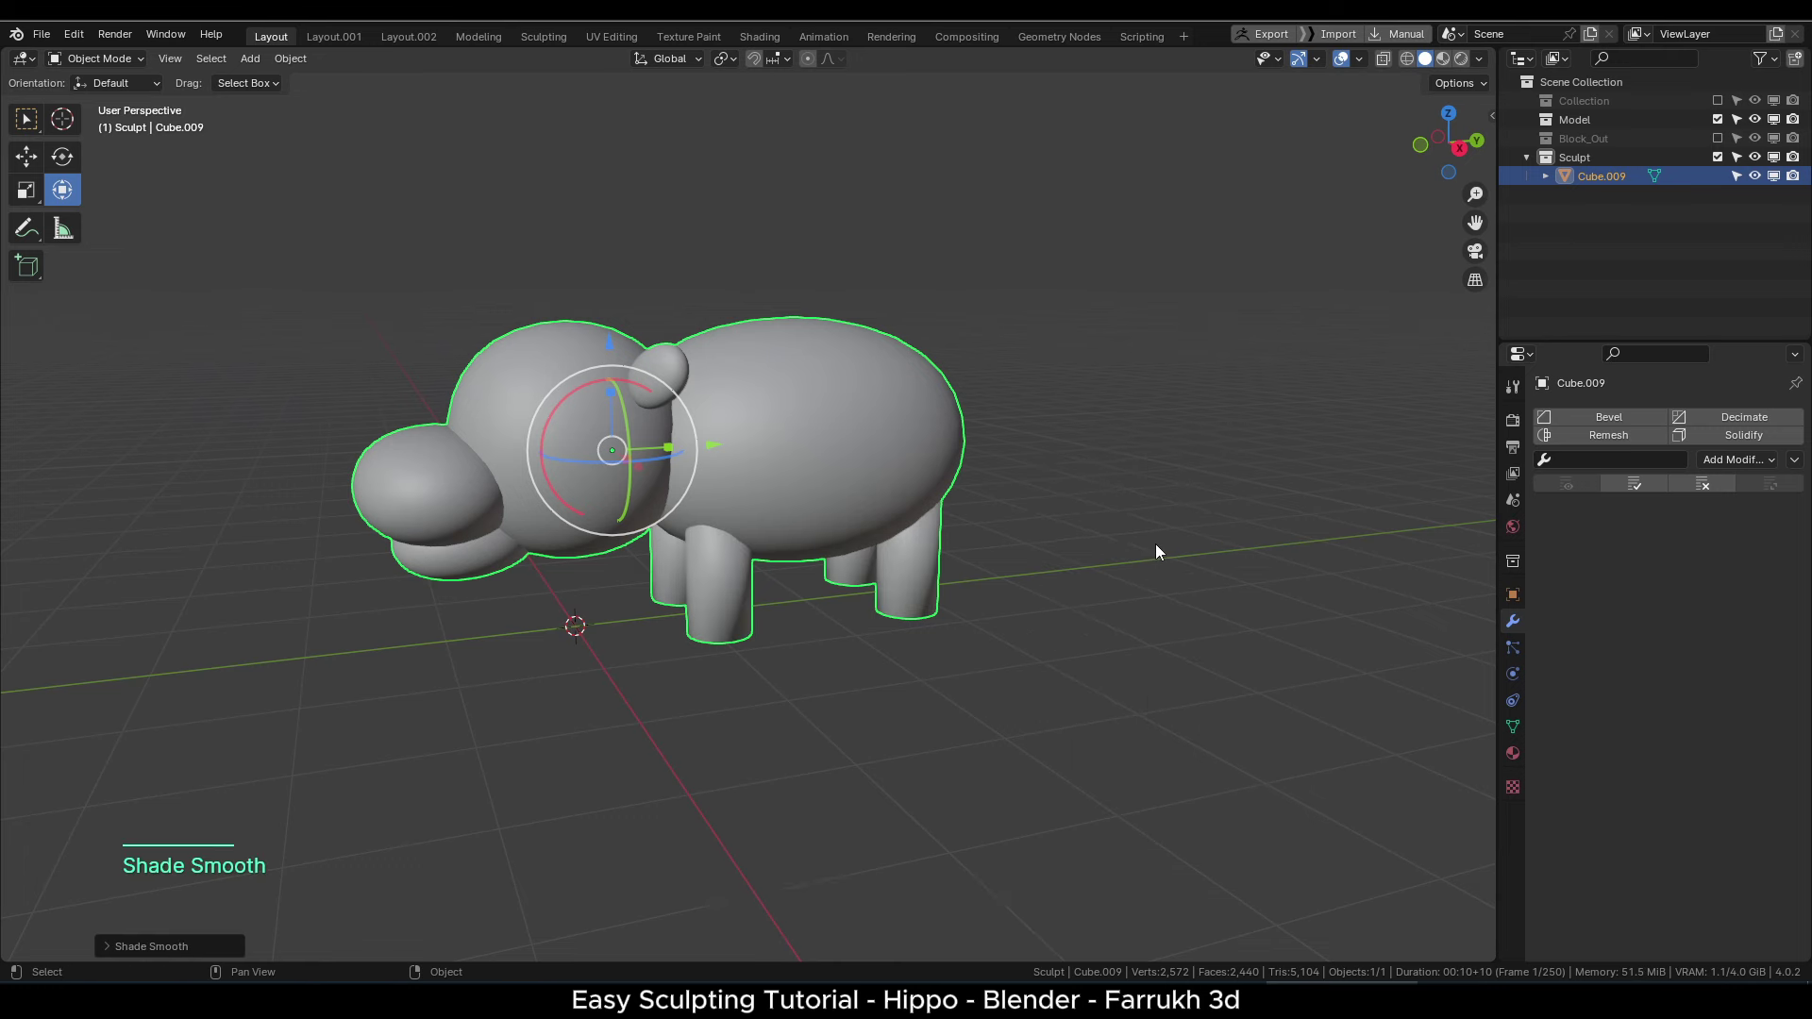
key("ctrl+a")
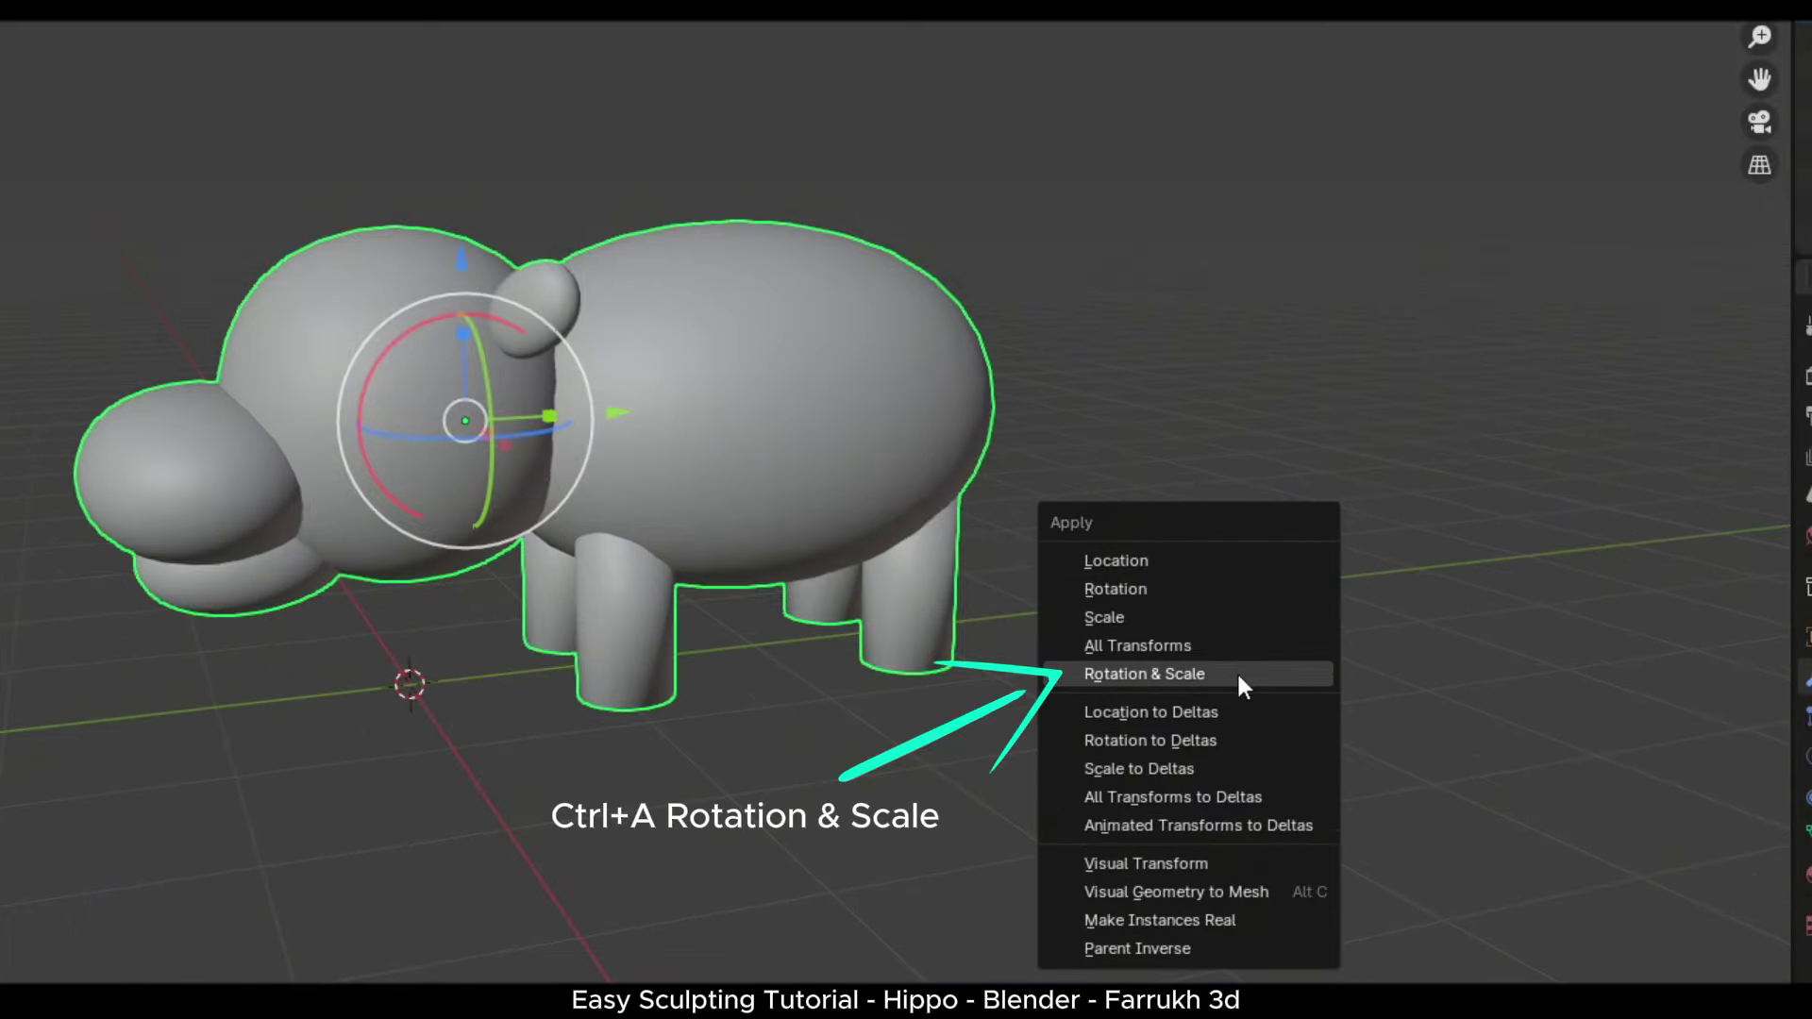
left_click(1238, 676)
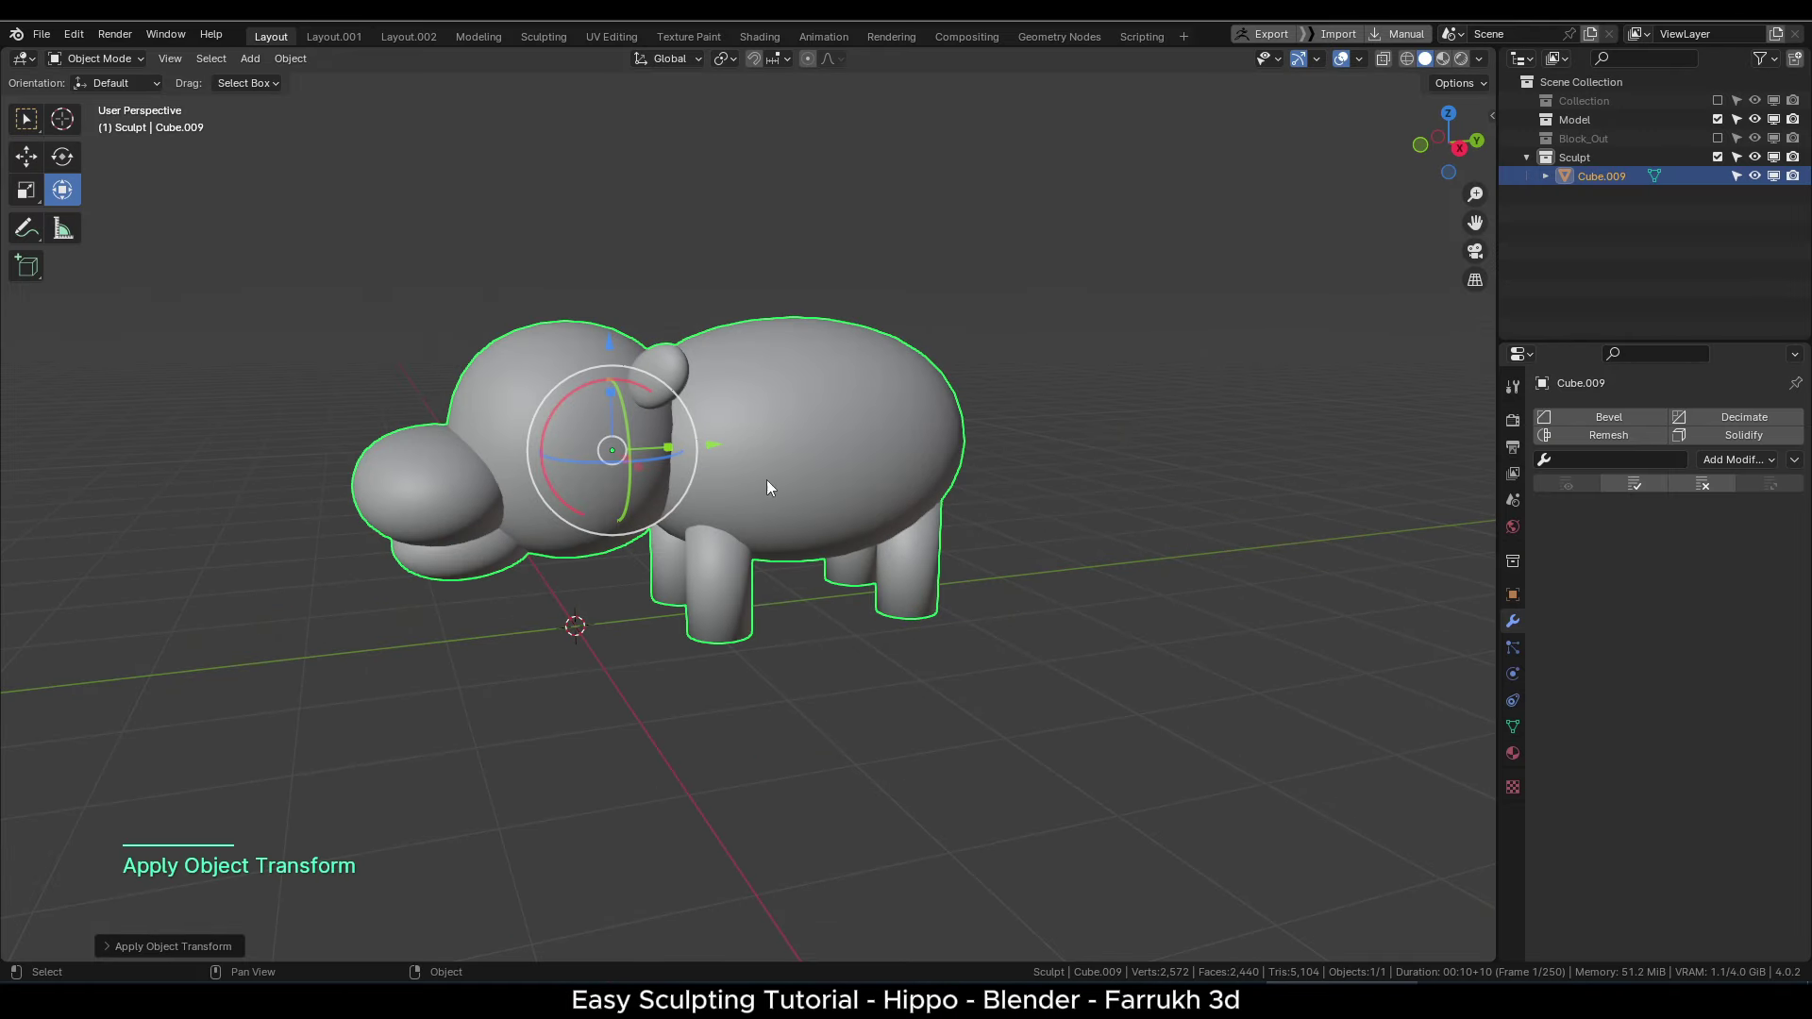
- Switch the joined hippo from Object Mode to Sculpt Mode
middle_click_drag(766, 487, 1030, 524)
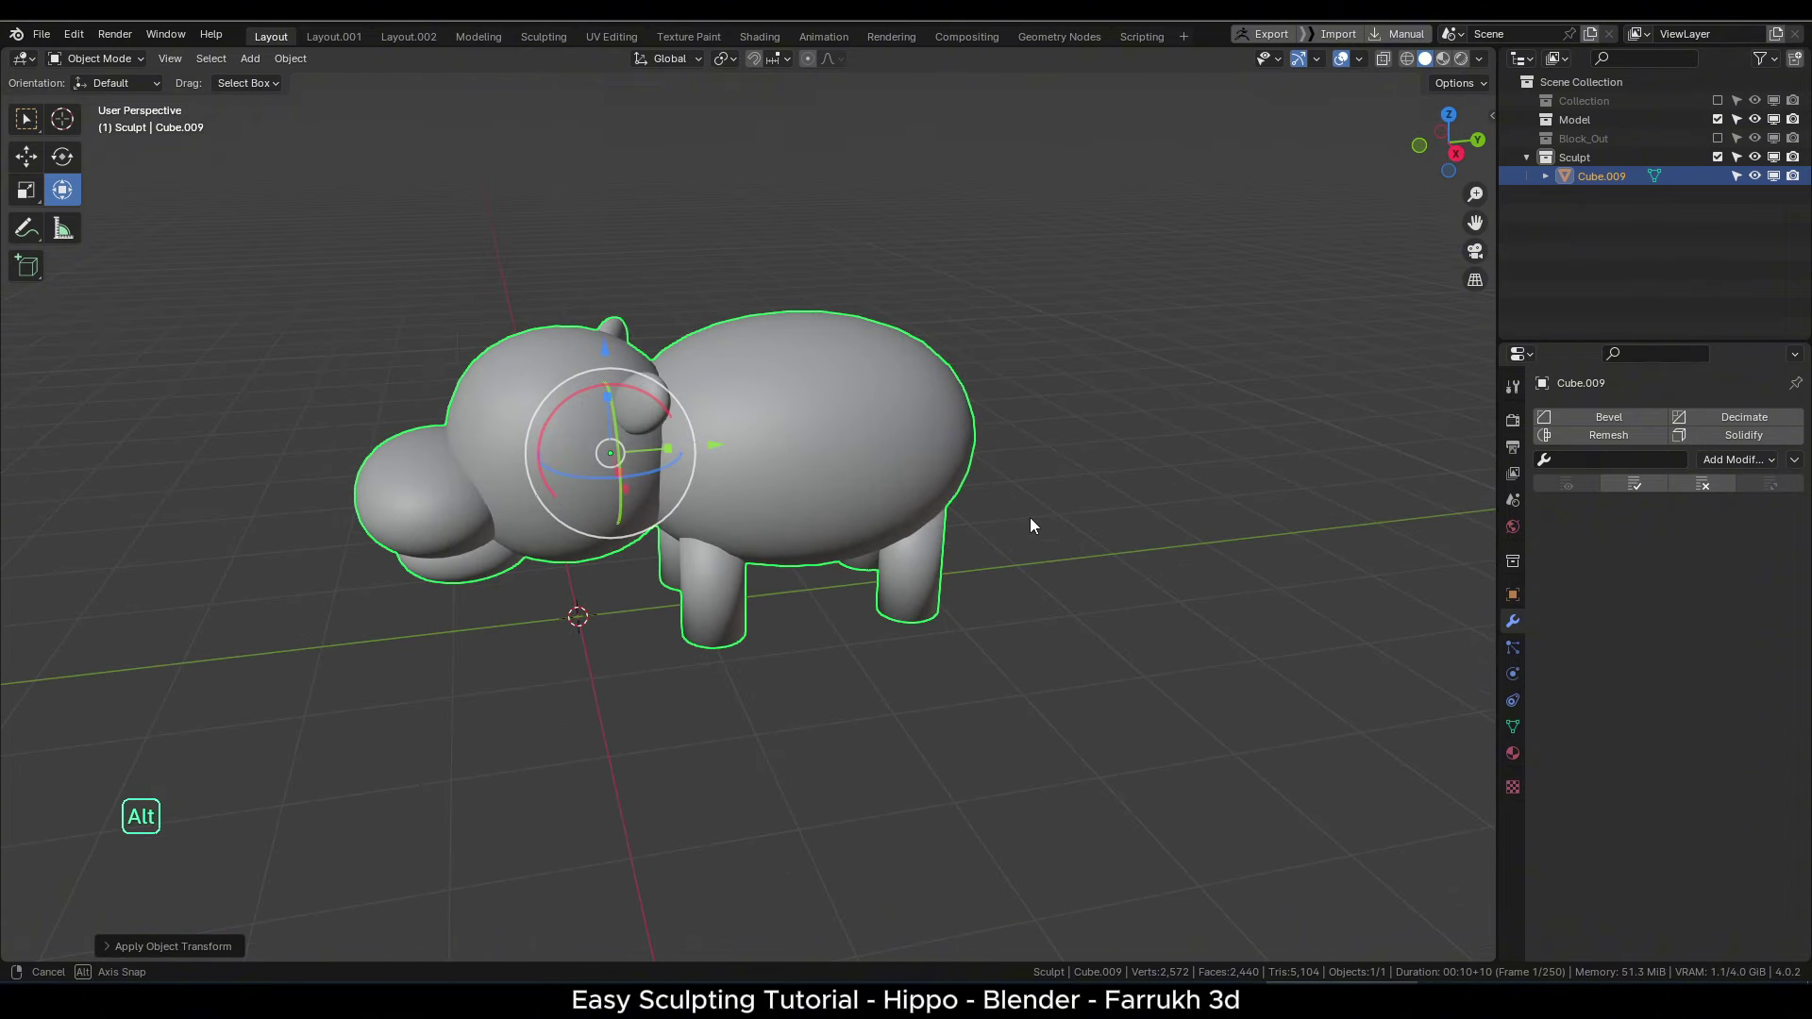
left_click(1032, 517)
left_click(863, 415)
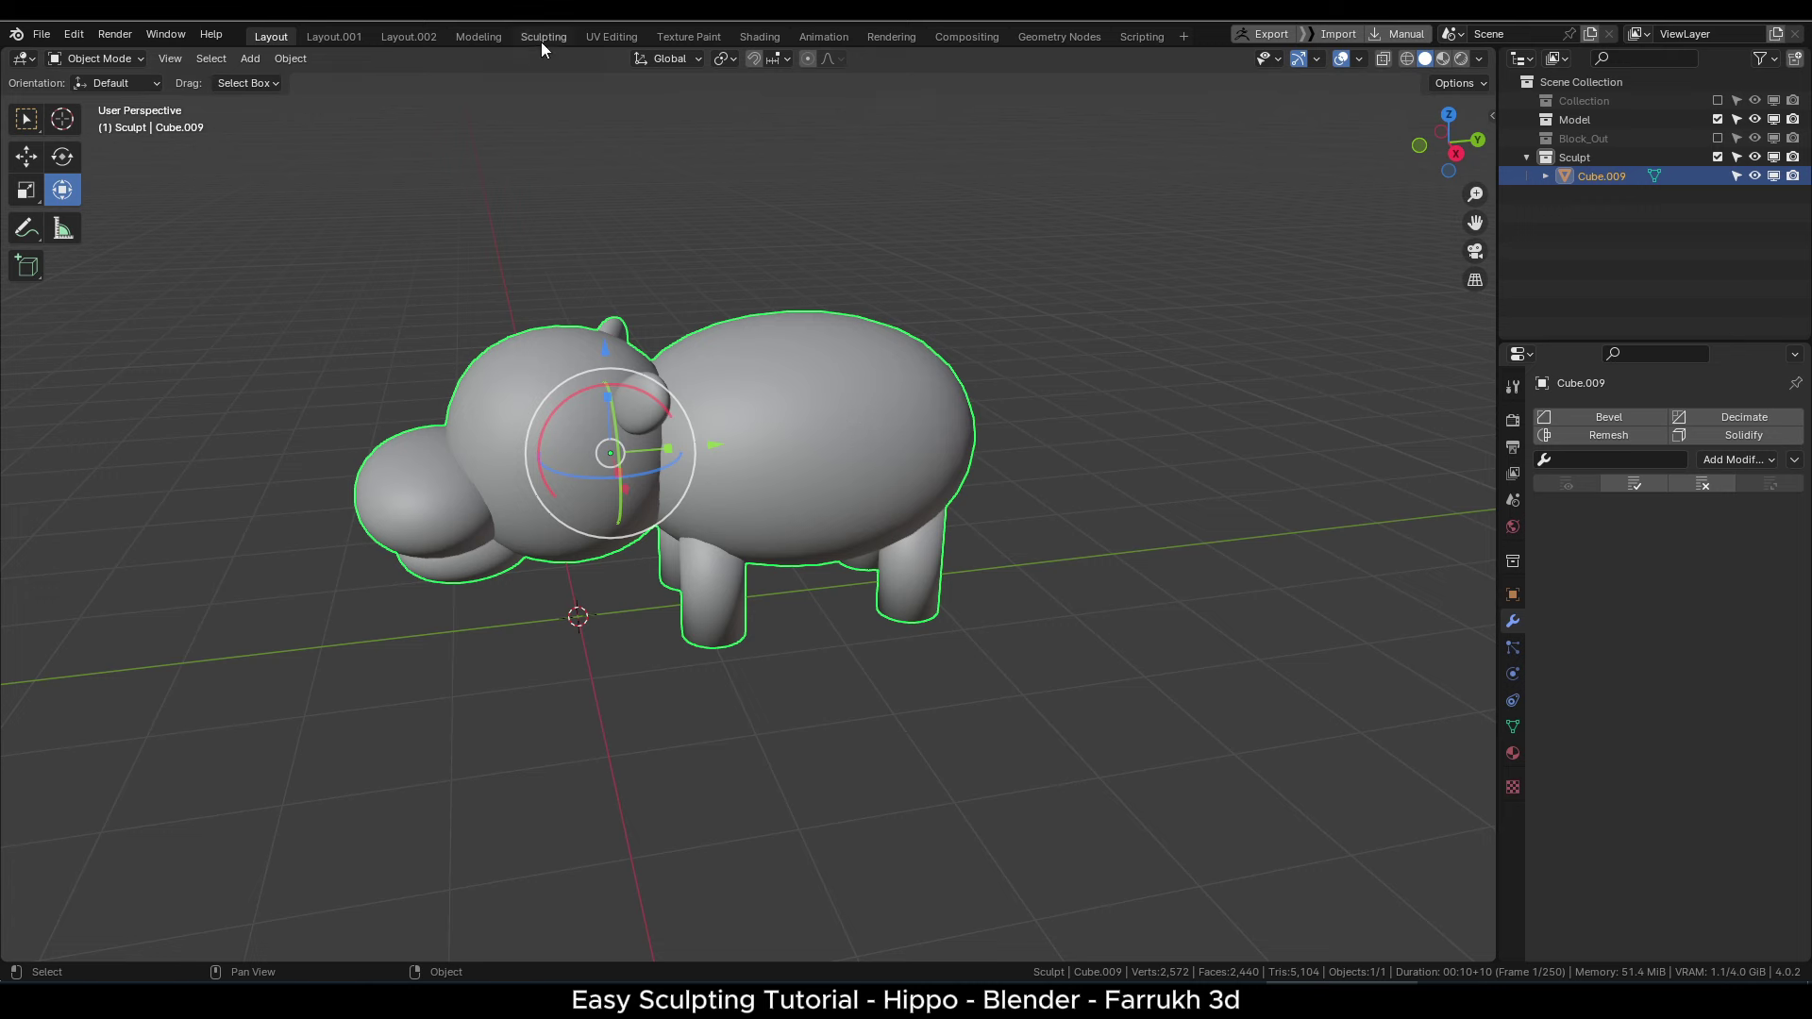
key("ctrl+Tab")
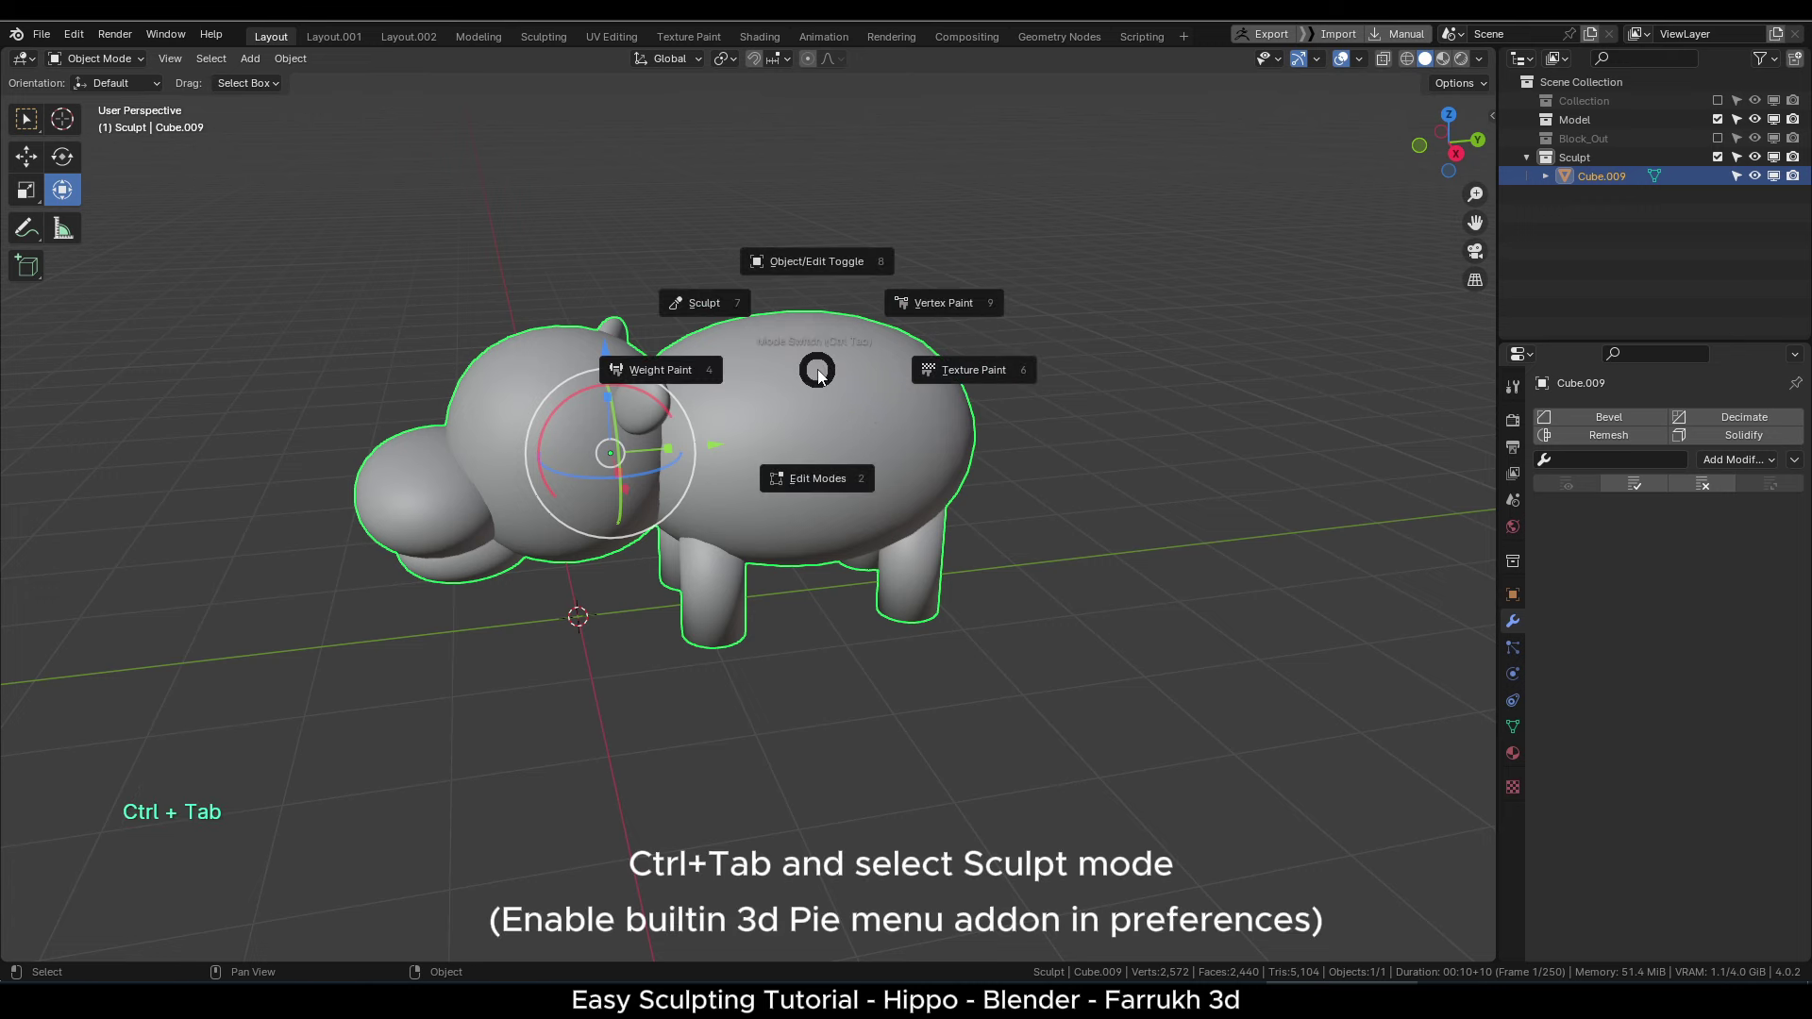
left_click(721, 308)
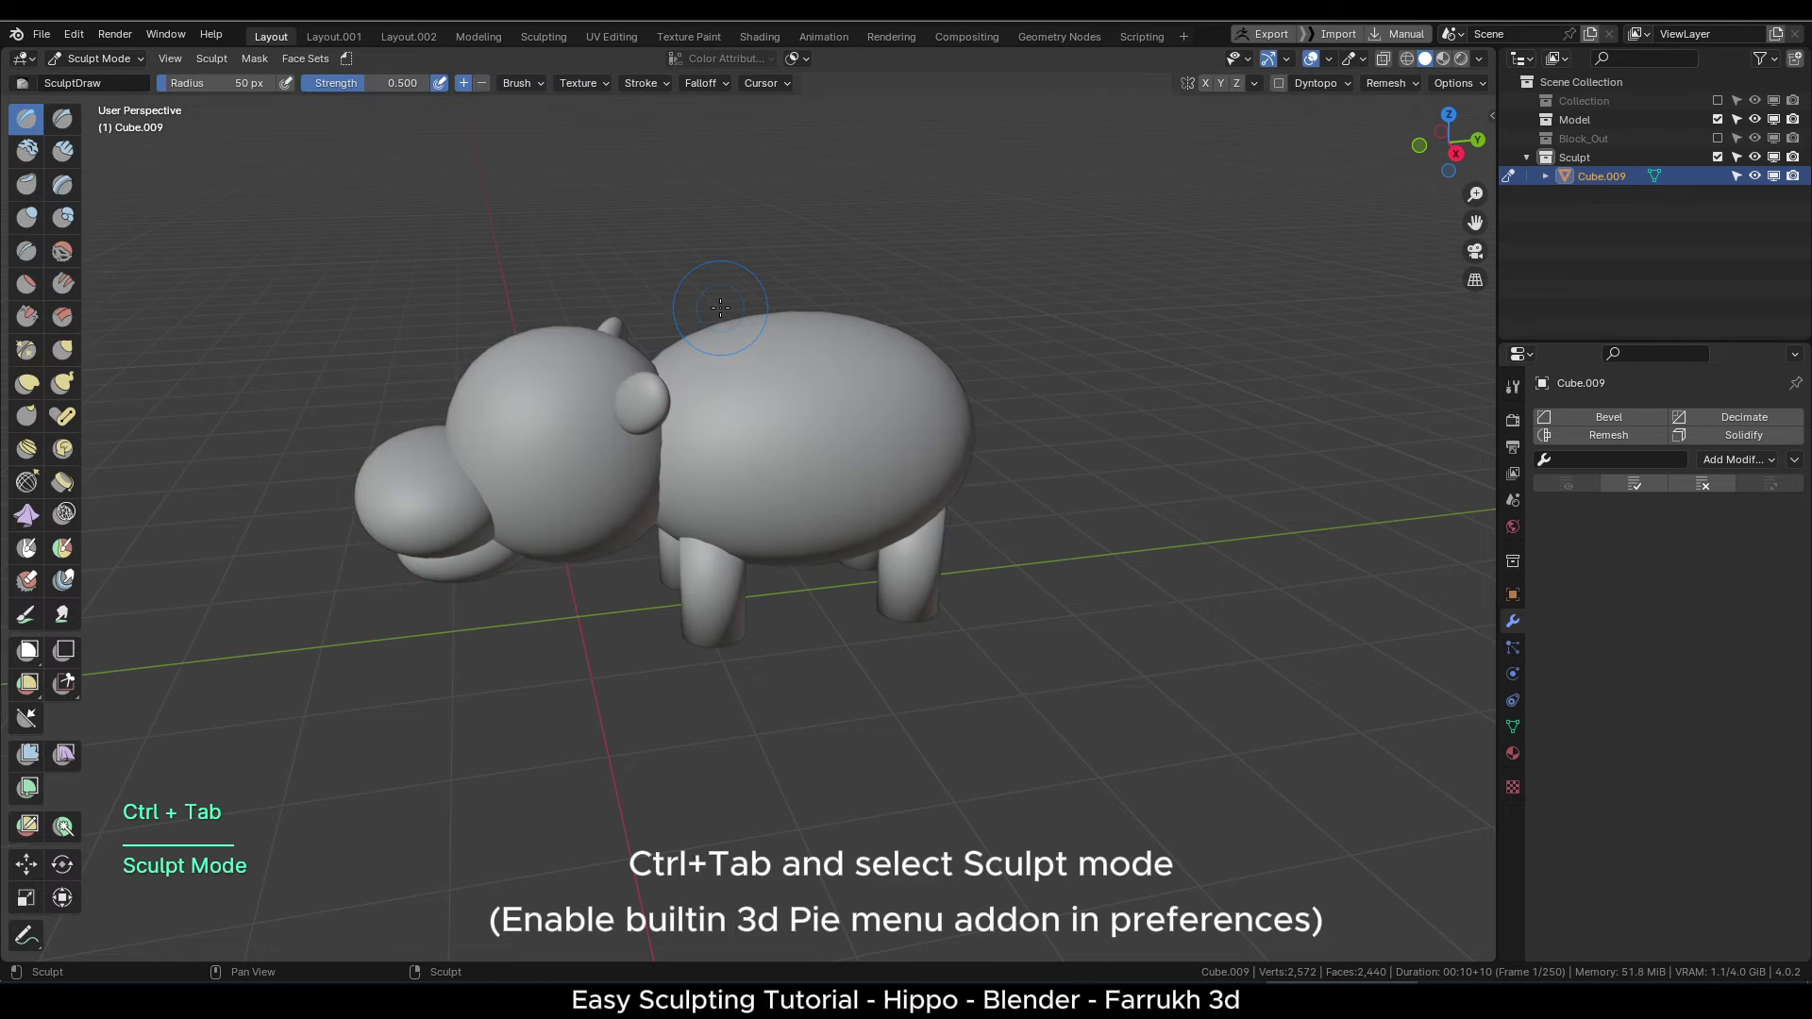
- Show the wireframe overlay to examine the joined hippo's mesh and its overlay setting, and hide it again
scroll(720, 307, "up", 2)
middle_click_drag(720, 308, 923, 380)
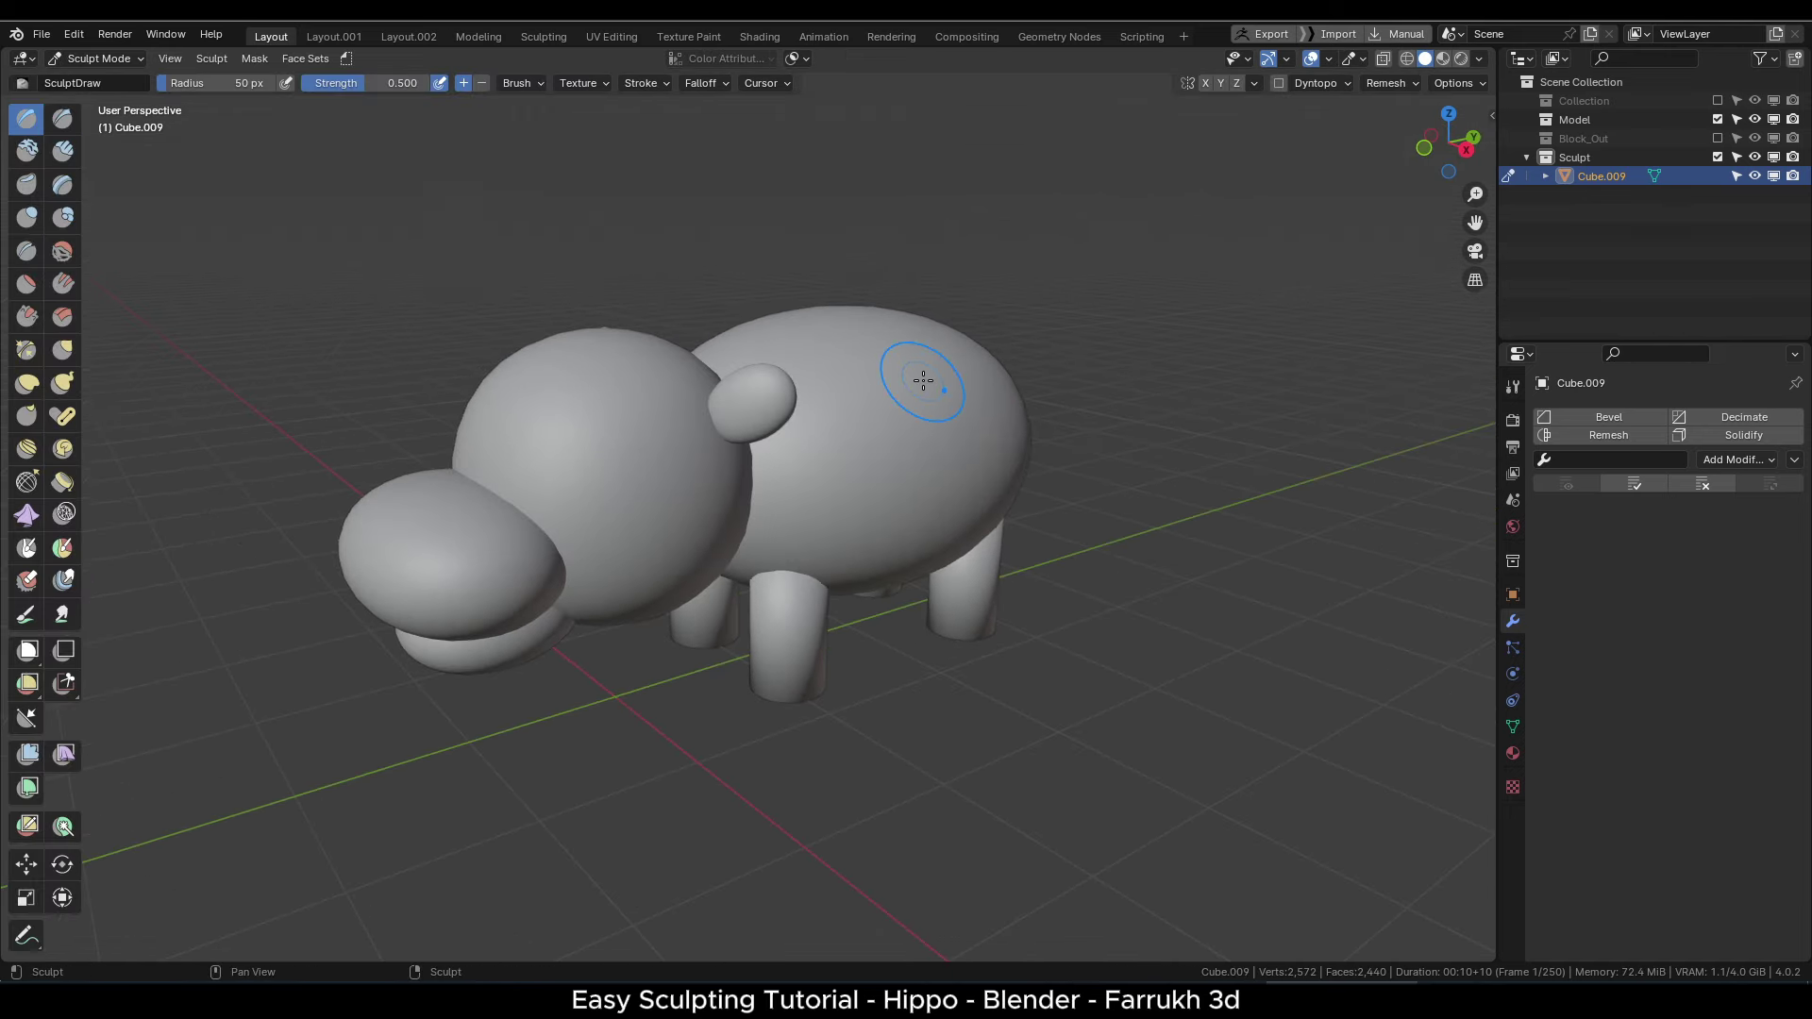
scroll(923, 380, "up", 1)
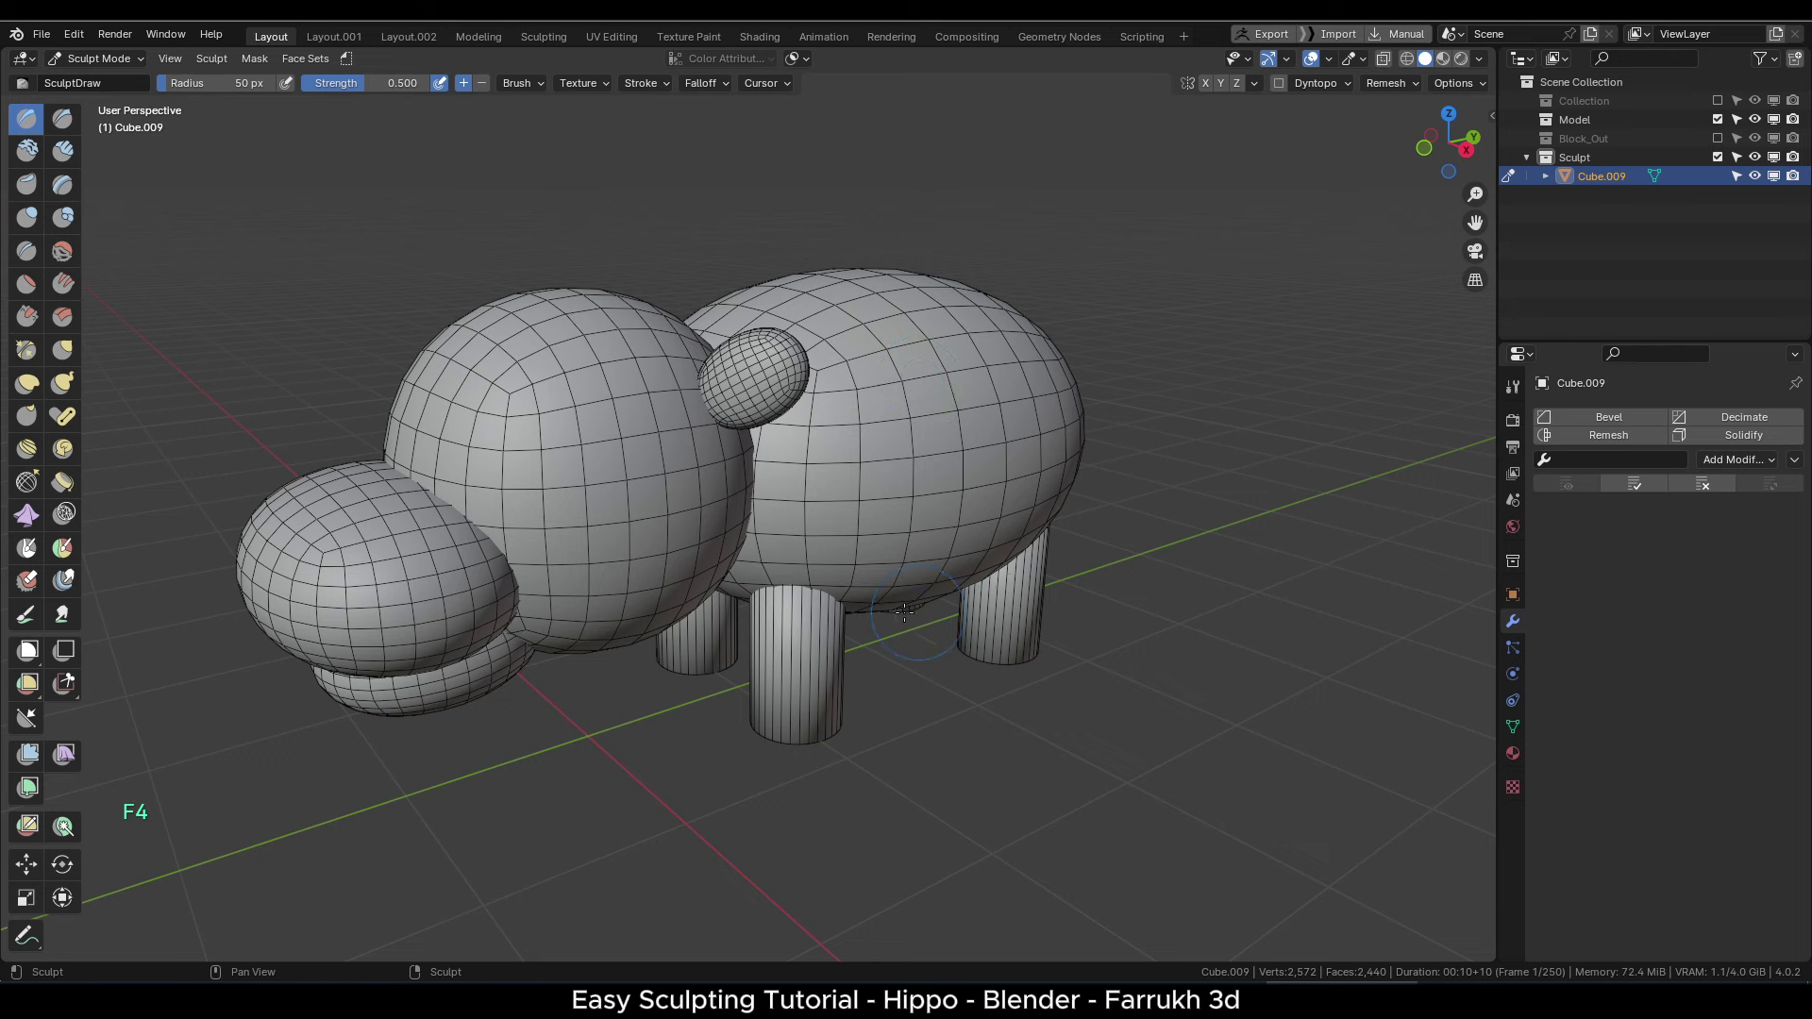
left_click(1328, 59)
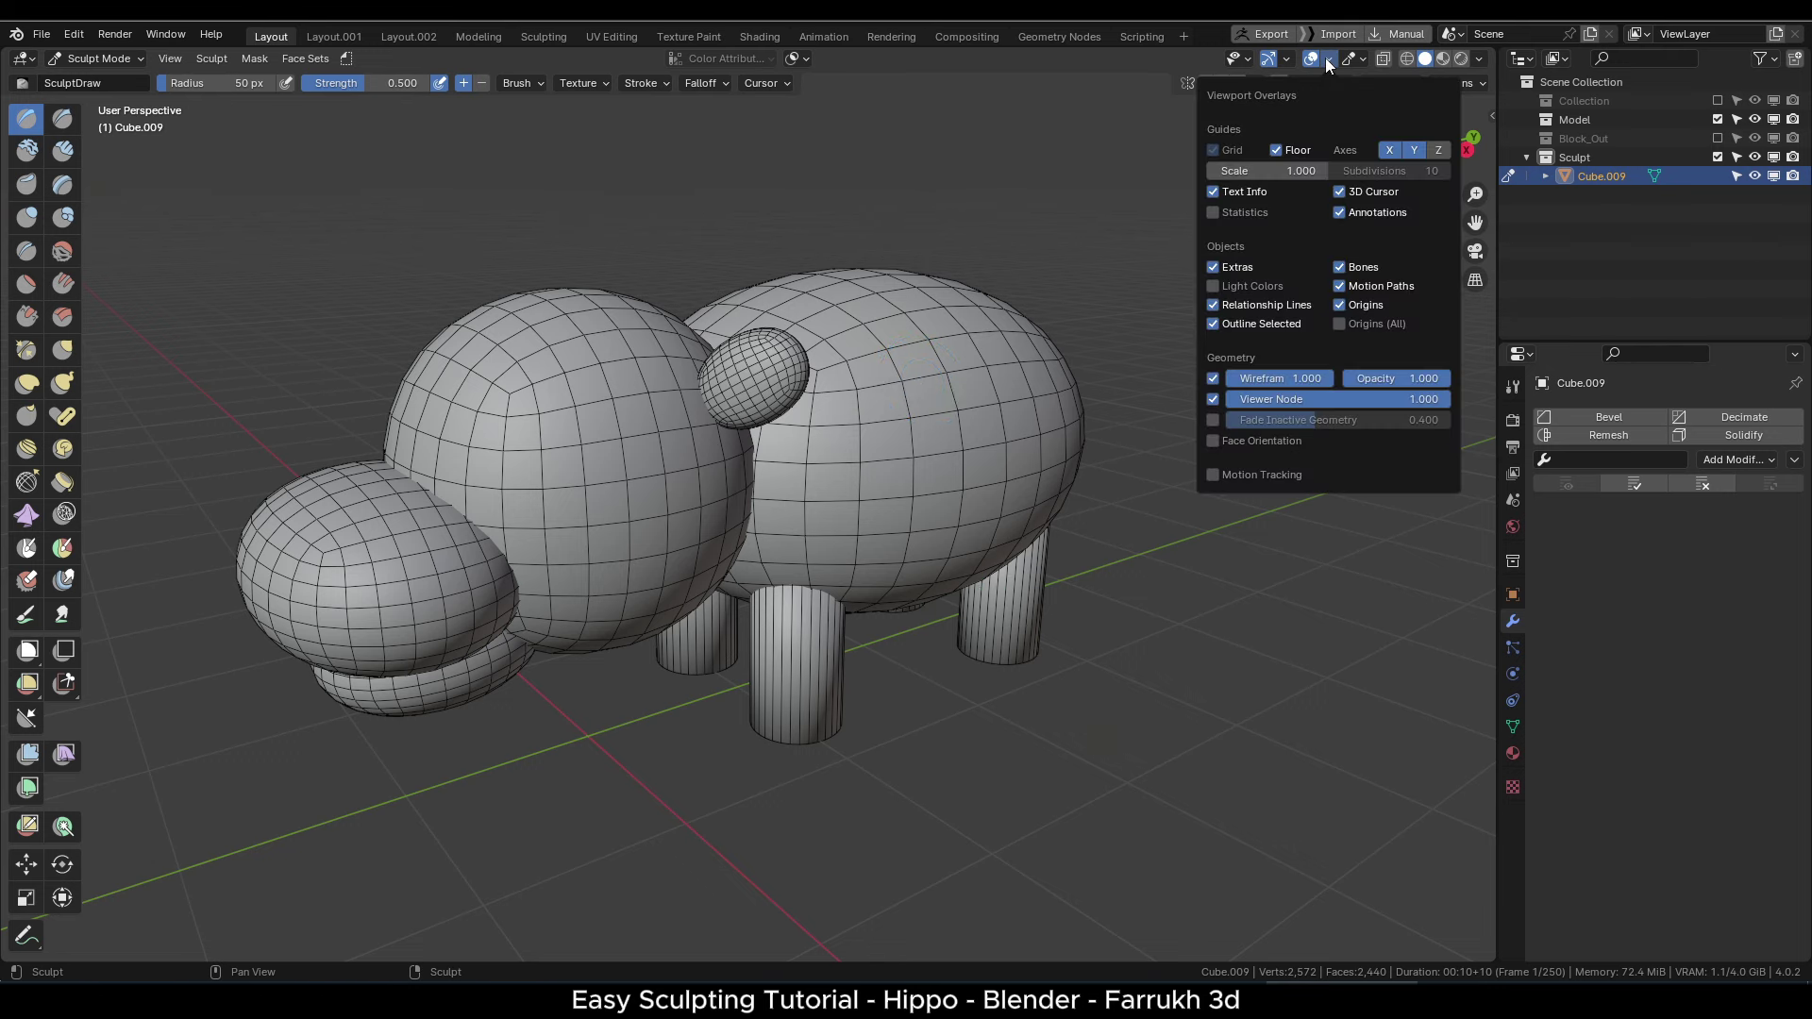
left_click(1215, 377)
left_click(1214, 377)
right_click(1214, 378)
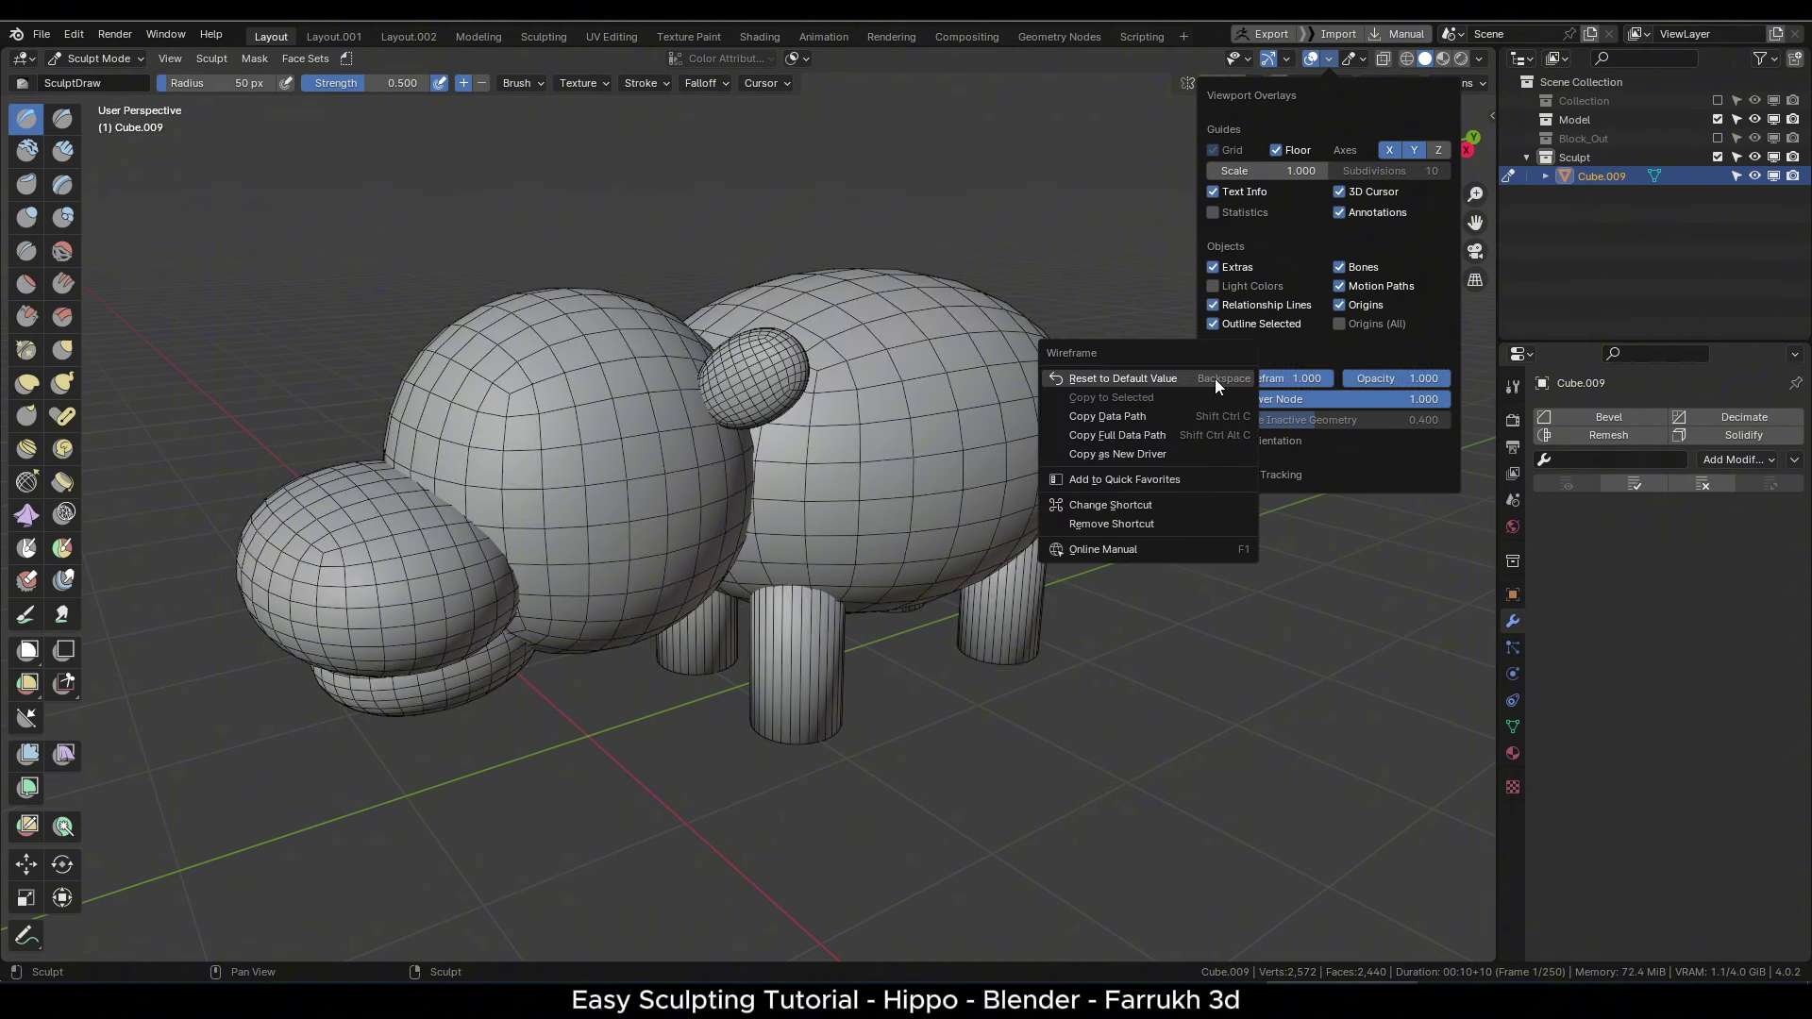
left_click(1214, 378)
key("F4")
key("F4")
key("F4")
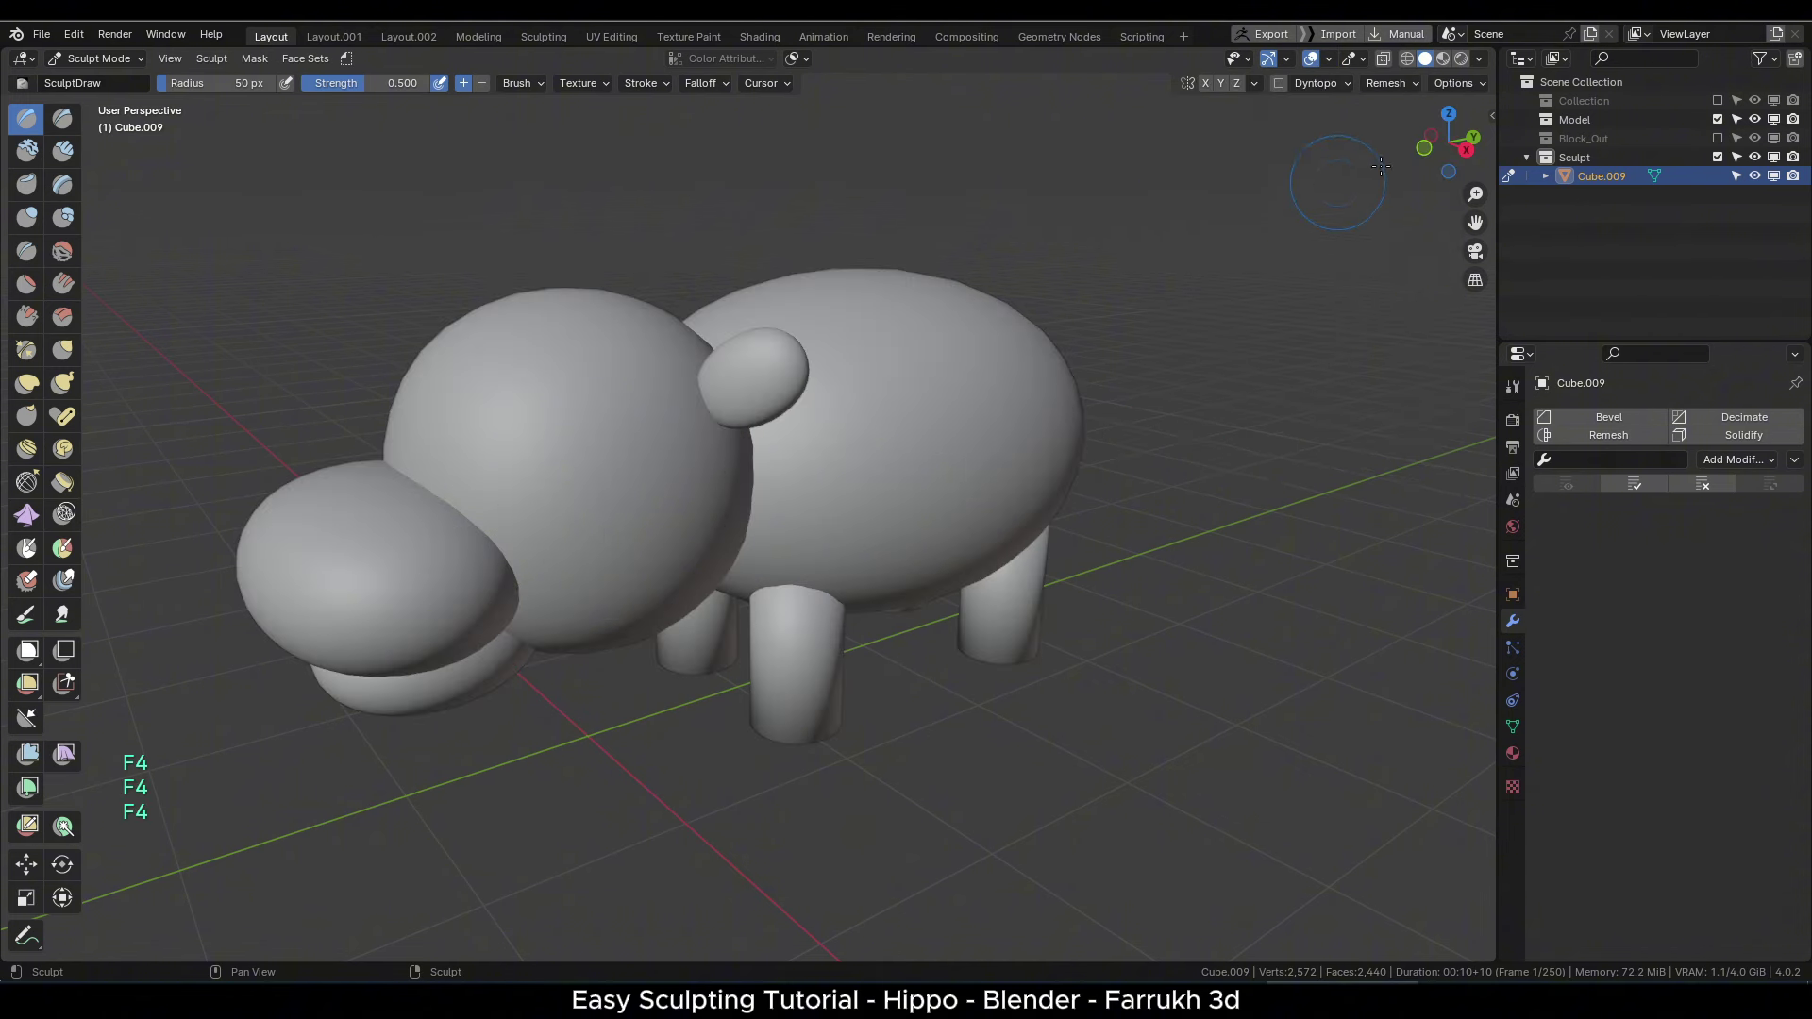
- Switch the viewport lighting to MatCap and choose the light brown clay matcap
left_click(1478, 59)
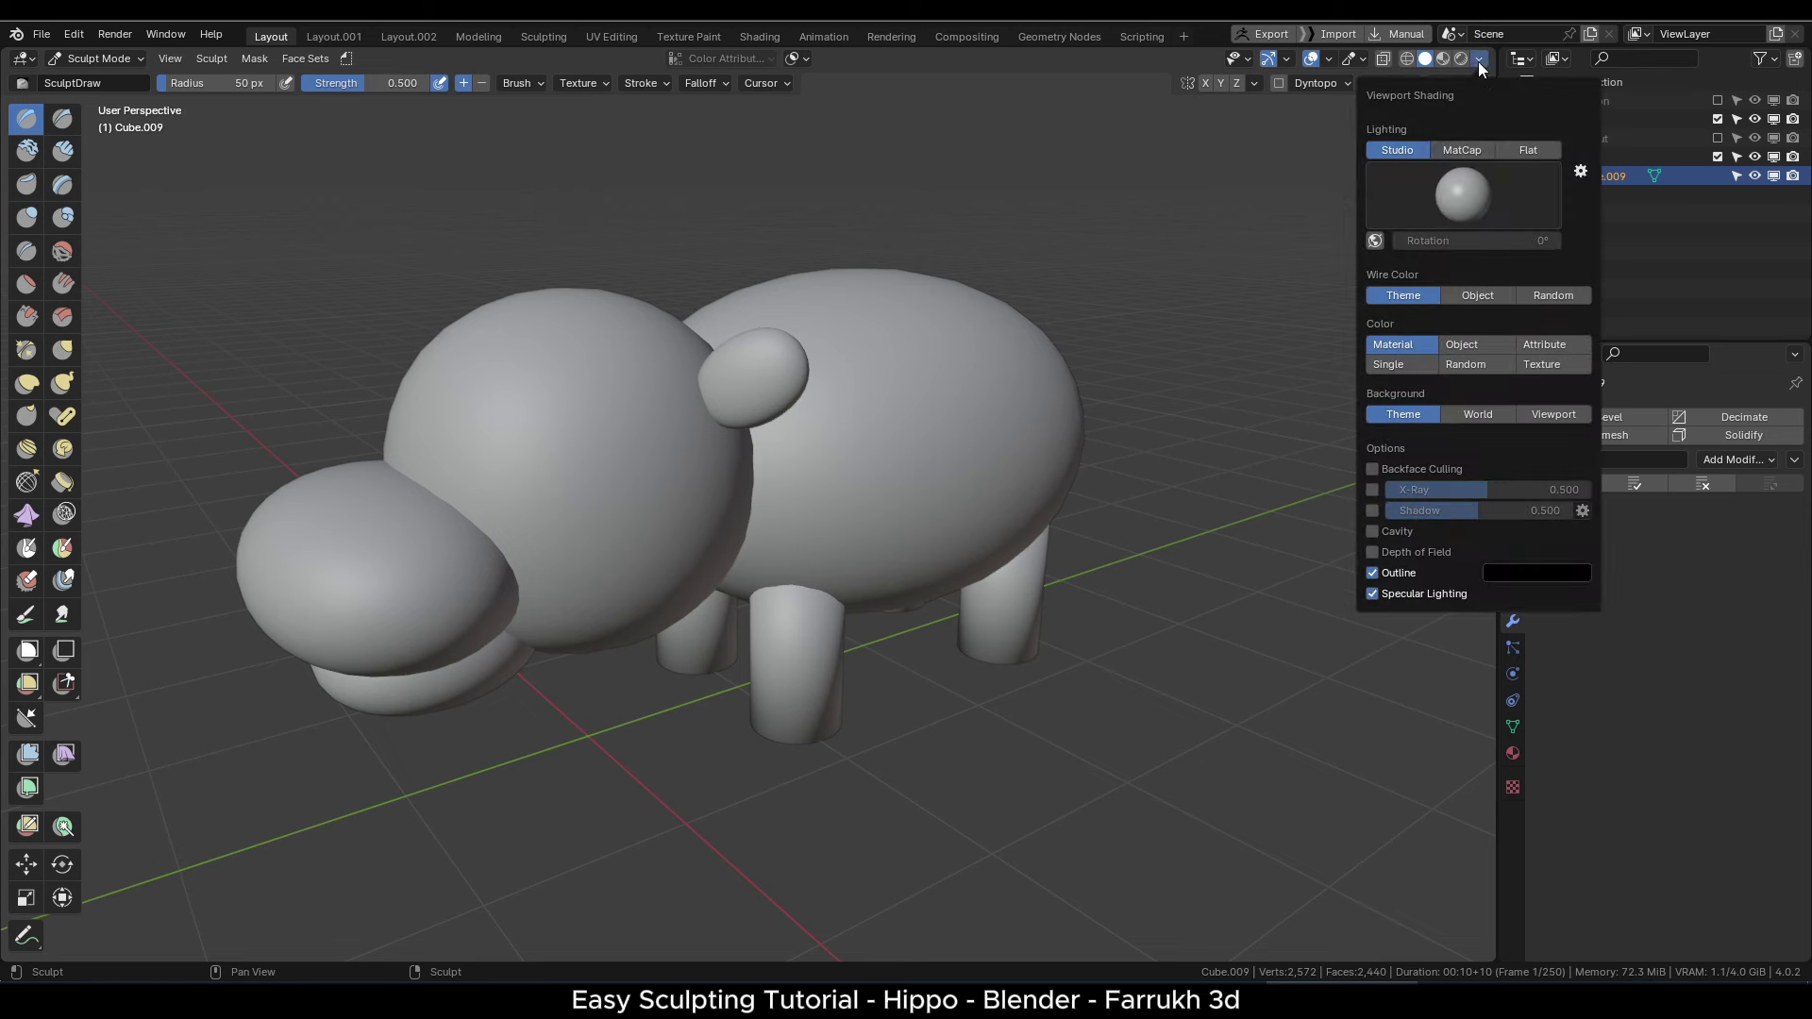
left_click(1448, 147)
left_click(1459, 185)
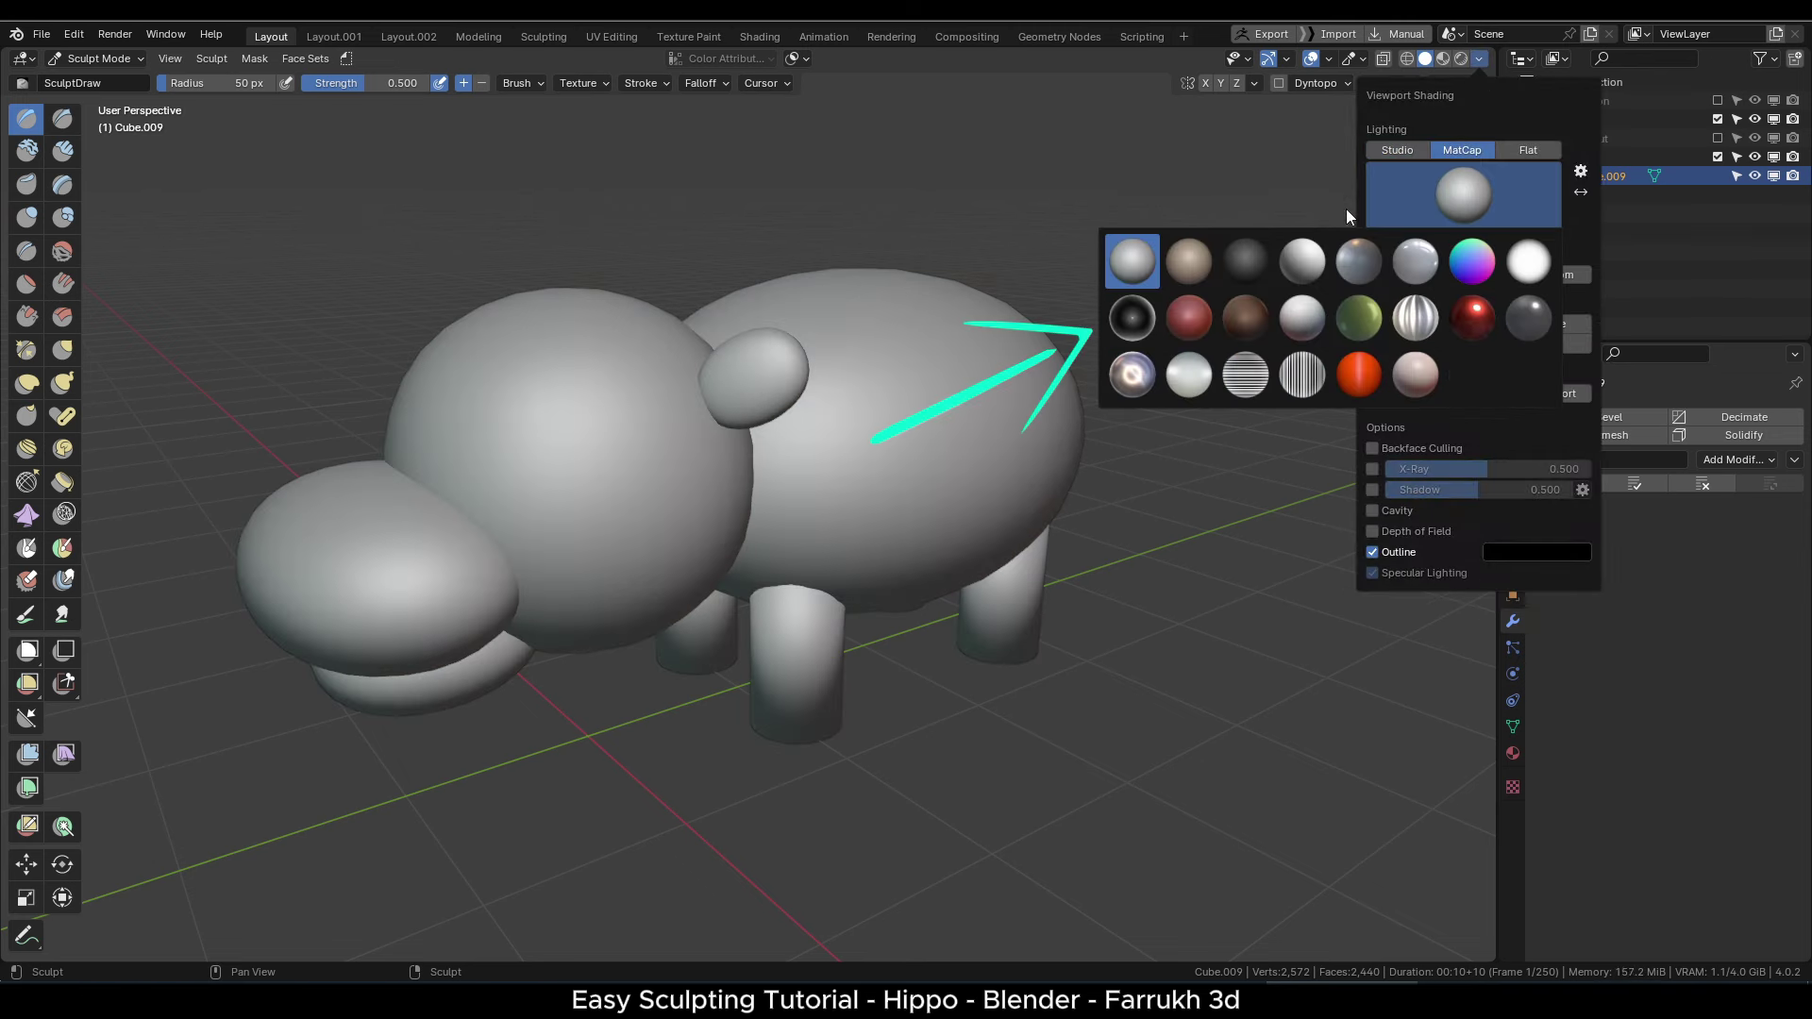
left_click(1192, 264)
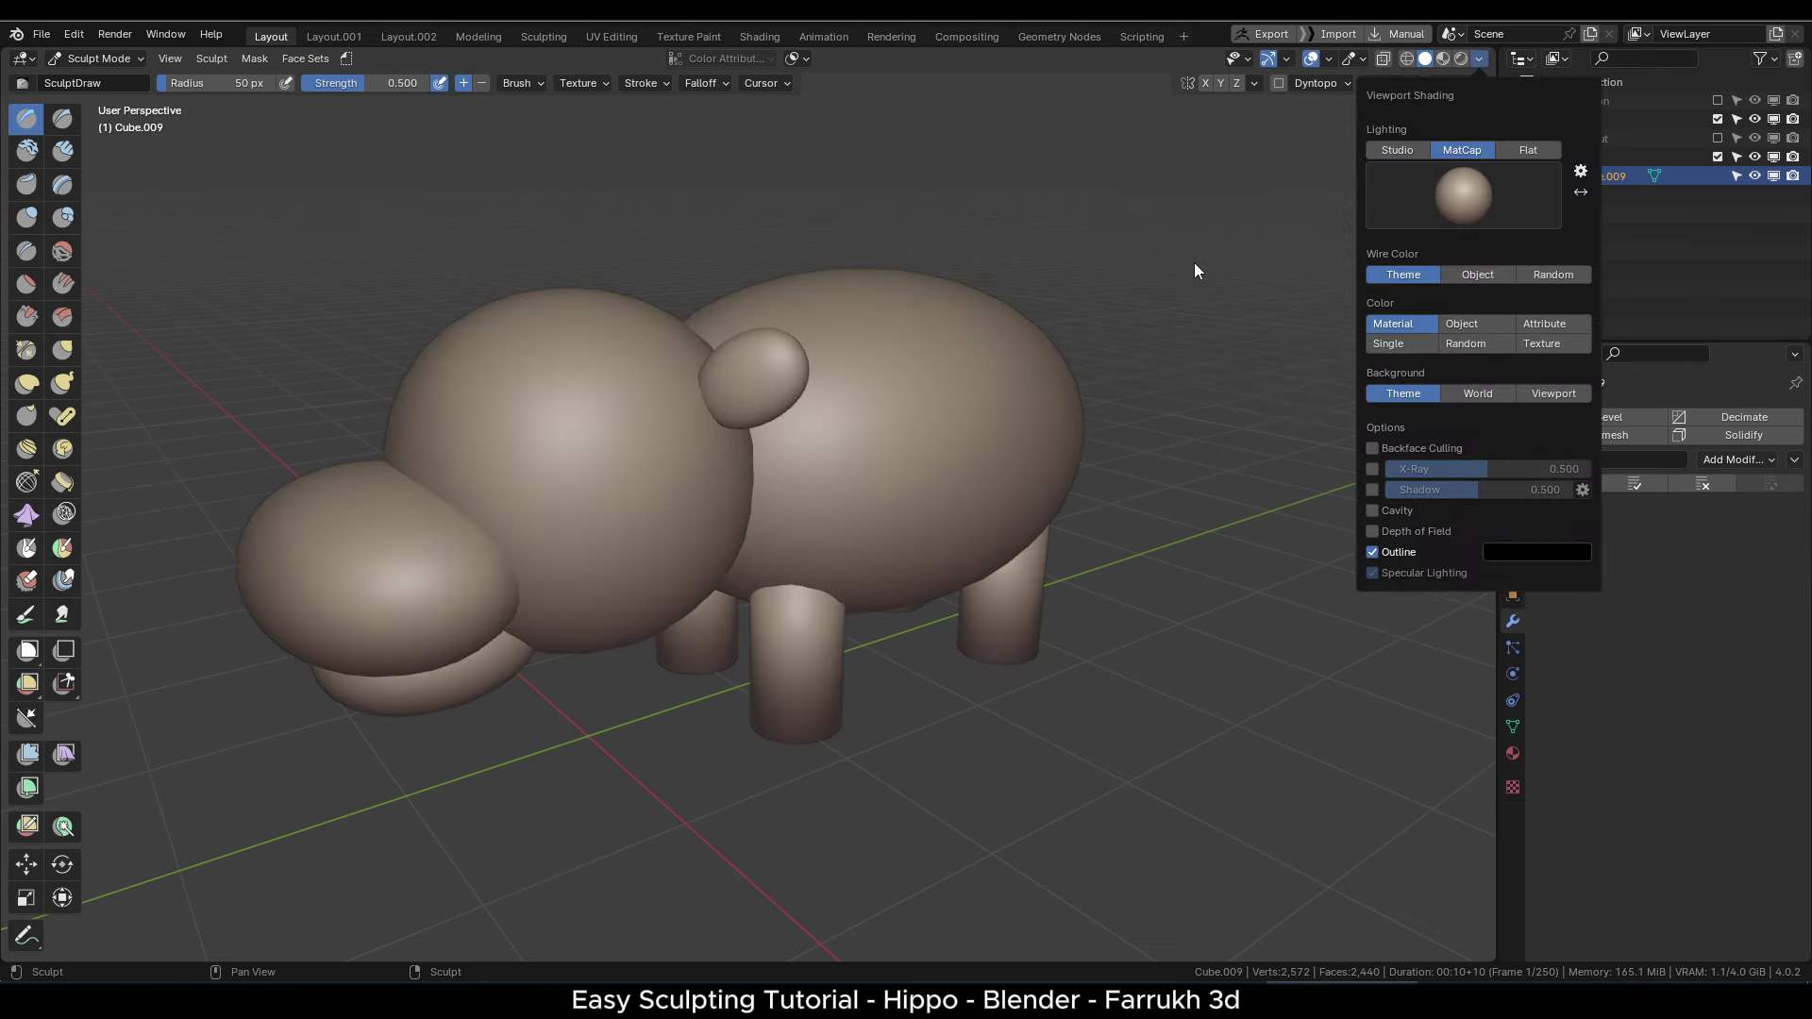
left_click(1474, 62)
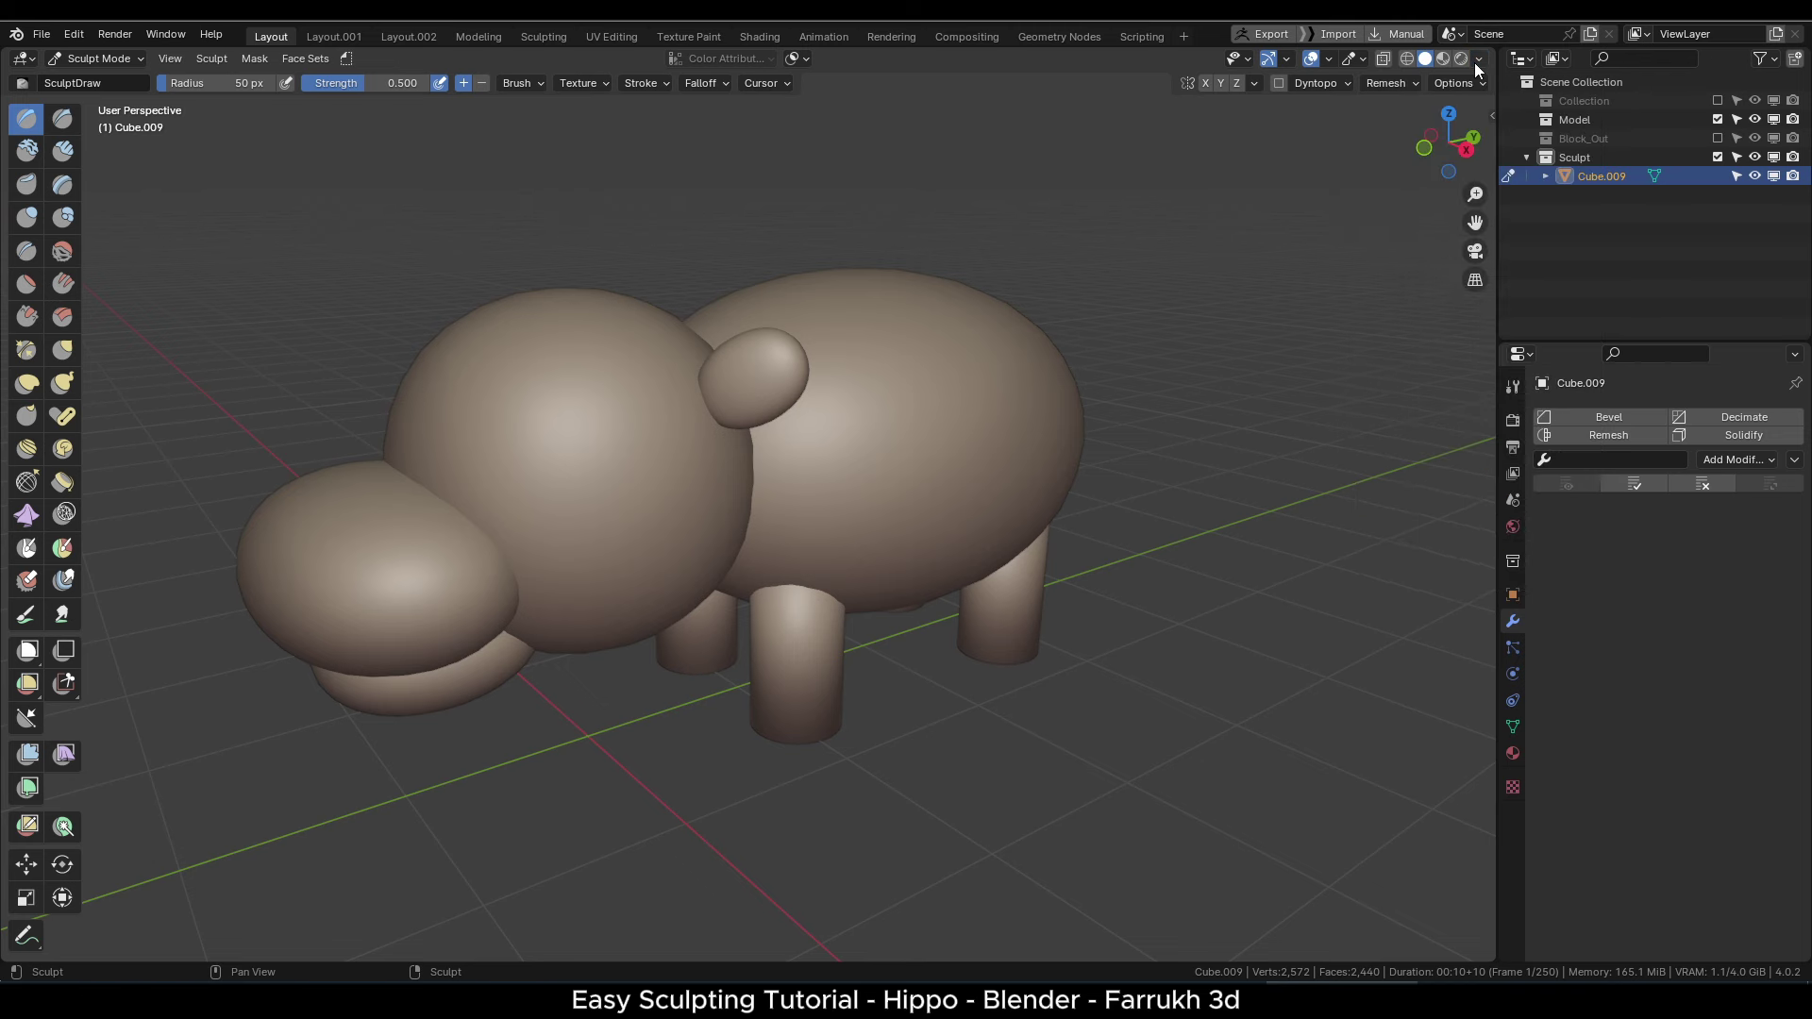
- Enable sculpt mirroring across the X axis
left_click(1470, 87)
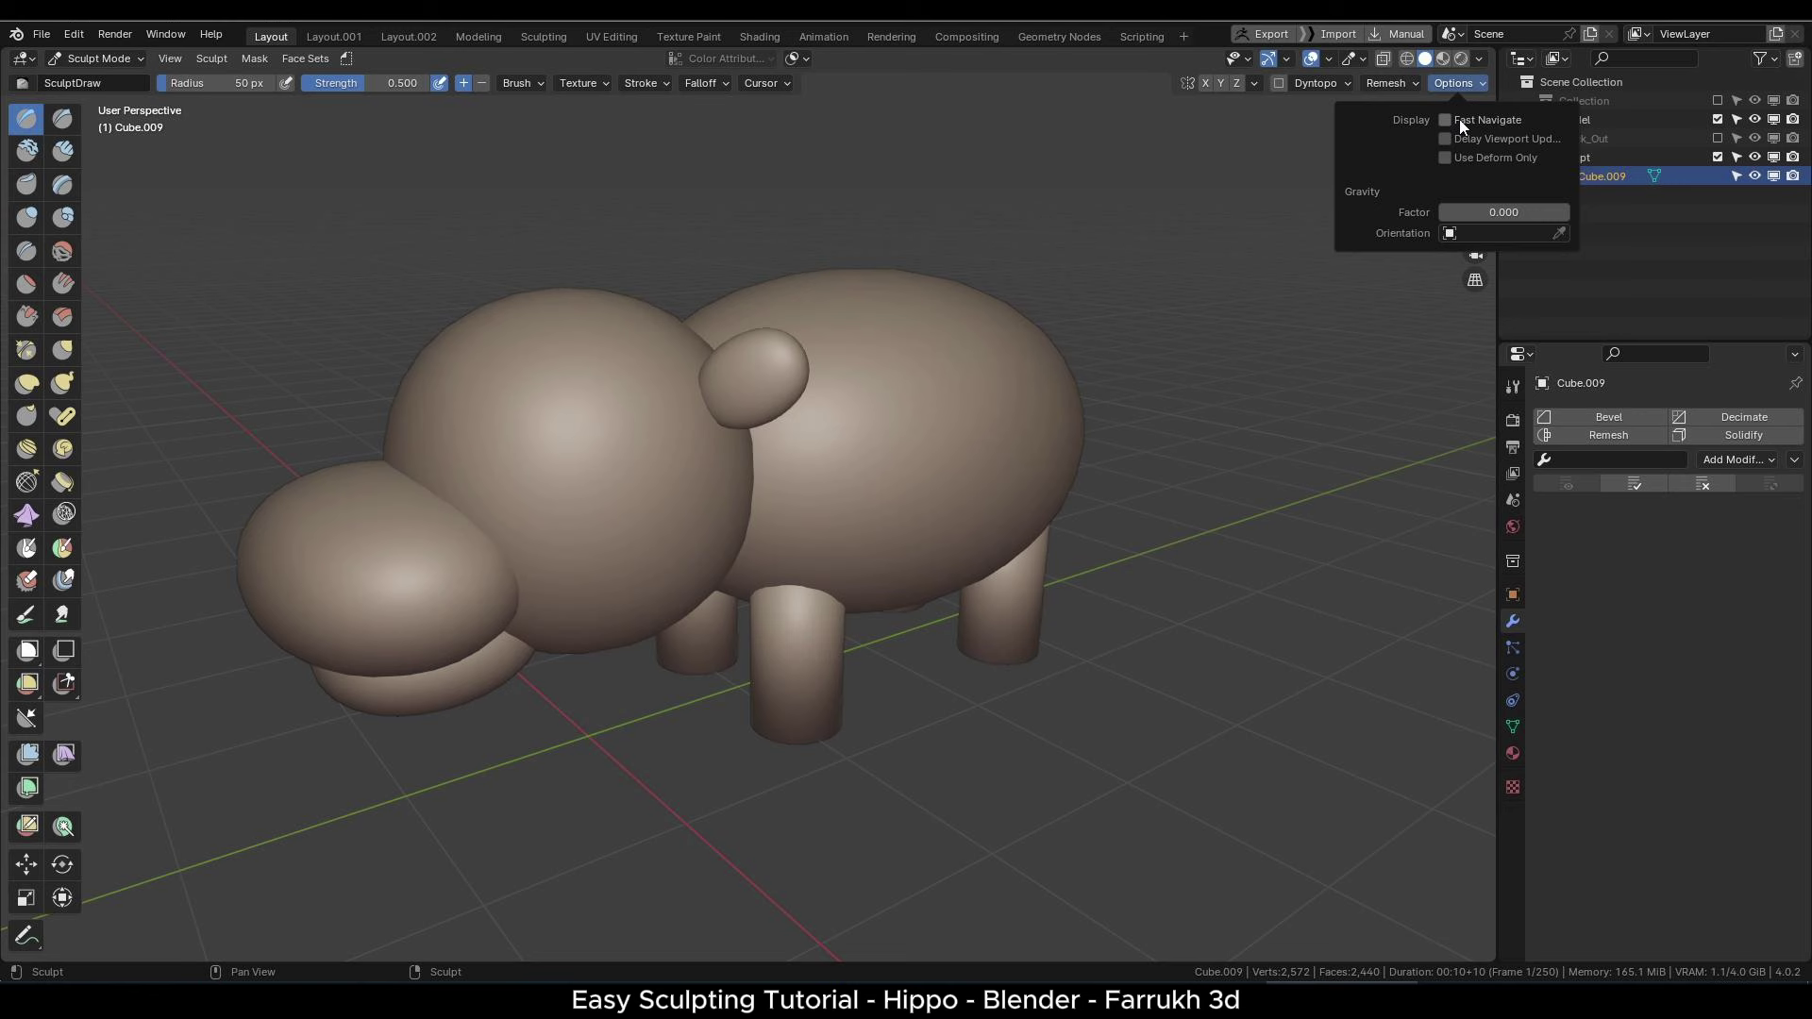
mouse_move(1411, 85)
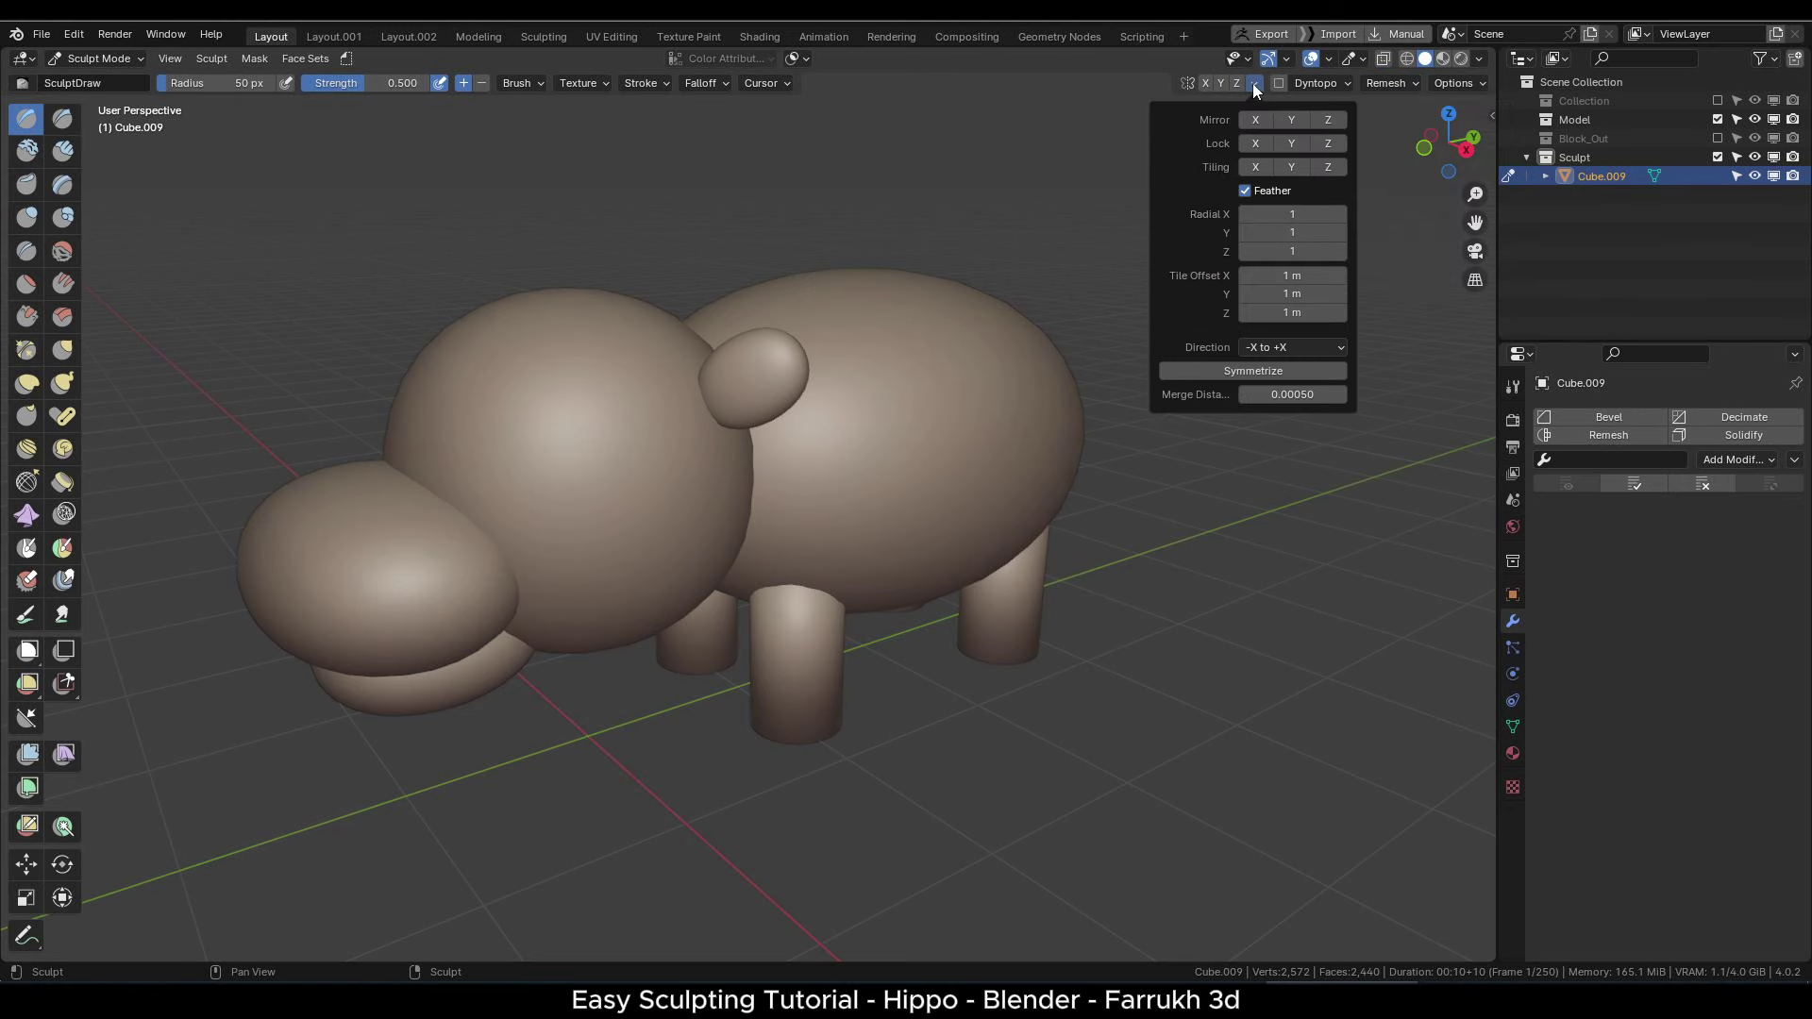
left_click(1206, 83)
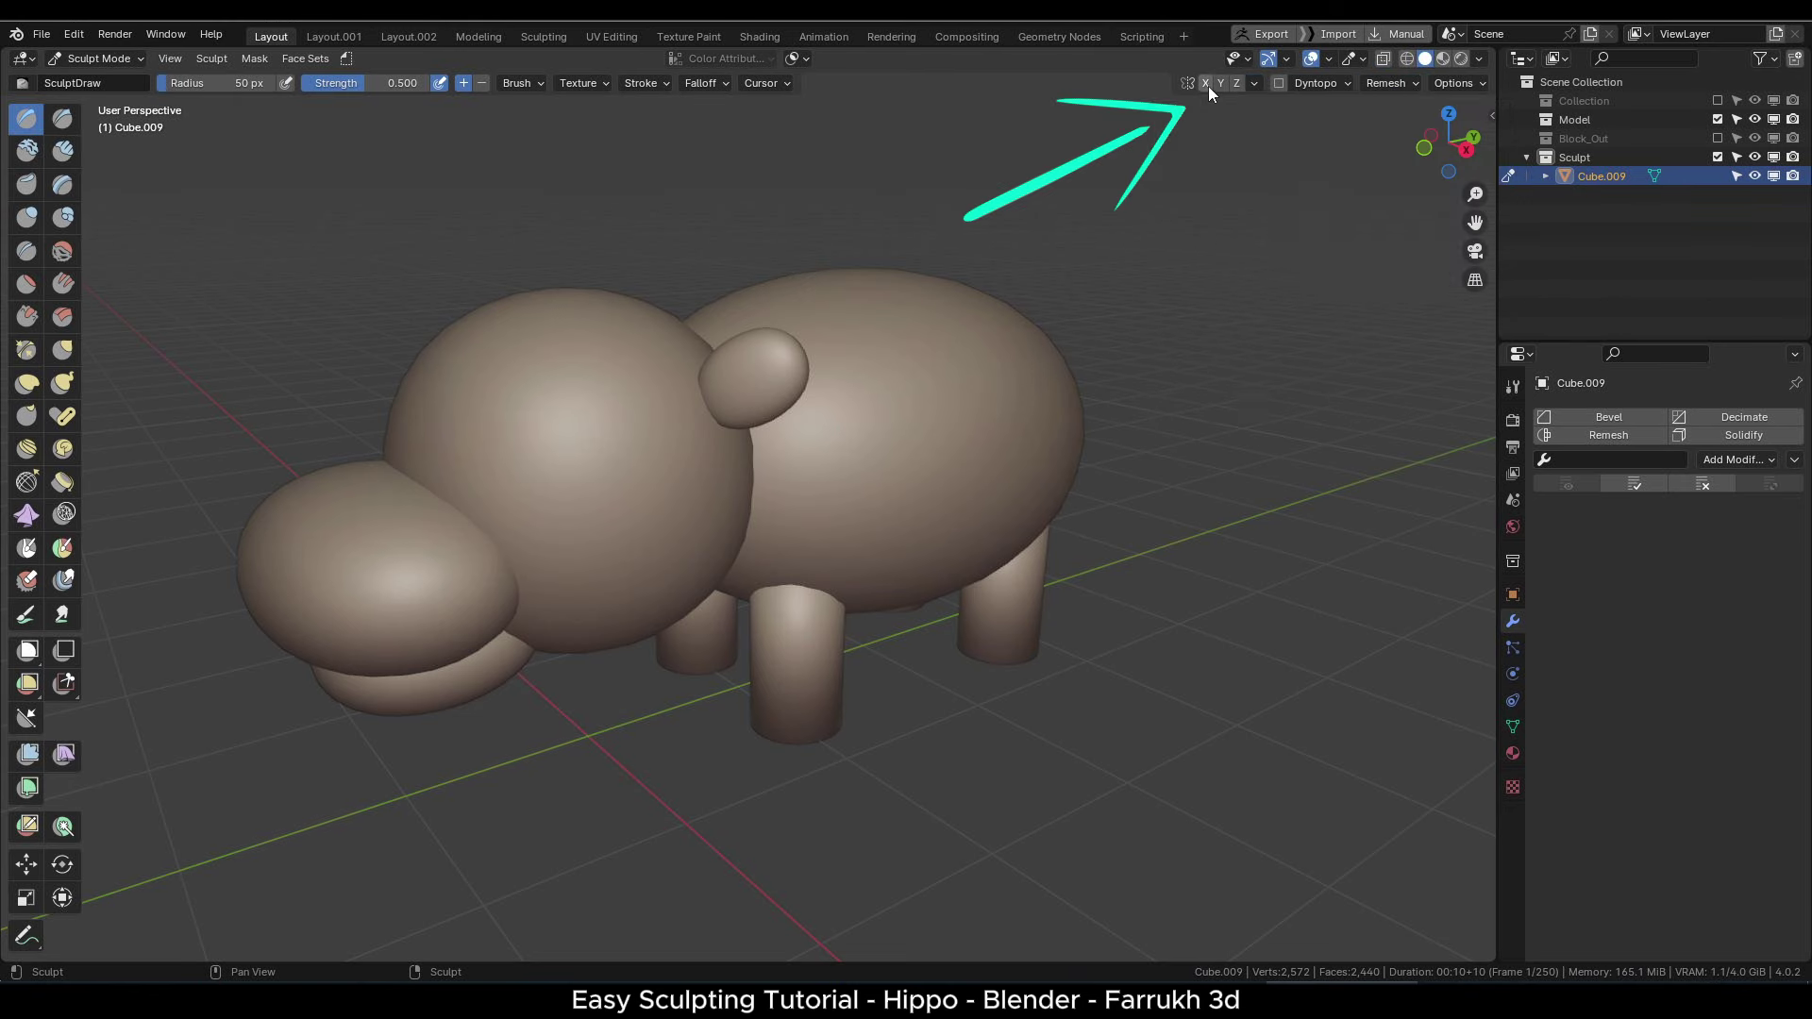
left_click(1207, 85)
- Pull the sides of the hippo's head slightly outward with the Grab brush at 0.400 strength and a 111 px radius
middle_click_drag(818, 462, 811, 501, "alt")
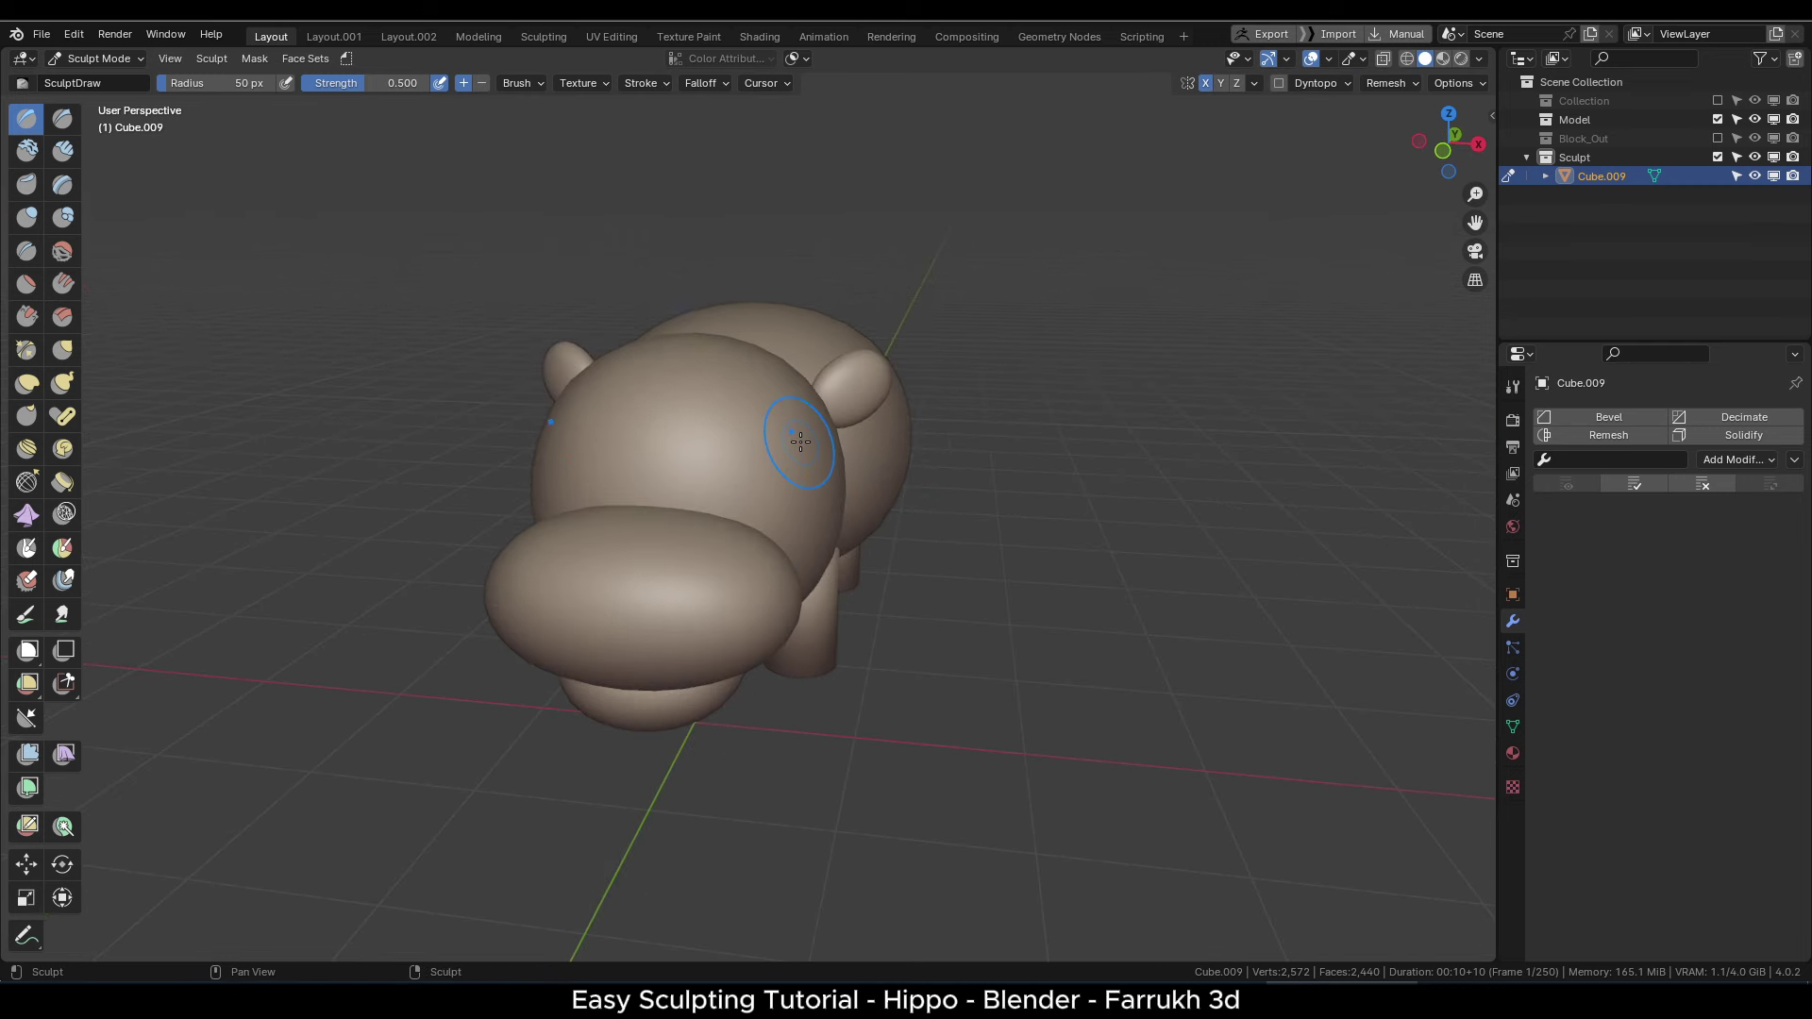
key("g")
mouse_move(796, 430)
middle_mouse_down()
mouse_move(849, 444)
mouse_move(843, 457)
middle_mouse_up()
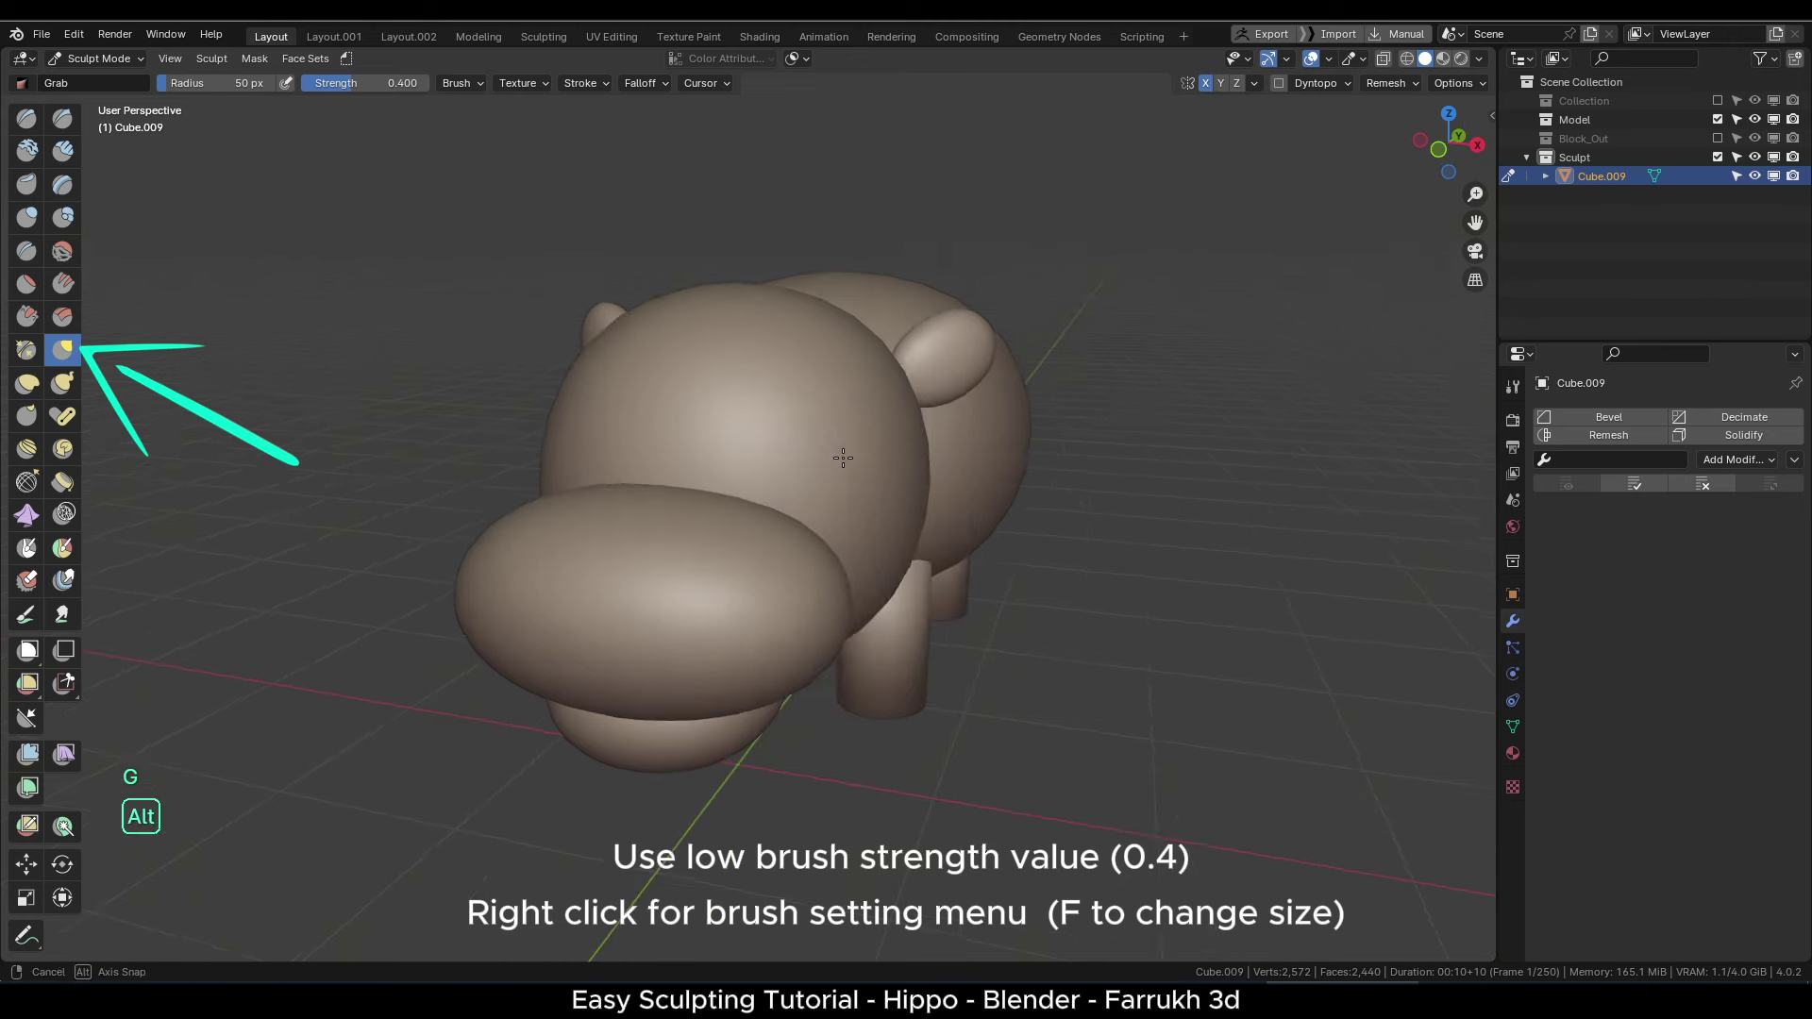
key("f")
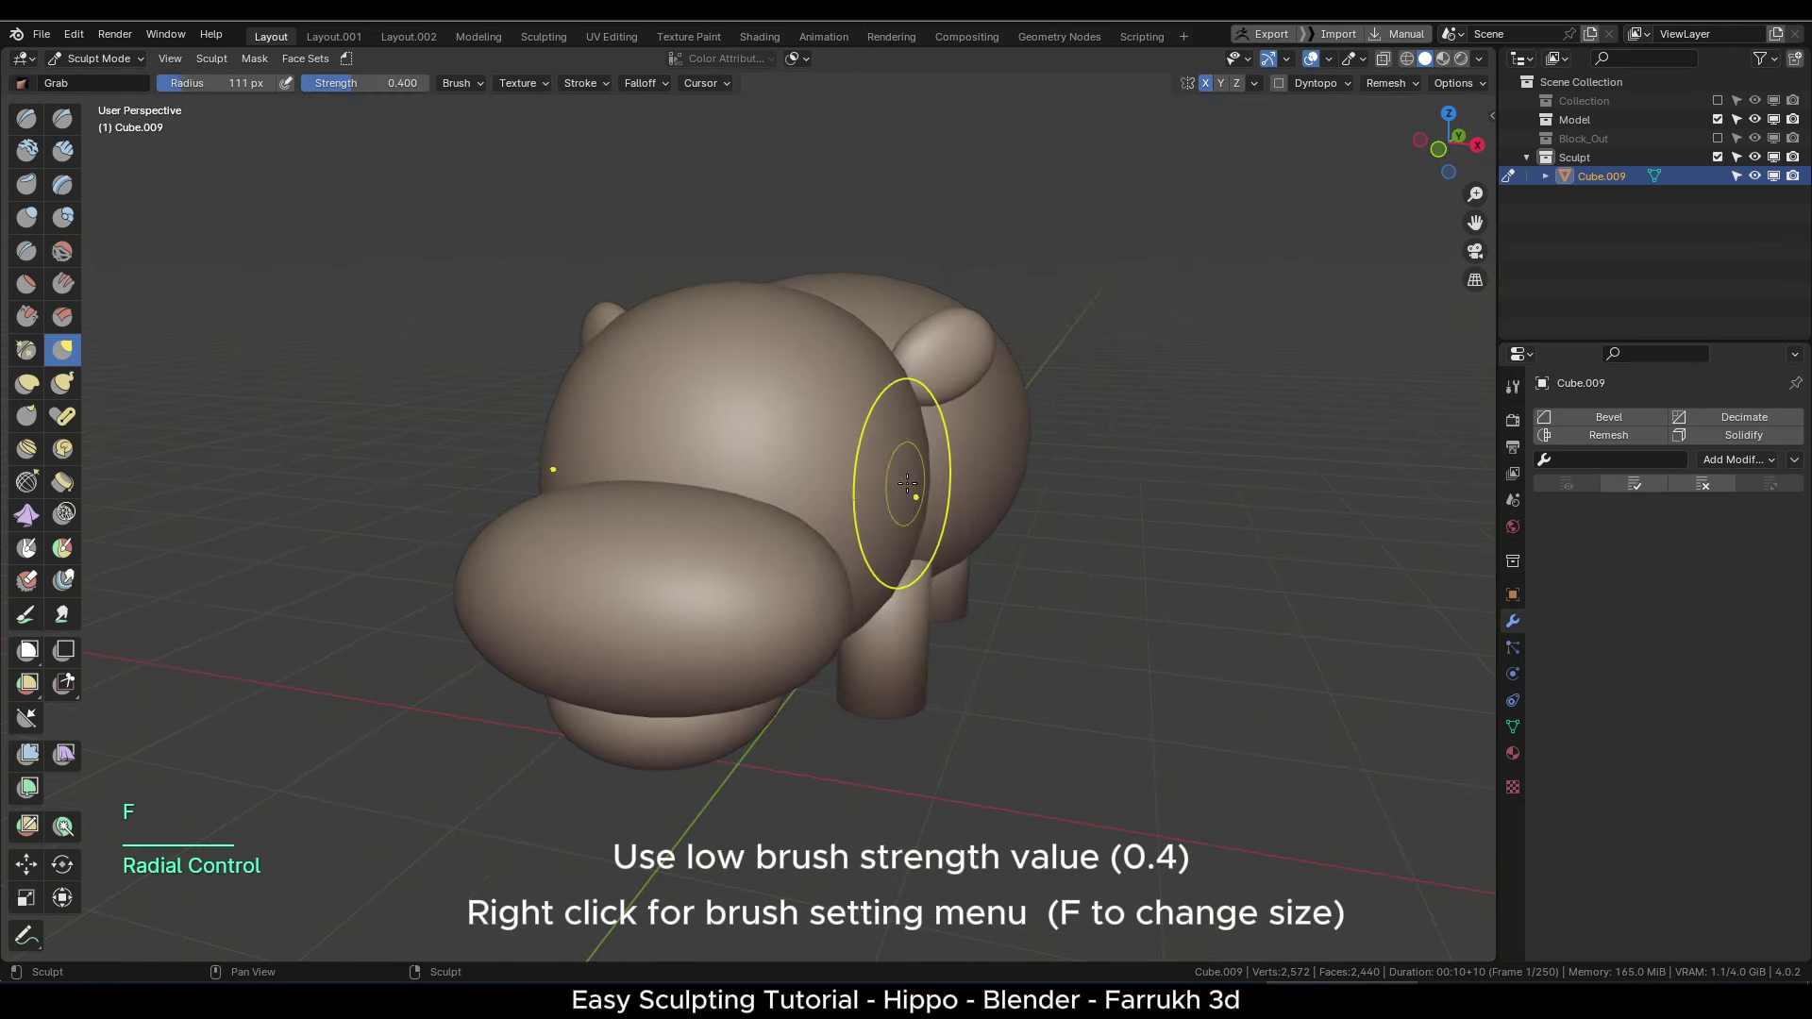
mouse_move(907, 483)
left_mouse_down()
mouse_move(977, 494)
mouse_move(943, 500)
left_mouse_up()
mouse_move(904, 583)
left_mouse_down("alt")
mouse_move(905, 531)
mouse_move(947, 542)
left_mouse_up("alt")
- Shape the muzzle with a 170 px Grab brush, raising its lower middle edge and pulling its outer sides in and down
key("f")
left_click(731, 664)
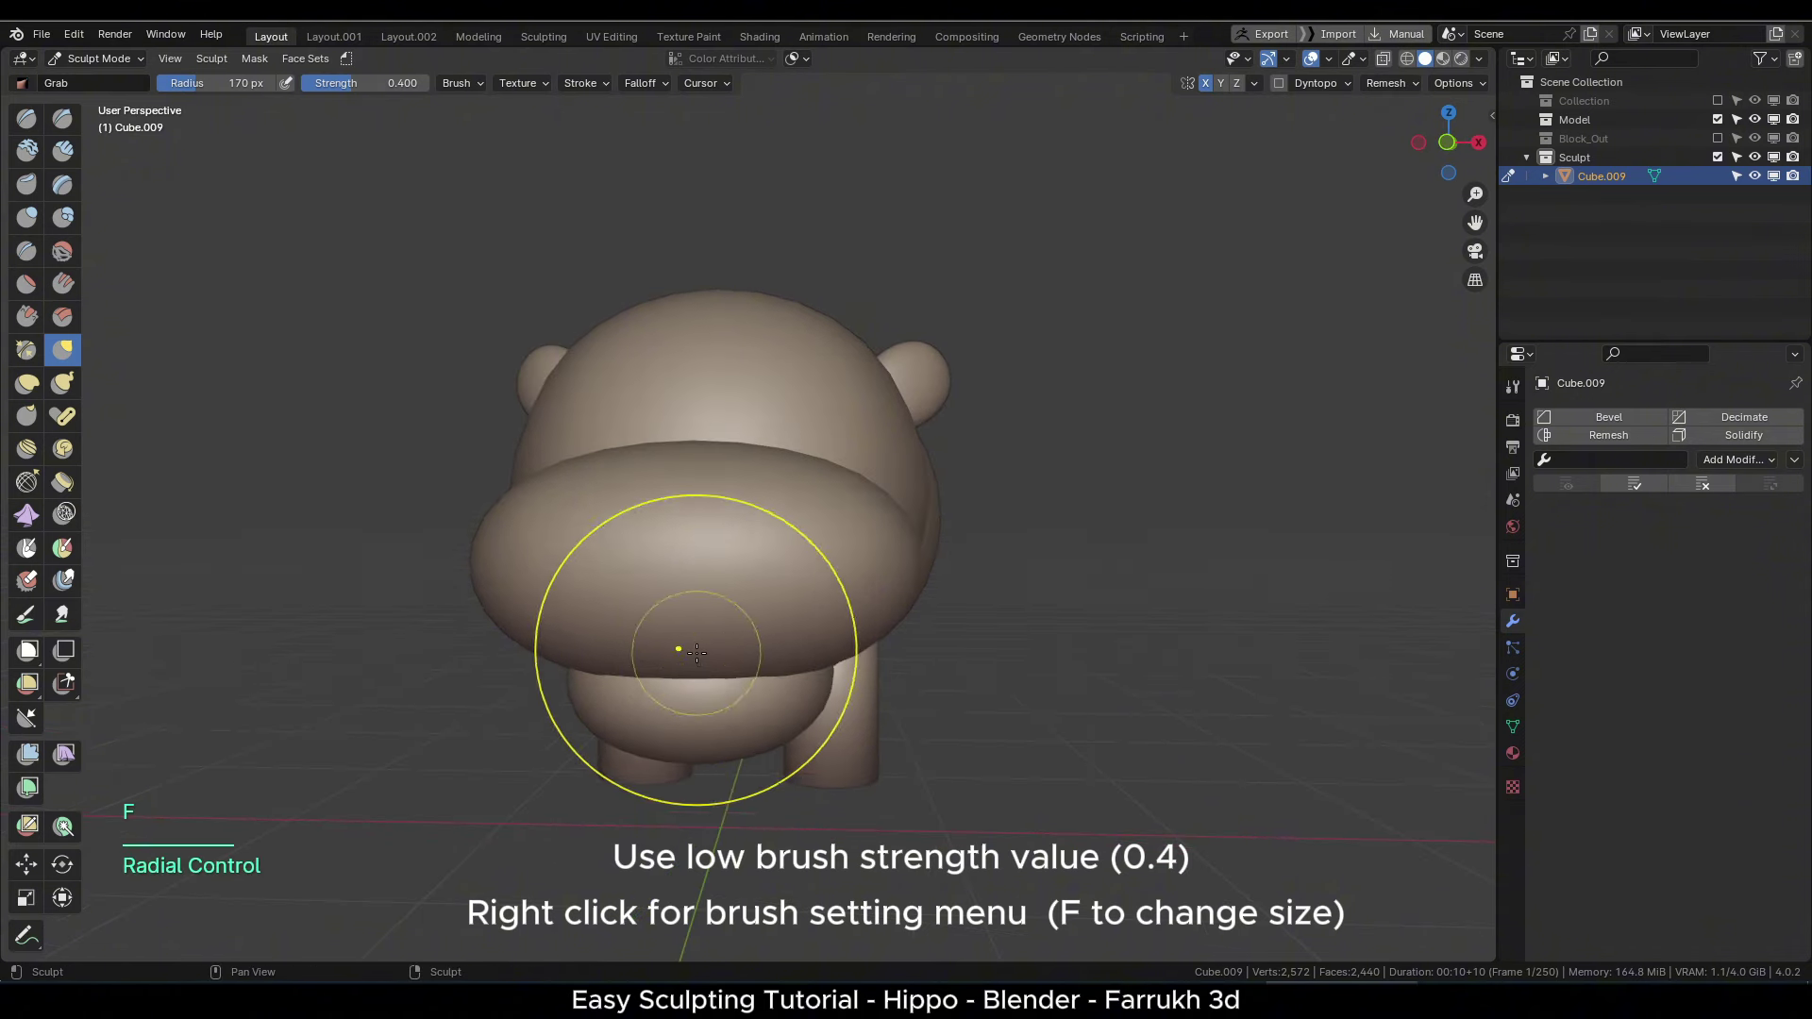
left_click(697, 651)
left_click_drag(696, 651, 691, 597)
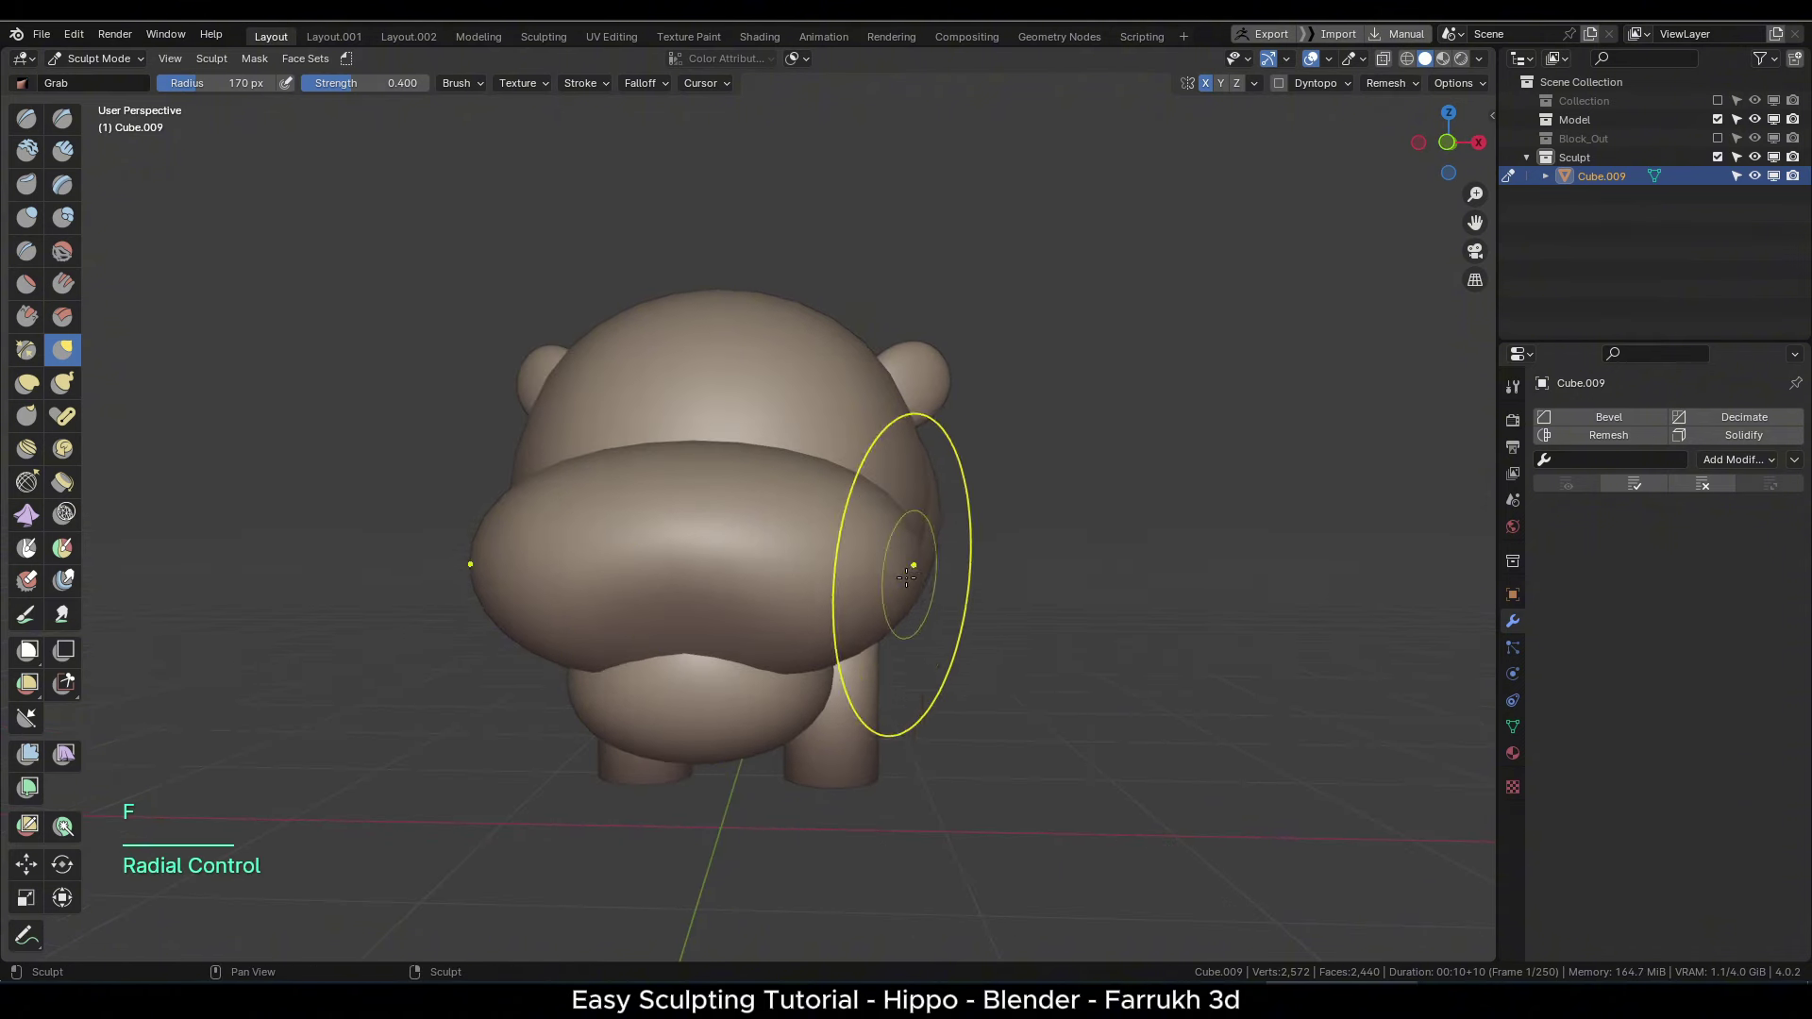
left_click_drag(891, 580, 837, 663)
left_click_drag(891, 569, 880, 579)
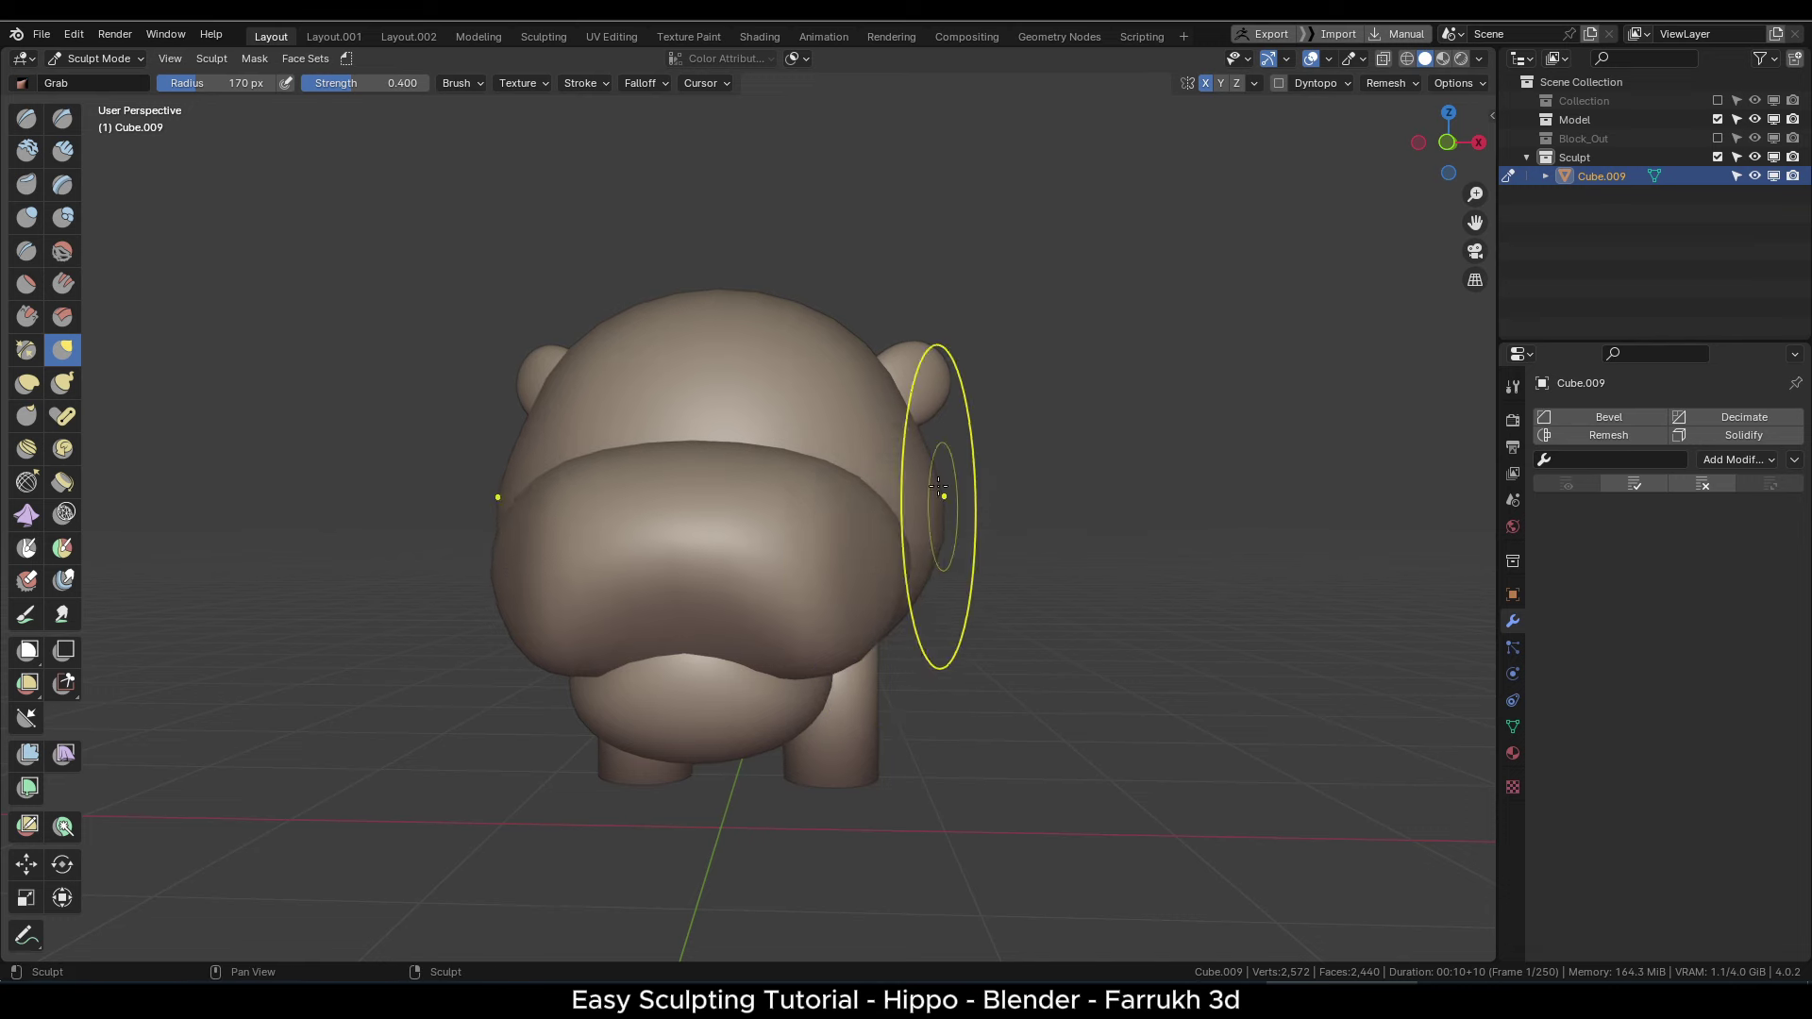
left_click_drag(942, 468, 938, 472)
- Push the middle of the lower jaw slightly upward with the Grab brush
middle_click_drag(864, 599, 837, 453)
left_click_drag(695, 574, 696, 551)
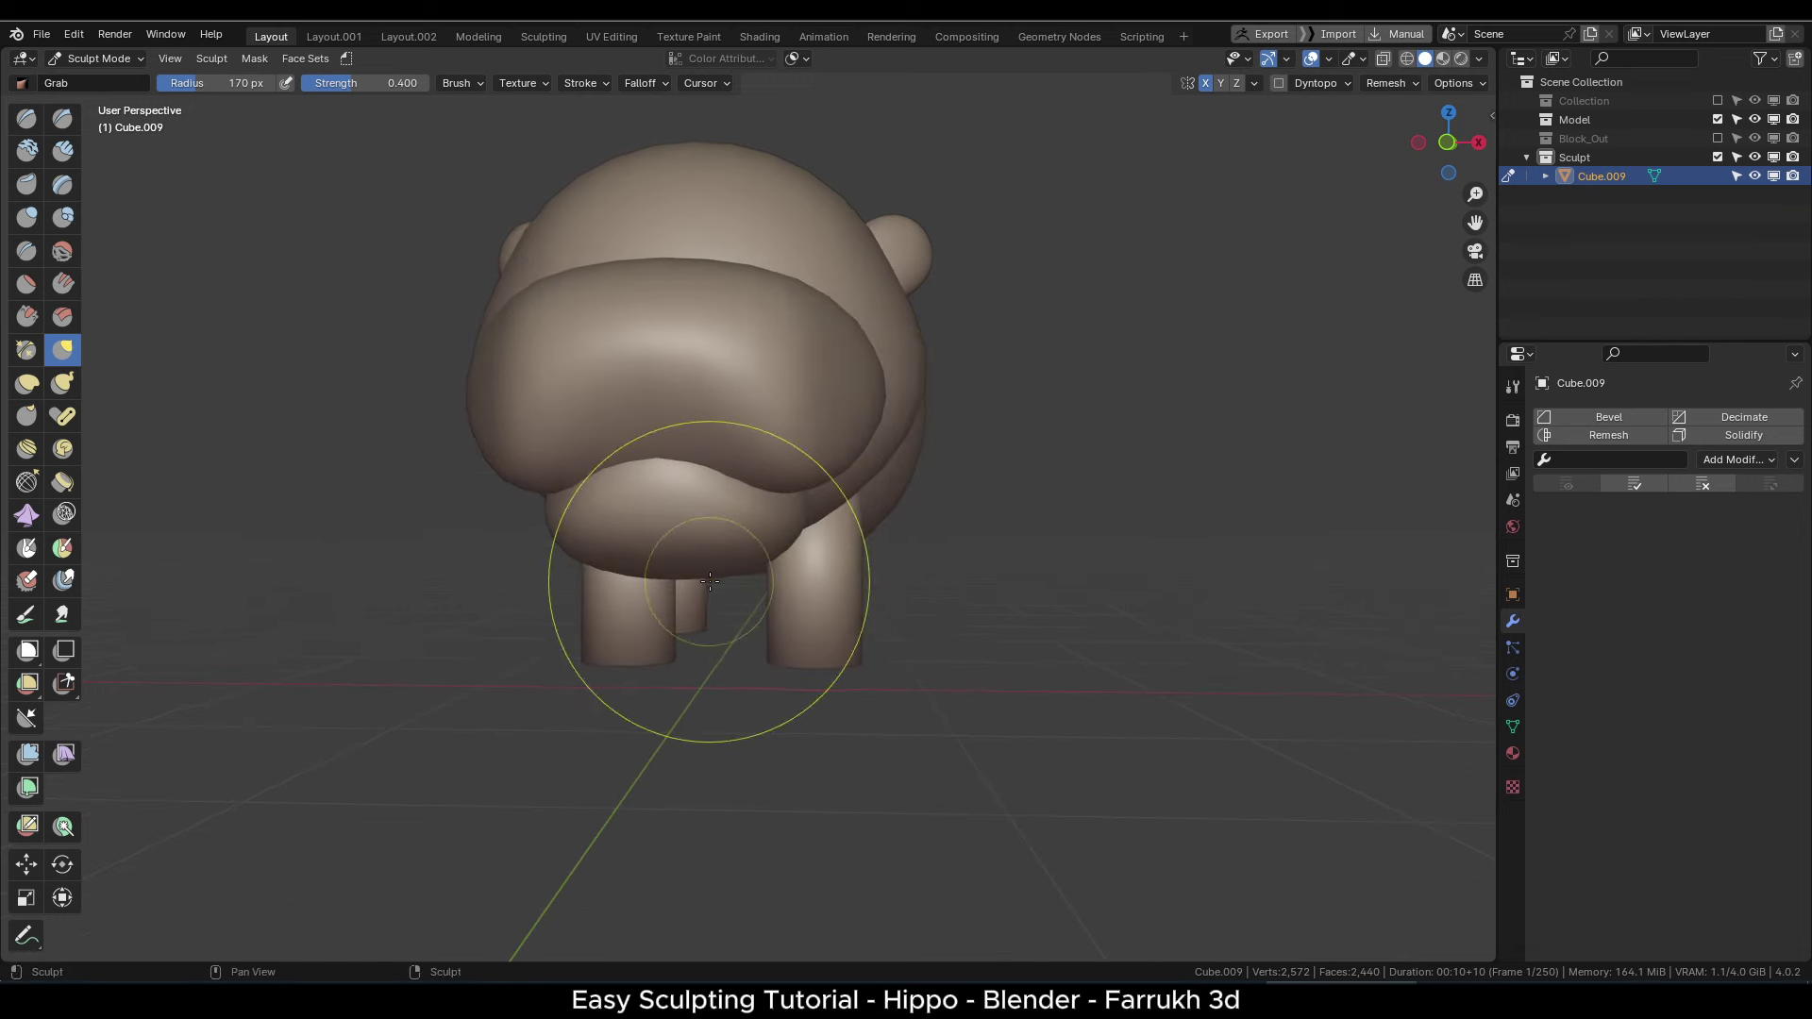
left_click_drag(744, 611, 806, 529, "alt")
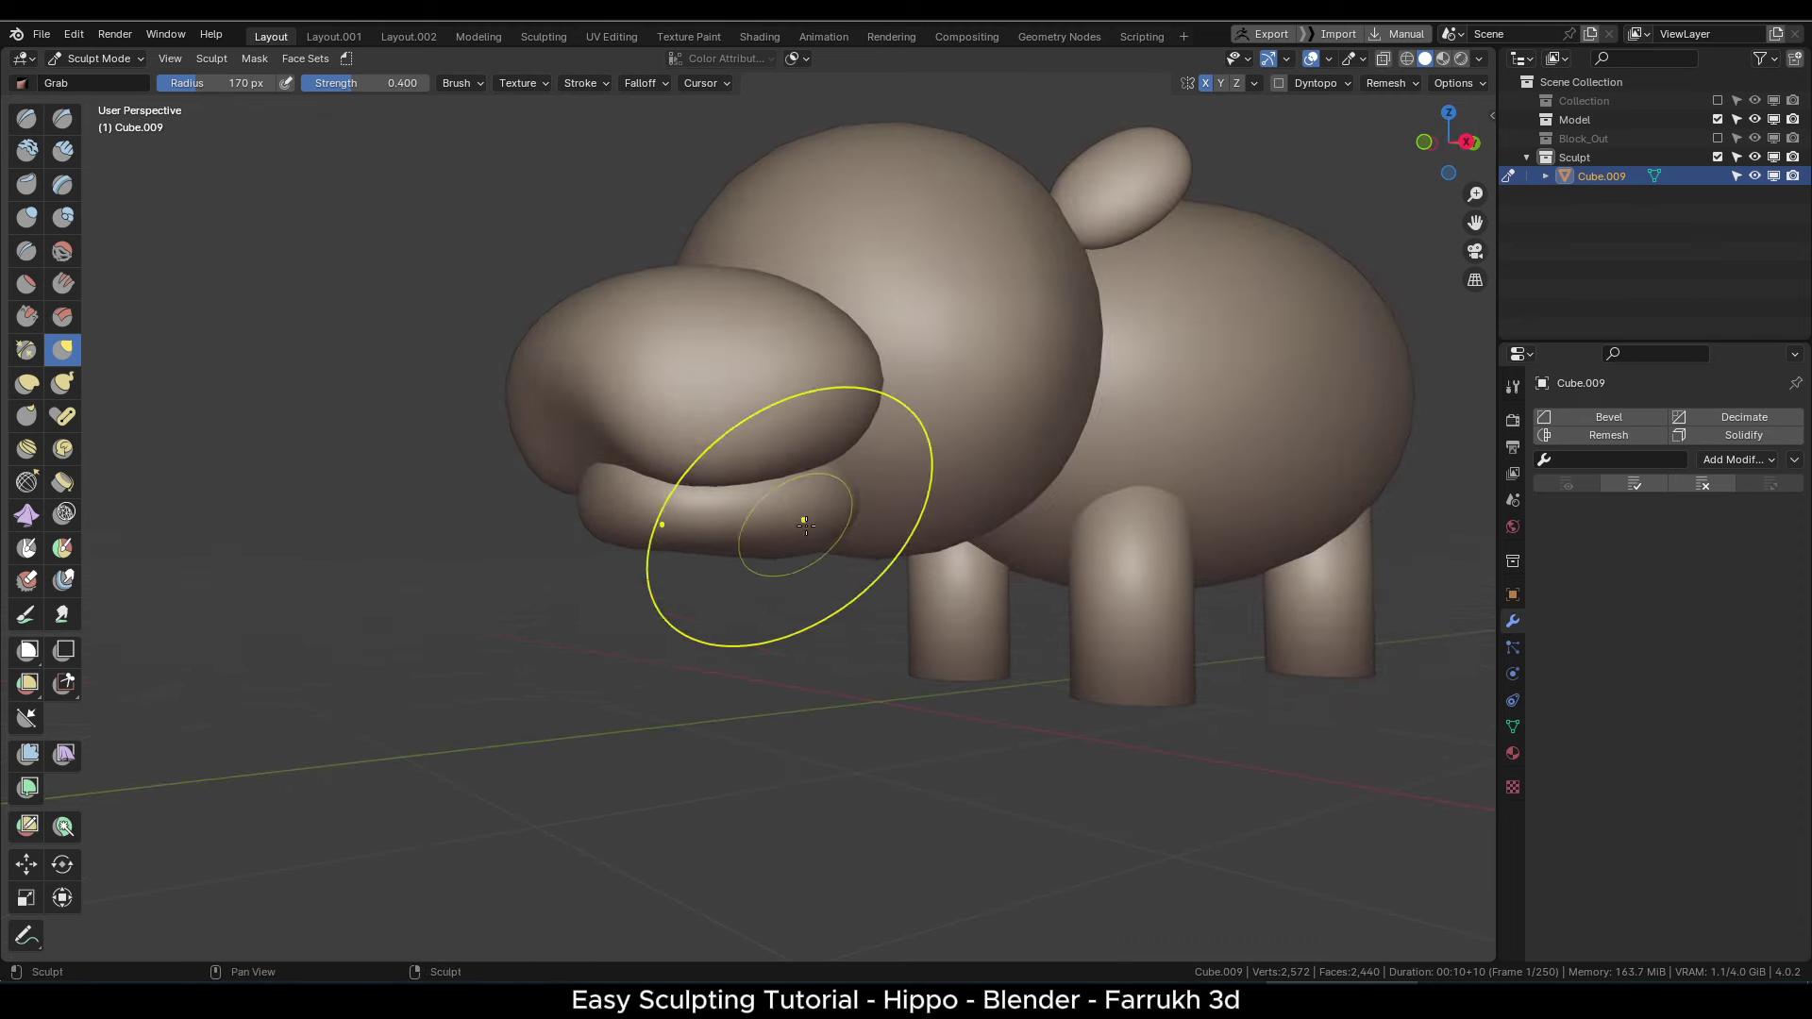
scroll(801, 518, "down", 1)
middle_click_drag(801, 518, 671, 581)
left_click_drag(869, 573, 887, 602, "alt")
- Enlarge the Grab brush to a 229 px radius and pull out the upper rump in a side view
middle_click_drag(972, 578, 704, 603)
key("f")
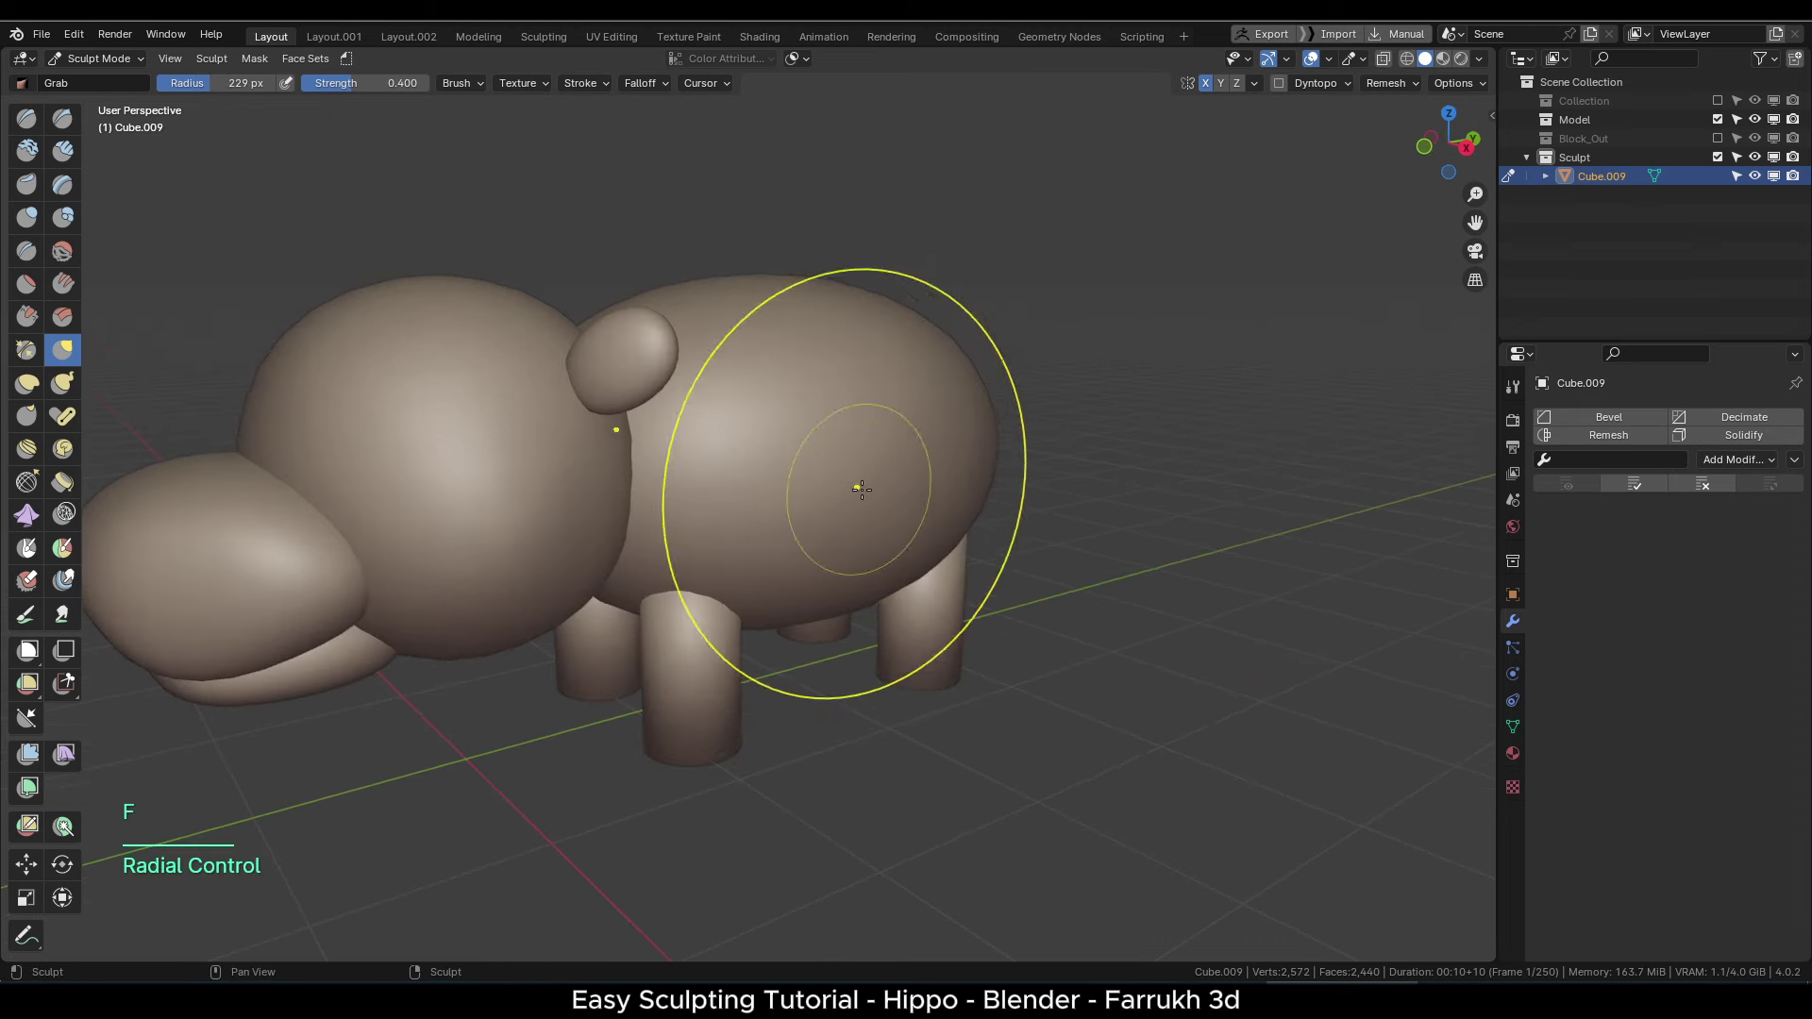
left_click(915, 525)
mouse_move(915, 525)
left_mouse_down("alt")
mouse_move(873, 494)
mouse_move(736, 547)
left_mouse_up("alt")
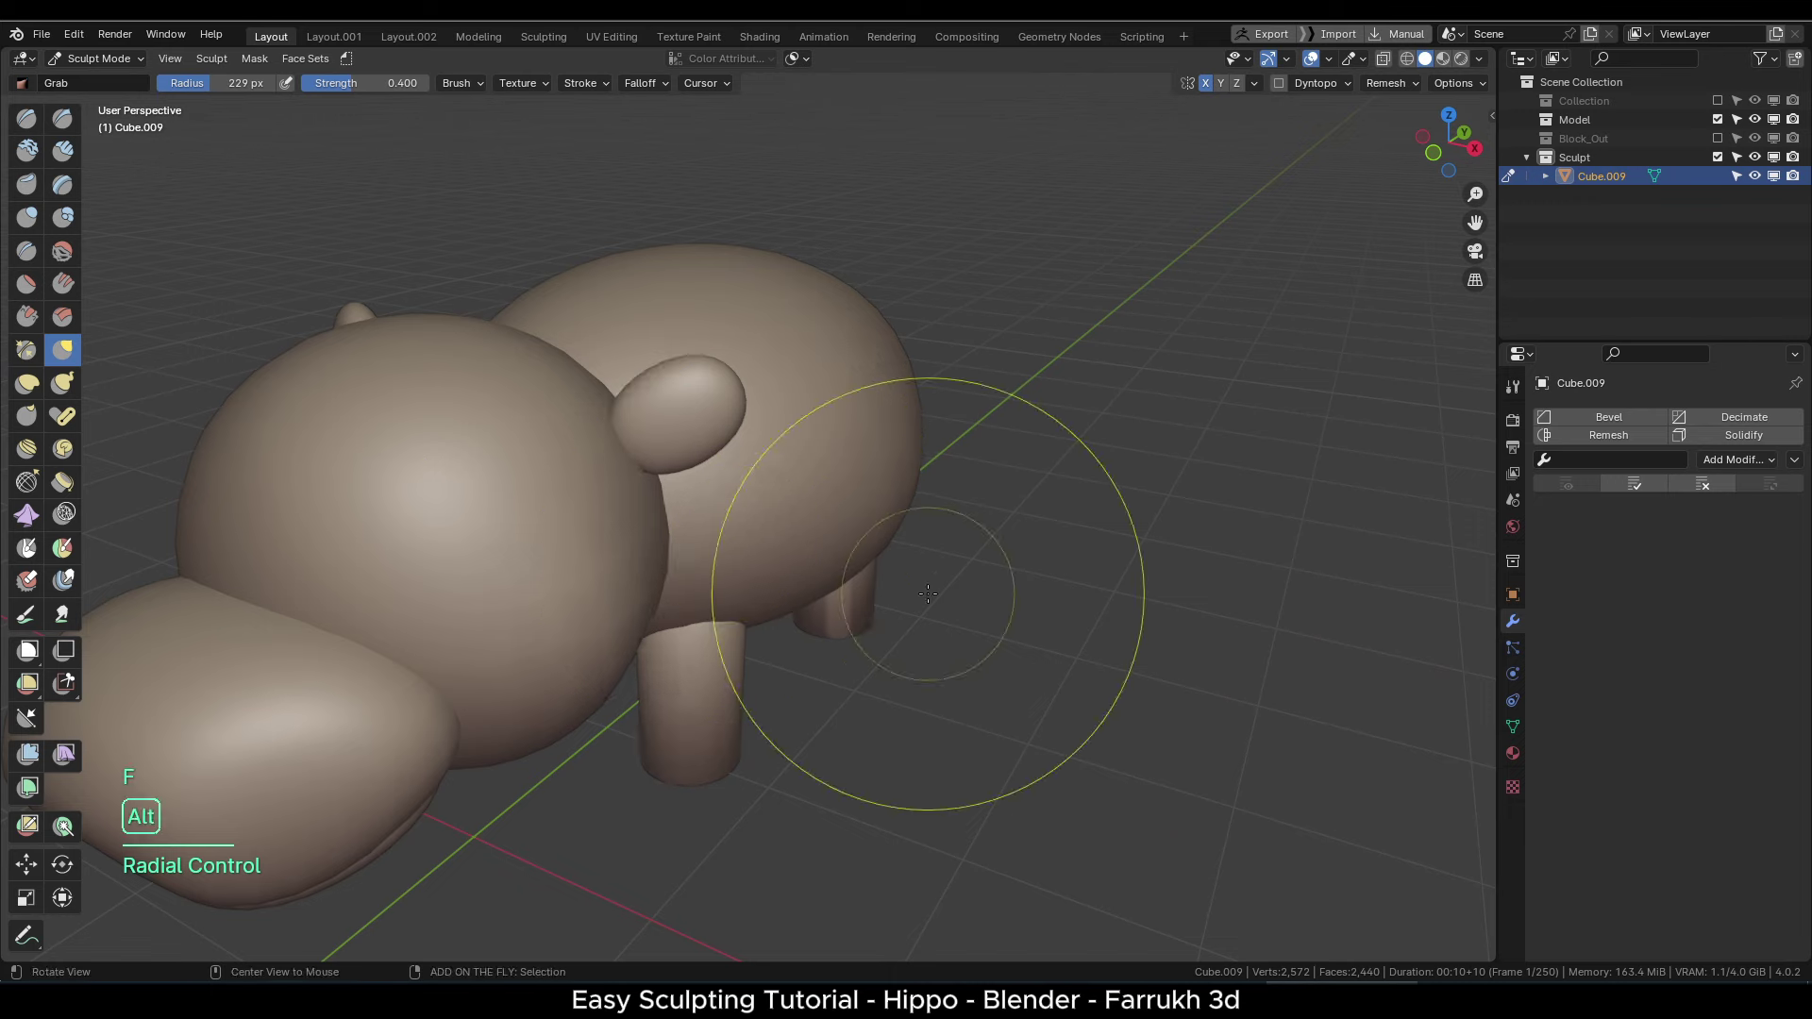
left_click_drag(981, 613, 886, 550, "alt")
middle_click_drag(886, 550, 713, 615)
left_click_drag(714, 616, 647, 562, "alt")
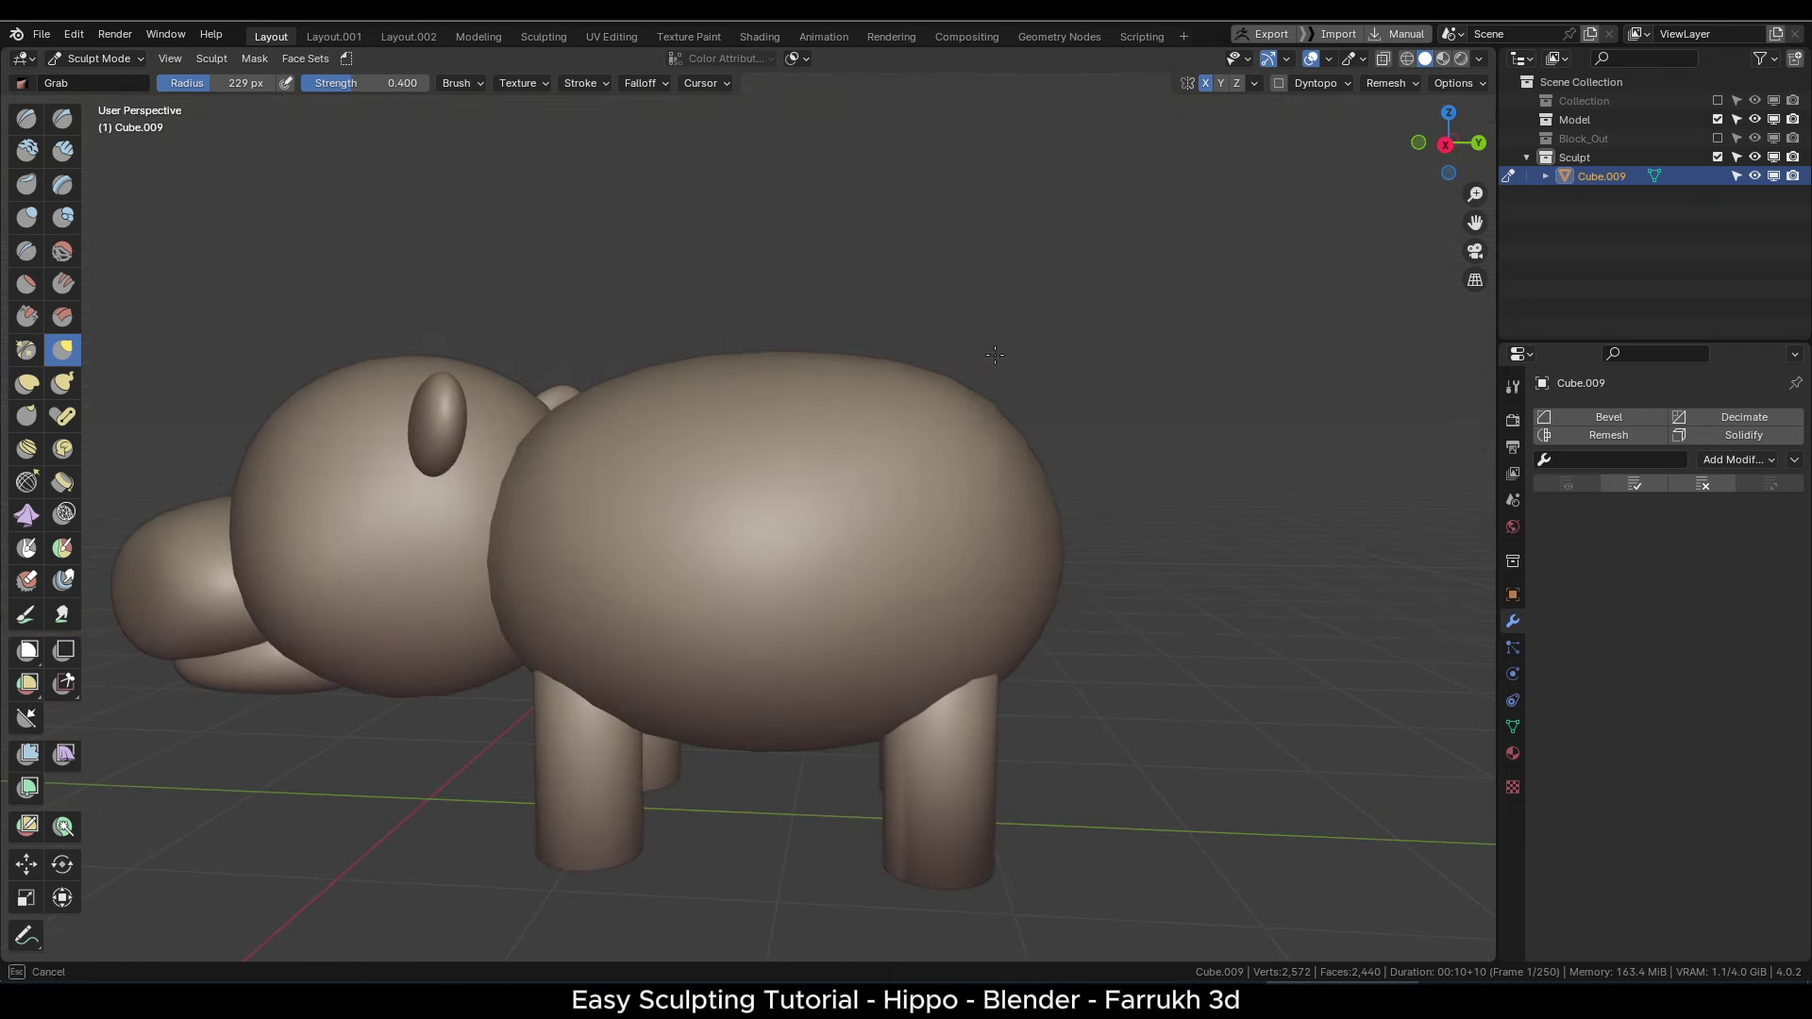
- Raise the hippo's back and reshape the rump from the side with a 300 px Grab brush
key("f")
left_click(978, 424)
mouse_move(978, 425)
left_mouse_down()
mouse_move(1082, 356)
mouse_move(1026, 364)
left_mouse_up()
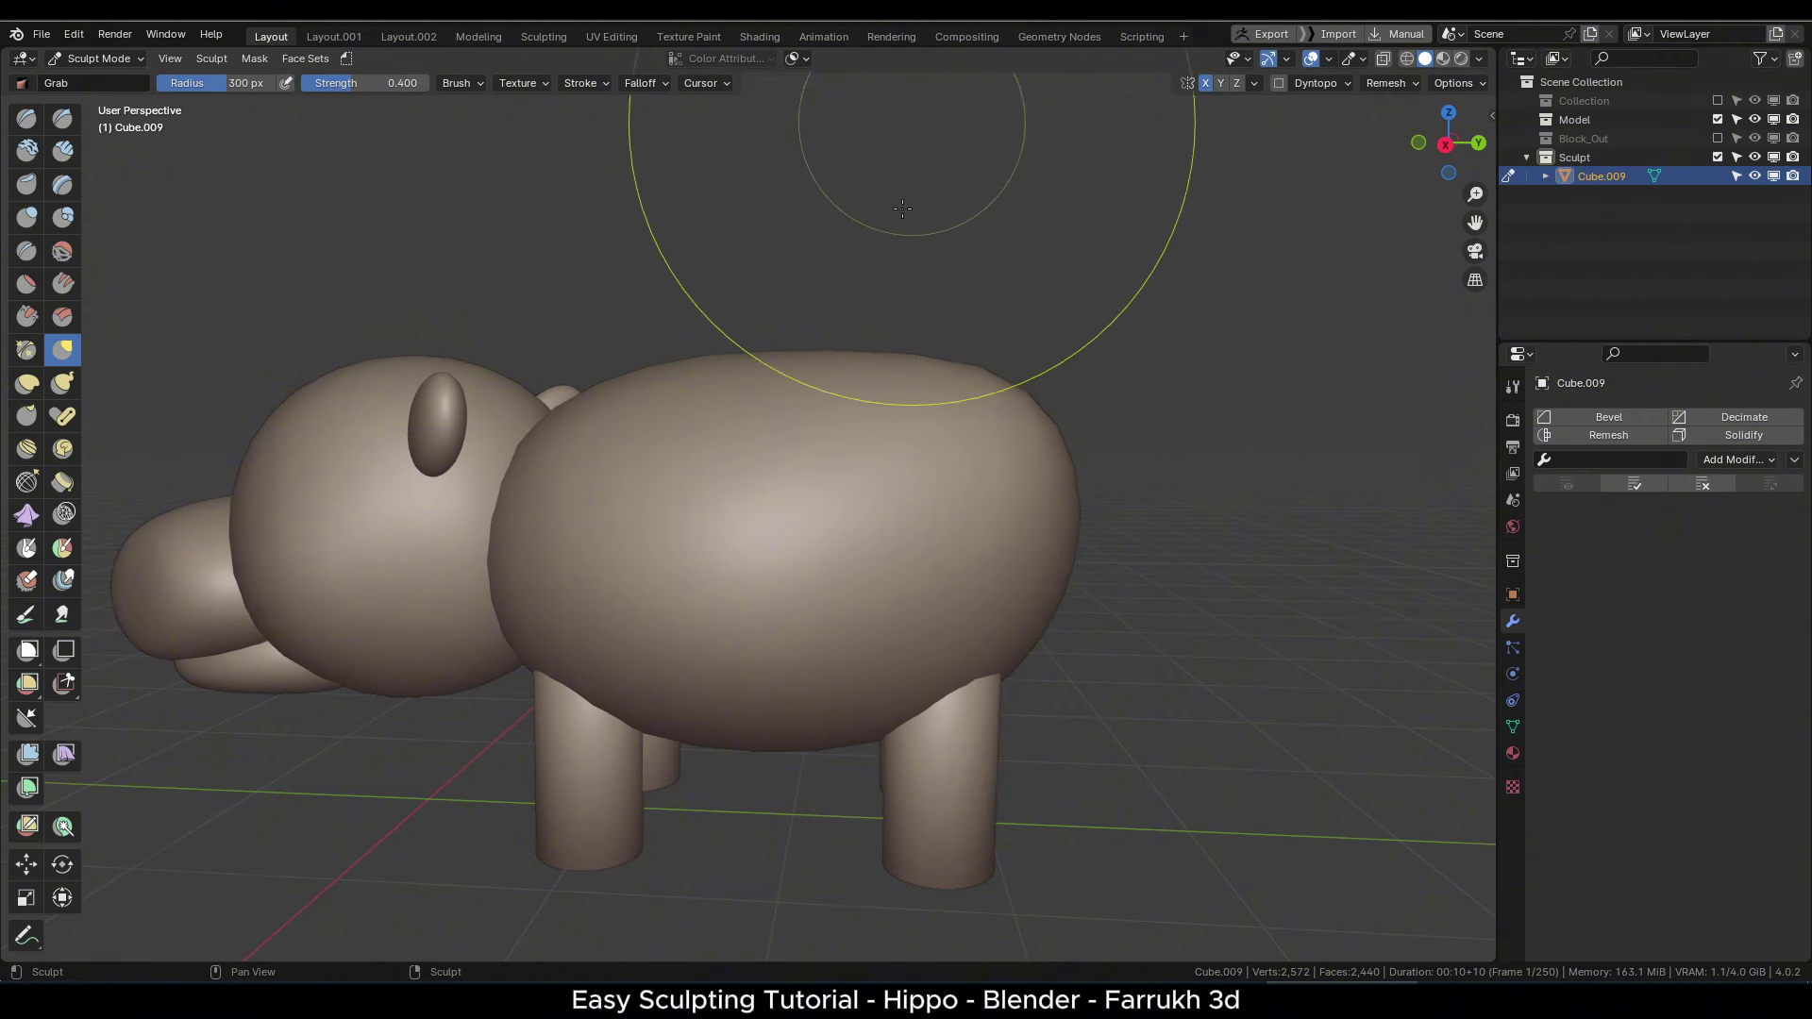
left_click_drag(840, 366, 834, 257)
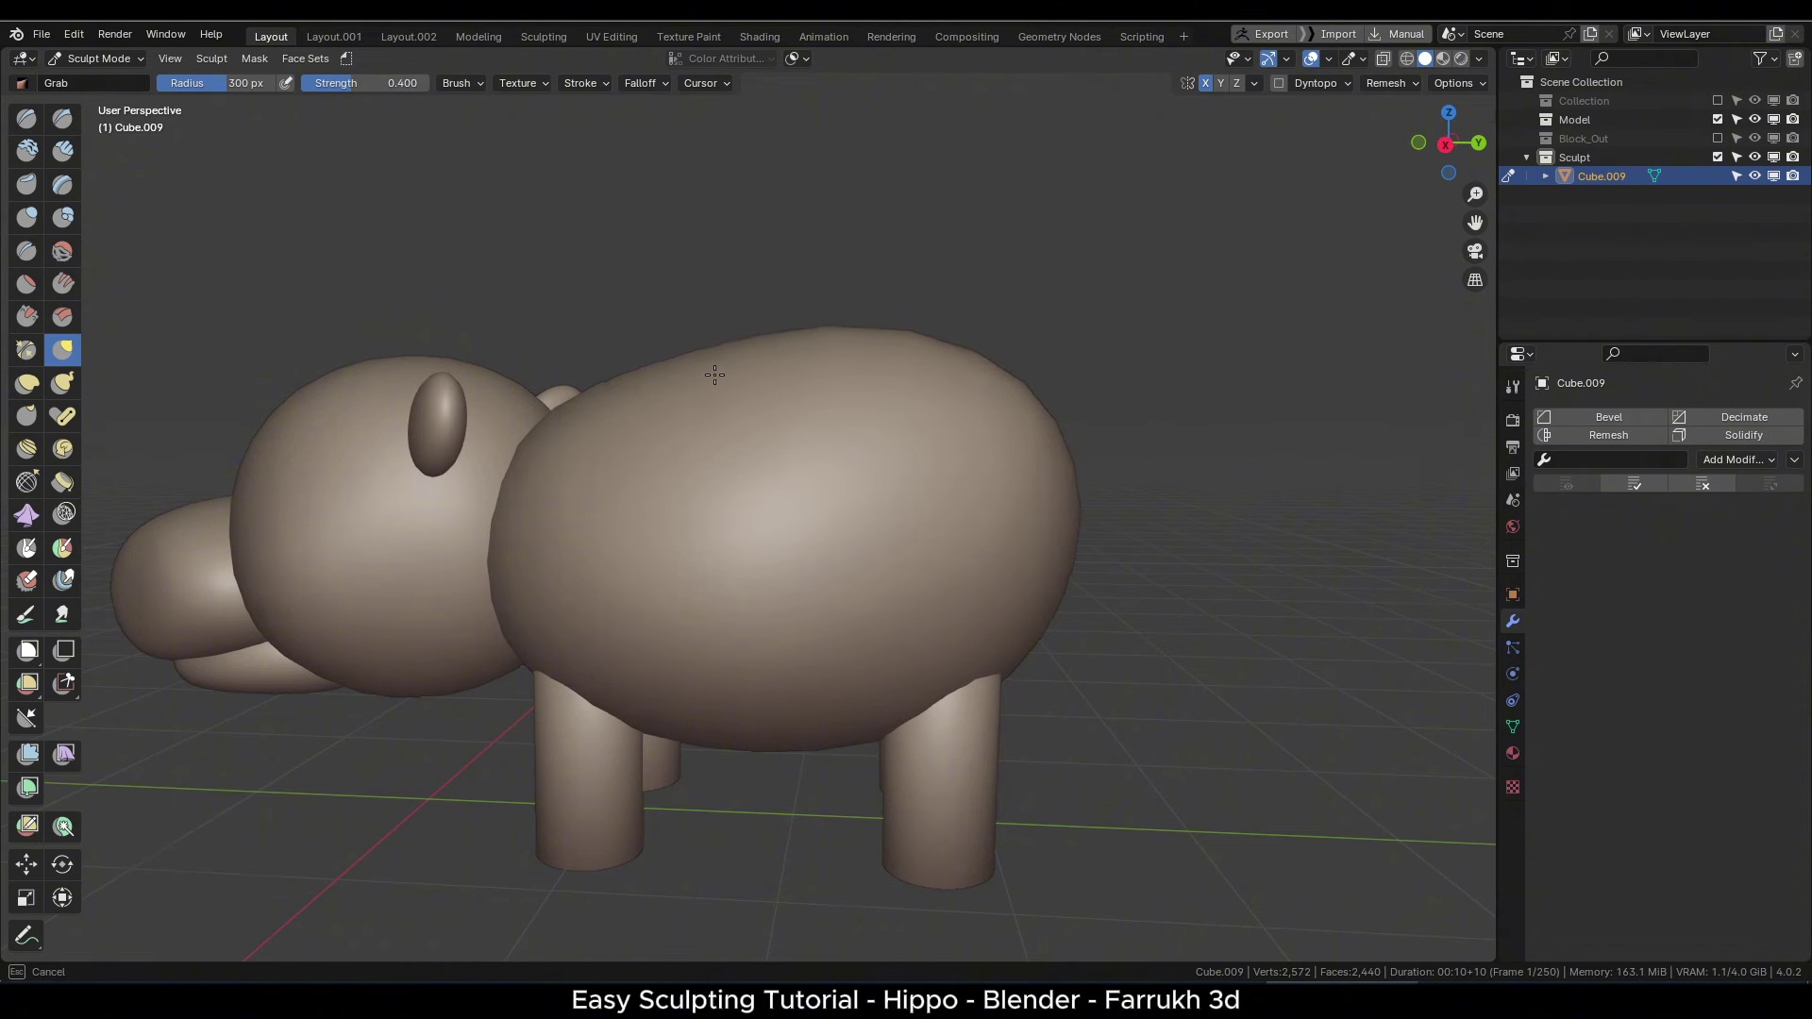
mouse_move(1041, 590)
left_mouse_down()
mouse_move(1062, 657)
mouse_move(996, 664)
left_mouse_up()
scroll(877, 551, "down", 2)
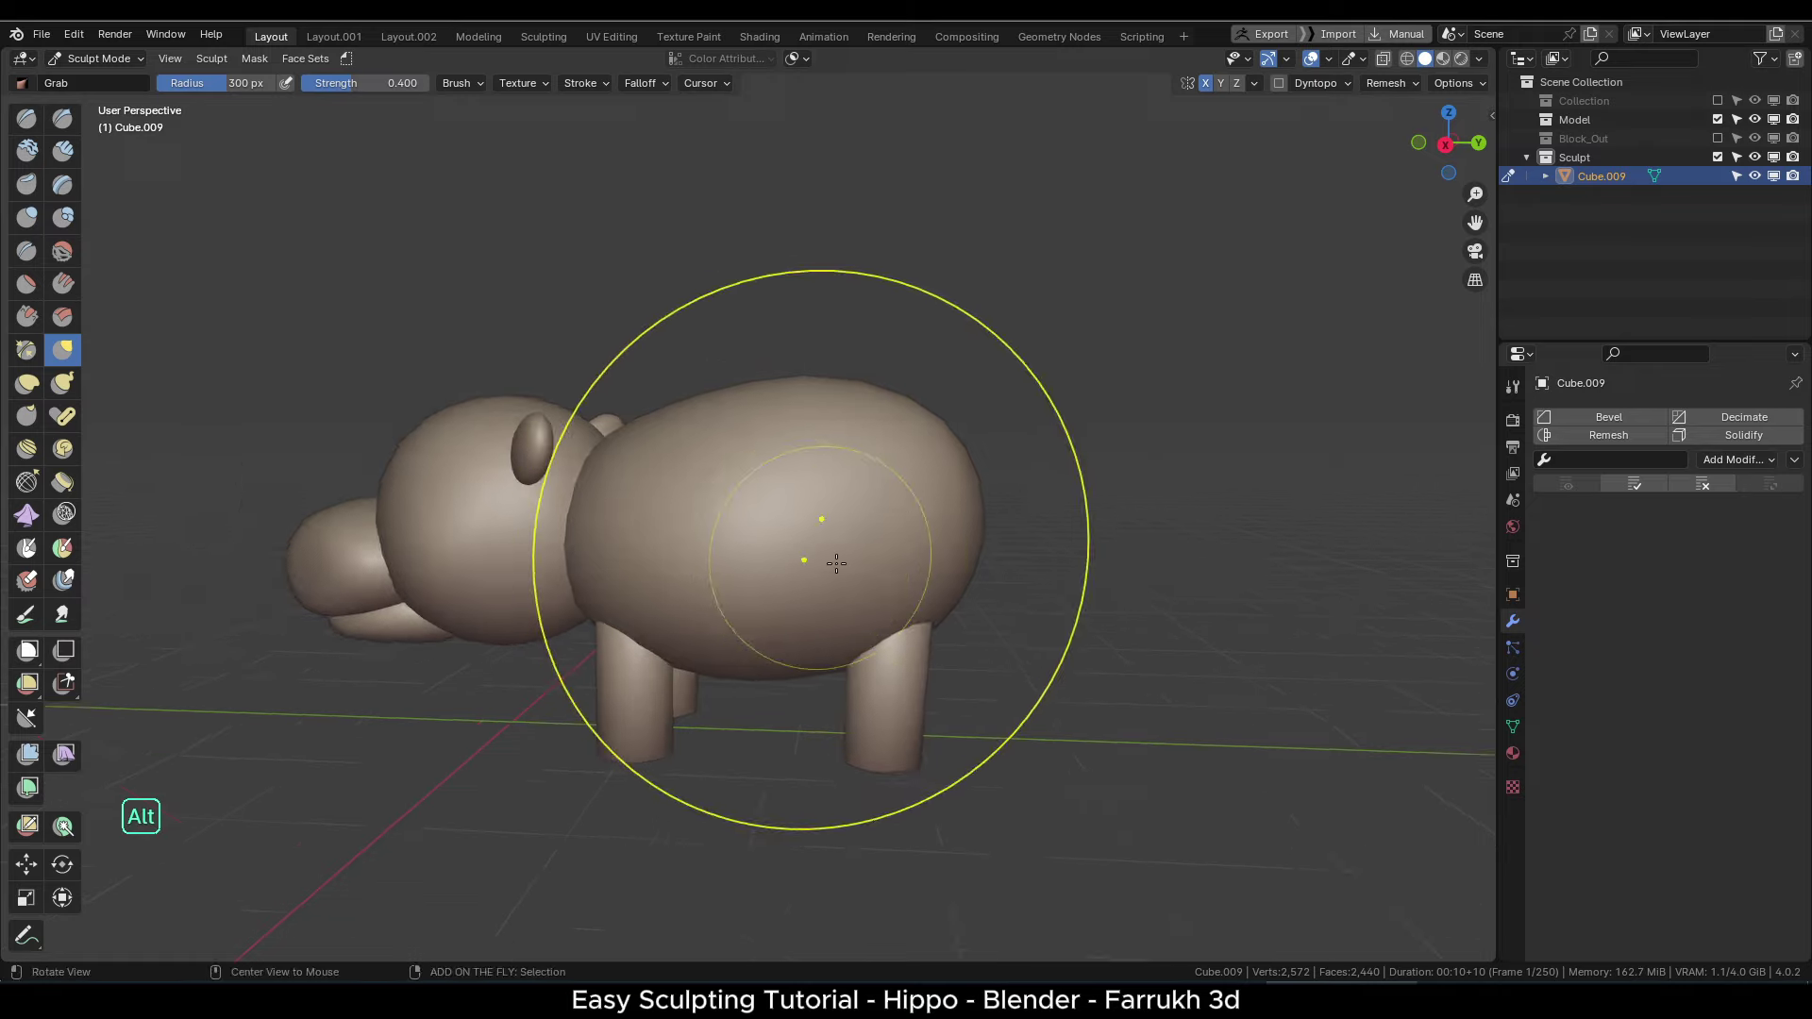
- Resize the Grab brush and pull the rear end of the body backward from above
mouse_move(834, 561)
left_mouse_down("alt")
mouse_move(931, 654)
mouse_move(989, 534)
left_mouse_up("alt")
key("f")
left_click(871, 558)
scroll(963, 522, "down", 3)
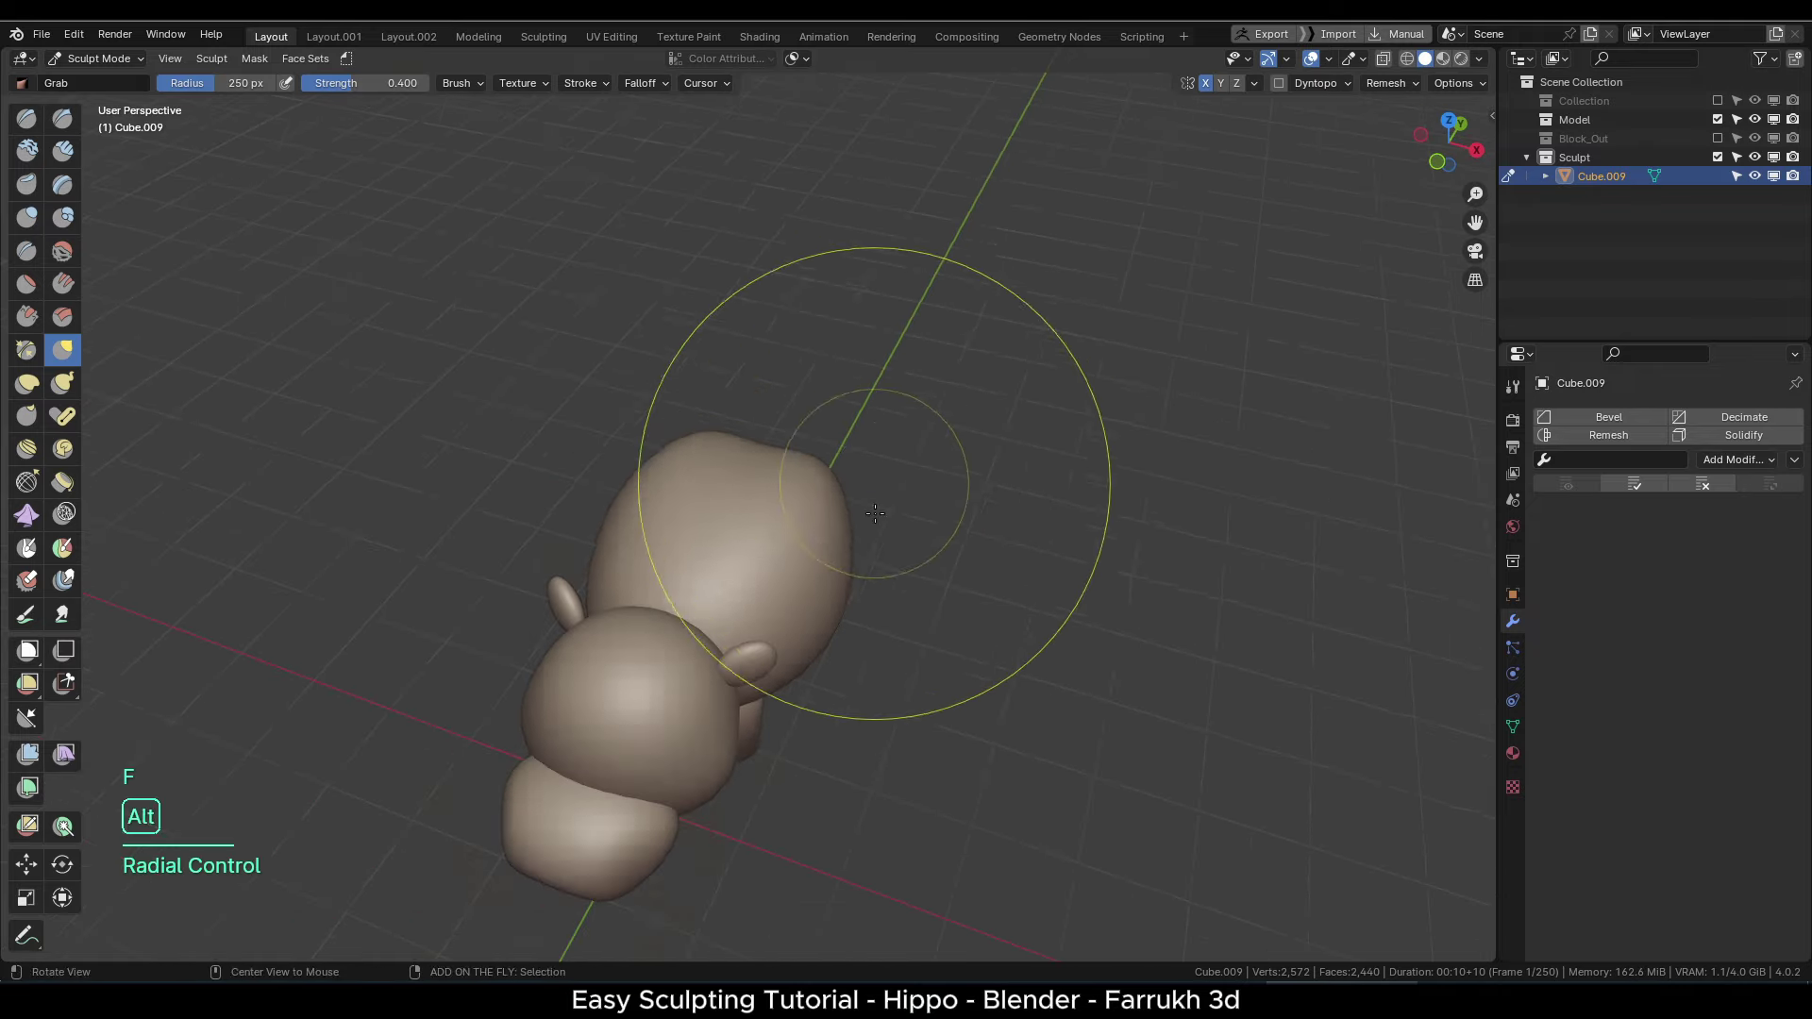
left_click_drag(873, 481, 898, 552, "alt")
key("f")
left_click(658, 462)
left_click_drag(714, 467, 756, 402)
- Pull the front corners of the muzzle outward from above with a 124 px Grab brush
middle_click_drag(750, 566, 748, 393)
key("f")
left_click(825, 732)
middle_click_drag(698, 745, 732, 619)
scroll(730, 651, "up", 4)
key("f")
left_click(727, 724)
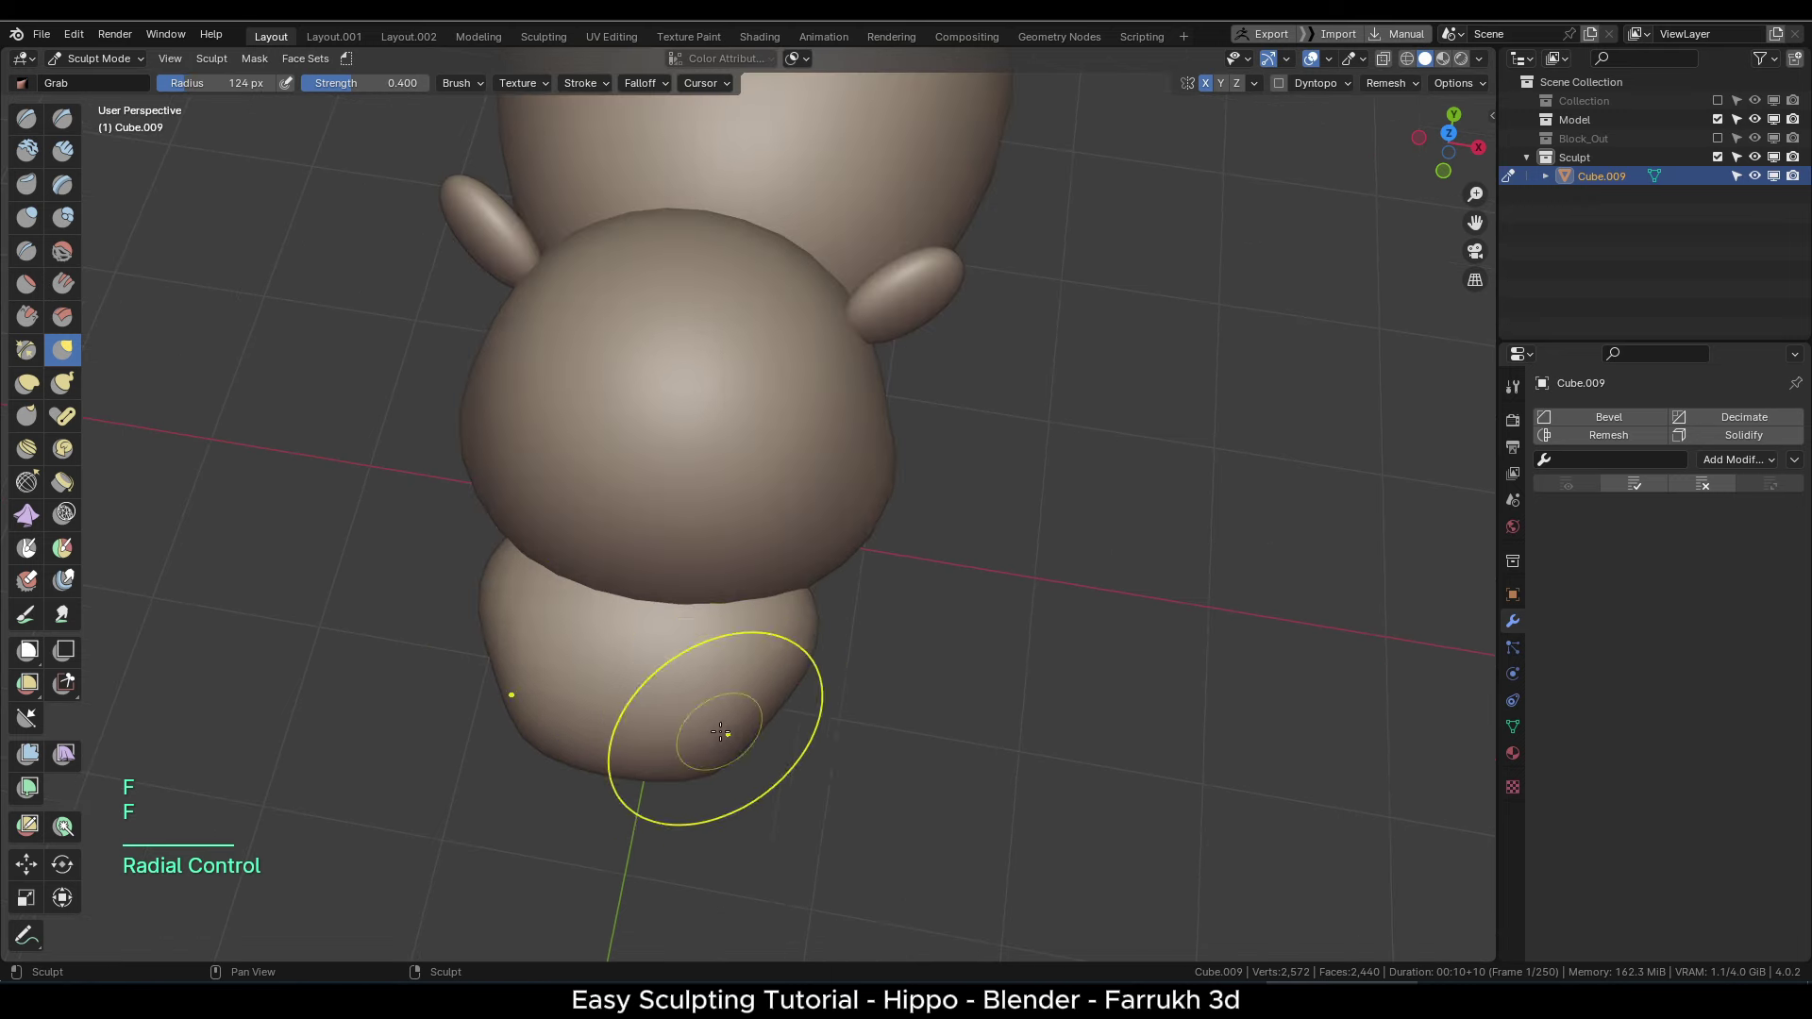
left_click_drag(723, 733, 756, 756)
- Adjust the sides of the muzzle and head slightly inward with a resized Grab brush
key("f")
left_click(933, 678)
left_click_drag(791, 645, 783, 641)
mouse_move(774, 643)
left_mouse_down()
mouse_move(789, 660)
mouse_move(727, 580)
mouse_move(660, 571)
left_mouse_up()
scroll(835, 669, "down", 2)
scroll(811, 424, "up", 2)
key("f")
left_click(920, 389)
mouse_move(813, 379)
left_mouse_down()
mouse_move(842, 374)
mouse_move(795, 354)
left_mouse_up()
- Pull the front of the body slightly toward the head in a side view with a 196 px Grab brush
middle_click_drag(776, 564, 748, 506)
key("f")
left_click(813, 510)
left_click_drag(868, 479, 853, 481)
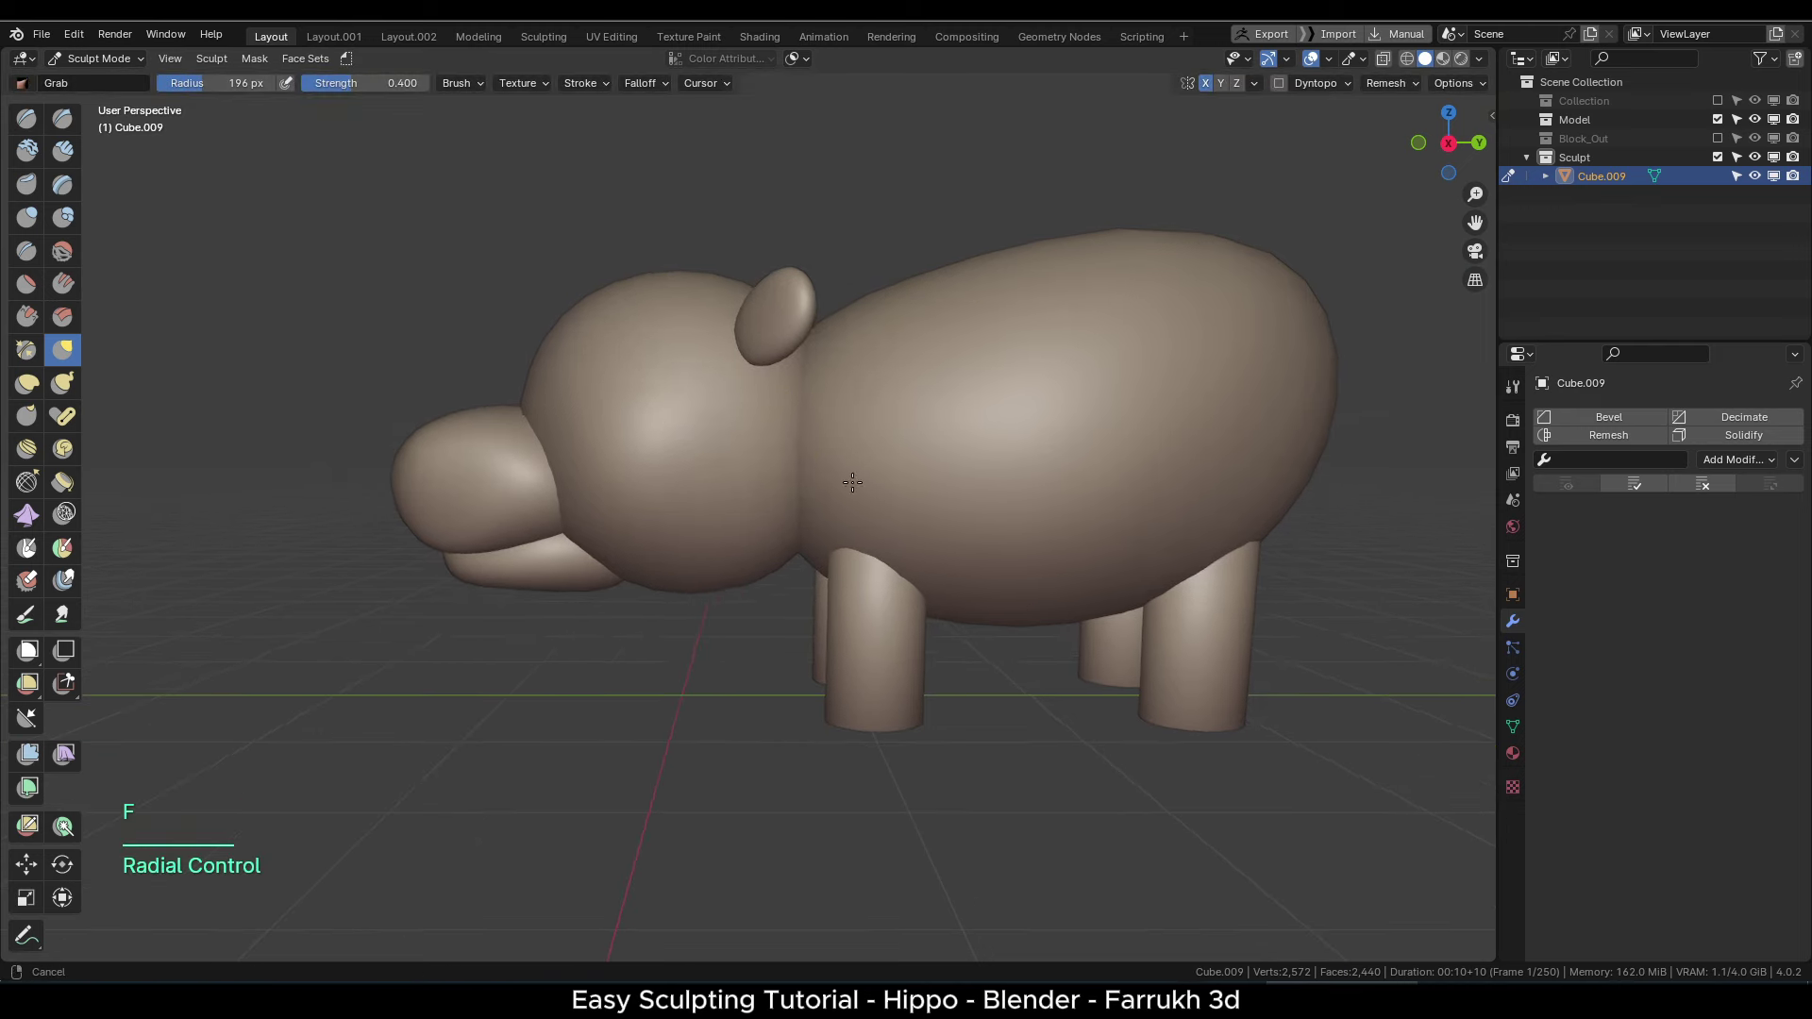
- Refine the curve of the hippo's upper back with a 171 px Grab brush
middle_click_drag(1019, 410, 883, 448)
key("f")
left_click(905, 453)
left_click_drag(905, 453, 686, 319, "alt")
mouse_move(1173, 707)
left_mouse_down("alt")
mouse_move(971, 667)
mouse_move(1078, 694)
left_mouse_up("alt")
mouse_move(978, 736)
left_mouse_down("alt")
mouse_move(1059, 749)
mouse_move(992, 798)
mouse_move(911, 750)
left_mouse_up("alt")
key("f")
left_click(868, 339)
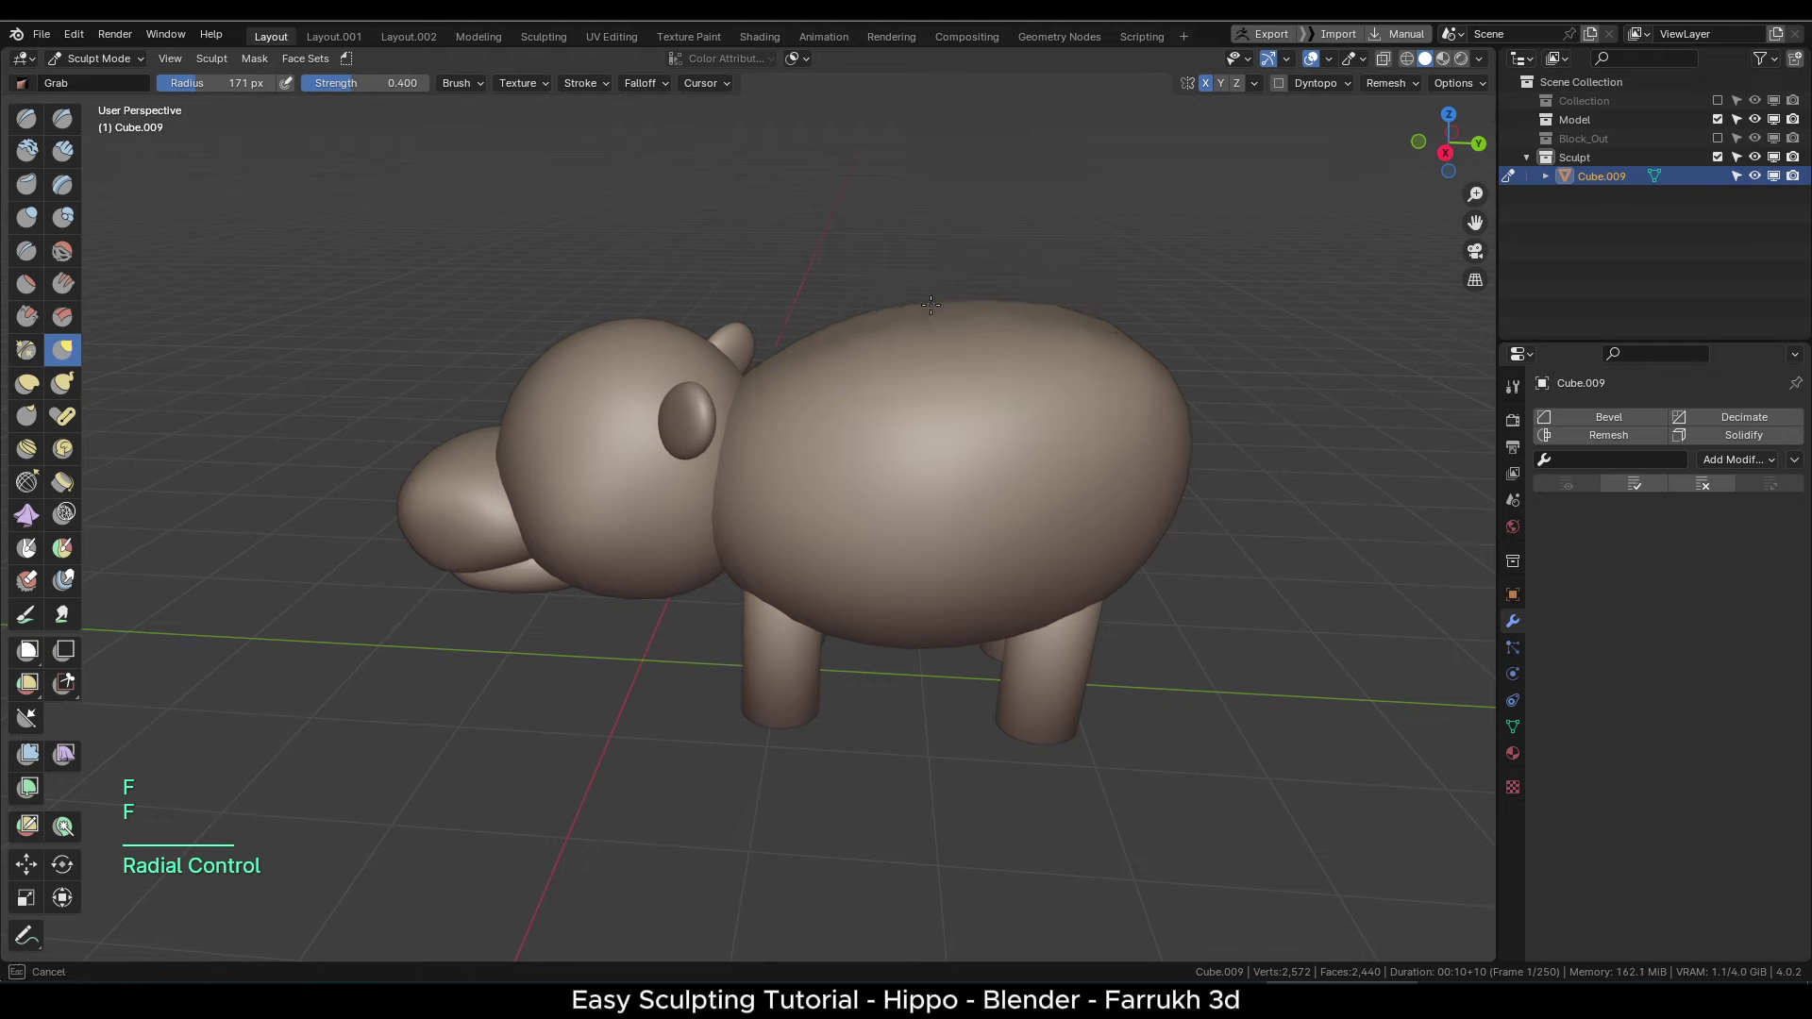
left_click_drag(912, 546, 942, 598, "alt")
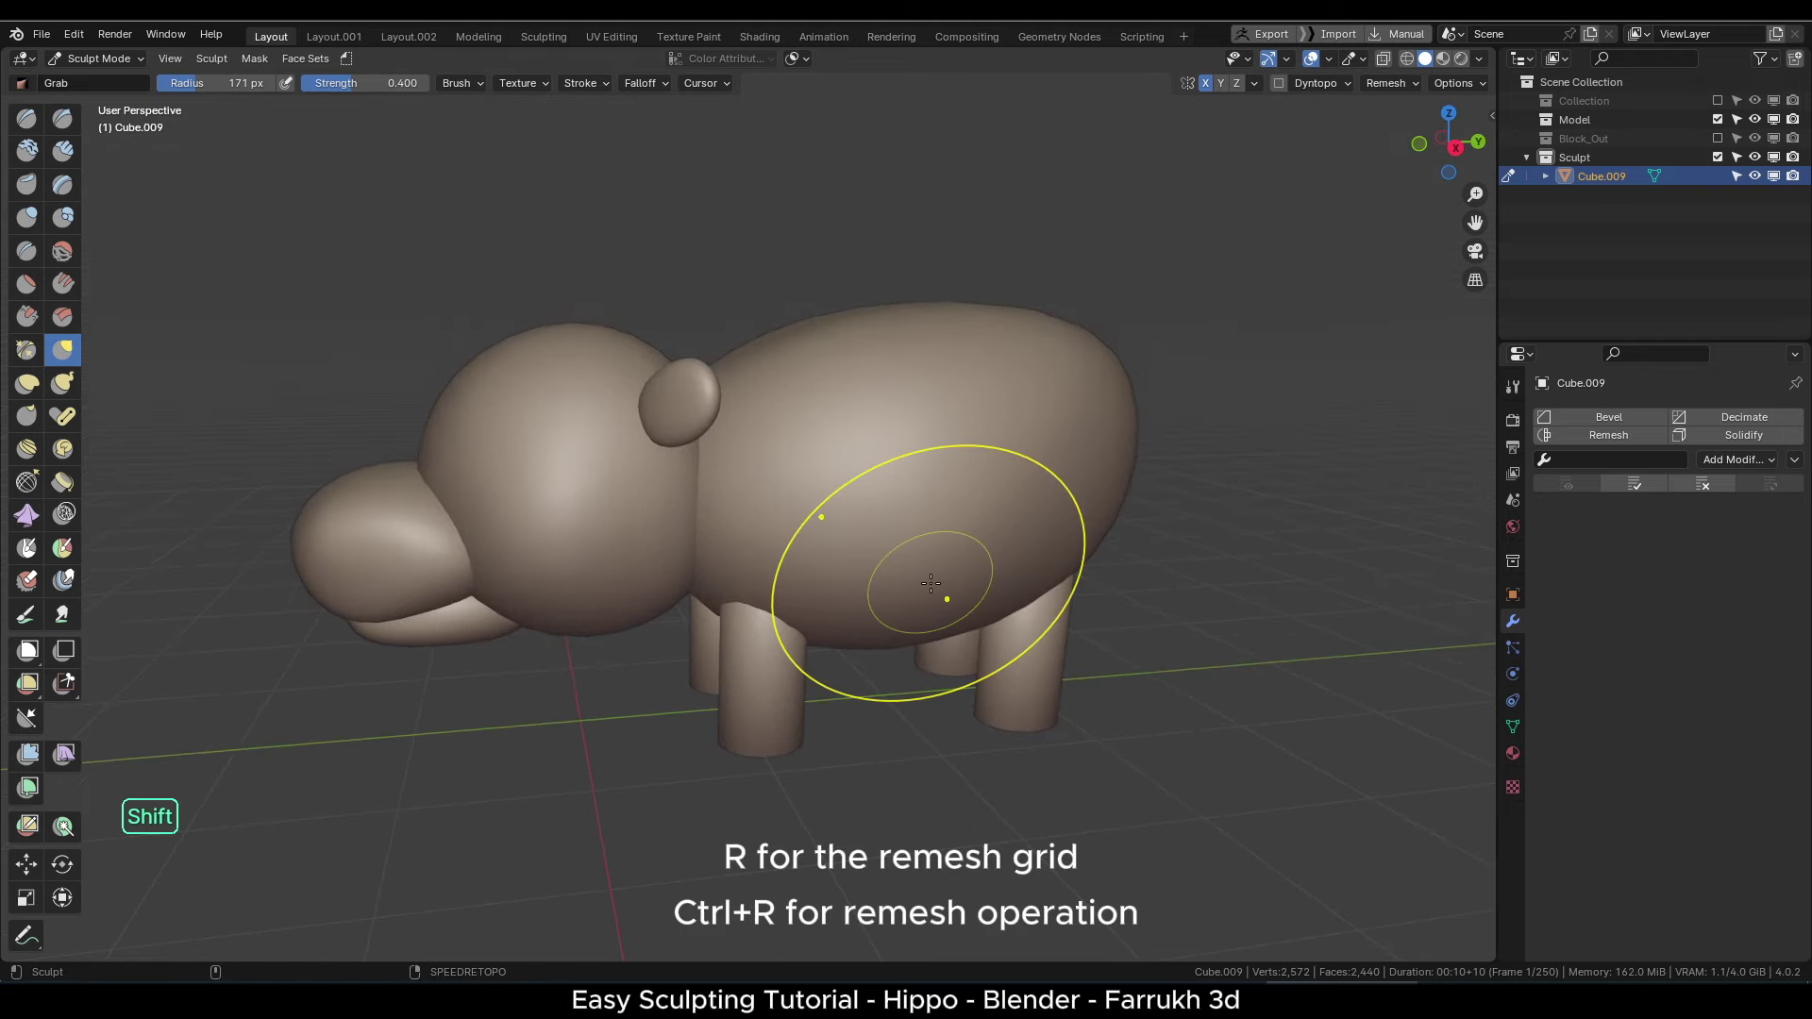
- Adjust the remesh voxel size on the grid and voxel-remesh the hippo into one continuous mesh
key("shift+r")
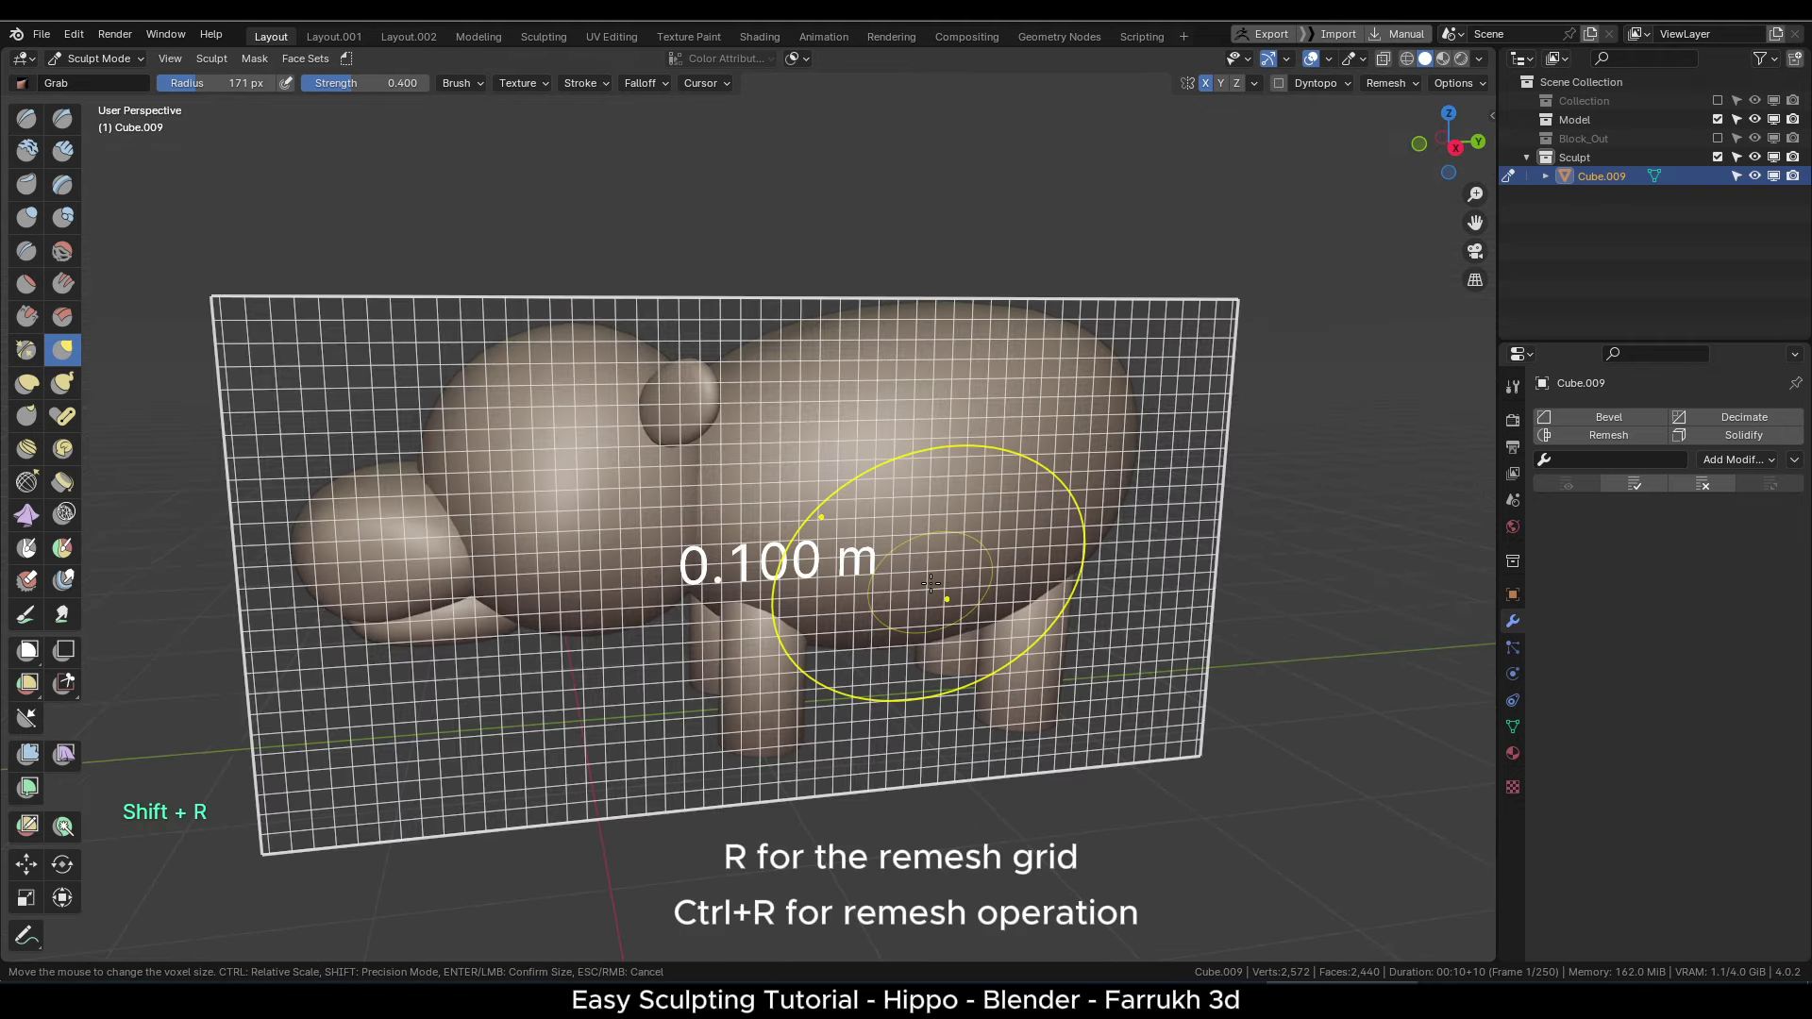
left_click(541, 591)
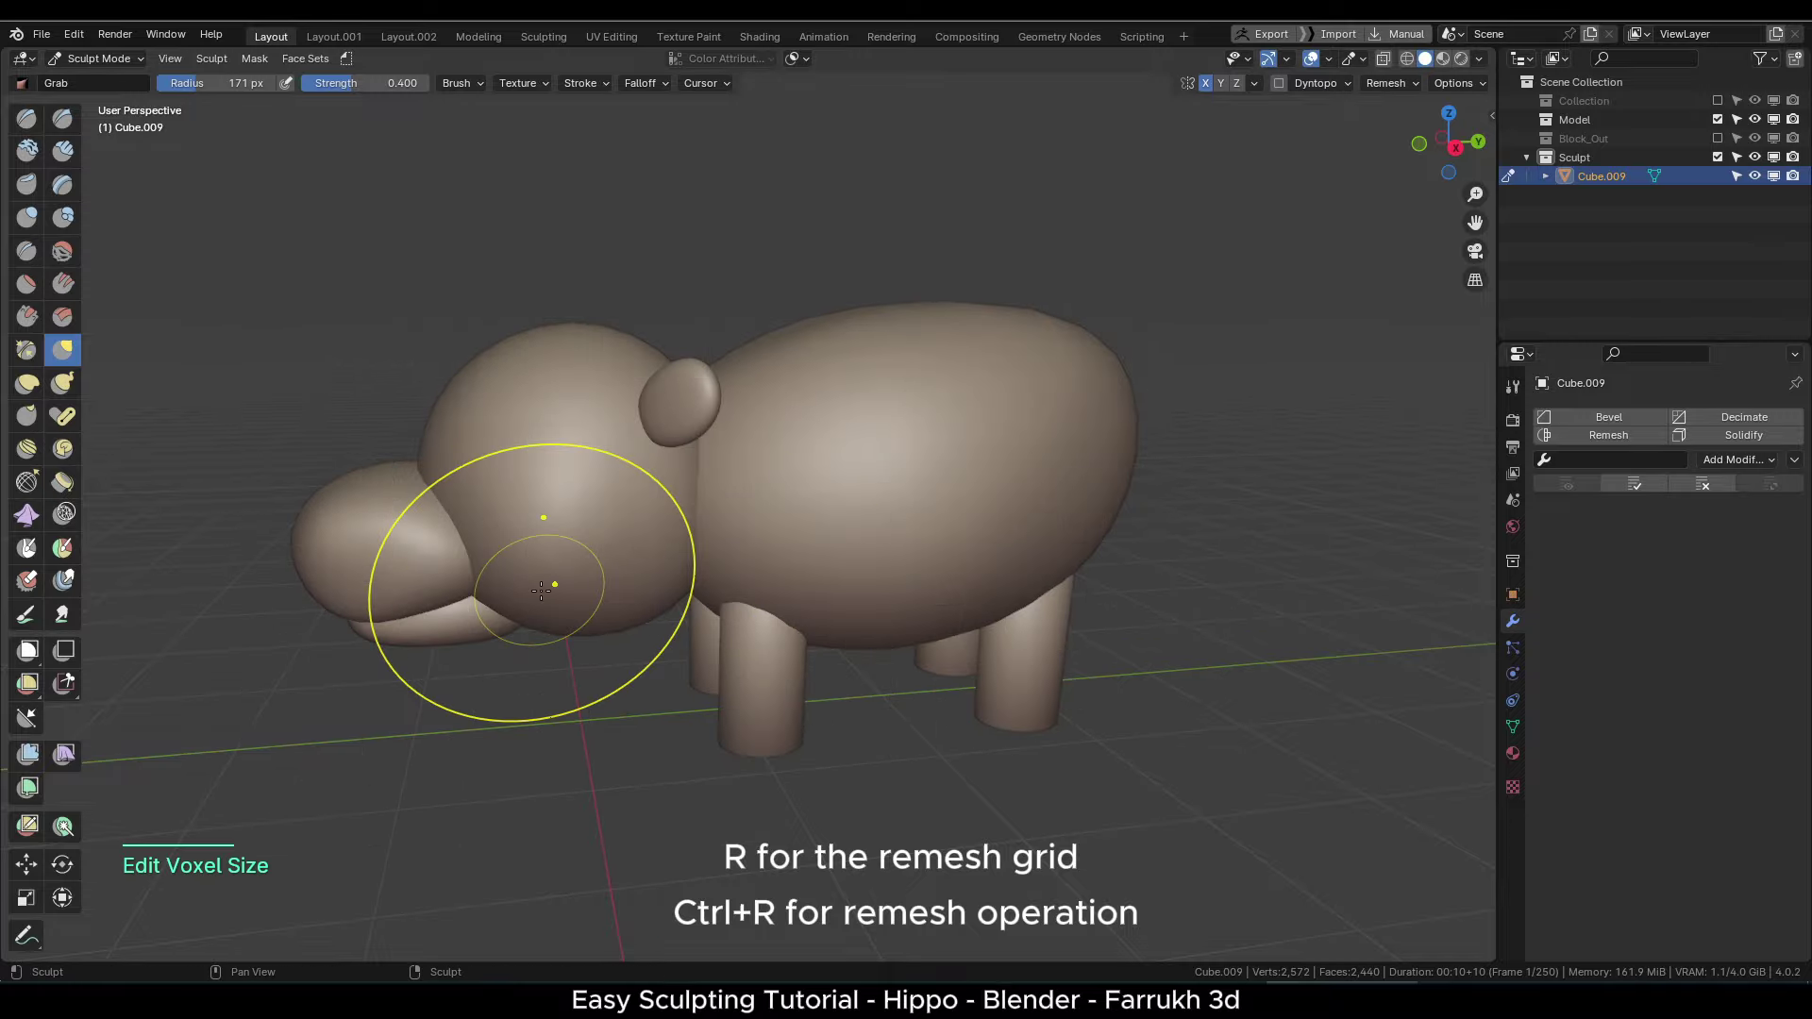
key("ctrl+r")
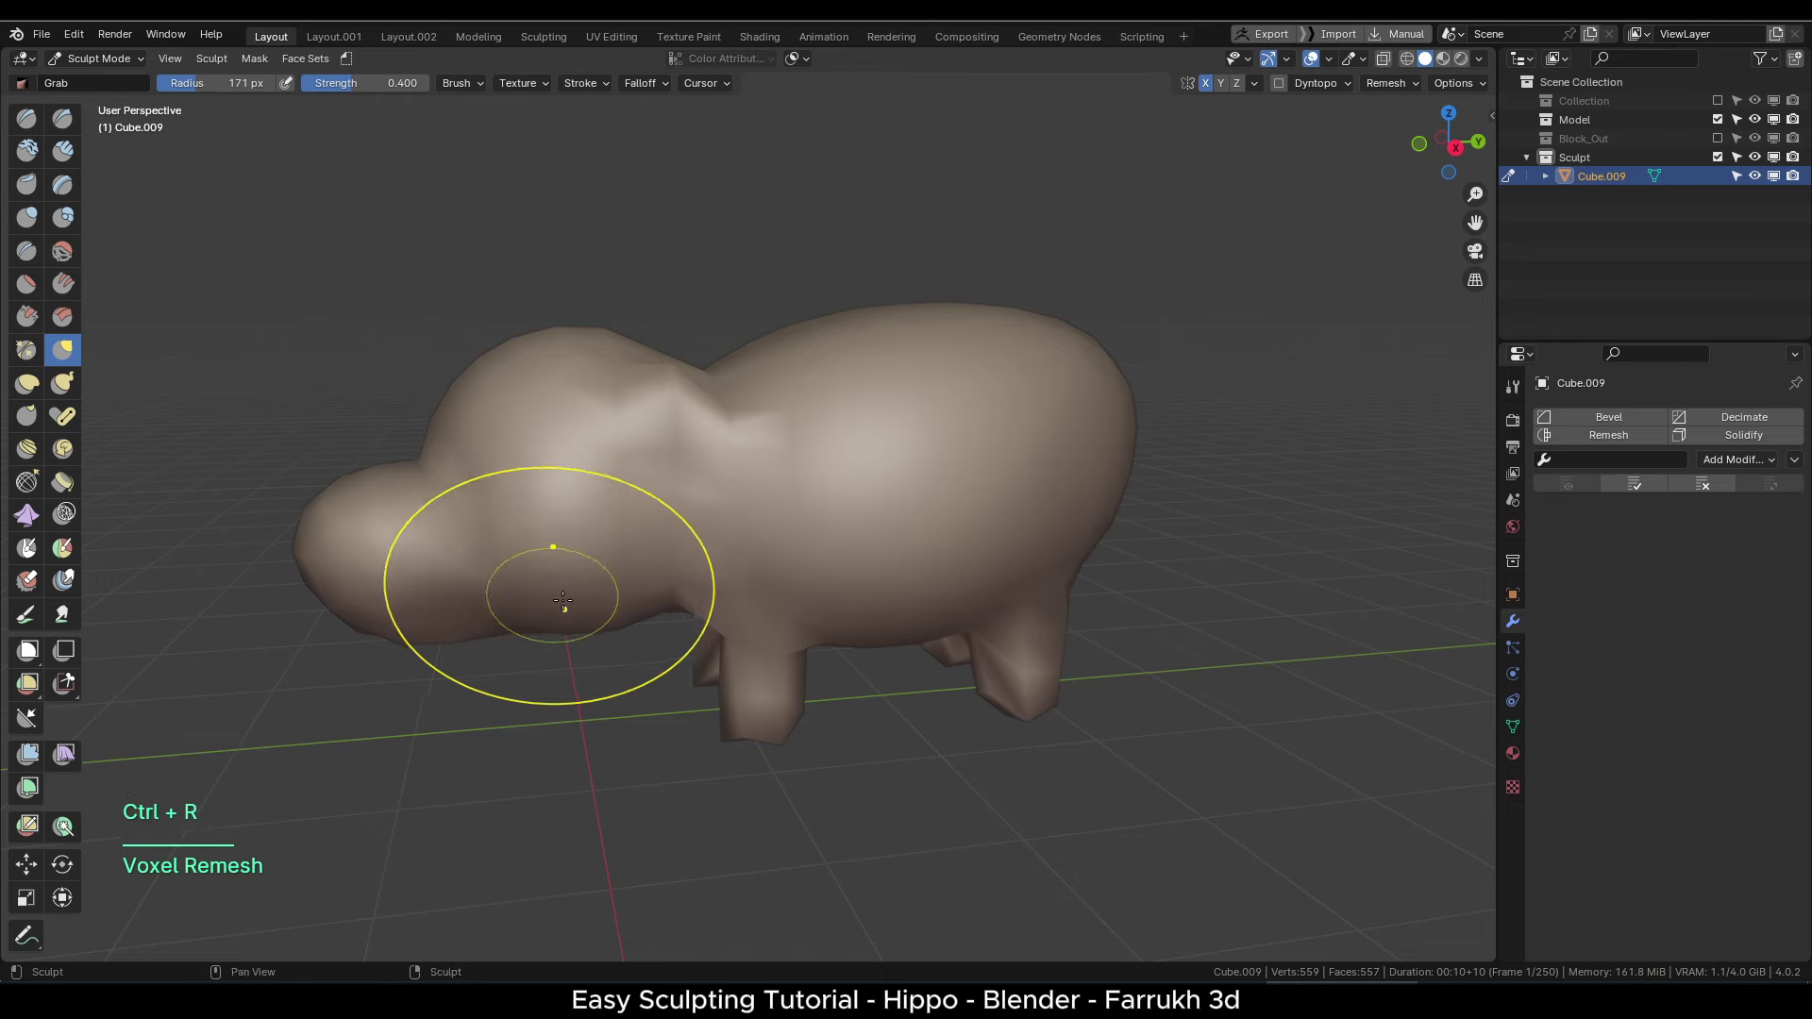
left_click_drag(534, 586, 642, 655, "alt")
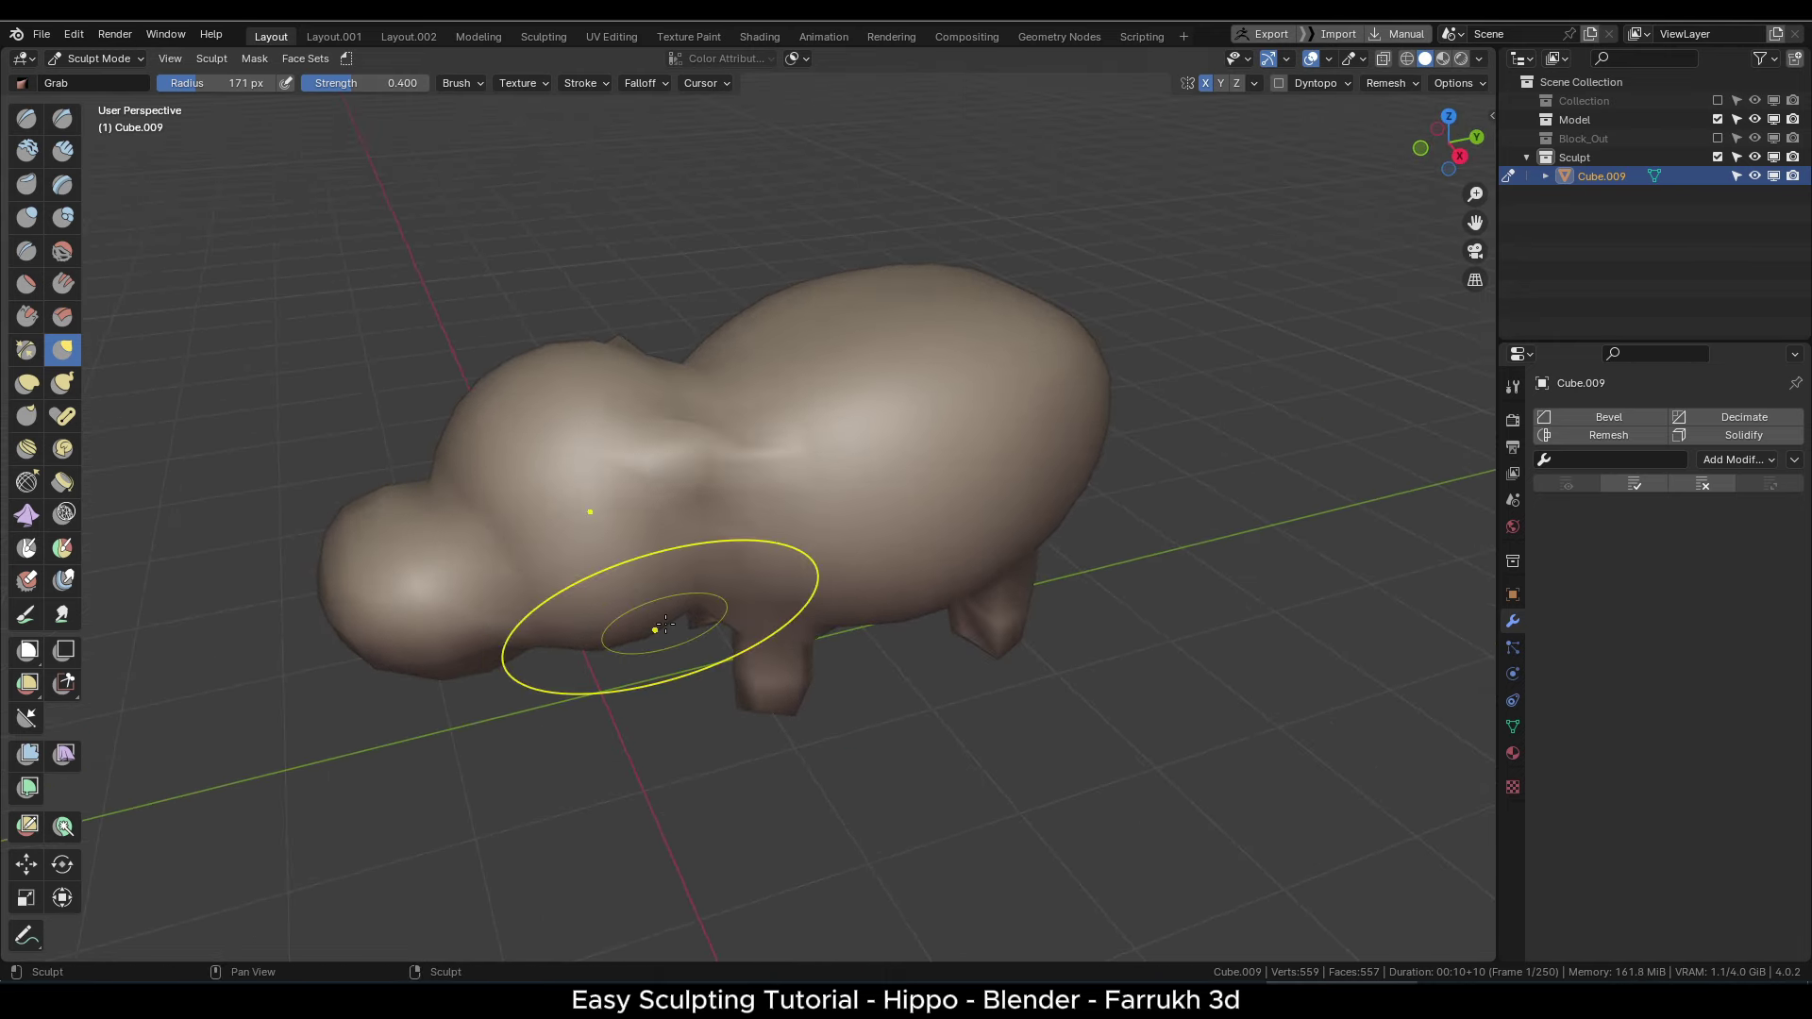
- Undo the coarse voxel remesh, reduce the voxel size to about 0.05 m and remesh the hippo again
key("ctrl+z")
left_click_drag(763, 661, 826, 626, "alt")
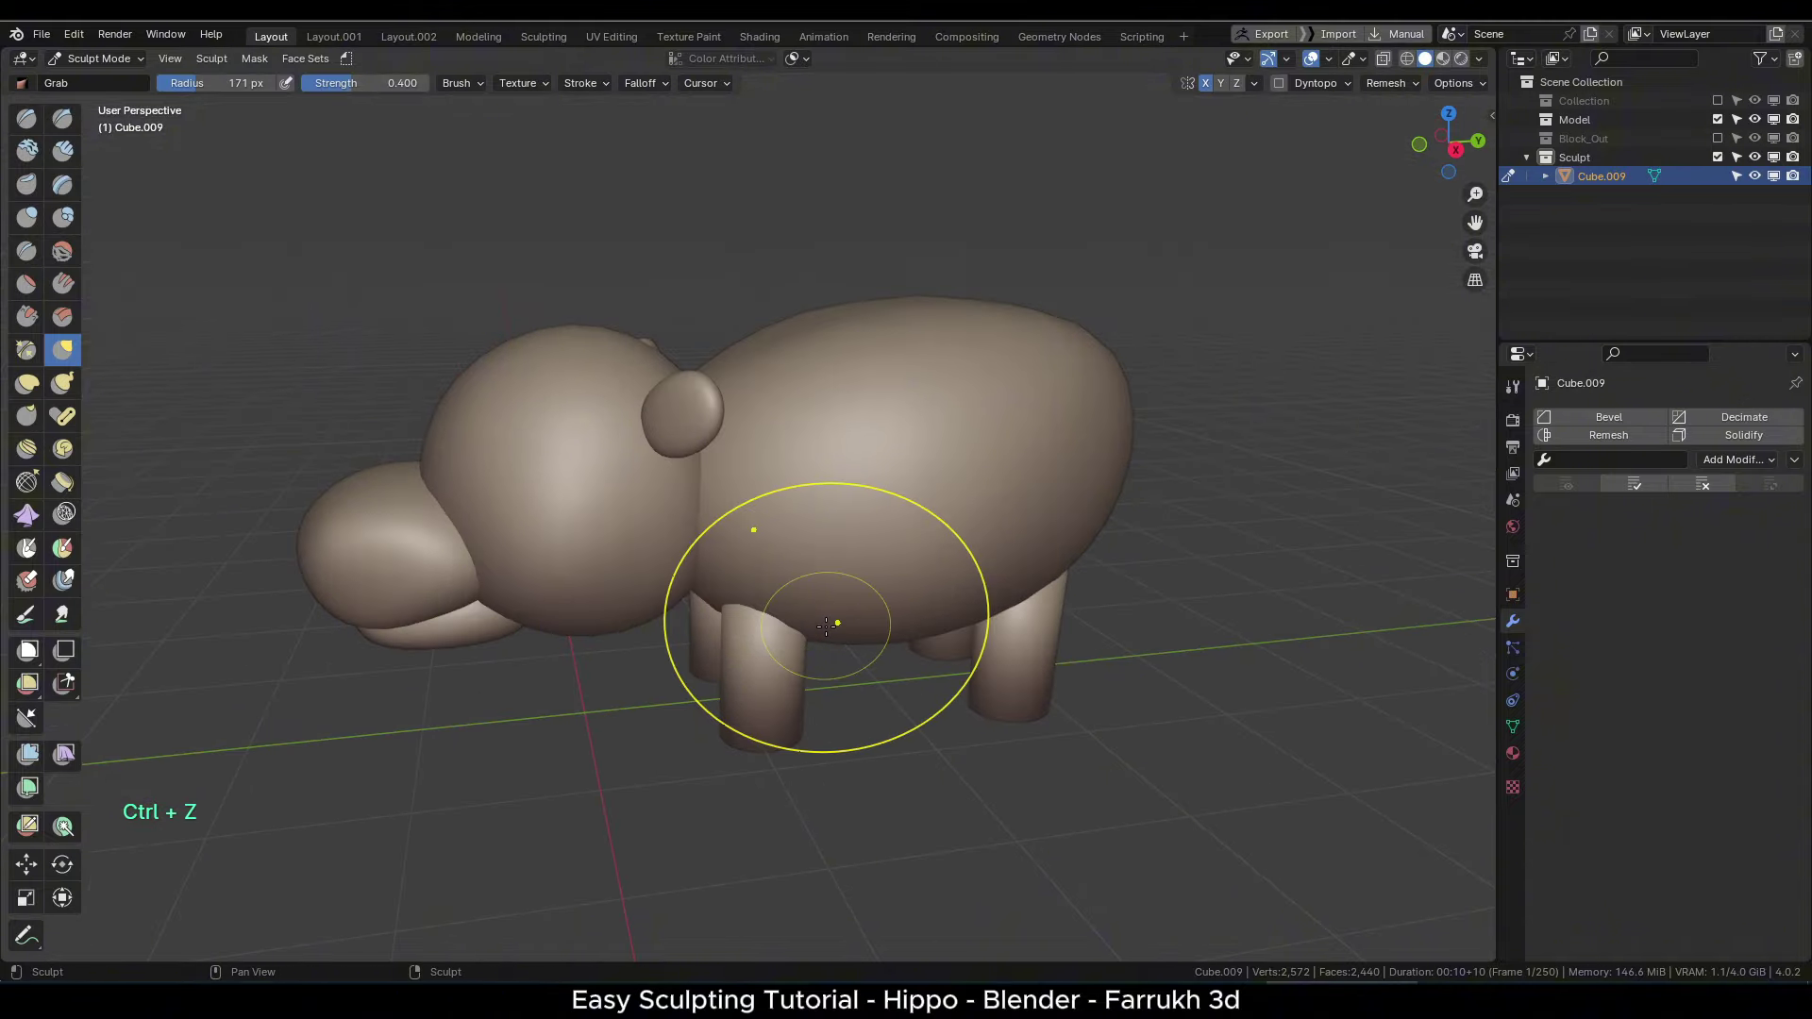
key("shift+r")
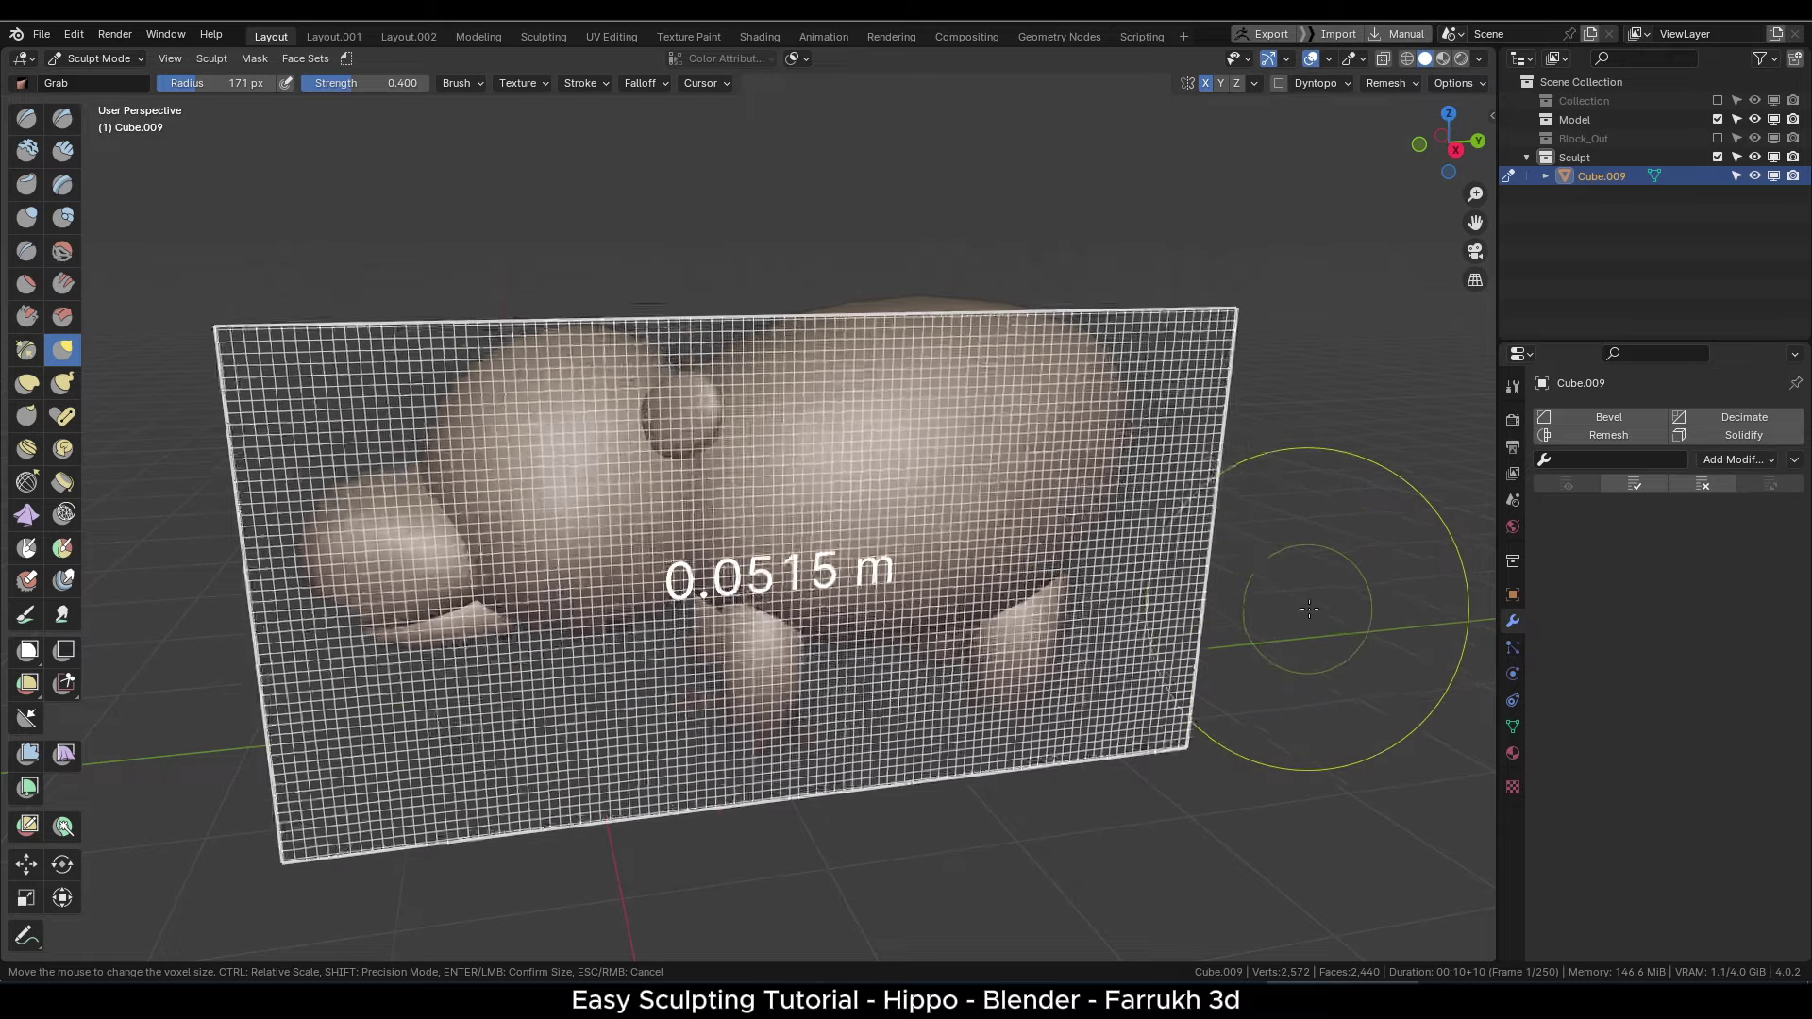
left_click(1320, 608)
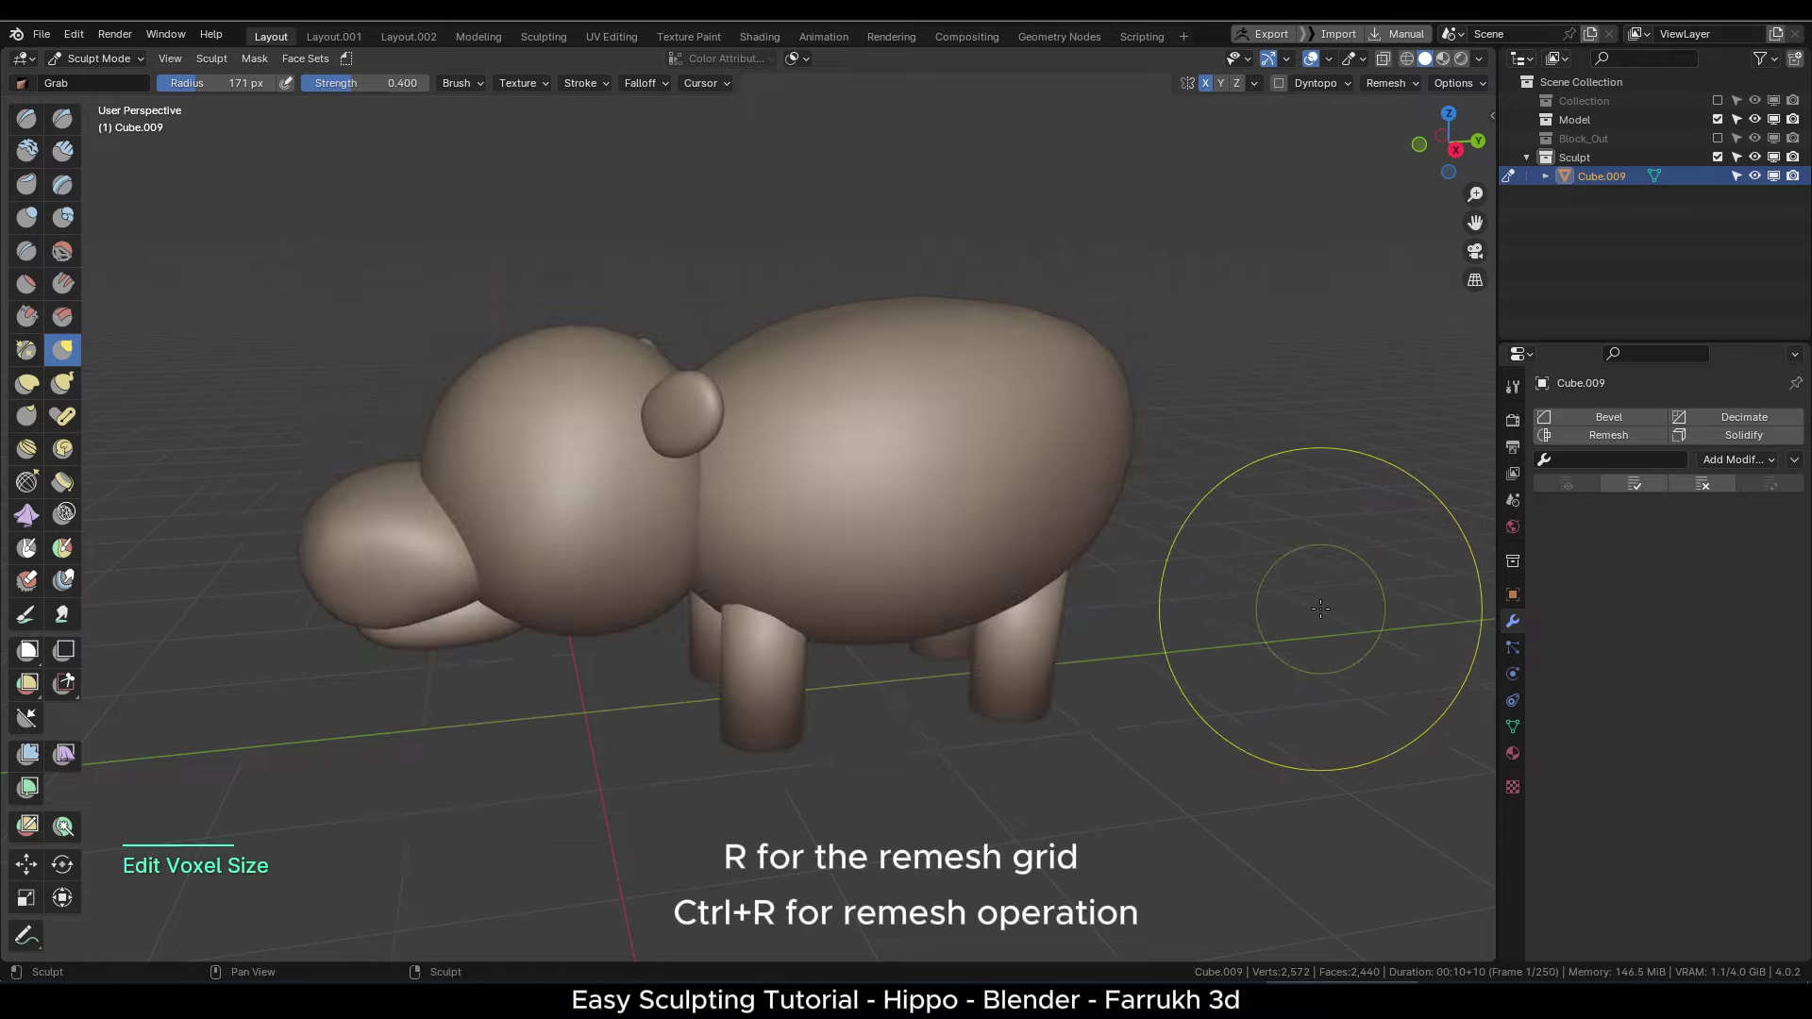
key("ctrl+r")
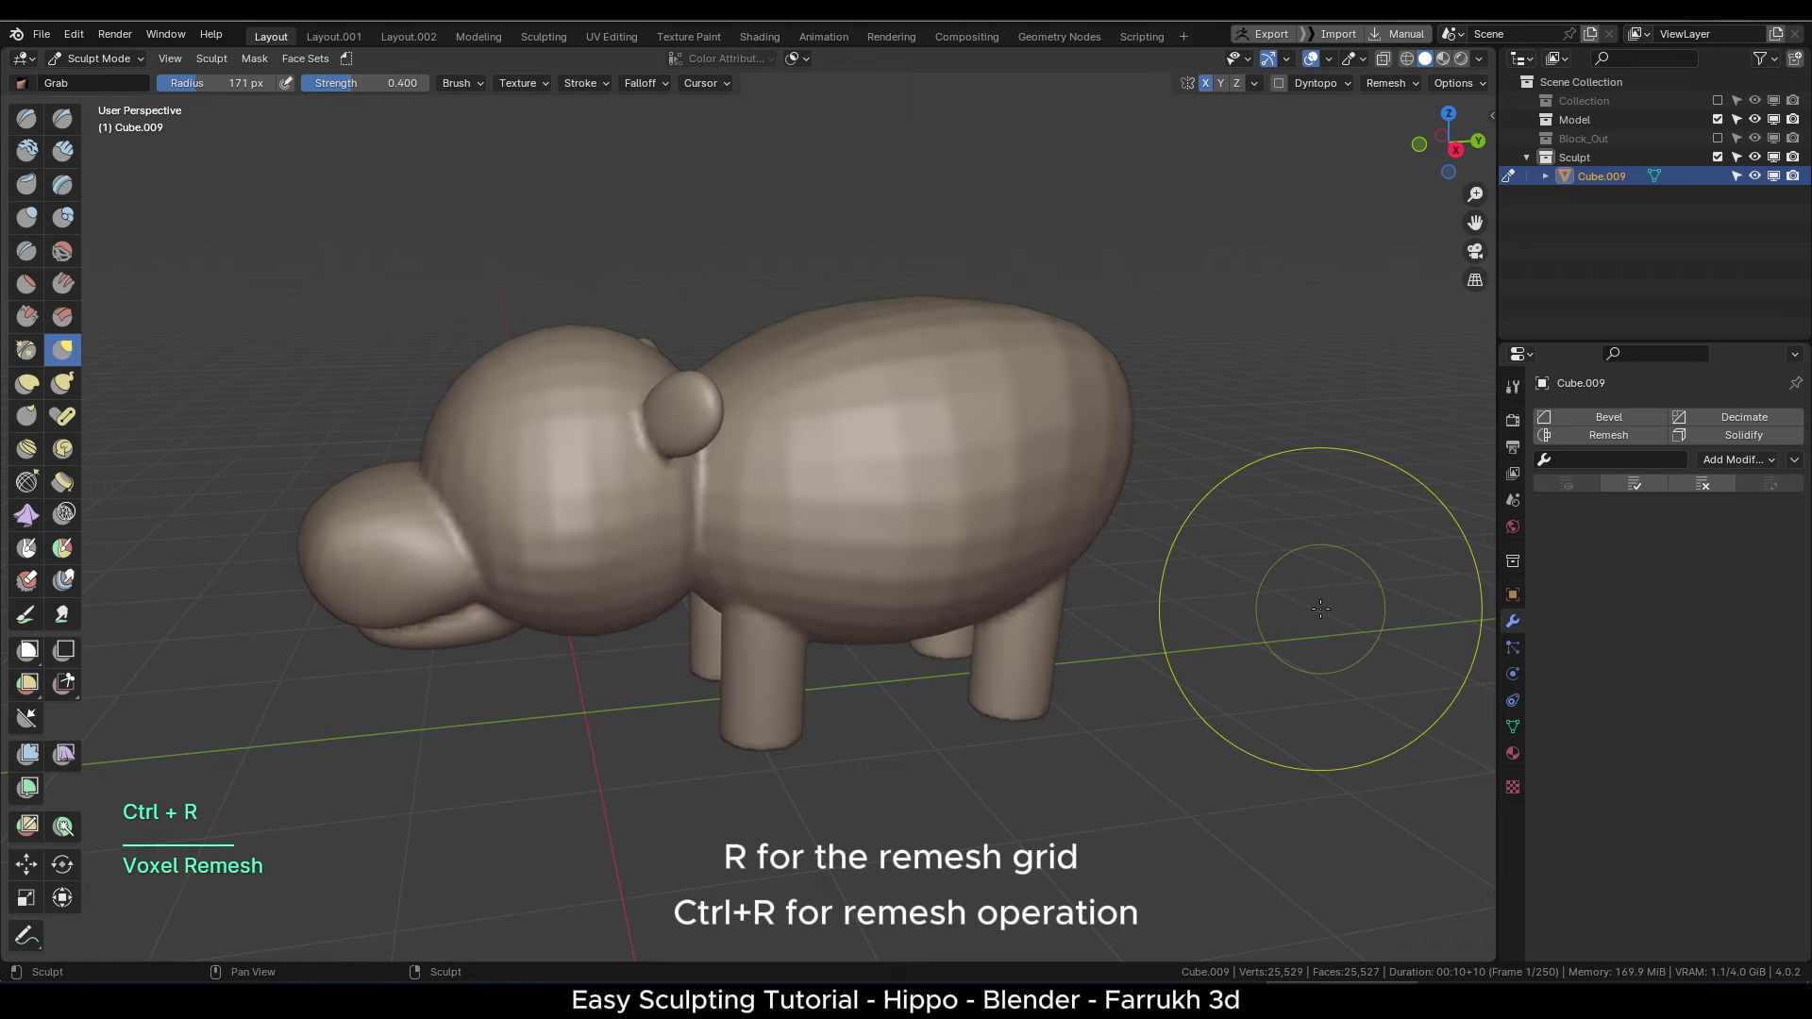
- Examine the remeshed hippo's surface and topology from the rear and side with the wireframe overlay
mouse_move(934, 698)
middle_mouse_down()
mouse_move(1008, 661)
mouse_move(777, 651)
middle_mouse_up()
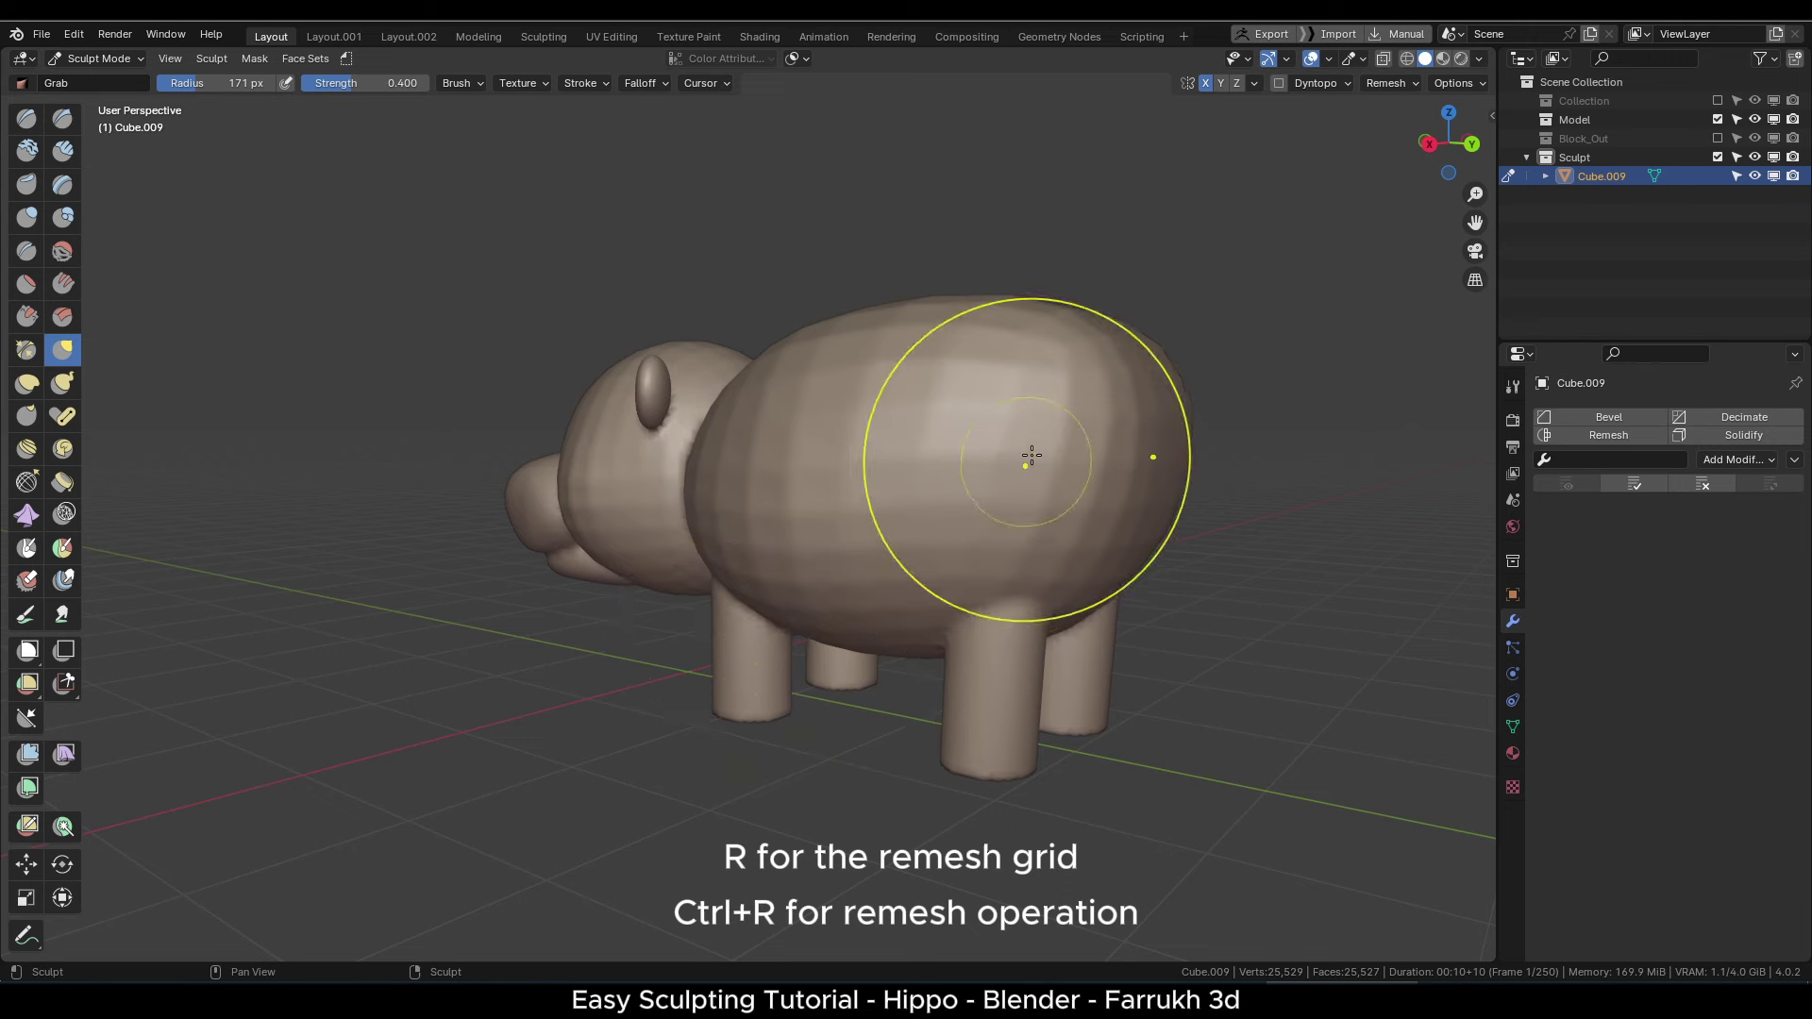
middle_click_drag(959, 427, 1001, 528)
scroll(971, 525, "up", 2)
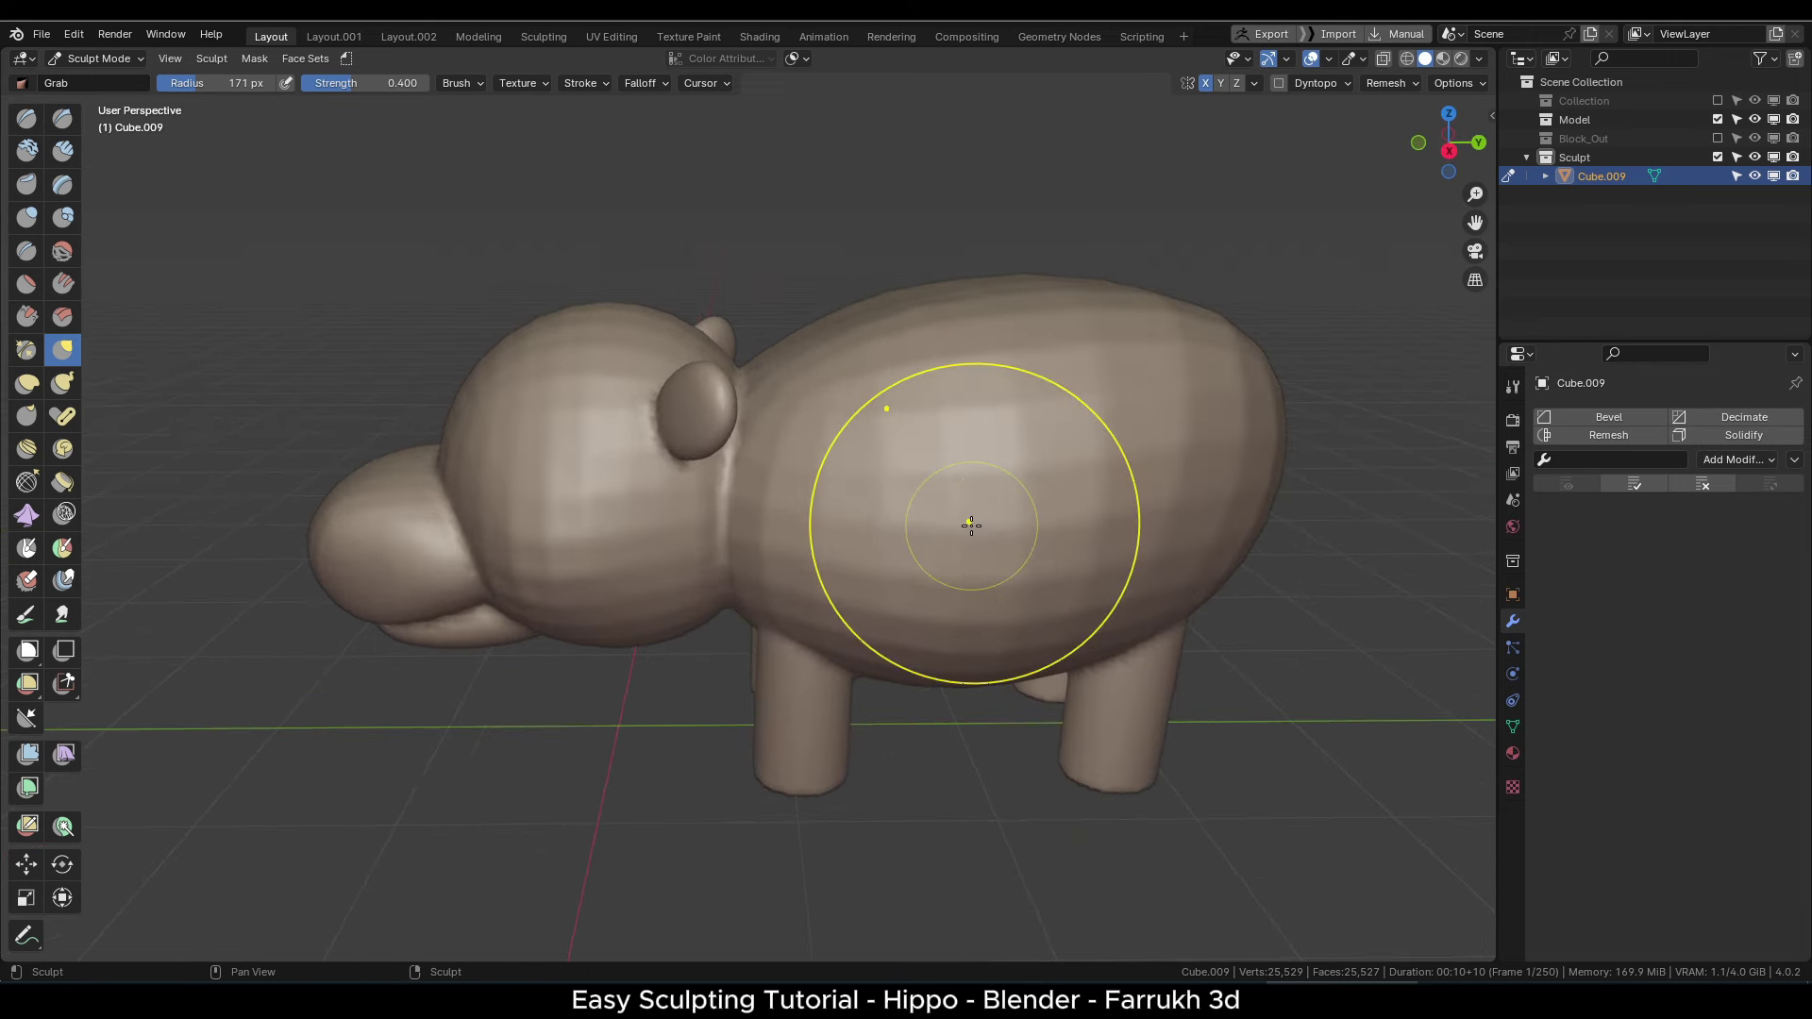
key("F4")
key("F4")
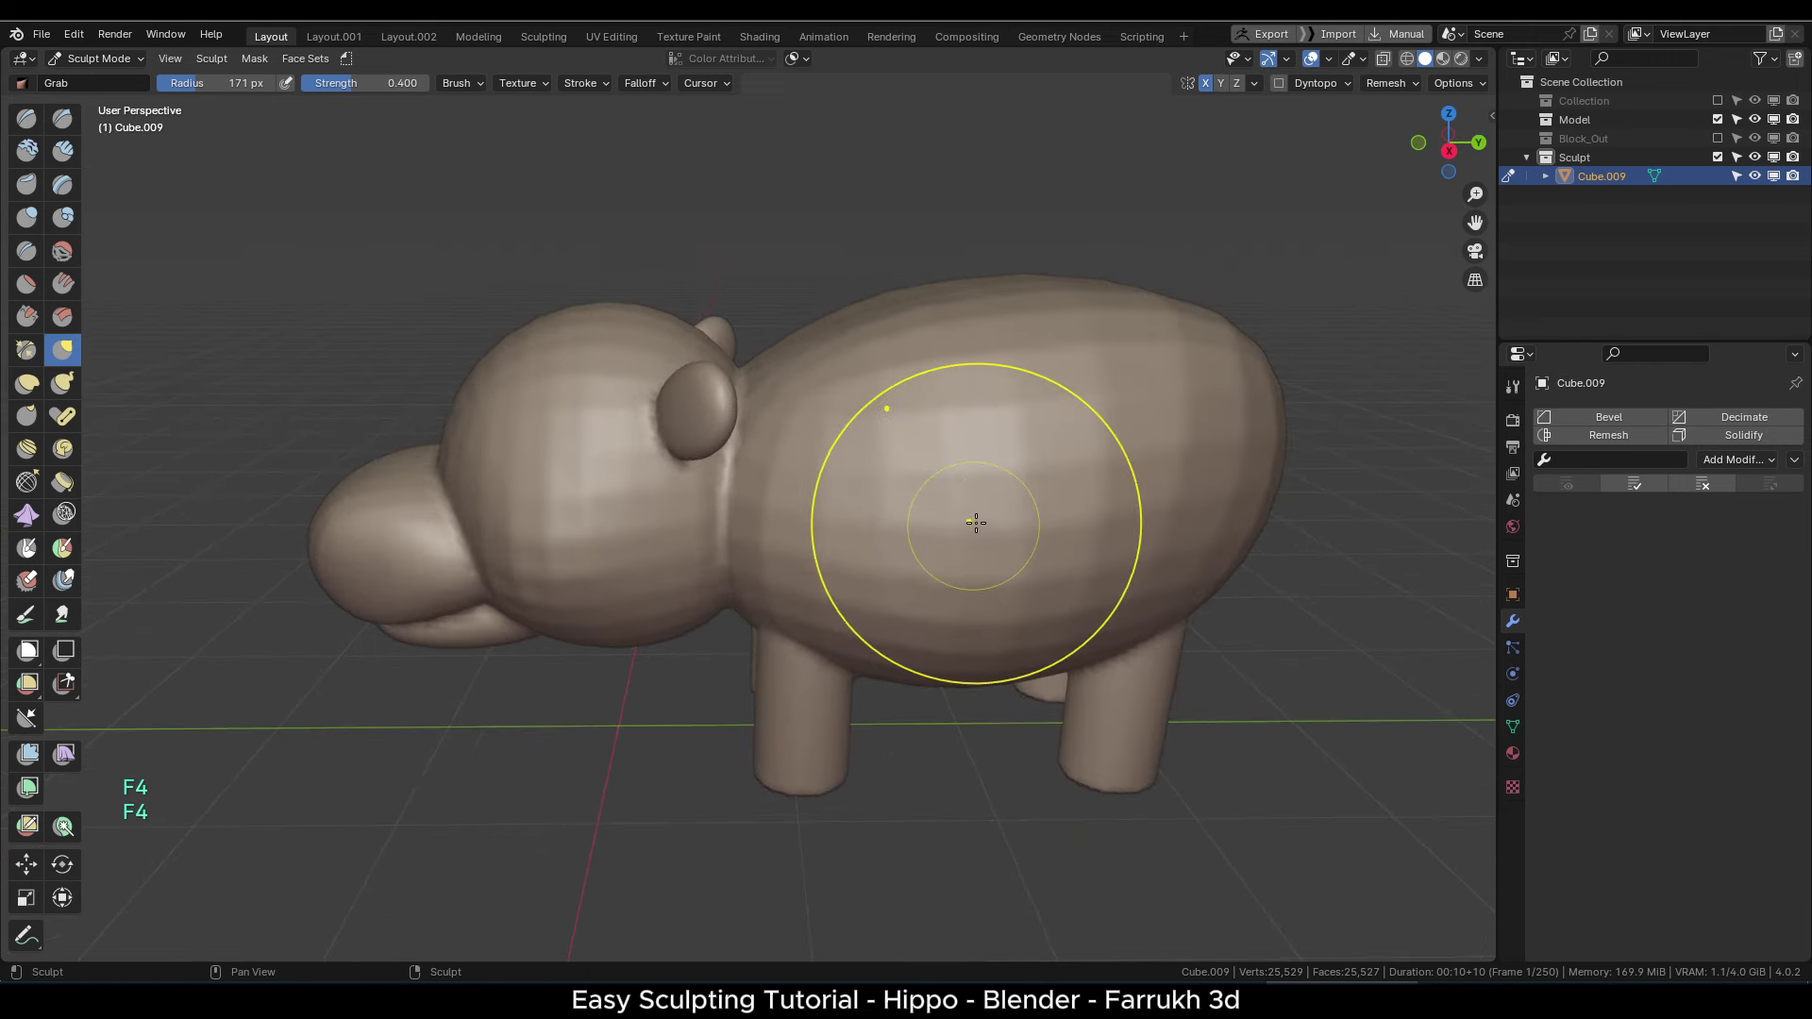
left_click(1391, 83)
middle_click_drag(1001, 491, 920, 468, "shift")
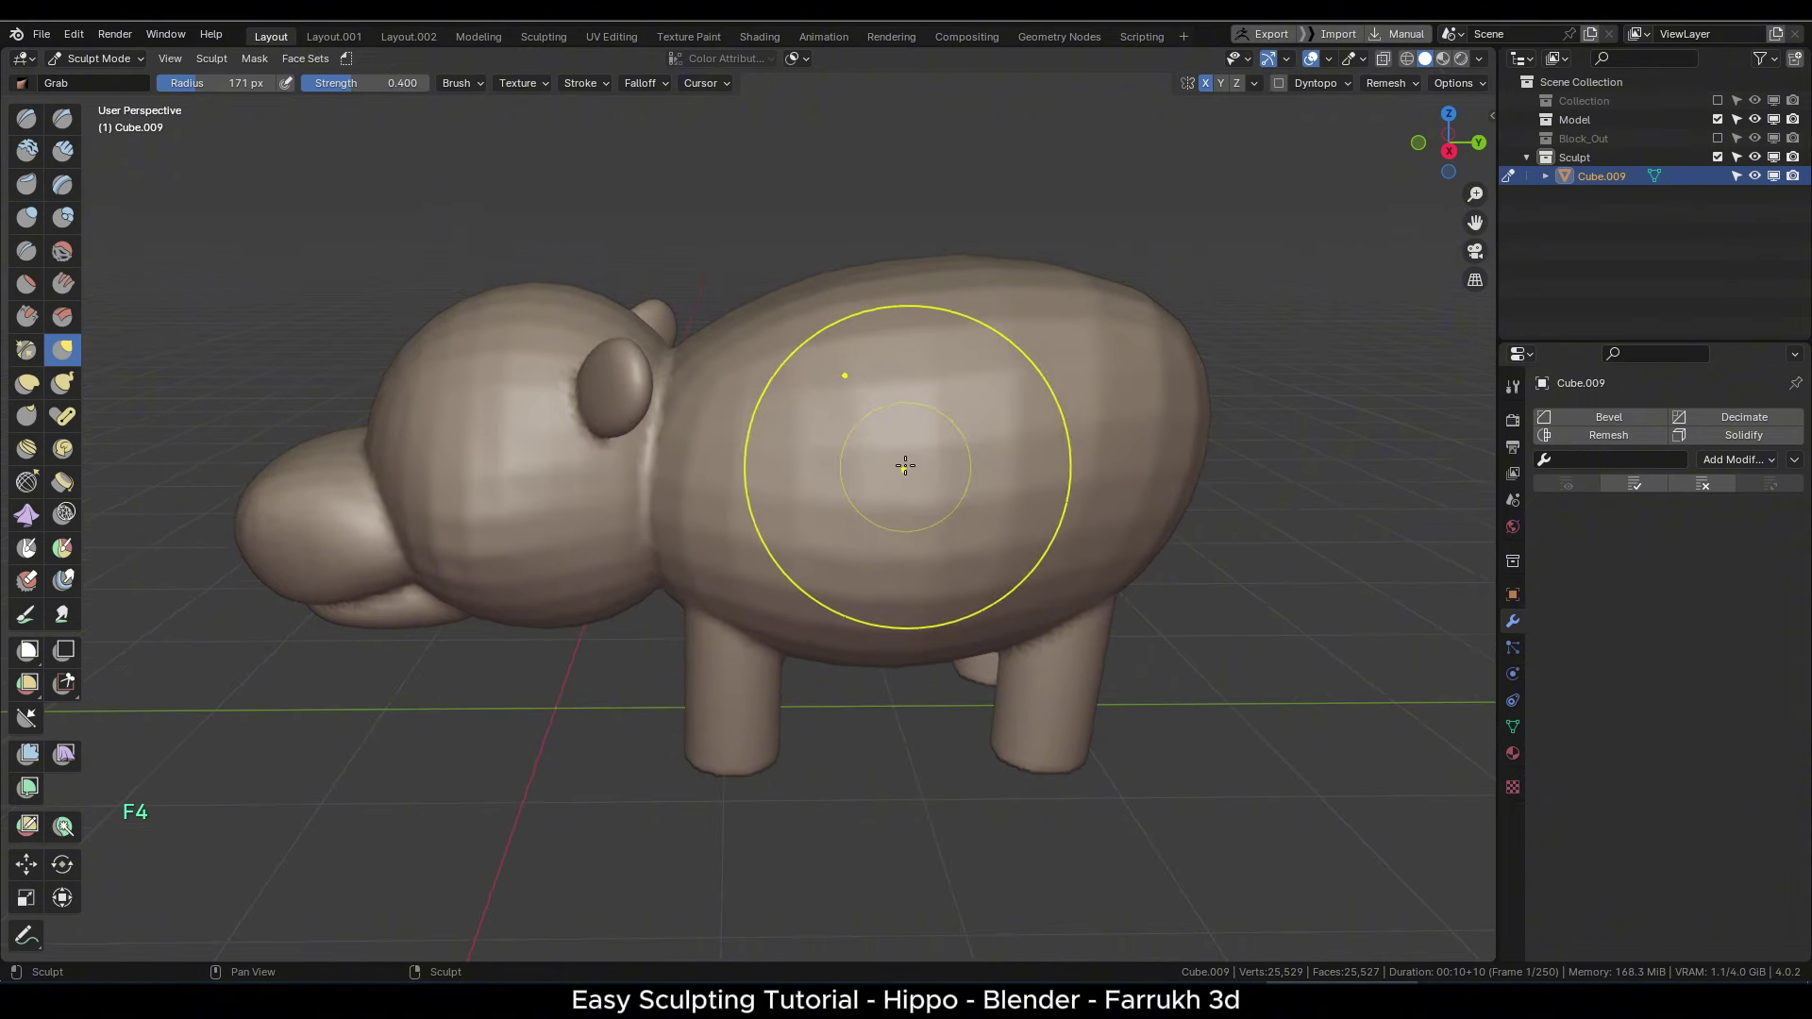
- Smooth the faceted surface of the body and head with a 209 px brush
key("f")
left_click(946, 482)
mouse_move(1011, 451)
left_mouse_down("shift")
mouse_move(1074, 487)
mouse_move(873, 598)
mouse_move(801, 433)
mouse_move(1155, 377)
mouse_move(946, 306)
mouse_move(574, 582)
mouse_move(469, 478)
mouse_move(457, 392)
left_mouse_up("shift")
left_click_drag(438, 692, 576, 746, "alt")
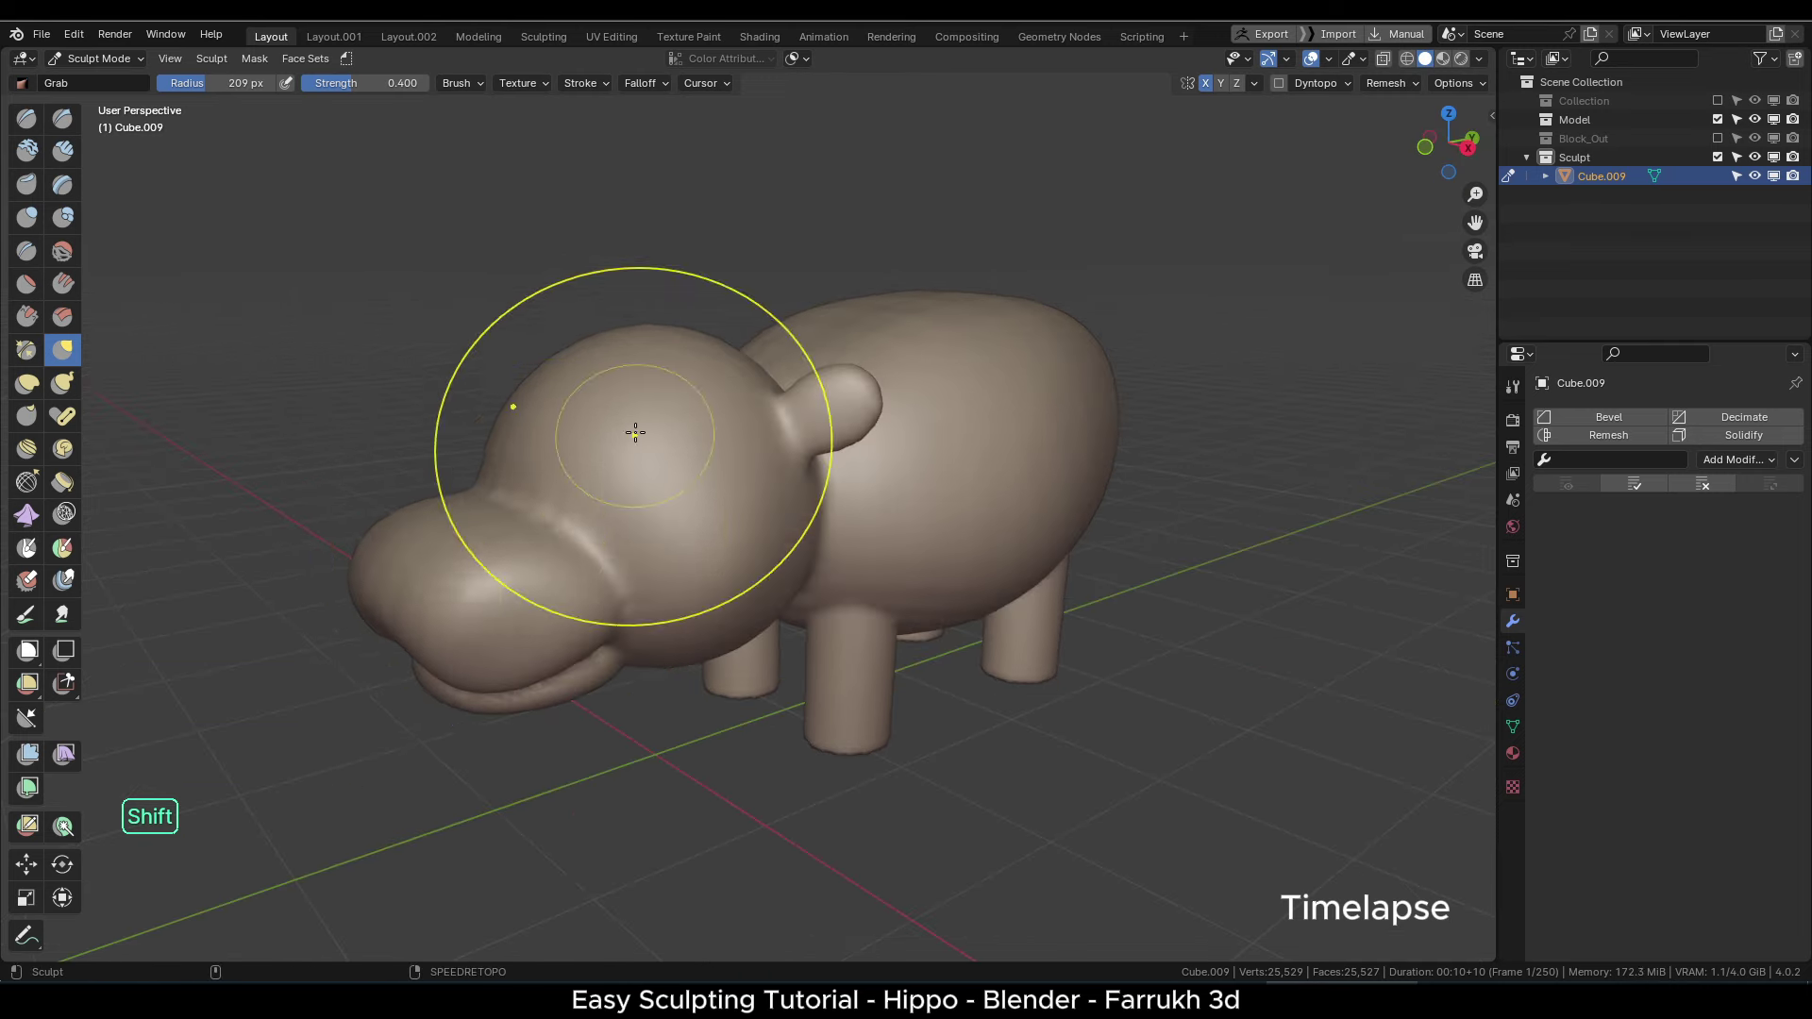
- Smooth the forehead, the seam between muzzle and head, and the hindquarters
left_click_drag(635, 428, 567, 472, "shift")
left_click_drag(660, 755, 547, 661, "alt")
left_click_drag(598, 579, 491, 557, "shift")
left_click_drag(452, 717, 604, 688, "alt")
left_click_drag(604, 755, 434, 679, "alt")
left_click_drag(1148, 582, 1170, 557, "shift")
left_click_drag(1170, 604, 1085, 604, "alt")
- Blend the bridge of the muzzle into the forehead and nudge the muzzle's shape with a 219 px brush
left_click_drag(849, 566, 943, 566, "alt")
left_click_drag(613, 566, 654, 501, "alt")
scroll(654, 501, "up", 3)
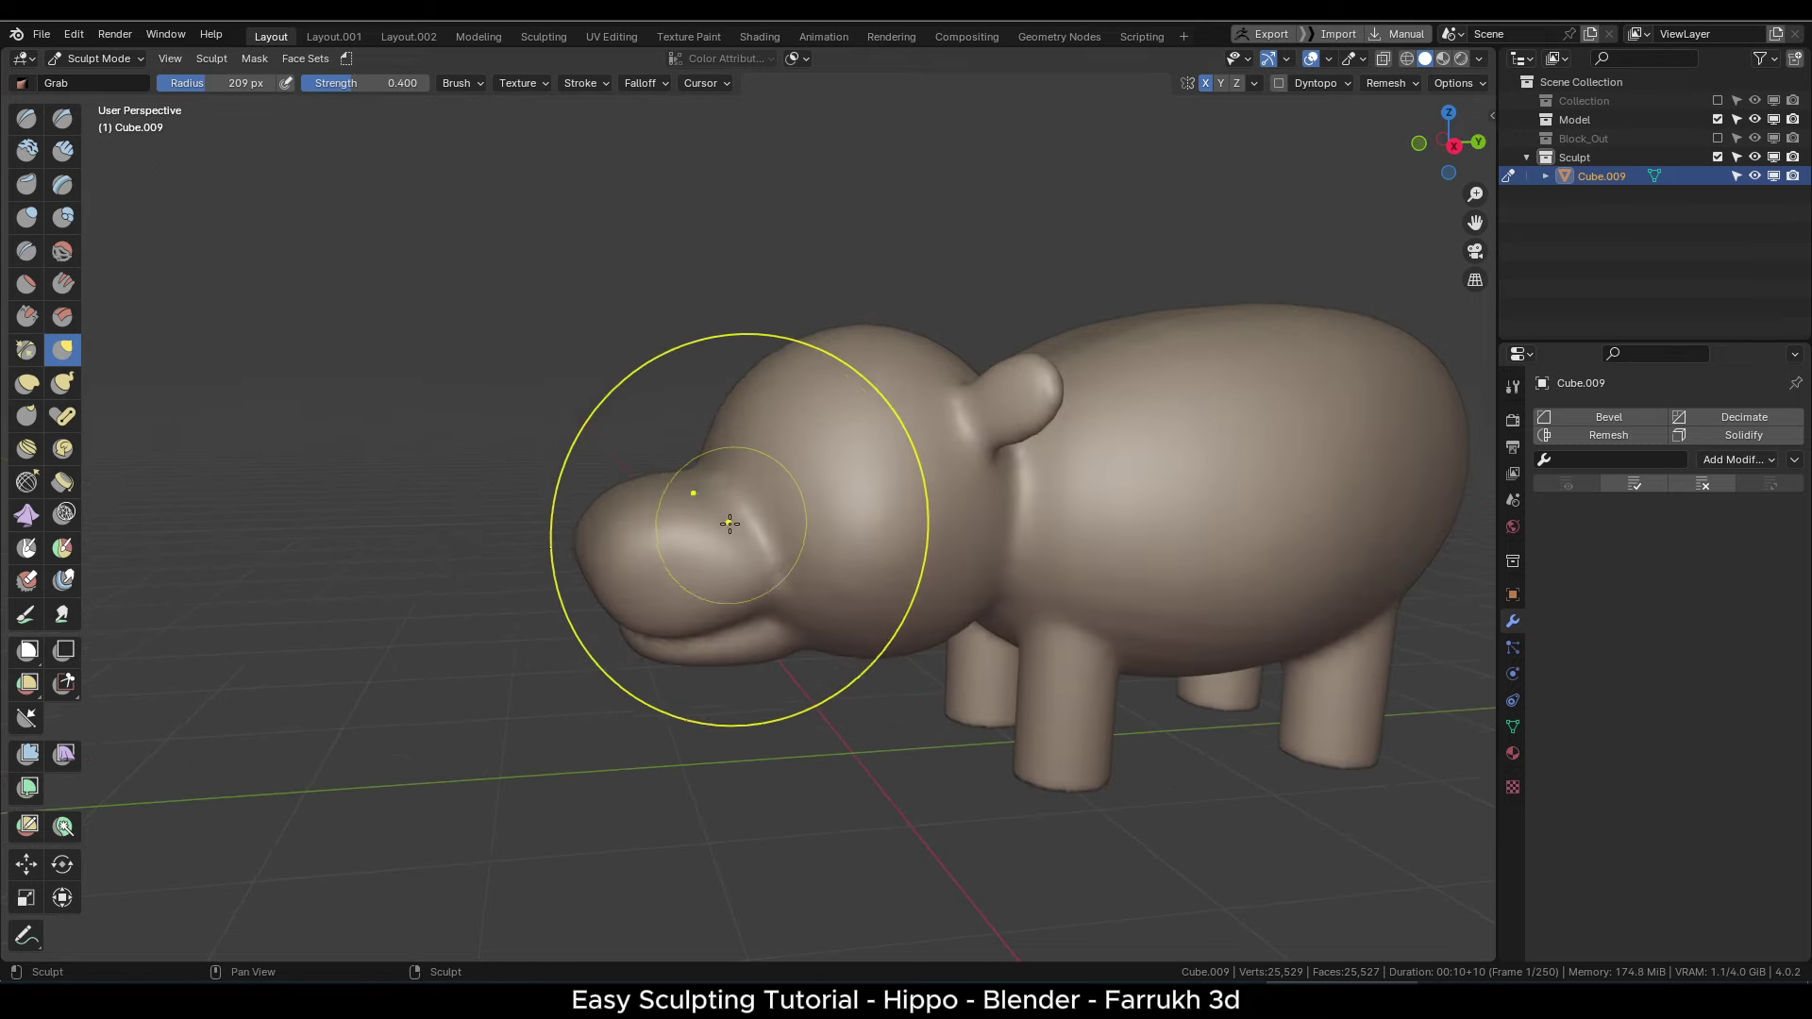
key("f")
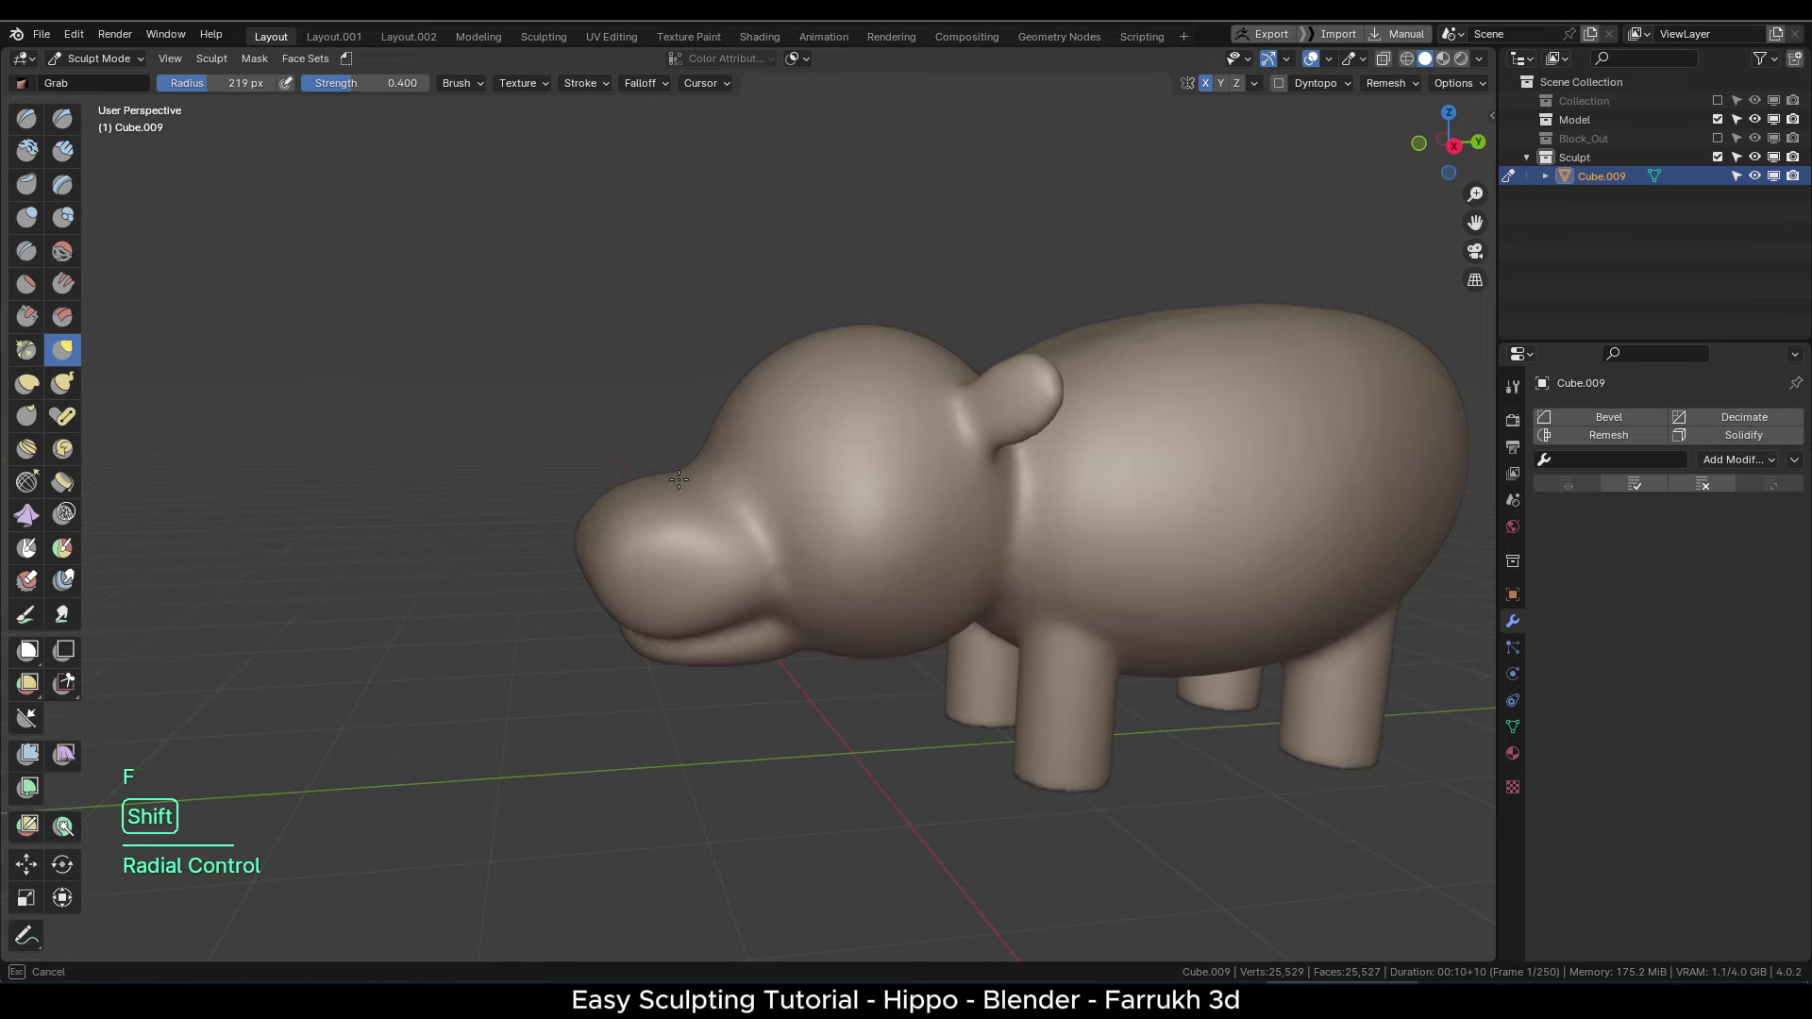
left_click_drag(679, 480, 665, 495, "shift")
mouse_move(613, 559)
left_mouse_down()
mouse_move(608, 580)
mouse_move(682, 605)
mouse_move(666, 605)
left_mouse_up()
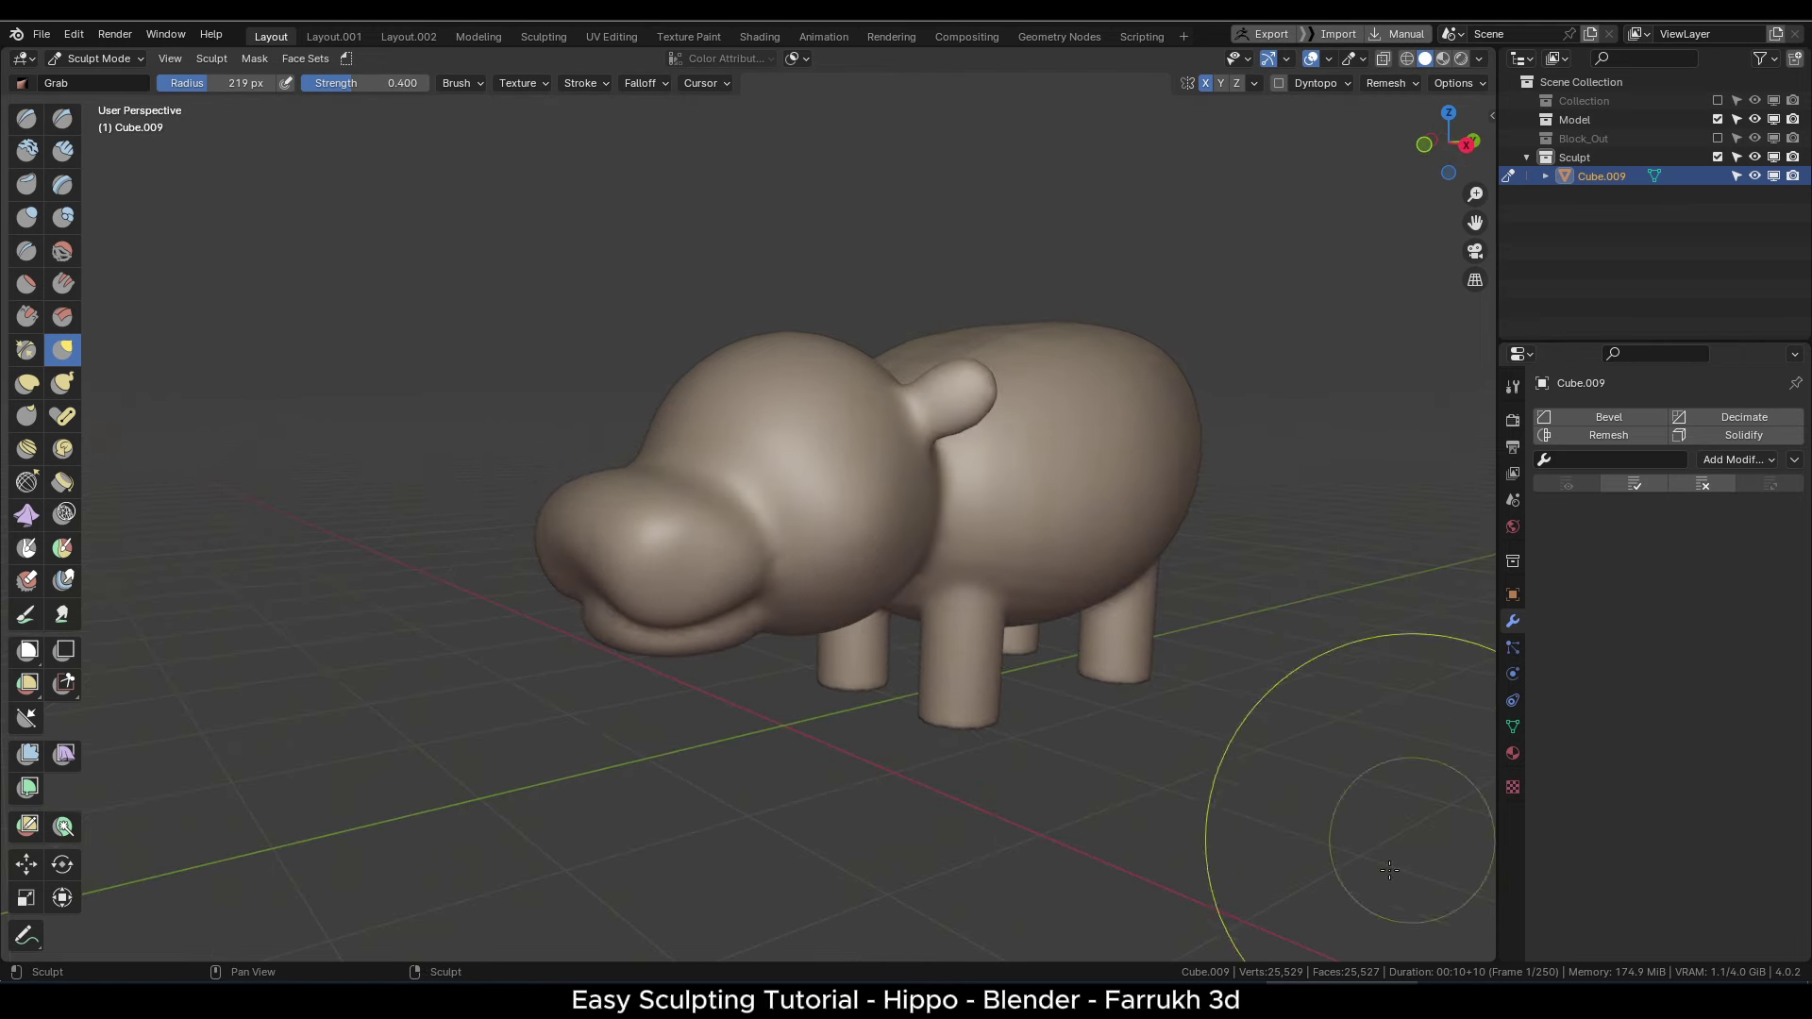
mouse_move(812, 604)
left_mouse_down("alt")
mouse_move(680, 600)
mouse_move(708, 600)
left_mouse_up("alt")
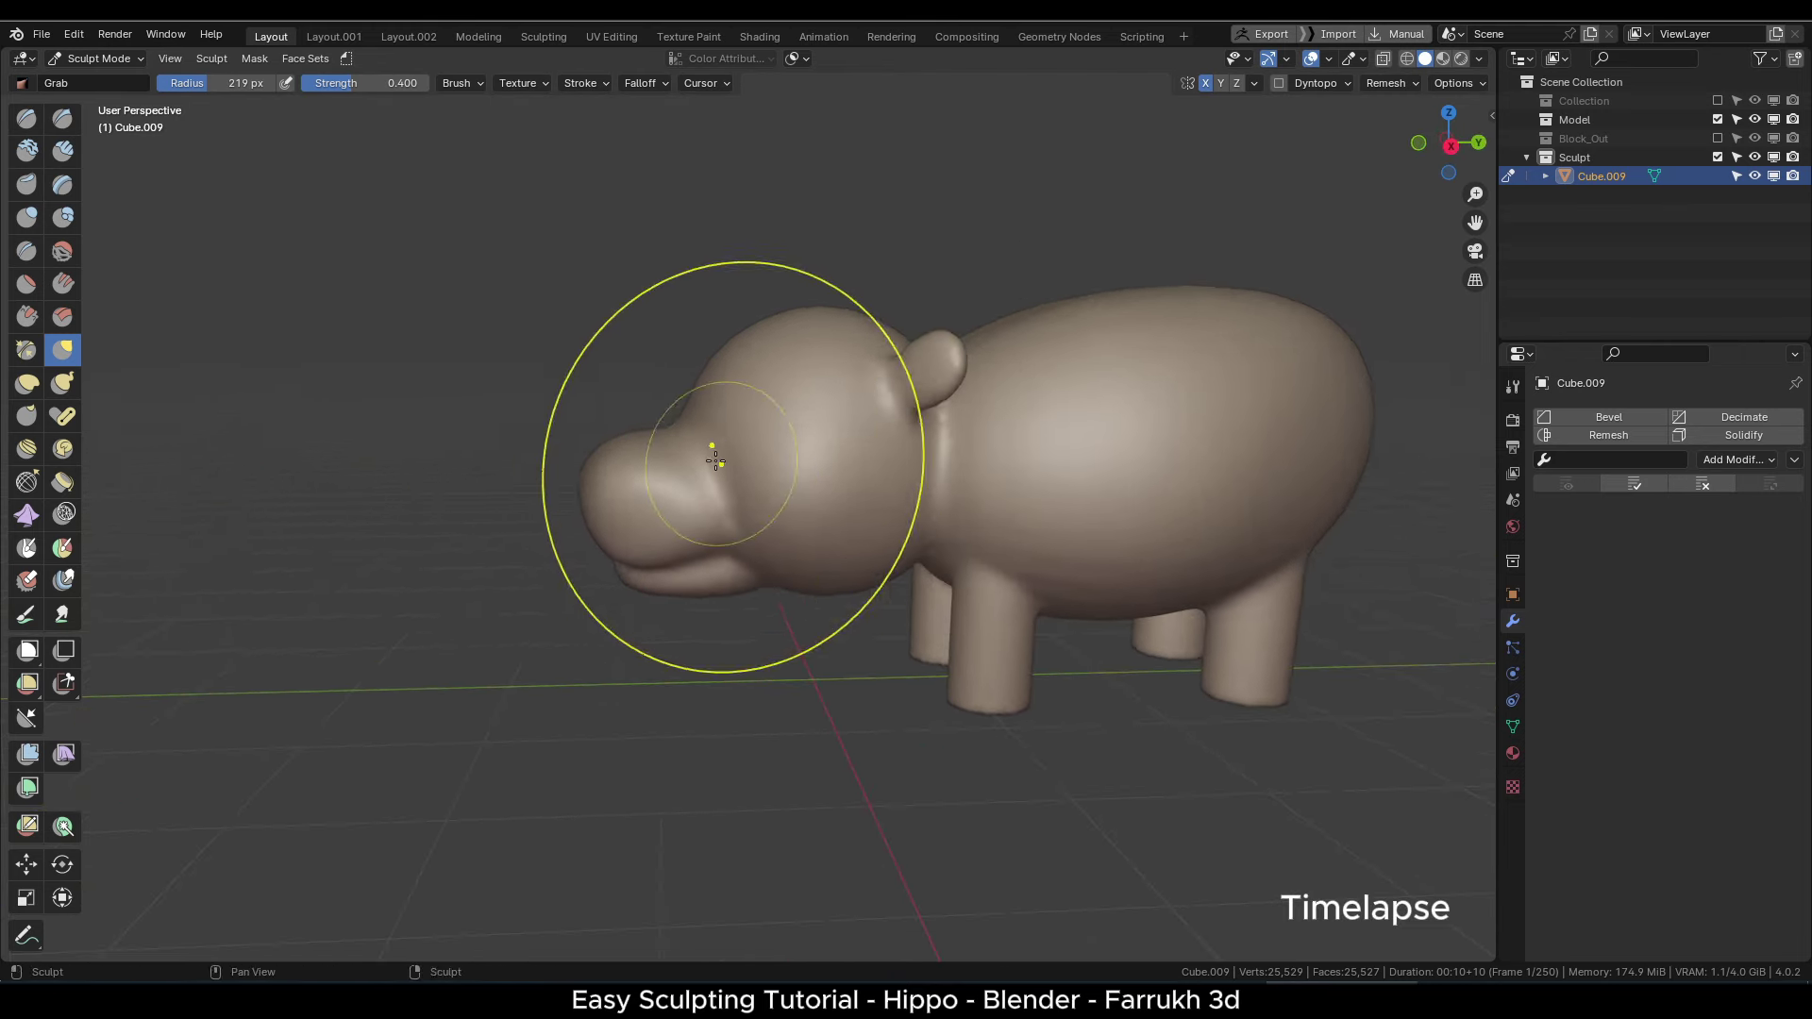
- Smooth the ear's surroundings and pull the ear outward with a 122 px Grab brush
scroll(789, 433, "down", 1)
scroll(789, 433, "up", 2)
mouse_move(882, 387)
left_mouse_down("alt+shift")
mouse_move(780, 435)
mouse_move(873, 448)
mouse_move(859, 439)
left_mouse_up("alt+shift")
key("f")
left_click(875, 399)
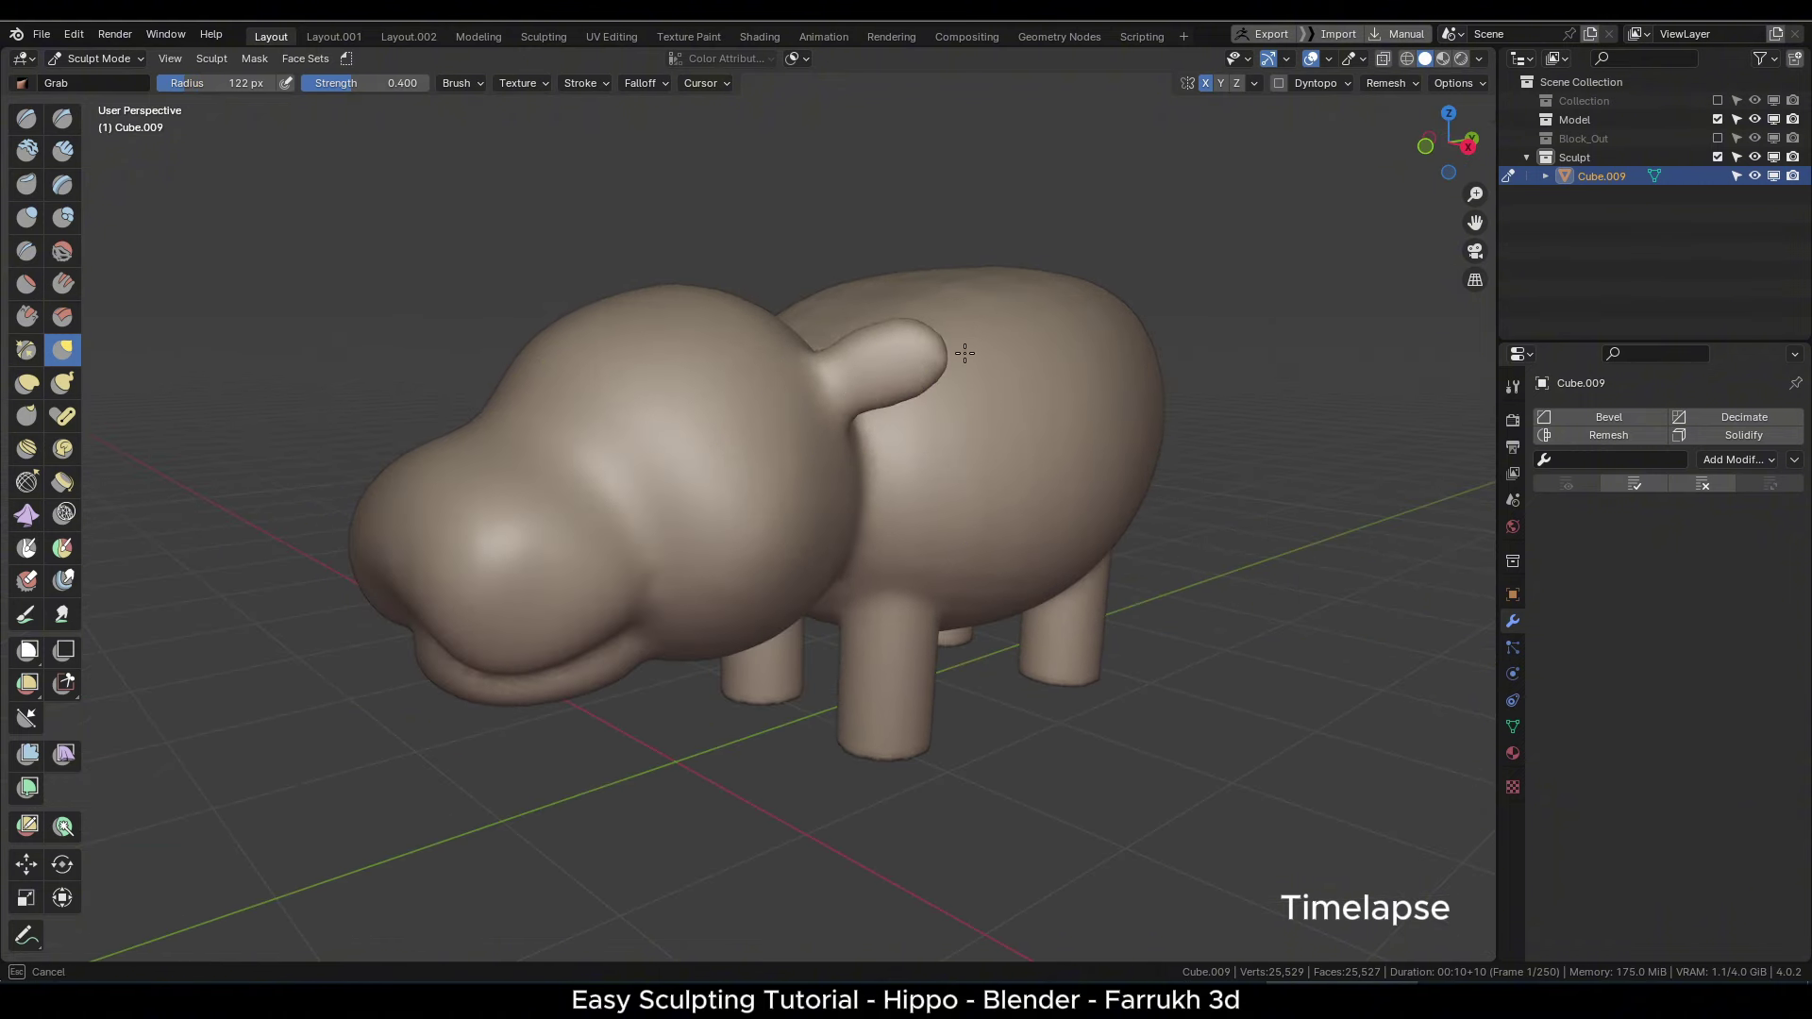
left_click_drag(964, 353, 970, 356)
- Refine the ear's tip and base with a resized Grab brush
key("f")
left_click(986, 393)
left_click_drag(870, 333, 866, 323)
key("f")
left_click(902, 416)
mouse_move(886, 411)
middle_mouse_down()
mouse_move(875, 349)
mouse_move(874, 375)
middle_mouse_up()
left_click_drag(910, 428, 821, 405, "alt")
- Push the front of the muzzle slightly back with a 357 px Grab brush
middle_click_drag(639, 518, 680, 538)
key("f")
left_click(597, 513)
key("f")
left_click(872, 489)
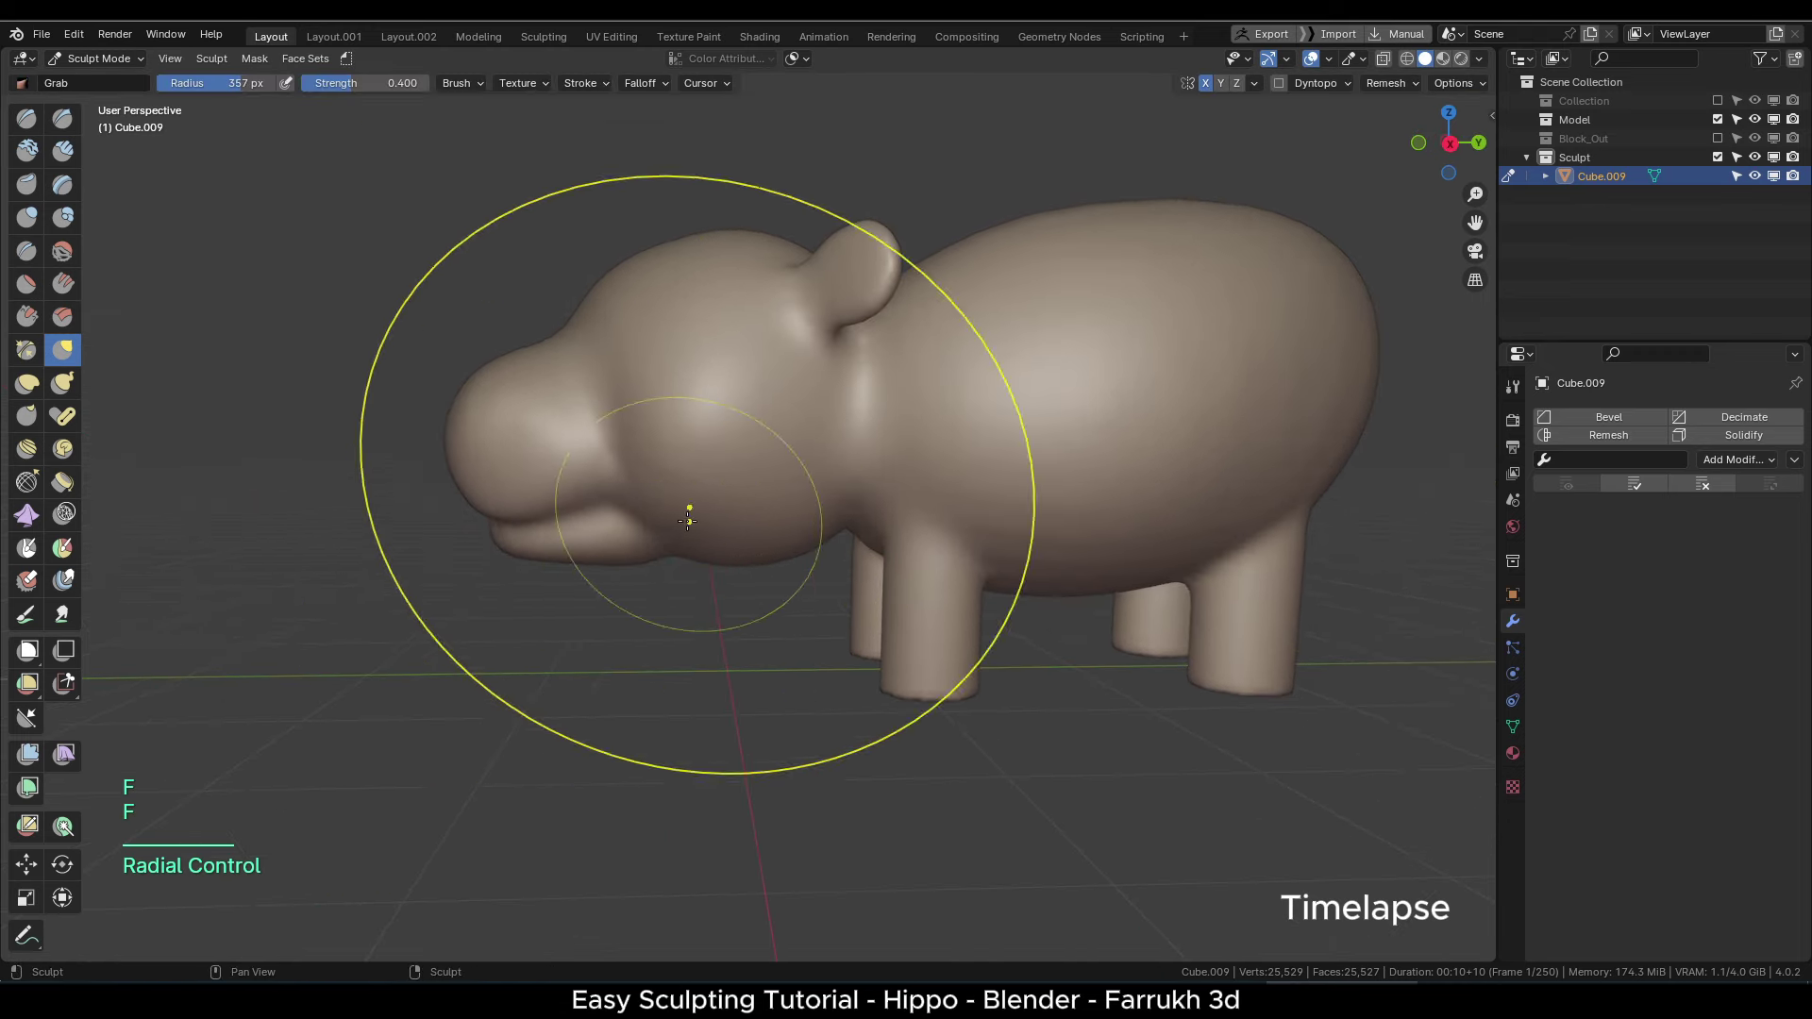
left_click_drag(496, 435, 522, 433)
- Shift the neck area slightly forward and shape the underside of the head with a 267 px Grab brush
key("f")
left_click(973, 429)
left_click_drag(887, 431, 860, 432)
middle_click_drag(852, 522, 843, 484)
key("f")
left_click(783, 500)
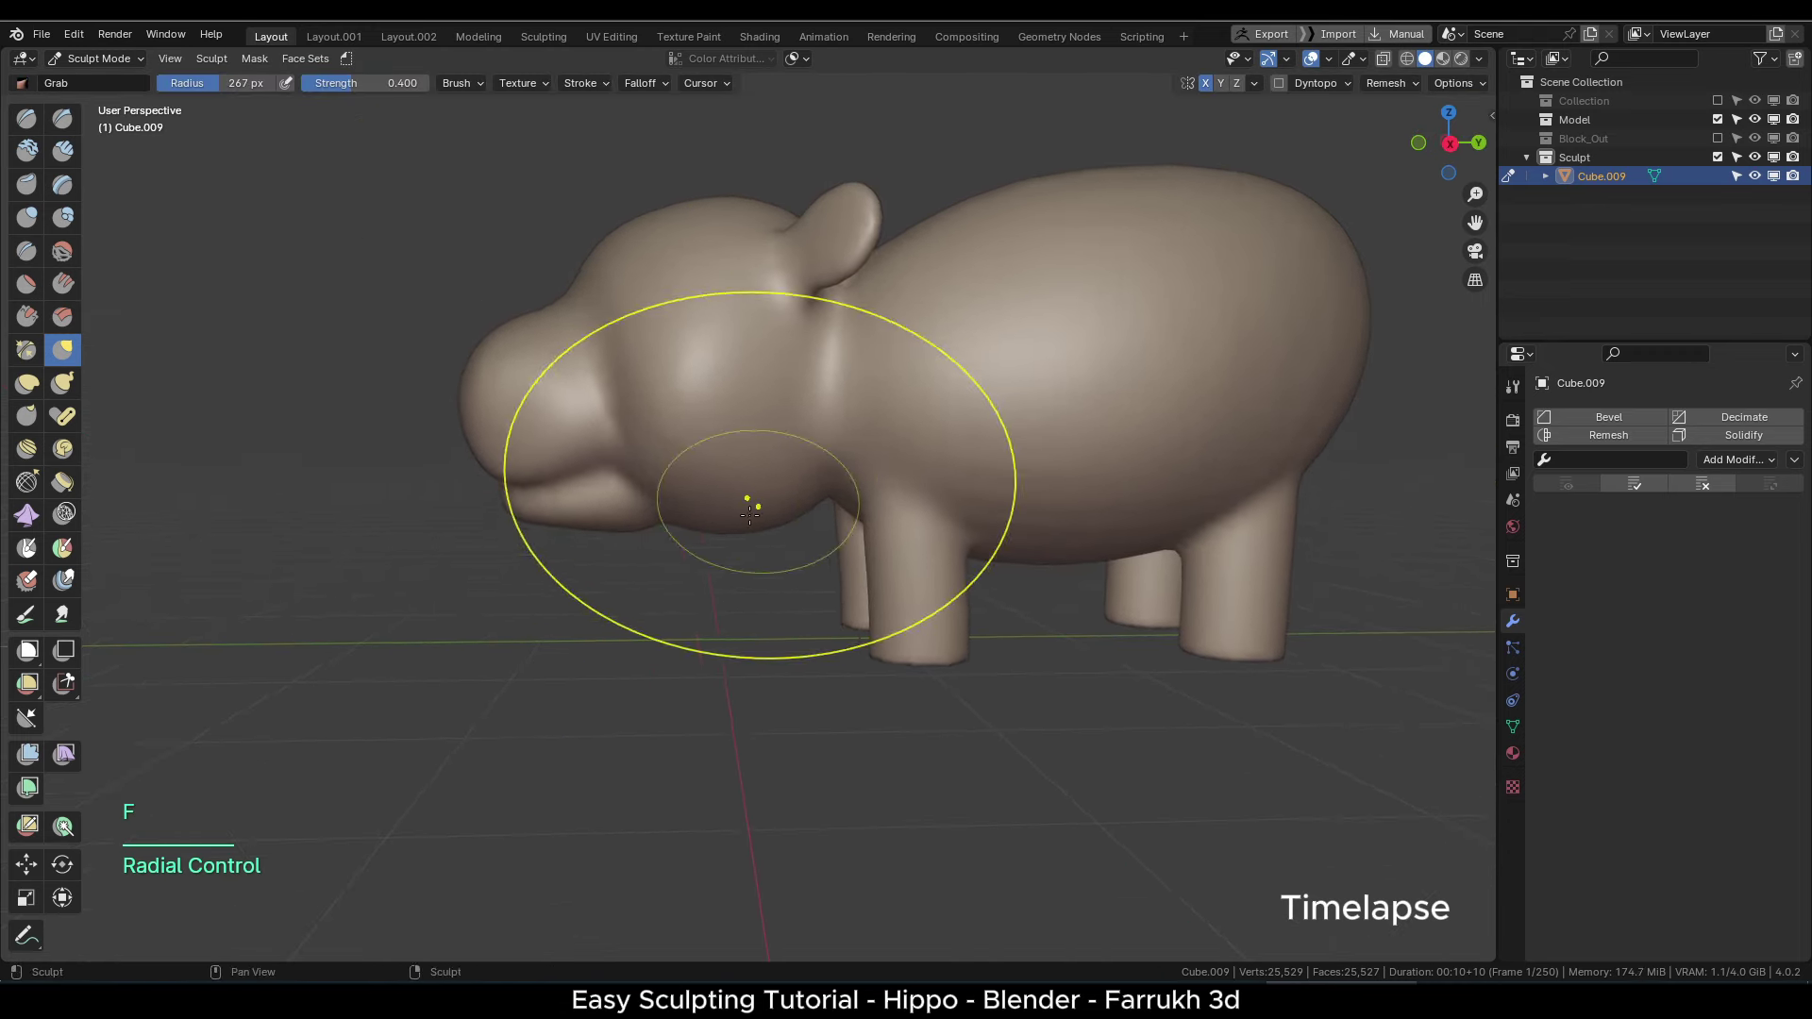
- Refine the cheeks and lower jaw from the side and front with a resized Grab brush
scroll(805, 534, "down", 2)
left_click_drag(805, 534, 775, 594, "alt")
middle_click_drag(850, 326, 746, 420)
scroll(745, 420, "up", 1)
mouse_move(746, 419)
left_mouse_down("alt")
mouse_move(753, 447)
mouse_move(726, 434)
left_mouse_up("alt")
key("f")
left_click(745, 416)
left_click_drag(766, 425, 849, 349, "alt")
- Adjust the overall volume of the muzzle and head with a 233 px Grab brush
key("f")
left_click(745, 411)
key("f")
left_click(932, 344)
scroll(896, 651, "down", 1)
mouse_move(878, 660)
left_mouse_down("alt")
mouse_move(795, 609)
mouse_move(892, 585)
left_mouse_up("alt")
middle_click_drag(754, 547, 830, 453)
scroll(831, 453, "up", 1)
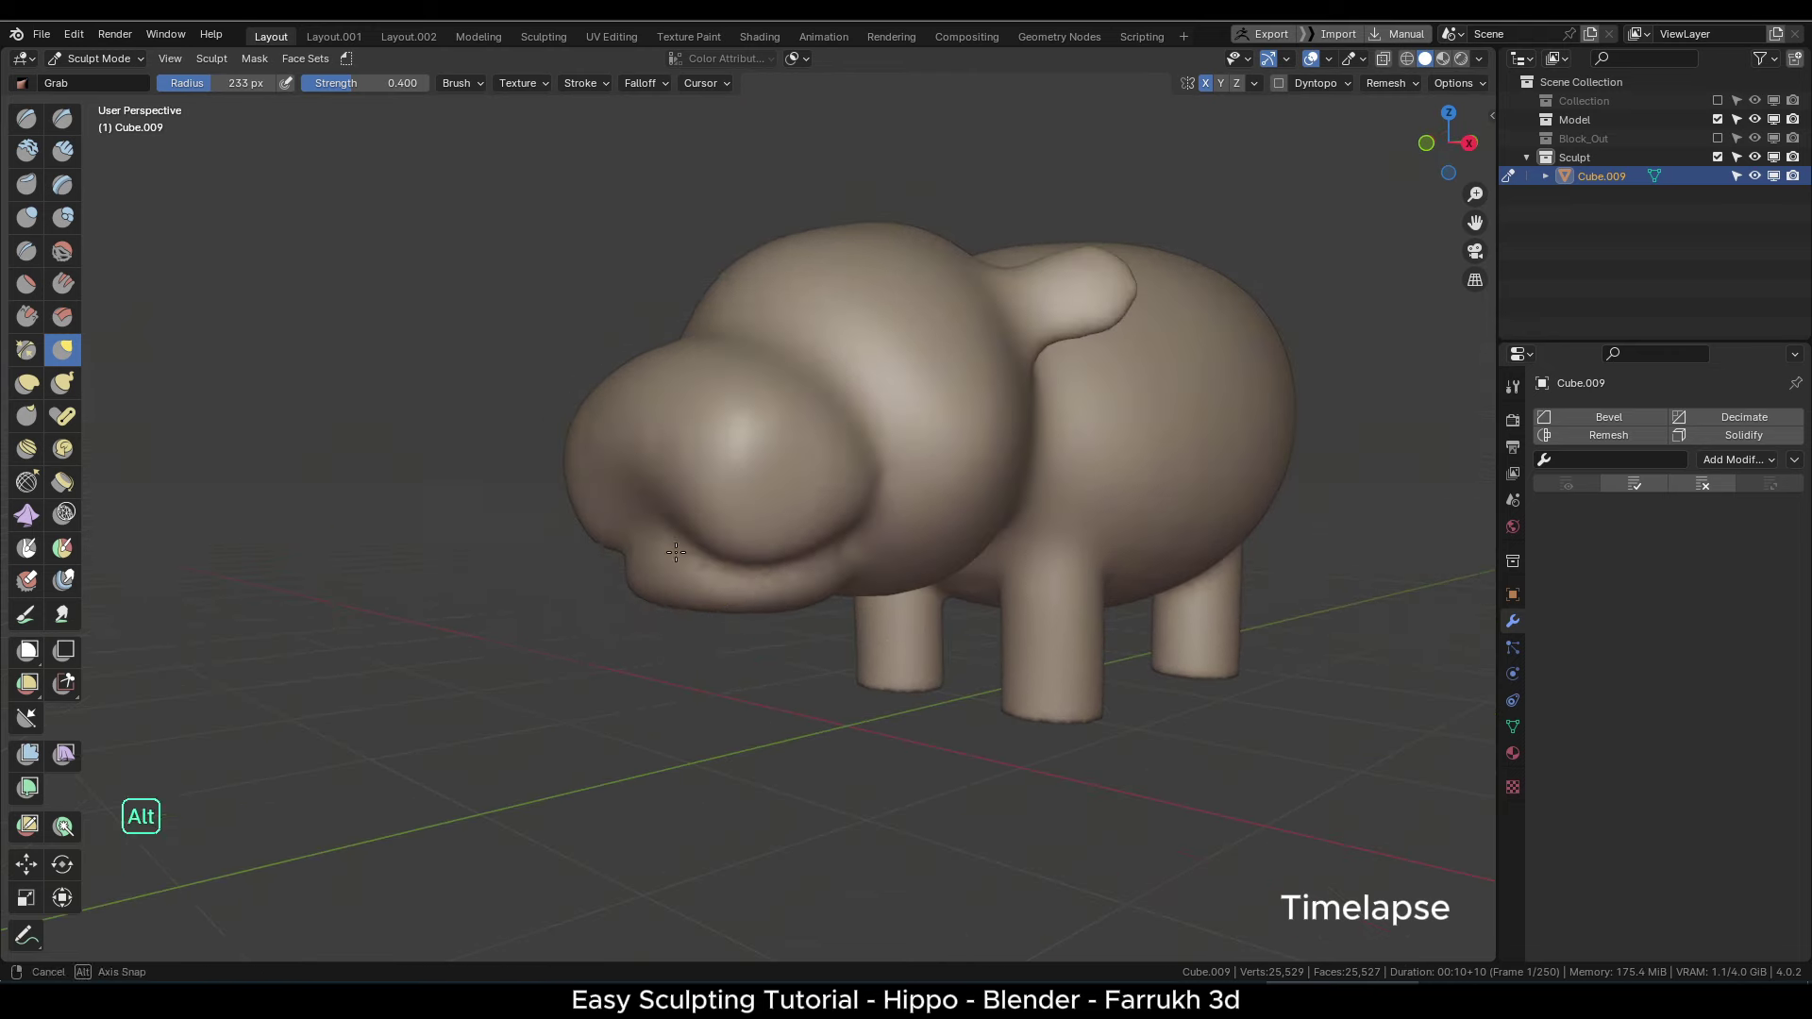
- Fill out the front of the muzzle and shape an arched mouth with a 136 px Grab brush, smoothing the lower jaw
key("f")
left_click(832, 440)
key("f")
left_click(800, 440)
left_click_drag(724, 432, 719, 424)
left_click(661, 494)
mouse_move(661, 494)
left_mouse_down("alt")
mouse_move(814, 532)
mouse_move(694, 481)
mouse_move(661, 396)
left_mouse_up("alt")
left_click_drag(830, 614, 839, 633, "shift")
left_click_drag(700, 636, 721, 746, "alt")
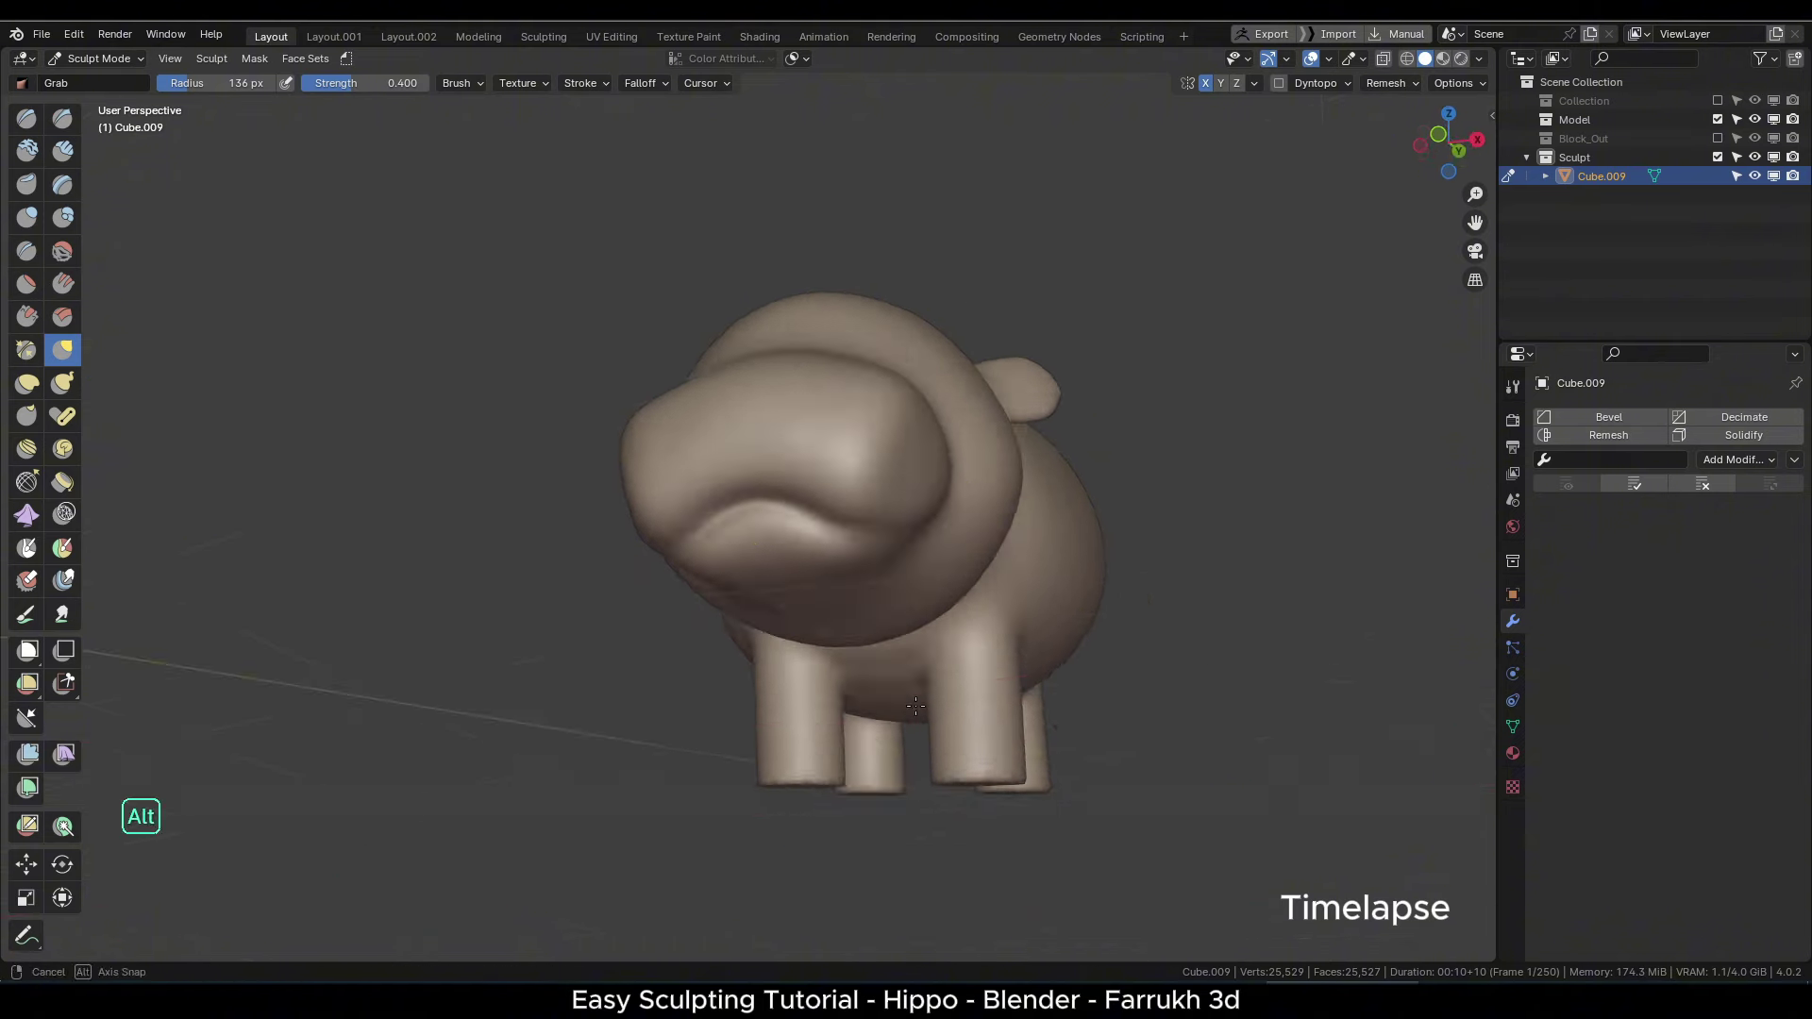
- Refine the muzzle and flatten the ear with a 130 px Grab brush
key("f")
left_click(897, 501)
mouse_move(849, 510)
left_mouse_down("alt")
mouse_move(802, 548)
mouse_move(850, 528)
left_mouse_up("alt")
scroll(929, 428, "up", 1)
key("f")
left_click(897, 431)
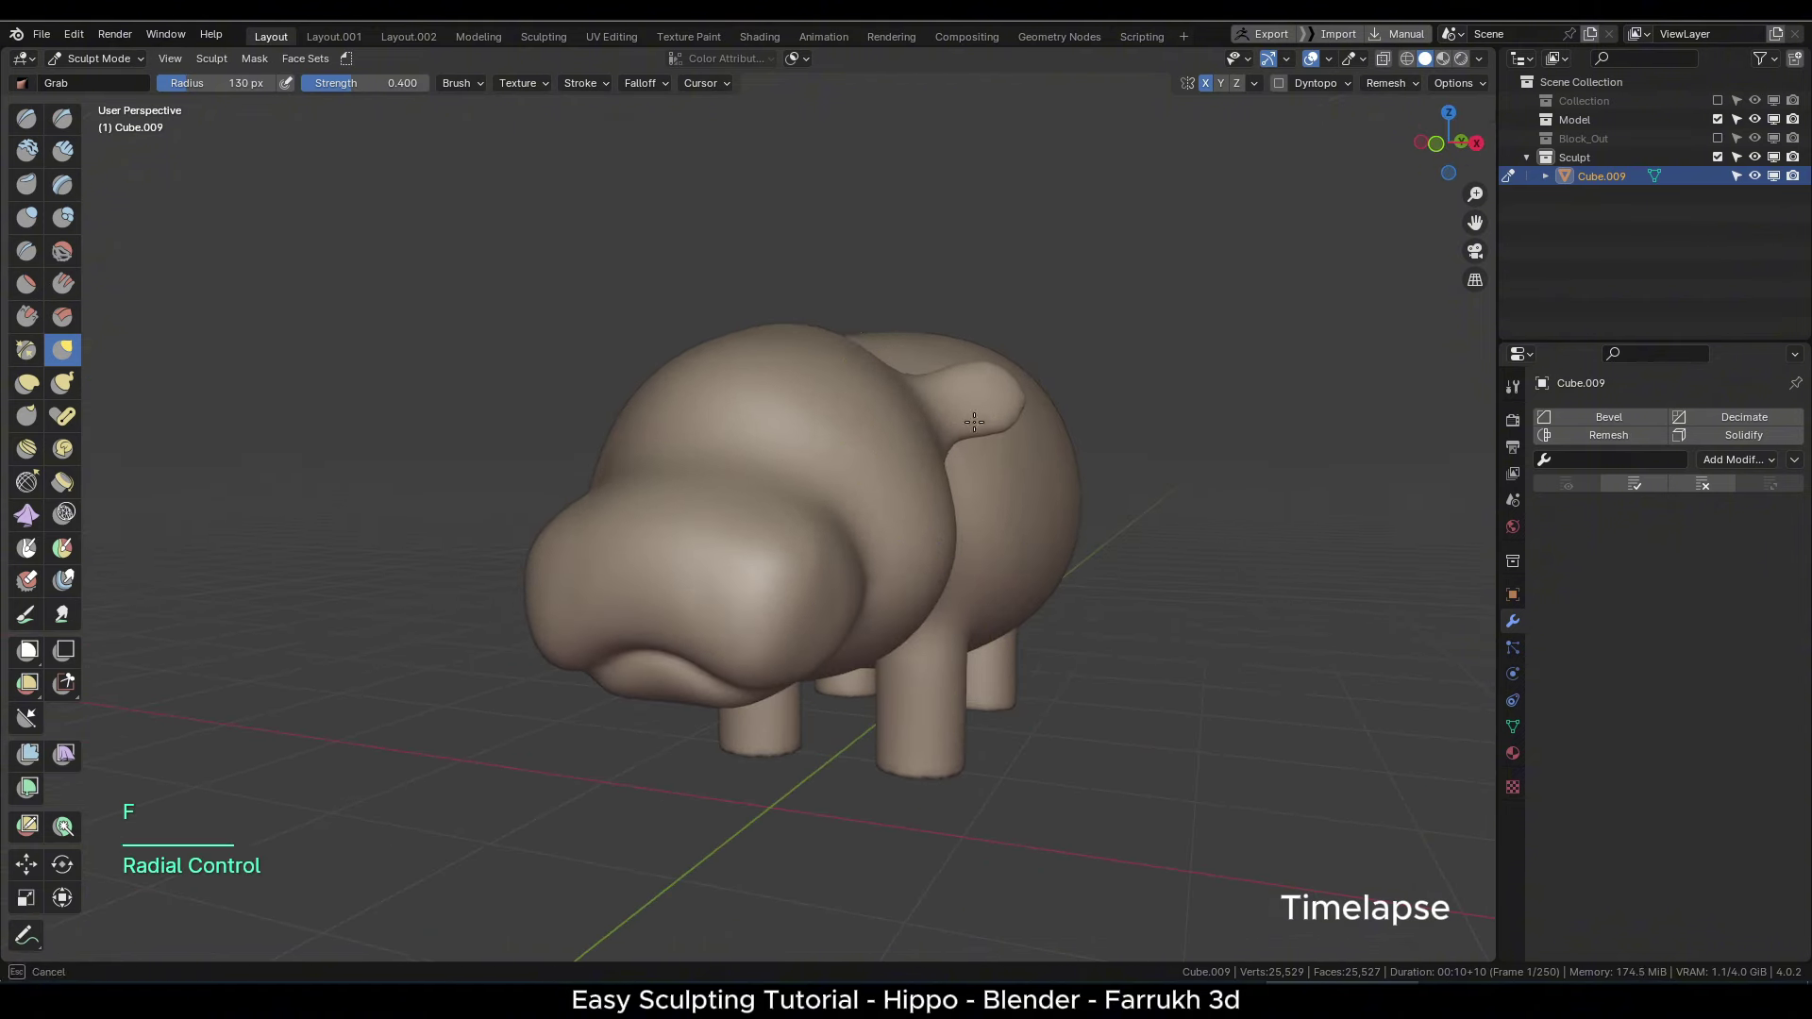
left_click_drag(866, 438, 990, 443, "alt")
mouse_move(958, 510)
left_mouse_down("alt")
mouse_move(787, 476)
mouse_move(801, 570)
mouse_move(698, 547)
mouse_move(713, 539)
left_mouse_up("alt")
- Shape the side silhouette of the head and body with a 202 px Grab brush
key("f")
left_click(748, 442)
scroll(801, 569, "down", 2)
key("f")
left_click(1039, 604)
left_click_drag(1066, 622, 848, 588, "alt+shift")
left_click_drag(848, 587, 823, 557, "alt")
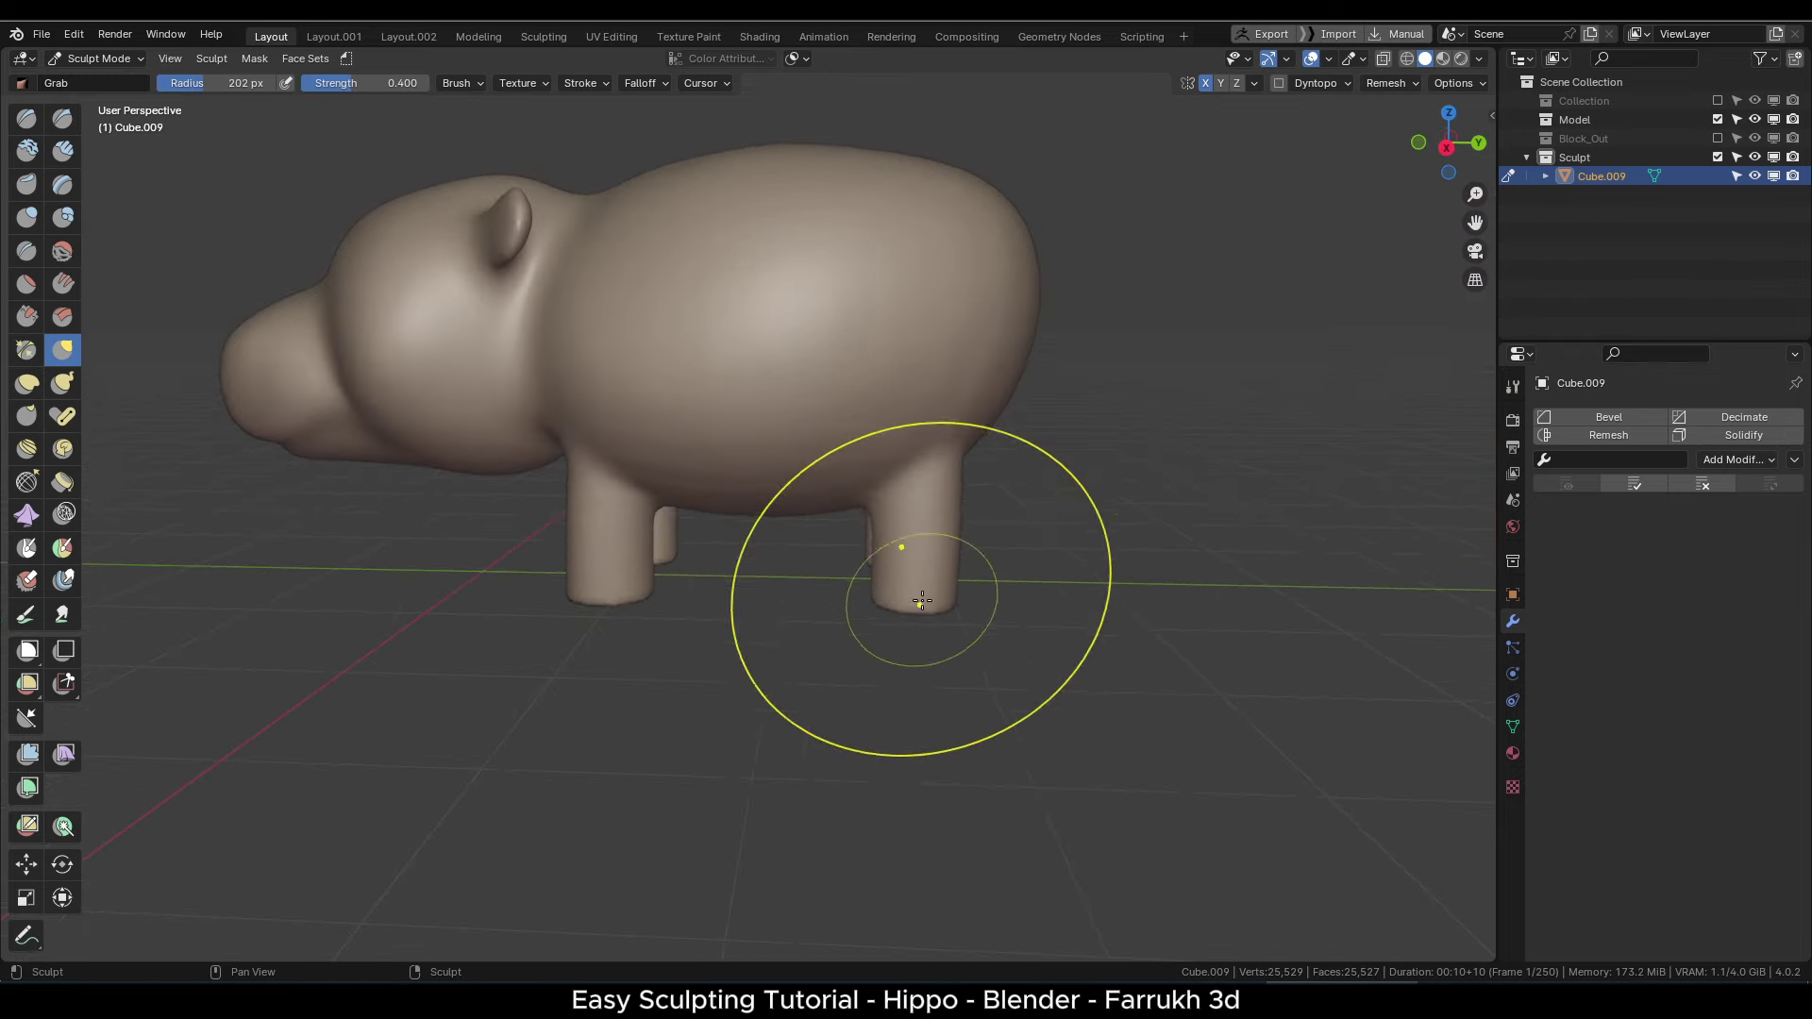
- Bulge the back of the rear thigh to bend the hind leg with a 109 px Grab brush
key("f")
left_click(1113, 583)
key("f")
left_click(958, 501)
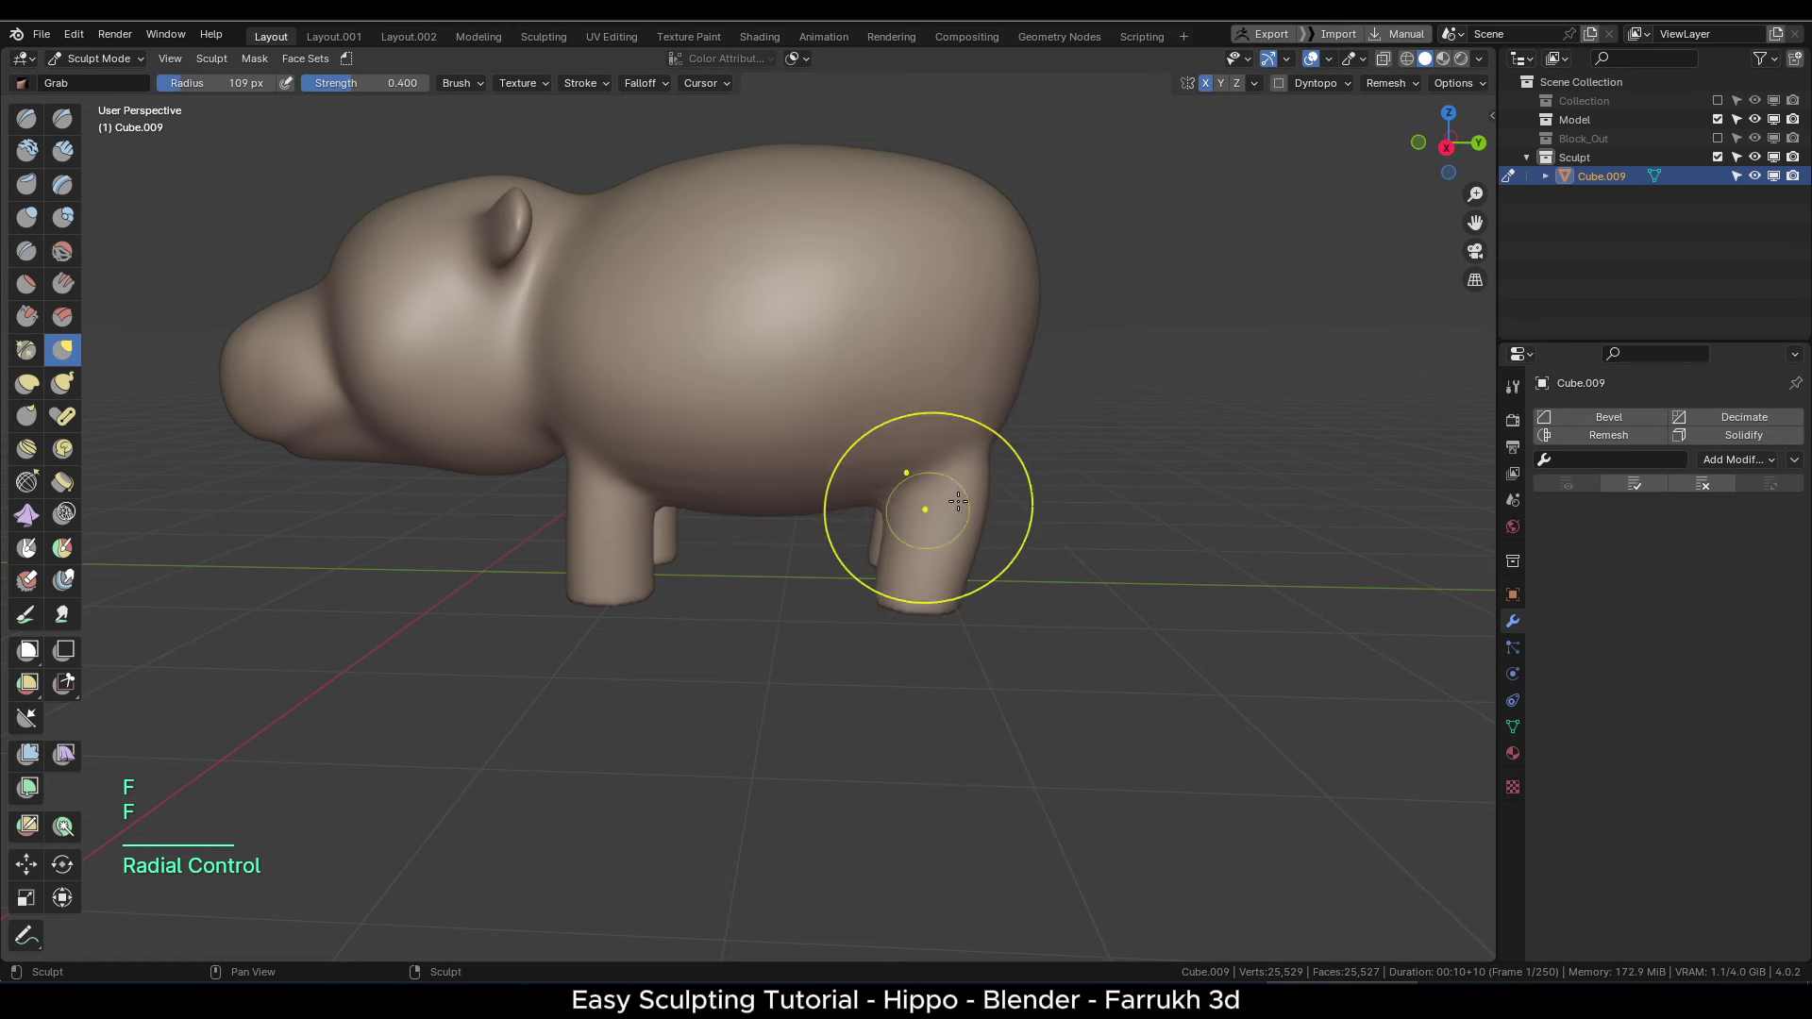
left_click(999, 463)
left_click_drag(999, 462, 934, 396, "alt")
- Adjust the curve of the rump and upper back with a Grab brush, starting at 180 px
key("f")
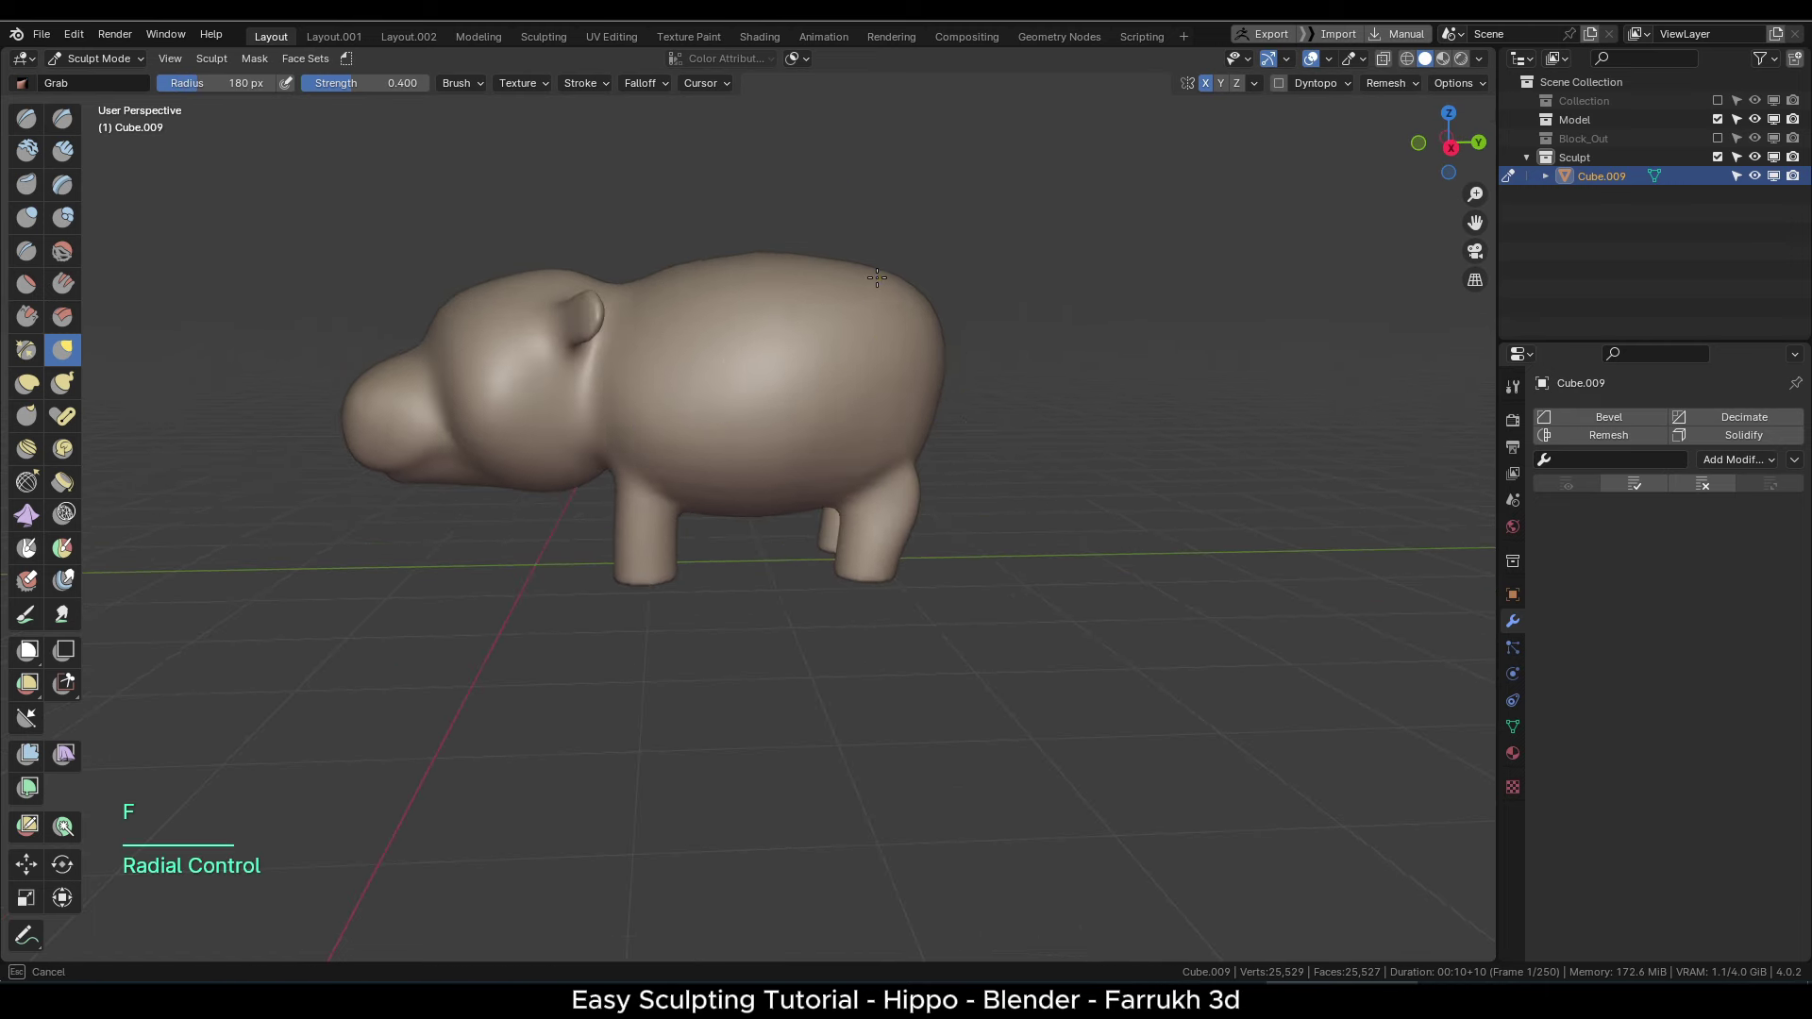
middle_click_drag(688, 319, 923, 396)
scroll(922, 397, "up", 1)
key("f")
left_click(793, 362)
left_click_drag(688, 319, 676, 343)
middle_click_drag(601, 423, 653, 408, "shift")
- Pull toes out of the base of the front foot with a 65 px Grab brush
mouse_move(644, 423)
left_mouse_down("alt")
mouse_move(877, 528)
mouse_move(760, 677)
mouse_move(829, 591)
left_mouse_up("alt")
scroll(761, 677, "up", 2)
key("f")
left_click(808, 646)
scroll(809, 646, "up", 2)
key("f")
left_click(815, 580)
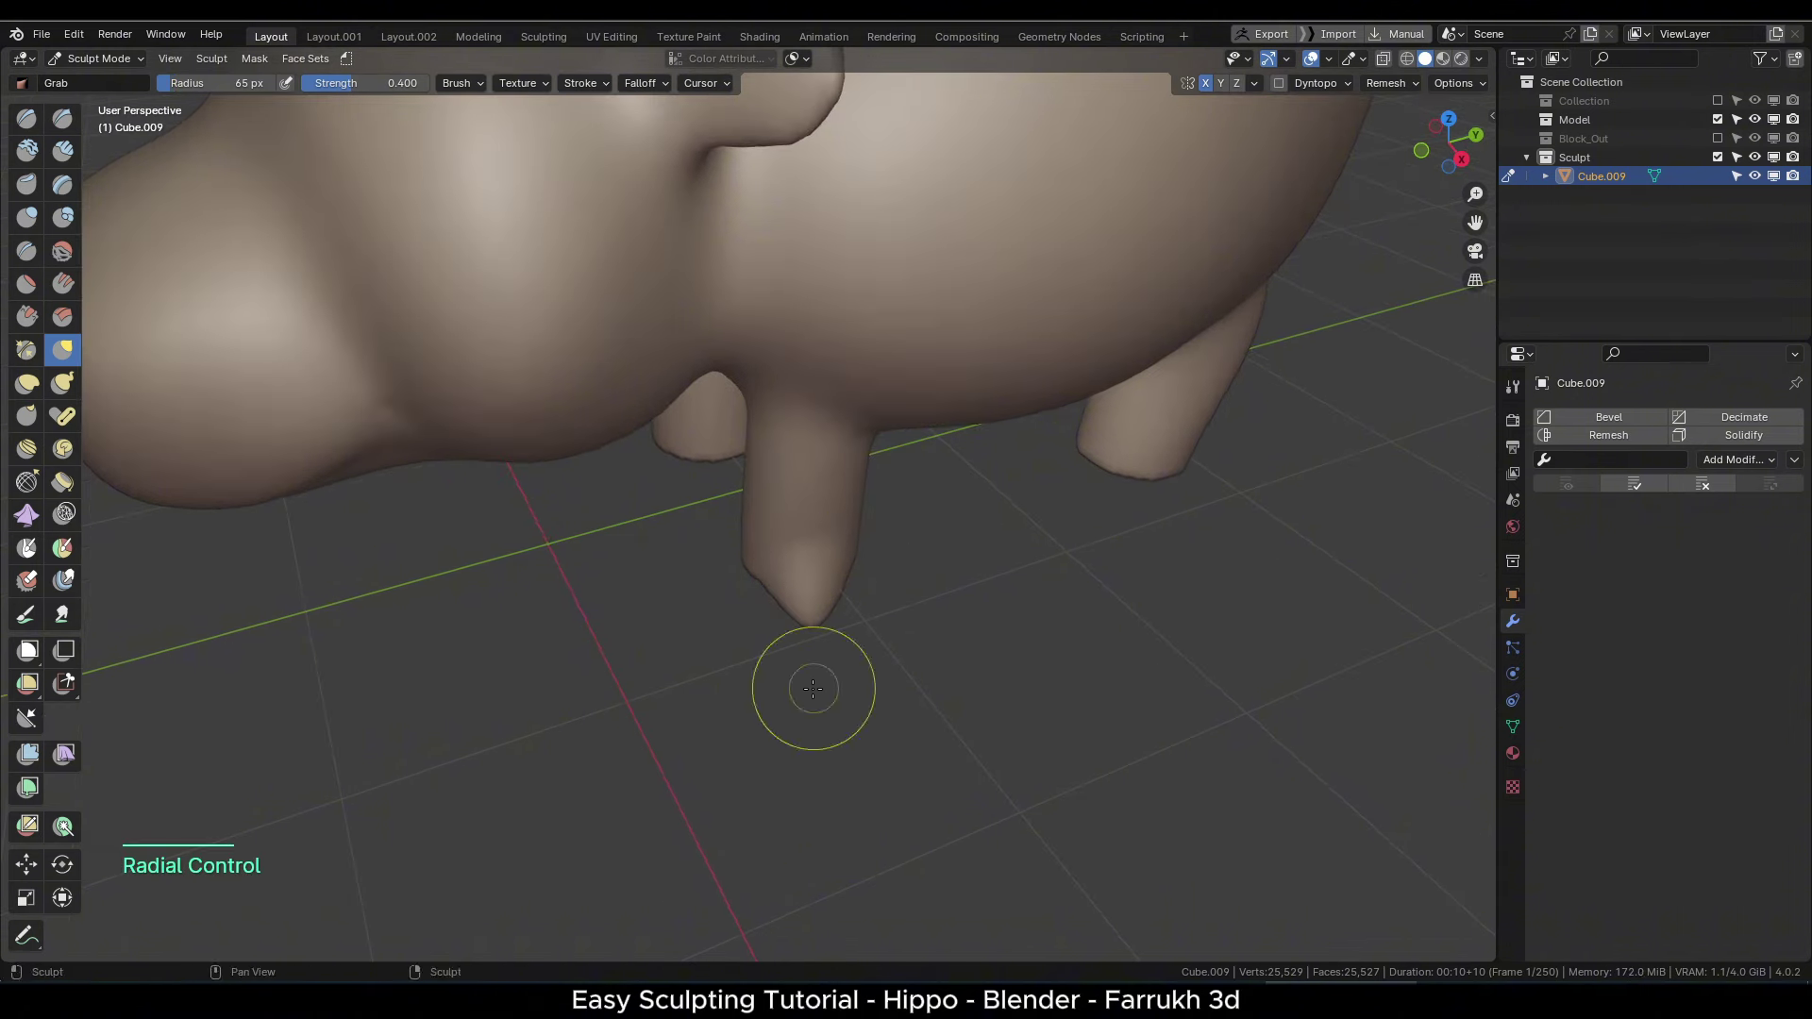
left_click_drag(640, 610, 783, 598, "alt")
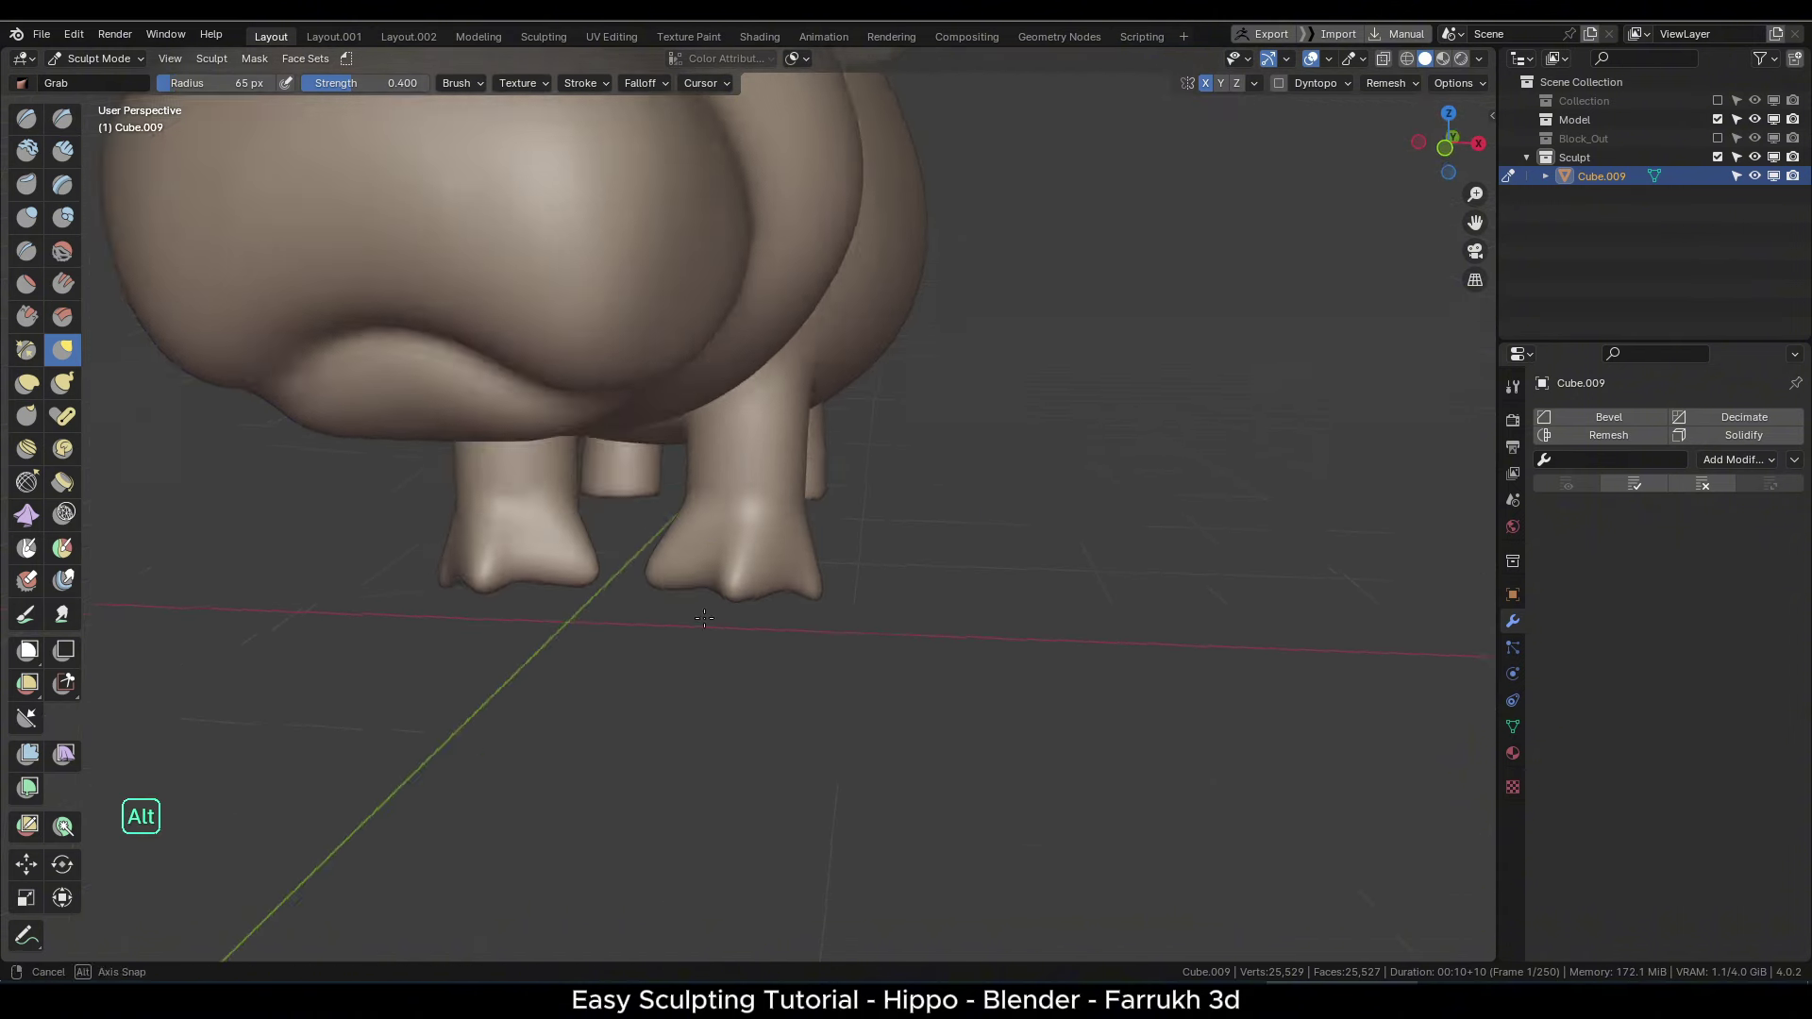
- Widen and even out the toes of the front feet with a 113 px Grab brush
key("f")
left_click(814, 590)
key("f")
left_click(798, 578)
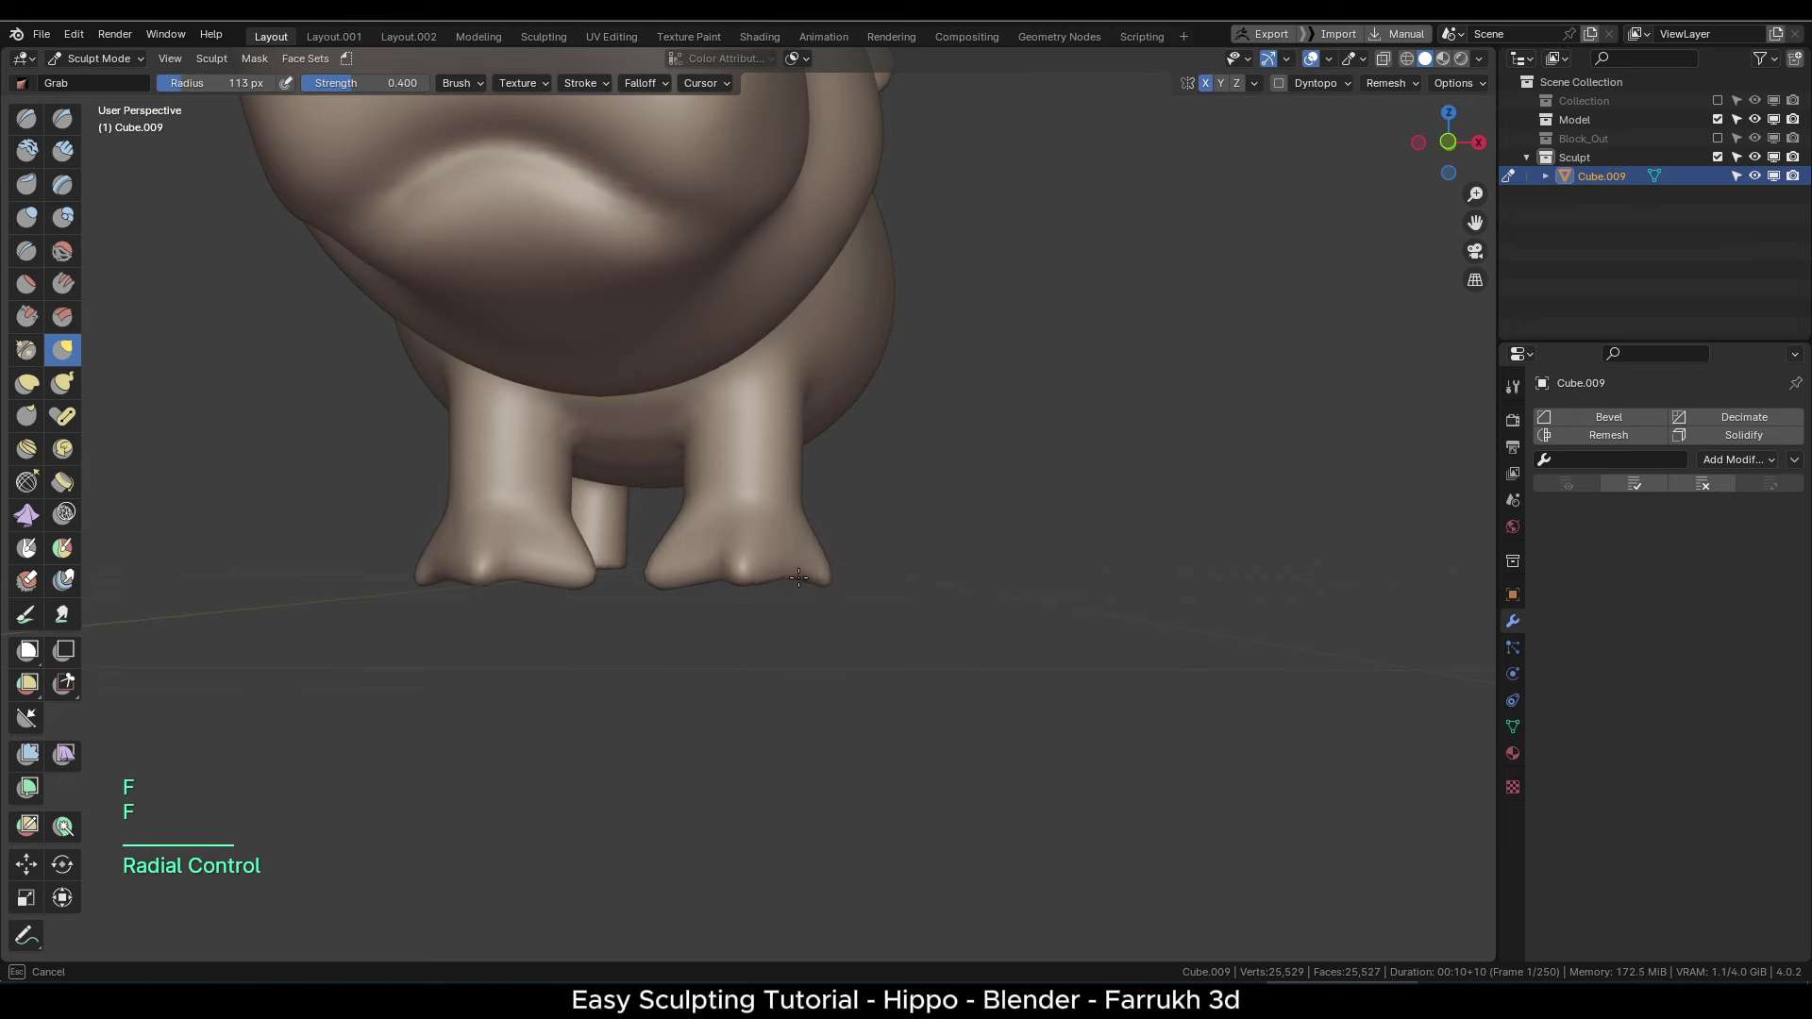
- Pull toes out of the rear foot with a 58 px Grab brush
left_click_drag(1085, 564, 920, 600, "alt")
scroll(933, 604, "up", 3)
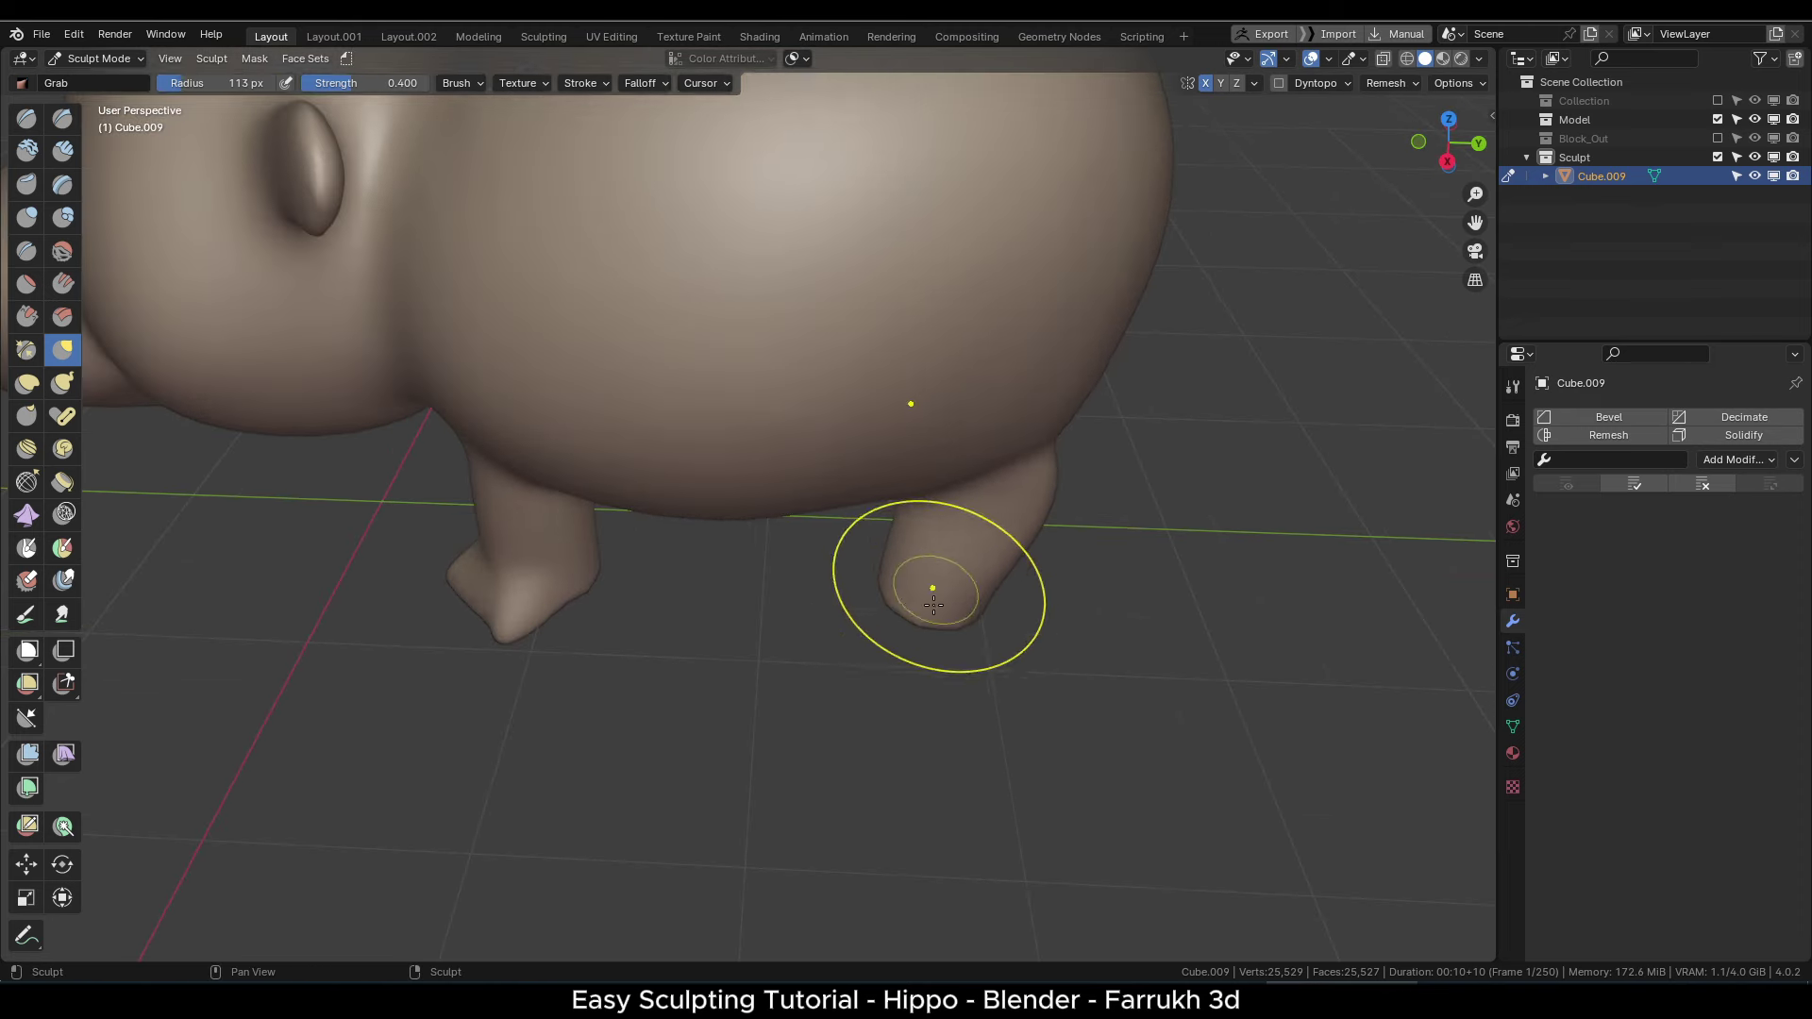
middle_click_drag(865, 628, 942, 562)
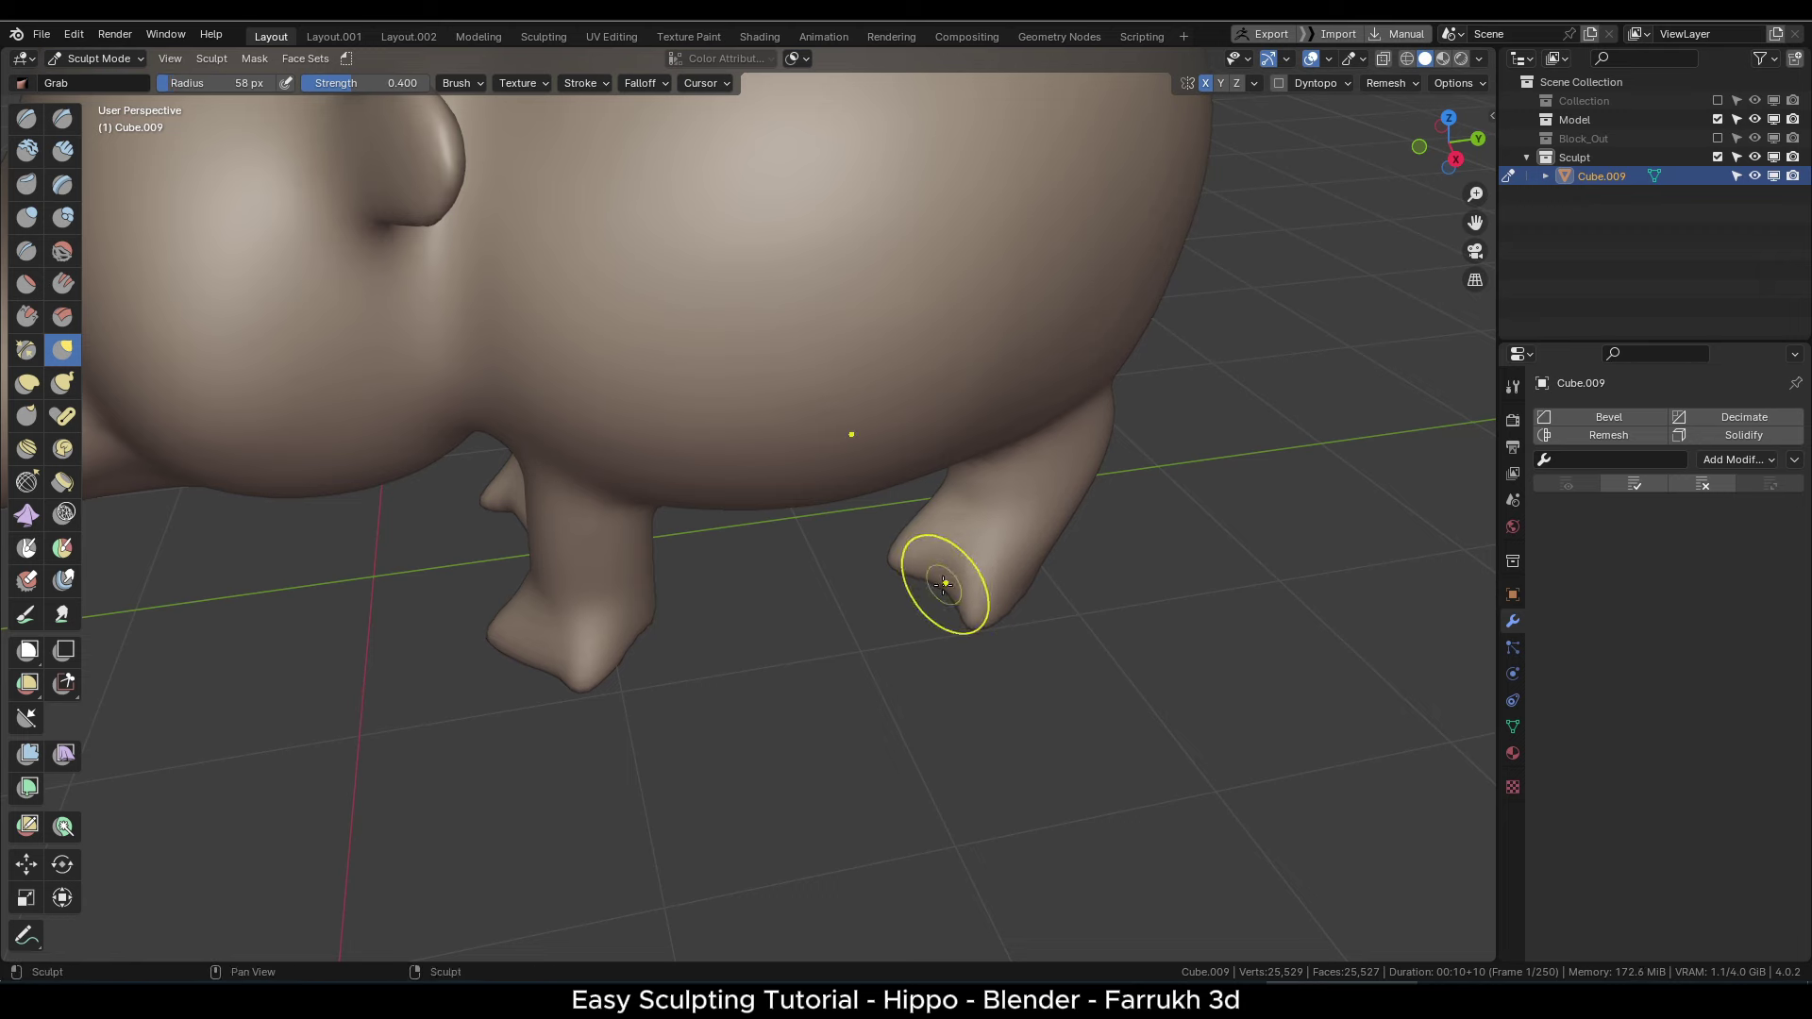
left_click_drag(944, 585, 991, 602, "alt")
- Refine the rear foot and the back contour of the hind leg in the right view with a 109 px Grab brush
key("f")
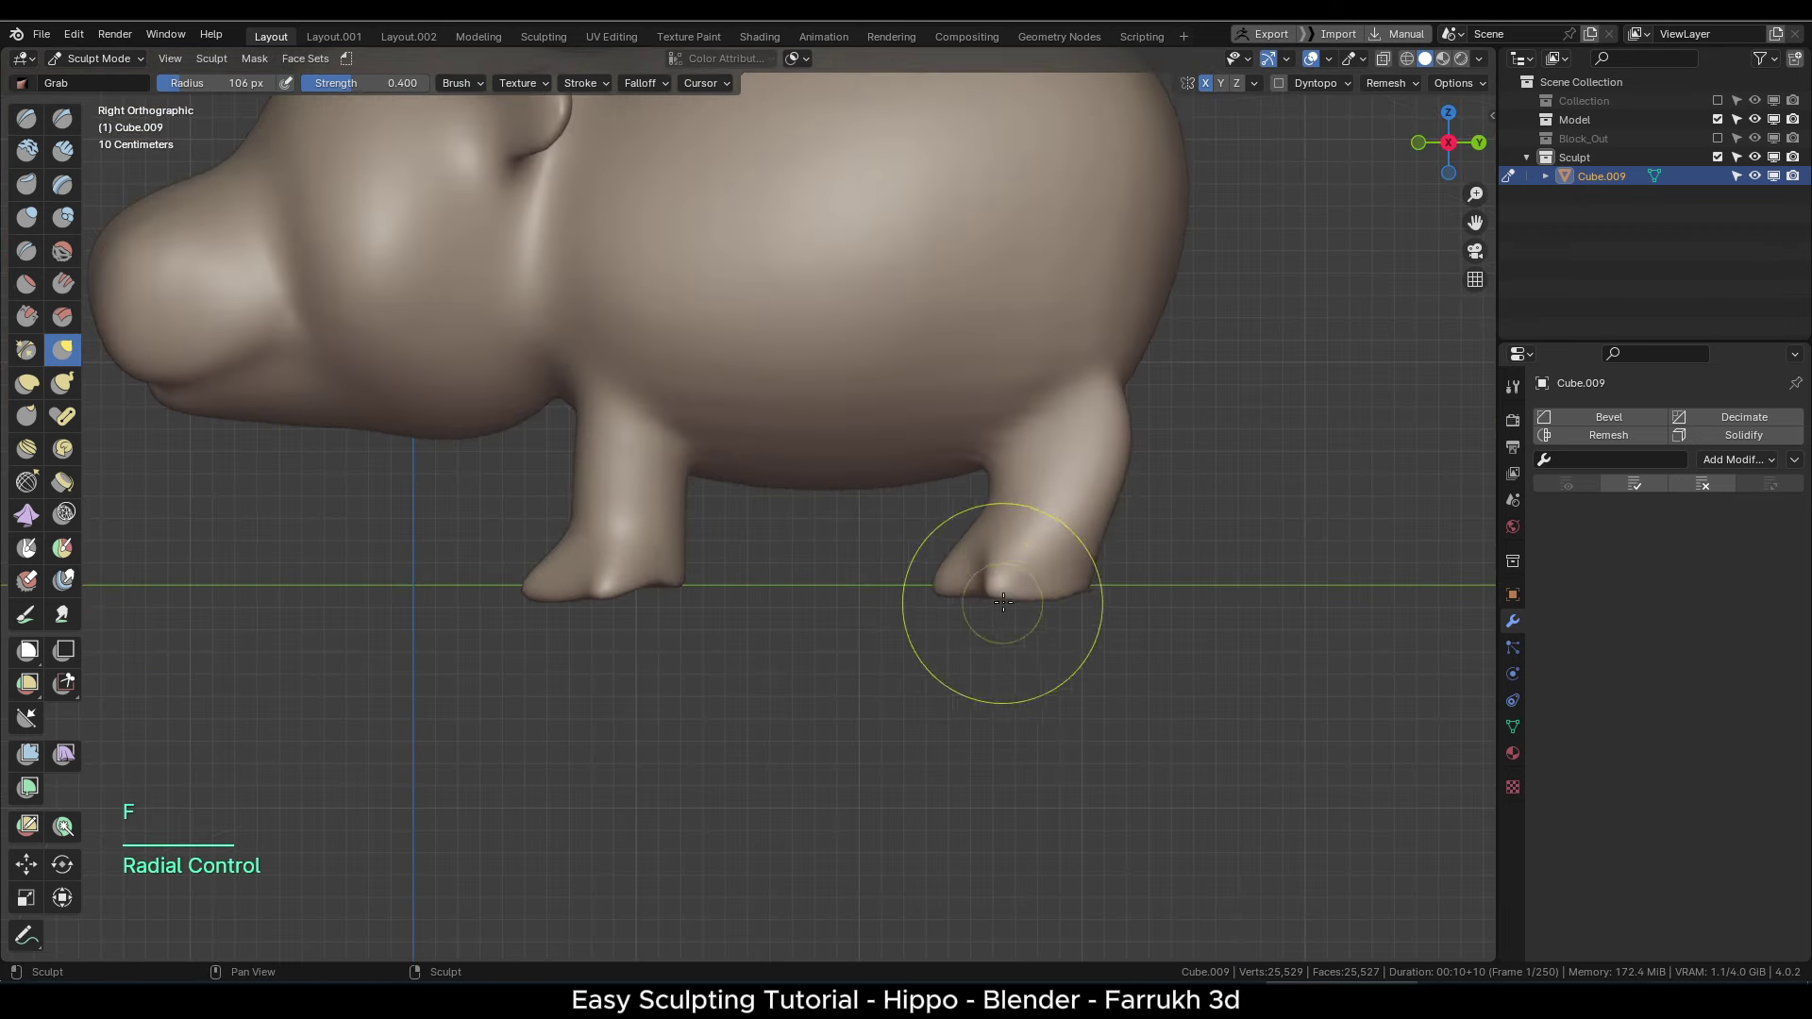
key("f")
middle_click_drag(1109, 460, 991, 529, "shift")
key("f")
left_click(990, 529)
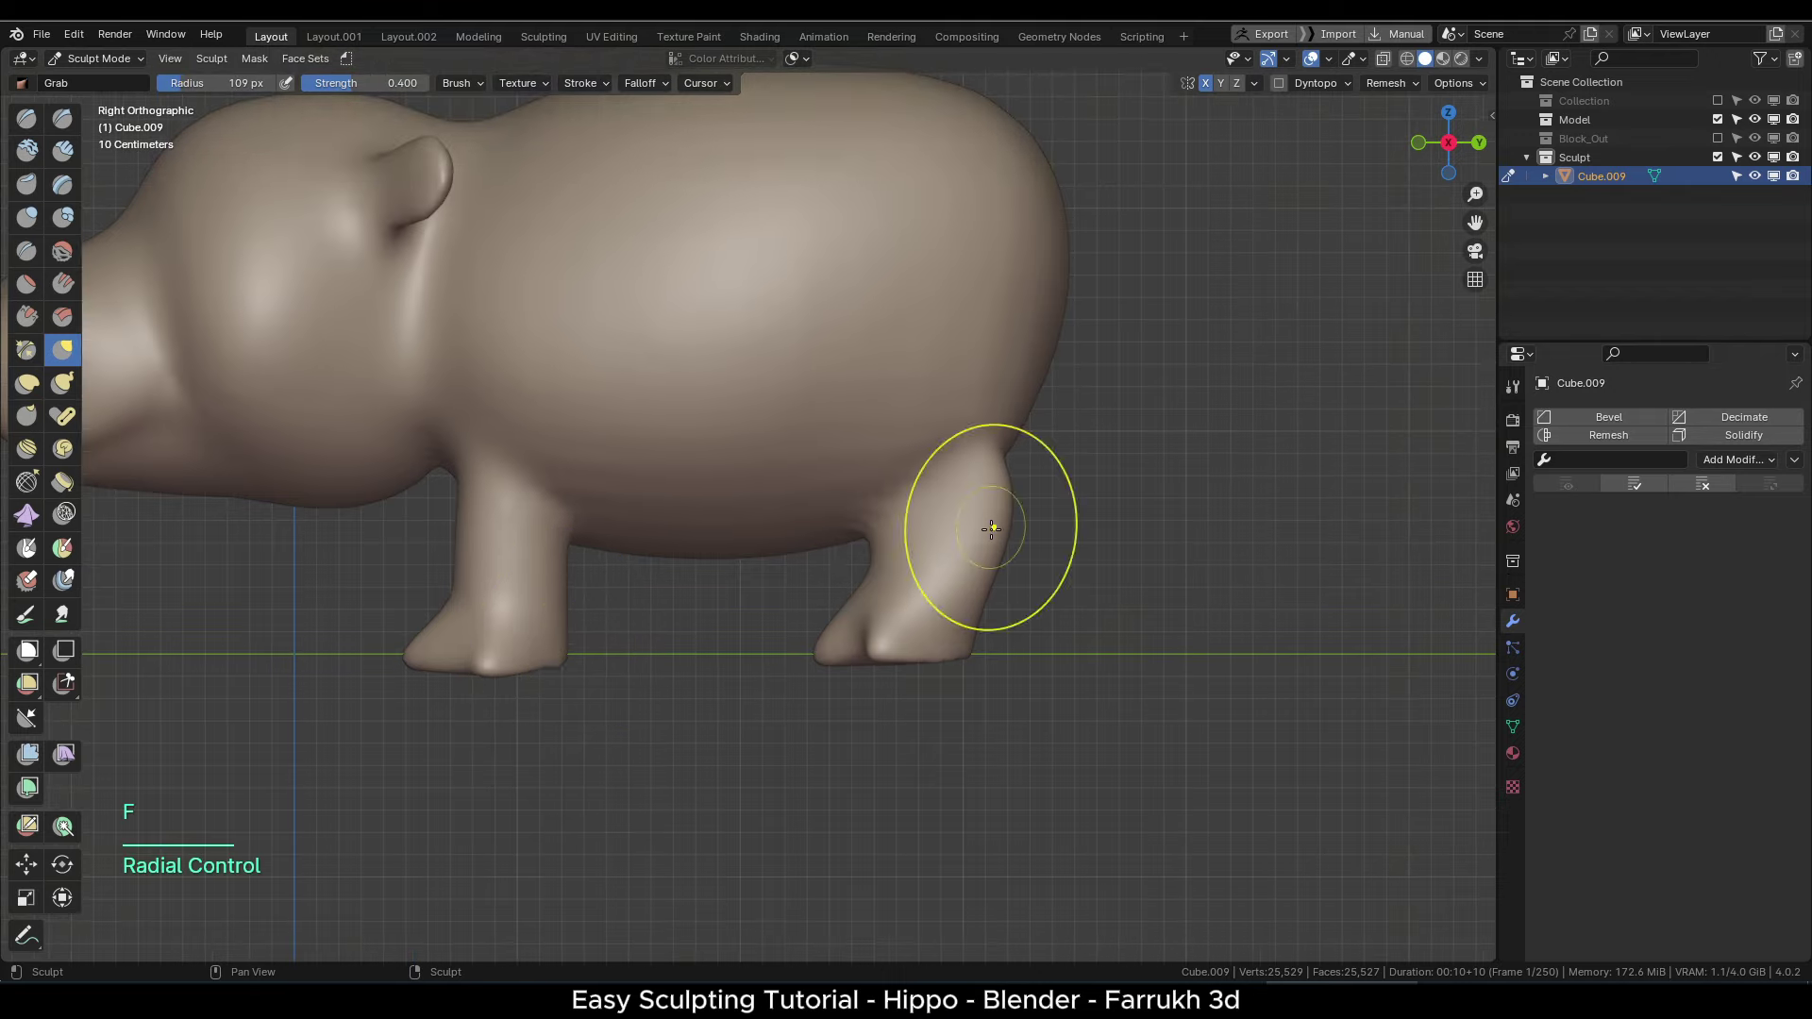
- Check the rear feet's topology from below and adjust their soles with a Grab brush of 143 px and larger
middle_click_drag(1034, 401, 861, 514)
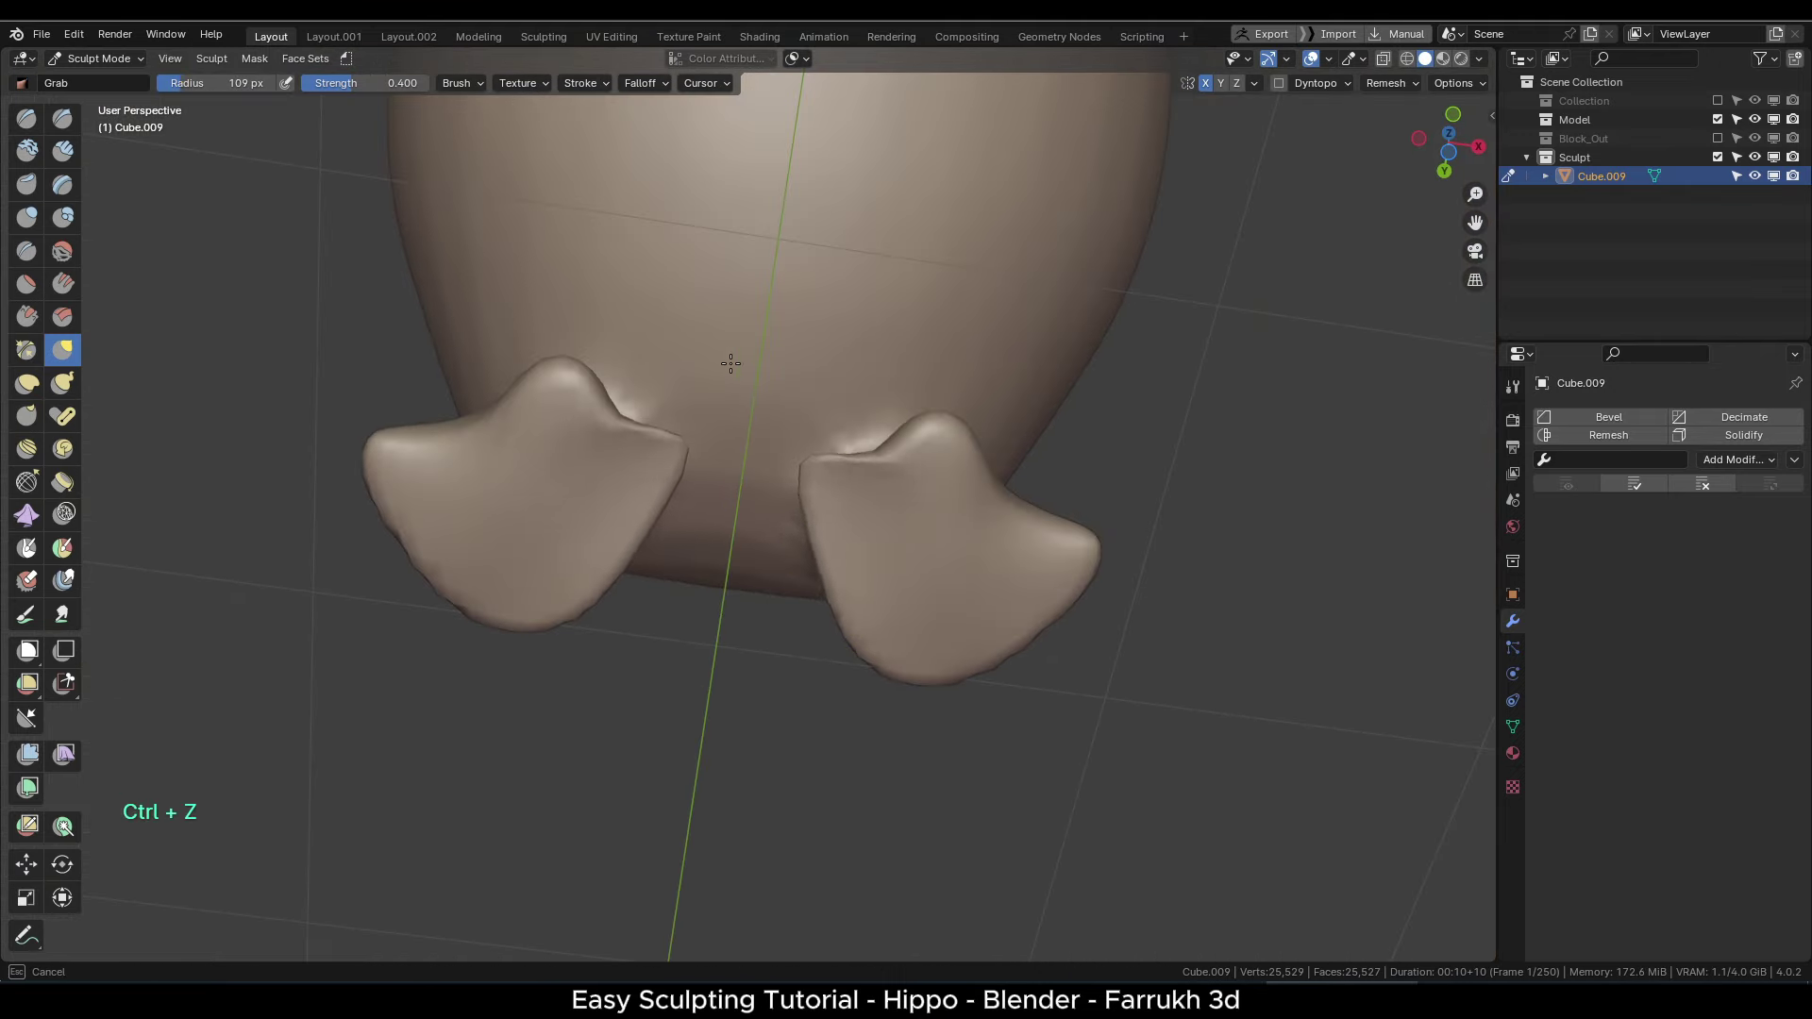
scroll(844, 504, "up", 3)
key("F4")
key("F4")
key("f")
left_click(946, 518)
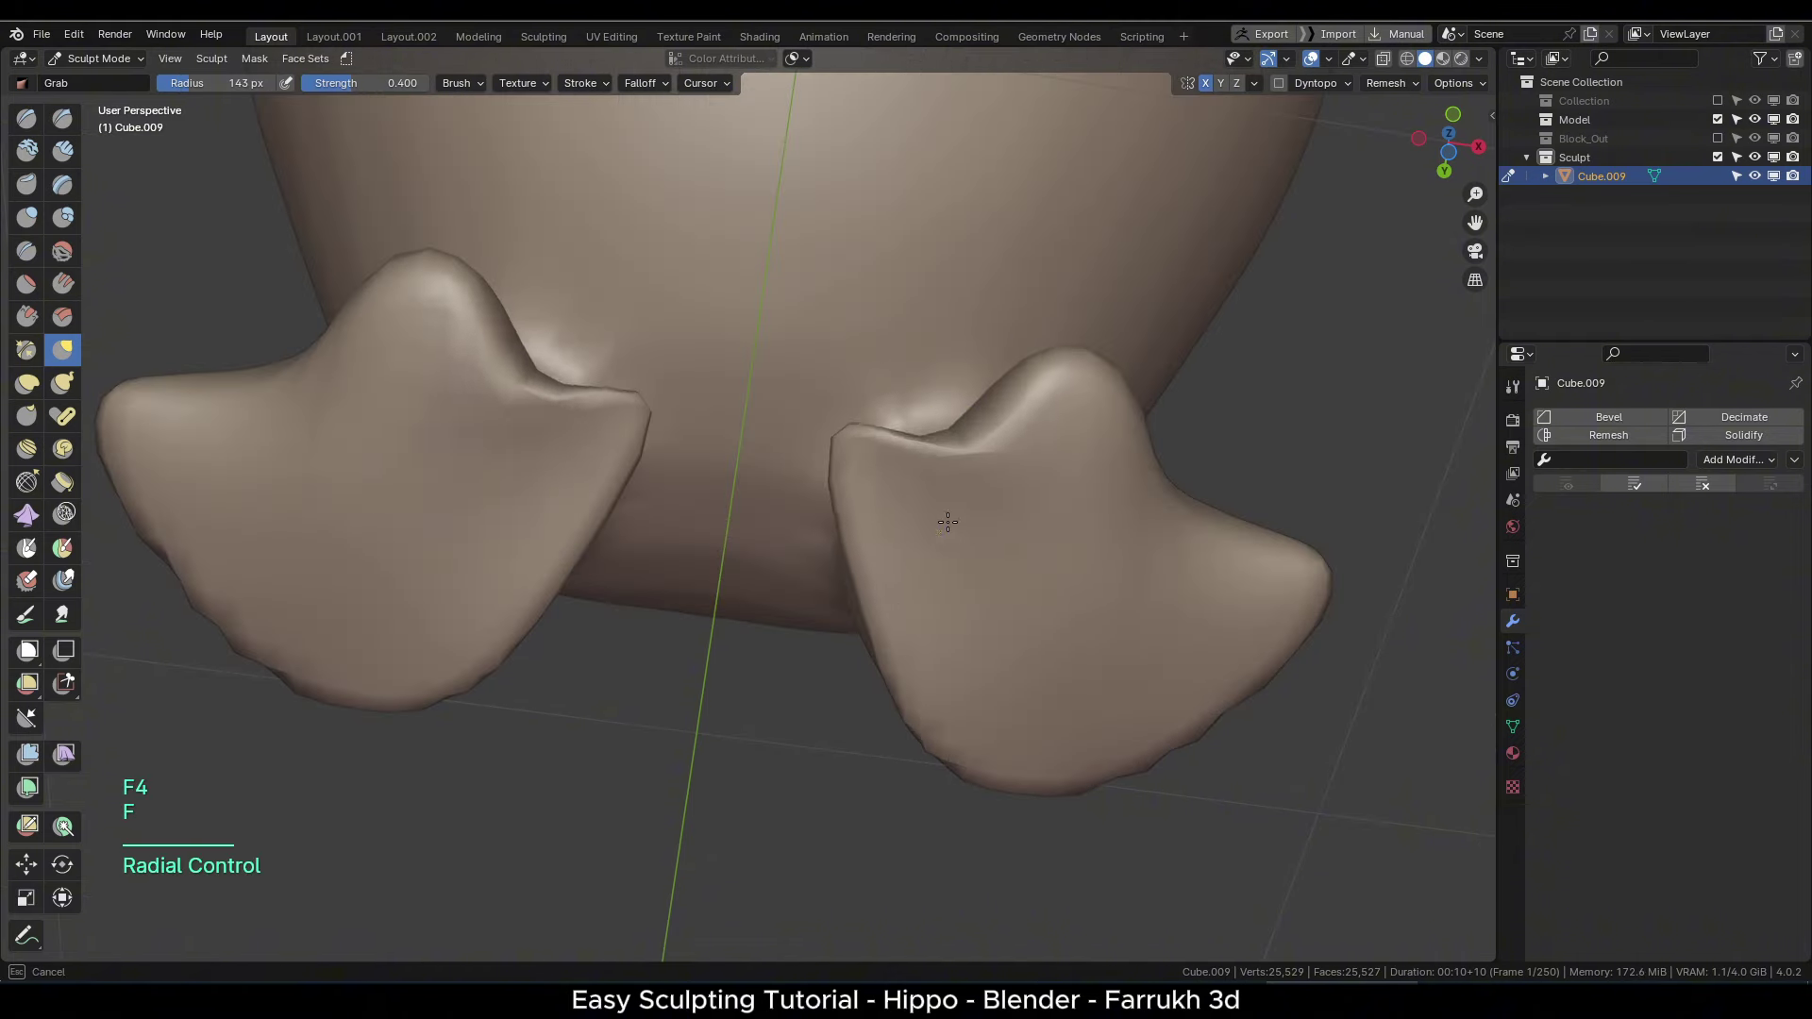
key("f")
left_click(953, 604)
- Show the wireframe over the whole hippo and voxel-remesh it to redistribute the topology evenly
scroll(906, 547, "down", 8)
mouse_move(871, 570)
middle_mouse_down()
mouse_move(885, 676)
mouse_move(878, 631)
middle_mouse_up()
middle_click_drag(703, 590, 825, 623, "alt")
key("F4")
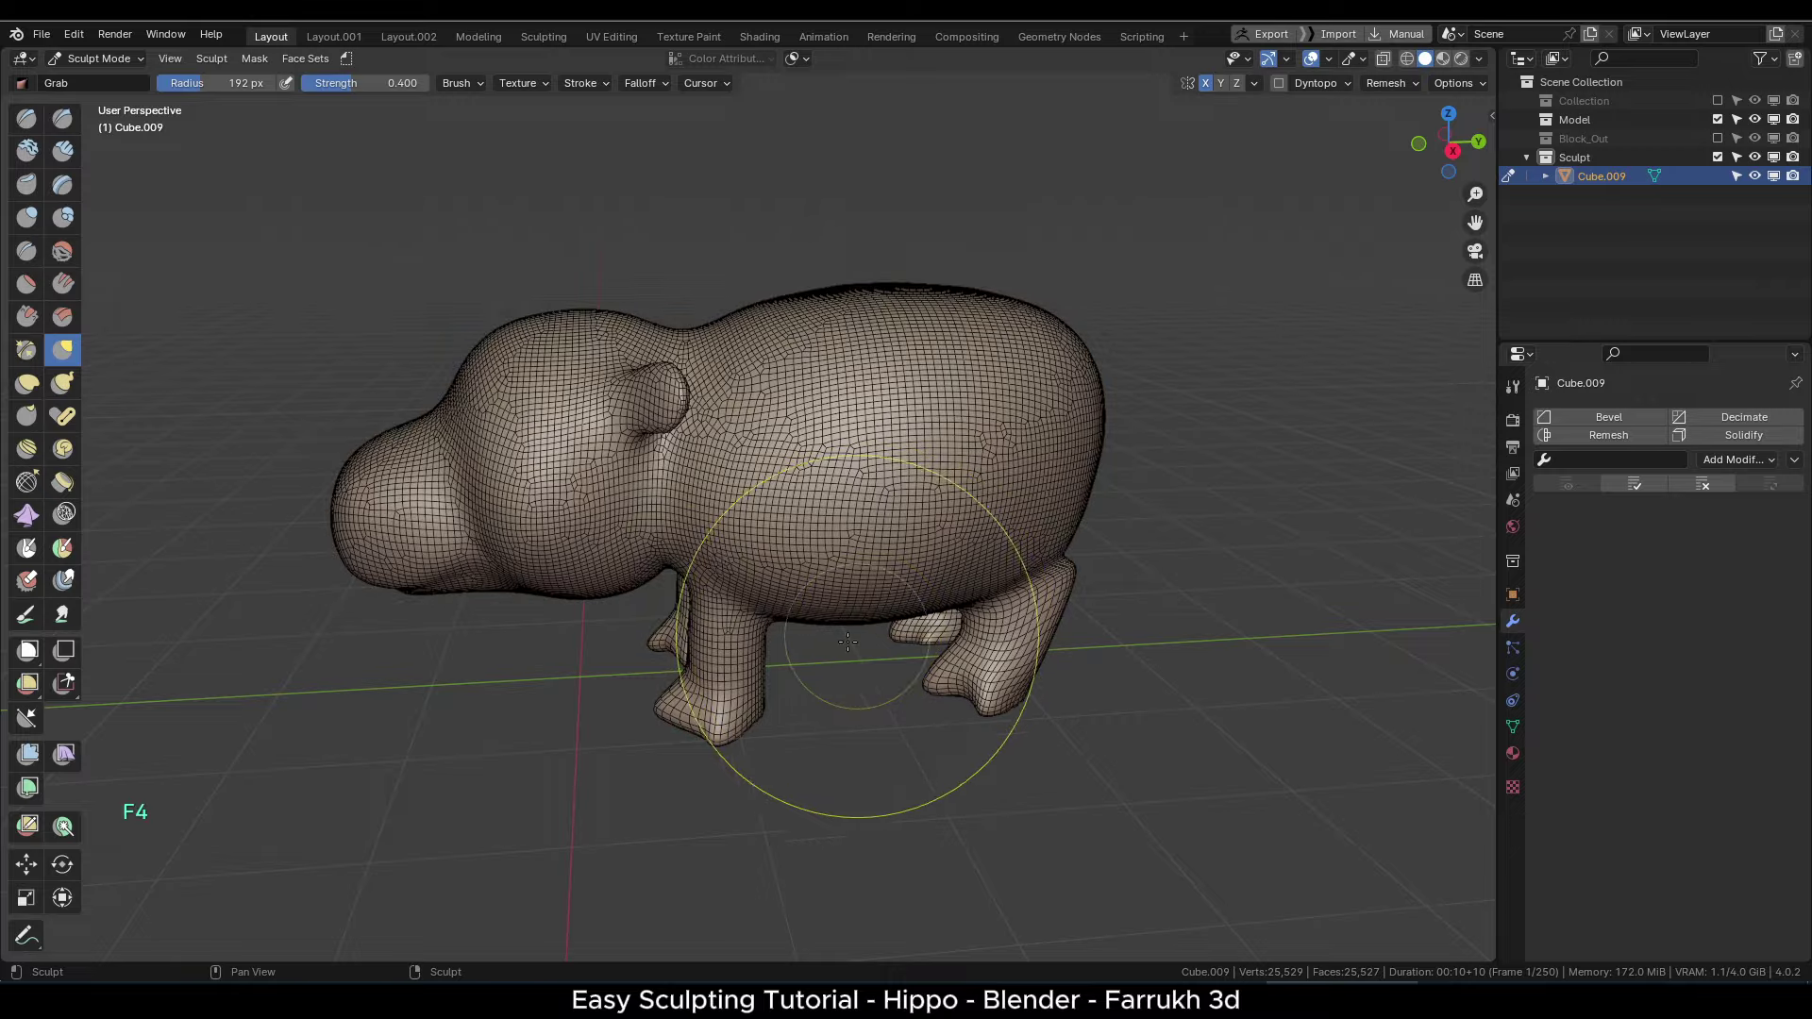
middle_click_drag(706, 532, 776, 607, "alt")
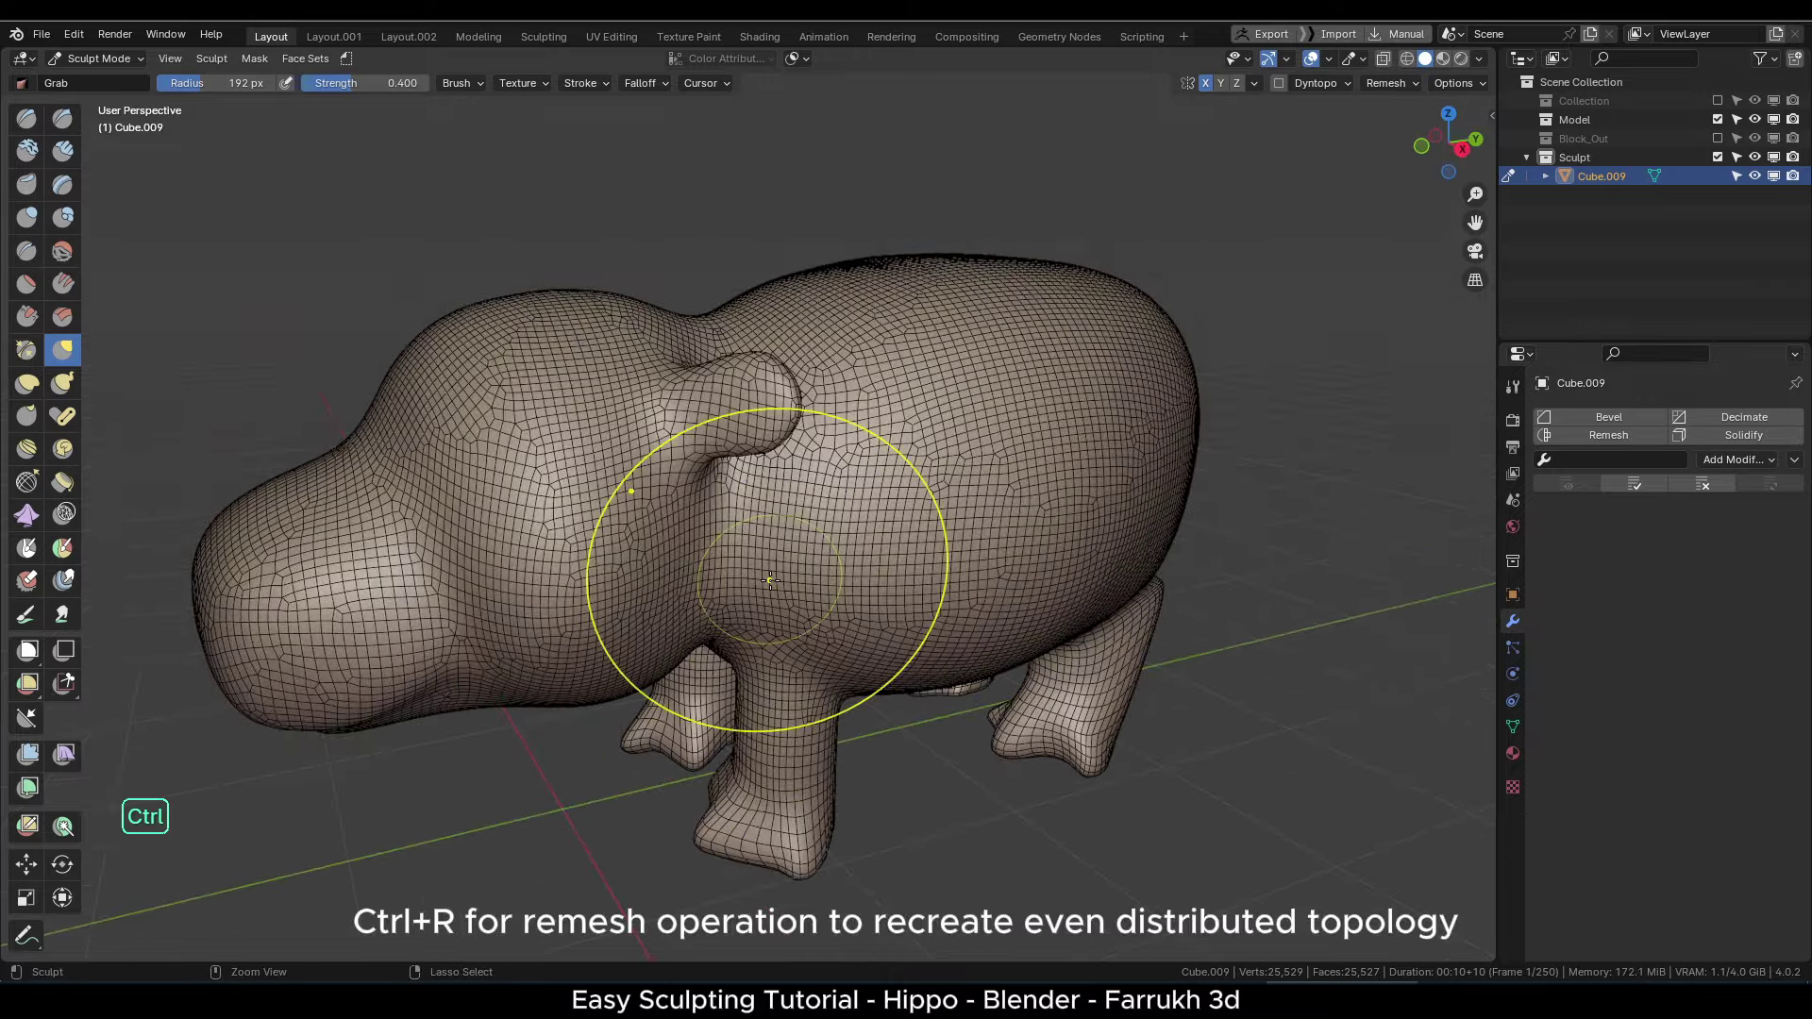
key("ctrl+r")
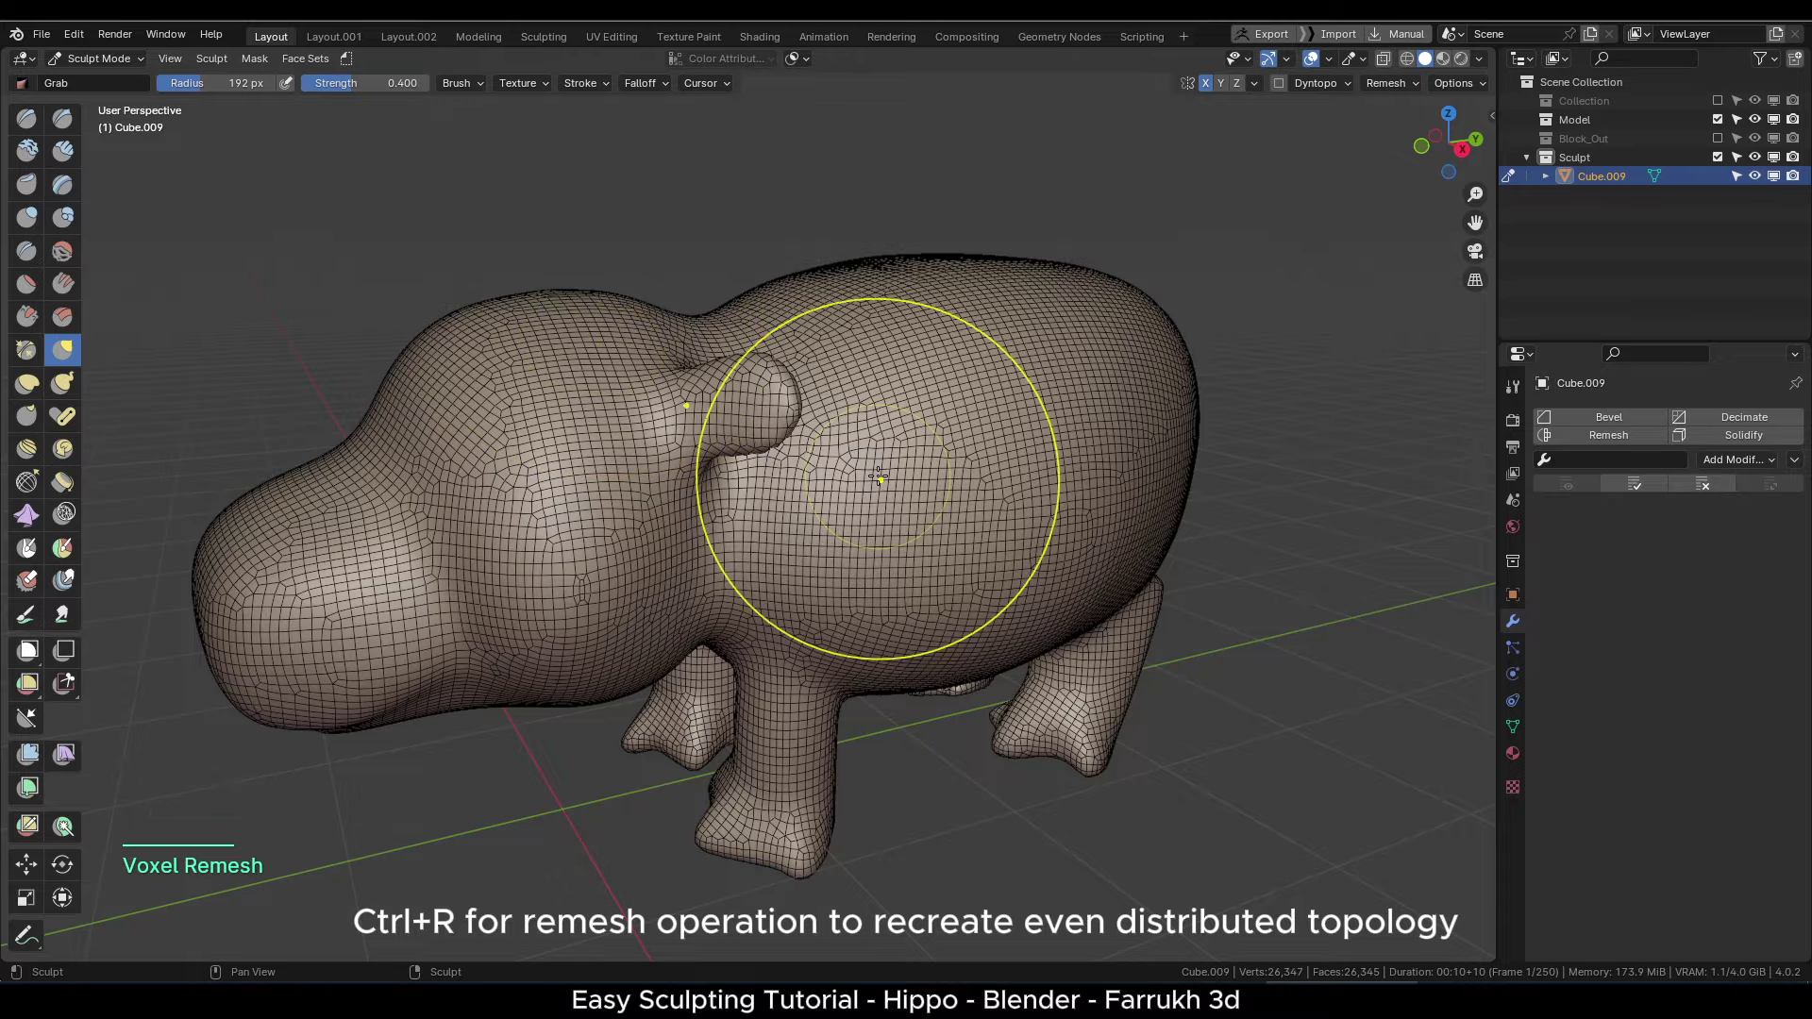
- Hide the wireframe and reshape the hippo's head around the ear with a 149 px Grab brush
middle_click_drag(883, 651, 1079, 595)
key("F4")
mouse_move(975, 432)
middle_mouse_down("alt")
mouse_move(1014, 740)
mouse_move(924, 491)
mouse_move(1225, 557)
middle_mouse_up("alt")
scroll(1015, 740, "down", 3)
scroll(1225, 557, "up", 2)
key("f")
left_click(950, 462)
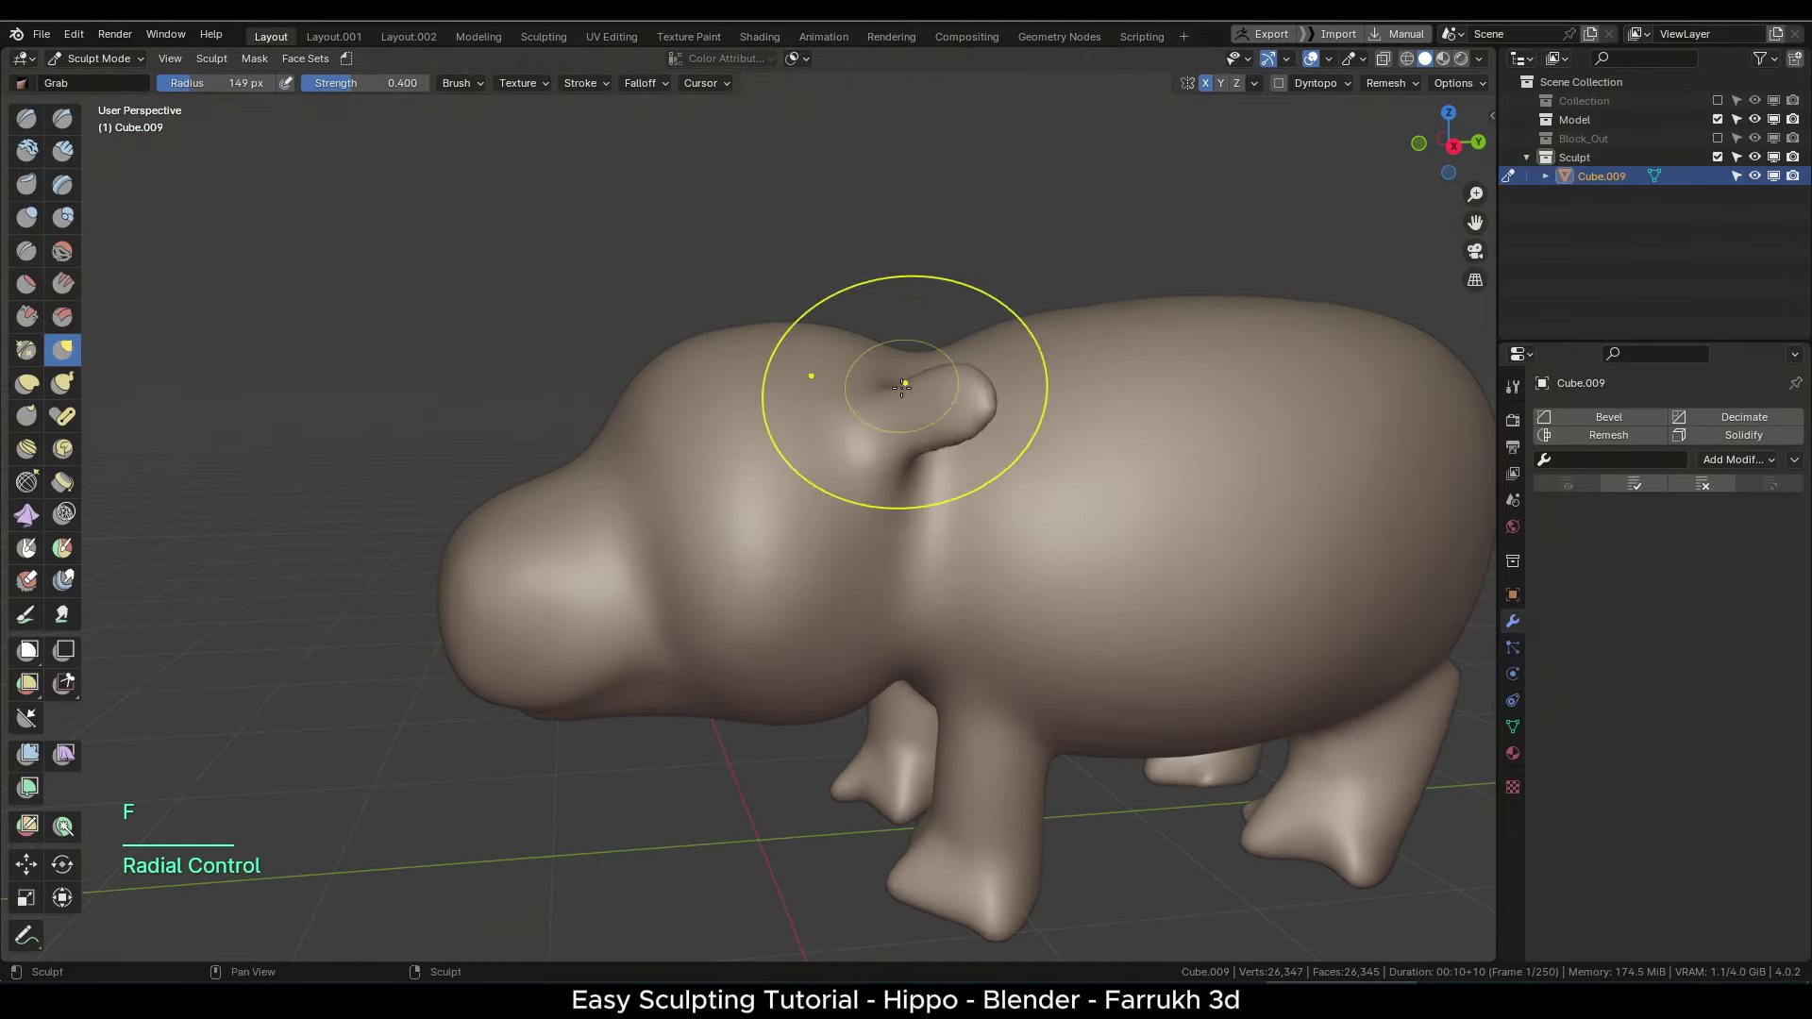
- Refine the ears and the surrounding head shape with a Grab brush of up to 194 px
scroll(901, 388, "down", 2)
middle_click_drag(811, 490, 1029, 514, "alt")
key("f")
left_click(869, 433)
middle_click_drag(869, 434, 922, 465, "alt")
key("f")
left_click(953, 495)
key("f")
left_click(947, 405)
scroll(968, 535, "up", 3)
middle_click_drag(380, 349, 125, 282, "alt")
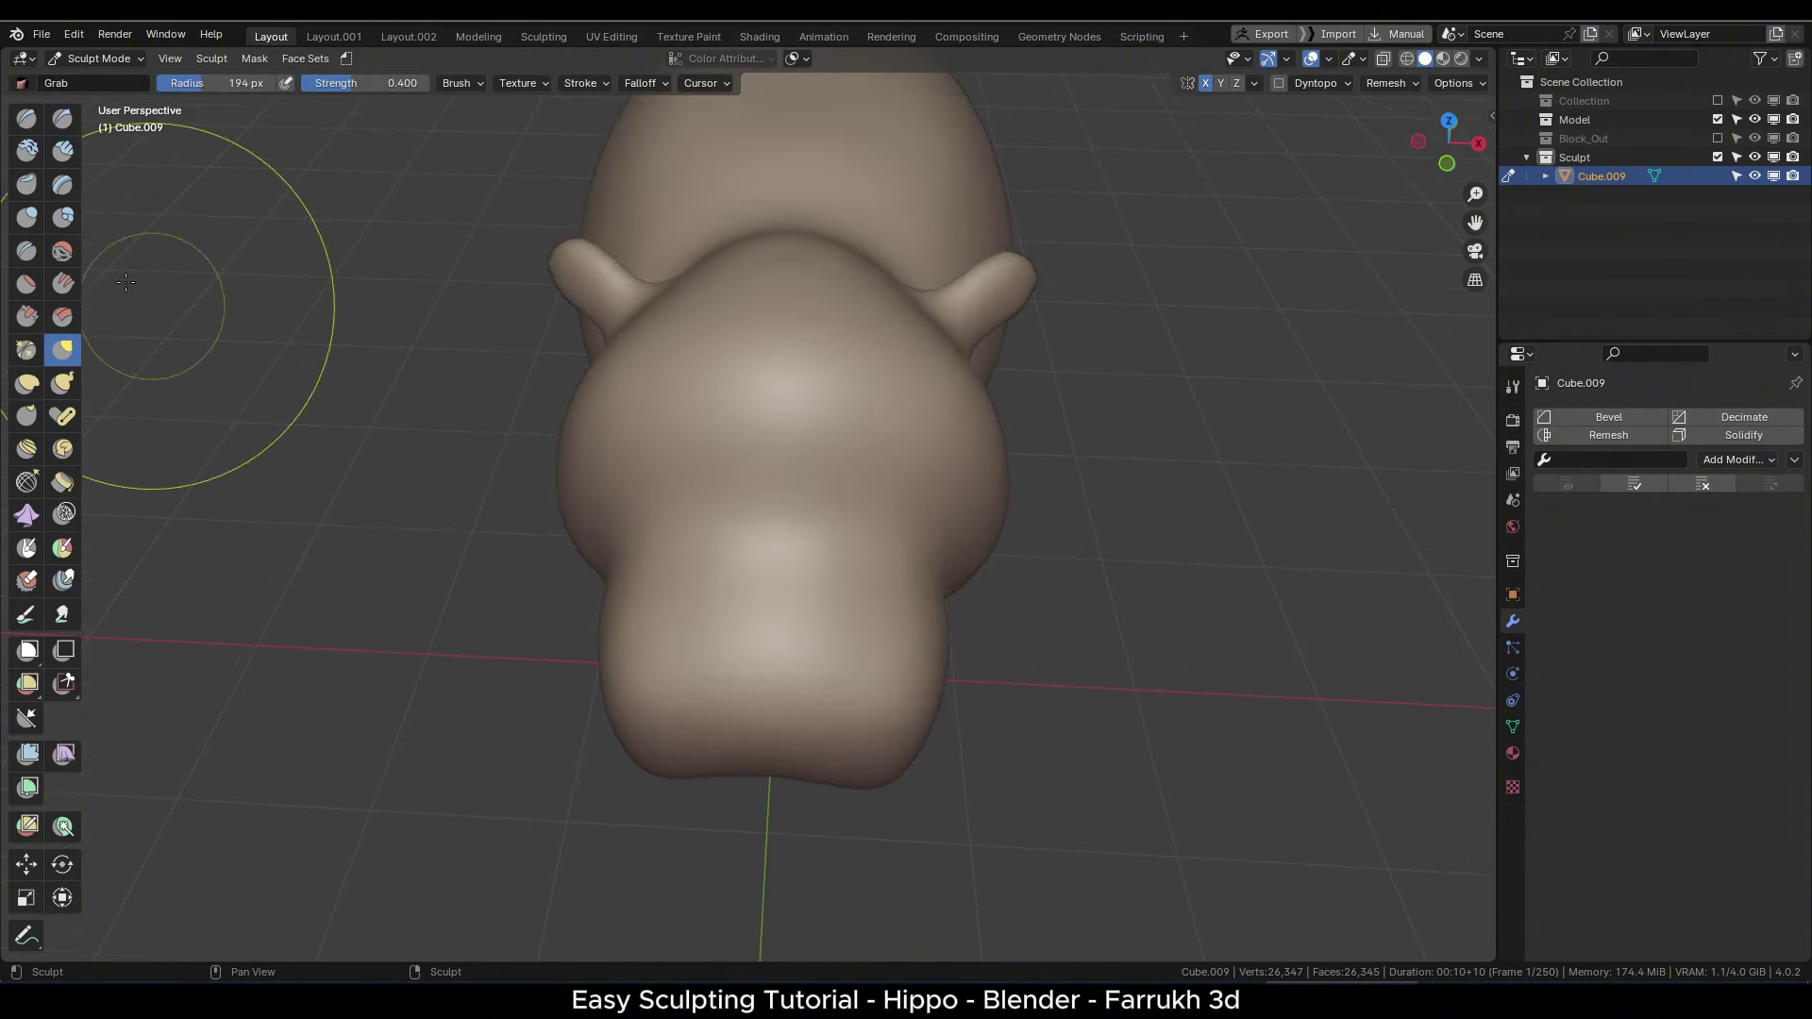
- Carve symmetrical eye sockets into the head with a 95 px Inflate/Deflate brush at strength 1.000, subtracting from the surface
left_click(27, 218)
mouse_move(688, 546)
middle_mouse_down()
mouse_move(911, 497)
mouse_move(863, 517)
middle_mouse_up()
key("f")
left_click_drag(873, 534, 874, 526, "alt")
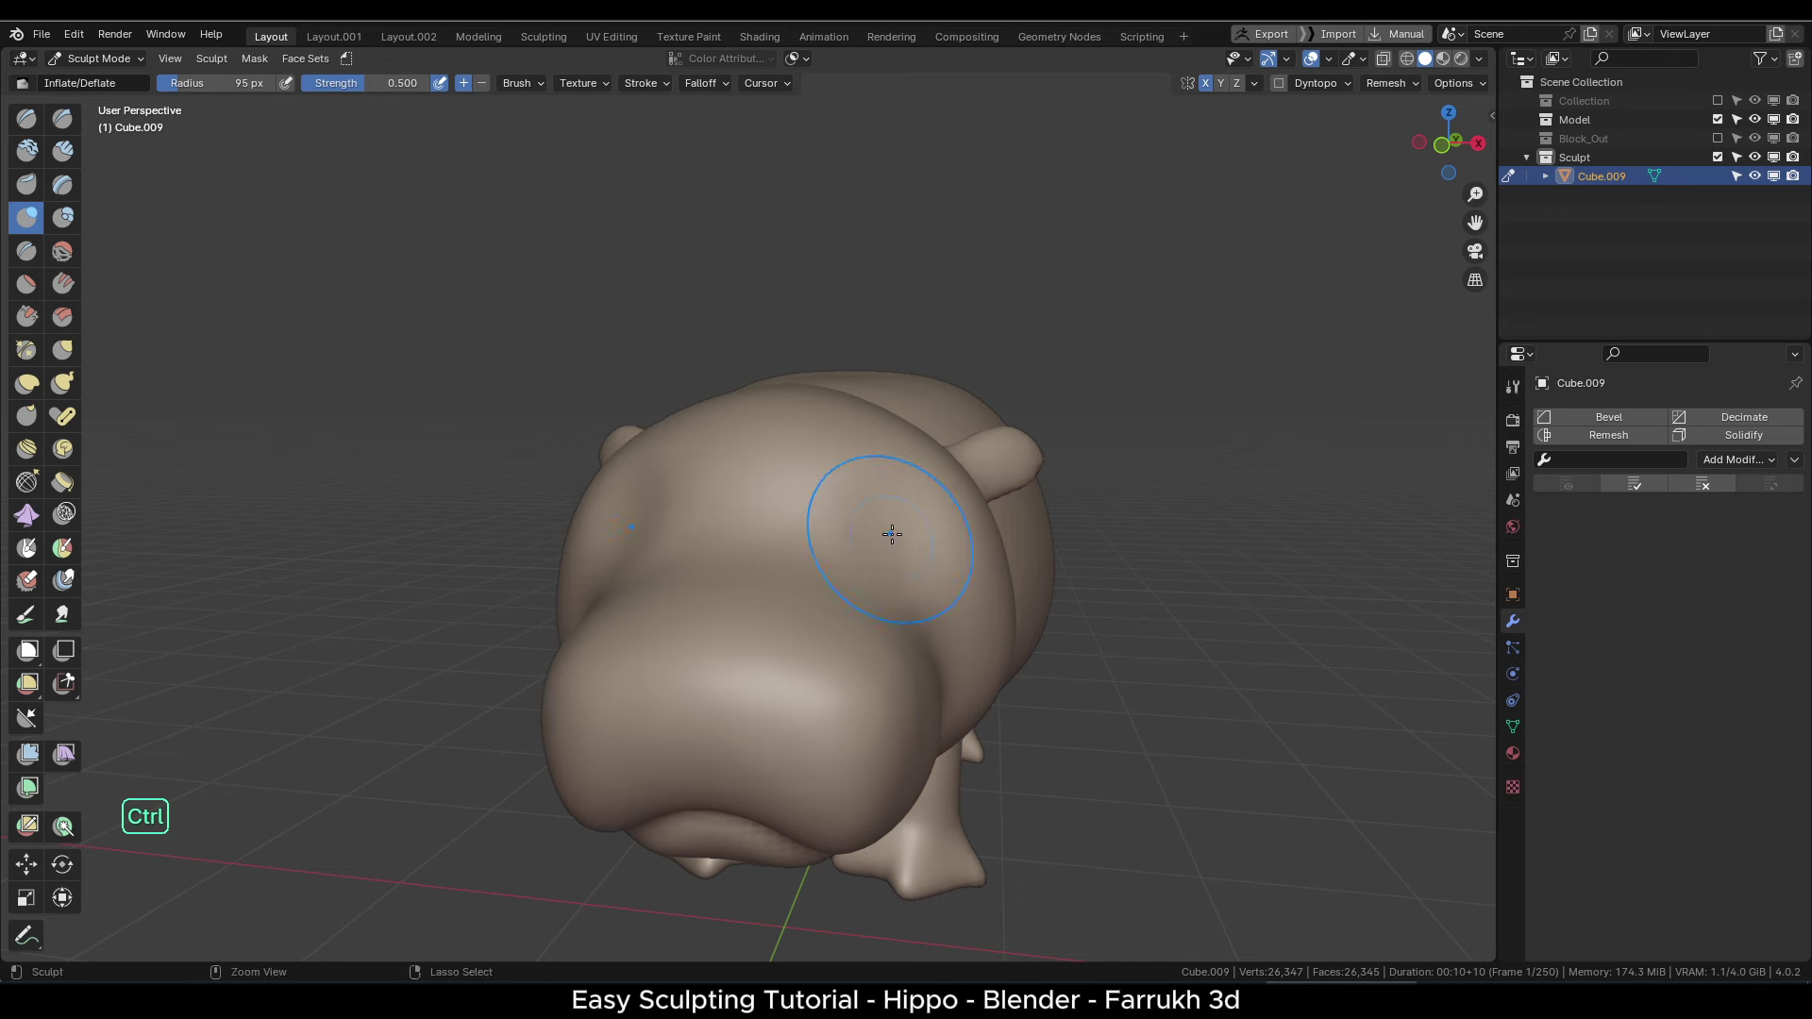
left_click_drag(891, 534, 892, 513, "ctrl")
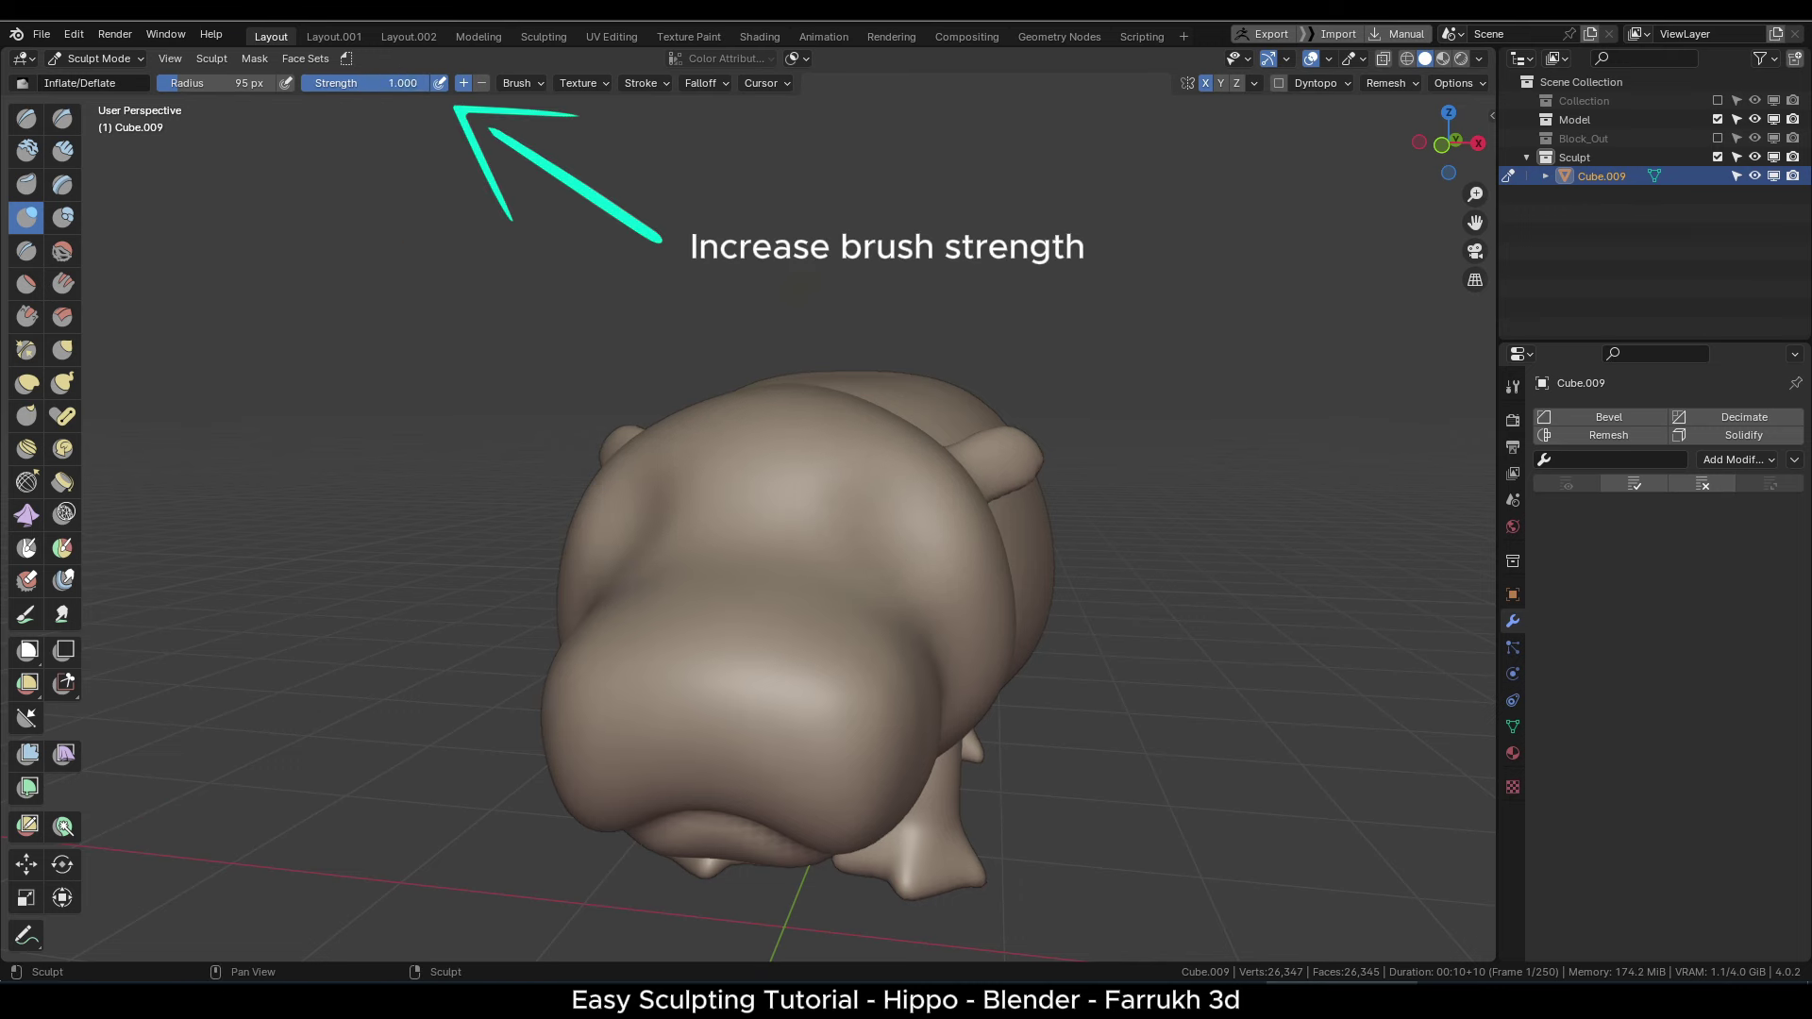
mouse_move(900, 526)
left_mouse_down("ctrl")
mouse_move(943, 547)
mouse_move(878, 557)
left_mouse_up("ctrl")
scroll(887, 533, "down", 3)
scroll(870, 558, "up", 3)
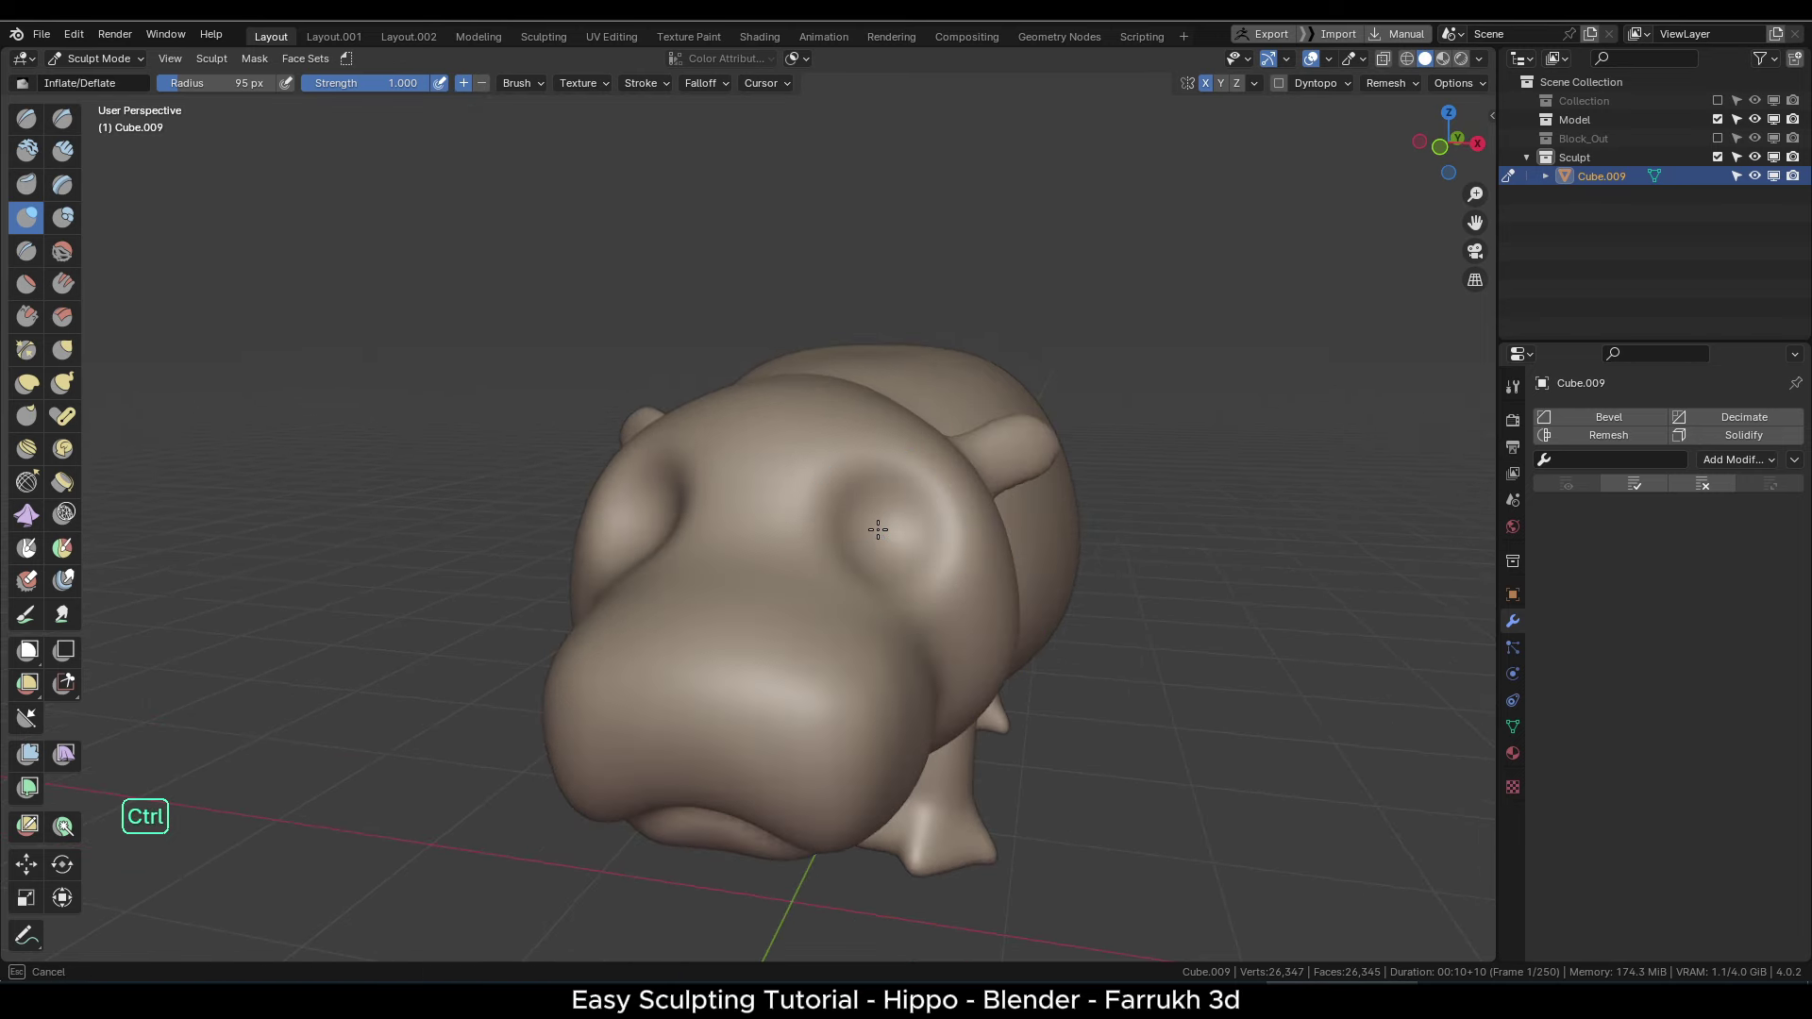
- Adjust the rims of the eye sockets and the adjoining brow and cheek with a 131 px Grab brush
key("g")
key("f")
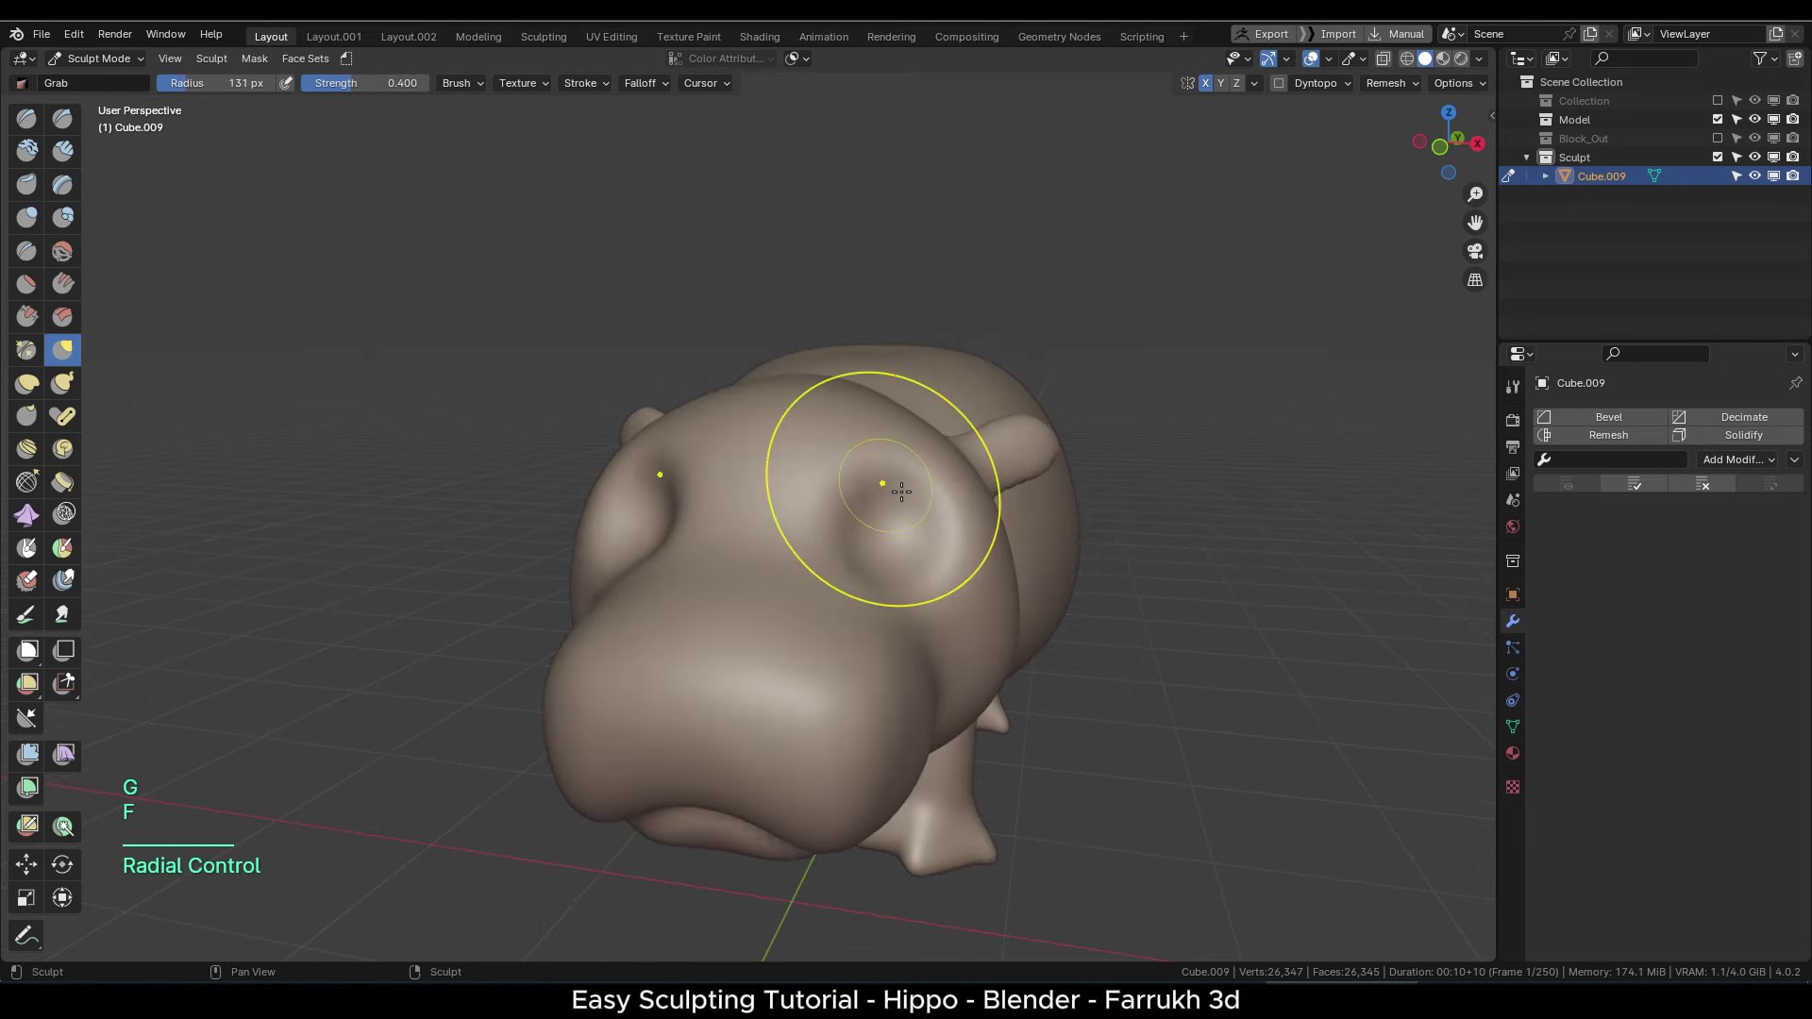
middle_click_drag(901, 490, 891, 535, "alt")
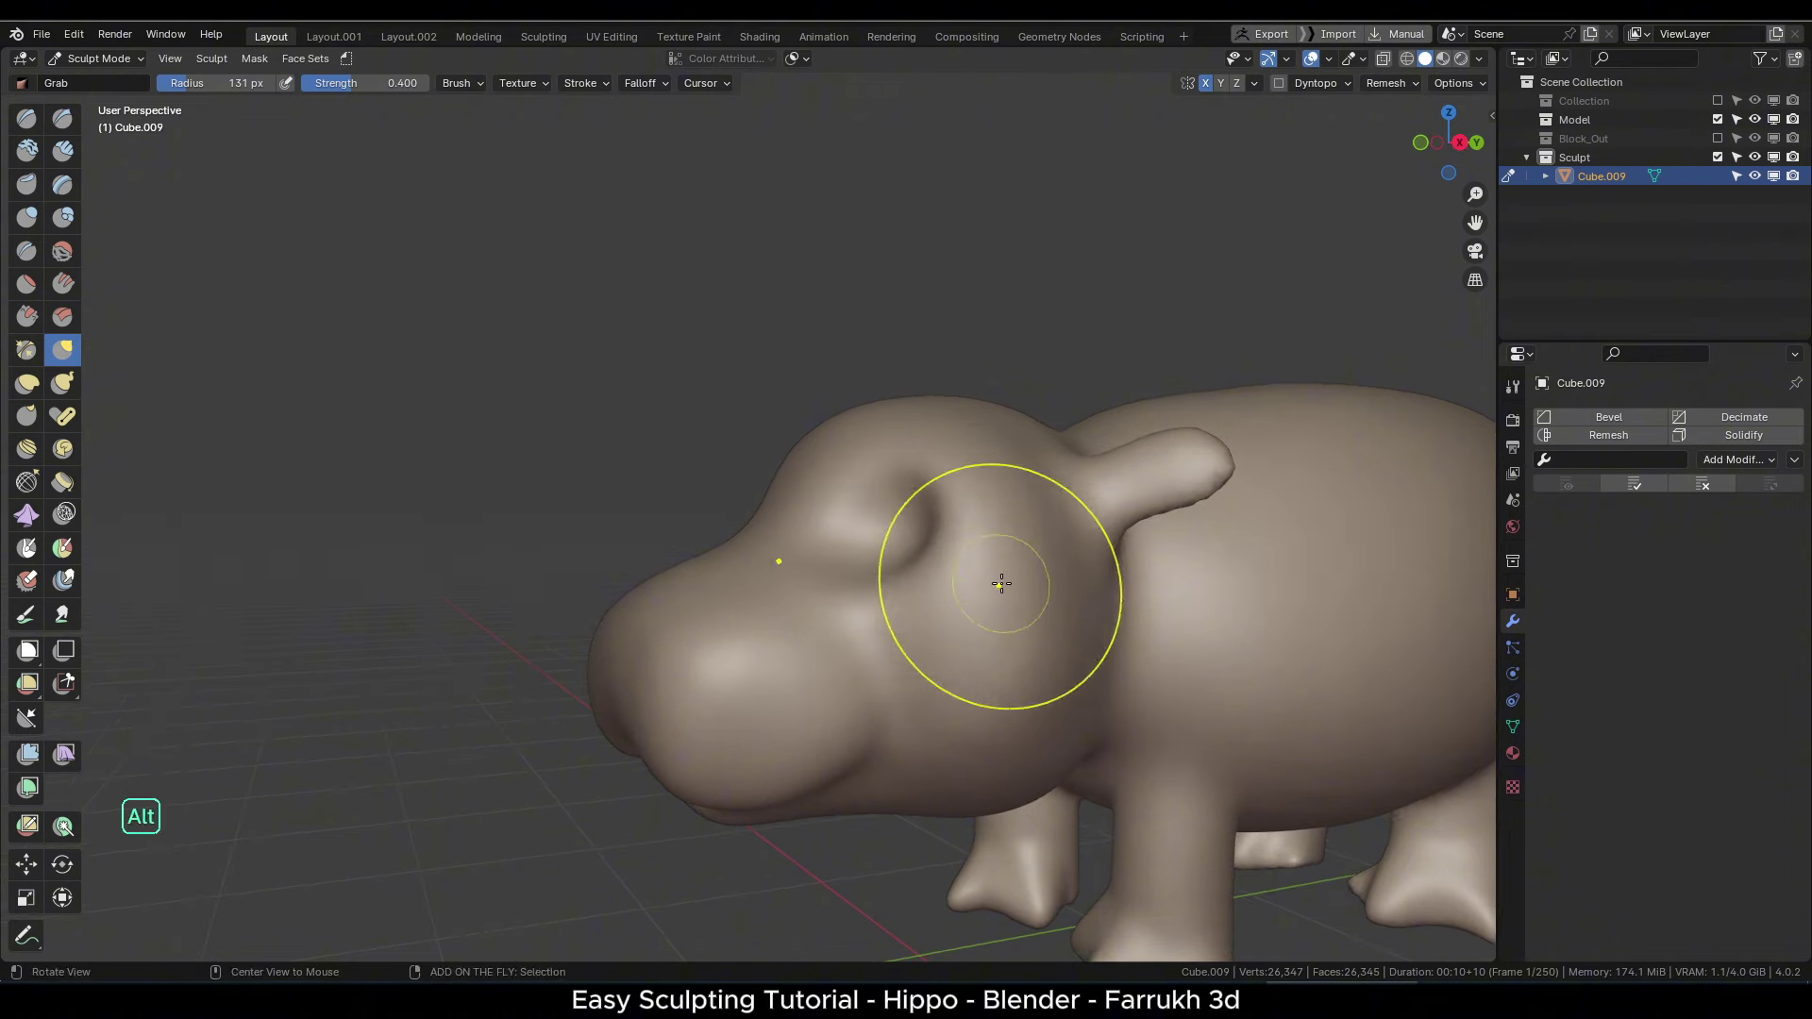
left_click_drag(1001, 583, 965, 574, "alt")
left_click_drag(976, 519, 993, 481)
middle_click_drag(979, 572, 760, 495, "alt")
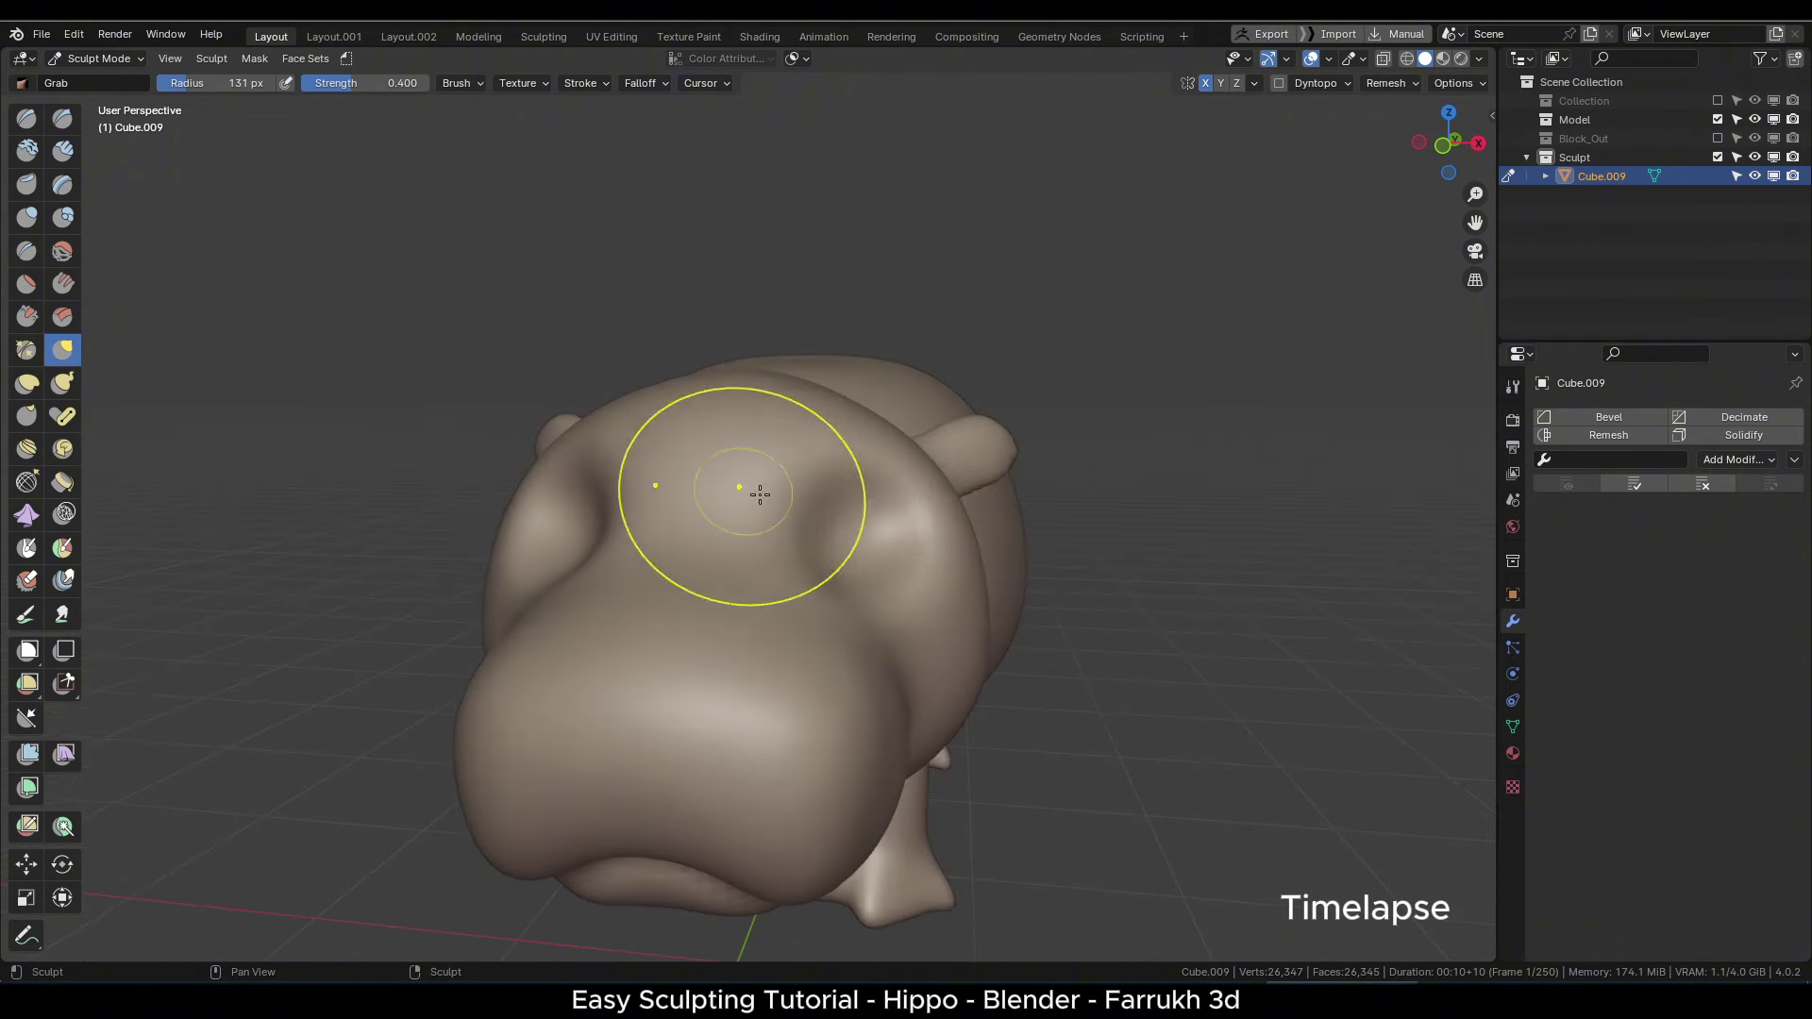
left_click_drag(797, 521, 837, 489)
middle_click_drag(837, 489, 865, 469)
- Deepen the eye sockets by deflating them with a 129 px Inflate/Deflate brush
scroll(863, 476, "up", 3)
key("i")
key("f")
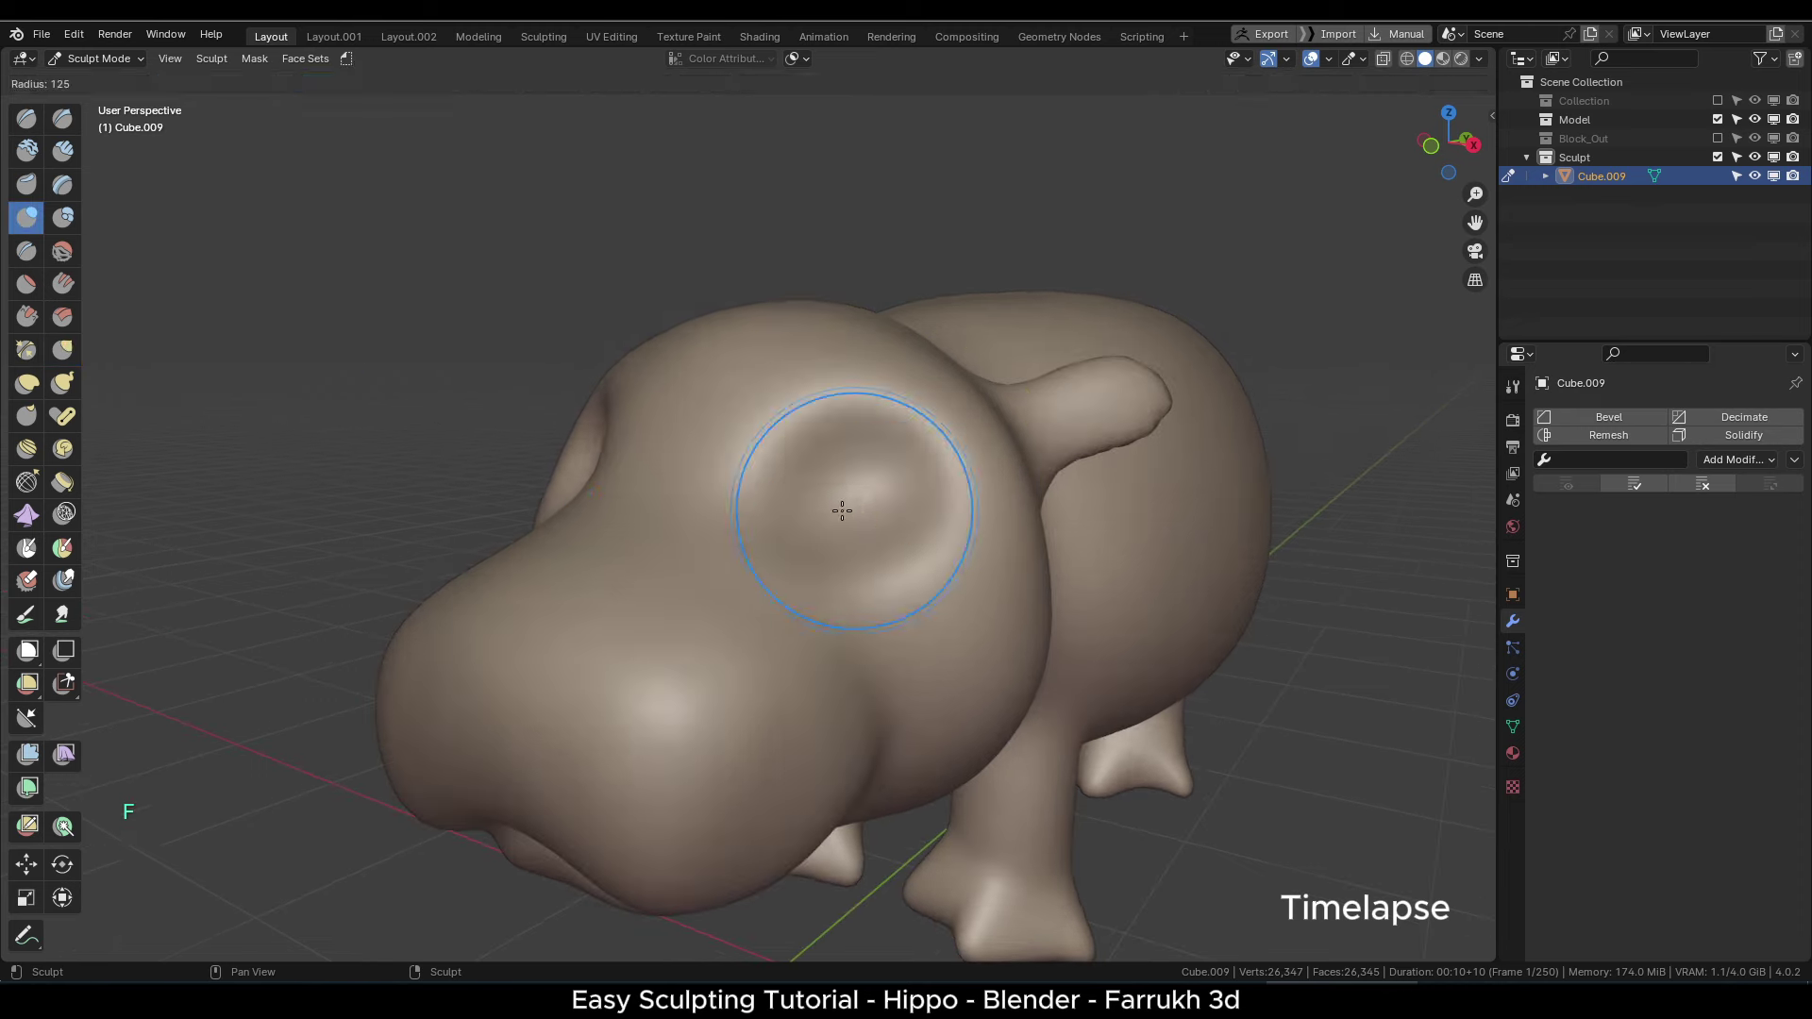
left_click(846, 507)
mouse_move(854, 505)
left_mouse_down("ctrl")
mouse_move(880, 476)
mouse_move(863, 505)
left_mouse_up("ctrl")
scroll(864, 504, "down", 3)
mouse_move(811, 519)
left_mouse_down("alt")
mouse_move(1010, 533)
mouse_move(760, 562)
mouse_move(703, 537)
left_mouse_up("alt")
key("f")
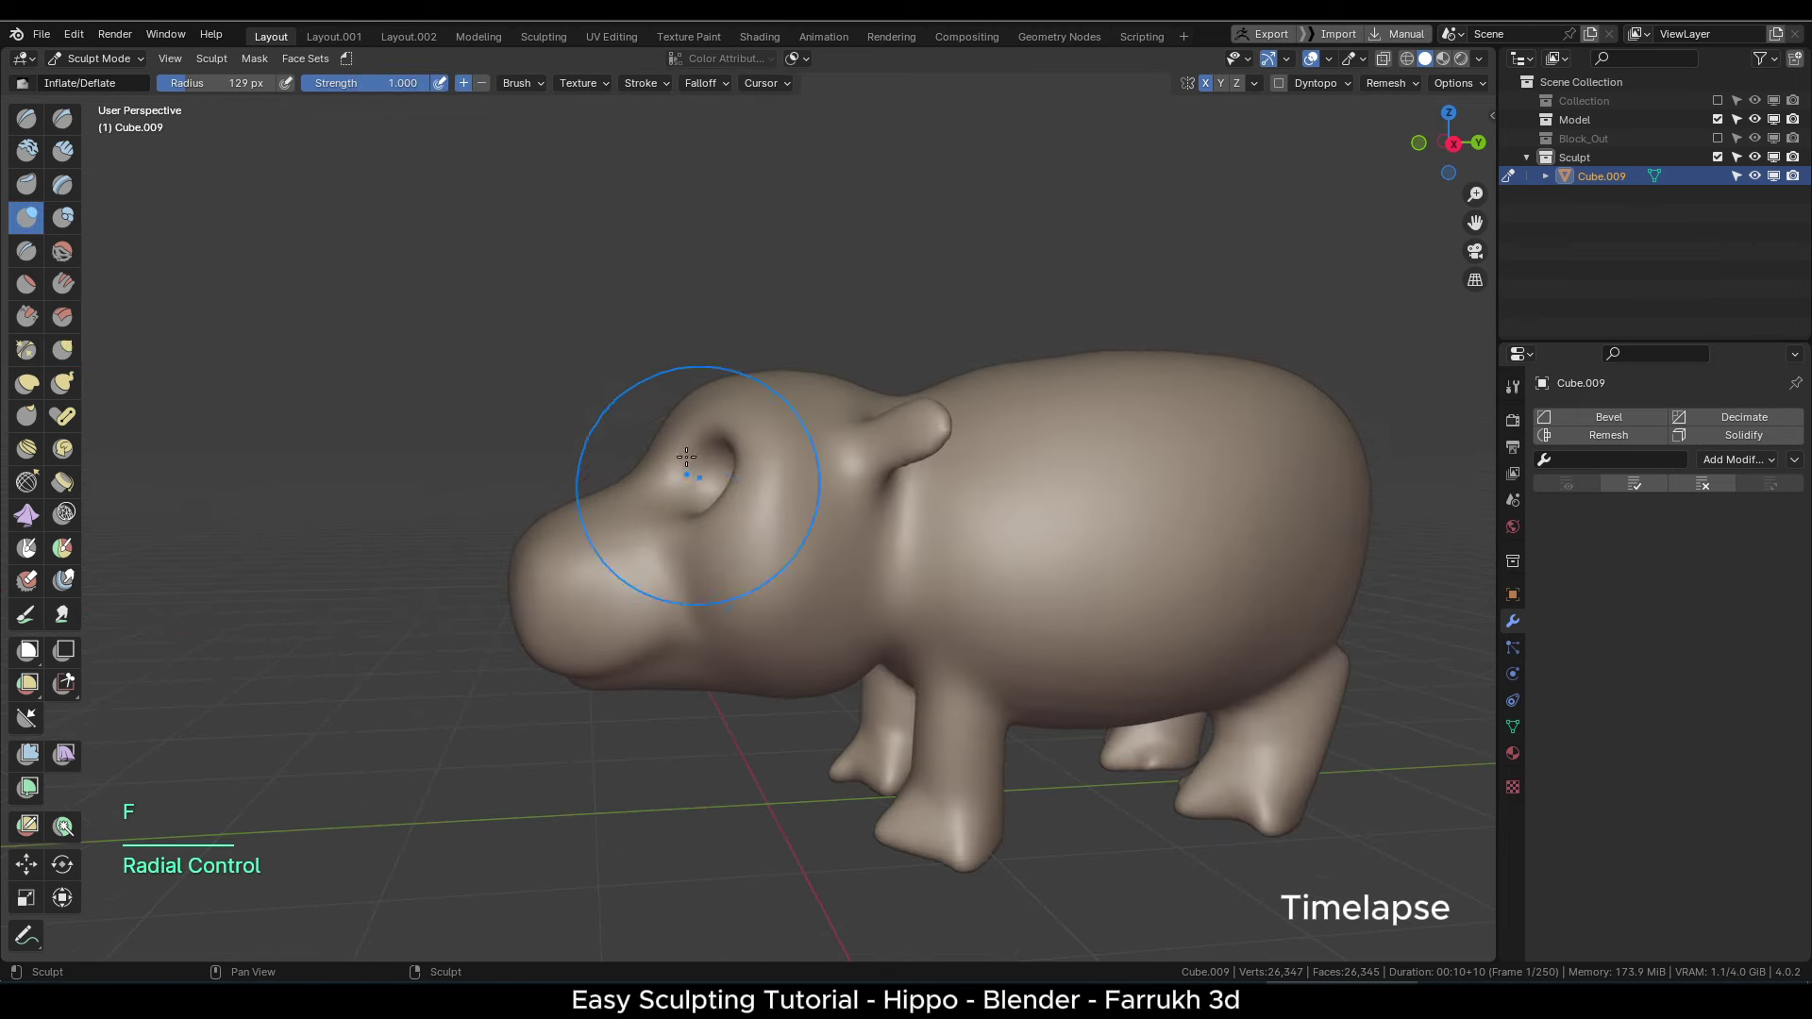
left_click(818, 489)
key("f")
left_click(767, 467)
scroll(759, 457, "up", 1)
key("ctrl+z")
- Reshape the brow and the rear rim of the eye socket with a Grab brush of 111 to 131 px
key("g")
key("f")
left_click(864, 453)
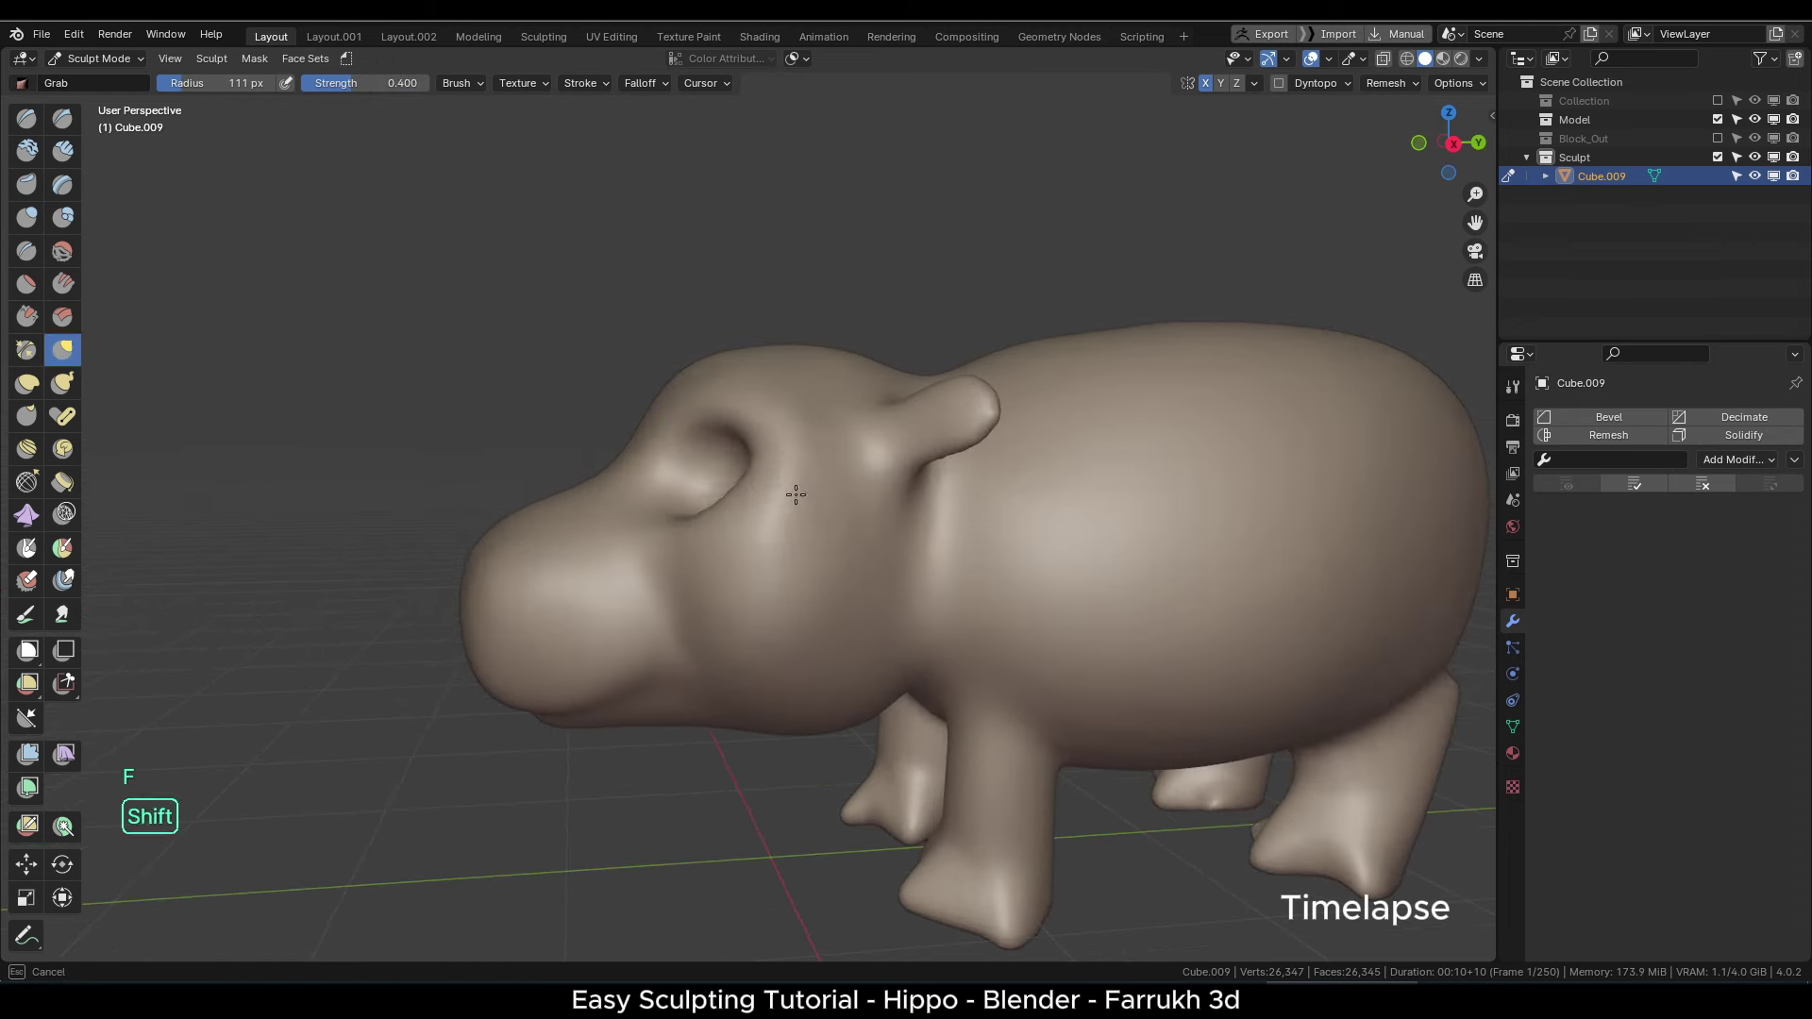
mouse_move(396, 472)
left_mouse_down("alt")
mouse_move(596, 487)
mouse_move(471, 472)
left_mouse_up("alt")
left_click_drag(780, 440, 708, 448, "alt")
key("f")
left_click(774, 481)
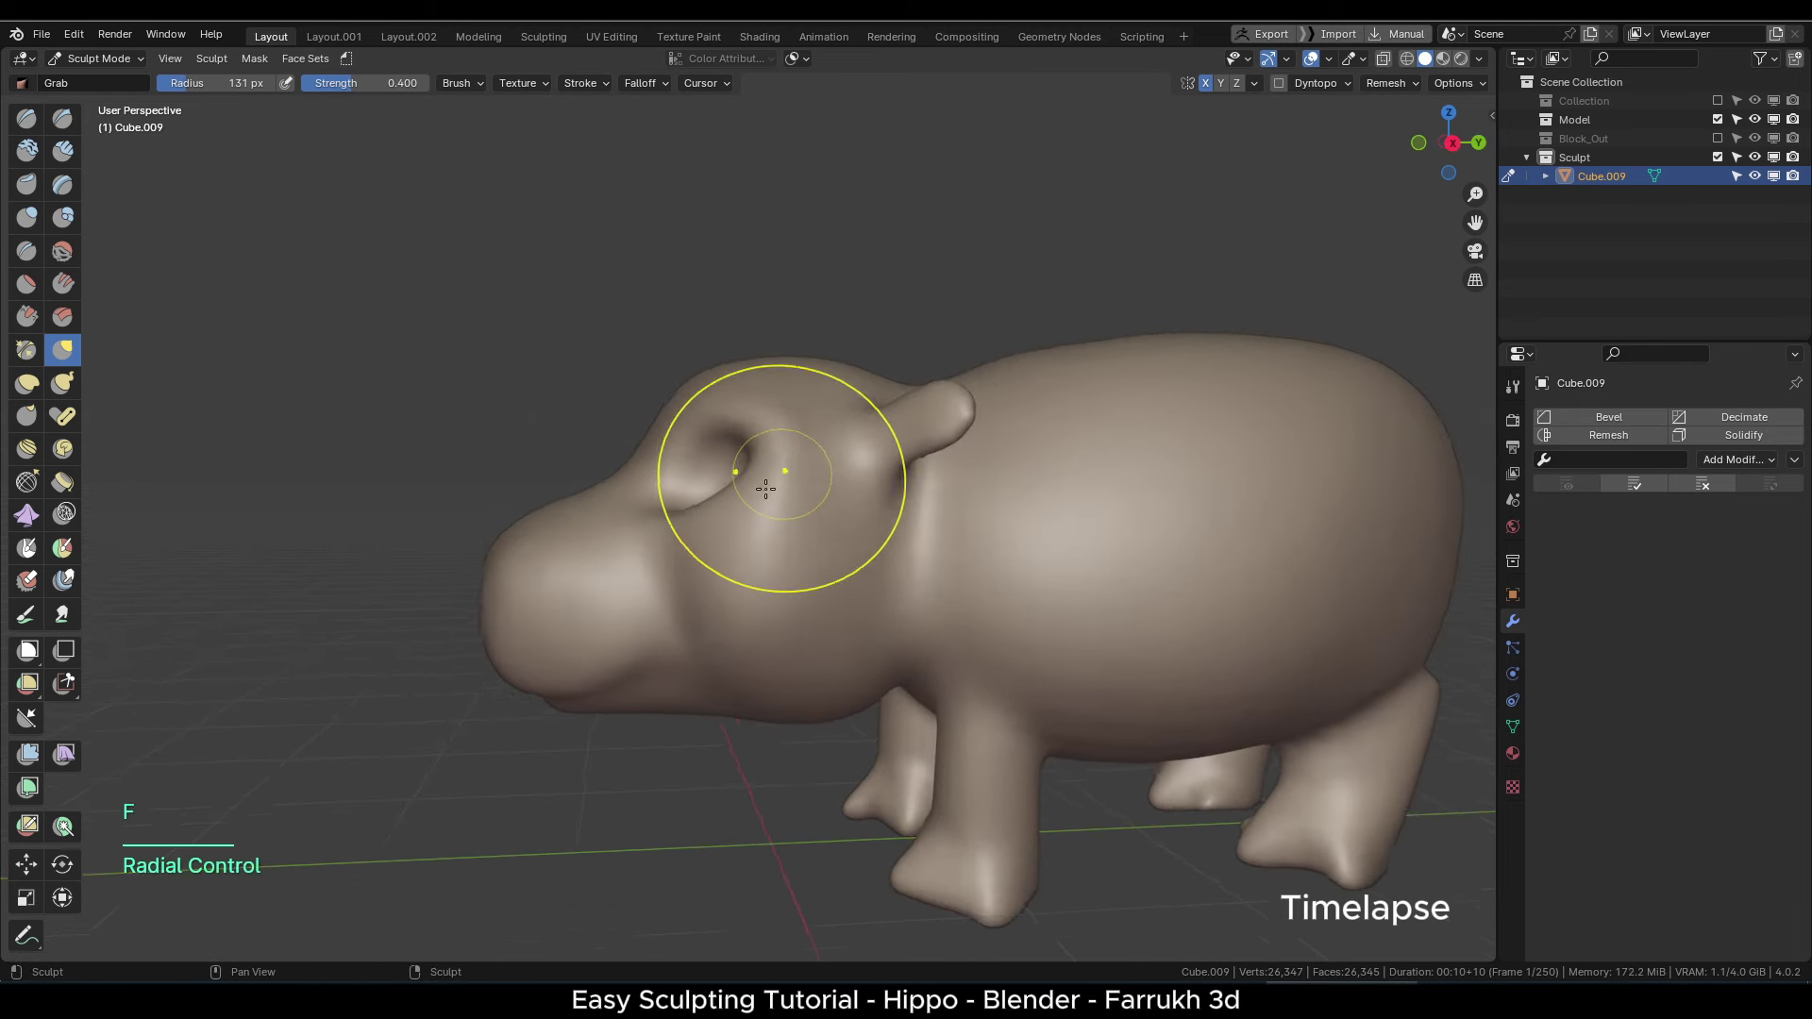
- Refine the cheek and the area between the eye socket and the ear with the Grab brush
scroll(773, 481, "up", 1)
key("f")
left_click(759, 531)
scroll(698, 536, "down", 3)
left_click_drag(698, 536, 831, 618, "alt")
left_click_drag(849, 604, 675, 575, "alt")
- Adjust the ear and the rear contour of the hippo's back with a 191 px Grab brush
scroll(830, 500, "up", 1)
key("f")
left_click(1076, 432)
left_click_drag(882, 449, 837, 453, "alt")
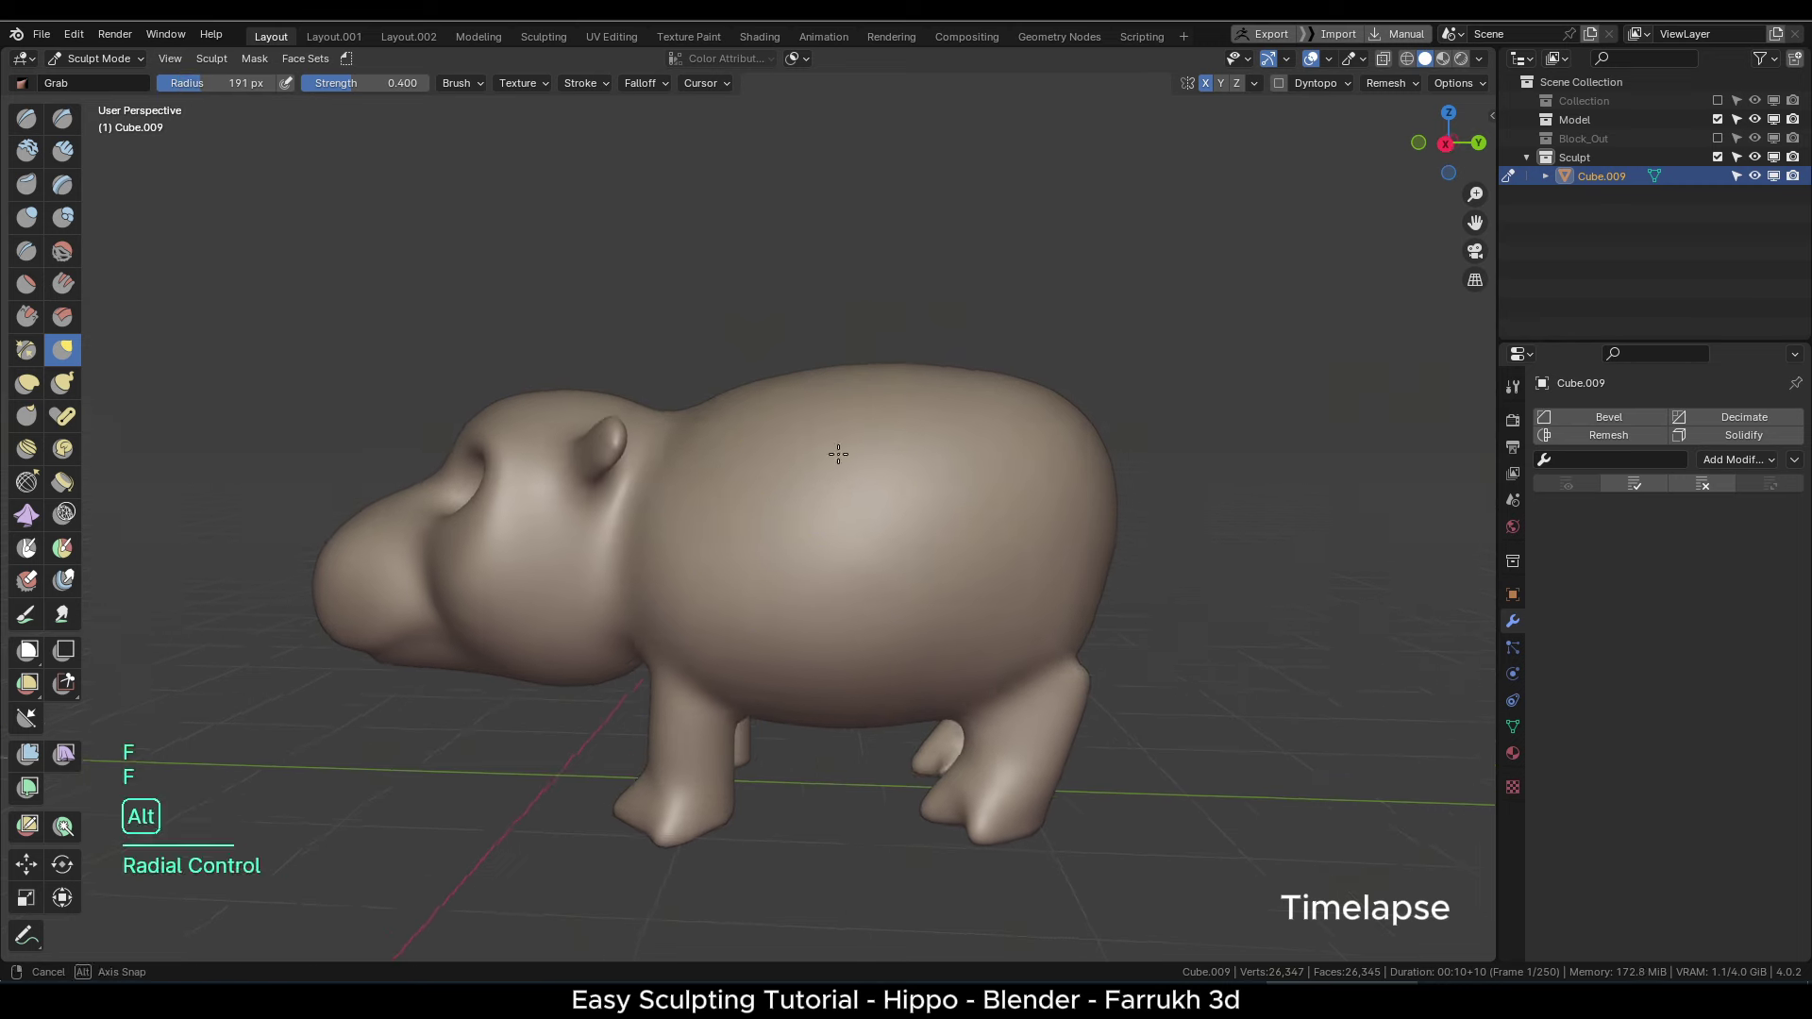
left_click_drag(1061, 396, 1074, 364)
left_click_drag(1039, 615, 1146, 636, "alt")
scroll(1146, 637, "down", 2)
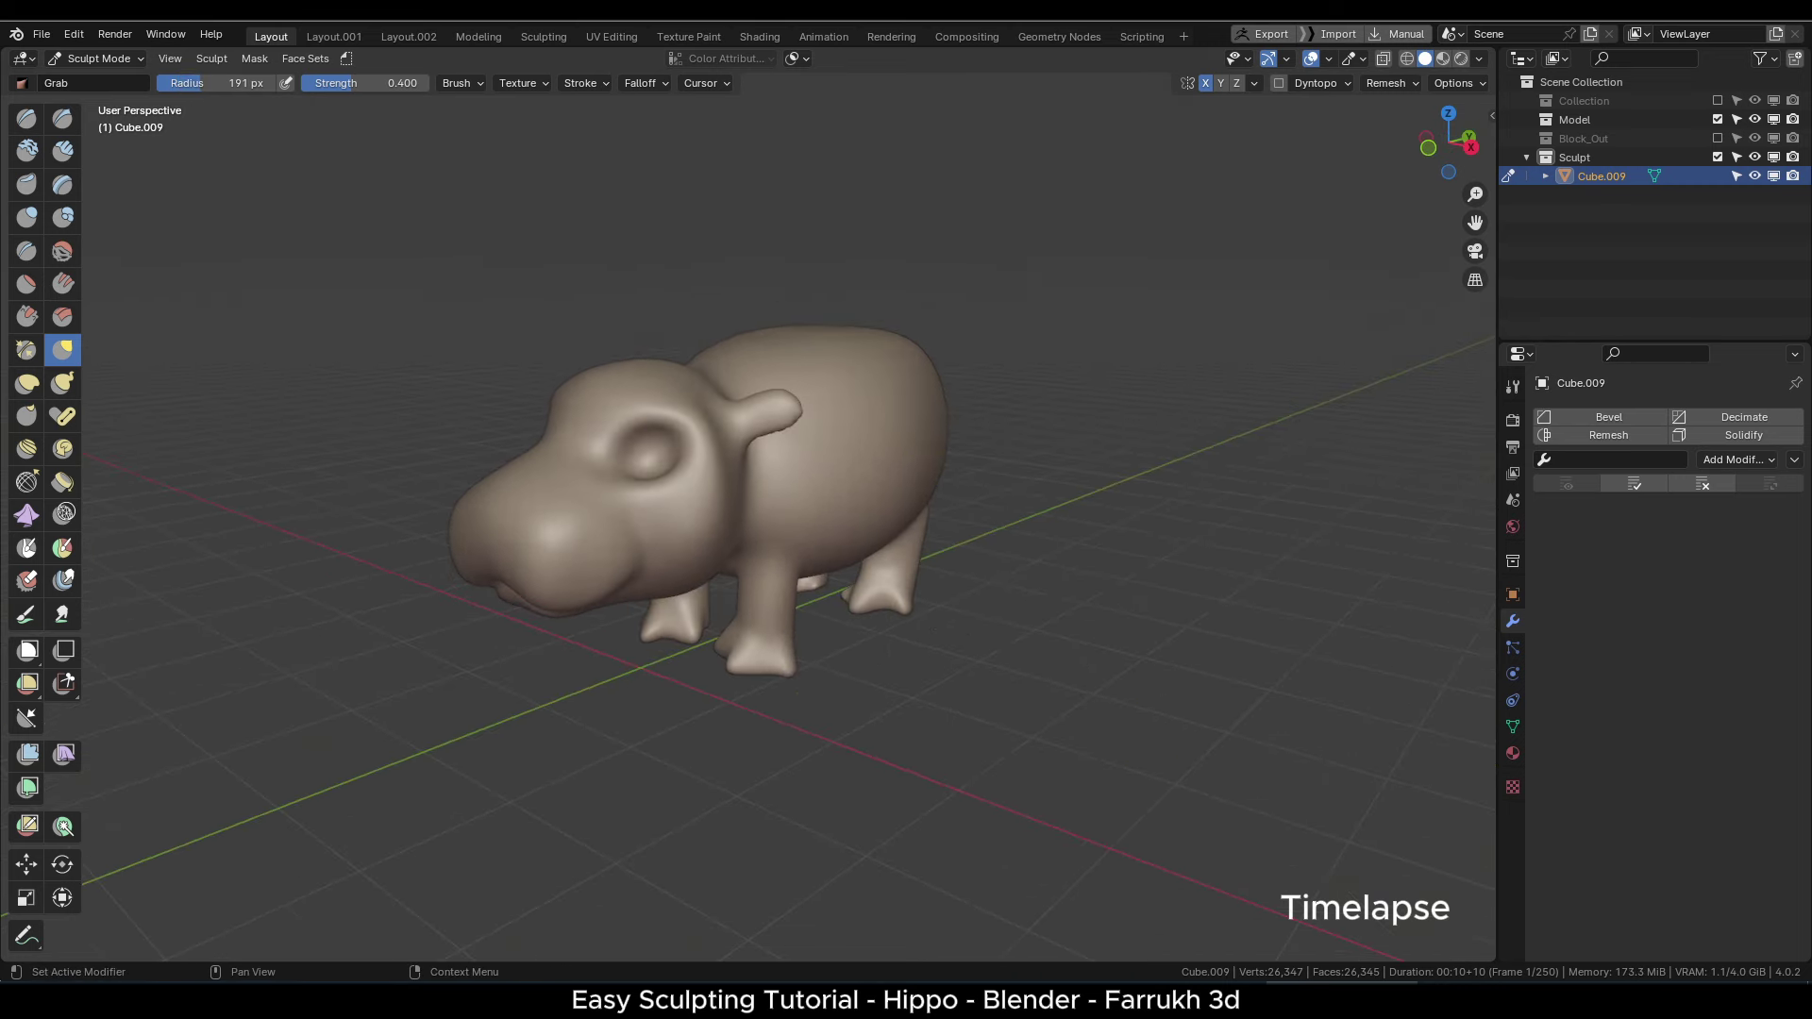
- Switch the hippo to Object Mode, deselect everything and add a UV sphere for the eye
mouse_move(755, 636)
middle_mouse_down()
mouse_move(850, 721)
mouse_move(720, 632)
middle_mouse_up()
key("Tab")
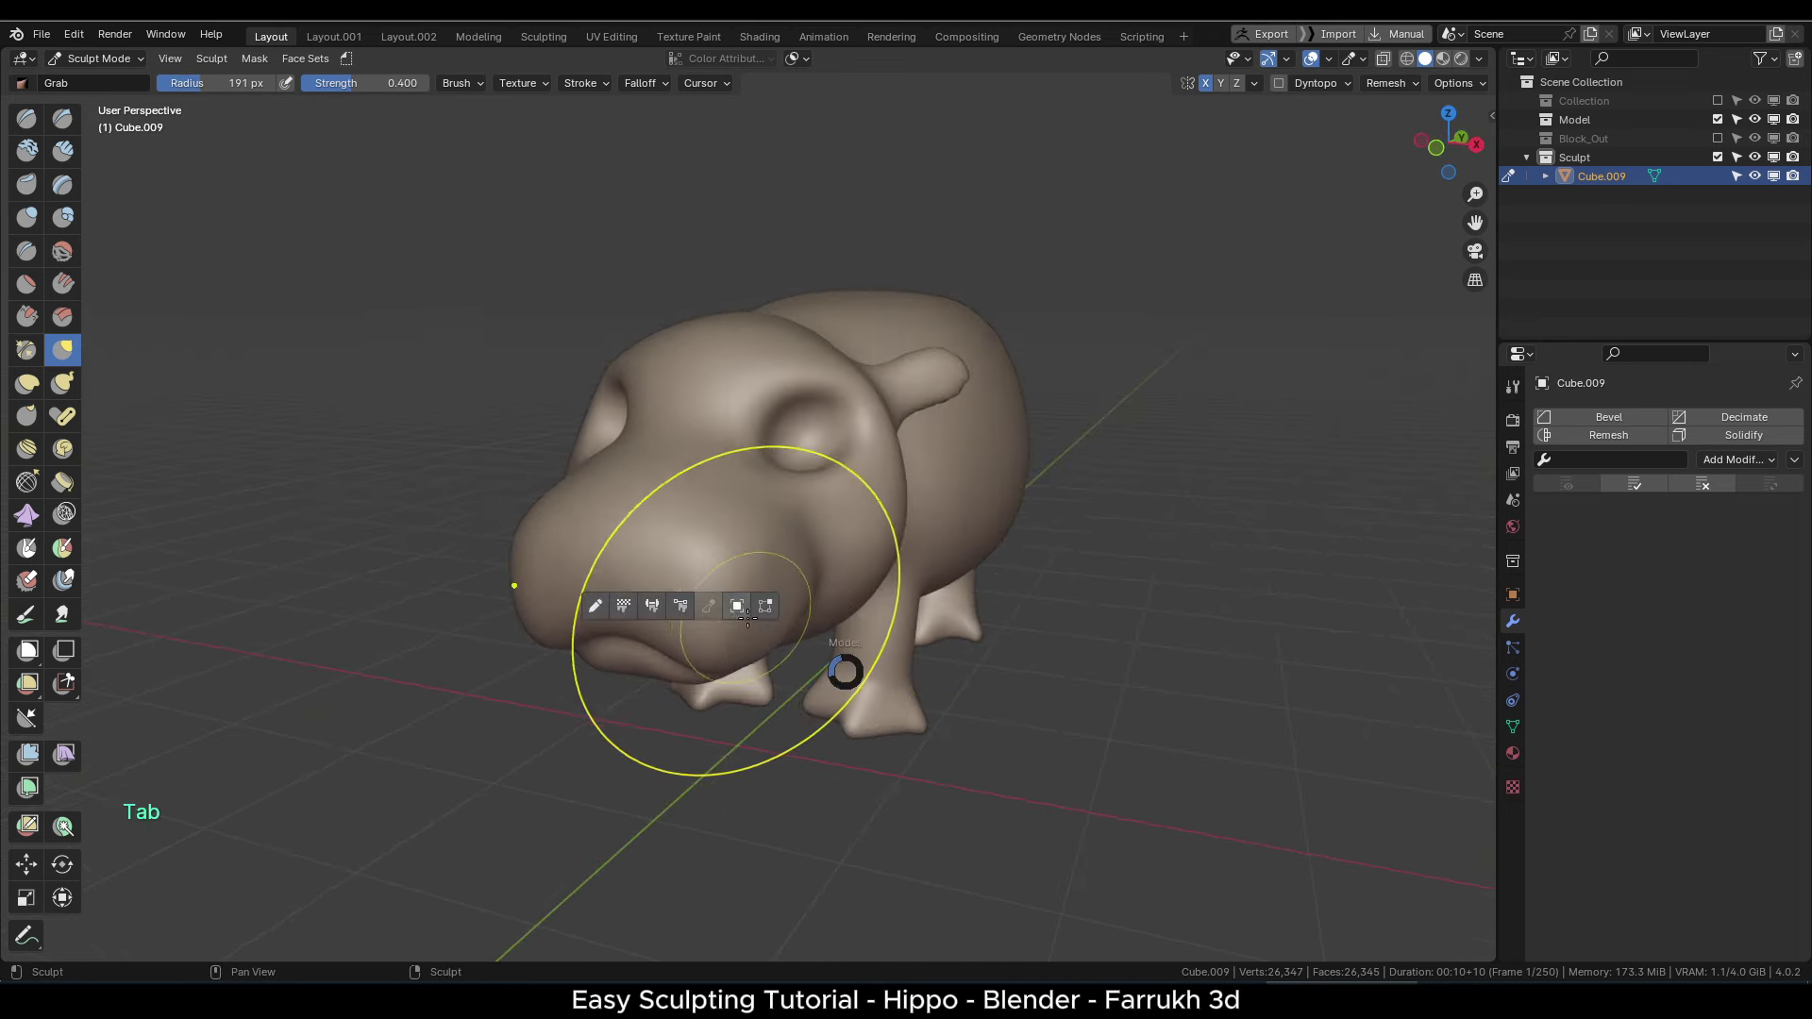
key("alt+a")
key("shift+a")
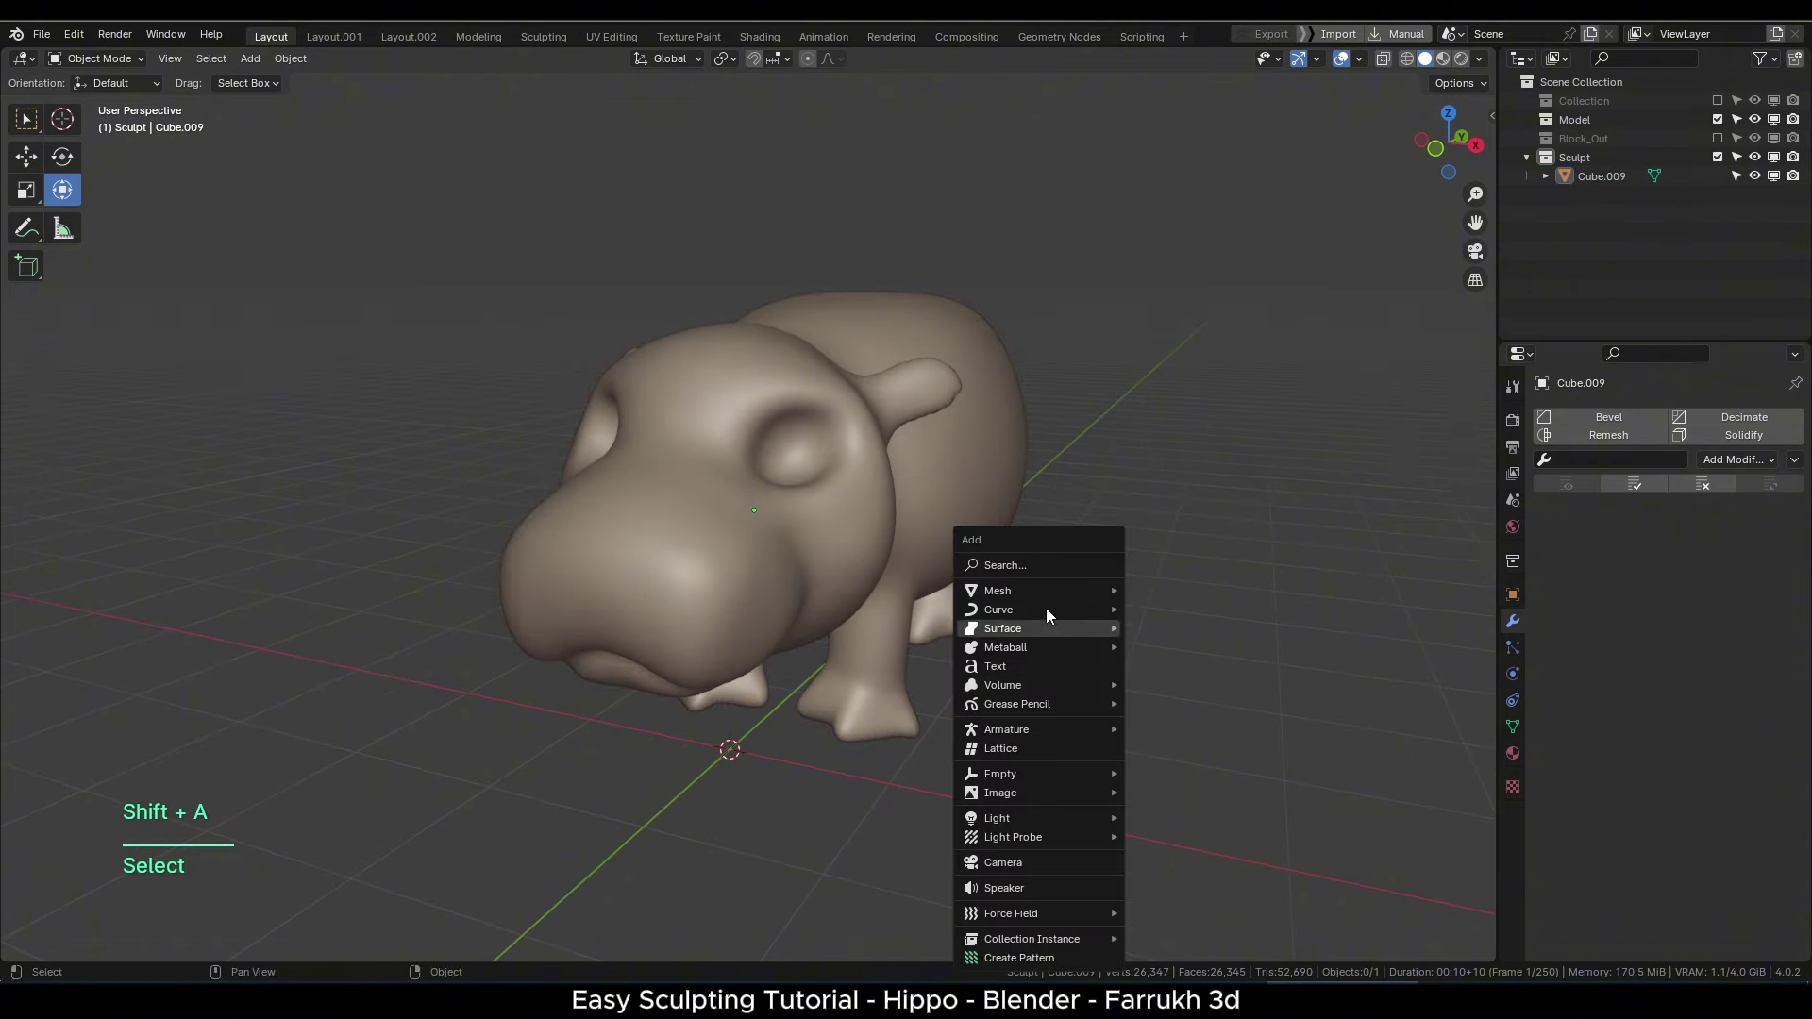
mouse_move(1037, 591)
left_click(1174, 204)
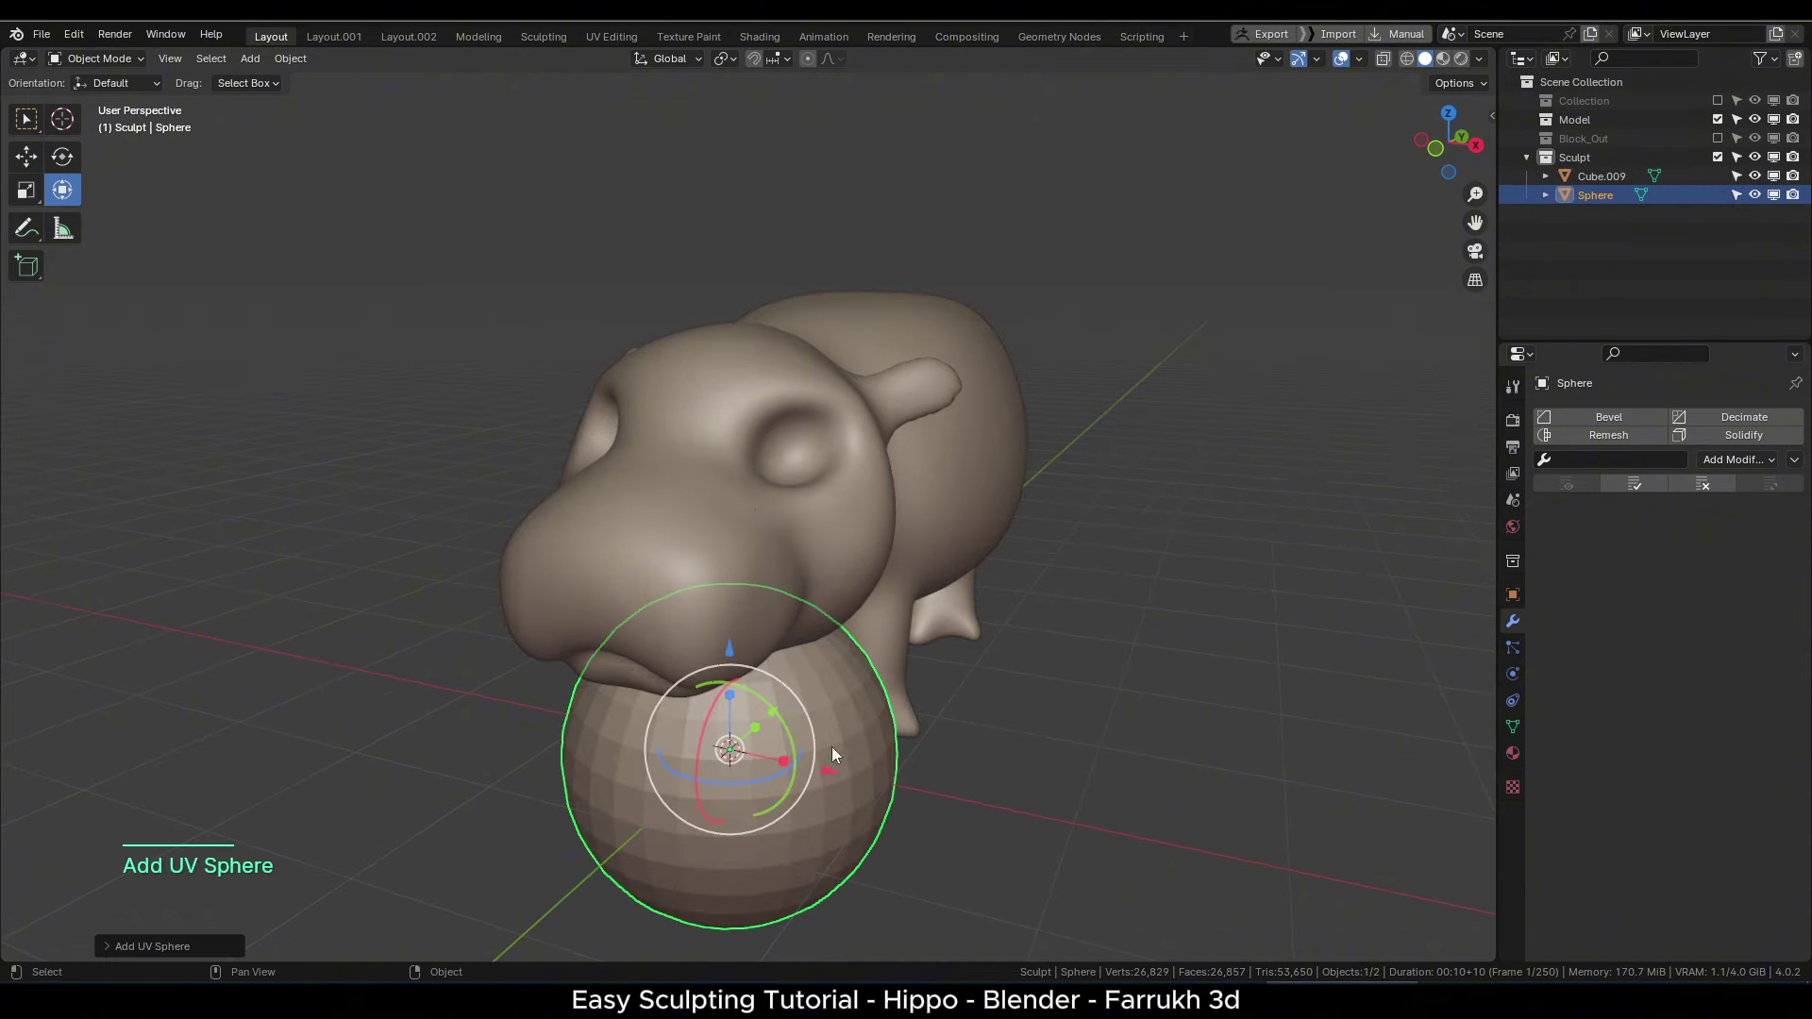
- Move the sphere out along X and up along Z to beside the hippo's head
left_click_drag(829, 771, 1021, 812)
left_click_drag(923, 692, 939, 380)
scroll(988, 472, "up", 2)
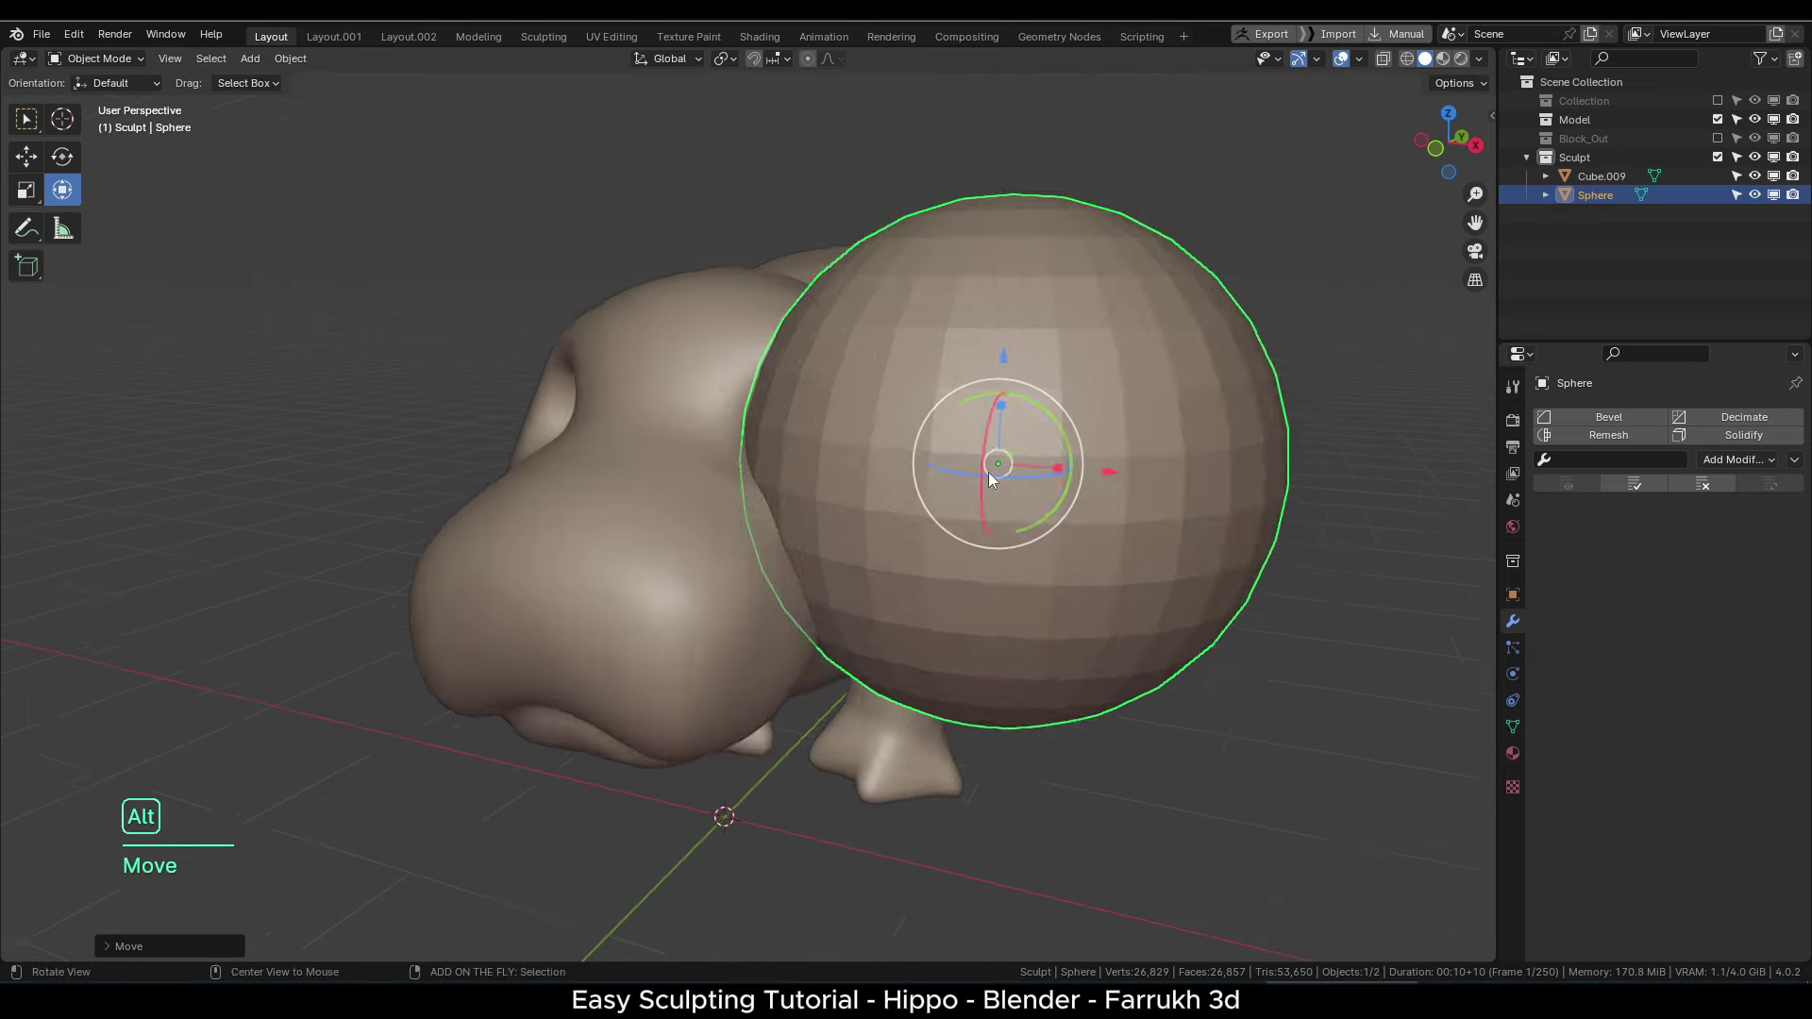
- Examine the sphere's wireframe and the orientation of its poles beside the hippo's head
middle_click_drag(988, 472, 975, 659)
key("F4")
left_click(1124, 800)
middle_click_drag(1124, 800, 893, 319)
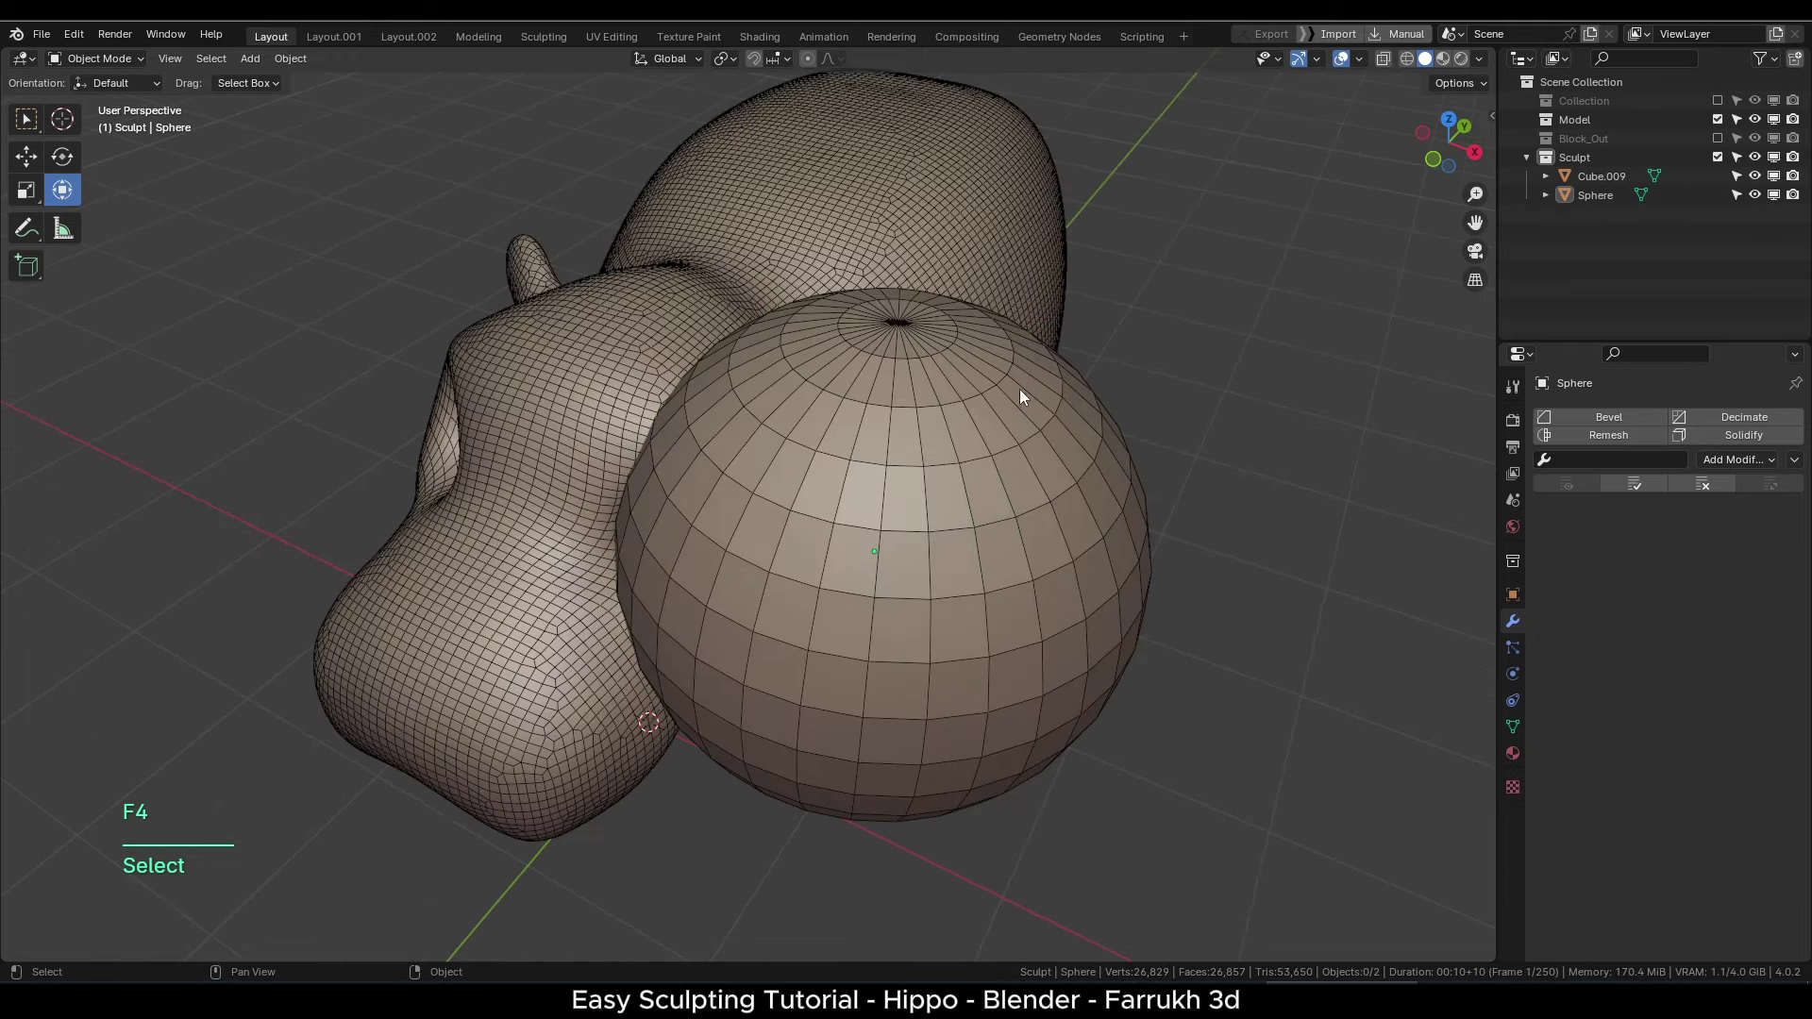
key("F4")
left_click(971, 434)
scroll(1019, 566, "down", 1)
left_click_drag(1023, 583, 1015, 564, "alt")
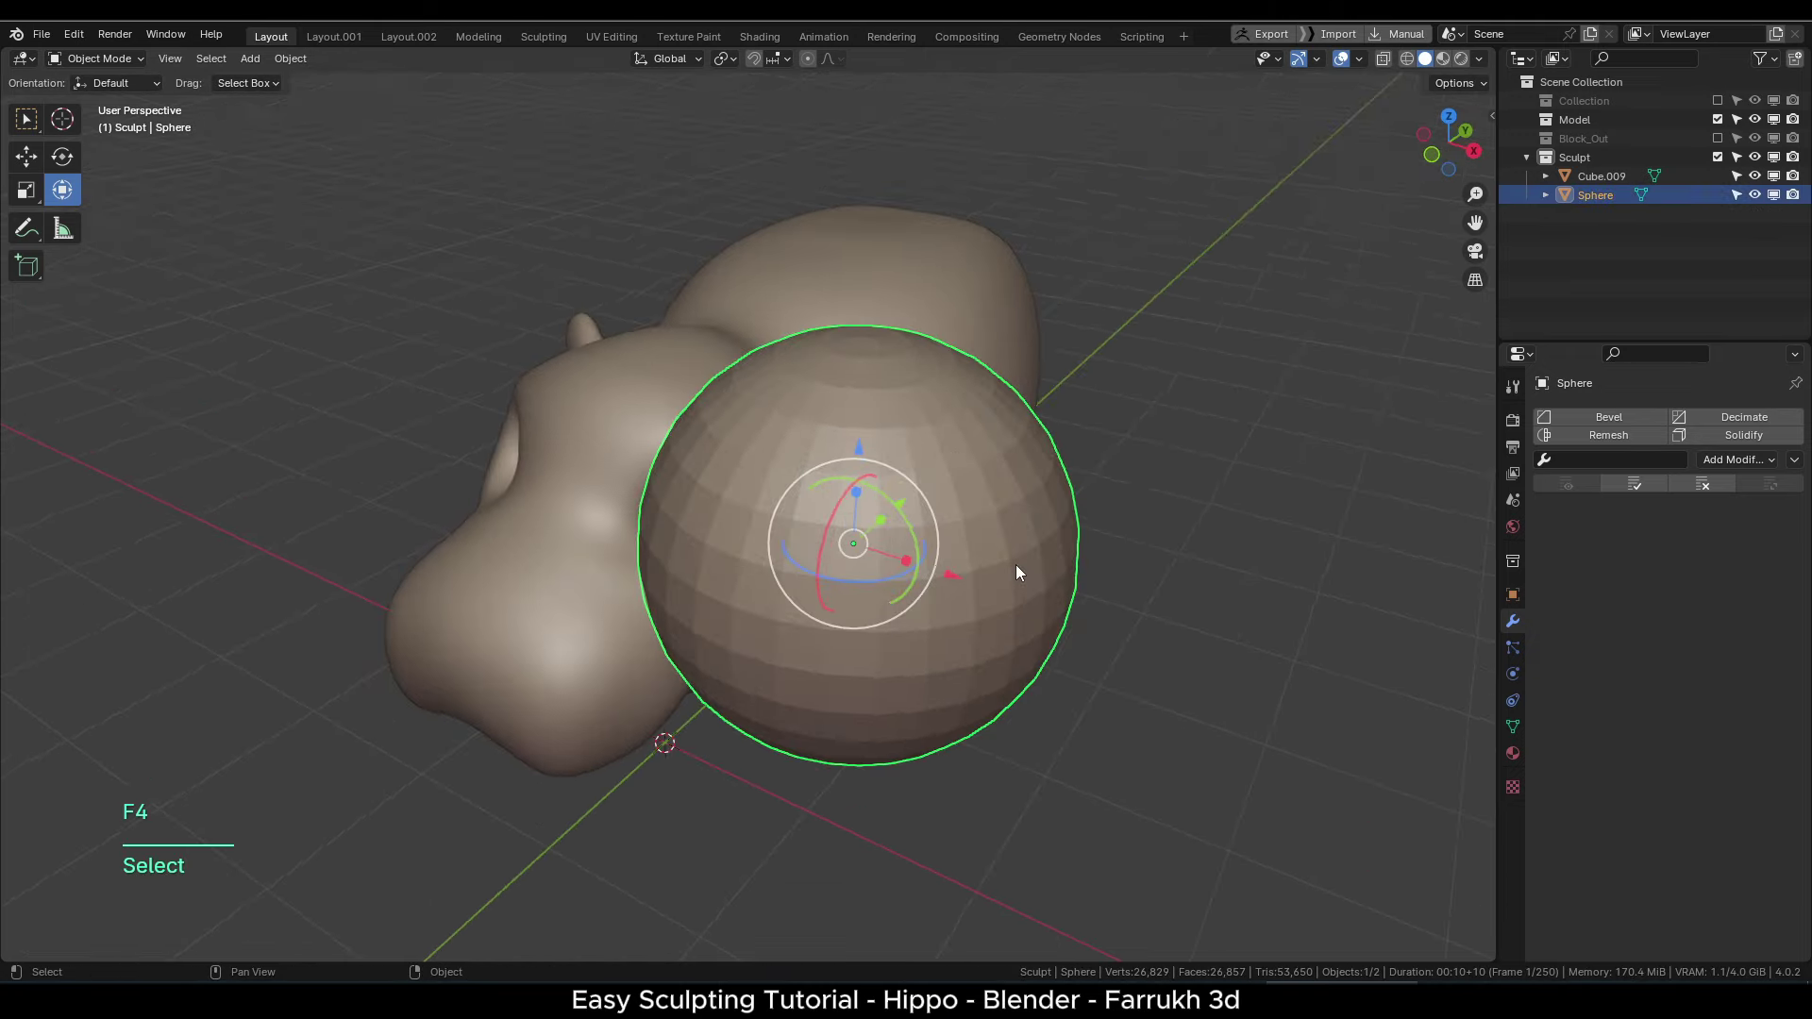
- Show the wireframe and rotate the sphere 90° about the X axis
key("F4")
key("r")
key("x")
key("KP_9")
key("KP_0")
key("KP_Enter")
- Scale the sphere down to roughly eye size and move it along X towards the eye socket
middle_click_drag(1015, 564, 1083, 791, "alt")
left_click(1083, 790)
left_click(861, 579)
key("s")
left_click(1043, 677)
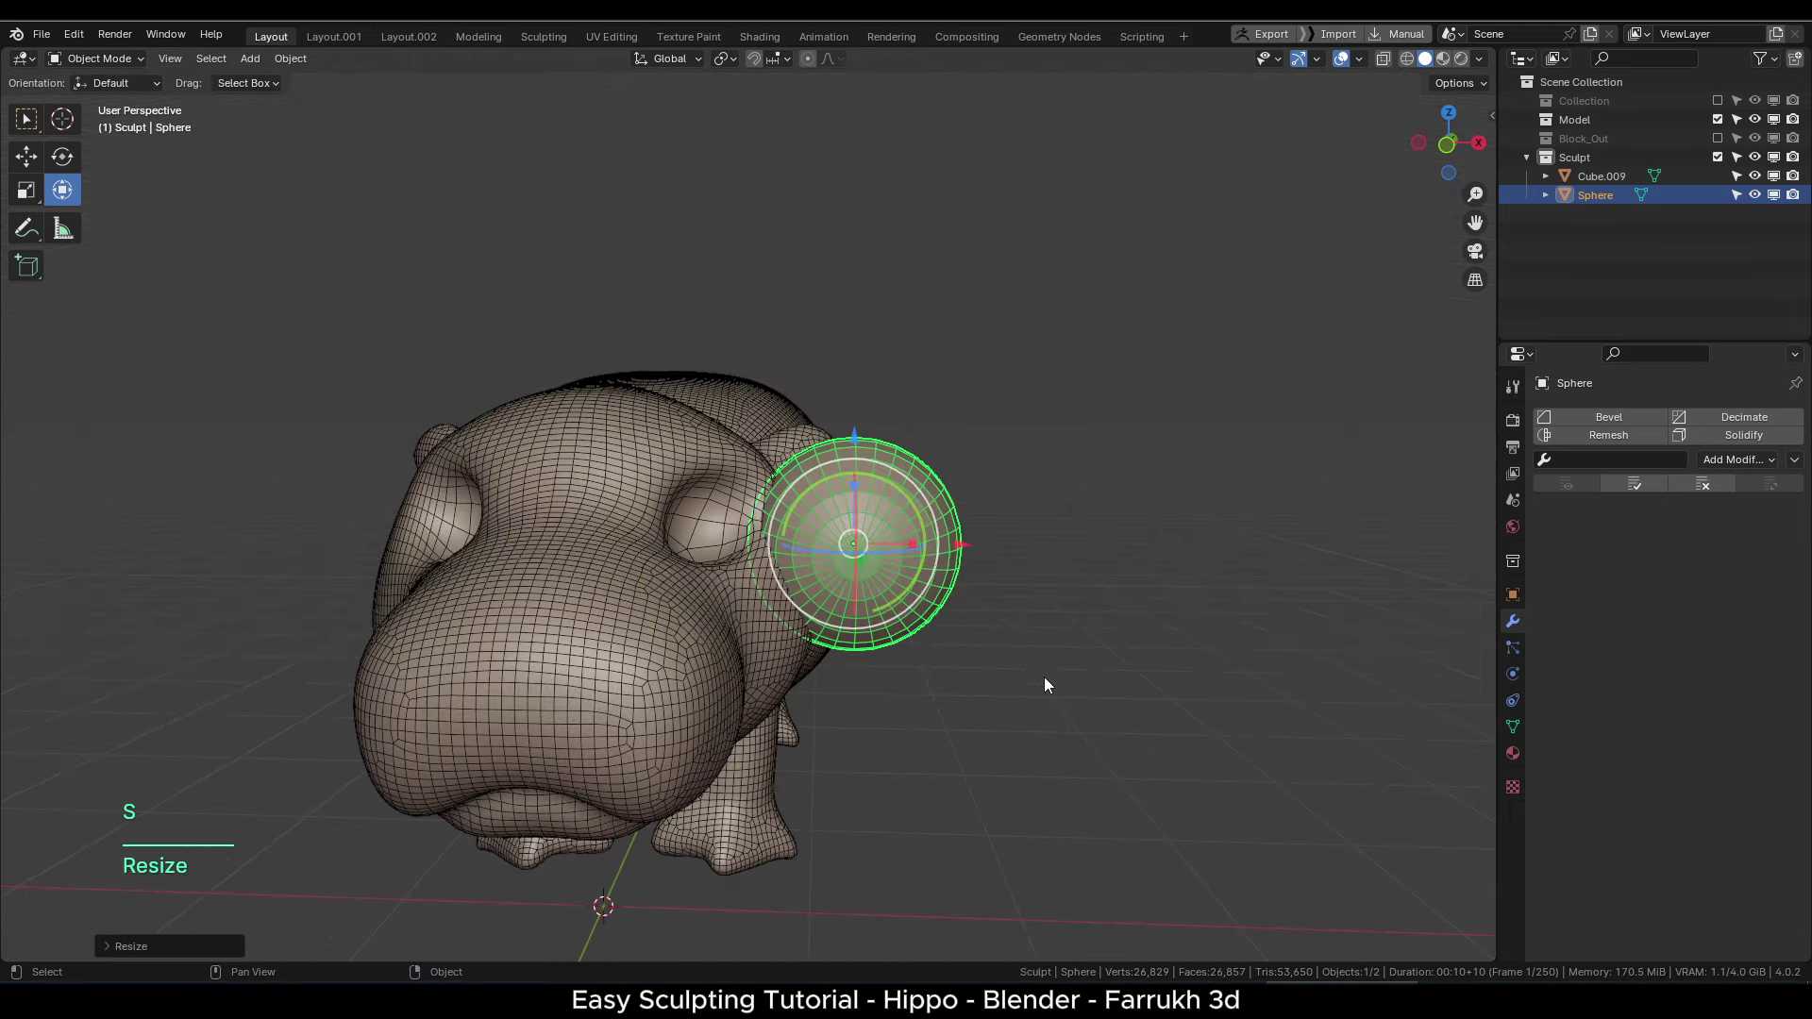
left_click_drag(955, 544, 823, 548)
- Shade the eye sphere smooth with the wireframe hidden, then move and scale it to fit the socket
key("F4")
middle_click_drag(887, 656, 811, 613)
right_click(851, 500)
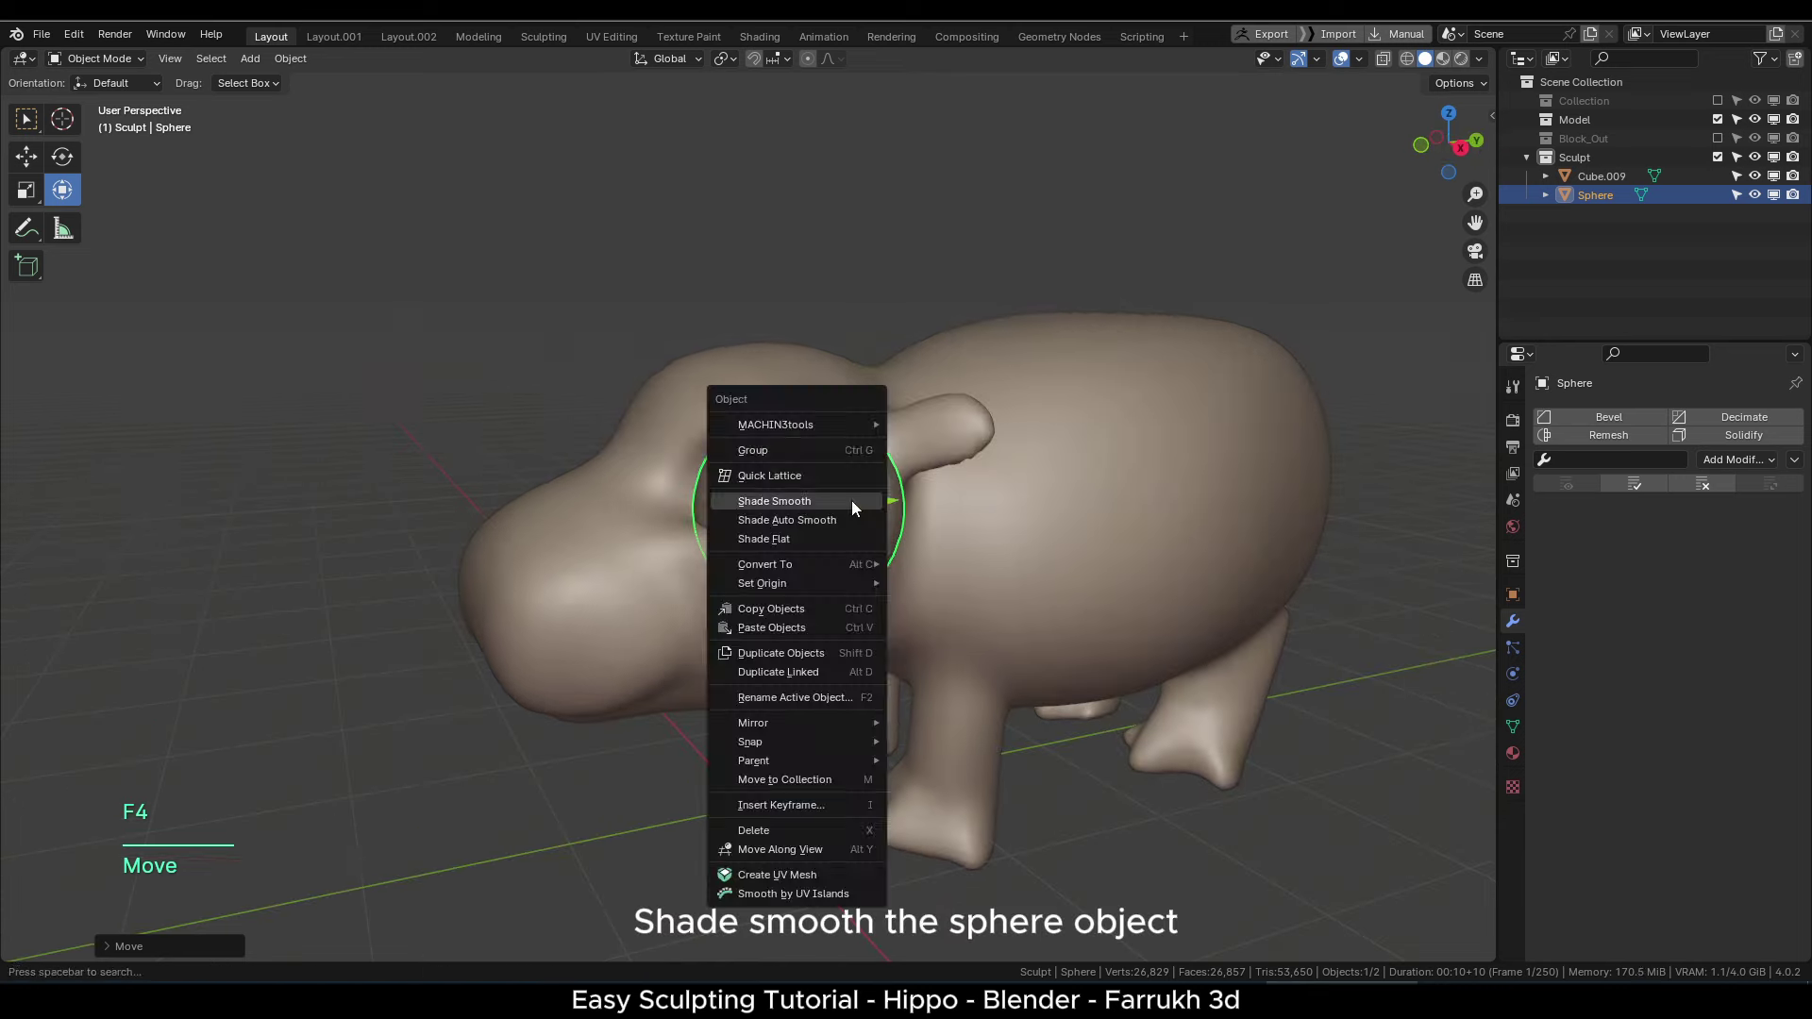
left_click(851, 500)
left_click_drag(891, 502, 827, 507)
key("s")
left_click(868, 566)
- Add a Mirror modifier on the X axis to the eye sphere, using the hippo body Cube.009 as mirror object
middle_click_drag(732, 404, 1057, 642, "alt")
left_click(1734, 459)
left_click(1412, 666)
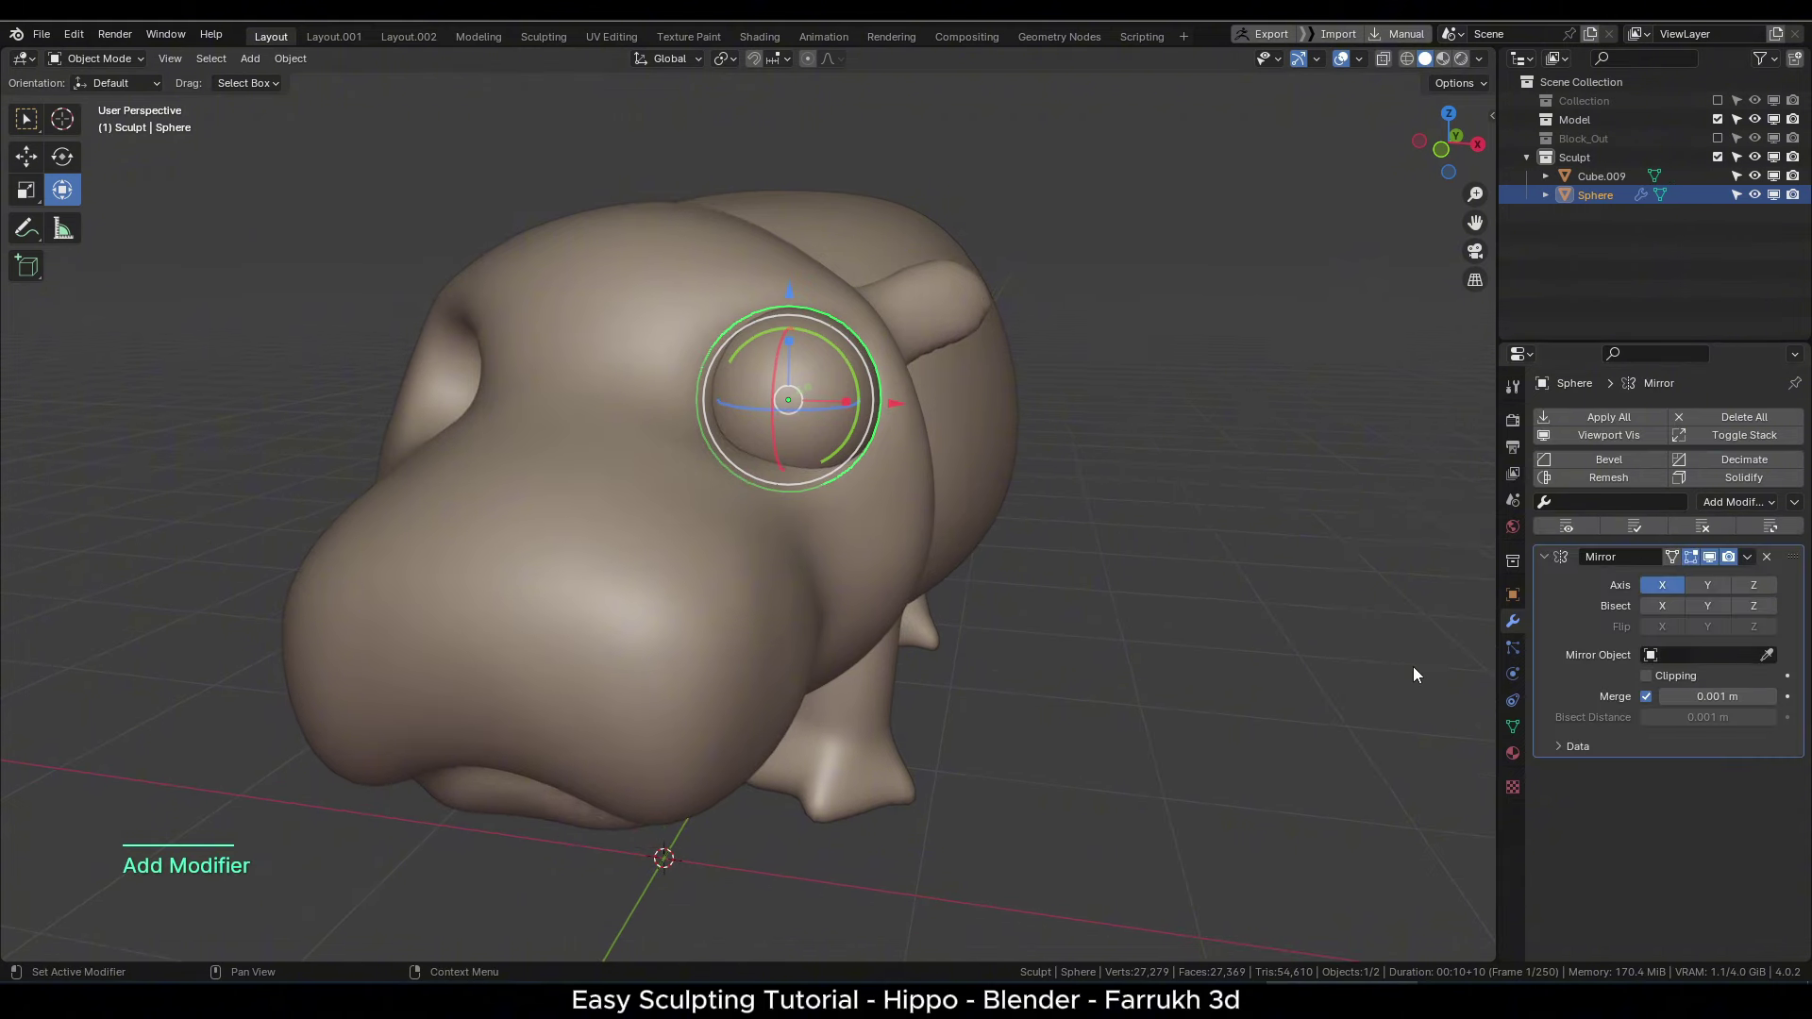
left_click(1767, 655)
left_click(624, 376)
middle_click_drag(625, 375, 733, 413, "alt")
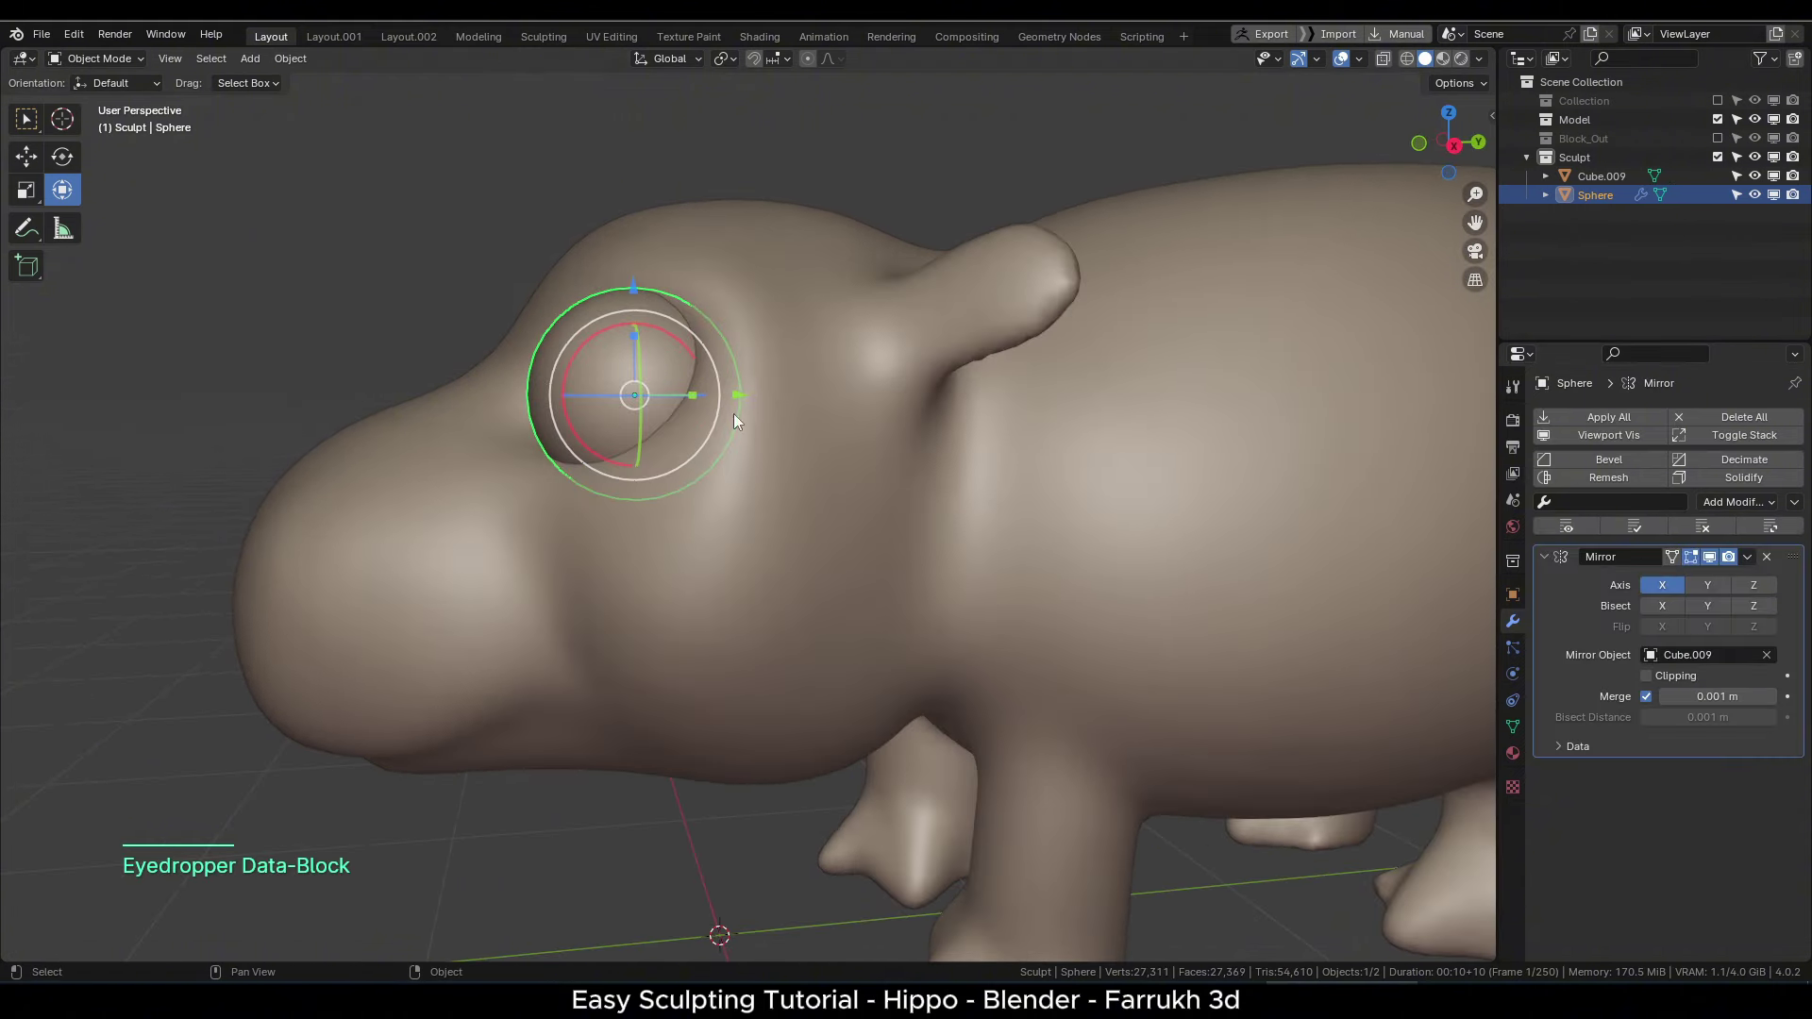
- Move the eye back along Y in its socket and return the hippo body to Sculpt Mode
left_click_drag(743, 394, 788, 397)
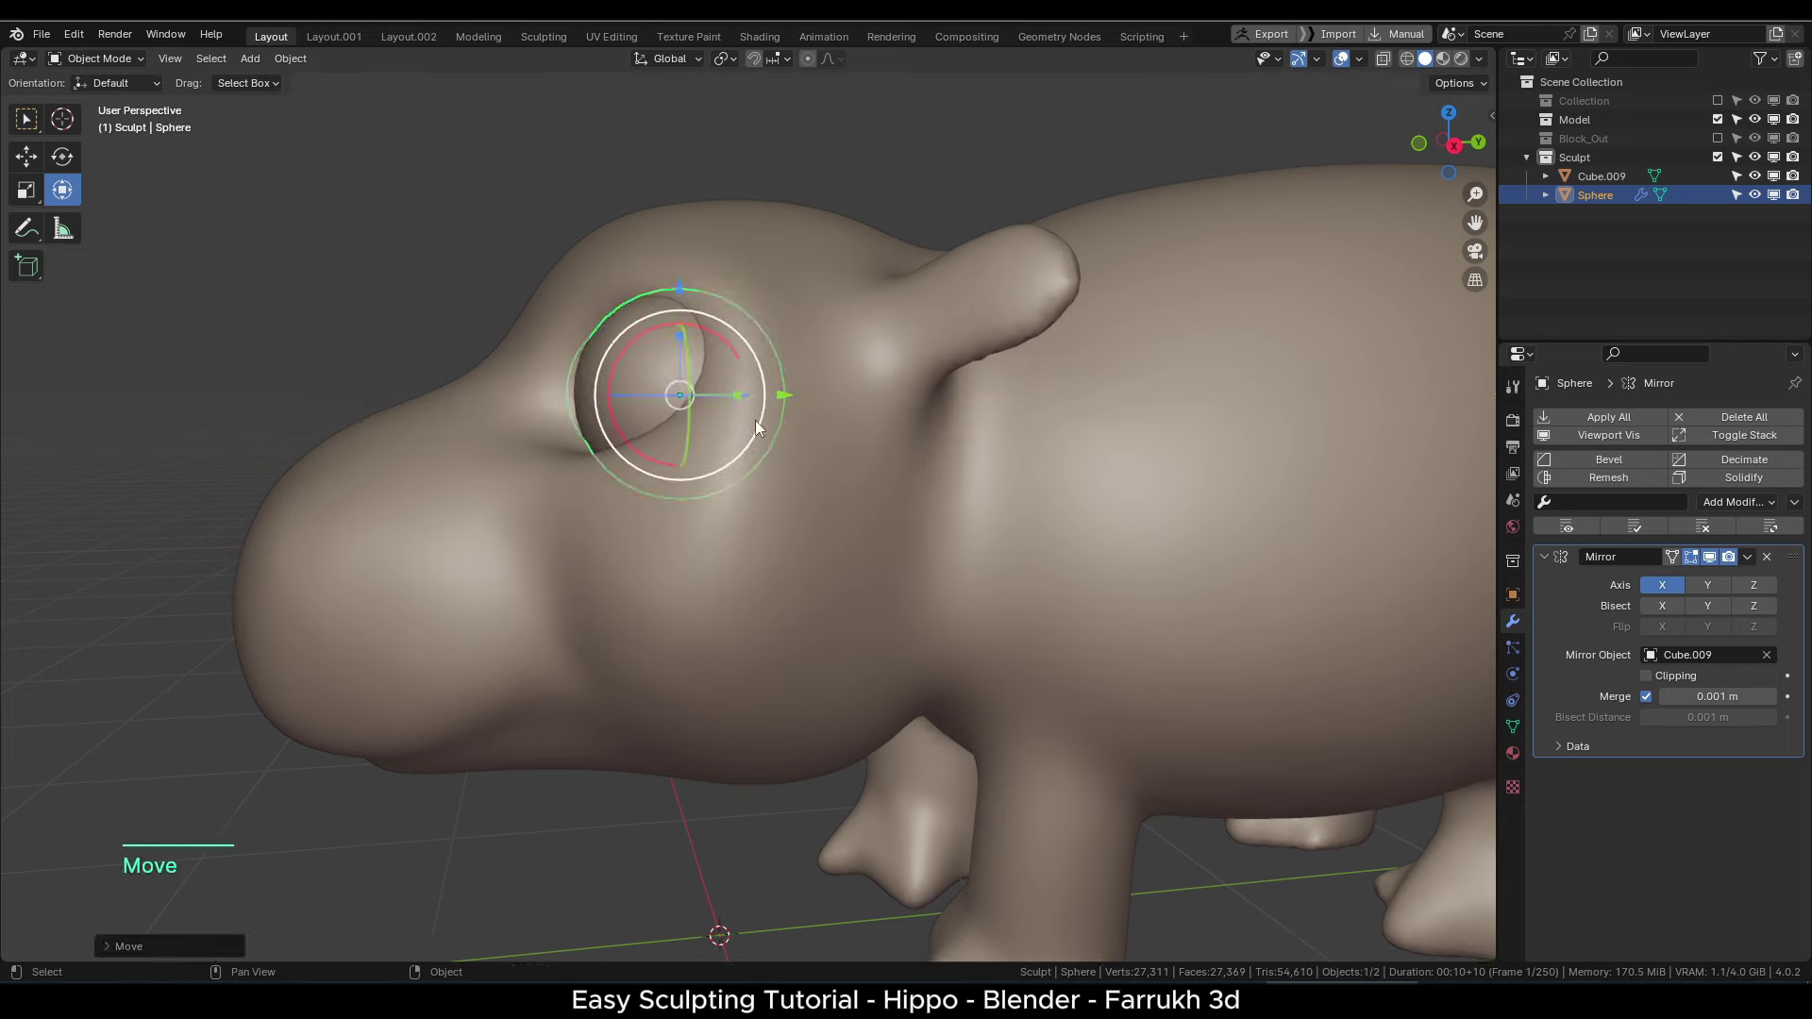
scroll(632, 486, "down", 2)
left_click(663, 717)
left_click(821, 614)
key("Tab")
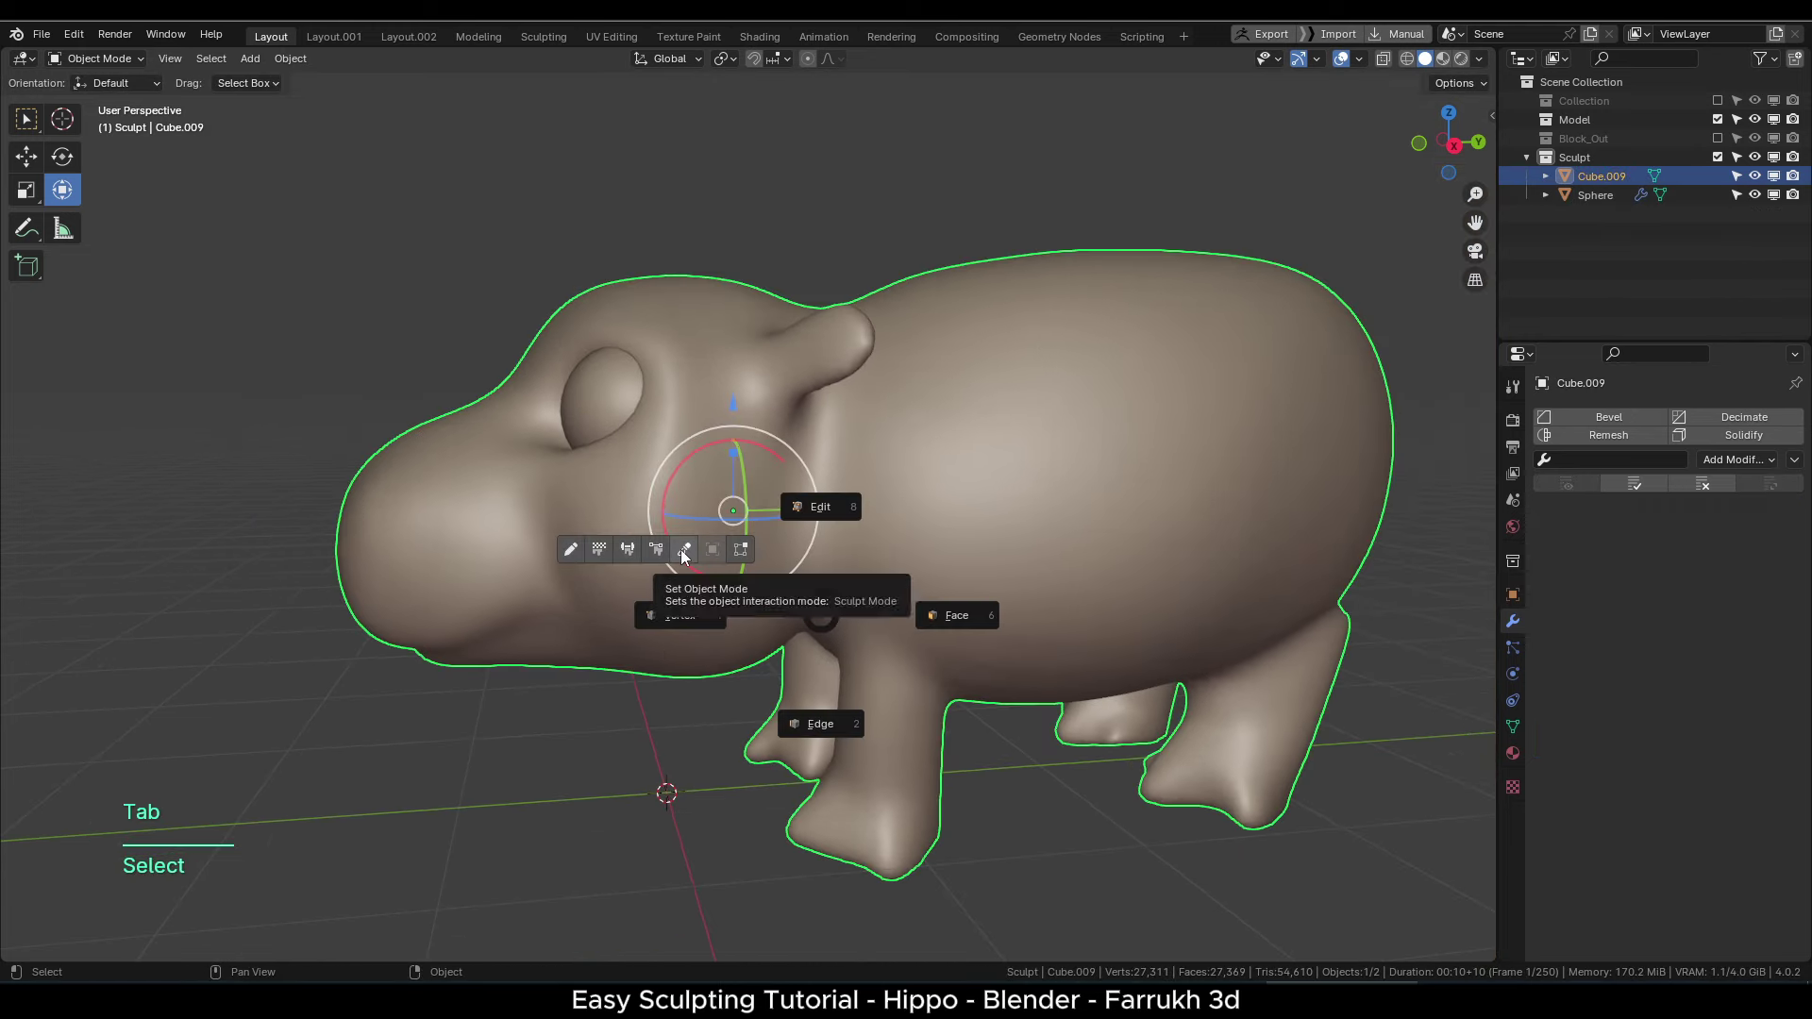
left_click(821, 720)
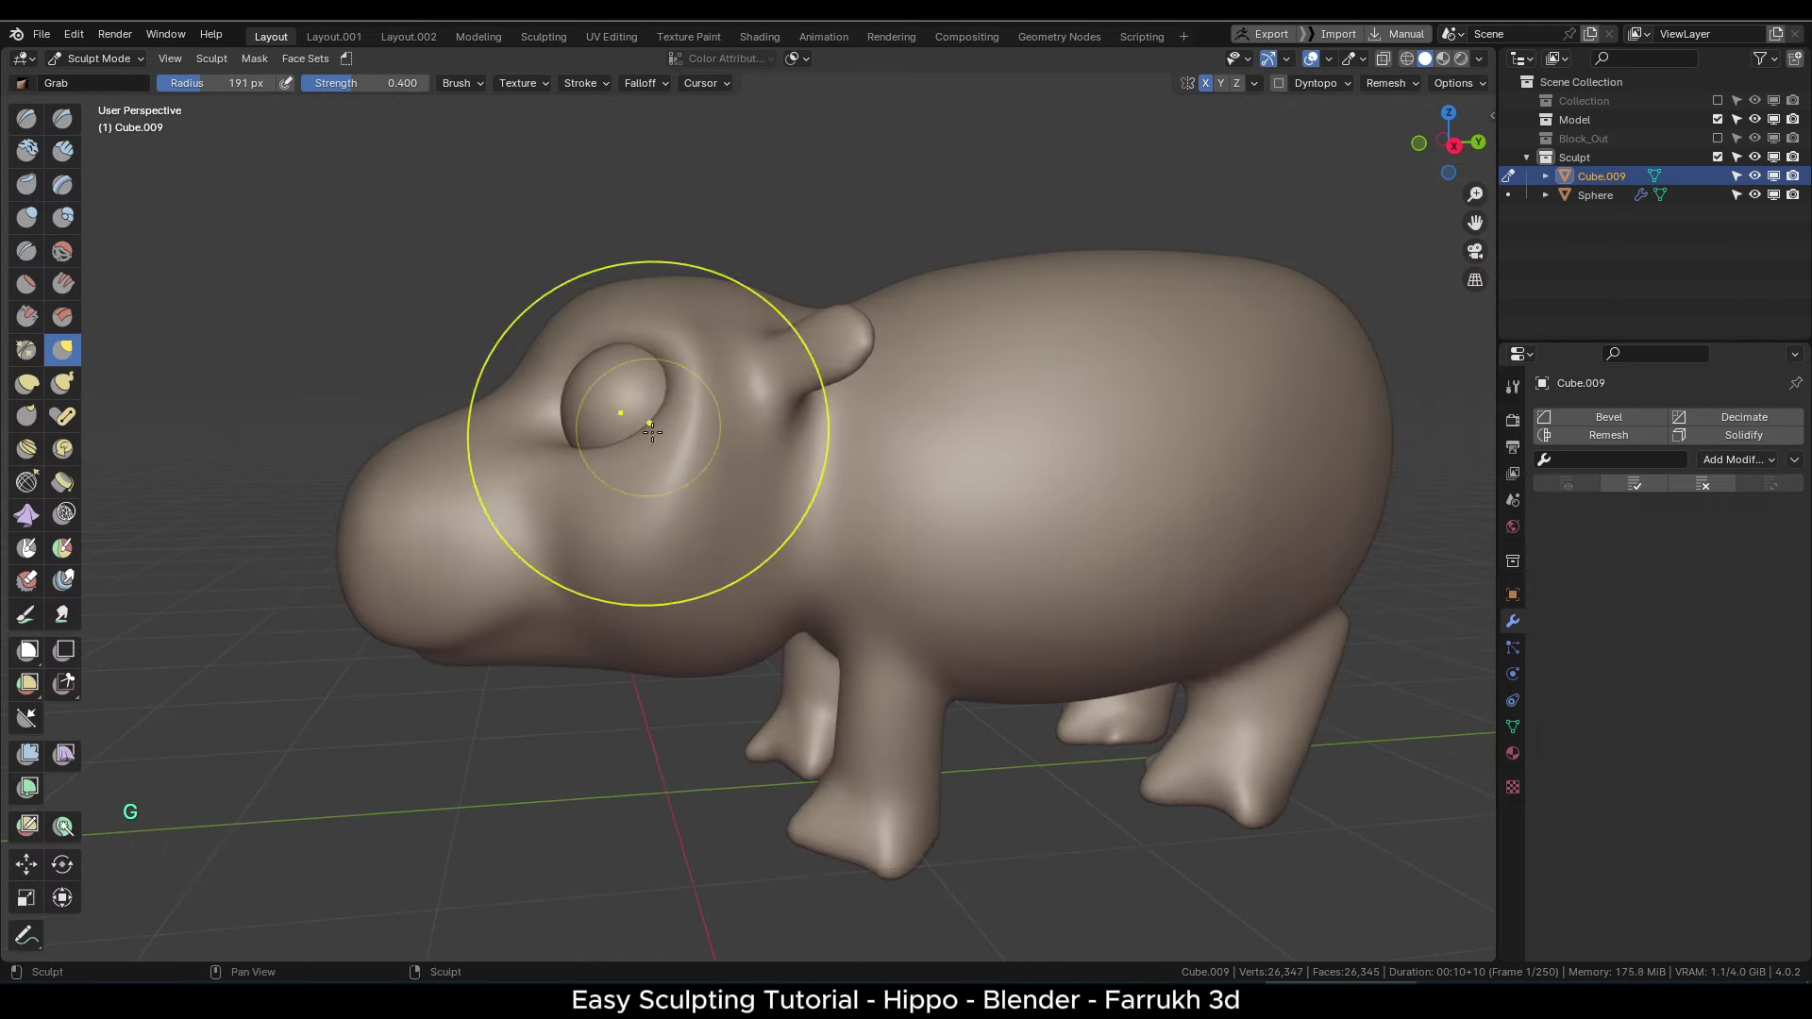
- Fit the head surface around the eyeballs and adjust the cheek with a large Grab brush
mouse_move(768, 478)
middle_mouse_down("alt")
mouse_move(801, 629)
mouse_move(1028, 437)
middle_mouse_up("alt")
key("f")
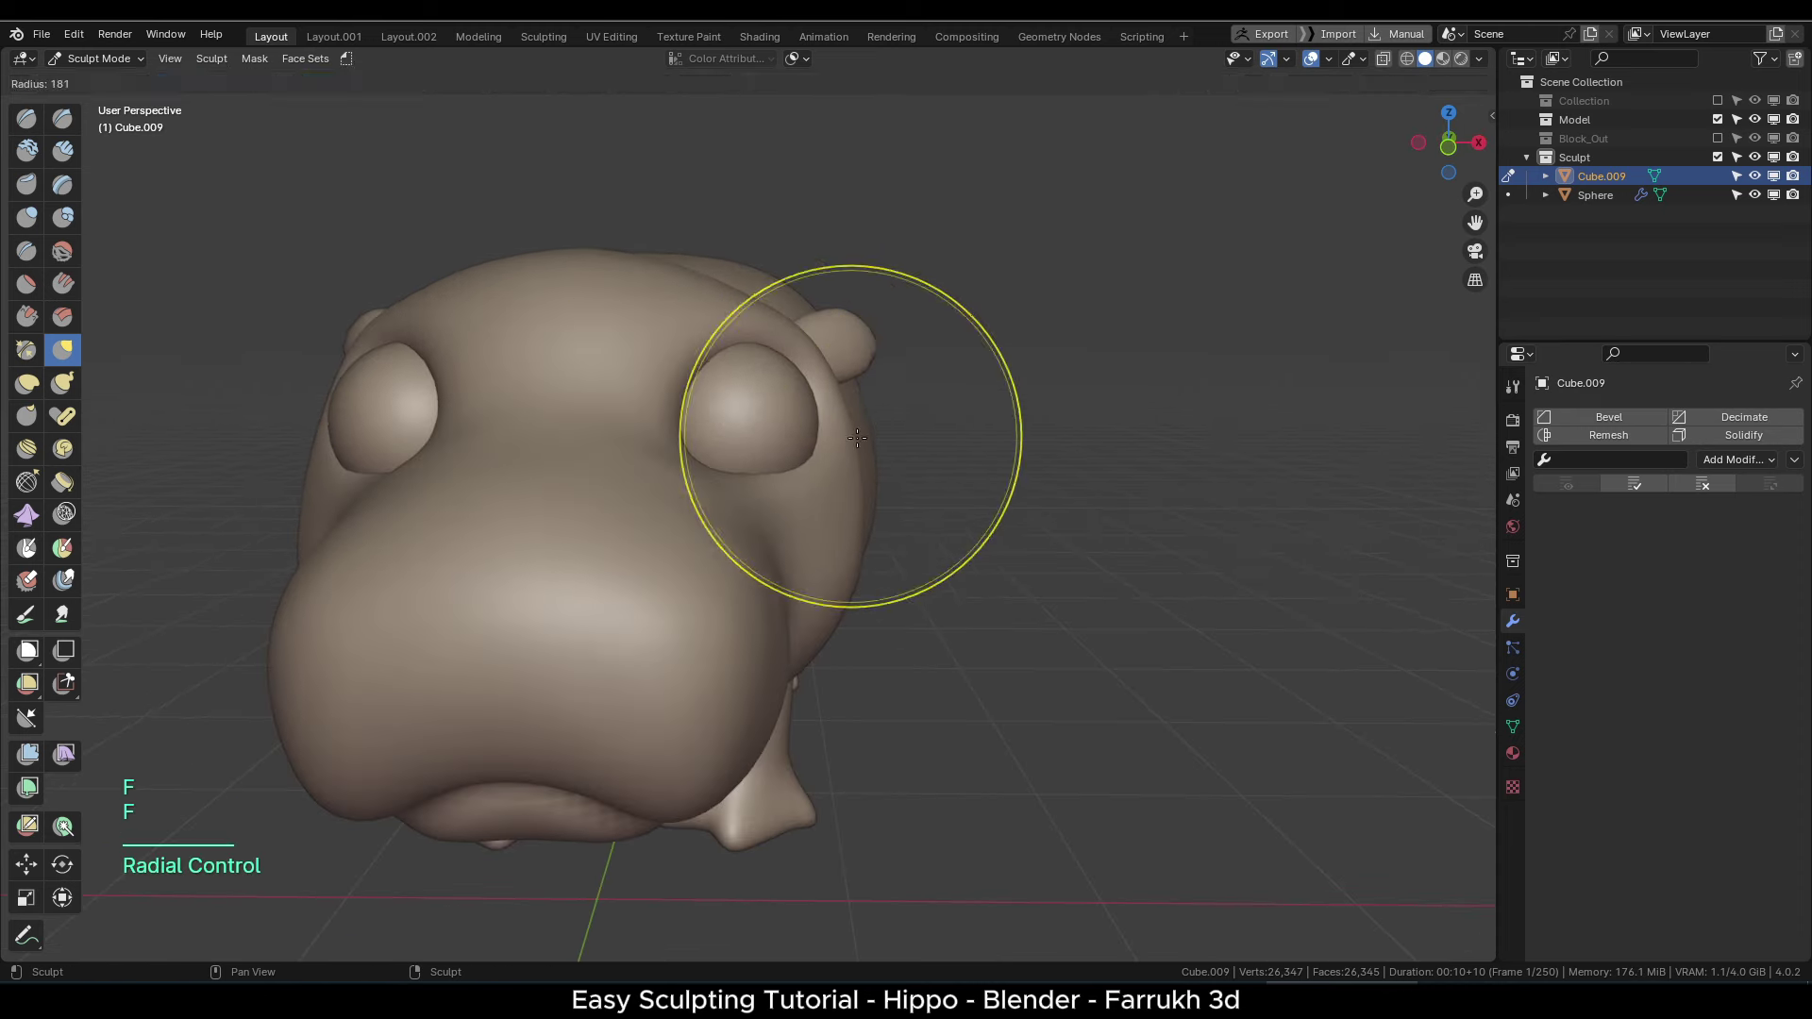
left_click(720, 323)
scroll(845, 618, "down", 3)
mouse_move(849, 623)
middle_mouse_down("alt")
mouse_move(734, 479)
mouse_move(789, 638)
middle_mouse_up("alt")
key("f")
left_click(951, 638)
left_click_drag(781, 630, 753, 664)
- Reshape the jaw, neck and ears with a 201 px Grab brush
mouse_move(934, 429)
middle_mouse_down("alt")
mouse_move(869, 421)
mouse_move(797, 500)
middle_mouse_up("alt")
key("f")
left_click(783, 613)
left_click_drag(703, 698, 608, 745)
scroll(849, 510, "down", 4)
scroll(768, 445, "down", 2)
middle_click_drag(876, 488, 809, 598, "alt")
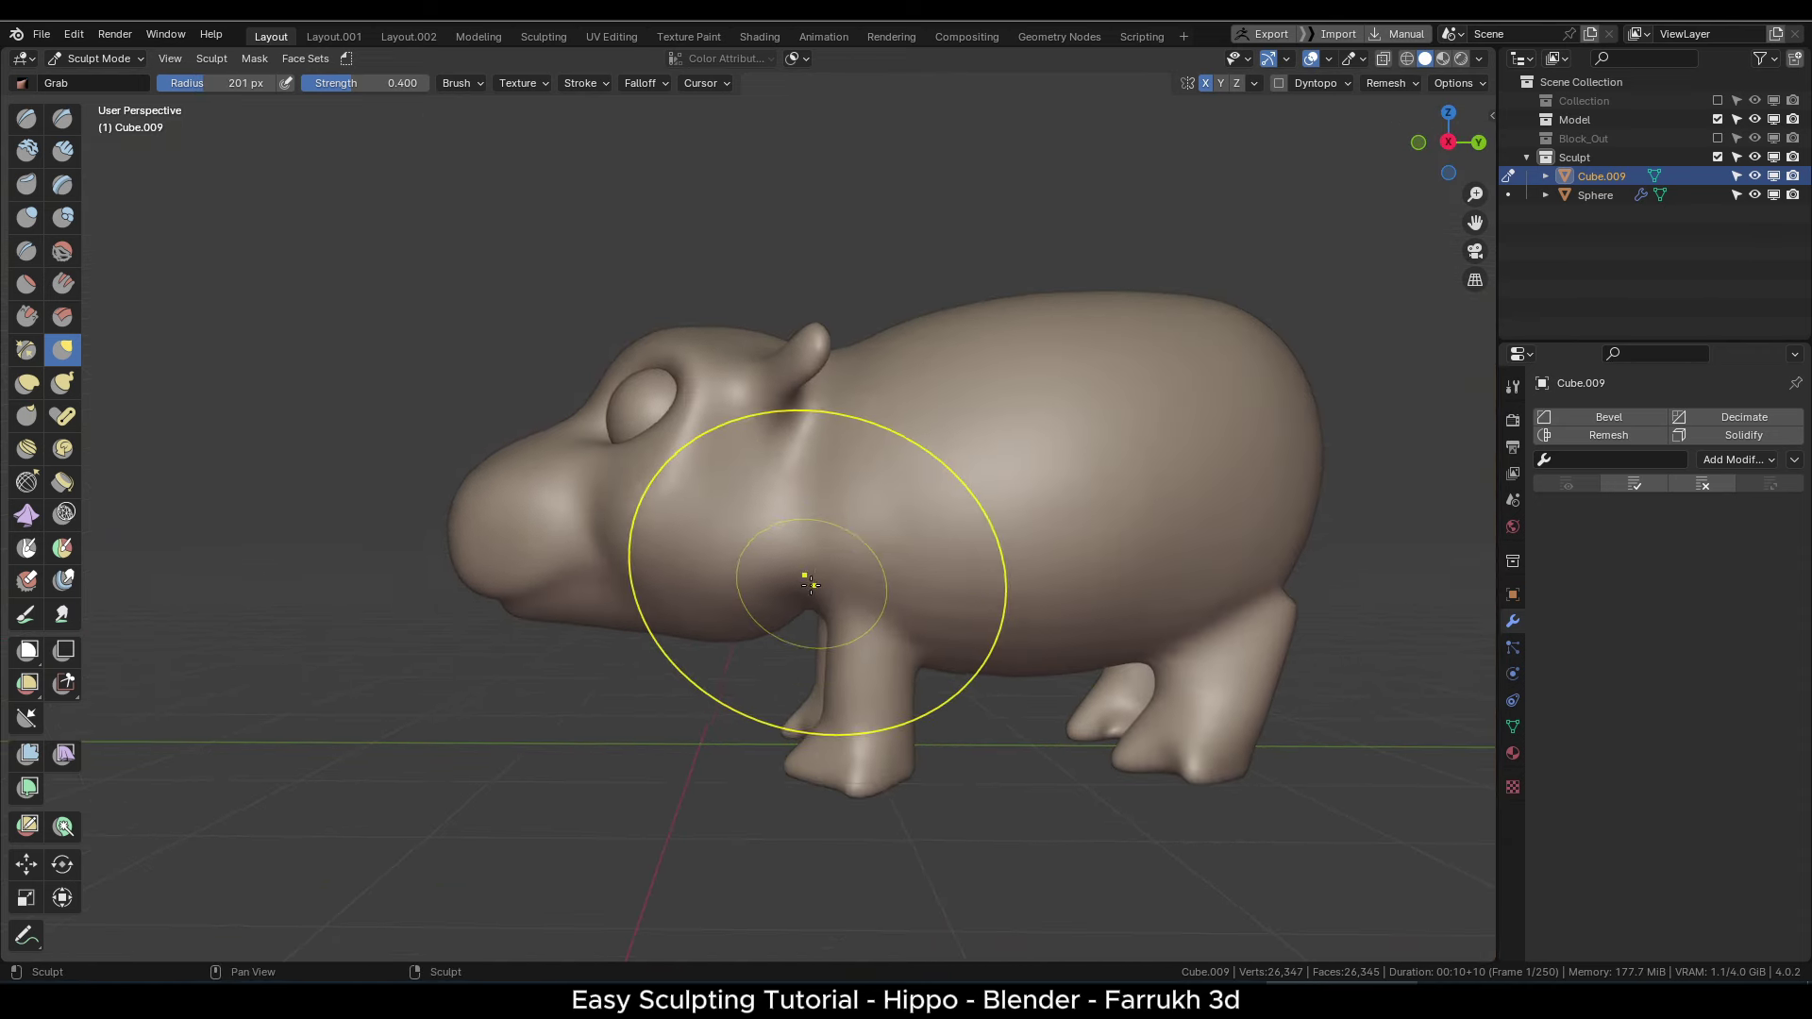
- Sculpt skin folds on the neck behind the ear with a 46 px Inflate/Deflate brush at strength 1.000
key("f")
left_click(173, 349)
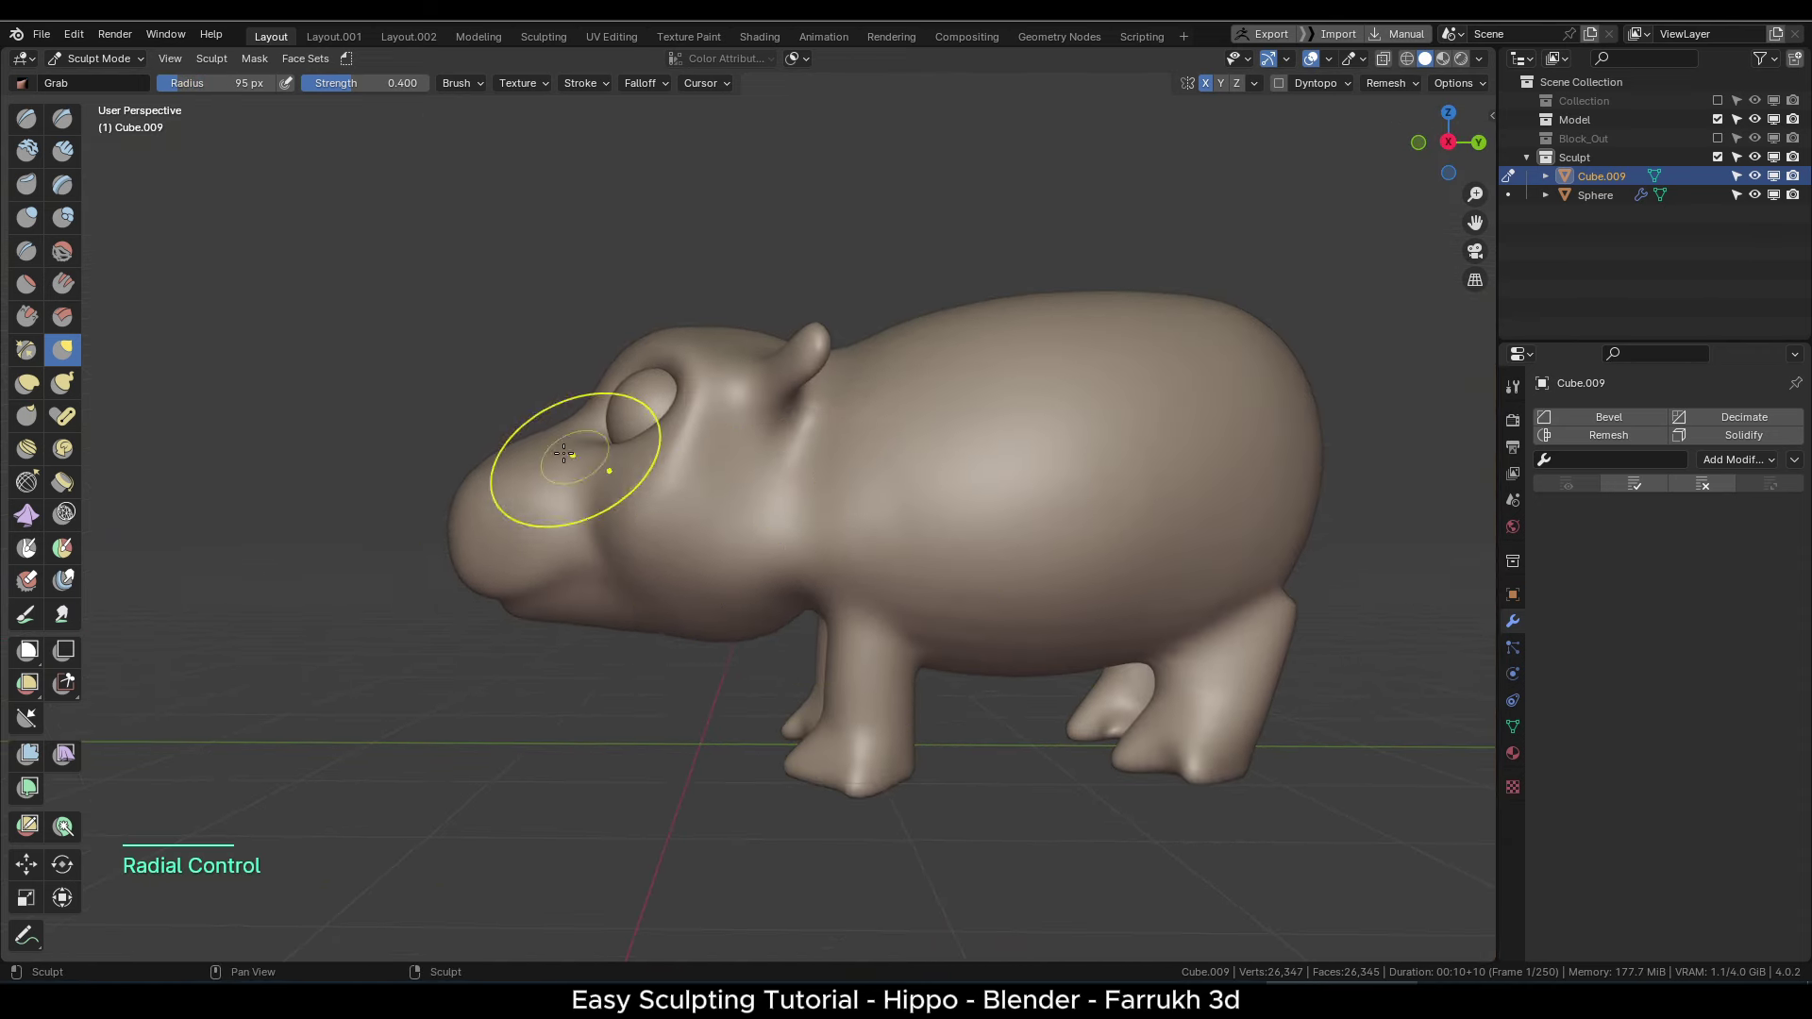
left_click(38, 217)
scroll(809, 469, "up", 2)
key("f")
left_click(871, 338)
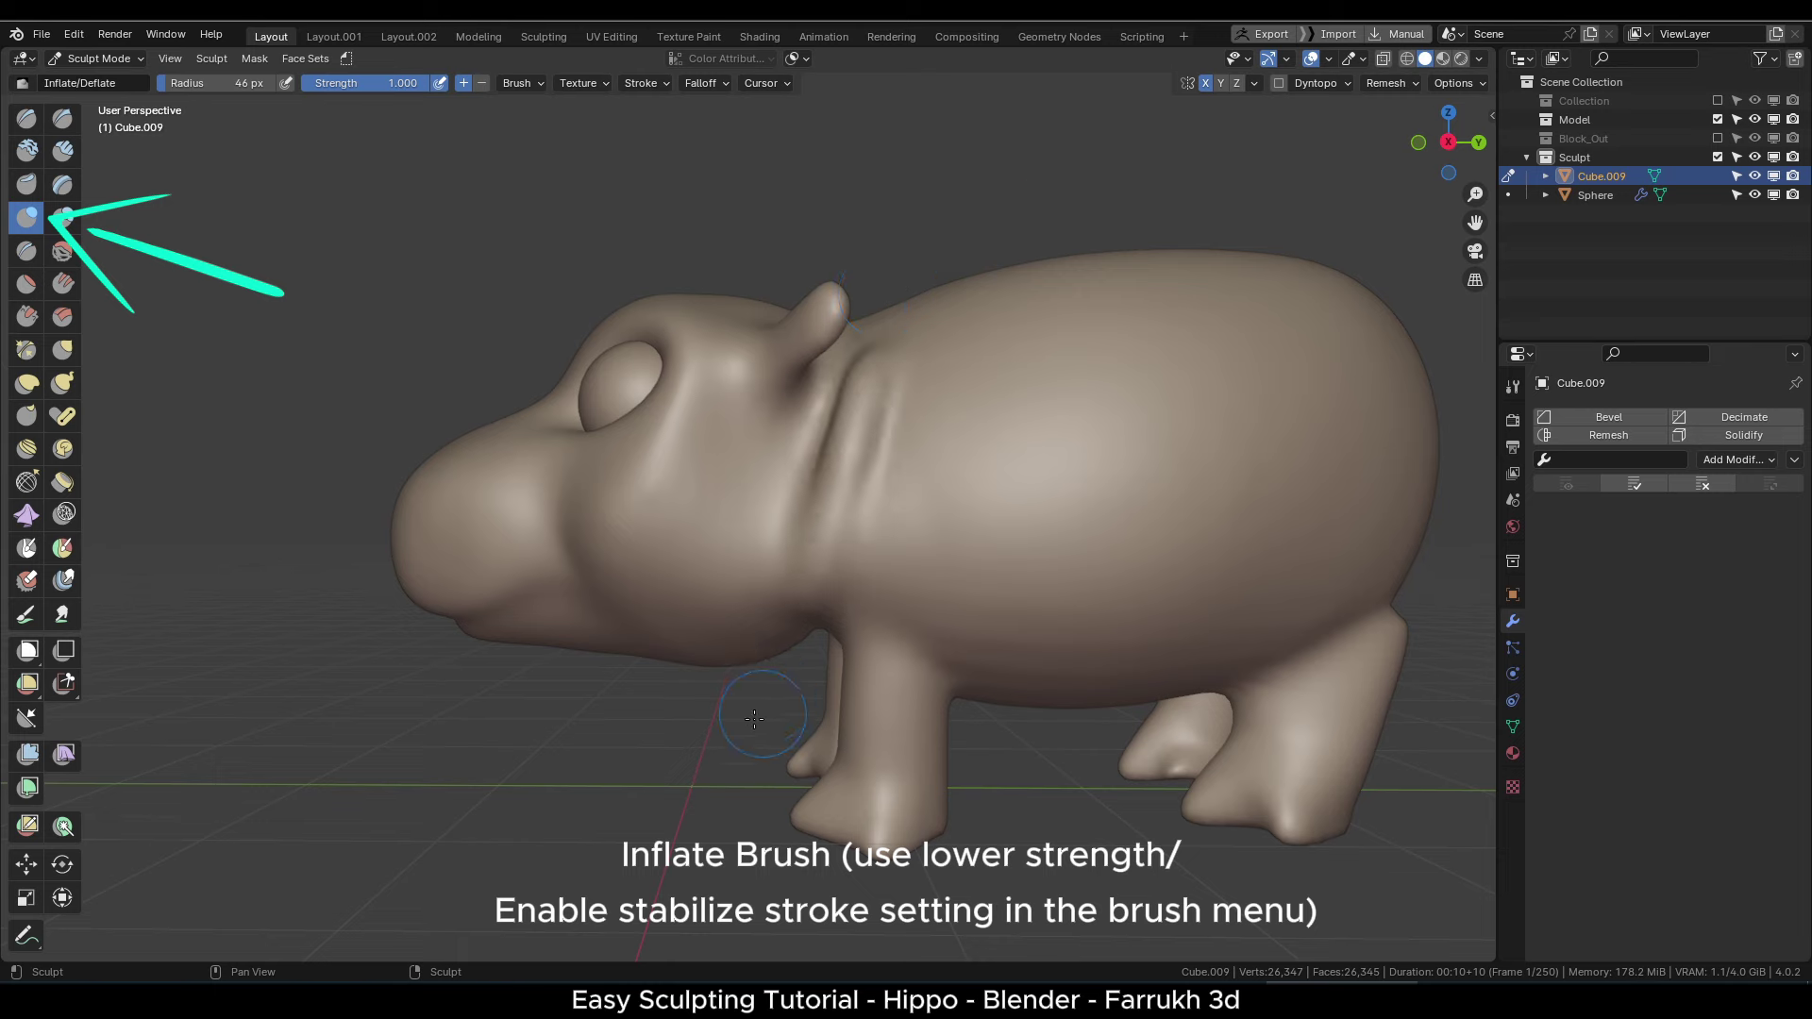
middle_click_drag(819, 495, 826, 526)
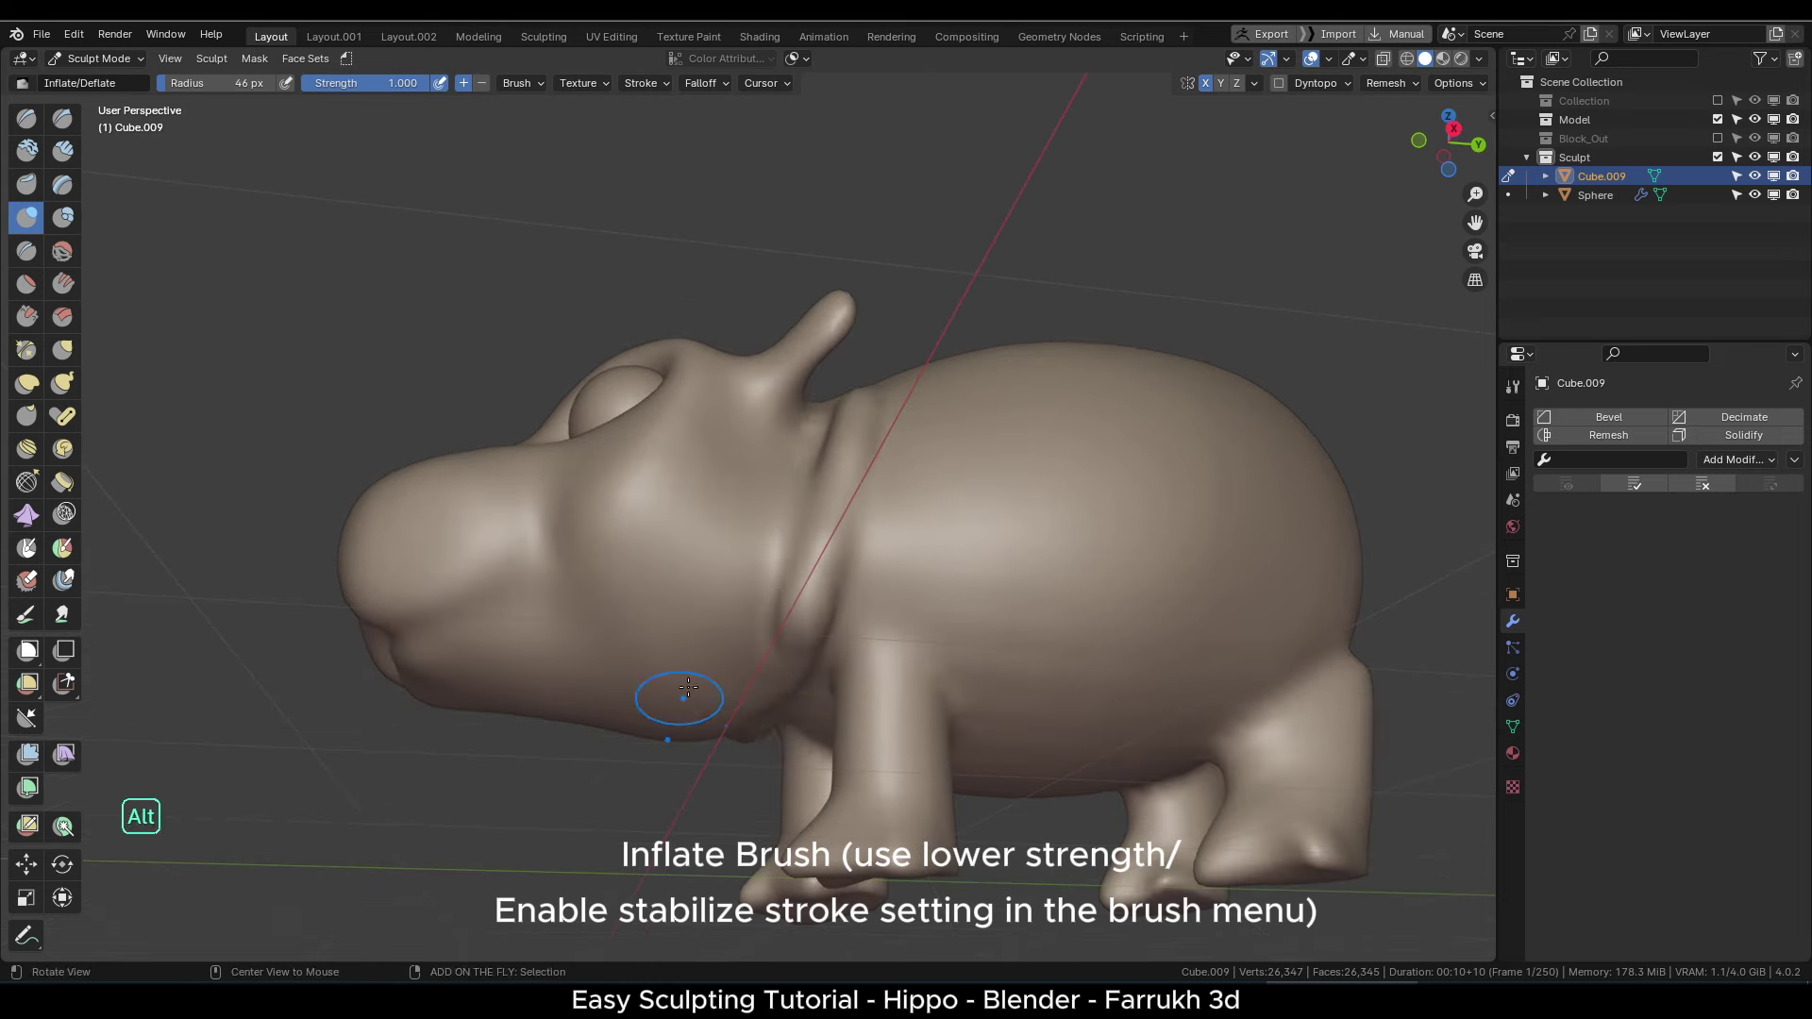
left_click_drag(688, 688, 787, 651, "alt")
mouse_move(835, 542)
middle_mouse_down("alt")
mouse_move(812, 398)
mouse_move(895, 404)
middle_mouse_up("alt")
- Sculpt additional skin folds on the neck with a 49 px Inflate/Deflate brush at strength 1.000 and stroke stabilization enabled
key("f")
left_click(853, 406)
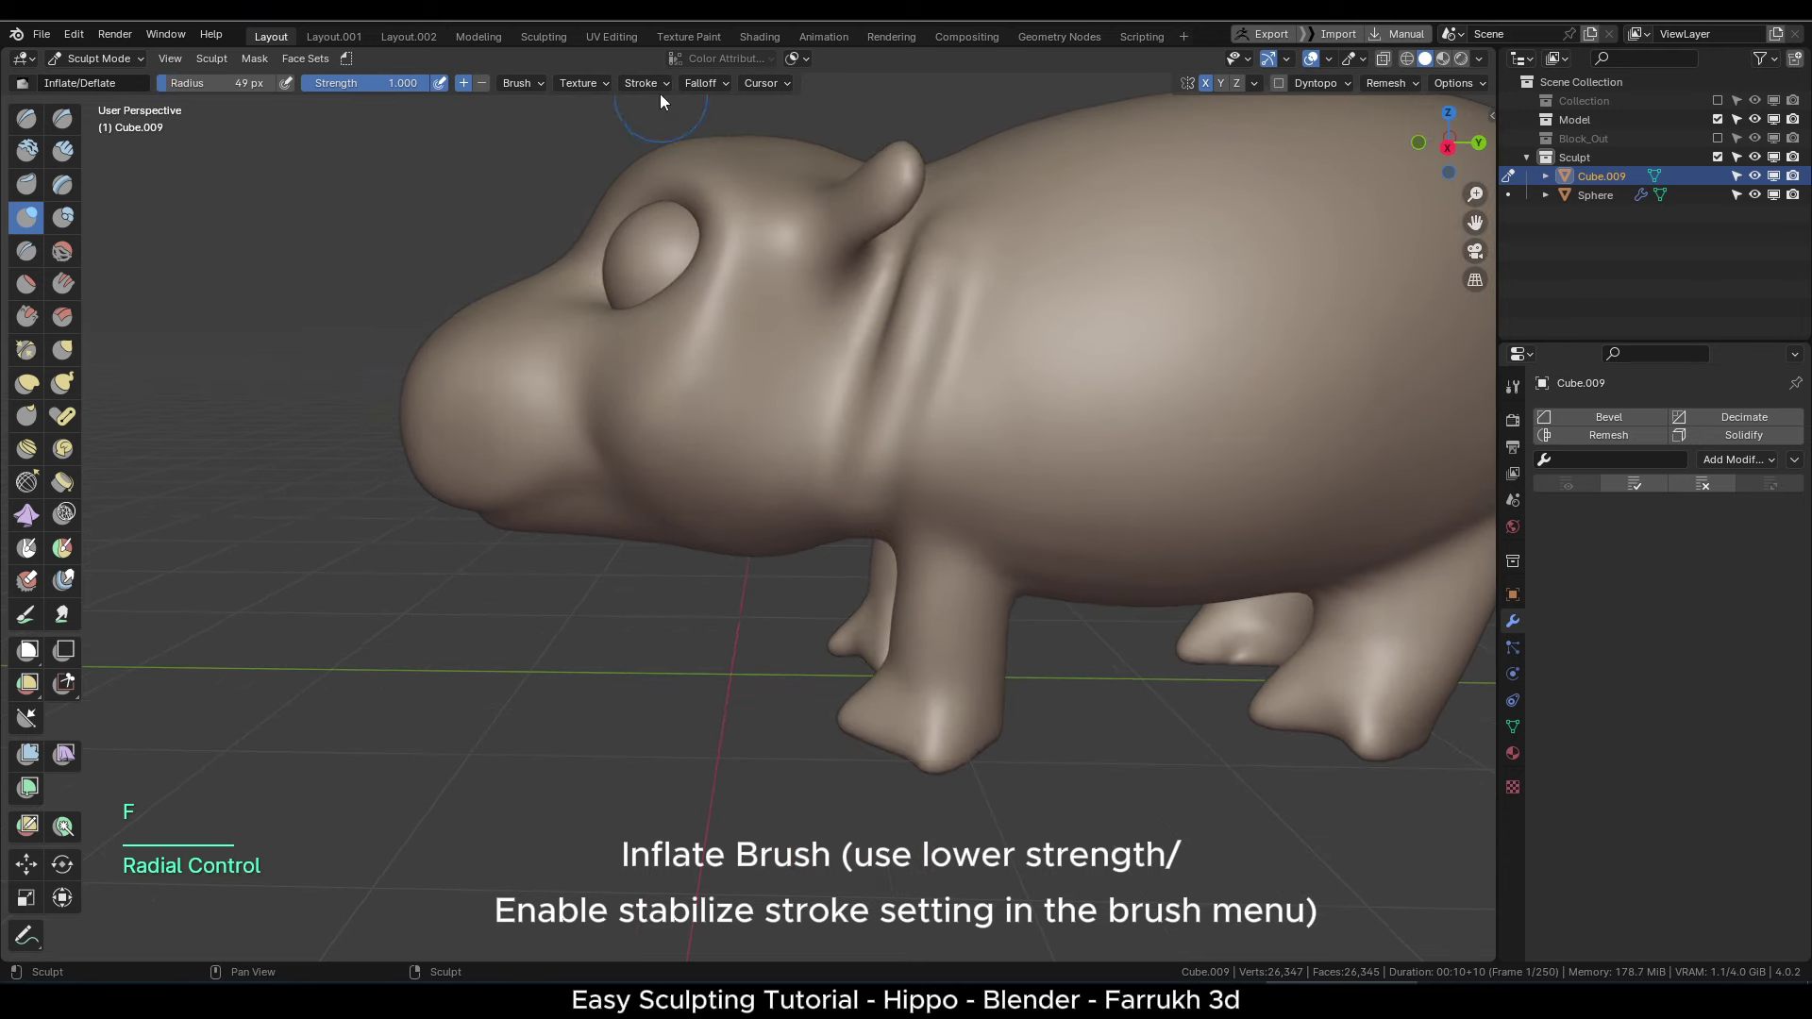
left_click(643, 83)
left_click_drag(866, 307, 878, 243, "alt")
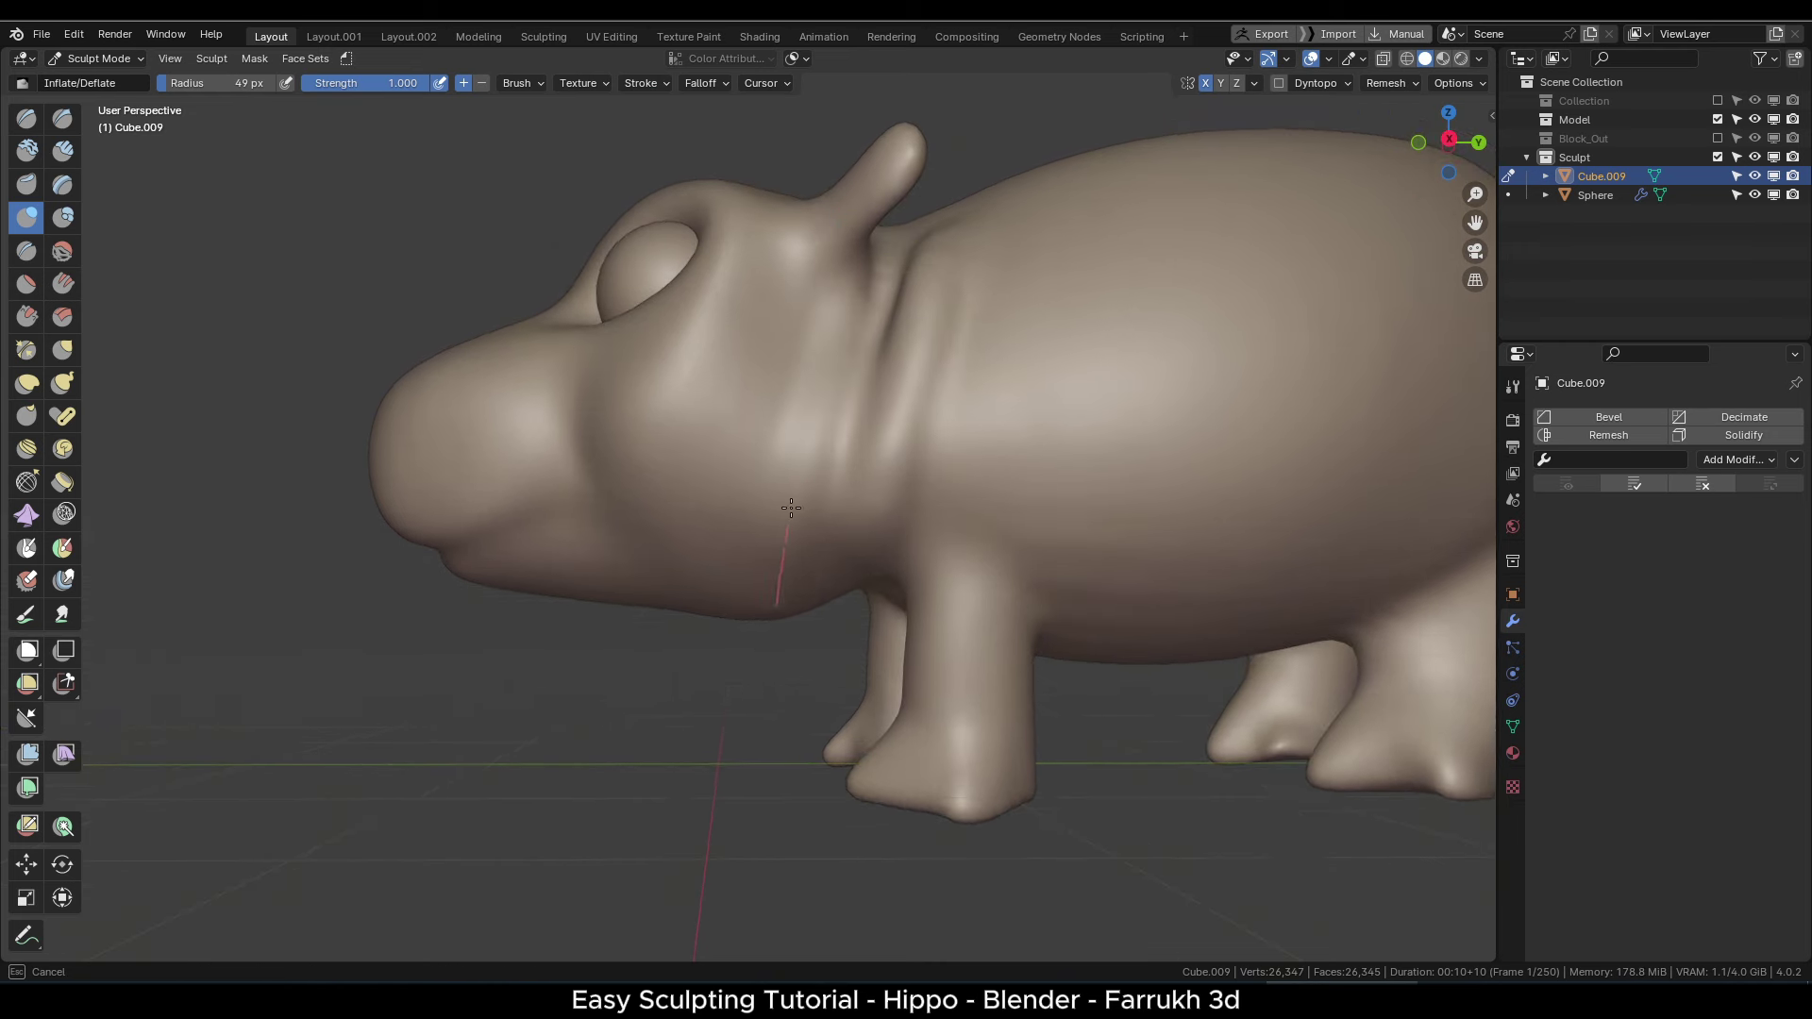
left_click_drag(845, 237, 846, 231)
right_click_drag(873, 311, 914, 411, "alt")
left_click_drag(913, 416, 915, 436, "alt")
- Sculpt vertical skin folds along the side of the body from shoulder to rump with the 49 px Inflate/Deflate brush
left_click_drag(984, 259, 903, 569)
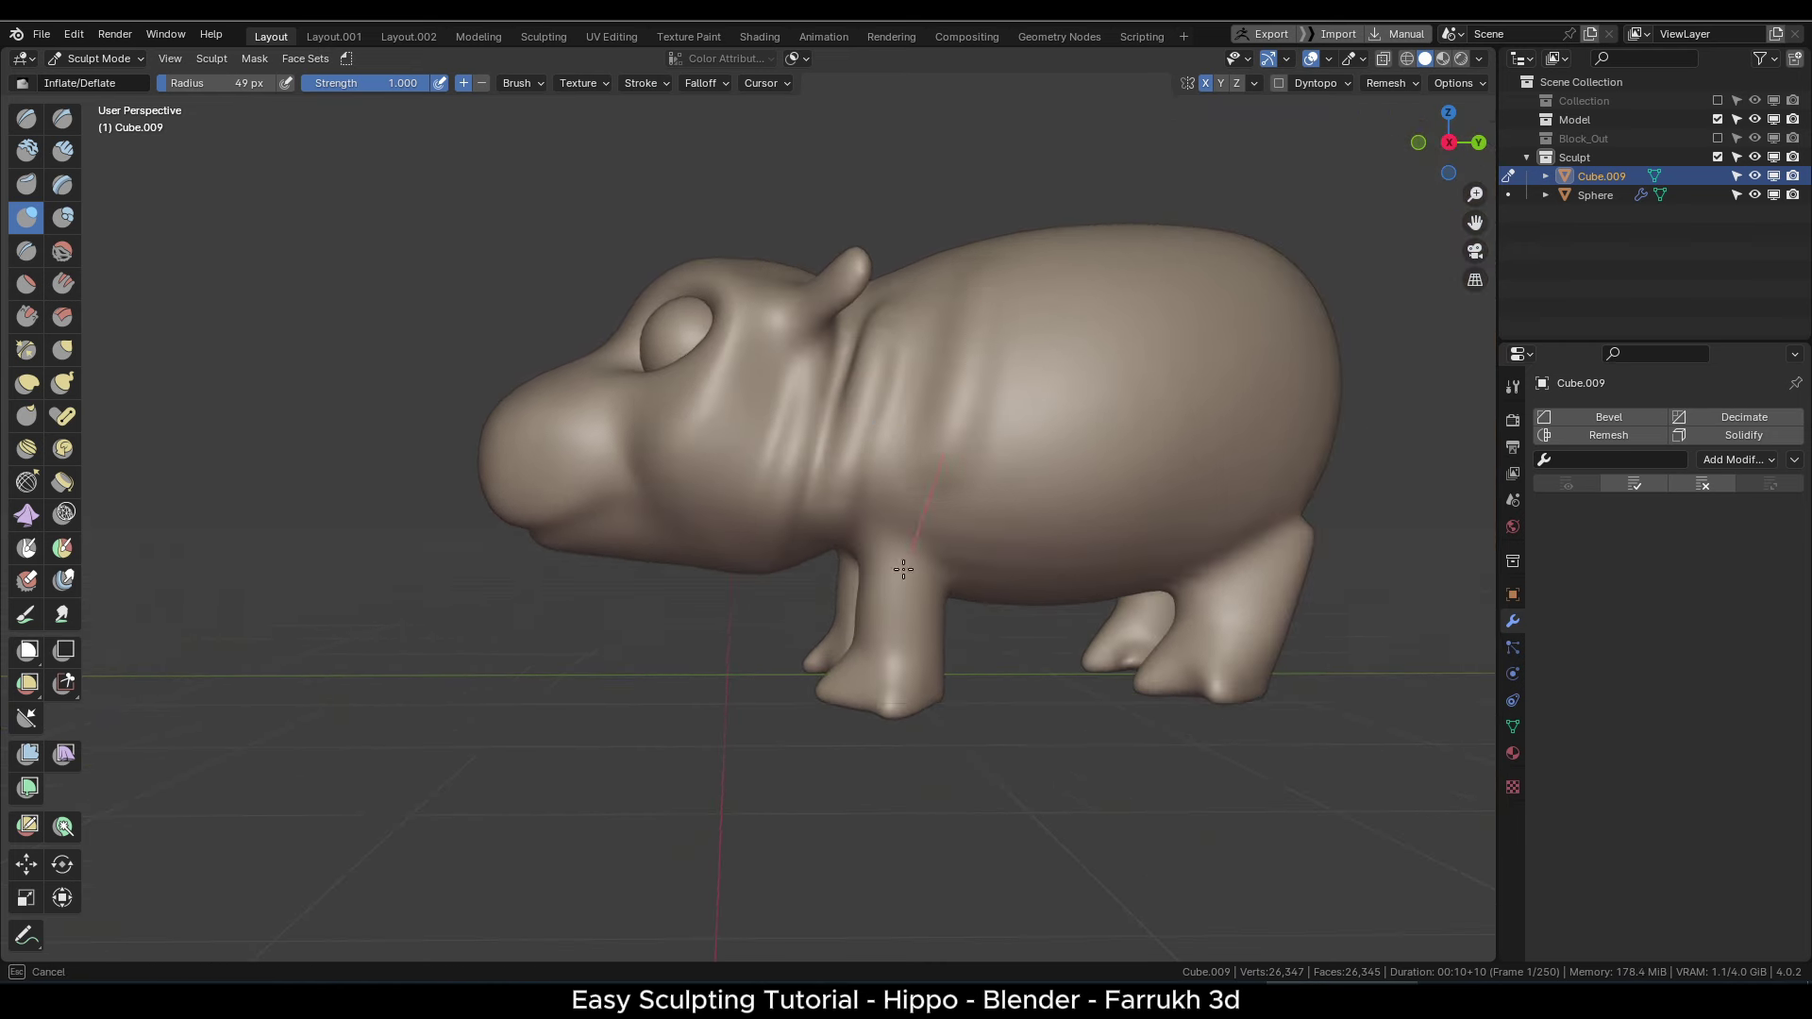
left_click_drag(1073, 279, 1013, 562)
mouse_move(1187, 248)
left_mouse_down()
mouse_move(1168, 478)
mouse_move(1113, 604)
left_mouse_up()
- Smooth the vertical folds along the body with a 101 px brush
scroll(911, 509, "down", 2)
left_click_drag(910, 509, 941, 518, "alt")
key("f")
left_click(1069, 405)
scroll(1037, 434, "up", 3)
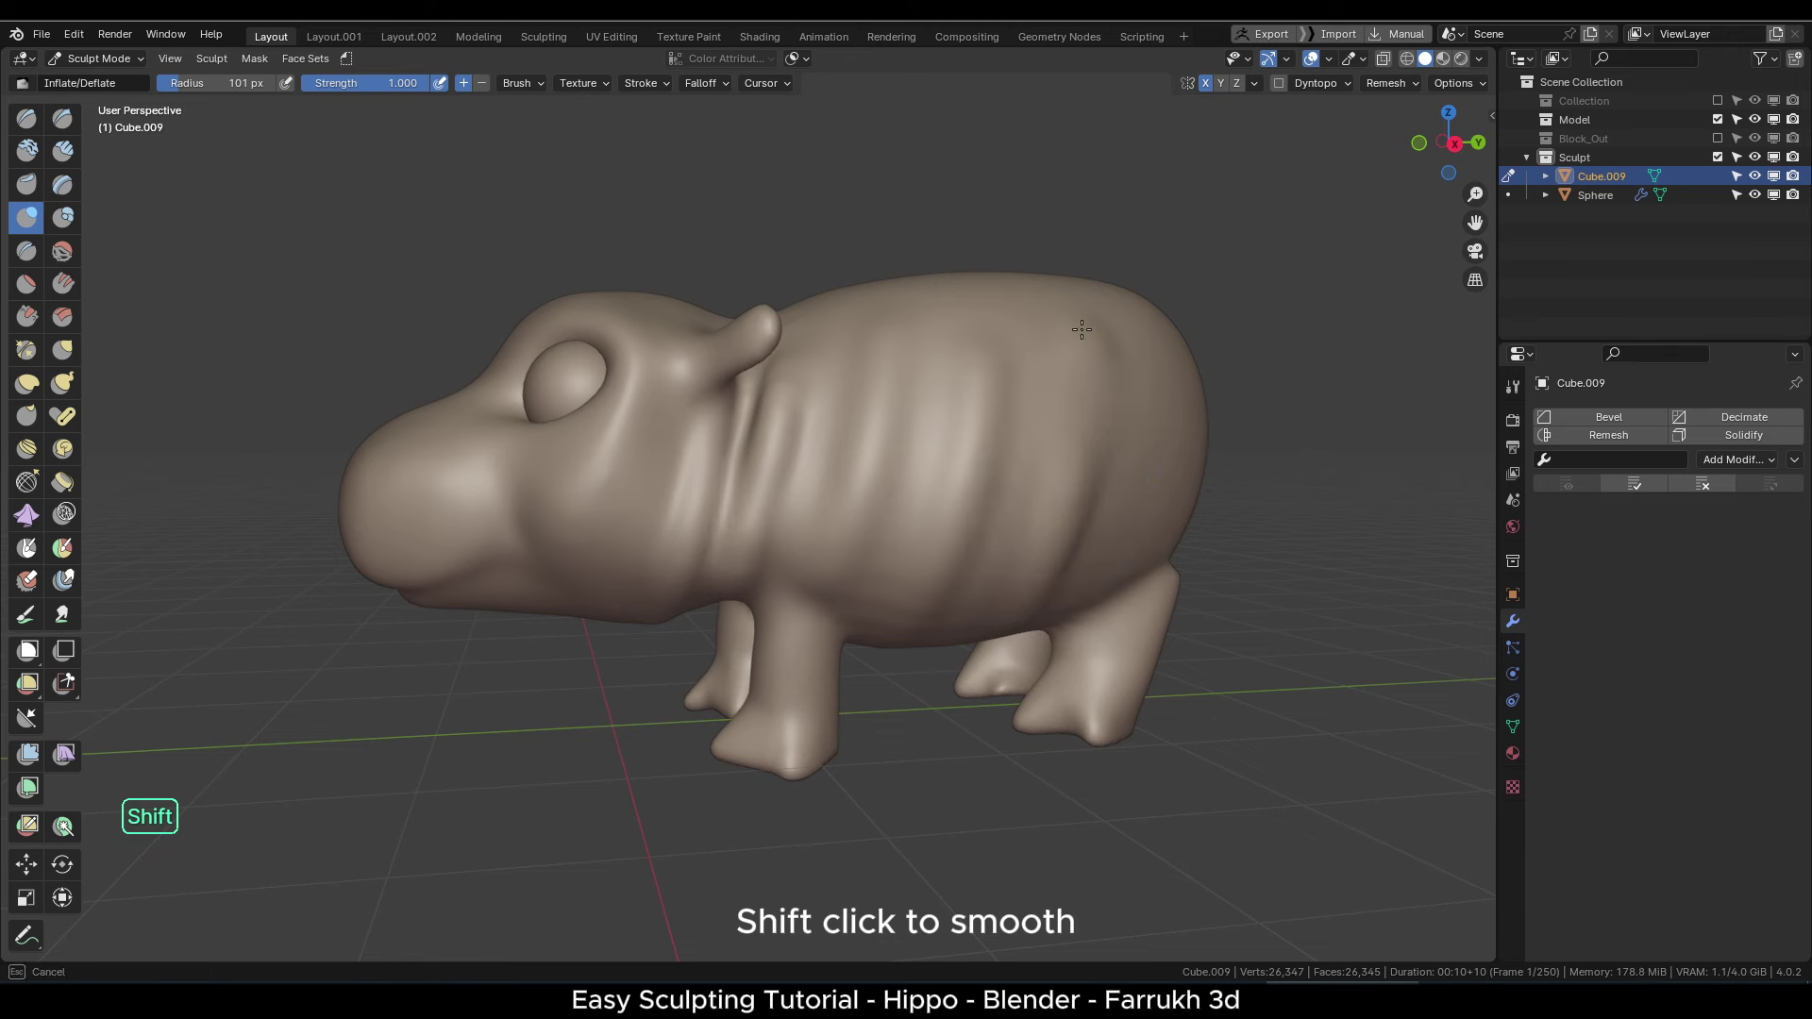
scroll(778, 498, "down", 1)
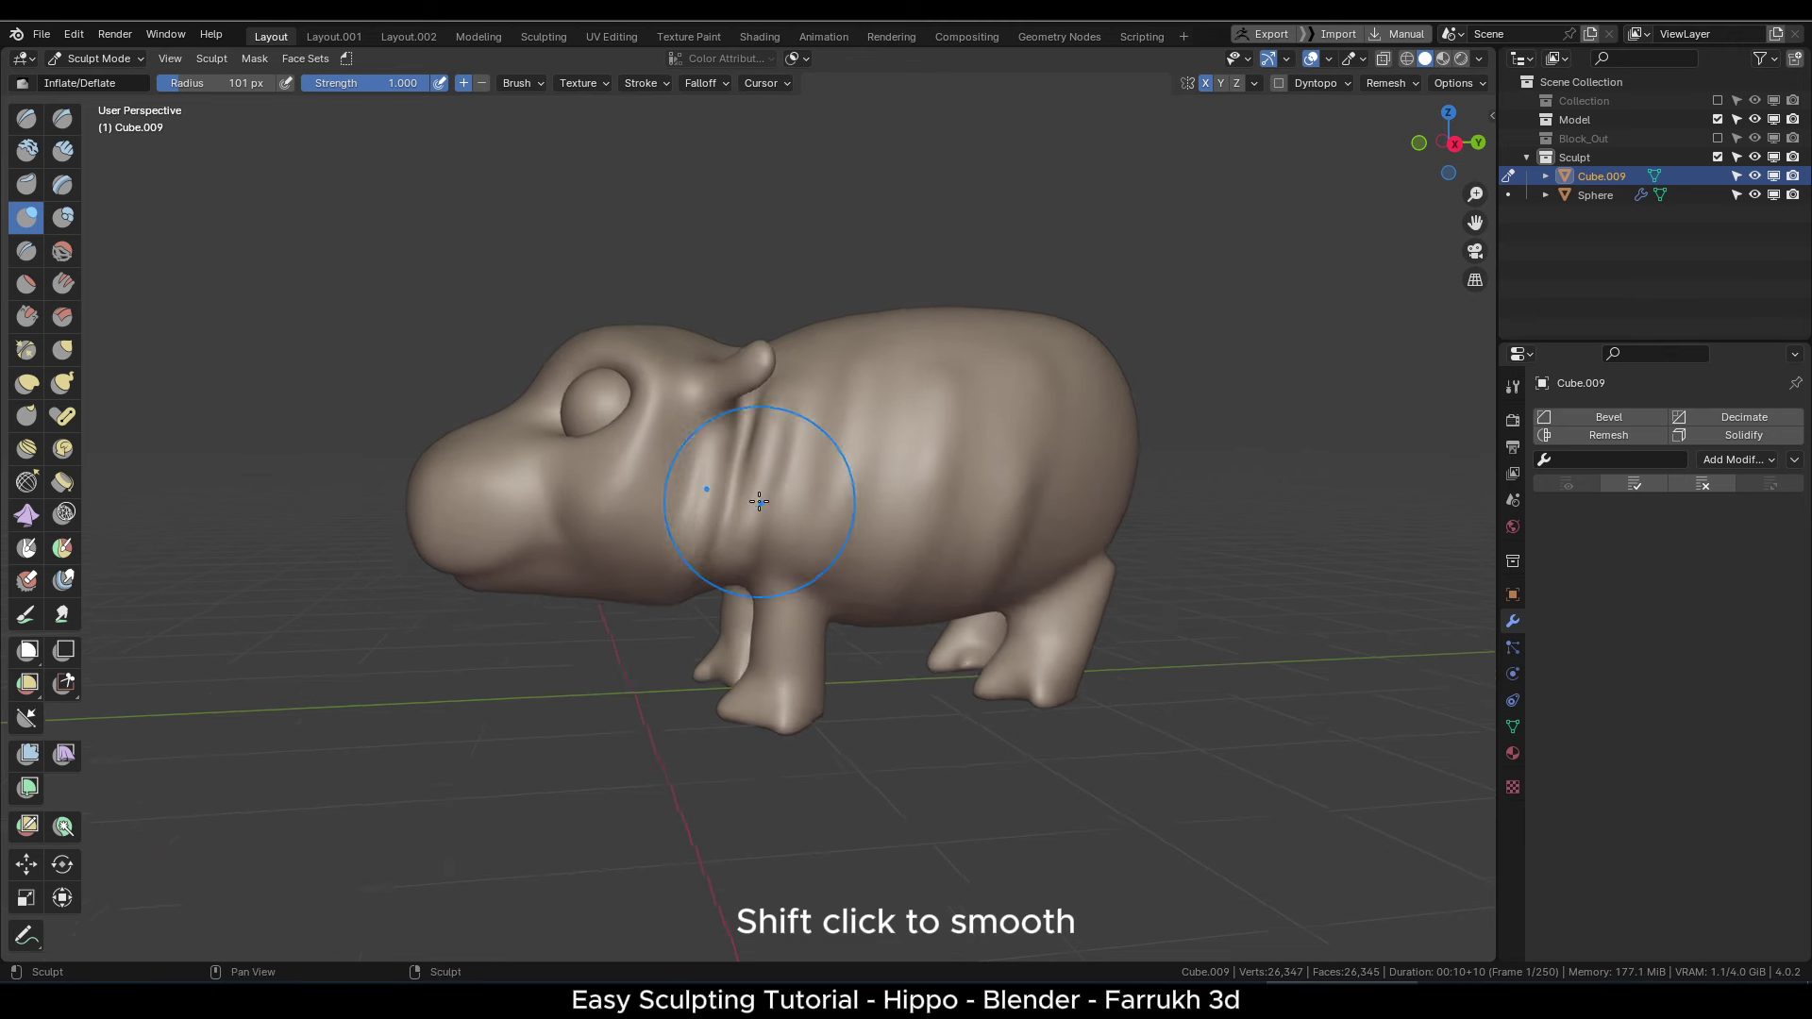
- Lift the throat area behind the lower jaw with a large Grab brush
left_click_drag(760, 501, 740, 495, "alt")
middle_click_drag(560, 586, 622, 532, "alt")
left_click_drag(613, 527, 619, 559, "alt")
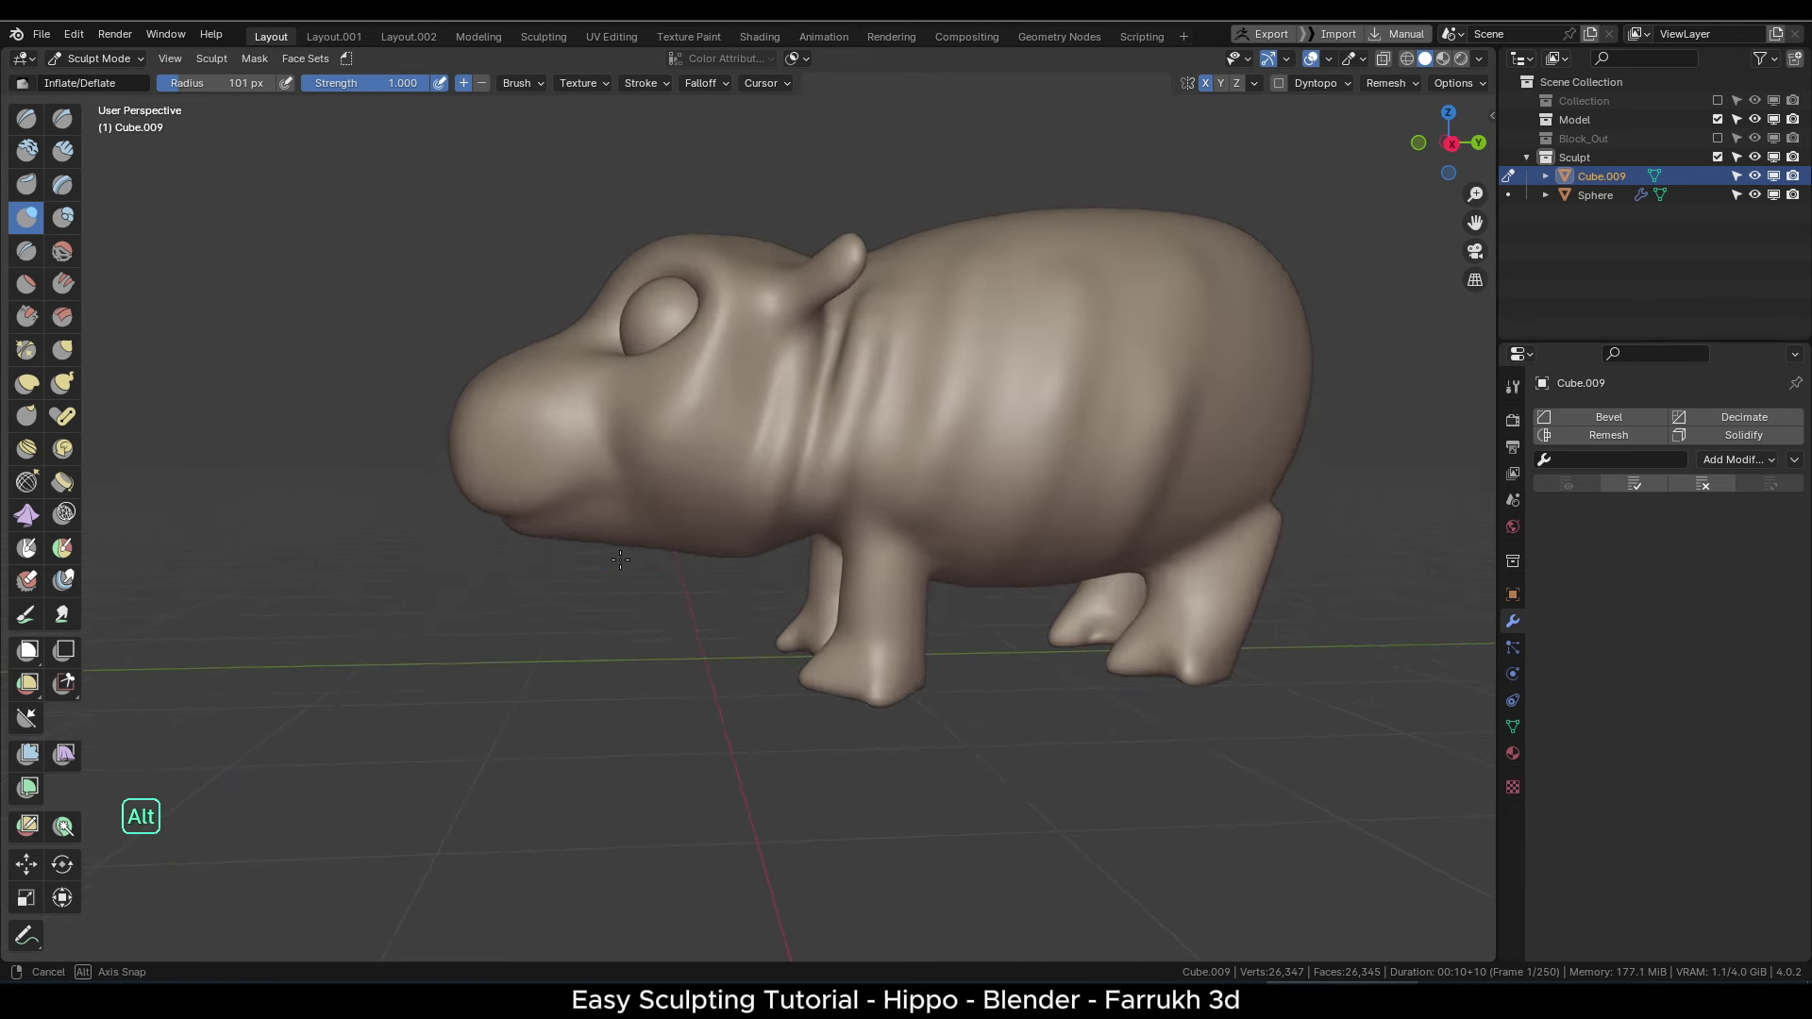
key("g")
key("f")
left_click(693, 552)
key("f")
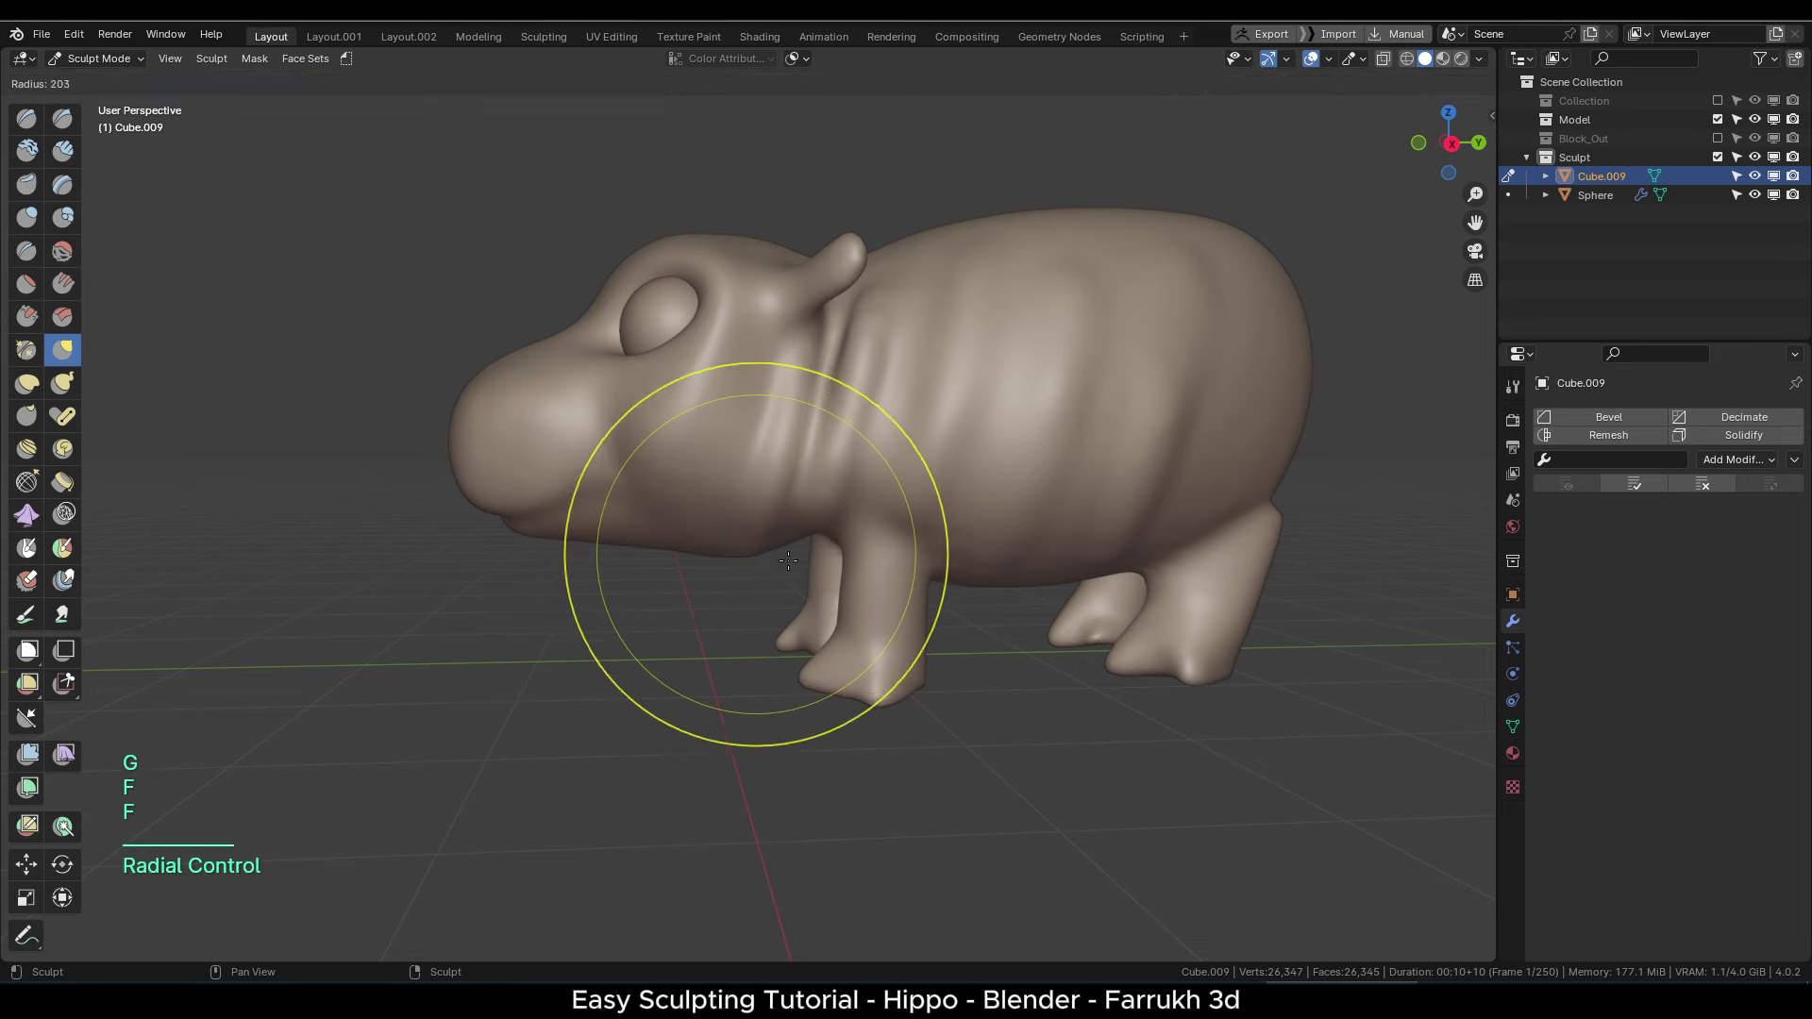
left_click(794, 553)
left_click_drag(745, 545, 755, 506)
- Fill out the underside of the lower jaw and adjust the muzzle with a 182 px Grab brush
key("f")
left_click(923, 518)
left_click_drag(623, 531, 634, 566)
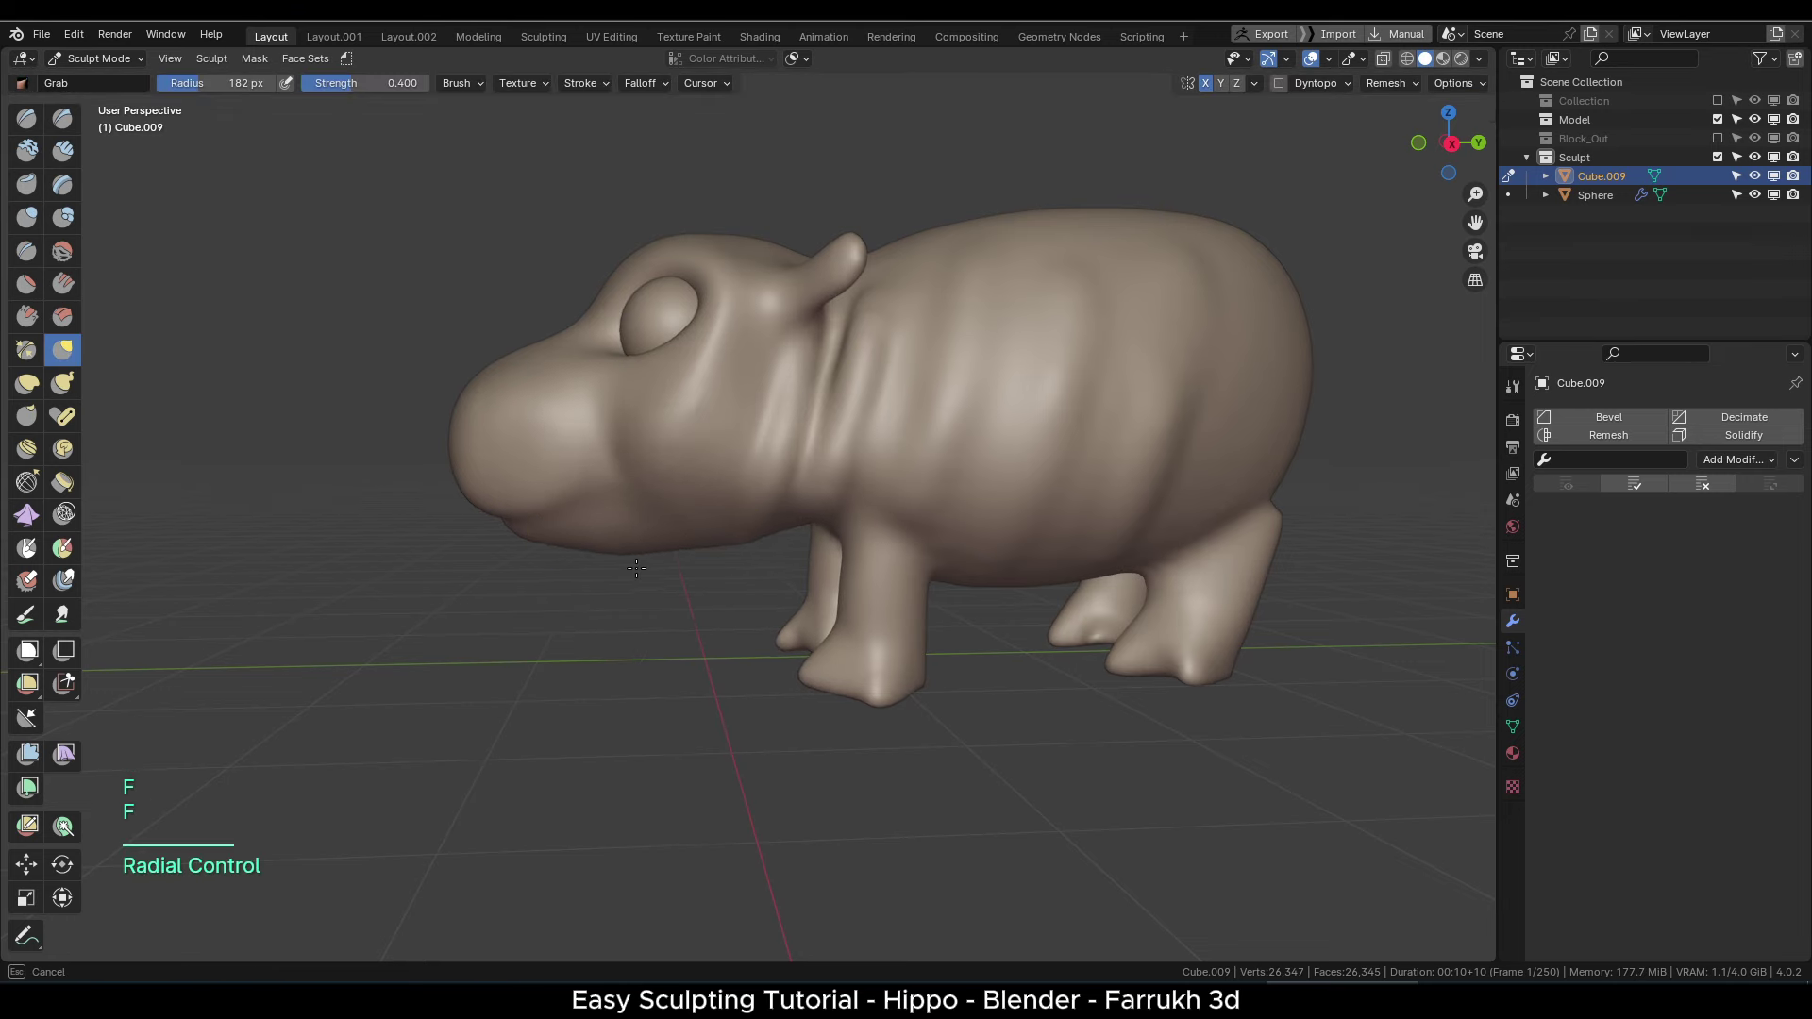
scroll(549, 427, "down", 1)
left_click_drag(512, 432, 536, 411)
- Raise and round the top of the head in front of the ears with a 149 px Grab brush
mouse_move(538, 412)
left_mouse_down("alt")
mouse_move(603, 429)
mouse_move(634, 464)
mouse_move(755, 358)
left_mouse_up("alt")
key("f")
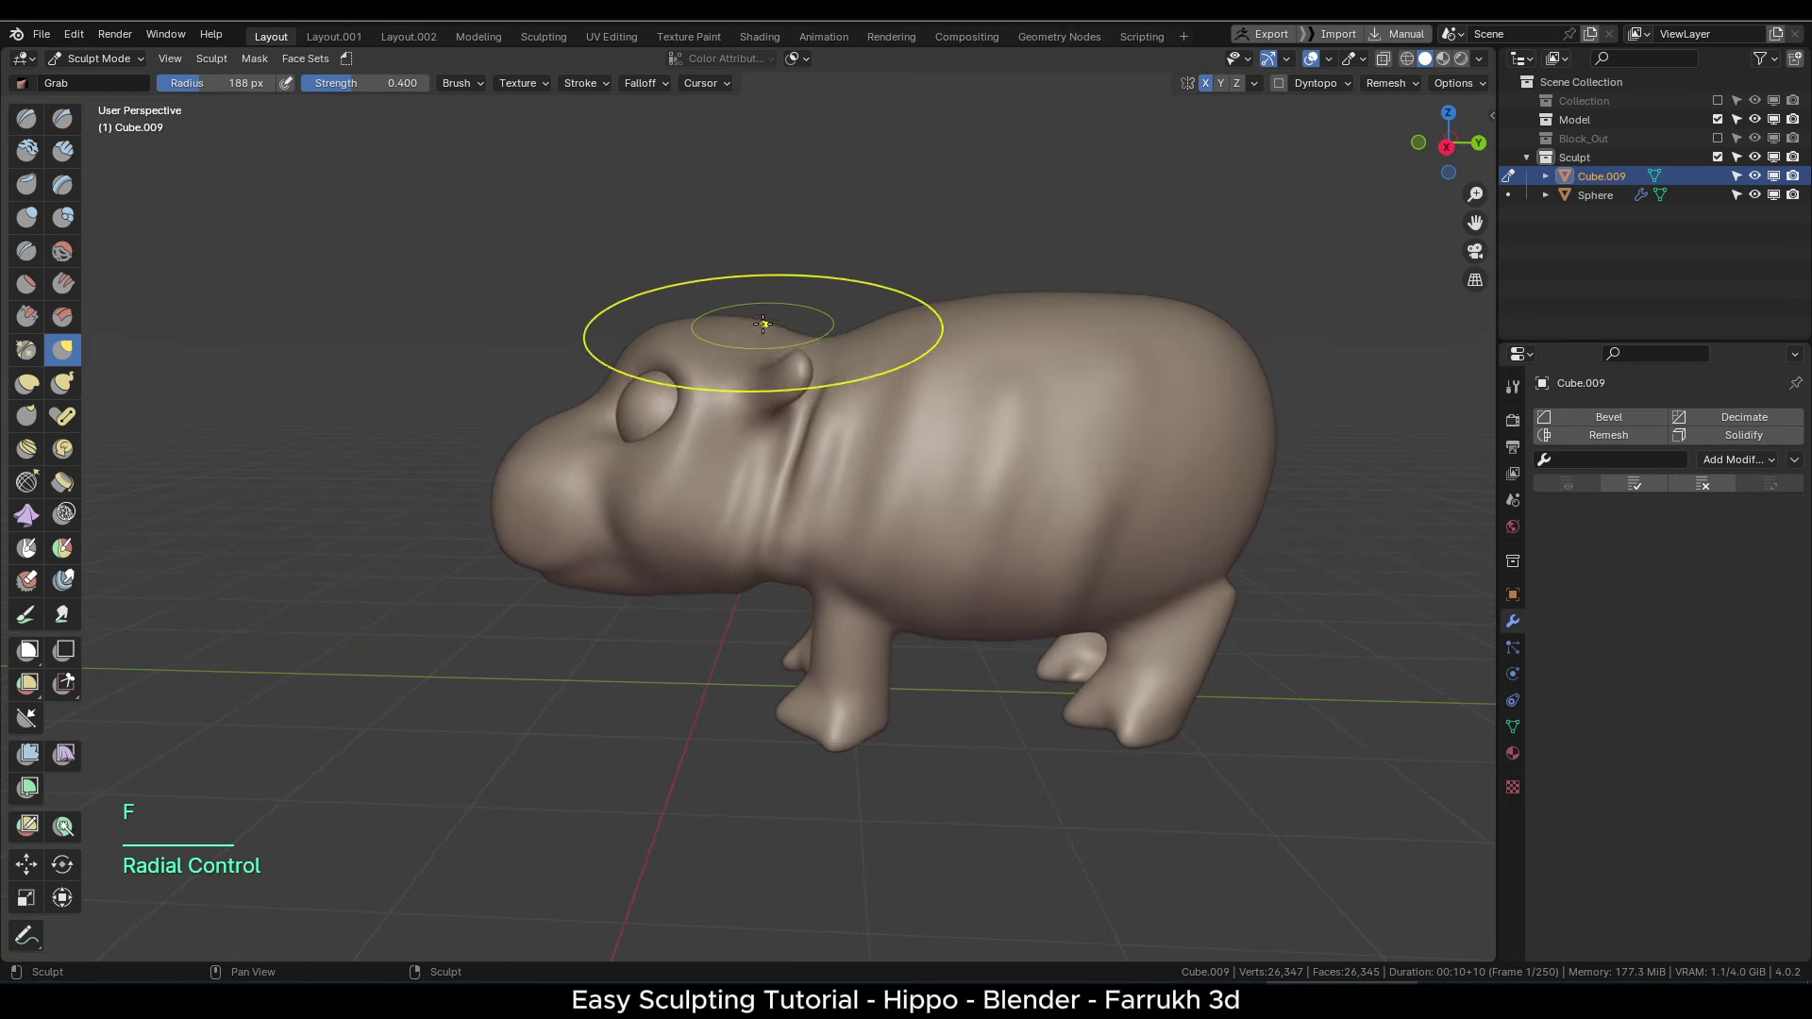
left_click(837, 325)
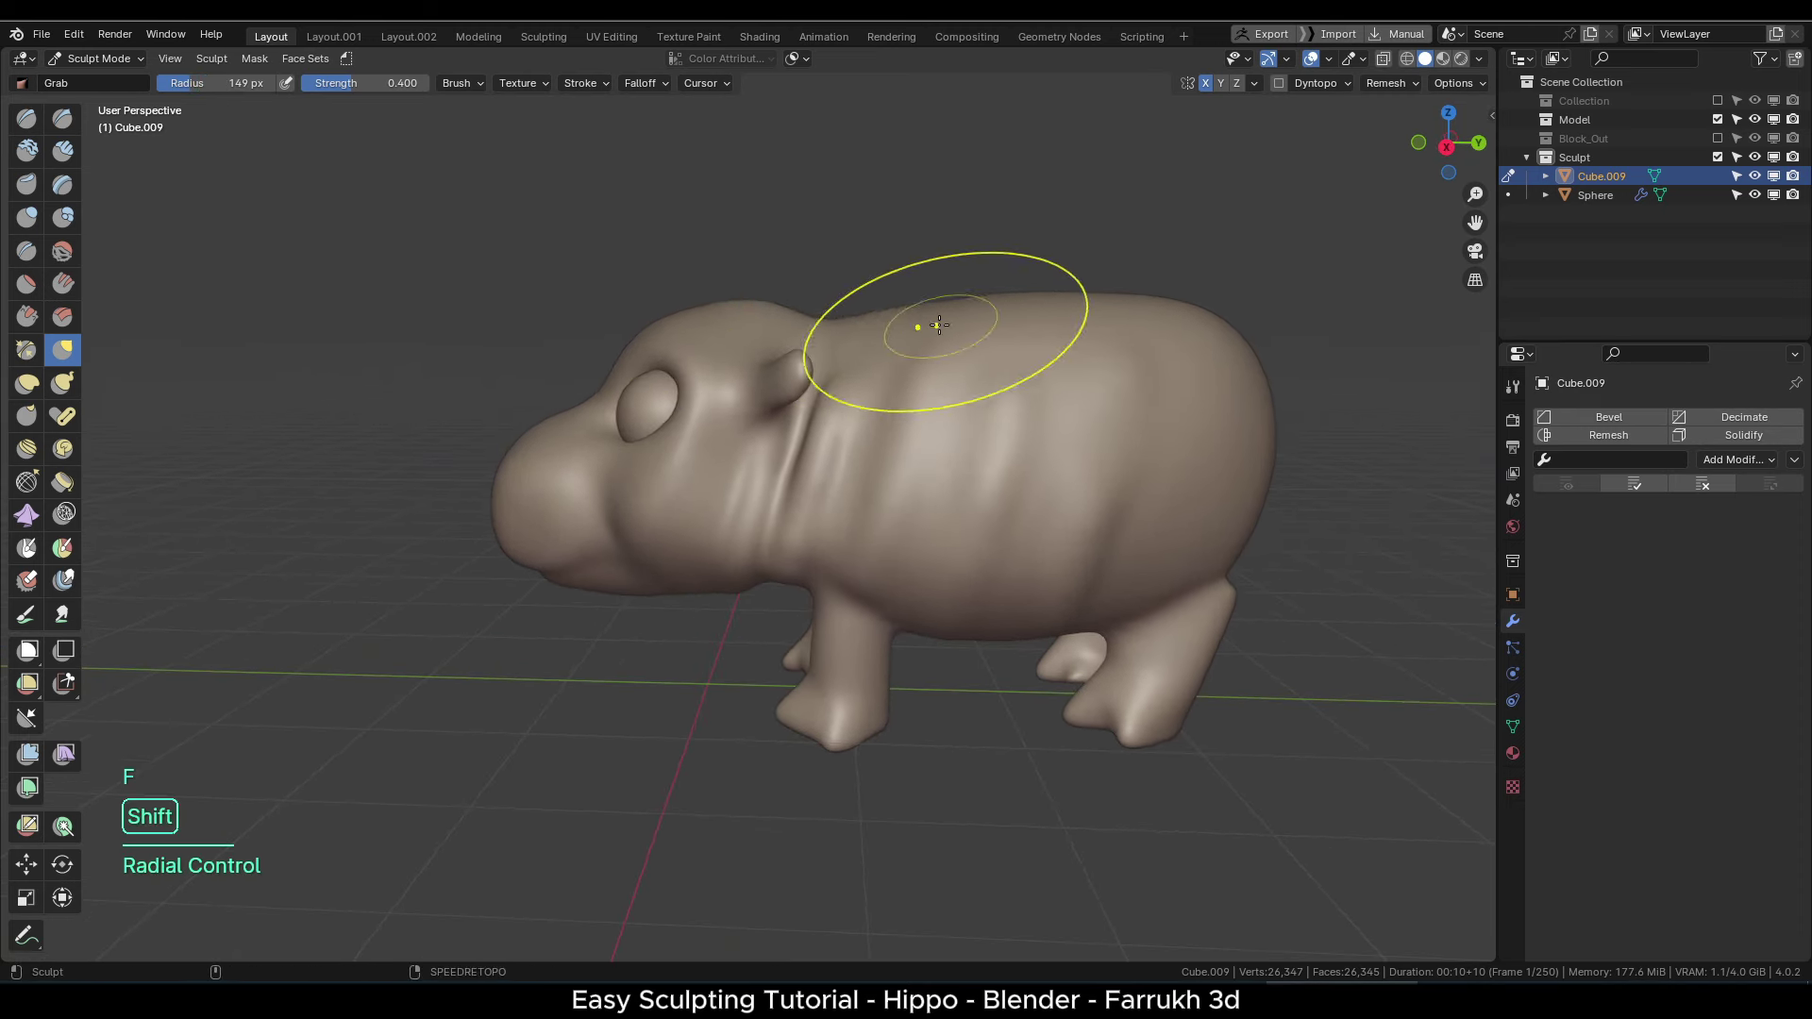
mouse_move(802, 587)
left_mouse_down("alt+shift")
mouse_move(760, 477)
mouse_move(880, 432)
mouse_move(793, 387)
left_mouse_up("alt+shift")
scroll(783, 372, "up", 1)
- Widen the thin ear into a broad rounded paddle with a 106 px Grab brush
key("f")
left_click(780, 328)
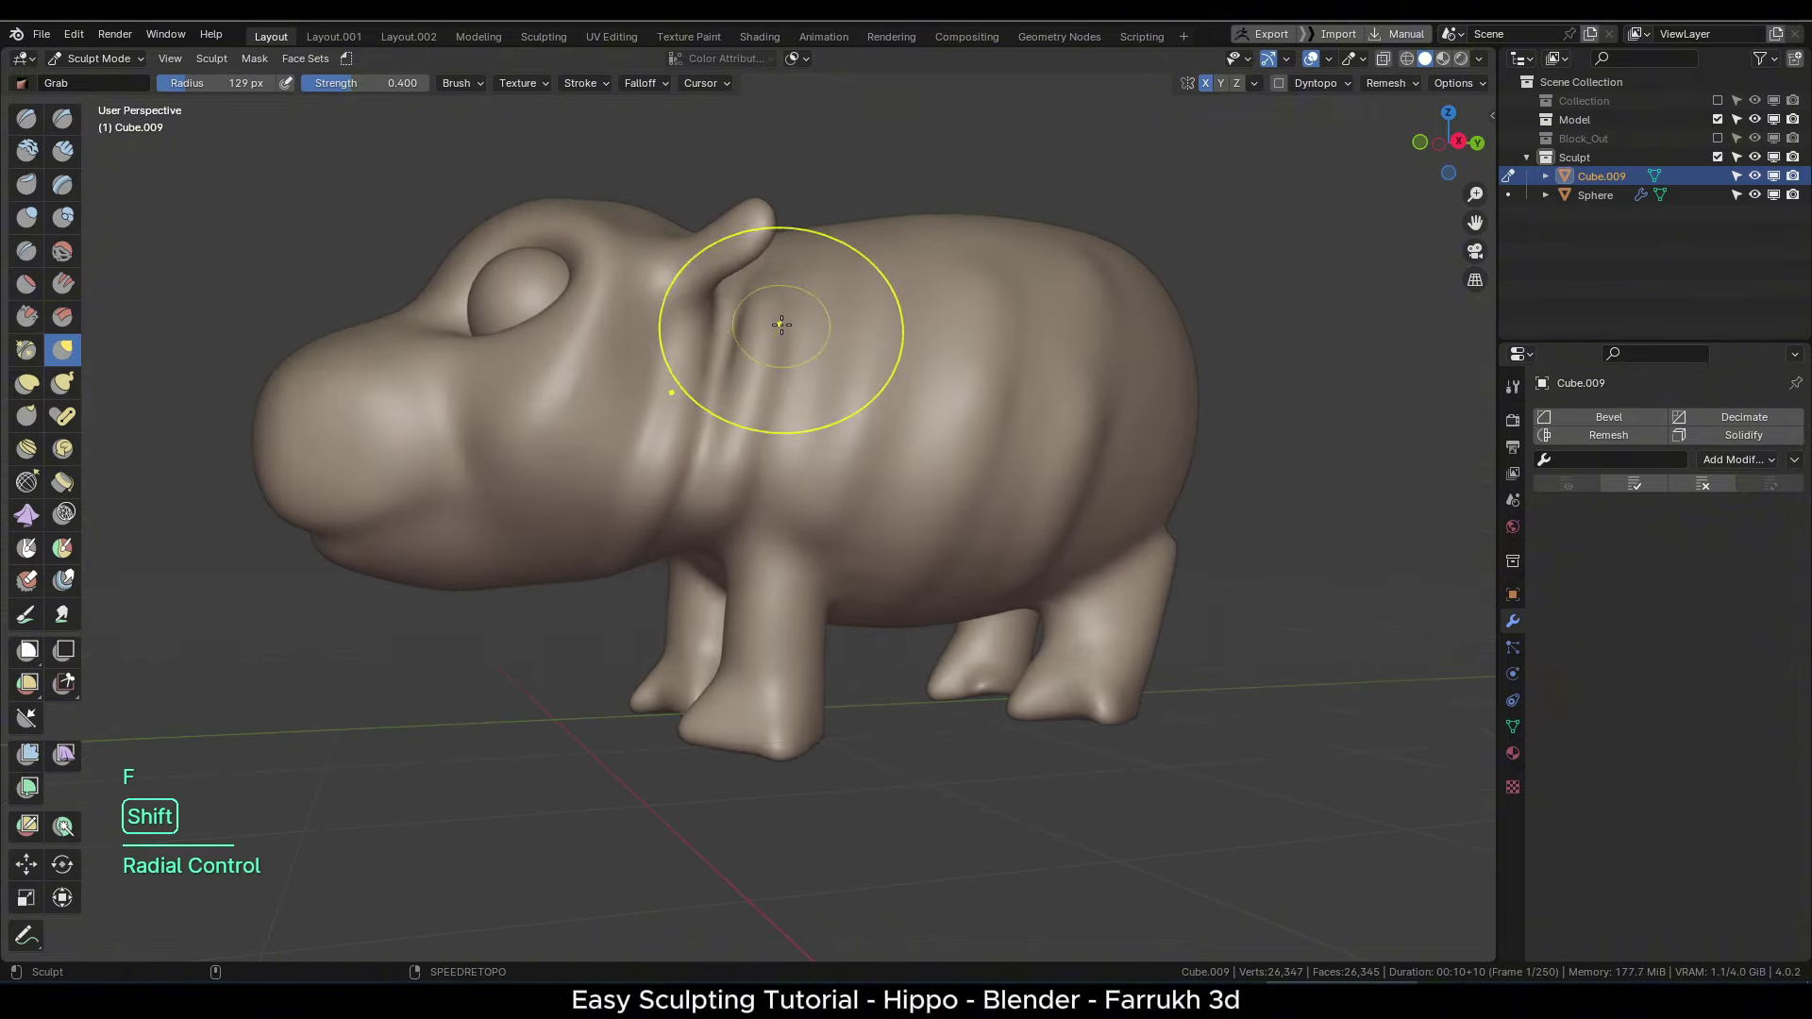
left_click_drag(501, 647, 785, 358, "alt")
scroll(786, 377, "up", 2)
mouse_move(800, 421)
left_mouse_down("alt")
mouse_move(733, 429)
mouse_move(789, 450)
left_mouse_up("alt")
scroll(774, 421, "up", 1)
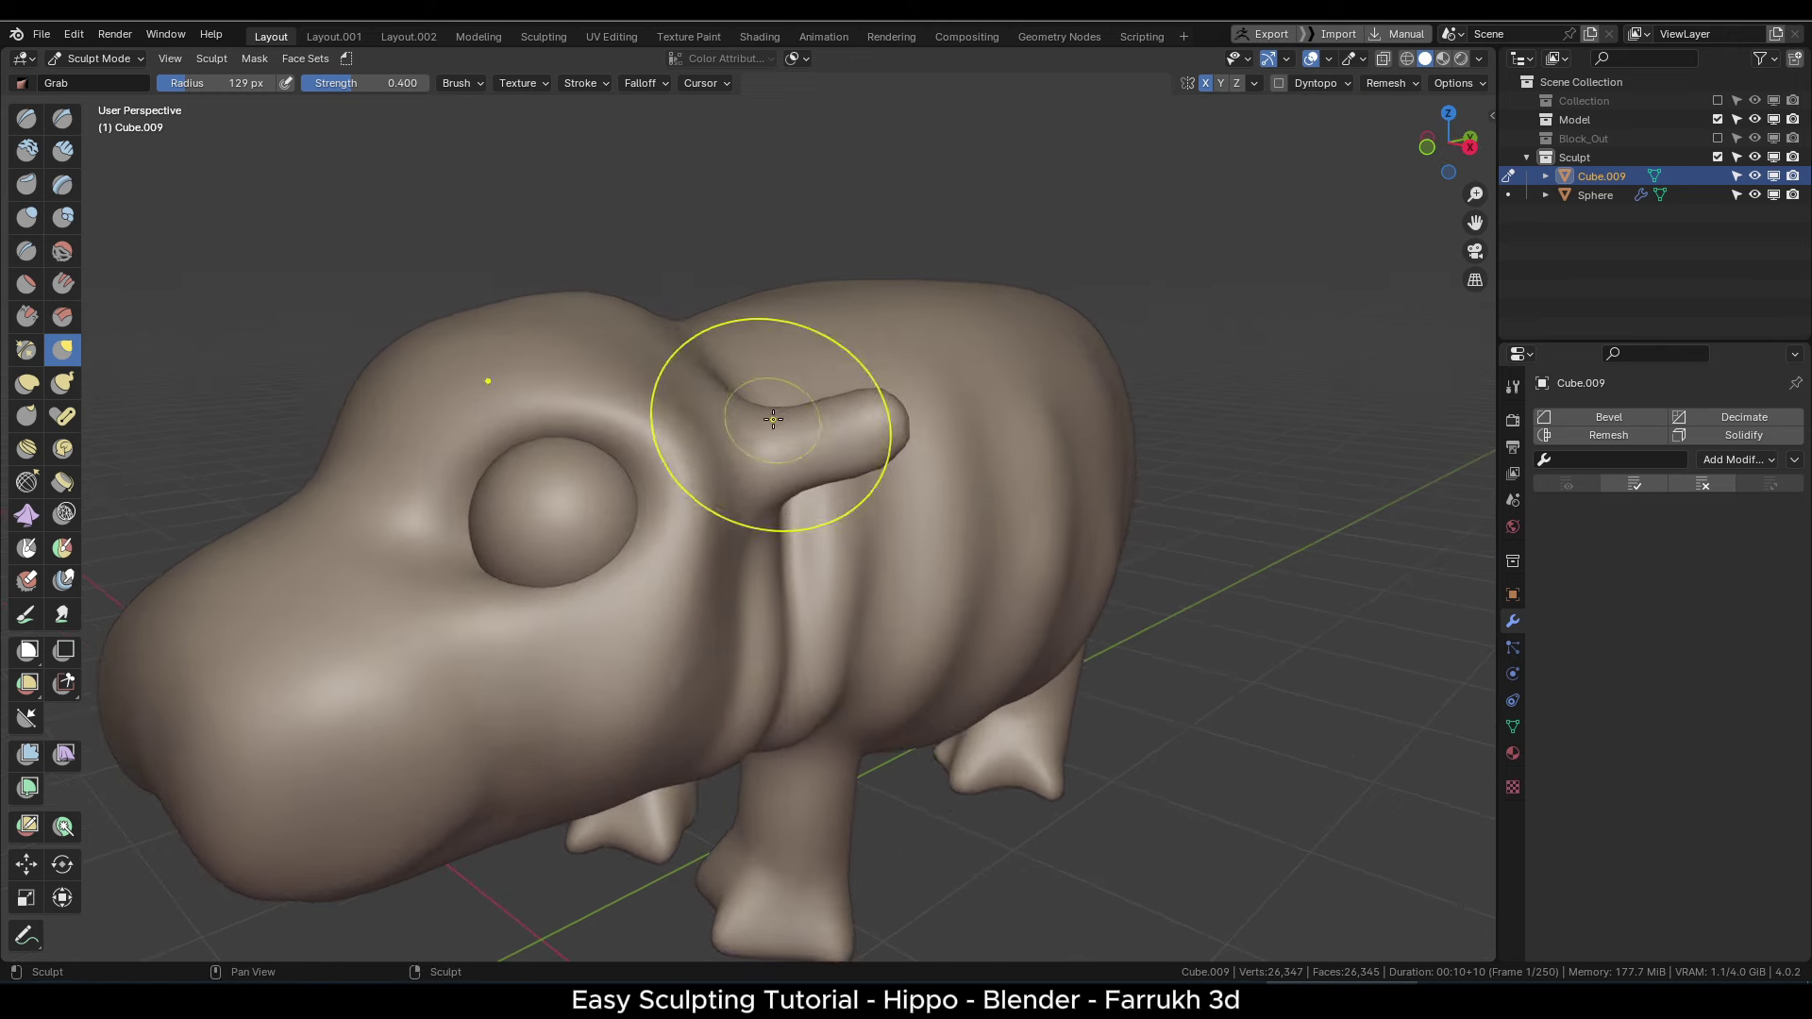
key("f")
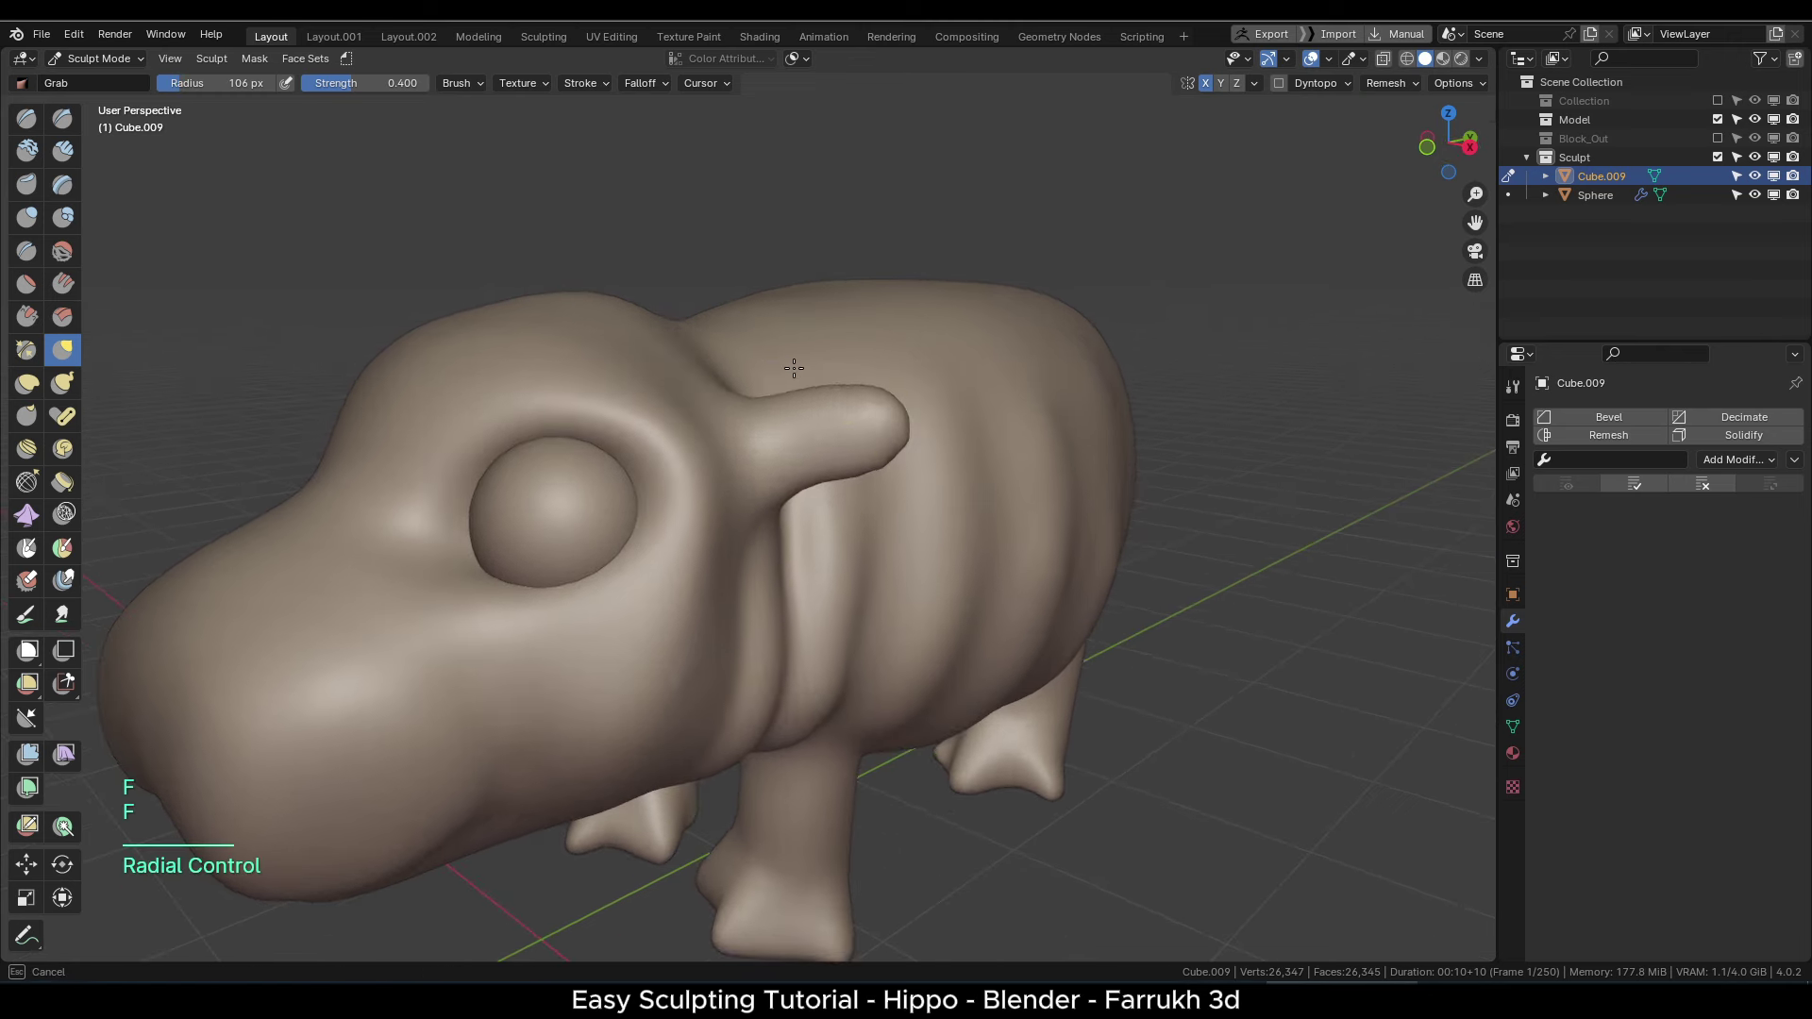
left_click_drag(910, 451, 864, 493, "alt")
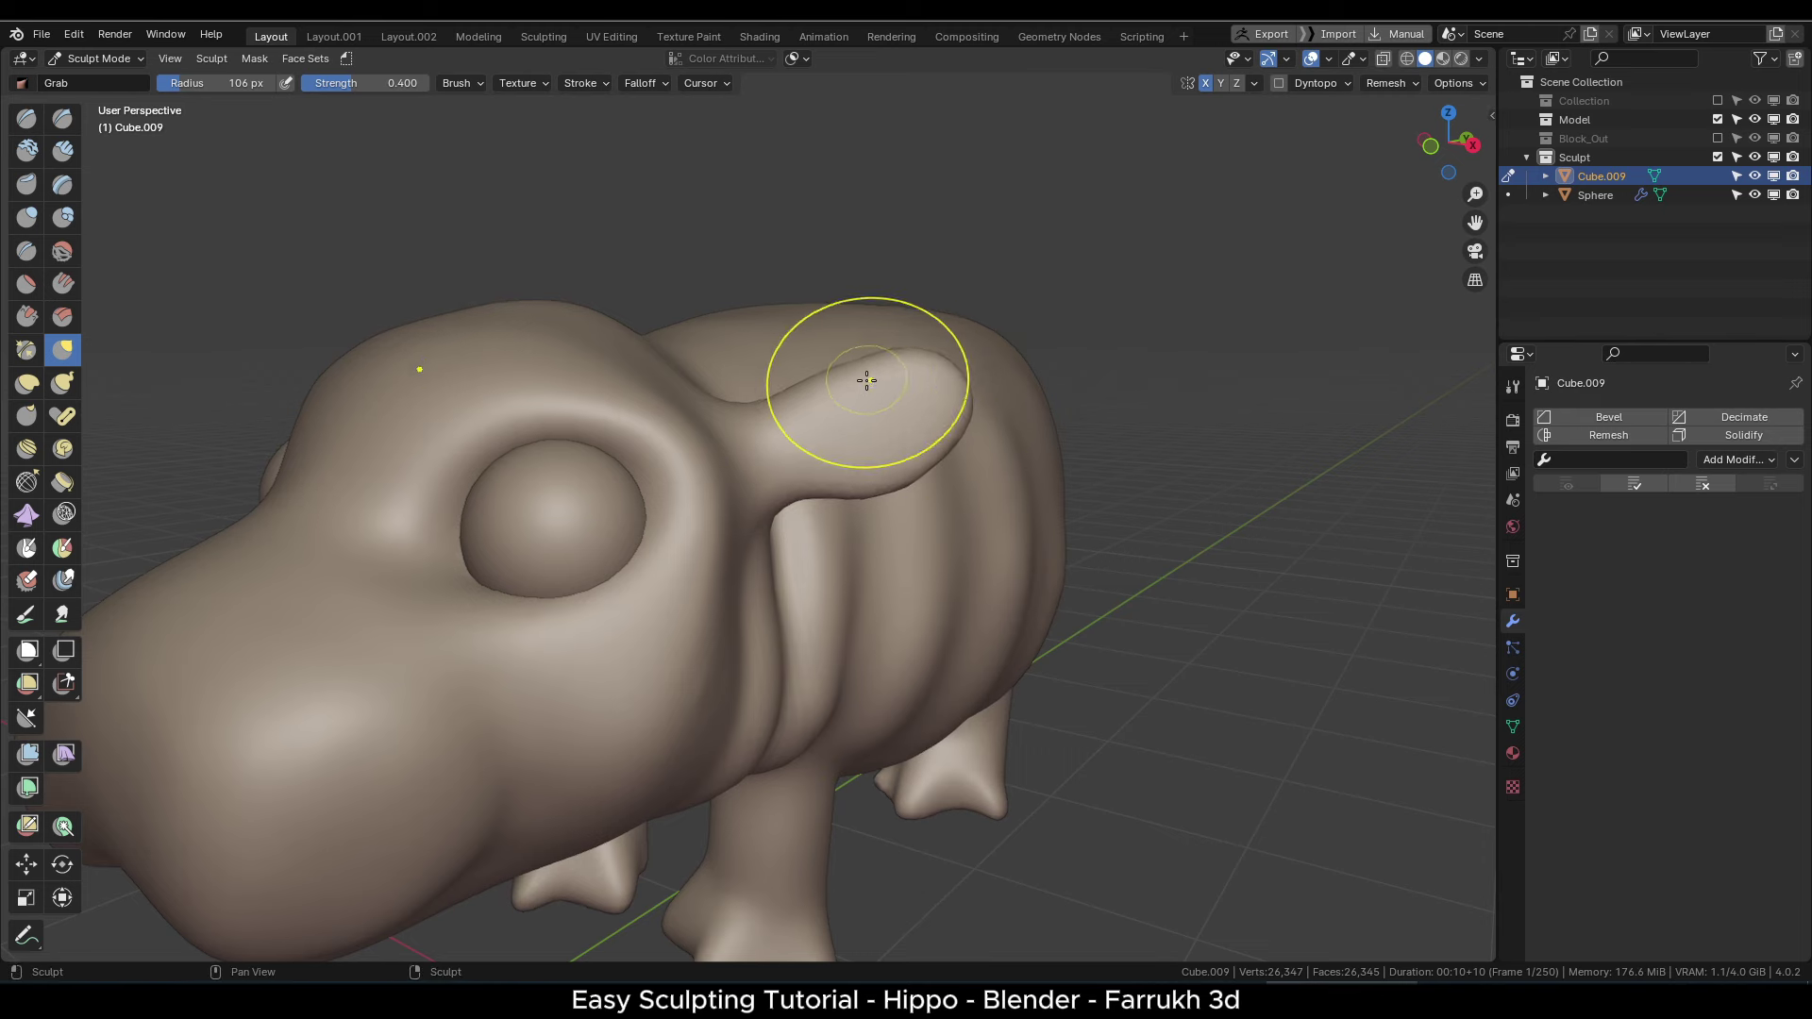
left_click_drag(753, 387, 755, 392)
mouse_move(882, 457)
left_mouse_down("alt")
mouse_move(760, 433)
mouse_move(885, 464)
left_mouse_up("alt")
scroll(790, 406, "up", 1)
- Turn off stabilize stroke and hollow out the inner ear with a 65 px inverted Inflate/Deflate brush
key("f")
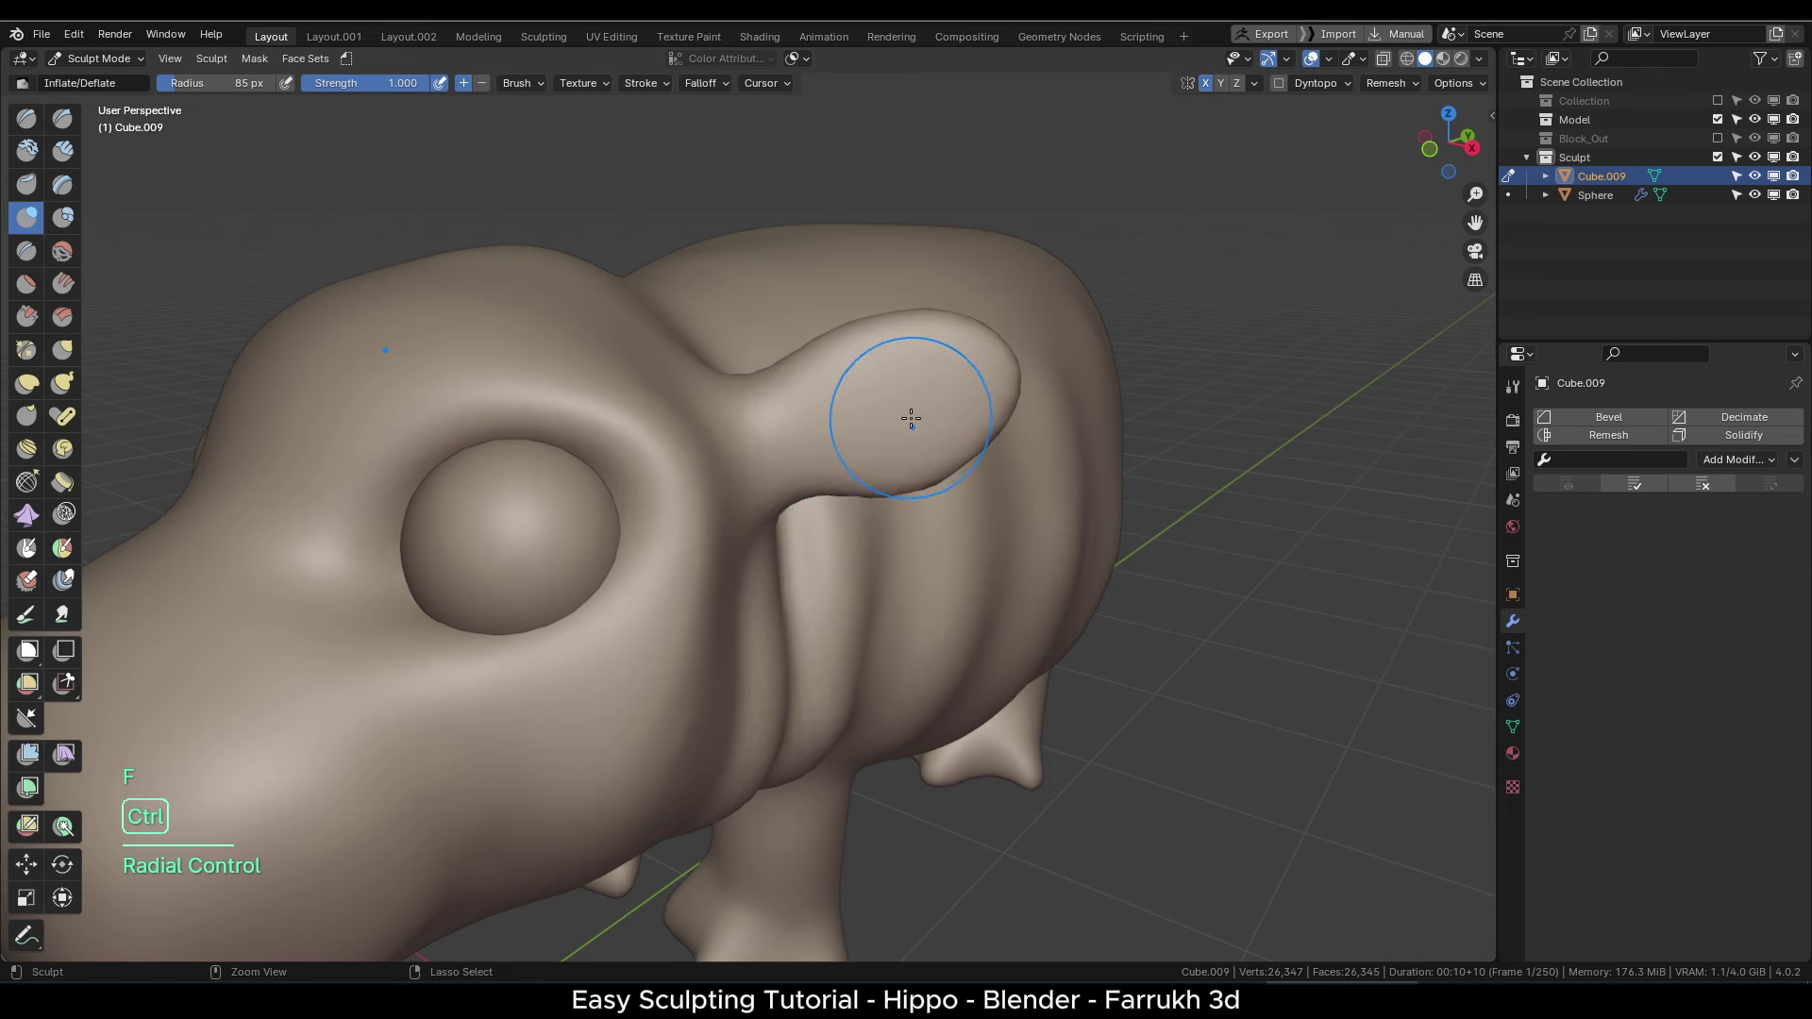
left_click(641, 83)
left_click(558, 354)
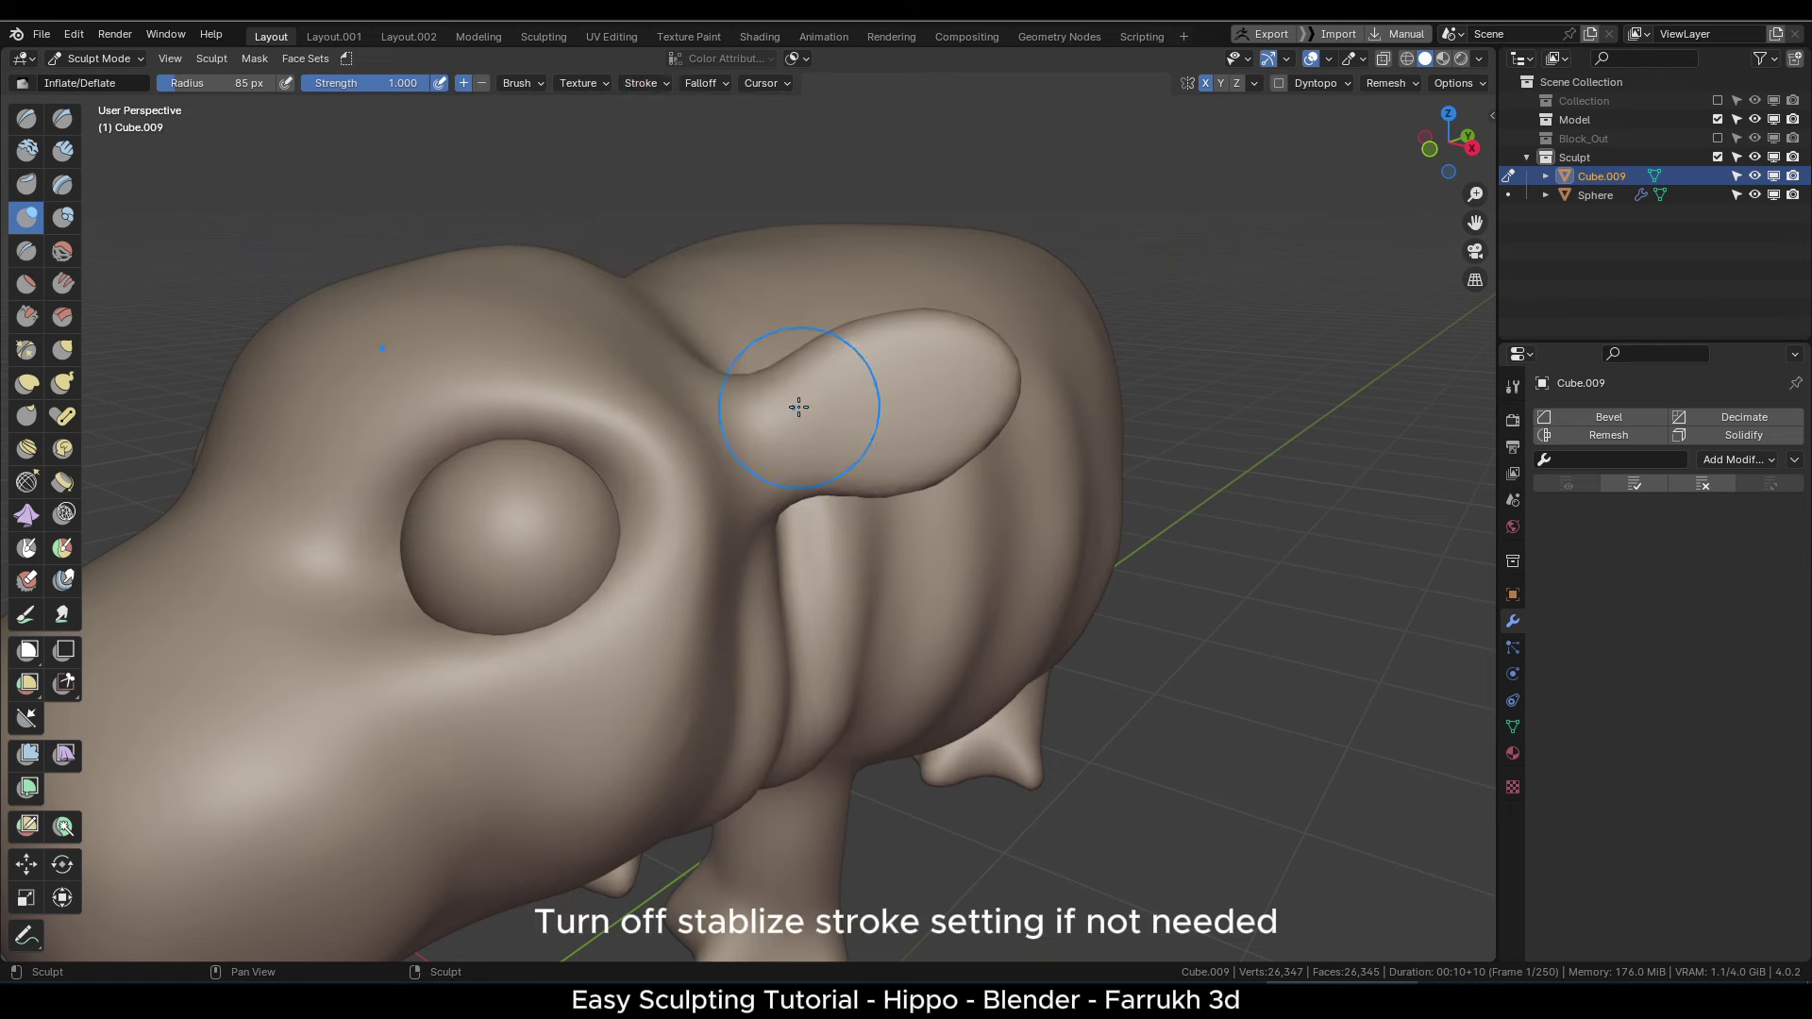
key("f")
left_click_drag(952, 384, 839, 429, "ctrl")
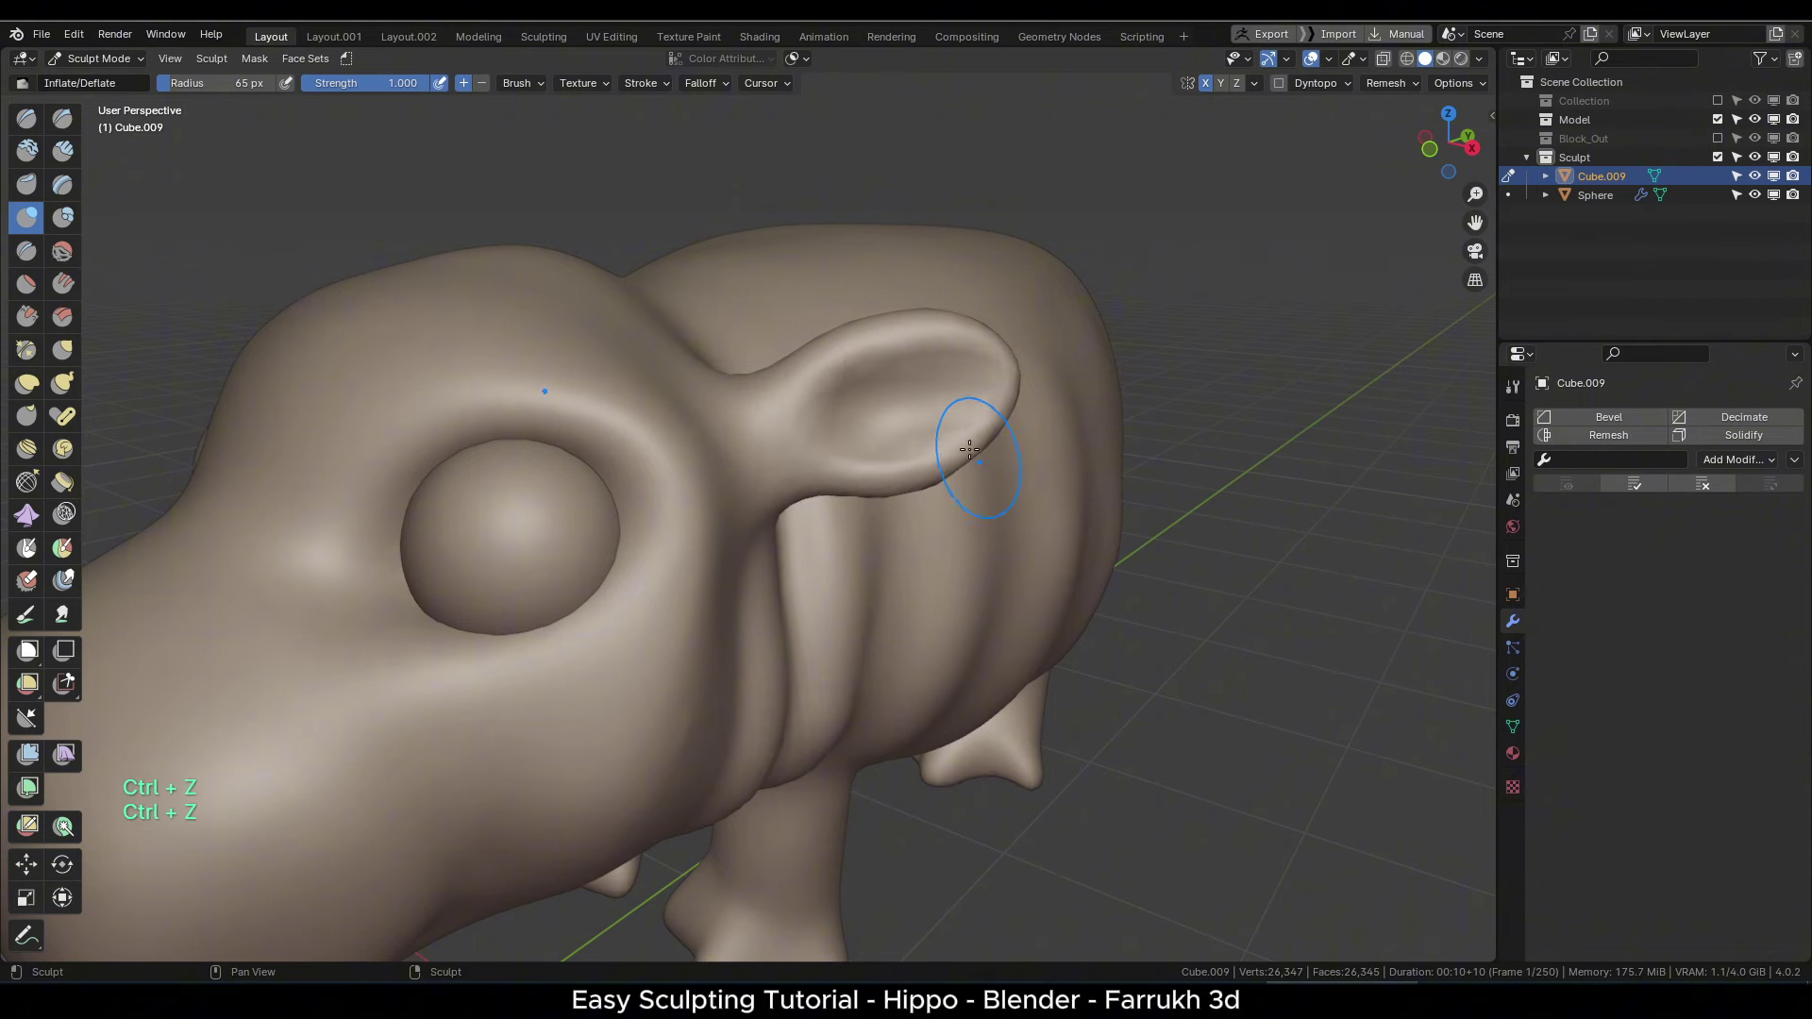
- Inflate the back of the ear with a 139 px Inflate/Deflate brush and smooth where it meets the head
left_click_drag(969, 449, 699, 457, "alt")
key("f")
left_click(882, 427)
mouse_move(823, 427)
left_mouse_down()
mouse_move(805, 450)
mouse_move(948, 518)
left_mouse_up()
key("f")
left_click(914, 434)
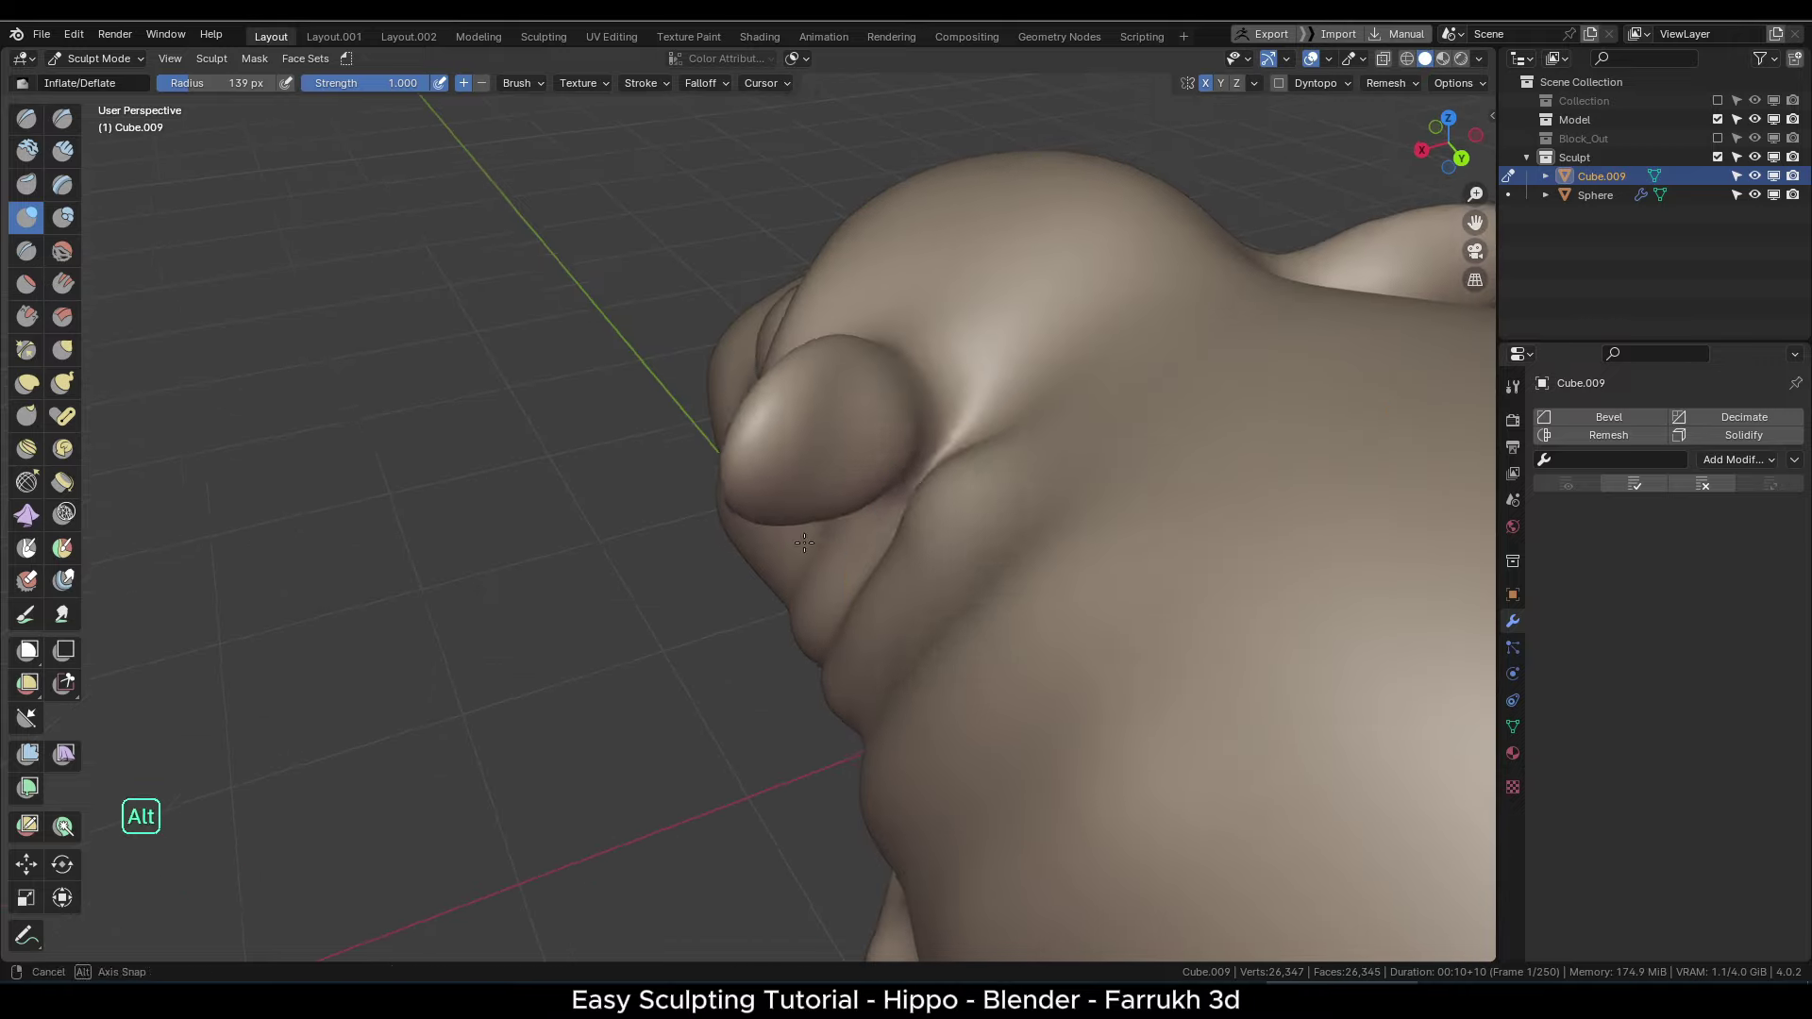
left_click_drag(996, 424, 934, 510, "shift")
left_click_drag(934, 472, 870, 442, "alt")
- Check the stretched ear topology in wireframe and voxel remesh the hippo body
scroll(975, 424, "down", 3)
key("F4")
scroll(916, 457, "up", 1)
middle_click_drag(869, 415, 863, 456)
scroll(1000, 292, "up", 1)
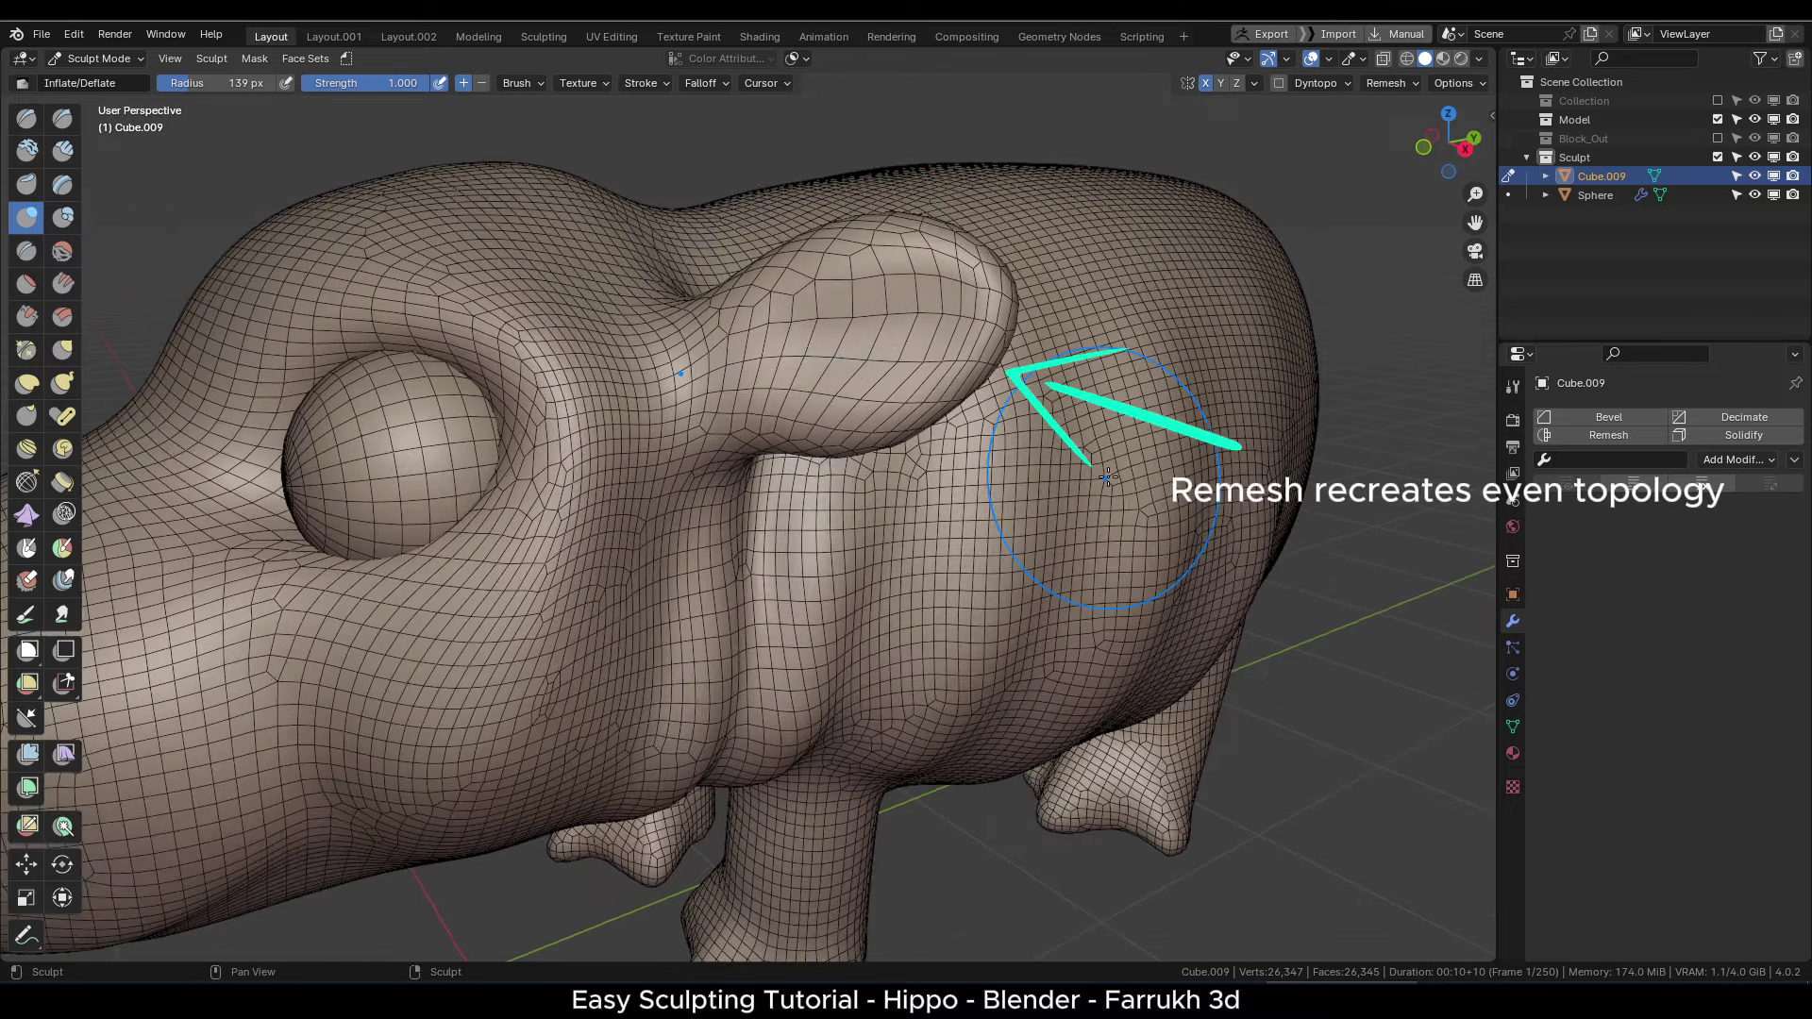
key("ctrl+r")
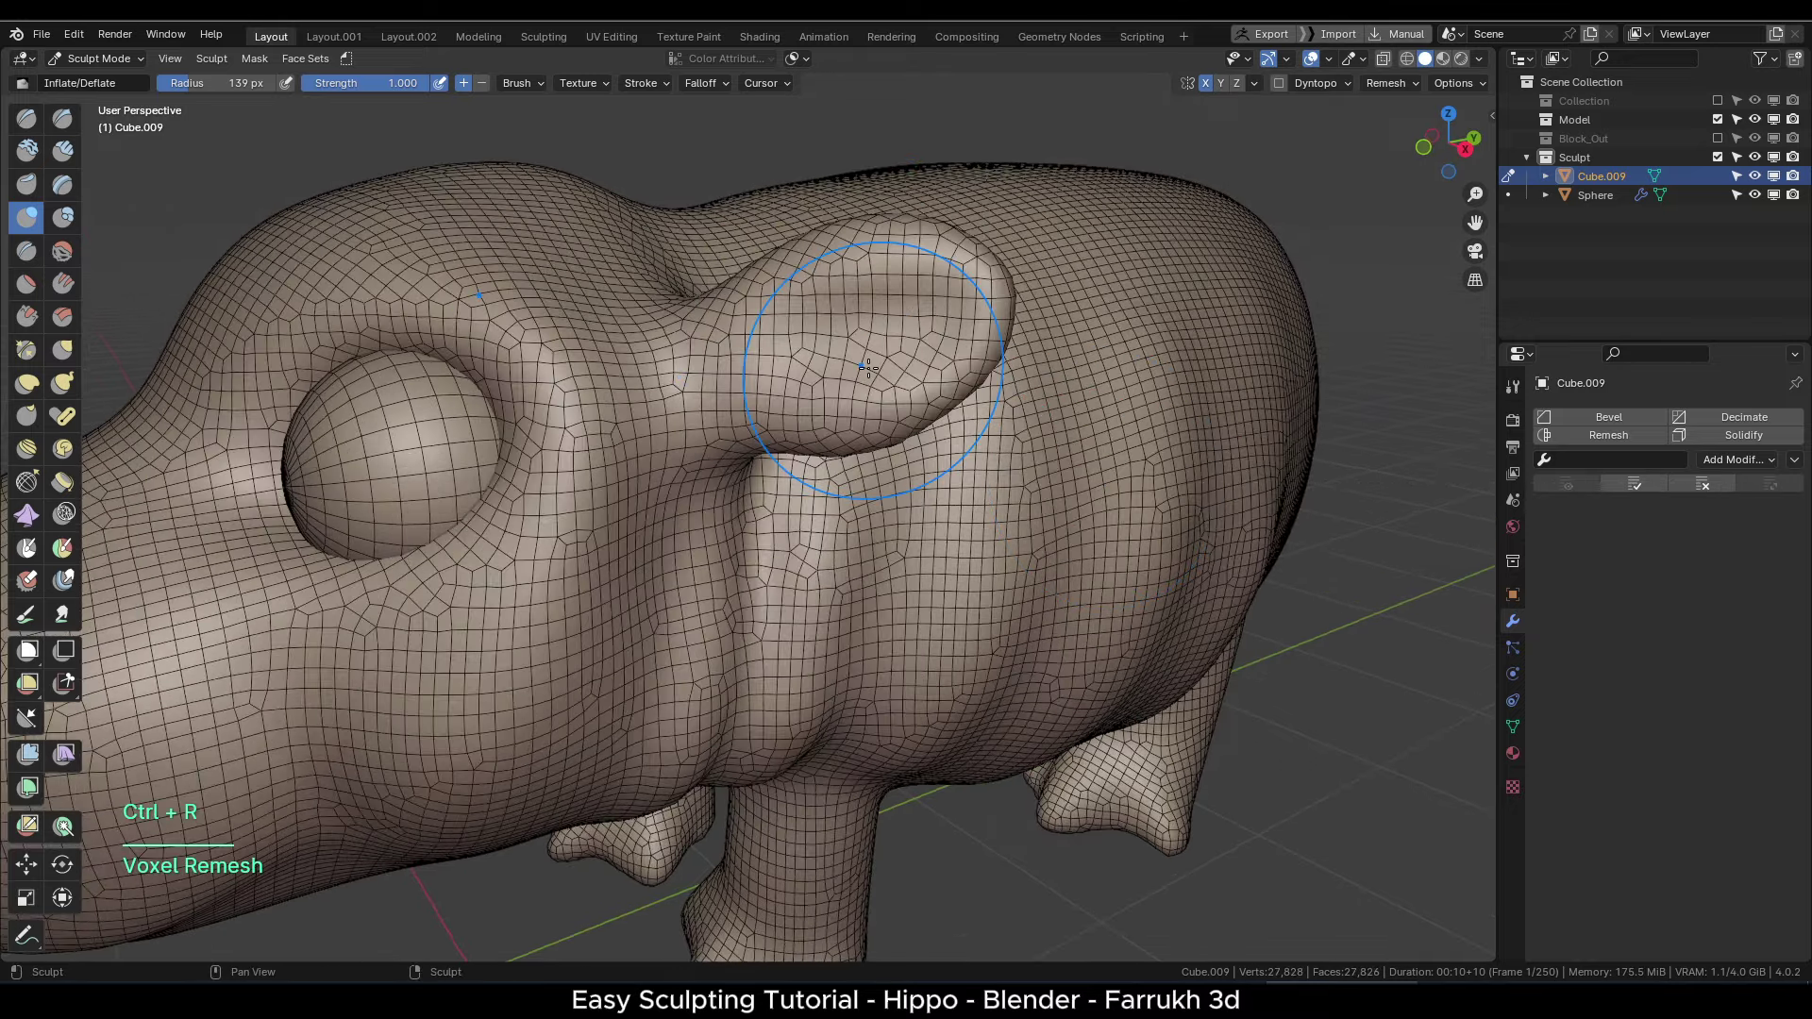
key("F4")
- Reshape the ear's outline from behind and from the side with a 124 px Grab brush
scroll(867, 368, "down", 3)
left_click_drag(867, 368, 663, 408, "alt")
middle_click_drag(663, 408, 845, 425, "alt")
key("f")
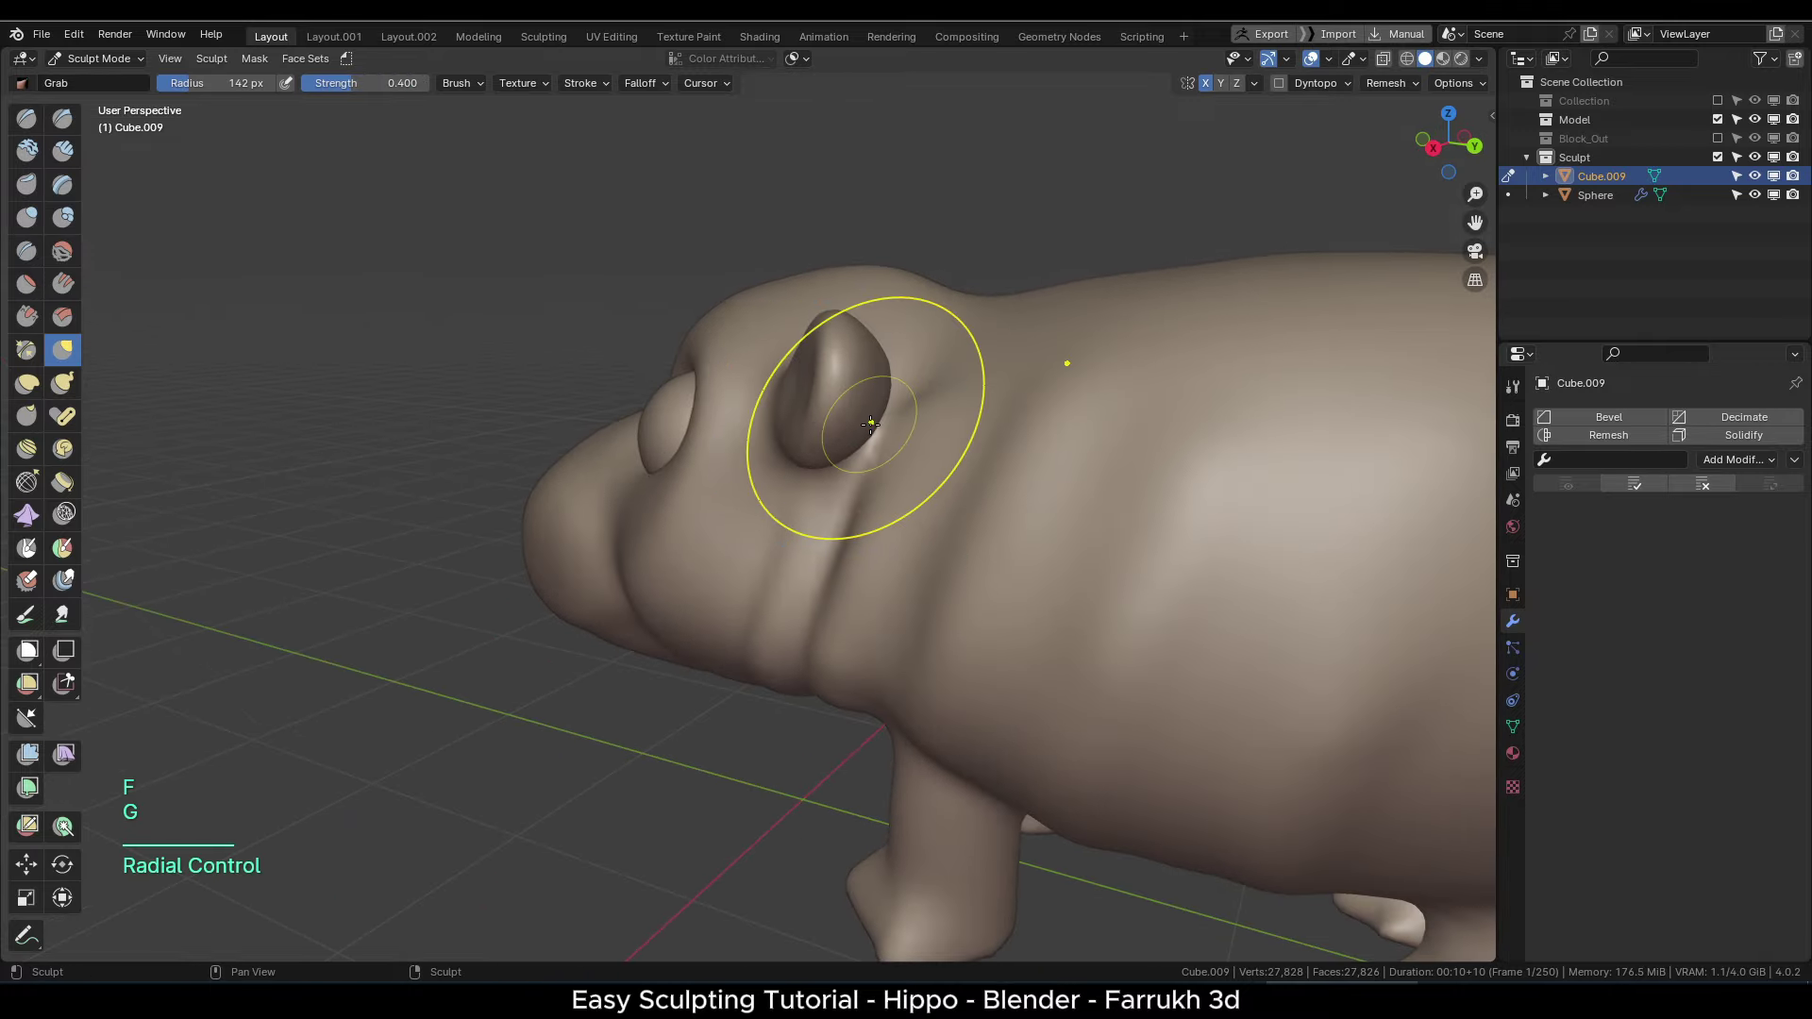
left_click_drag(665, 405, 879, 407, "alt")
key("f")
left_click(780, 387)
mouse_move(740, 400)
left_mouse_down("alt")
mouse_move(729, 414)
mouse_move(799, 472)
mouse_move(733, 380)
left_mouse_up("alt")
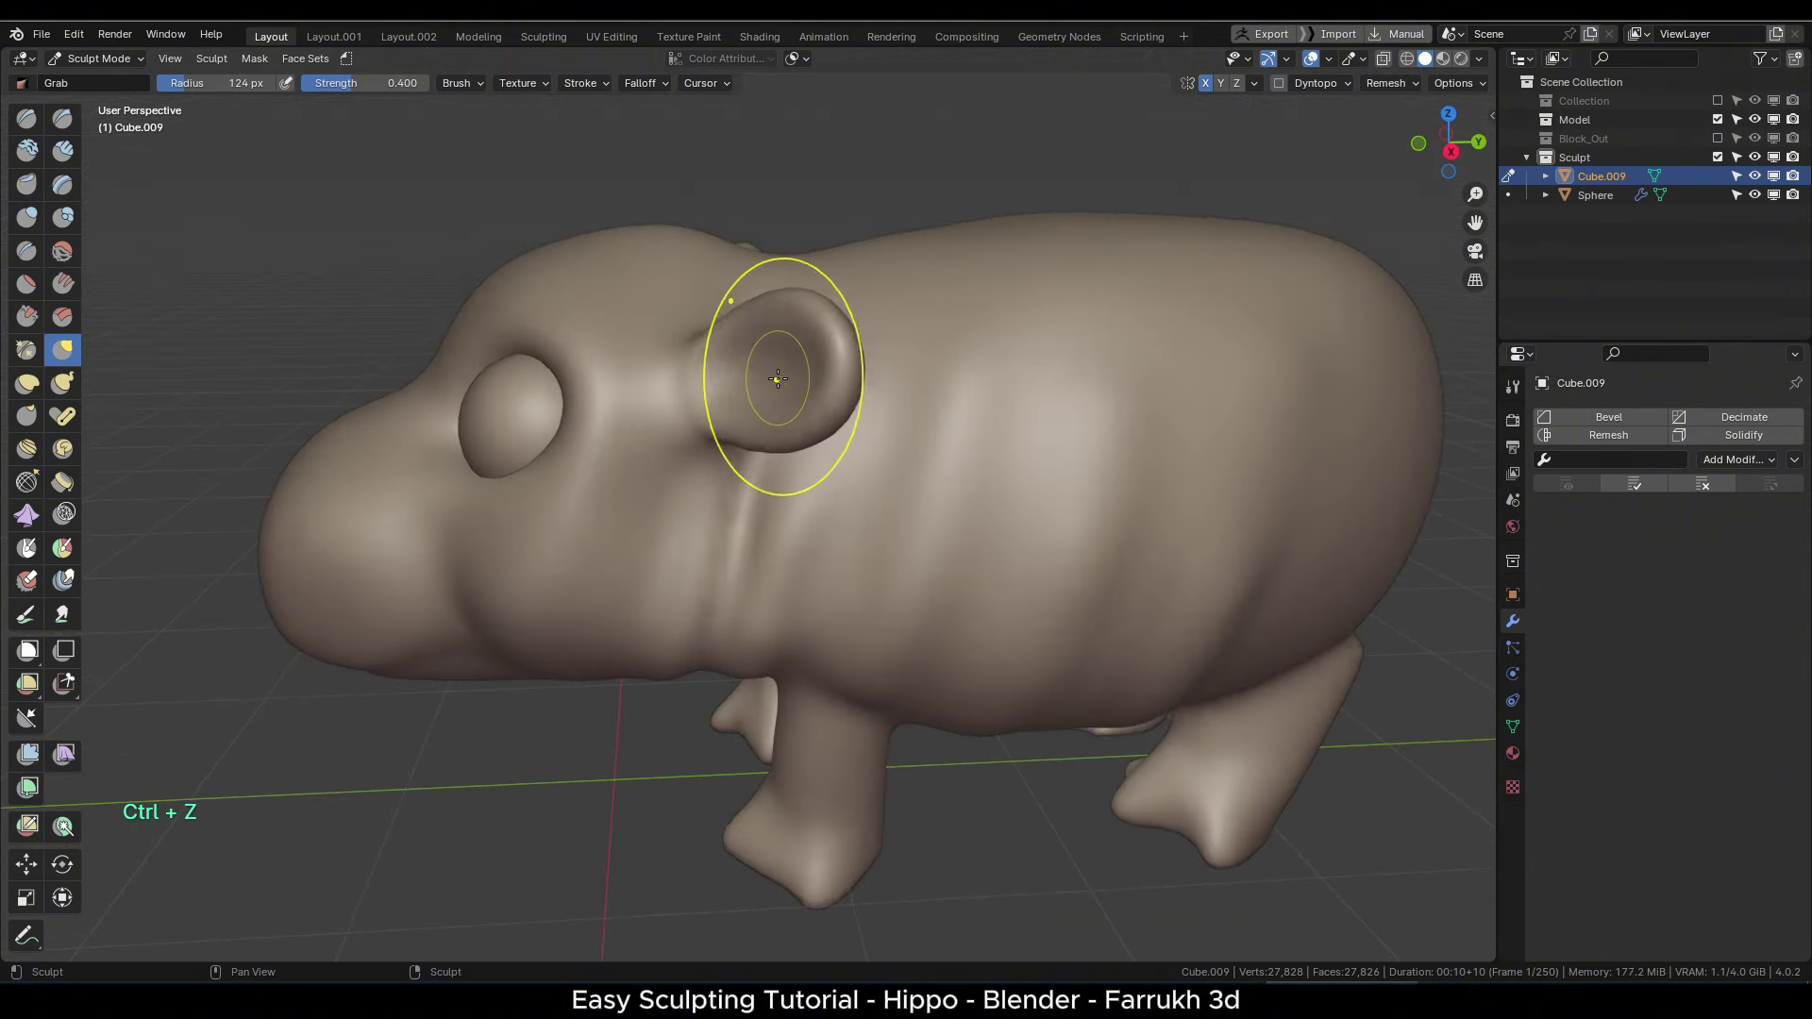
- Refine the ear tip, its upper edge and the adjoining head surface with a 128 px Grab brush
left_click_drag(701, 439, 848, 418, "alt")
scroll(848, 413, "up", 1)
mouse_move(849, 316)
left_mouse_down()
mouse_move(892, 302)
mouse_move(833, 253)
left_mouse_up()
key("f")
left_click(837, 425)
key("f")
scroll(862, 311, "up", 1)
left_click_drag(663, 300, 659, 280)
key("f")
scroll(906, 449, "down", 5)
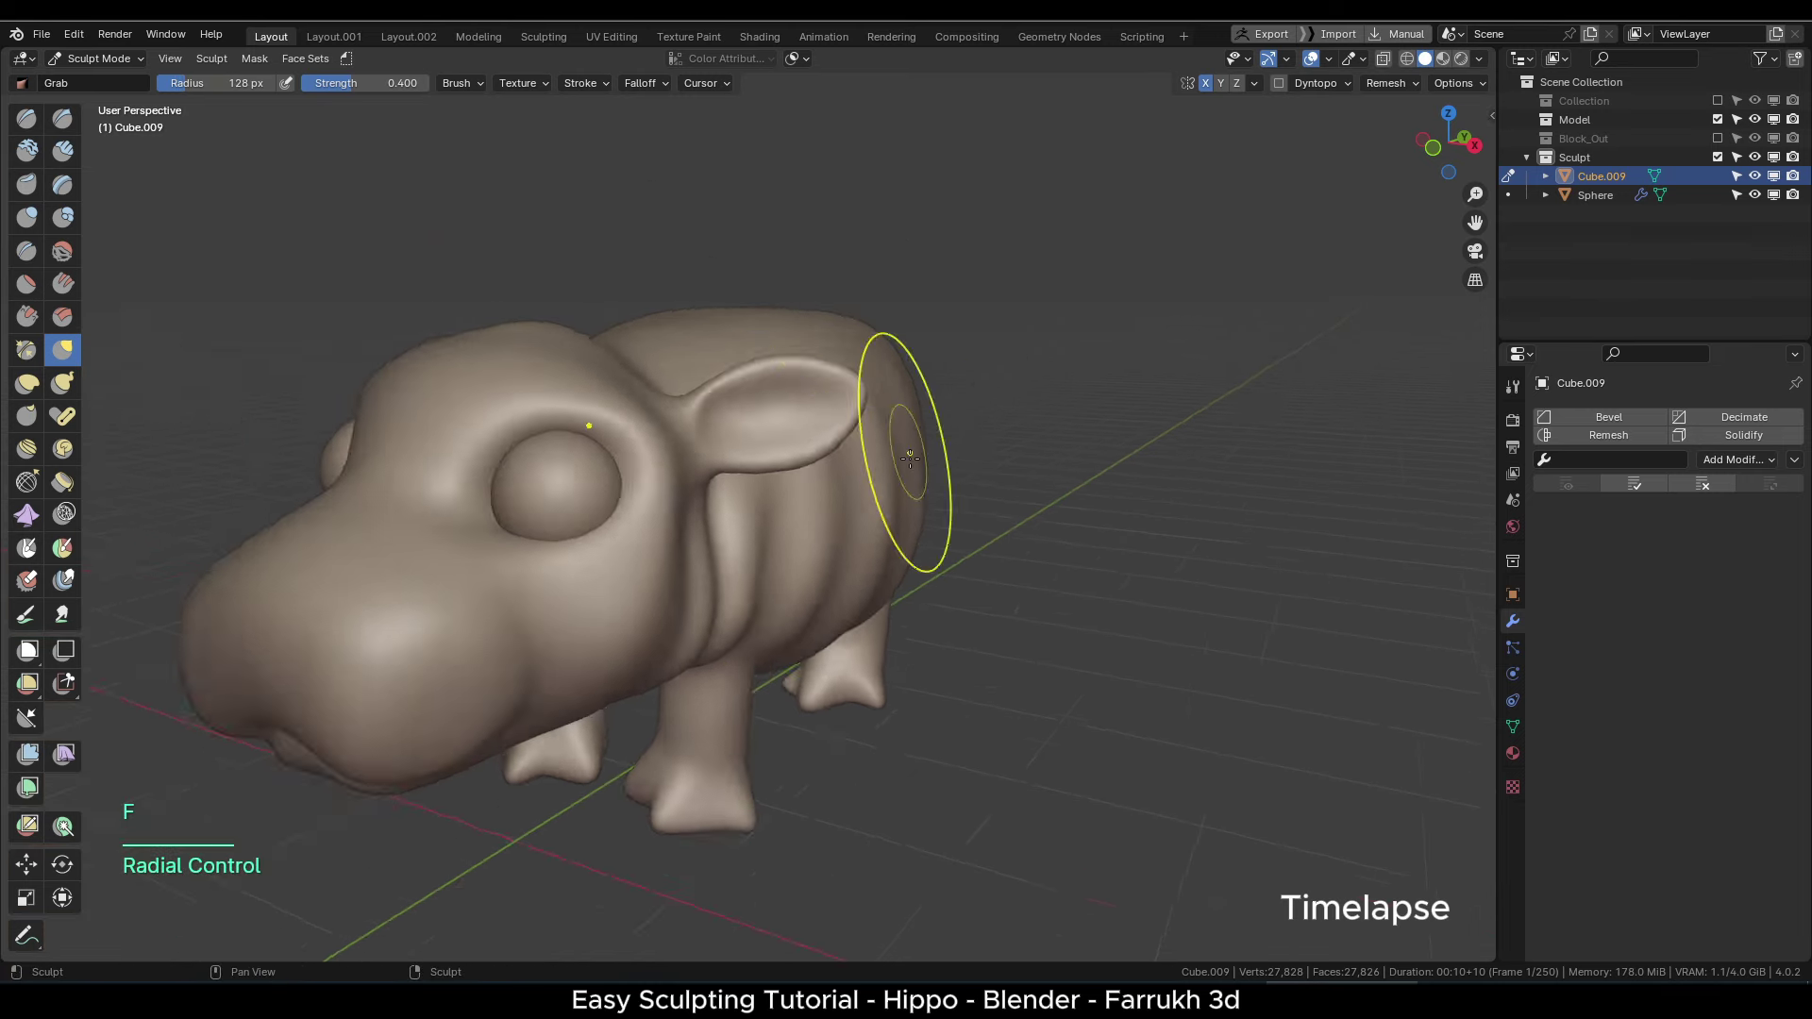
- Refine the ears and head from the front with a 101 px Grab brush
mouse_move(906, 449)
left_mouse_down("alt")
mouse_move(785, 406)
mouse_move(771, 425)
mouse_move(953, 401)
left_mouse_up("alt")
key("f")
scroll(780, 441, "up", 2)
key("f")
left_click(780, 440)
mouse_move(780, 441)
left_mouse_down("alt")
mouse_move(961, 651)
mouse_move(948, 458)
mouse_move(849, 501)
mouse_move(977, 588)
left_mouse_up("alt")
key("g")
key("f")
left_click(1004, 498)
key("f")
left_click(849, 501)
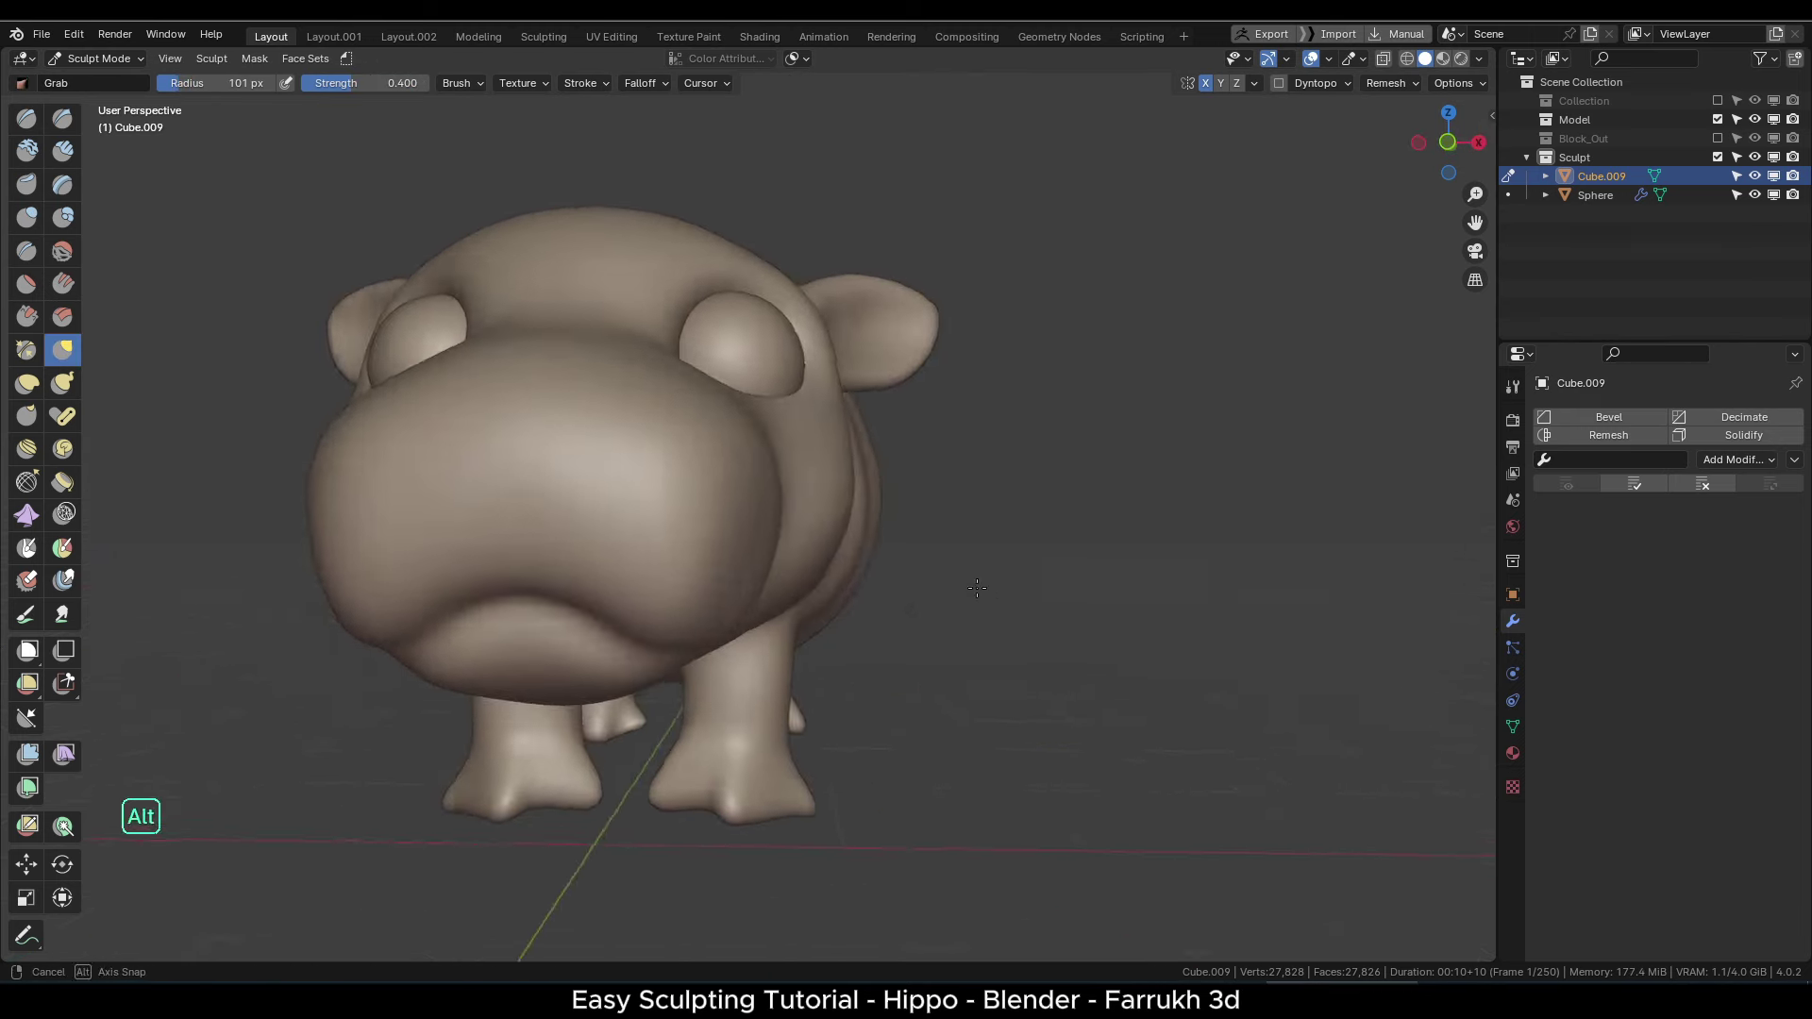
- Carve the mouth line beneath the muzzle from front to corner with a 56 px stabilized Draw Sharp brush at strength 0.500
left_click(61, 128)
mouse_move(854, 569)
left_mouse_down("alt")
mouse_move(816, 575)
mouse_move(845, 554)
left_mouse_up("alt")
key("f")
left_click(807, 554)
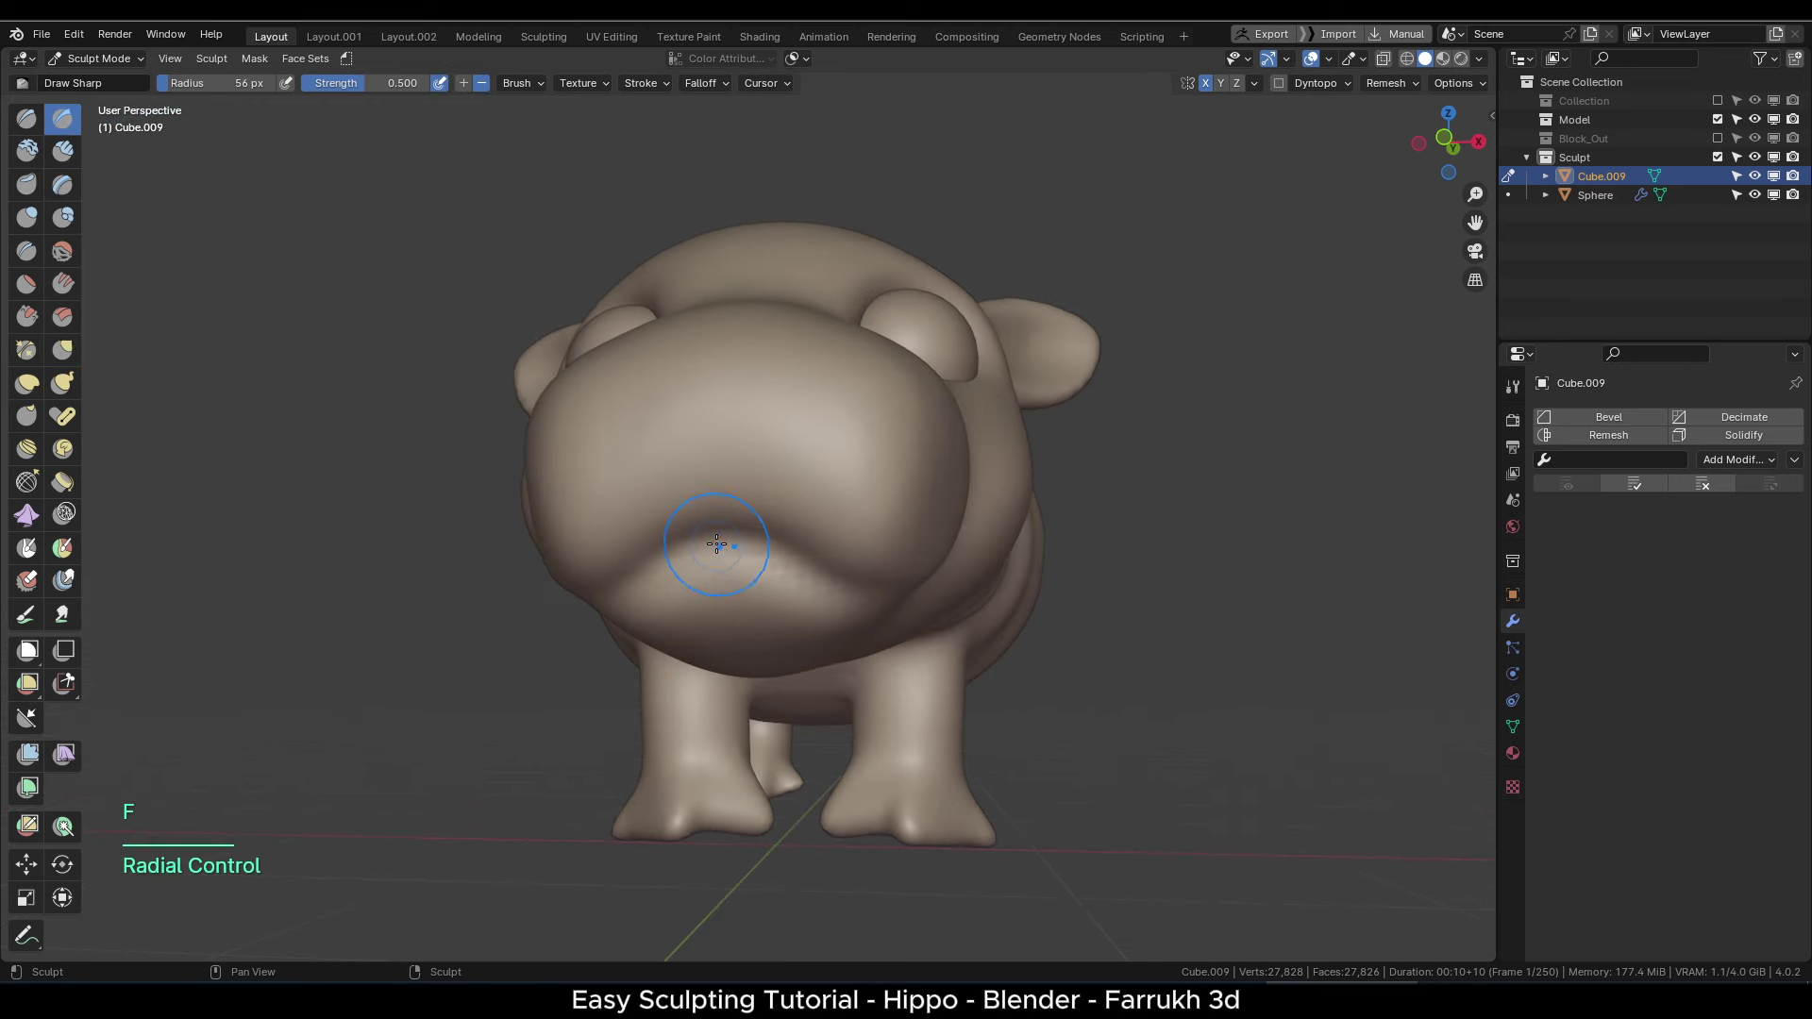
left_click(642, 84)
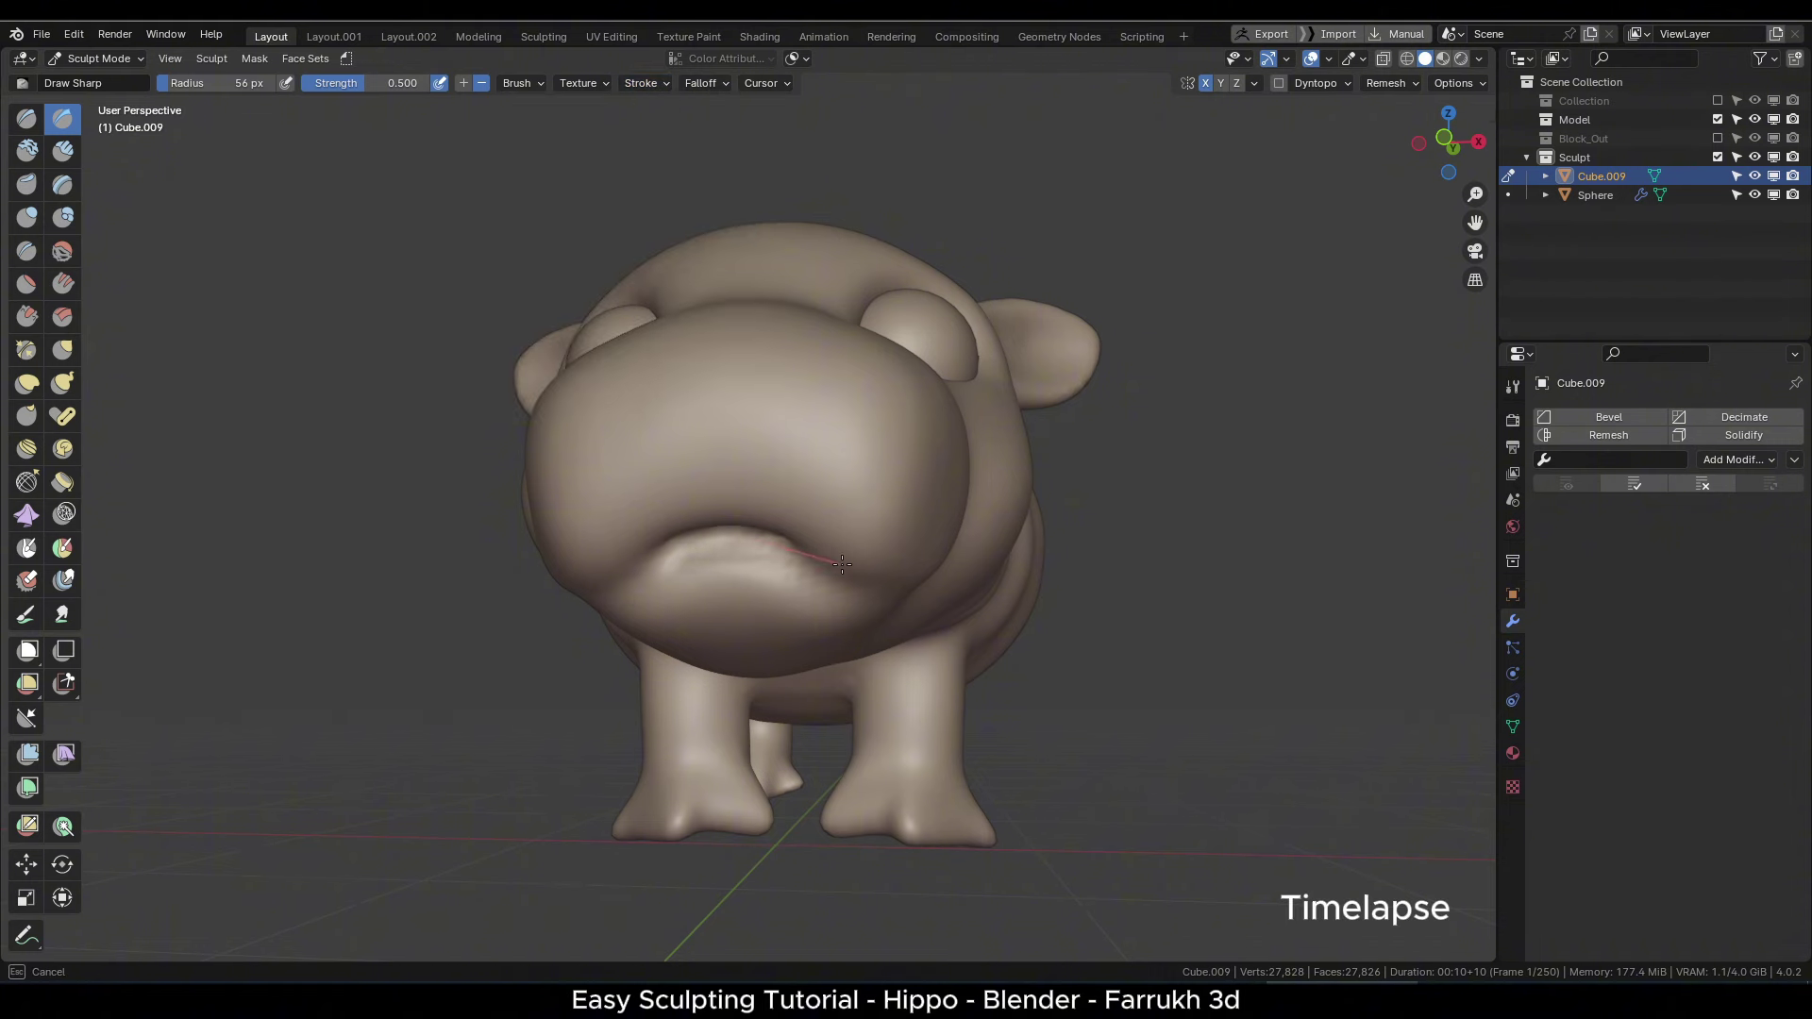
left_click_drag(895, 621, 902, 625)
mouse_move(943, 603)
left_mouse_down("alt")
mouse_move(802, 594)
mouse_move(844, 601)
left_mouse_up("alt")
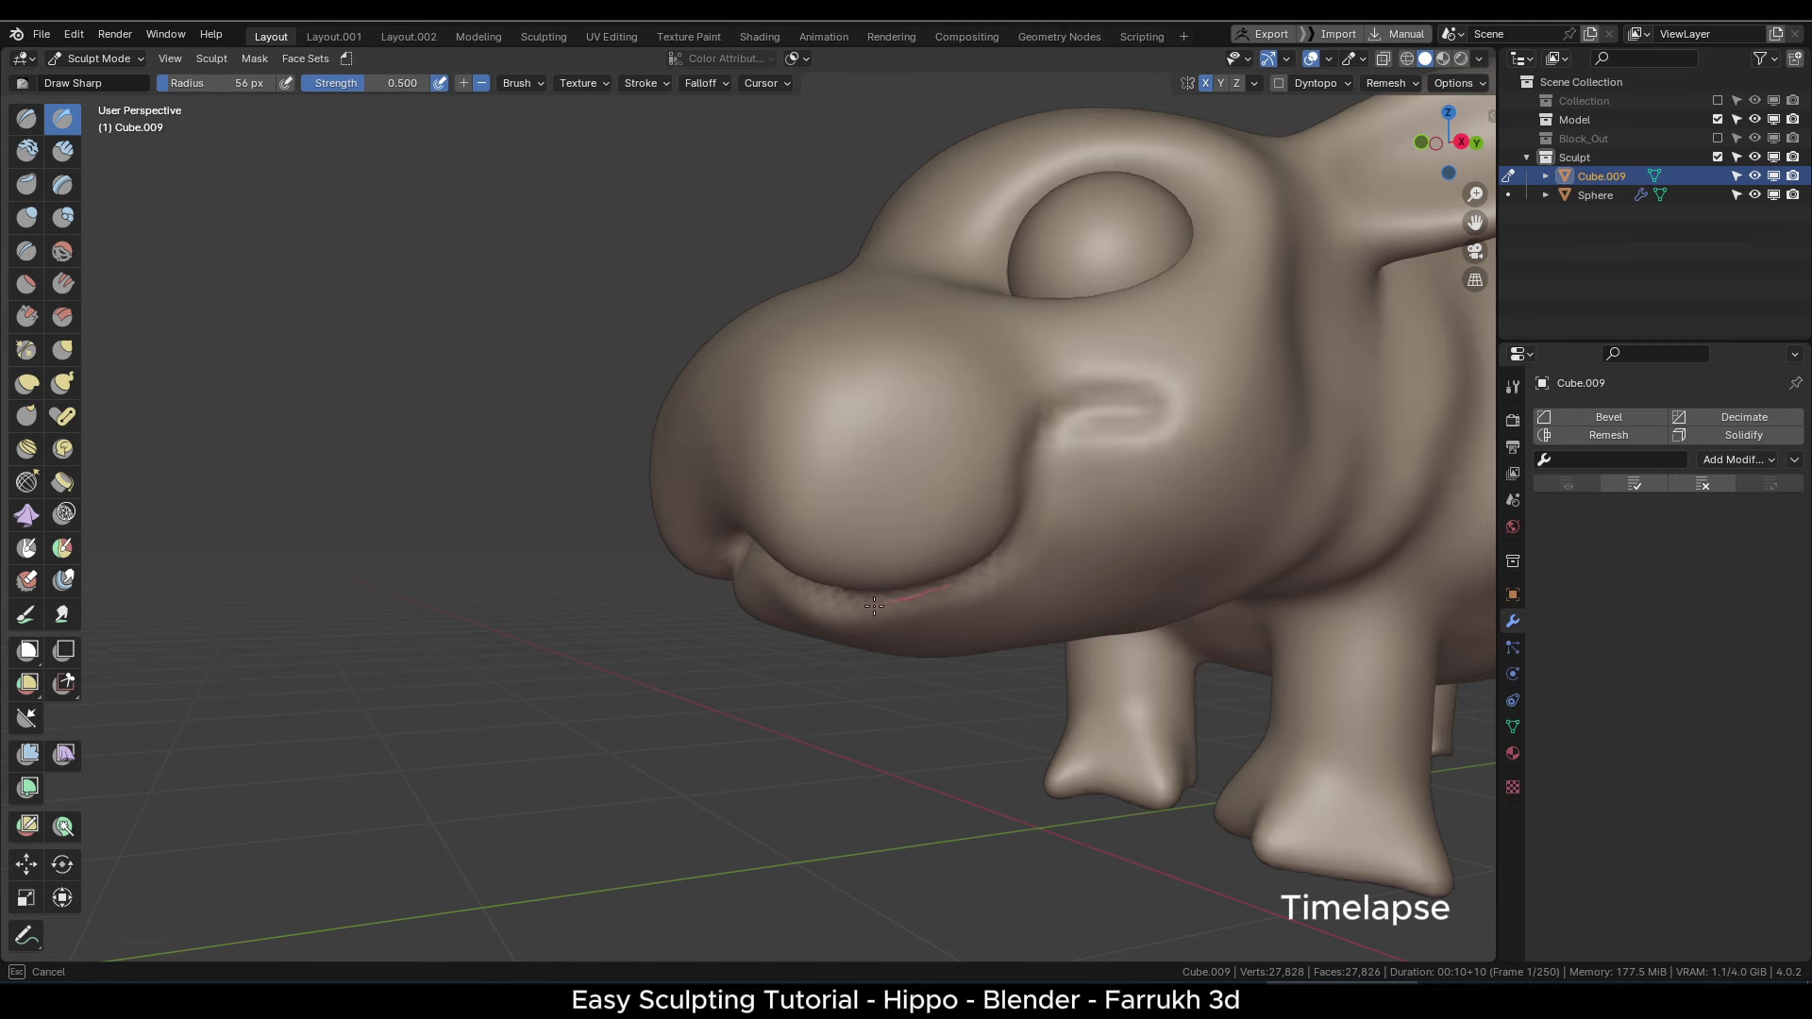
middle_click_drag(696, 614, 845, 606)
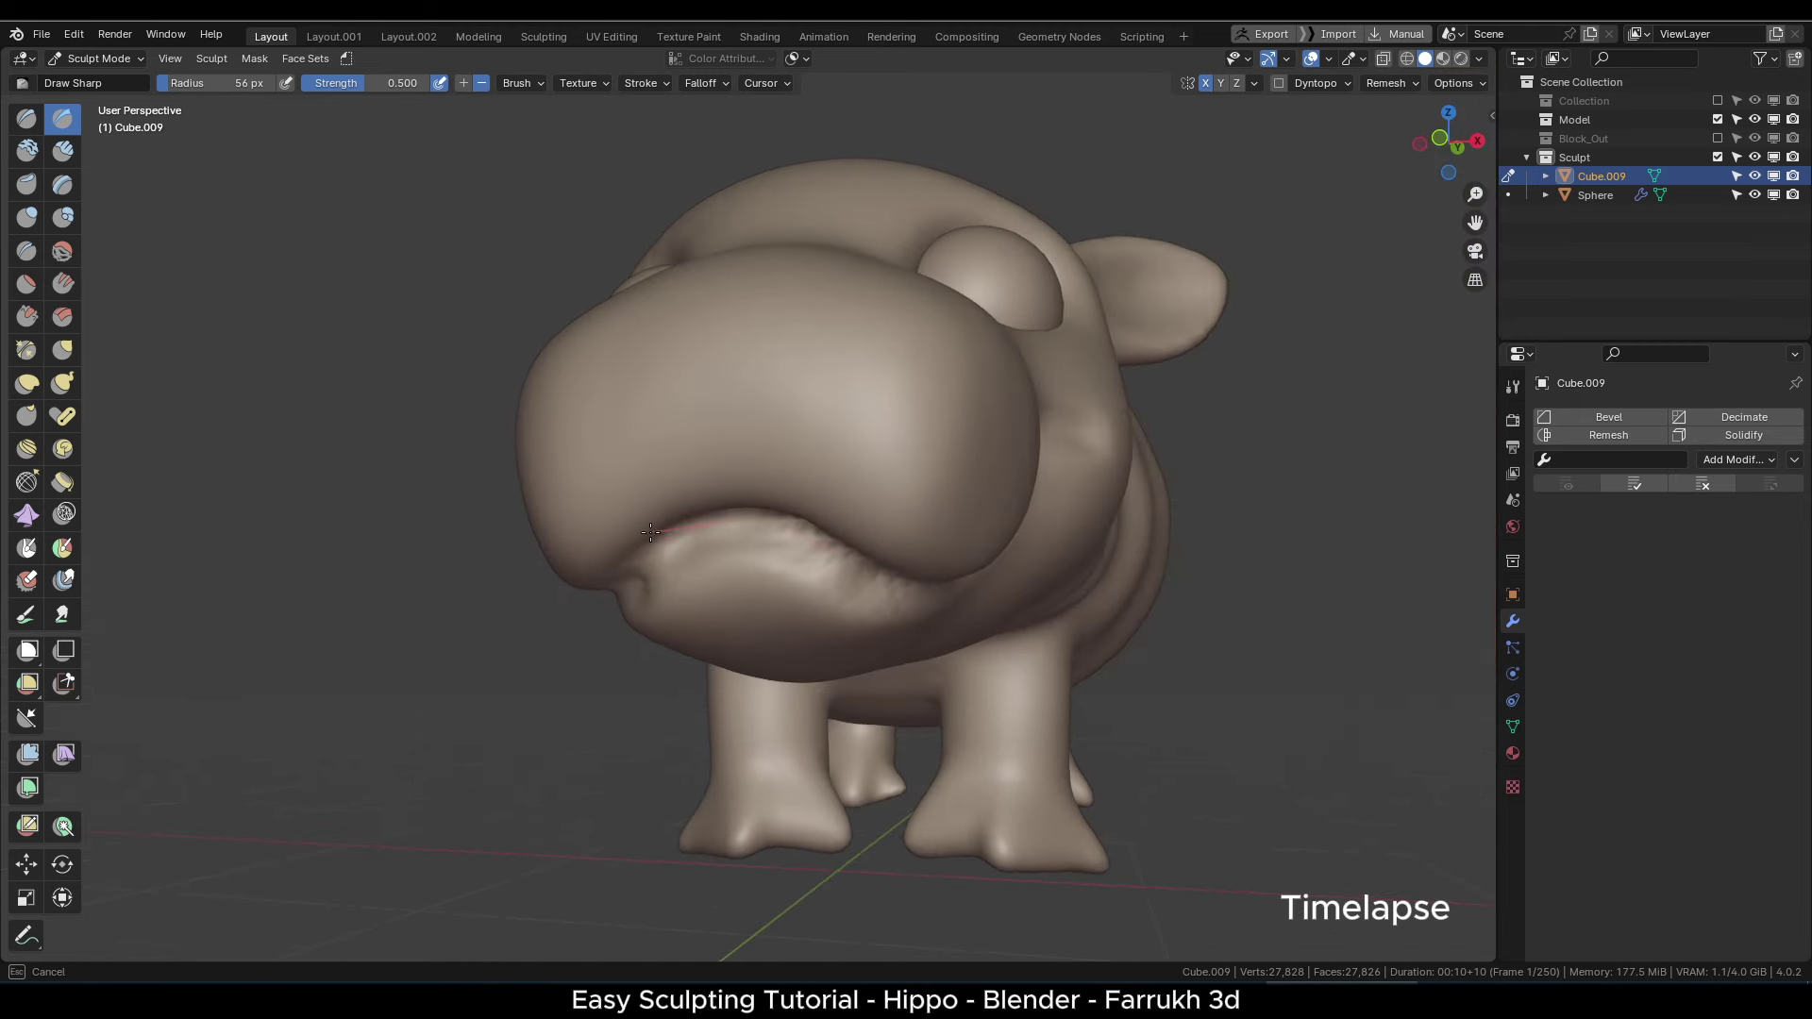
left_click_drag(650, 532, 640, 540)
- Adjust the crease above the mouth corner with the Grab brush and smooth the cheek around it
scroll(755, 557, "down", 4)
mouse_move(981, 585)
left_mouse_down("alt")
mouse_move(1028, 604)
mouse_move(845, 635)
left_mouse_up("alt")
middle_click_drag(899, 531, 776, 508)
scroll(776, 507, "up", 2)
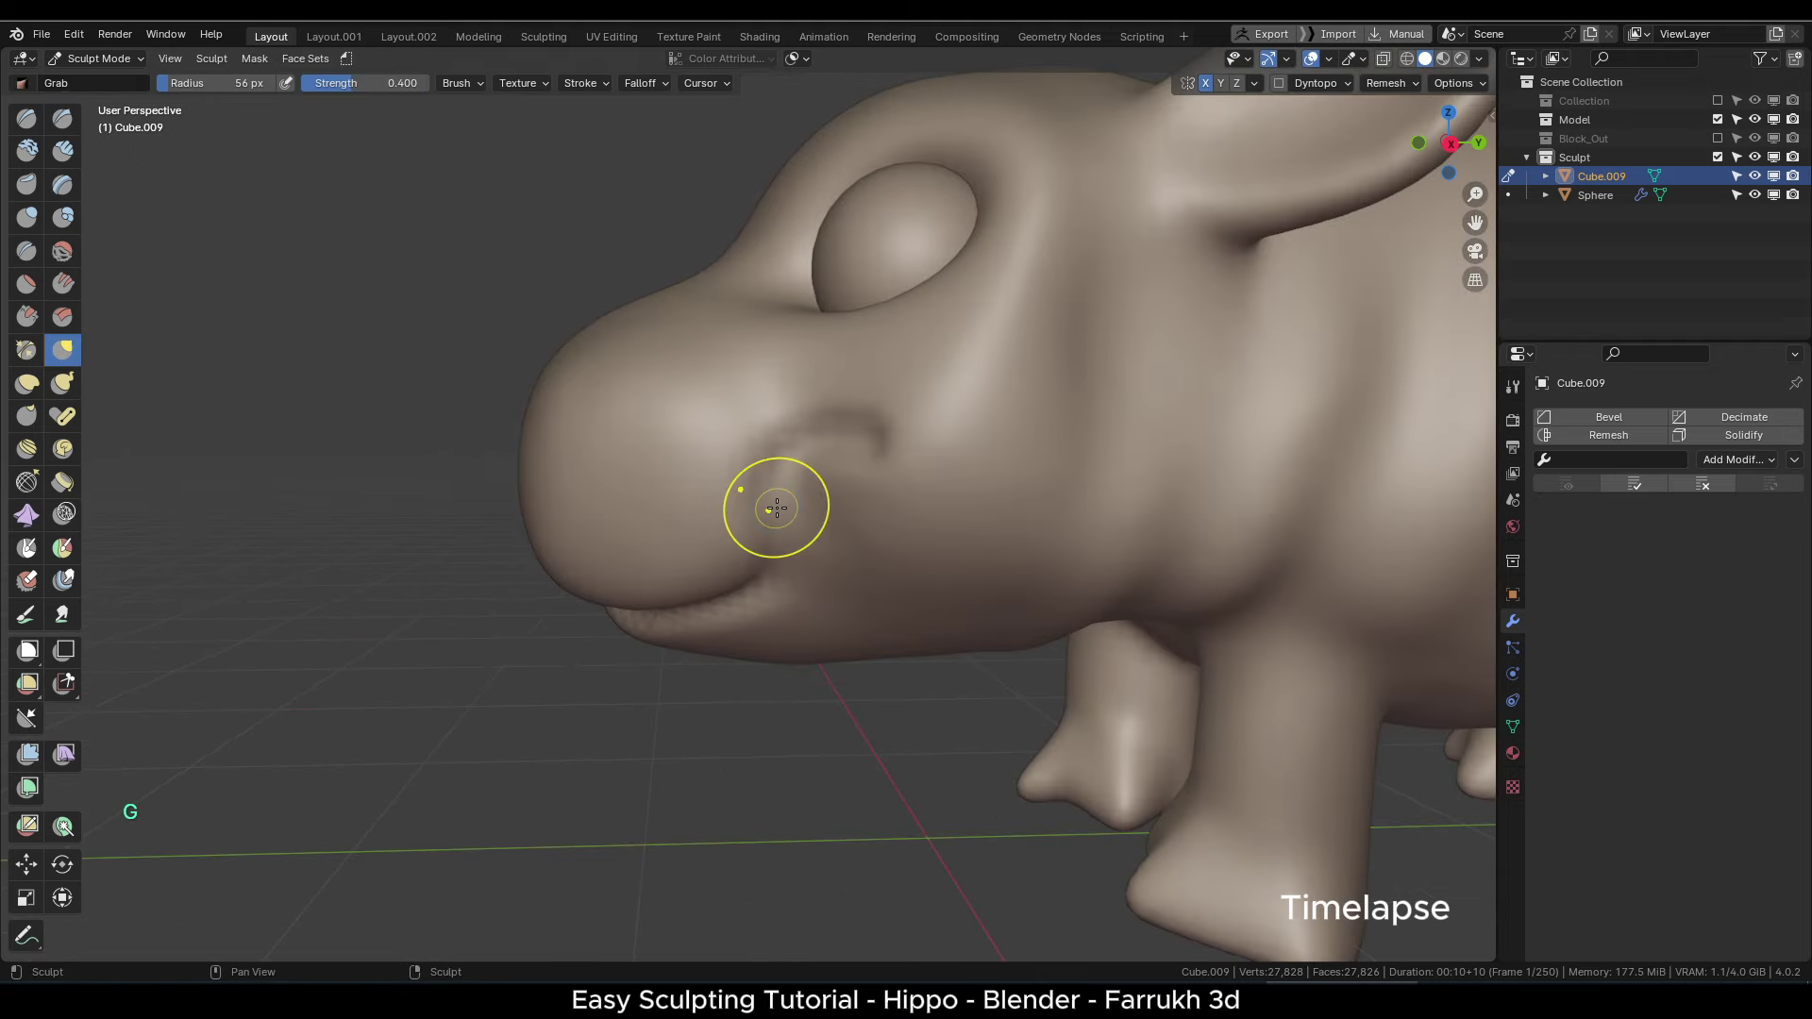
left_click_drag(878, 443, 874, 455)
middle_click_drag(805, 538, 869, 538)
mouse_move(840, 453)
left_mouse_down("shift")
mouse_move(813, 415)
mouse_move(862, 440)
left_mouse_up("shift")
scroll(863, 455, "down", 3)
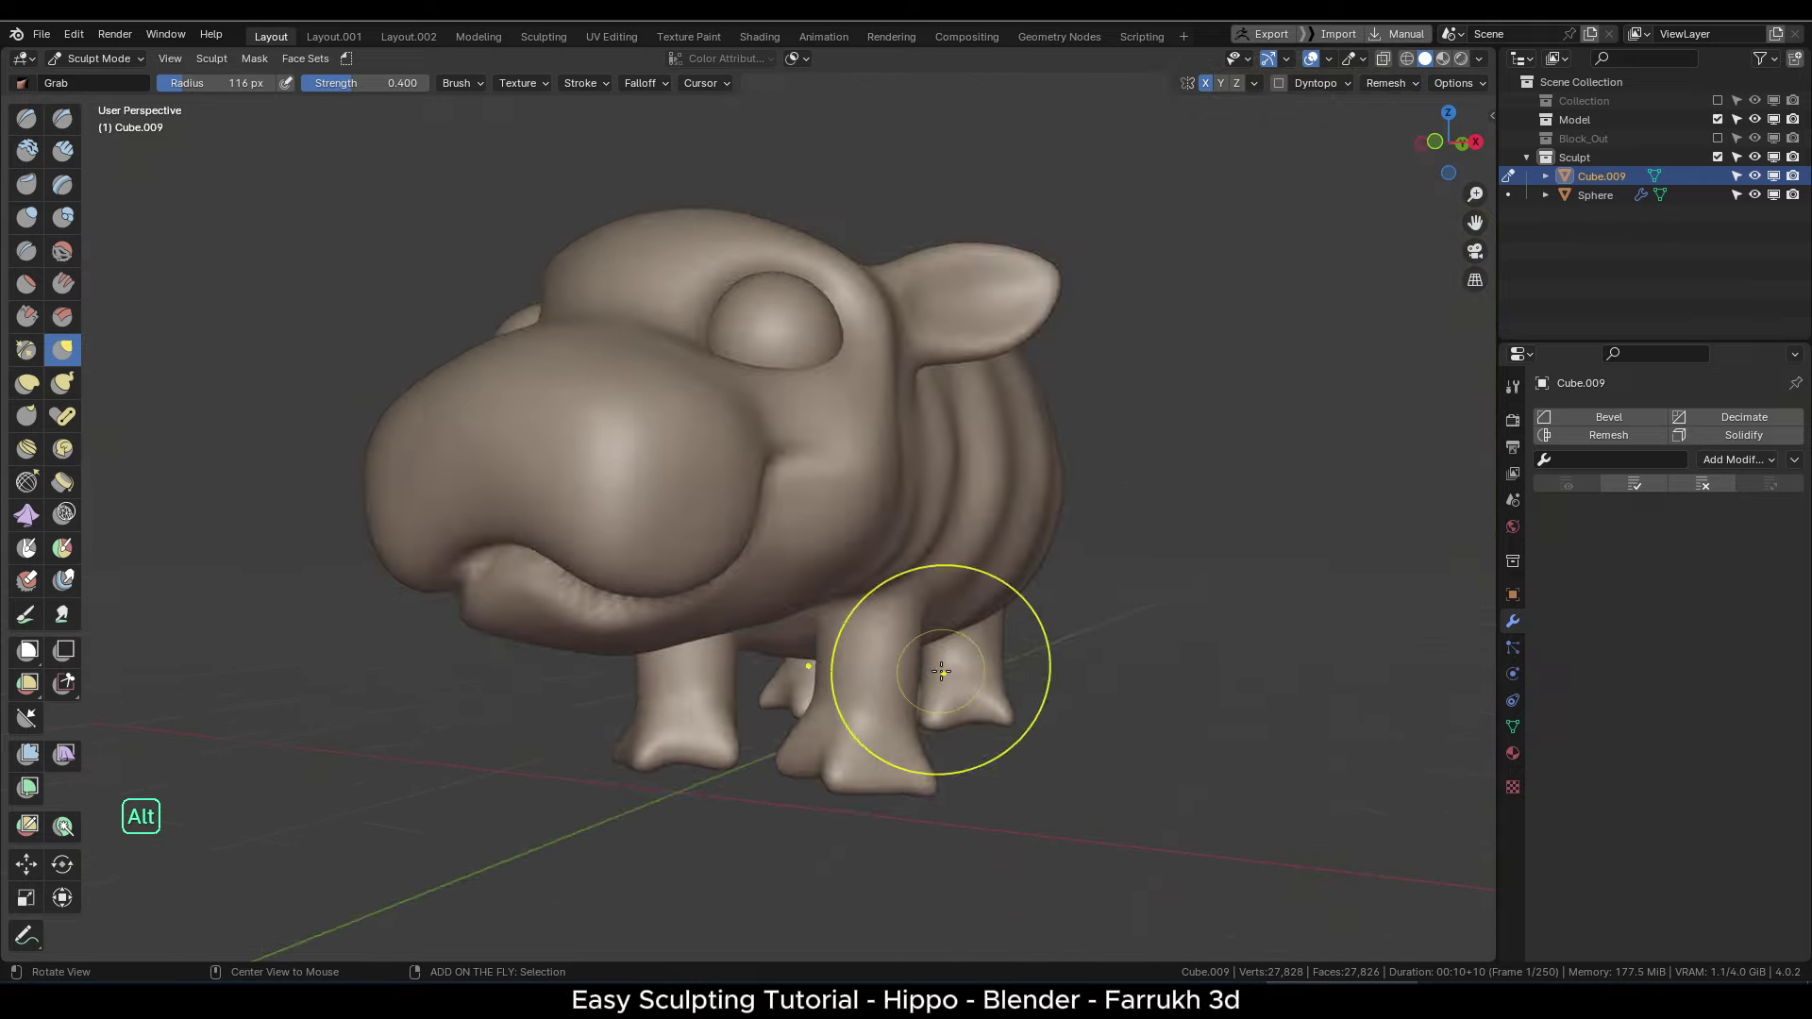
- Check the mouth topology in wireframe and voxel remesh the hippo body
middle_click_drag(942, 667, 892, 577)
key("F4")
scroll(905, 589, "up", 1)
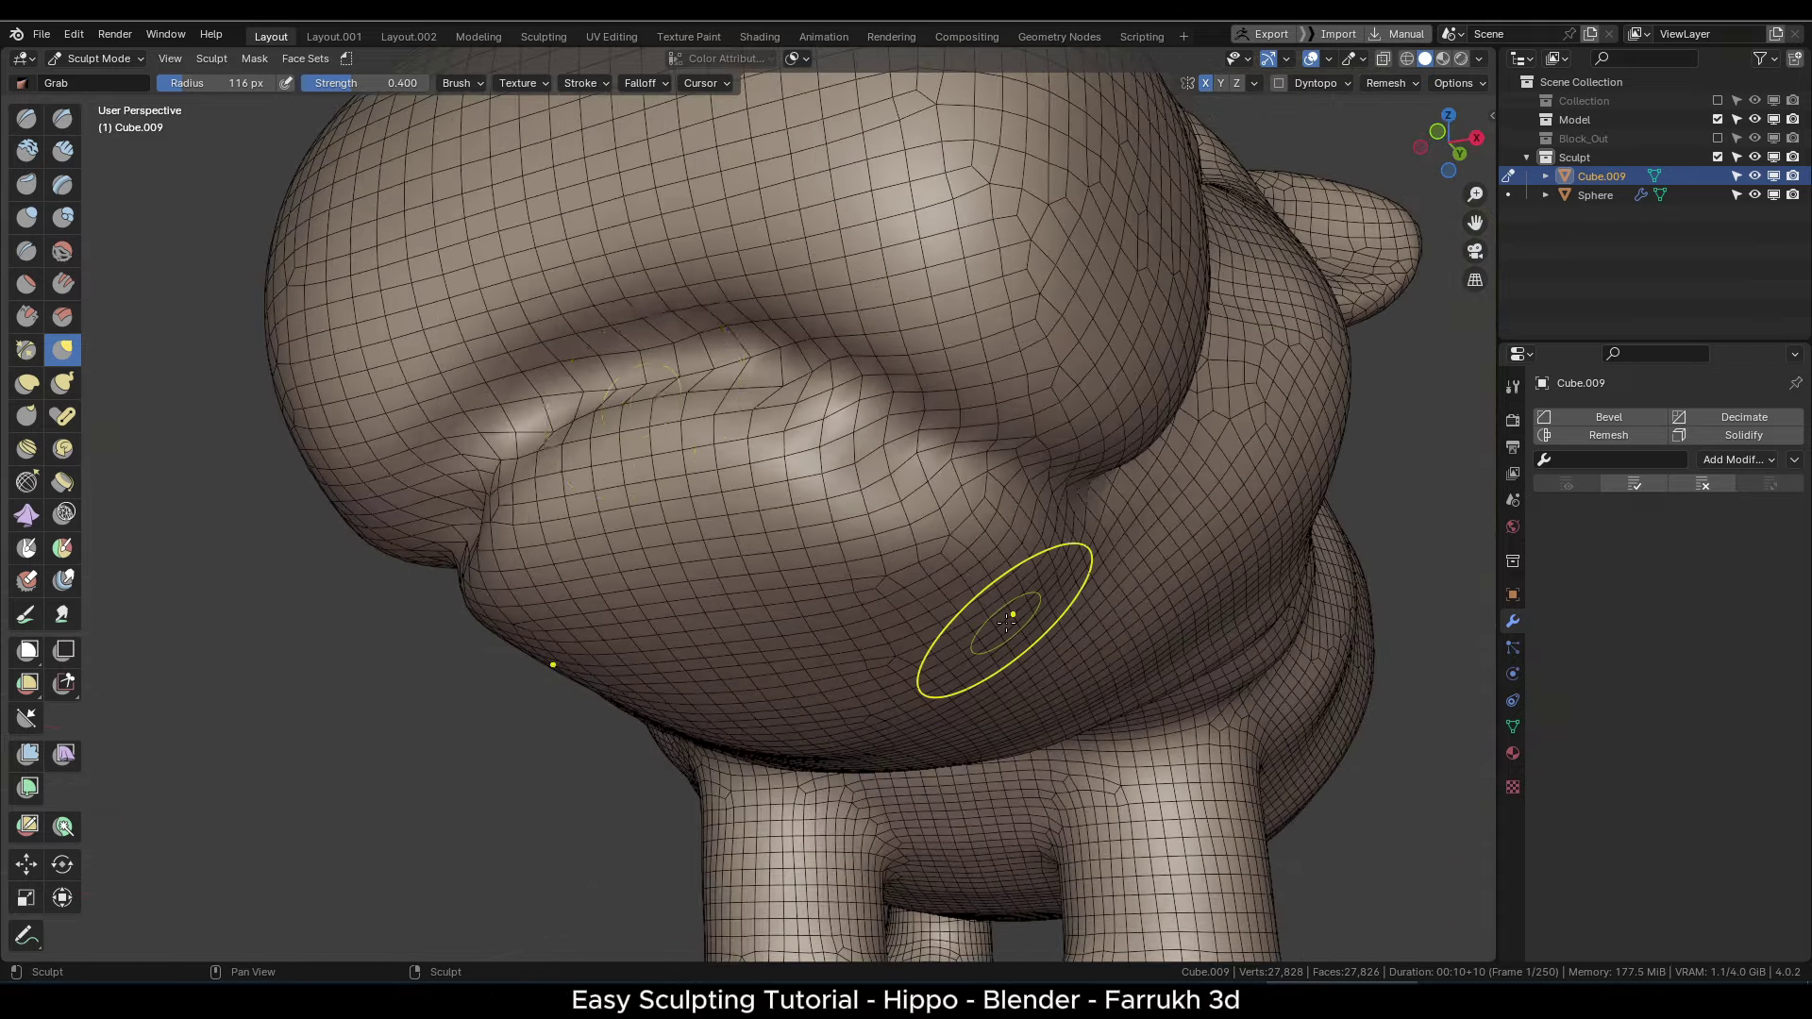
key("ctrl+r")
key("F4")
- Smooth the lower lip along the carved mouth line
key("f")
left_click(688, 377)
left_click_drag(688, 377, 485, 466, "shift")
- Reshape the muzzle and the side of the head with a 171 px Grab brush
scroll(604, 528, "down", 5)
mouse_move(764, 566)
middle_mouse_down()
mouse_move(679, 603)
mouse_move(802, 566)
middle_mouse_up()
key("f")
left_click(773, 518)
left_click_drag(773, 518, 797, 516)
mouse_move(788, 339)
middle_mouse_down()
mouse_move(704, 360)
mouse_move(780, 453)
mouse_move(986, 416)
middle_mouse_up()
left_click_drag(1032, 416, 991, 422)
middle_click_drag(990, 423, 906, 401)
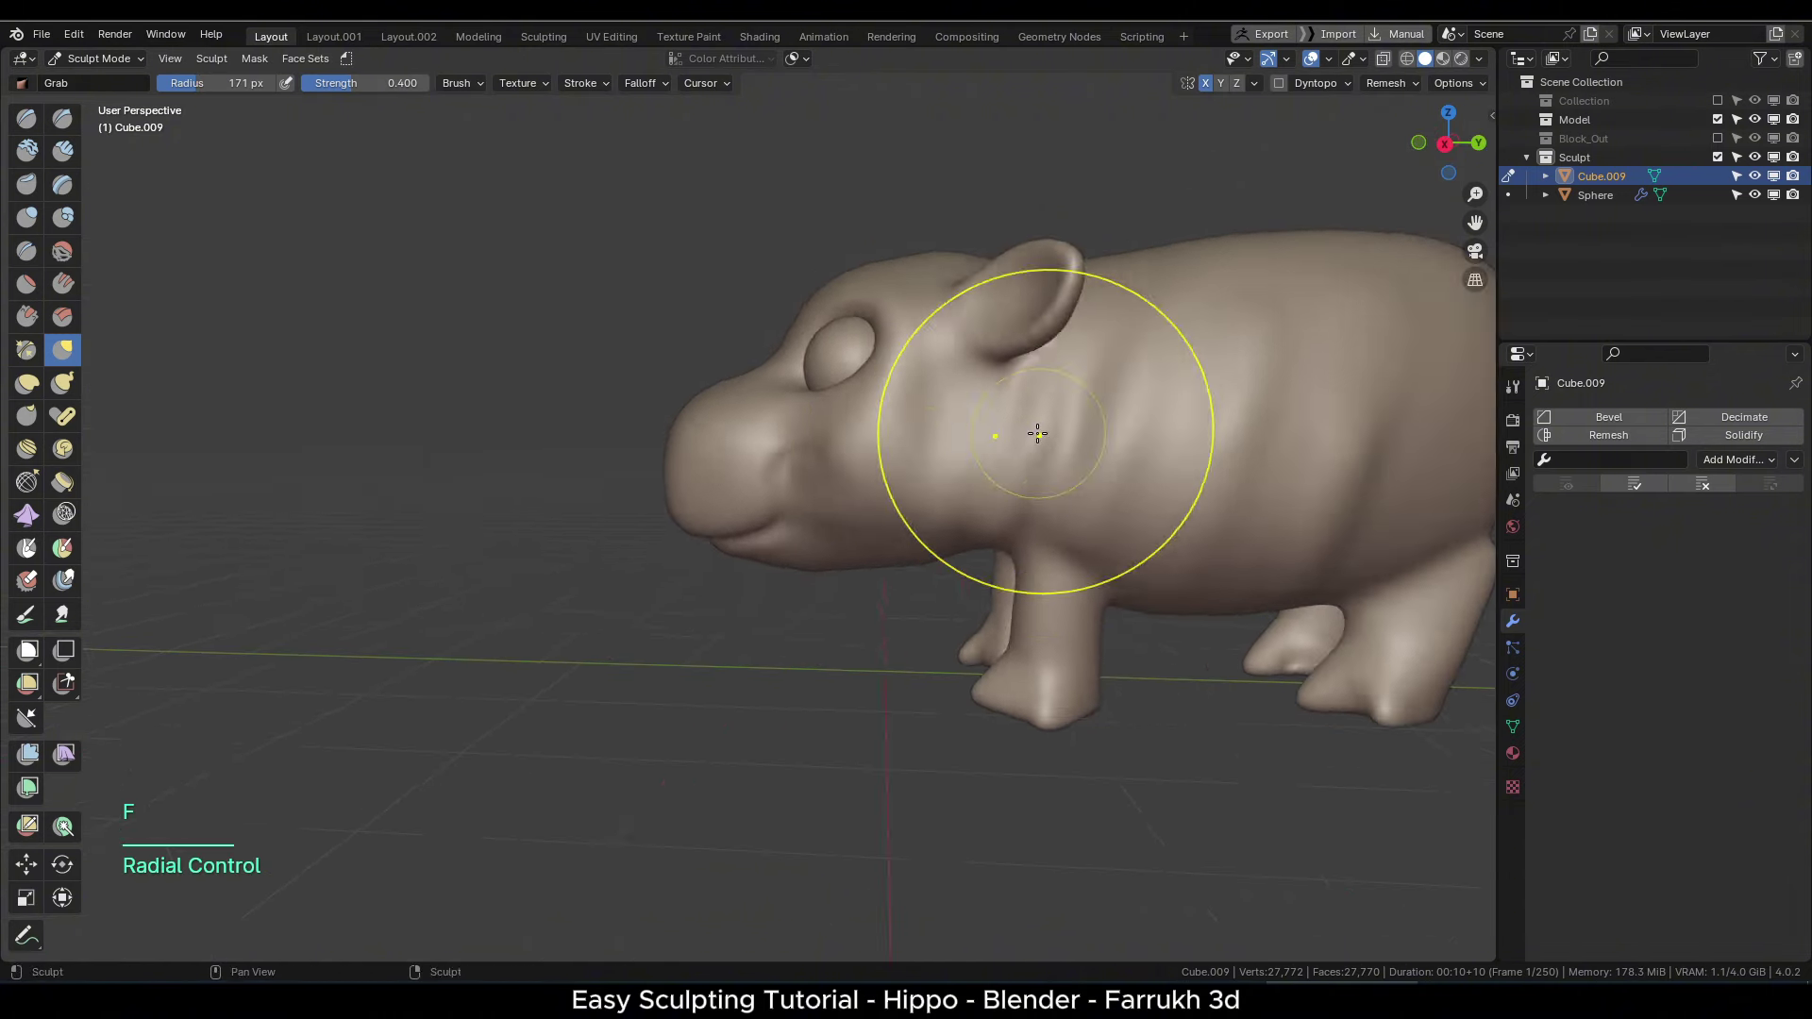
- Raise the ear and adjust its base with a 107 px Grab brush
middle_click_drag(1047, 432, 891, 439, "shift")
scroll(890, 467, "up", 2)
key("f")
left_click(829, 465)
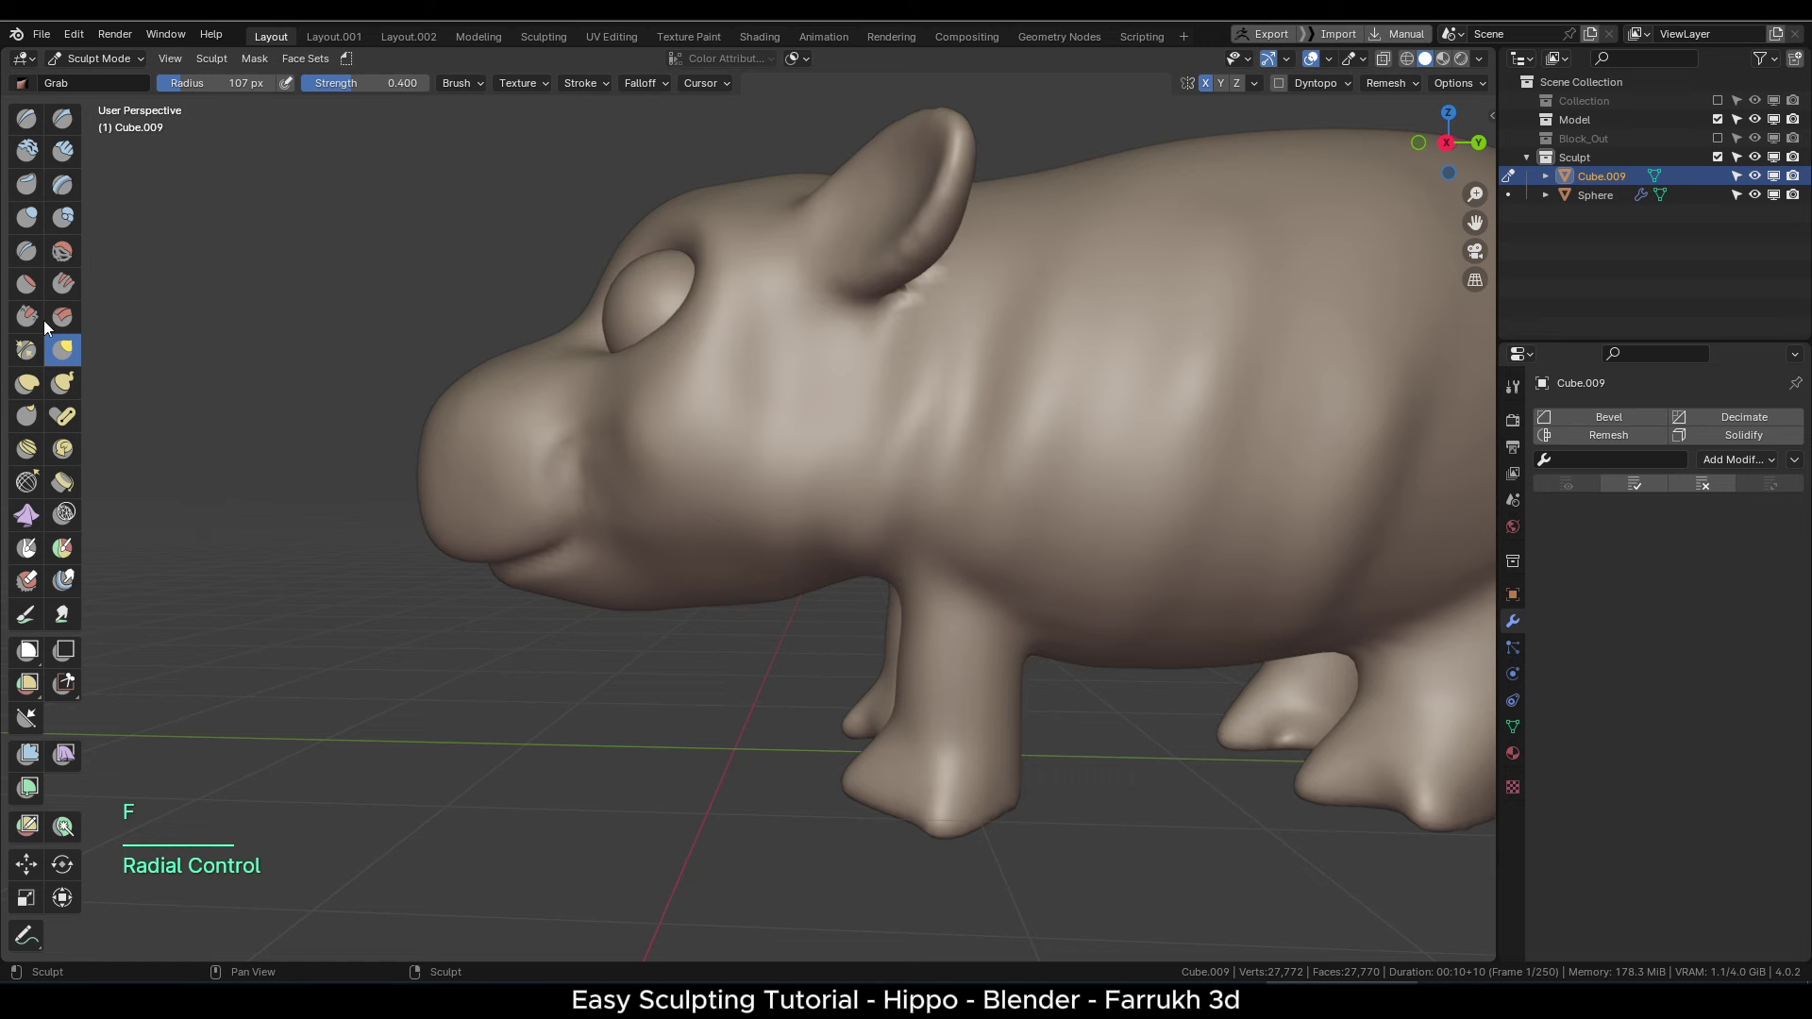
- Carve sharp skin creases down the neck behind the ear with a 43 px Draw Sharp brush
left_click(62, 118)
key("f")
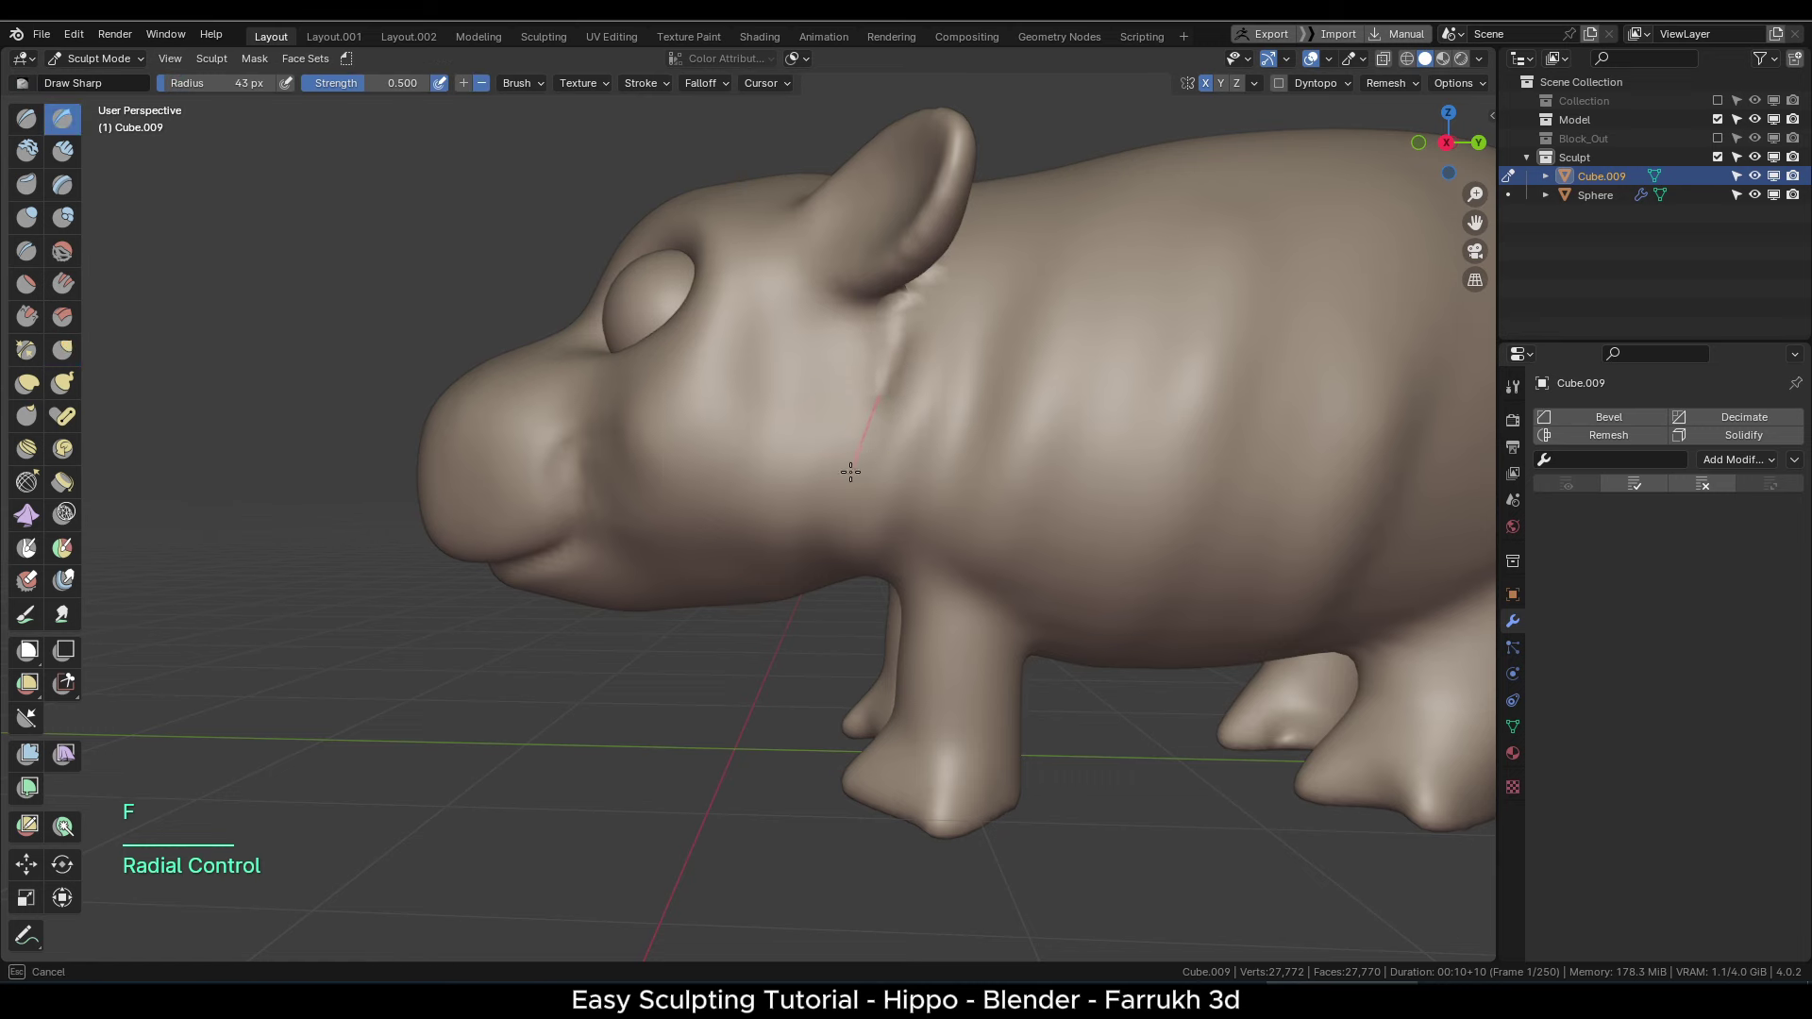
left_click_drag(826, 578, 823, 592)
middle_click_drag(849, 547, 883, 486, "alt")
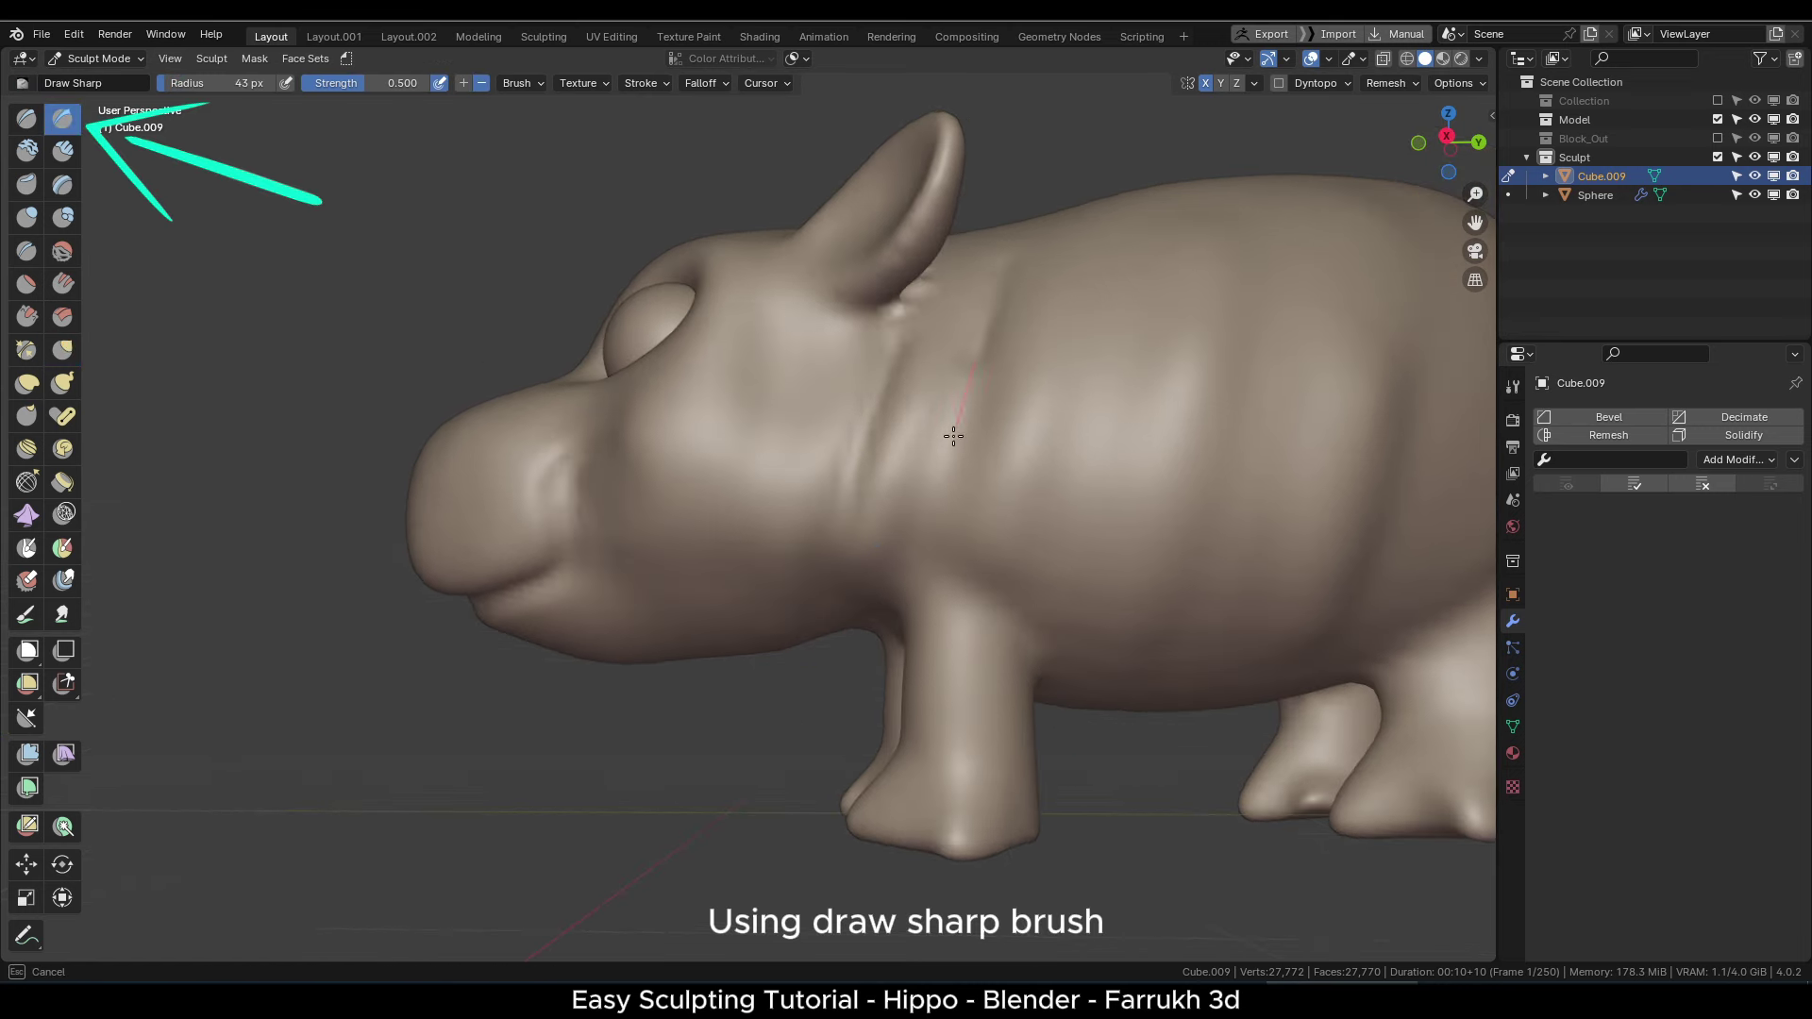
left_click_drag(820, 702, 817, 706)
middle_click_drag(819, 651, 808, 678, "alt")
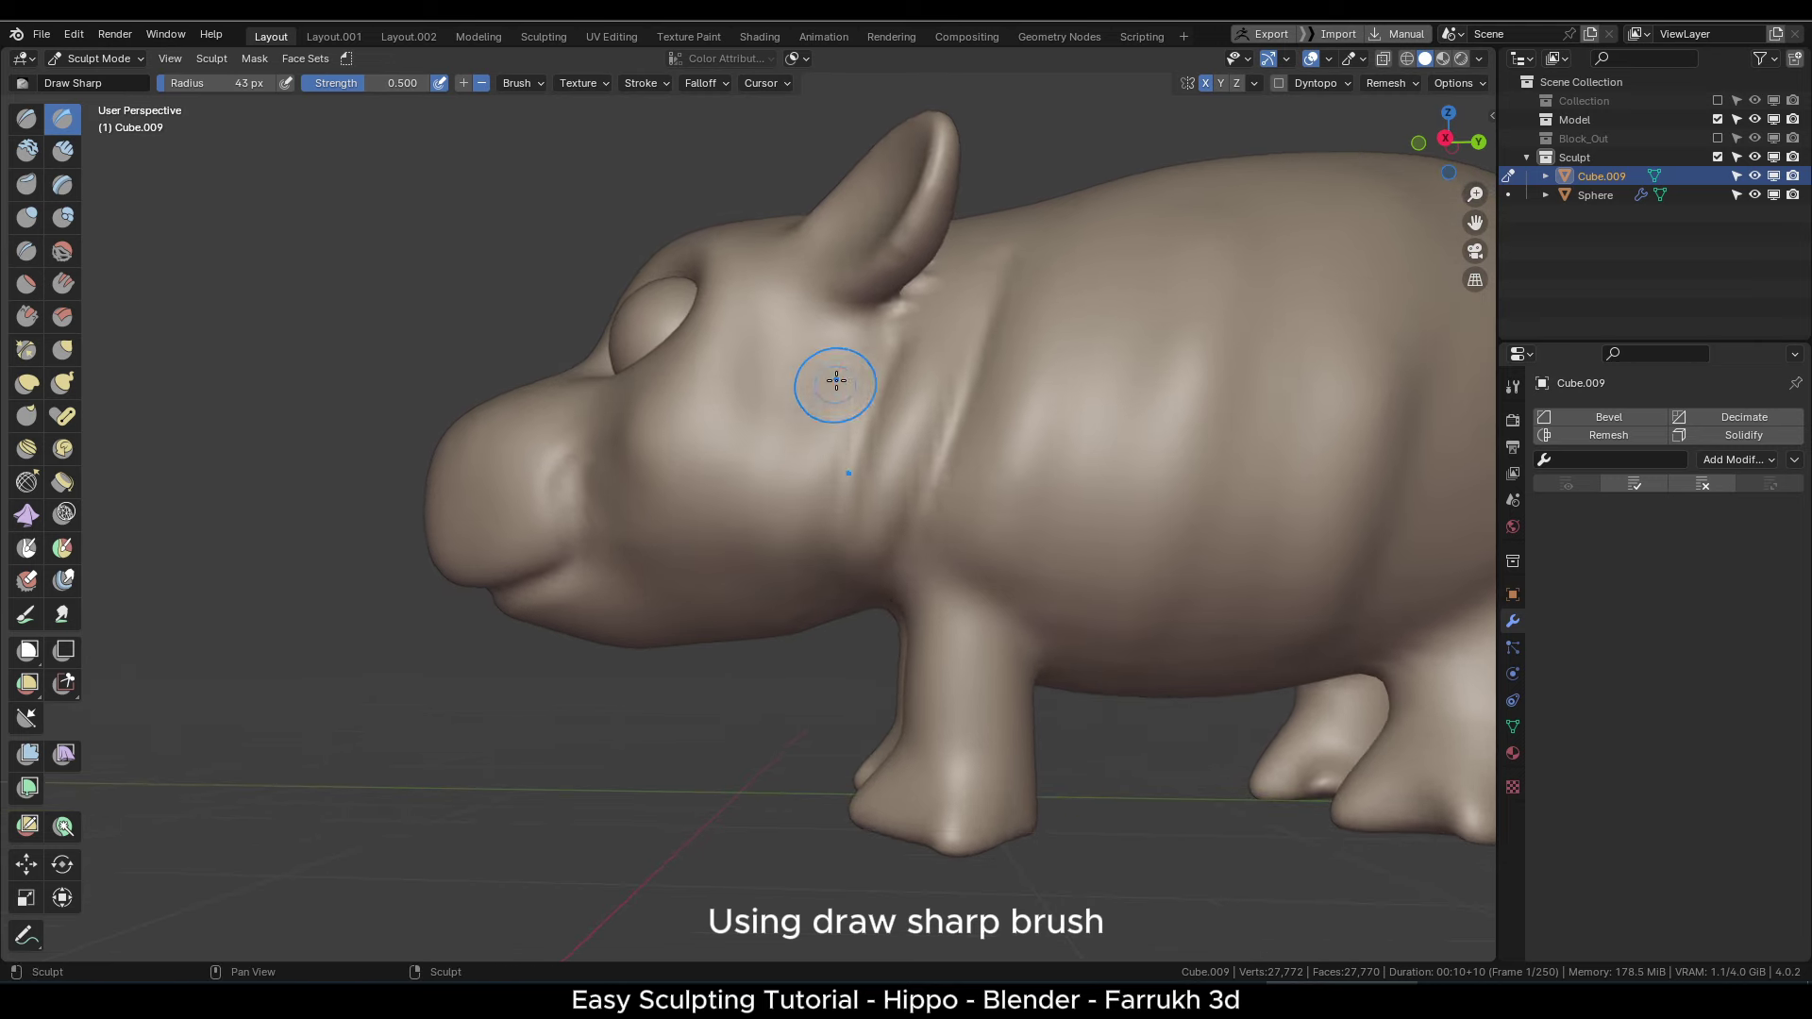
left_click_drag(777, 616, 778, 643, "alt")
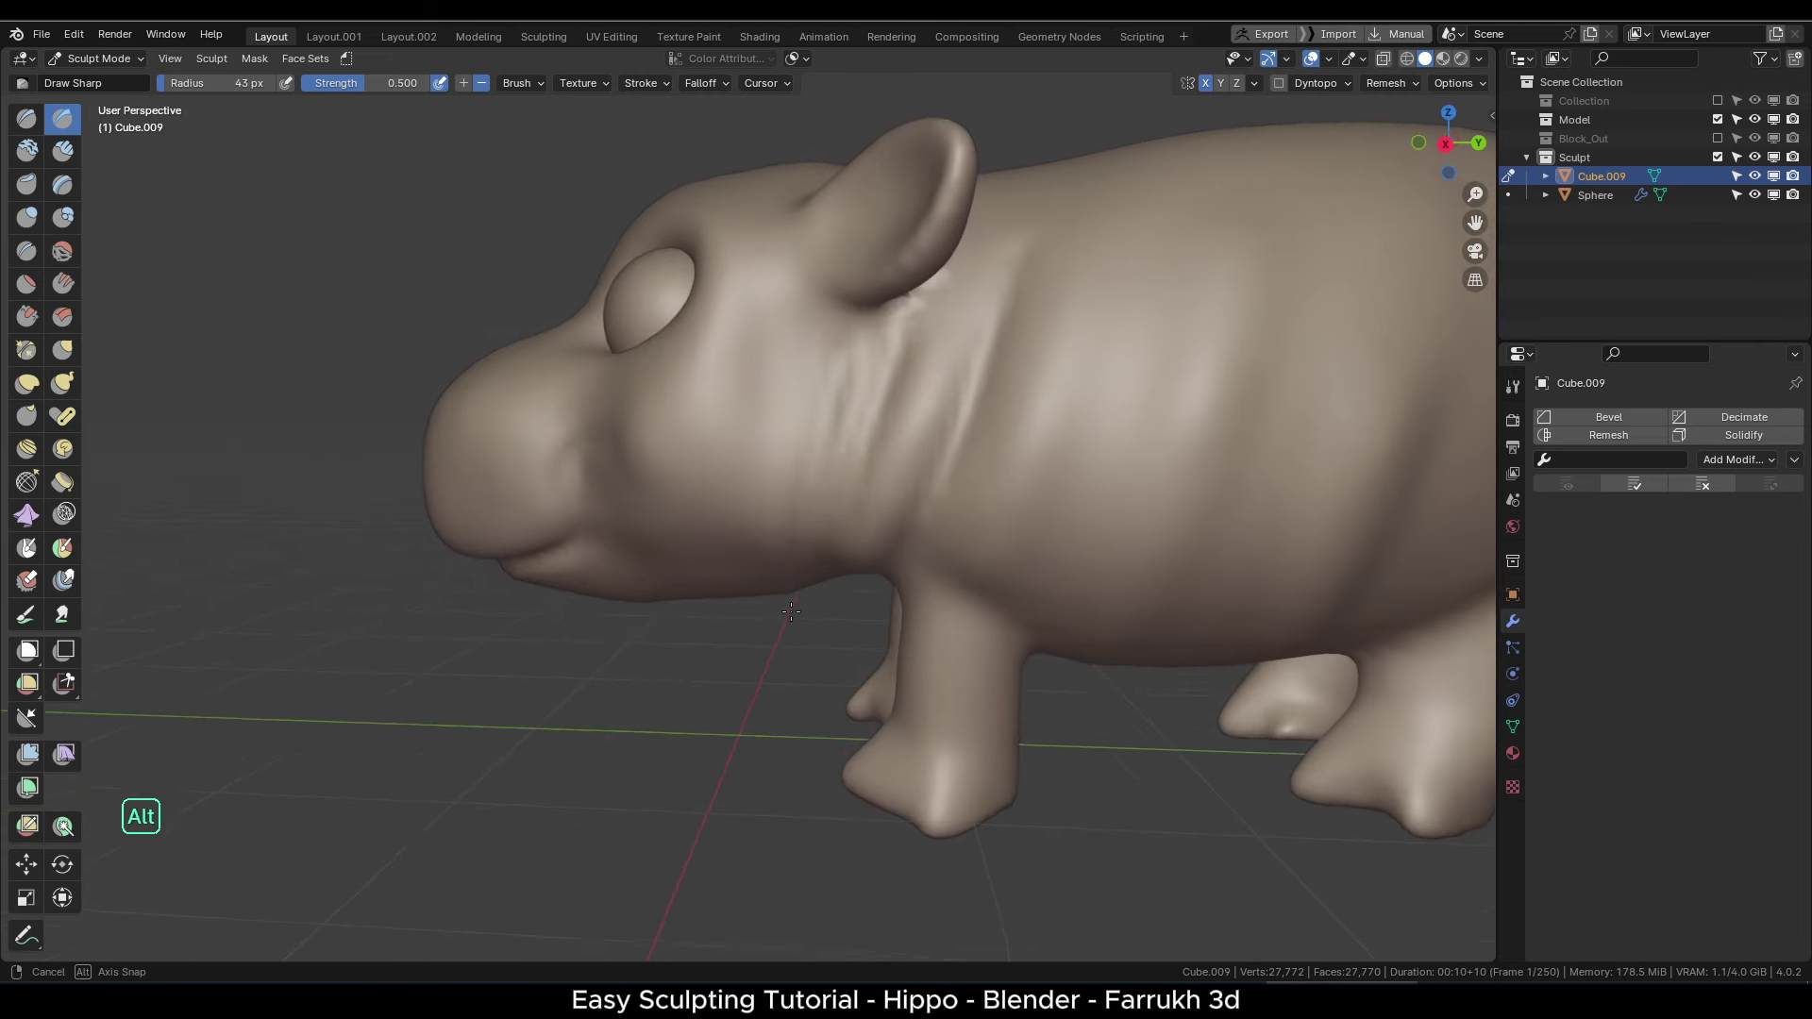
- Check the neck topology in wireframe and voxel remesh the hippo body
key("f")
left_click(913, 453)
middle_click_drag(892, 419, 802, 434)
scroll(802, 415, "up", 2)
key("F4")
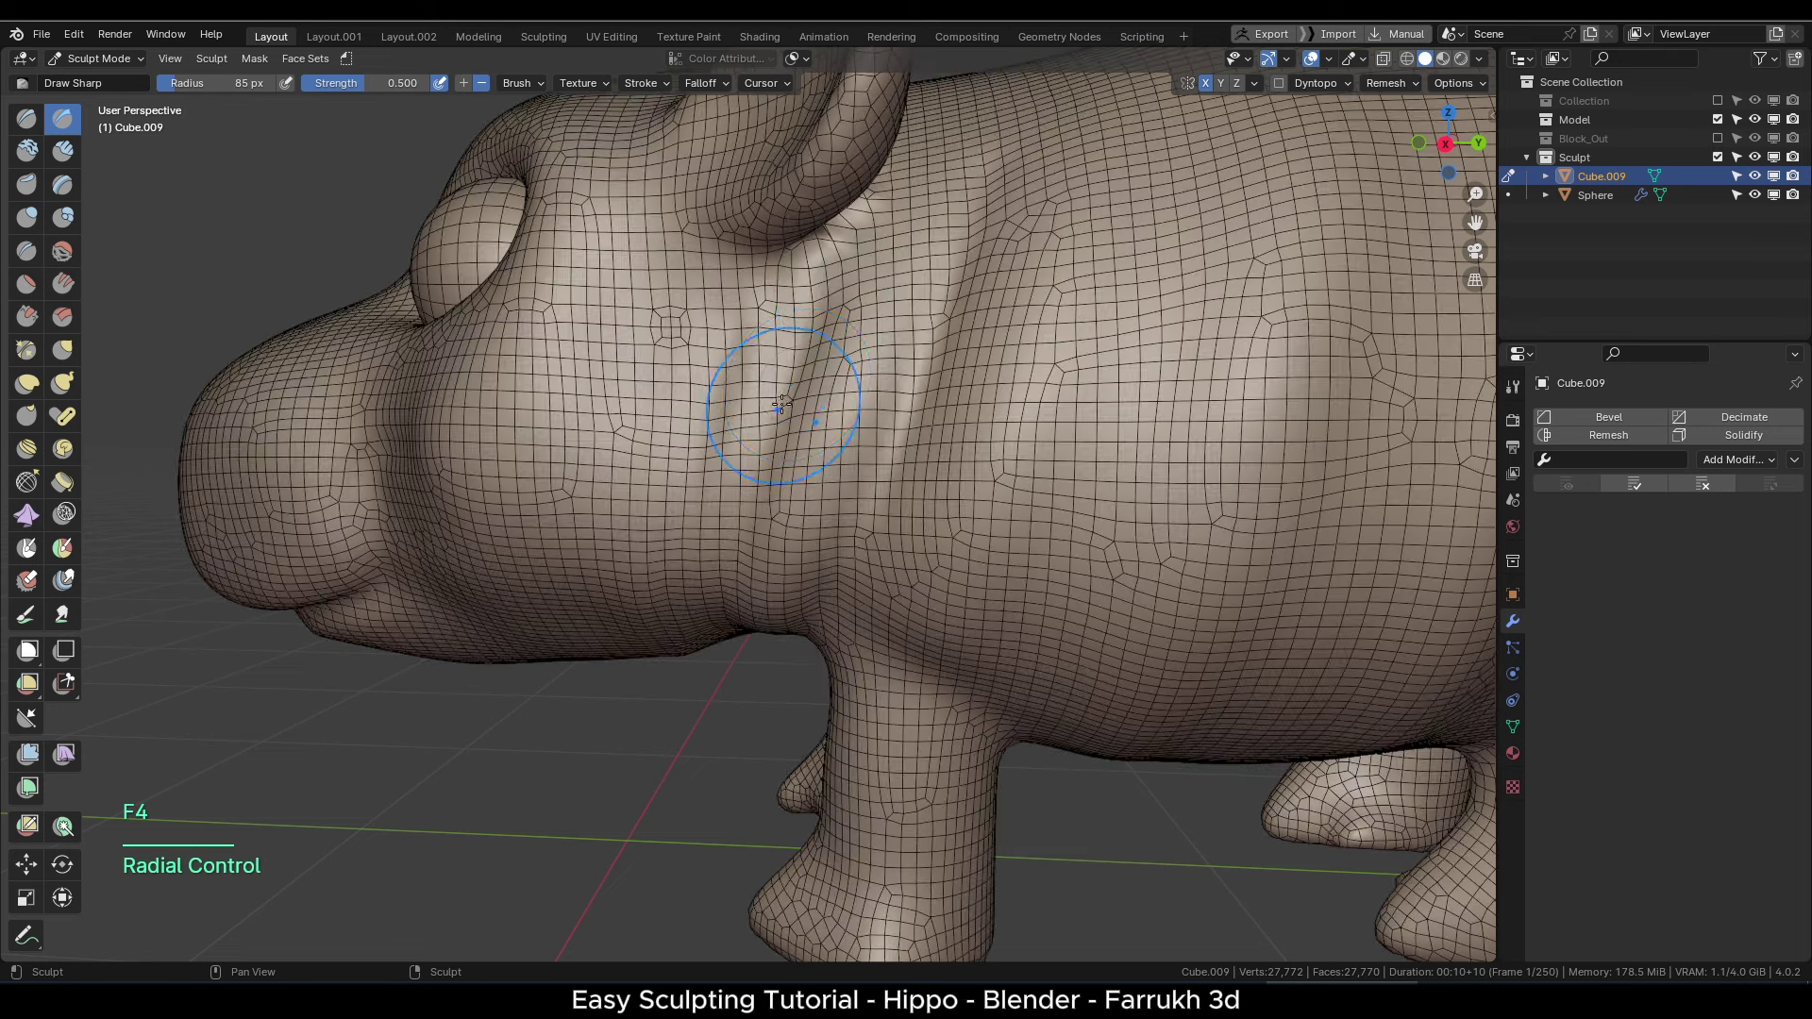
key("F4")
scroll(910, 393, "down", 2)
mouse_move(910, 393)
left_mouse_down("alt")
mouse_move(853, 404)
mouse_move(902, 399)
left_mouse_up("alt")
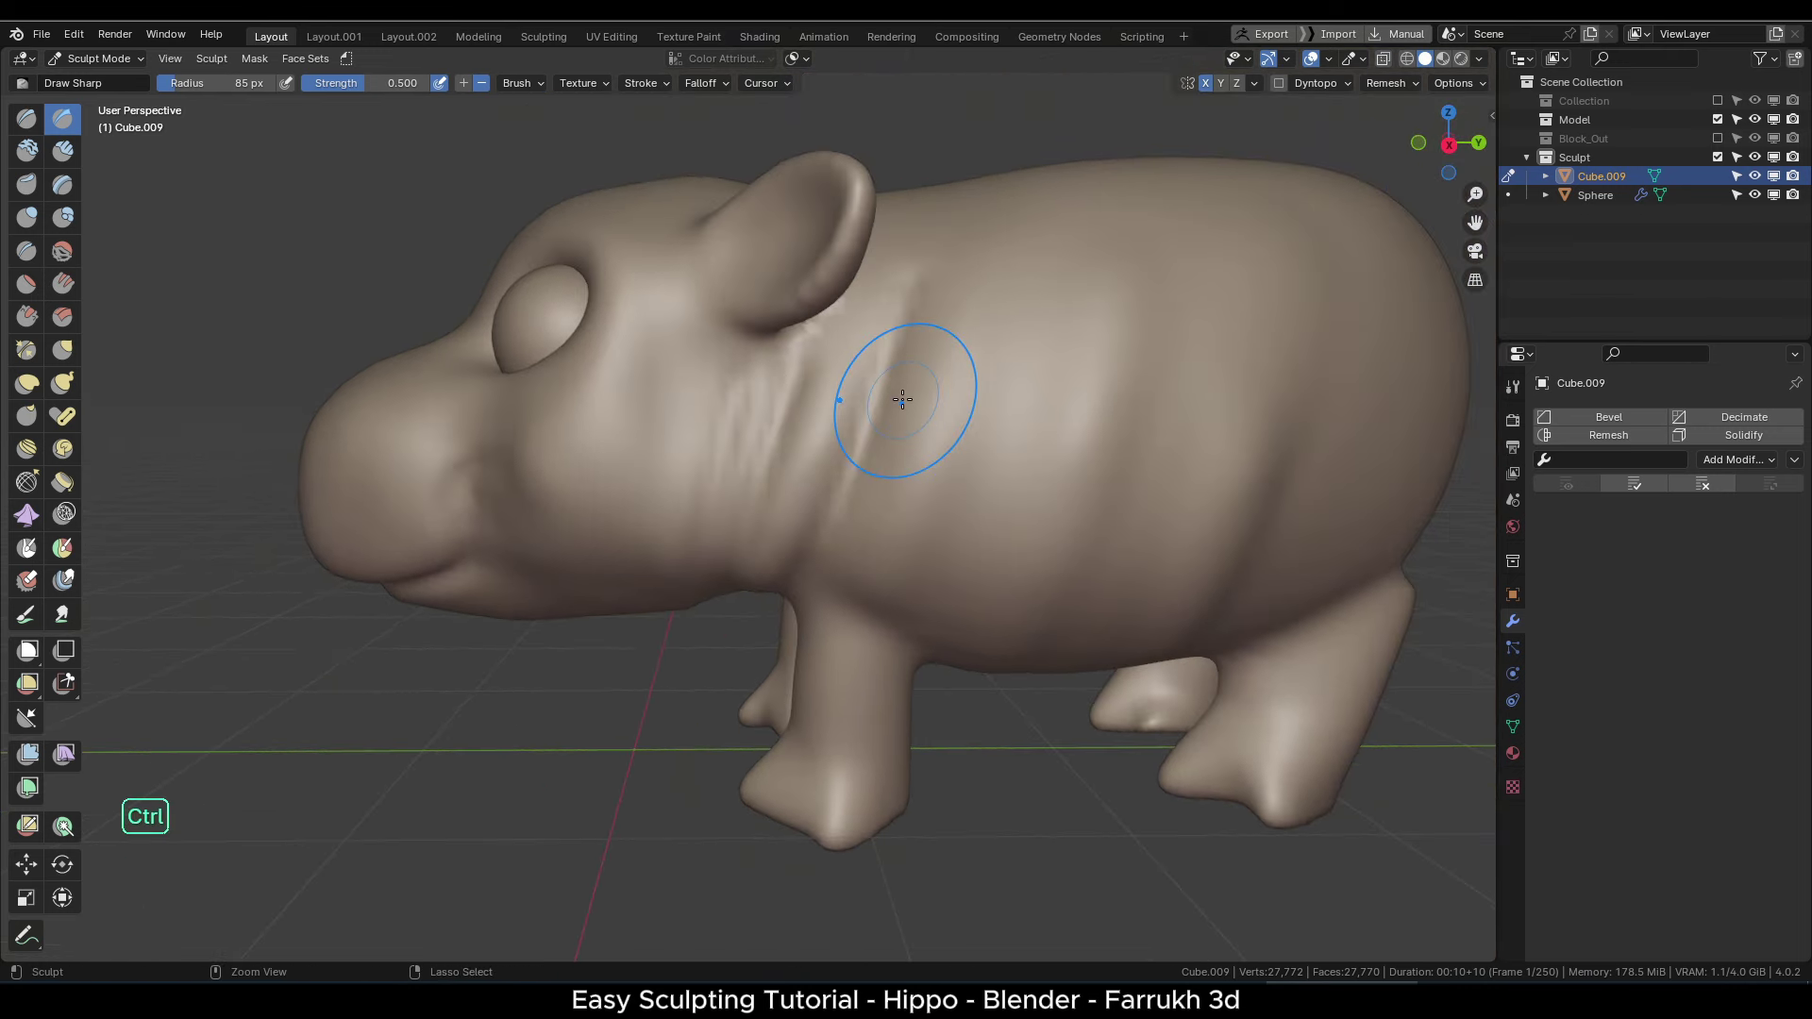
key("F4")
key("F4")
- Soften the neck folds behind the ear with the Draw Sharp brush enlarged to 115 px
key("f")
left_click(804, 403)
mouse_move(804, 404)
middle_mouse_down("alt")
mouse_move(728, 404)
mouse_move(819, 469)
middle_mouse_up("alt")
key("f")
left_click(837, 471)
left_click_drag(477, 533, 630, 555, "alt")
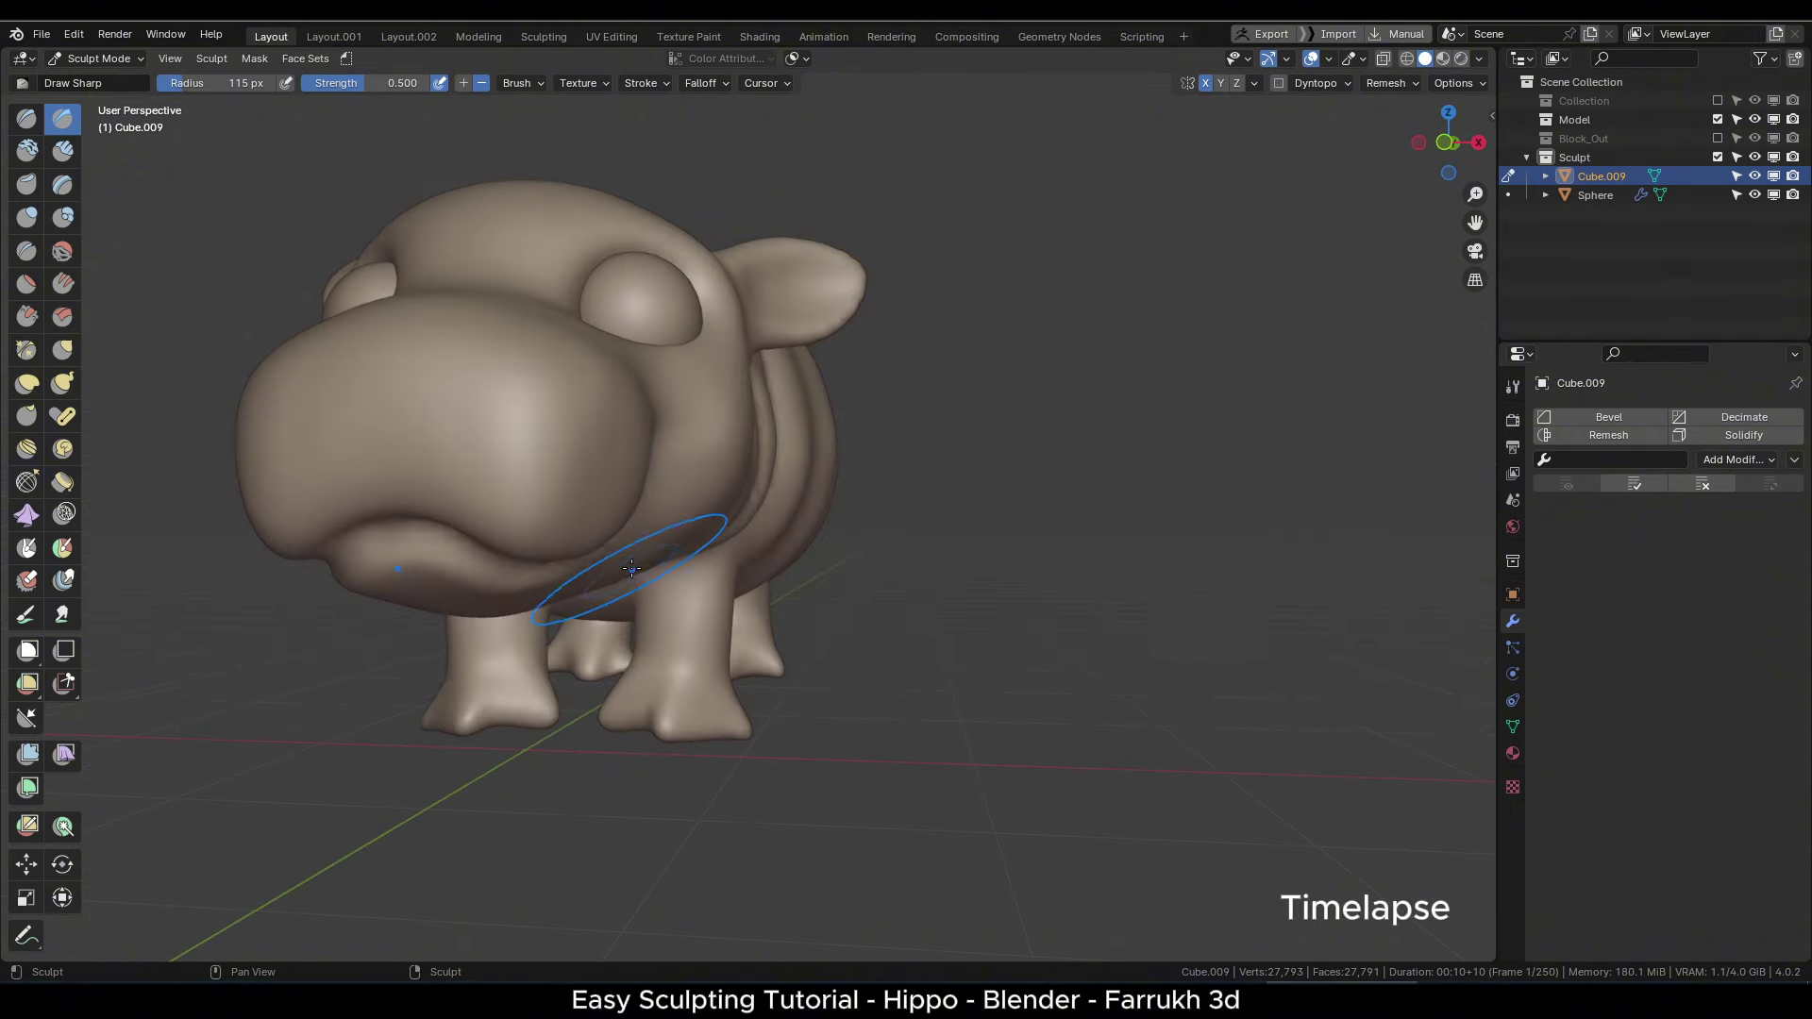
- Reshape the cheek and the side of the head with the Grab brush
key("g")
key("f")
left_click(674, 557)
mouse_move(614, 406)
left_mouse_down("alt")
mouse_move(677, 408)
mouse_move(586, 365)
mouse_move(514, 368)
left_mouse_up("alt")
key("f")
left_click(748, 364)
- Adjust the brow and eye socket with the Grab brush at 156 px and 101 px
scroll(740, 366, "up", 2)
left_click_drag(624, 372, 619, 374, "alt")
middle_click_drag(619, 374, 738, 426, "alt")
key("f")
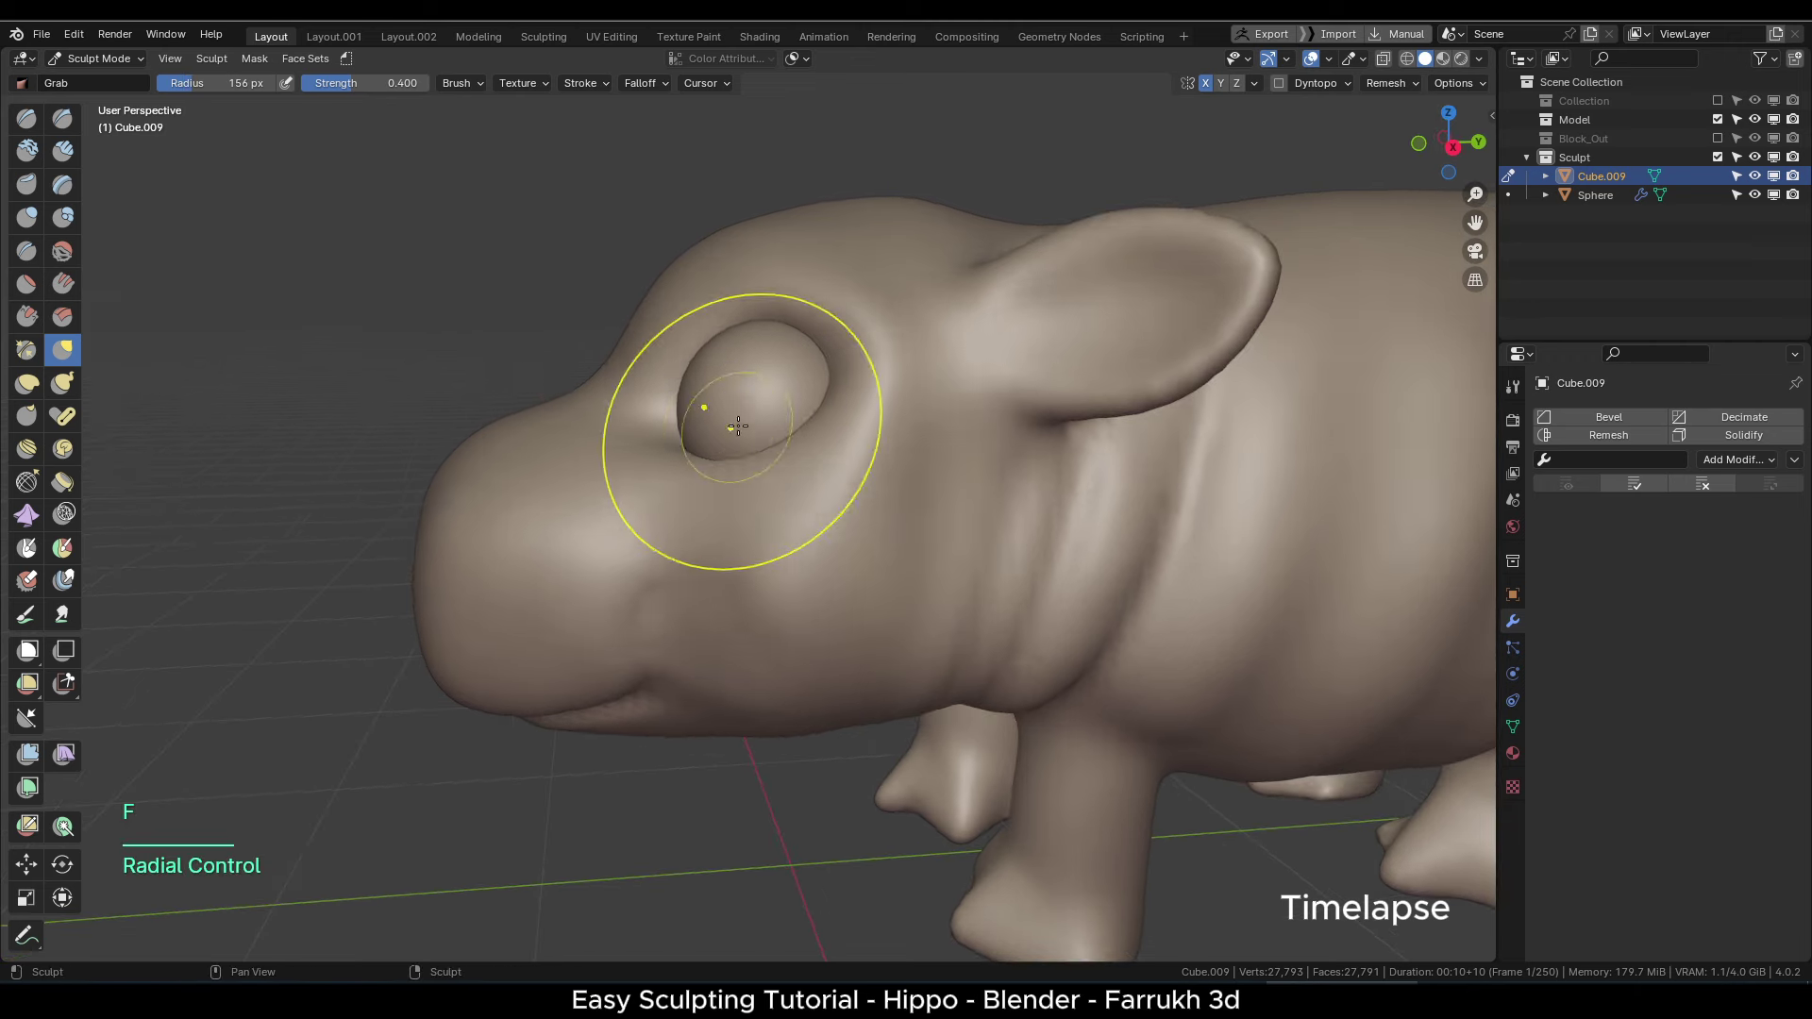
key("f")
left_click(648, 393)
mouse_move(605, 375)
left_mouse_down("alt")
mouse_move(661, 396)
mouse_move(566, 384)
left_mouse_up("alt")
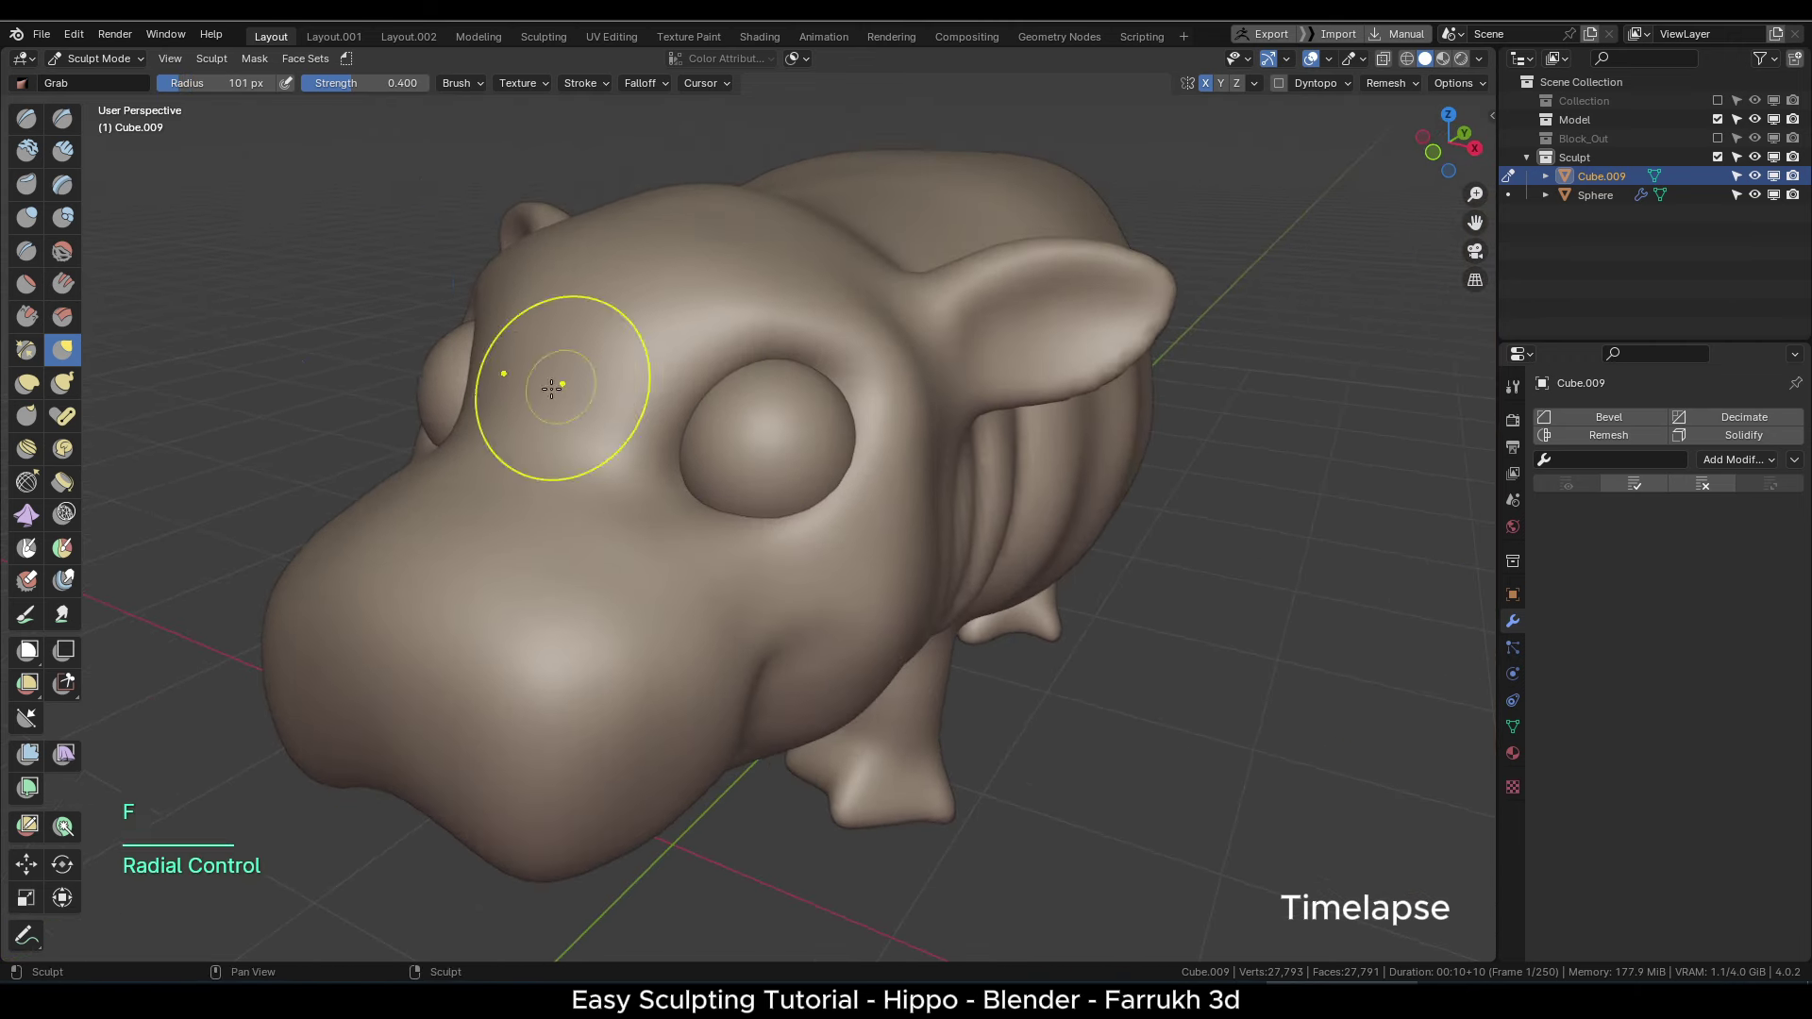
- Build up a raised eyelid ridge around the eye socket with an inverted 48 px Draw Sharp brush
left_click(62, 119)
key("f")
key("f")
left_click_drag(660, 443, 648, 476, "ctrl")
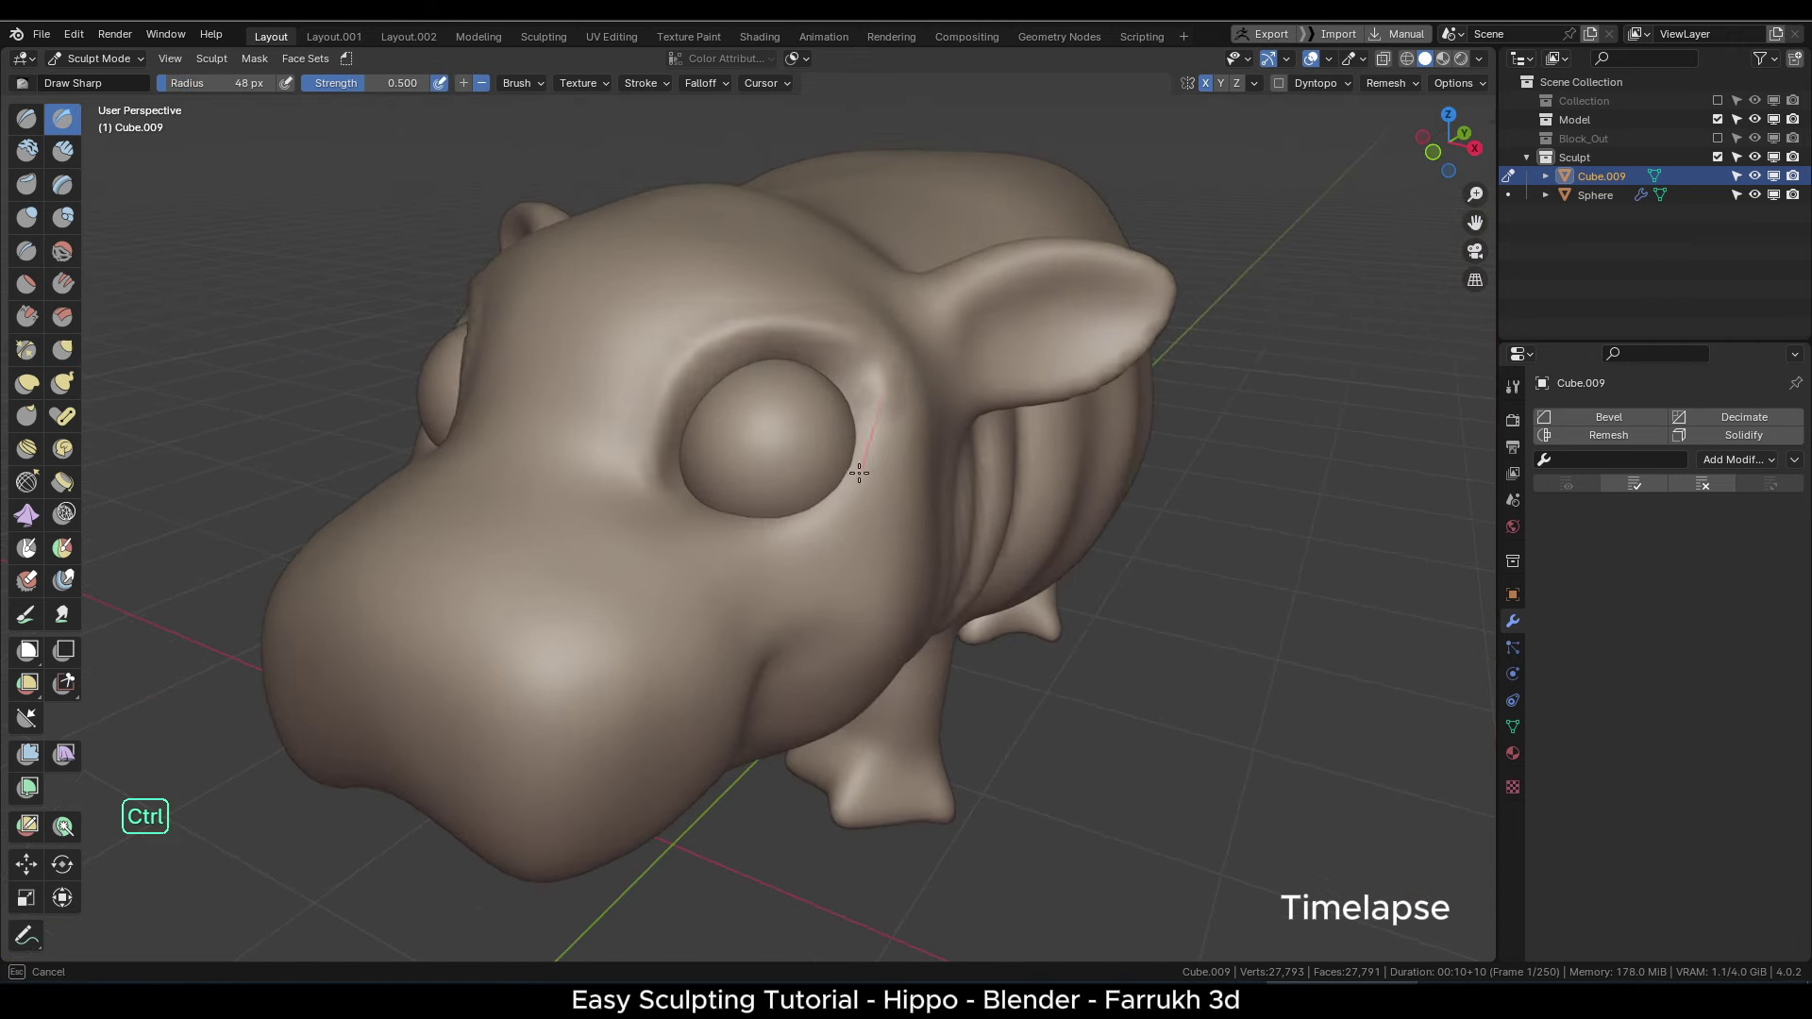
left_click_drag(878, 485, 860, 521, "ctrl")
left_click_drag(717, 387, 556, 363, "ctrl+alt")
- Fit the eyelid ridge and inner eye corner around the eyeball with a 110 px Grab brush
key("g")
key("f")
left_click(808, 455)
left_click_drag(796, 451, 797, 424)
middle_click_drag(748, 464, 796, 473)
key("f")
left_click(810, 465)
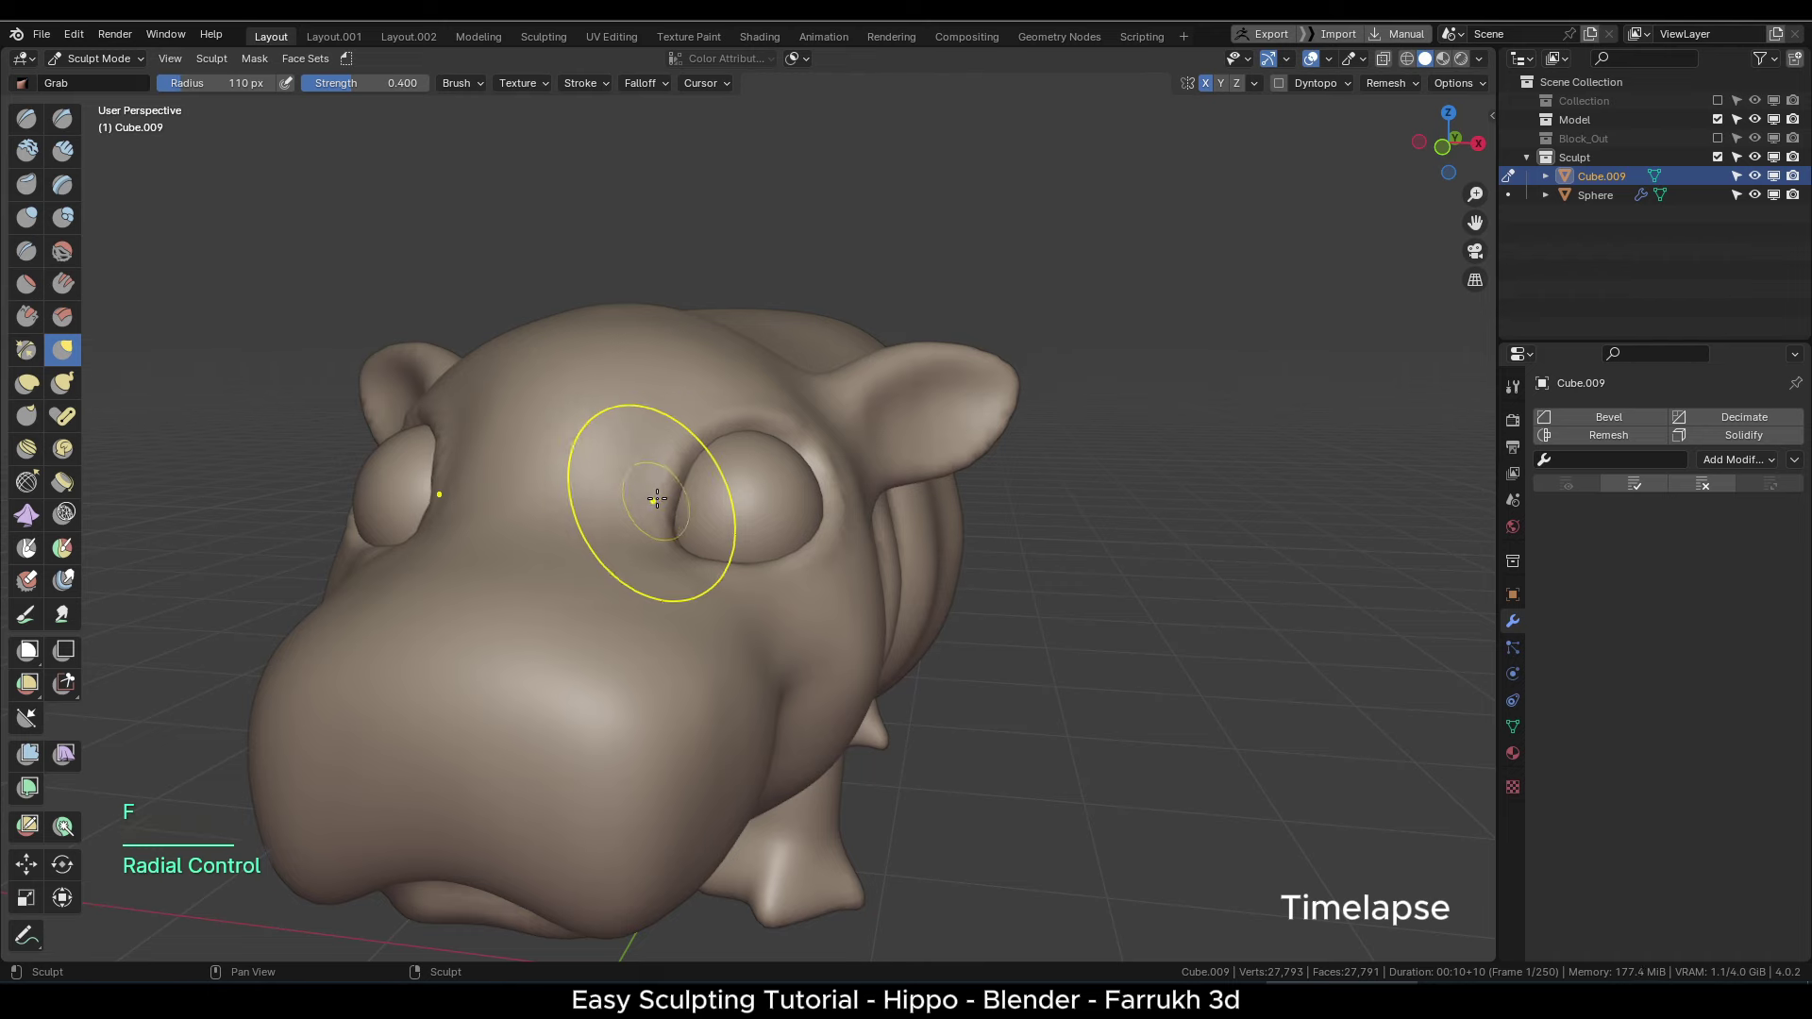
- Undo the last stroke beside the eye and refine the side of the head with a 113 px Grab brush
left_click_drag(657, 498, 614, 547, "ctrl+alt")
key("ctrl+z")
key("f")
left_click(917, 559)
key("f")
left_click(917, 559)
left_click_drag(1000, 557, 929, 547, "alt")
left_click_drag(930, 547, 945, 487, "ctrl+alt")
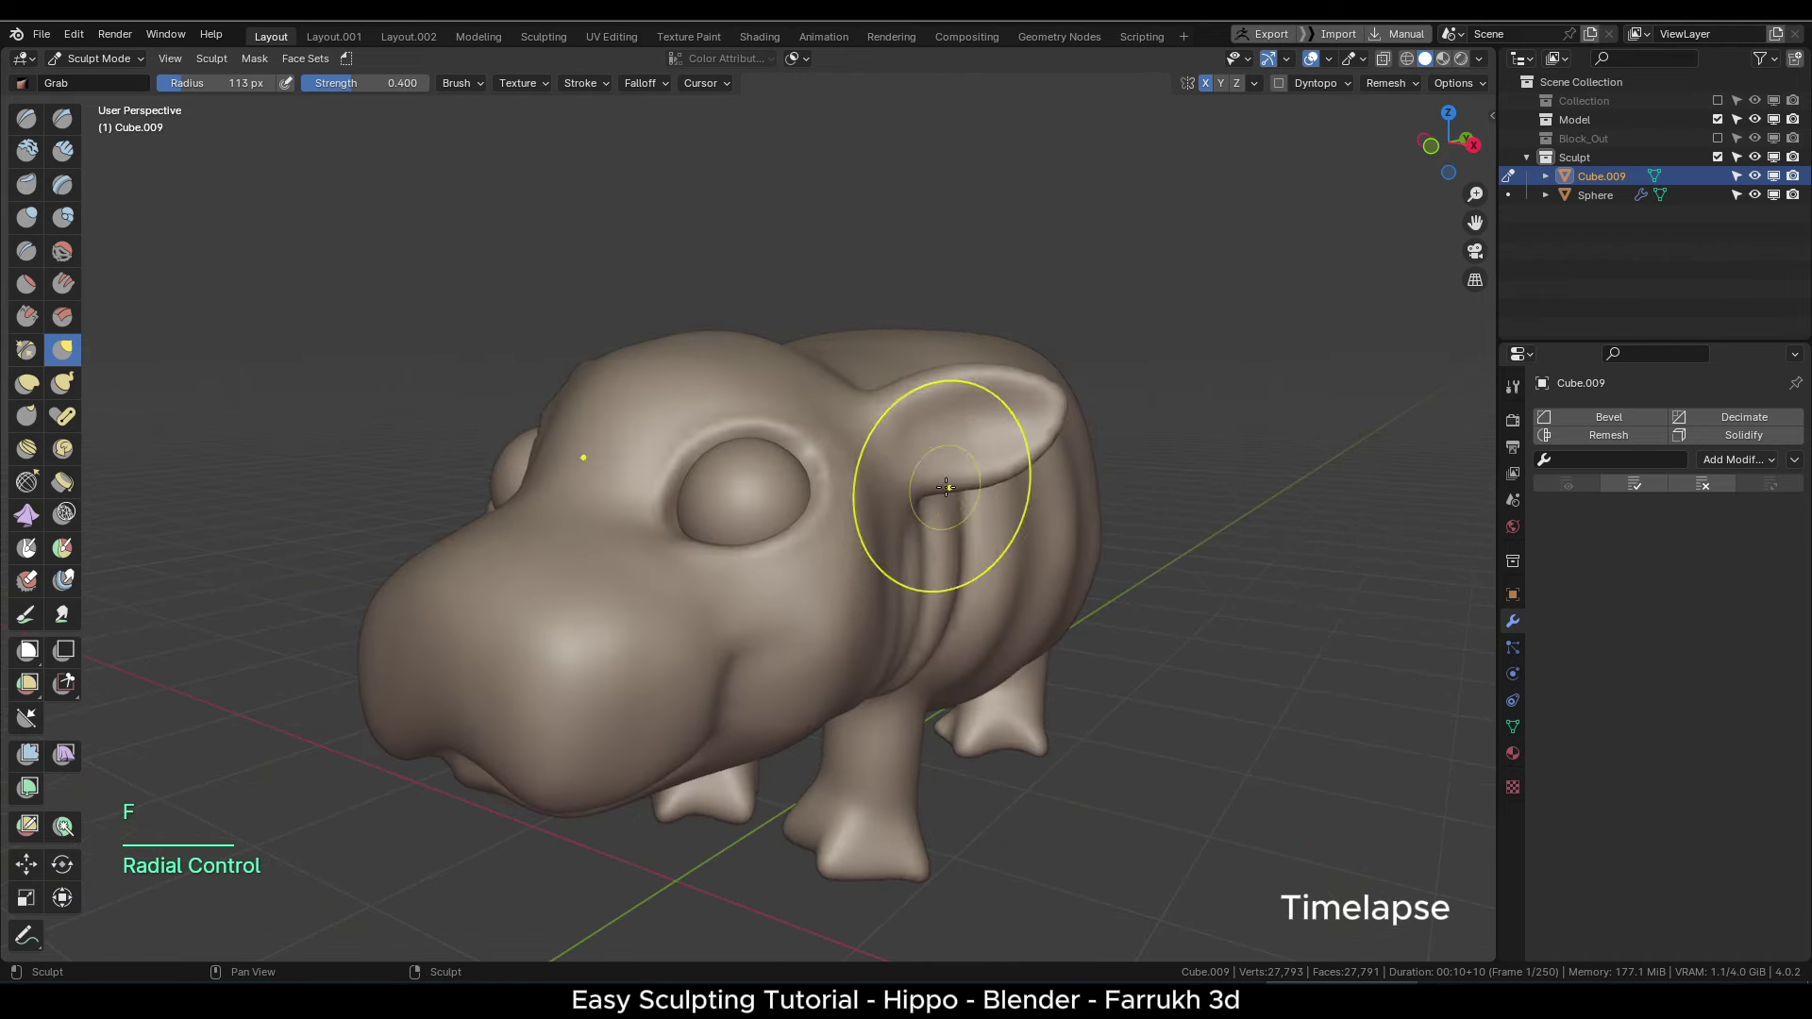
- Reshape the ear and check the whole hippo from the side, setting the Grab brush to 107 px
key("f")
left_click(1027, 429)
left_click_drag(1027, 428, 994, 477)
scroll(994, 477, "down", 4)
middle_click_drag(994, 478, 692, 501)
scroll(721, 539, "up", 2)
key("f")
left_click(752, 554)
scroll(698, 543, "up", 1)
scroll(663, 529, "up", 1)
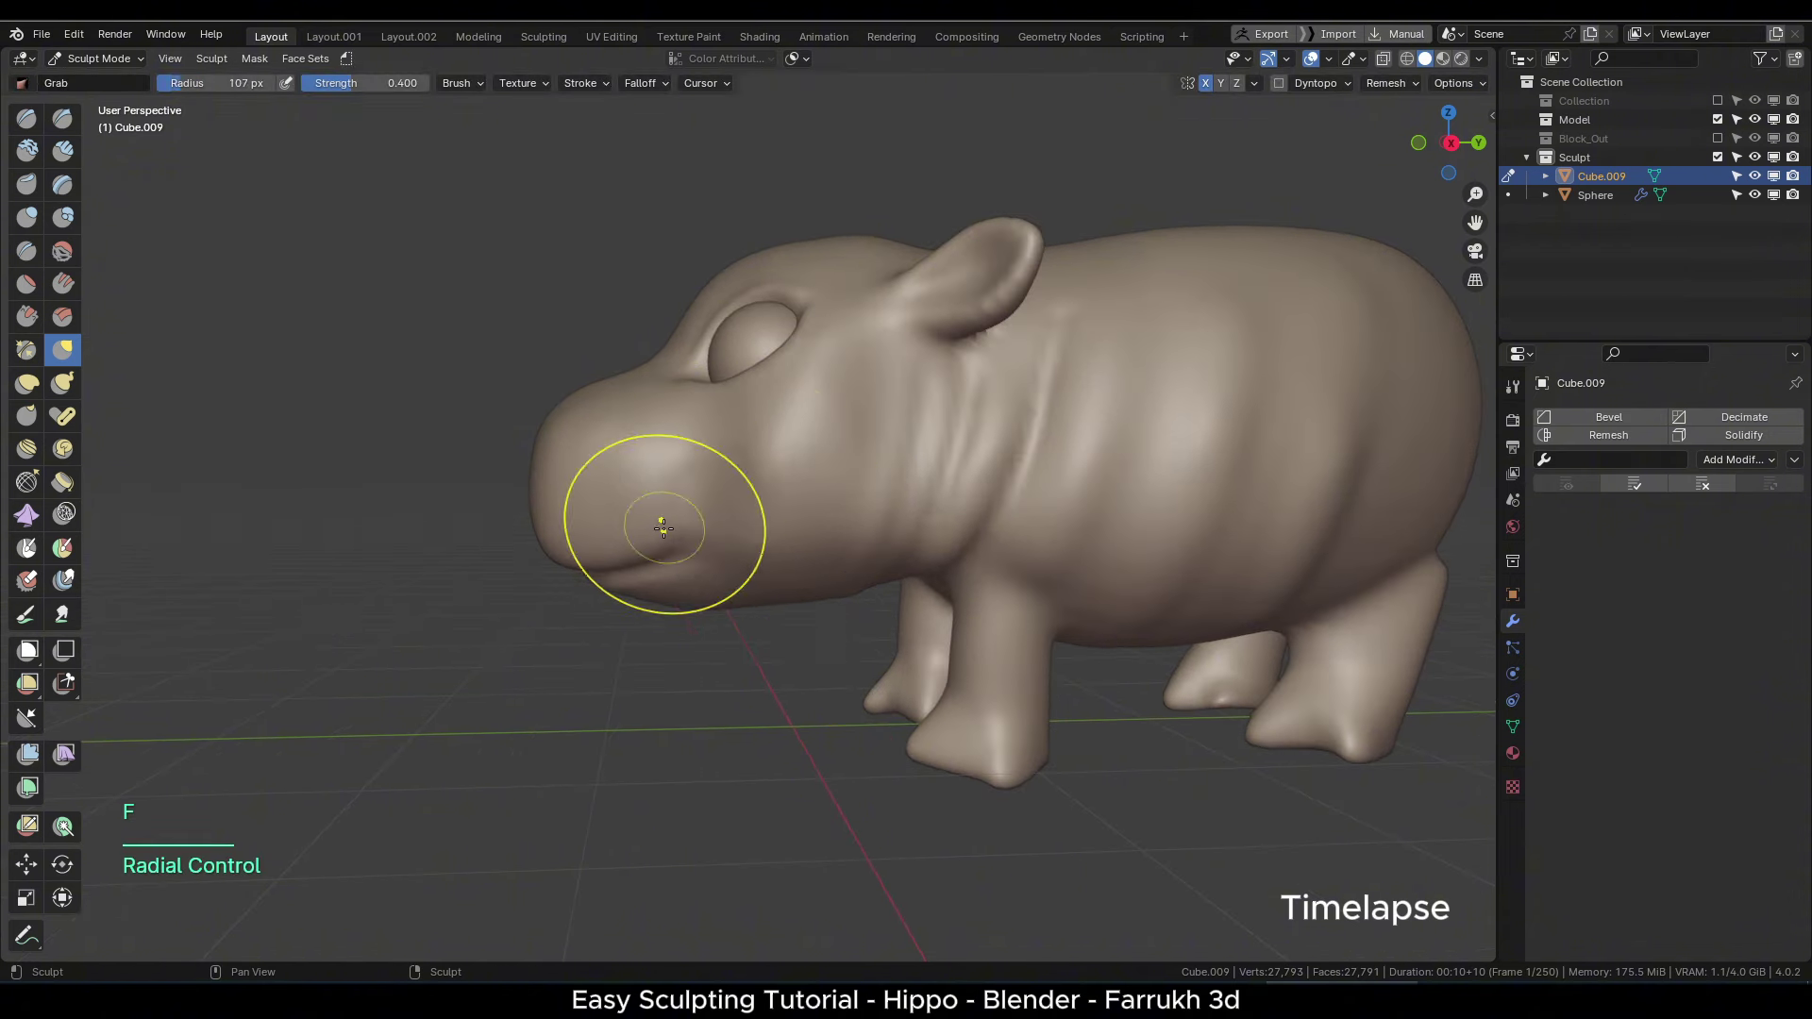
- Carve the mouth corner crease with a 42 px Draw Sharp brush and soften it using an 86 px Grab brush
left_click(59, 120)
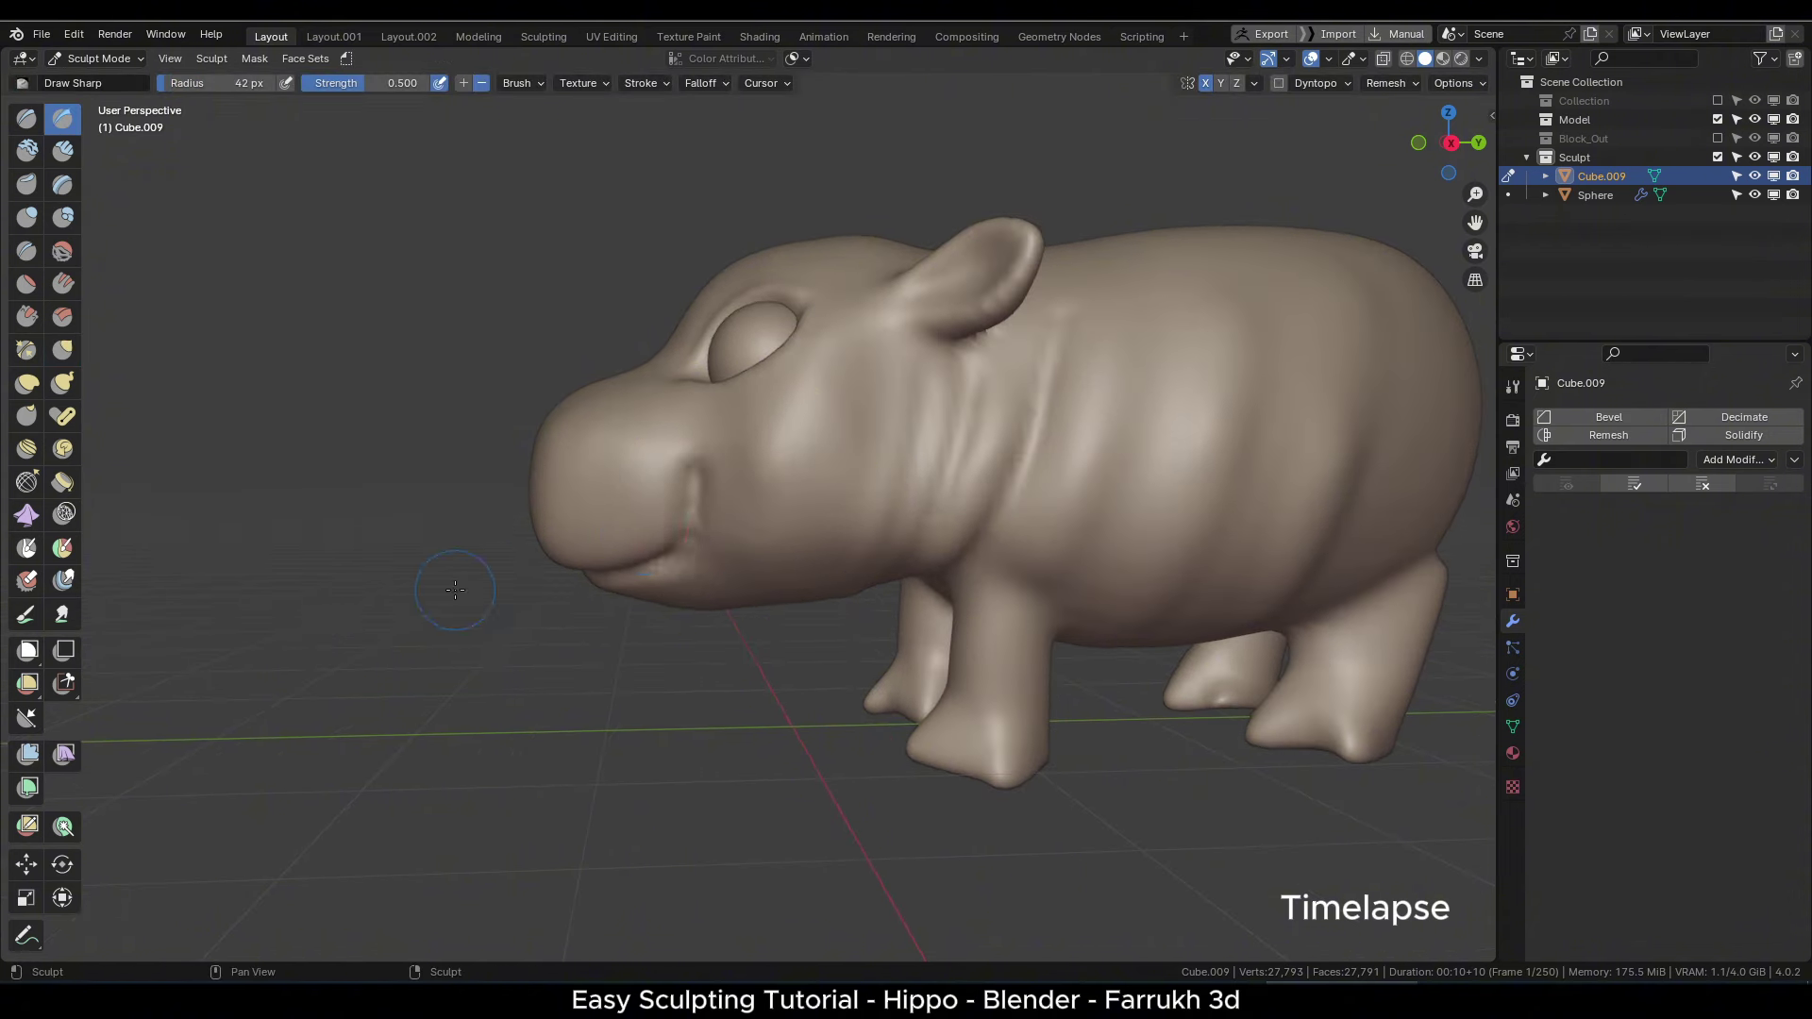
key("g")
key("f")
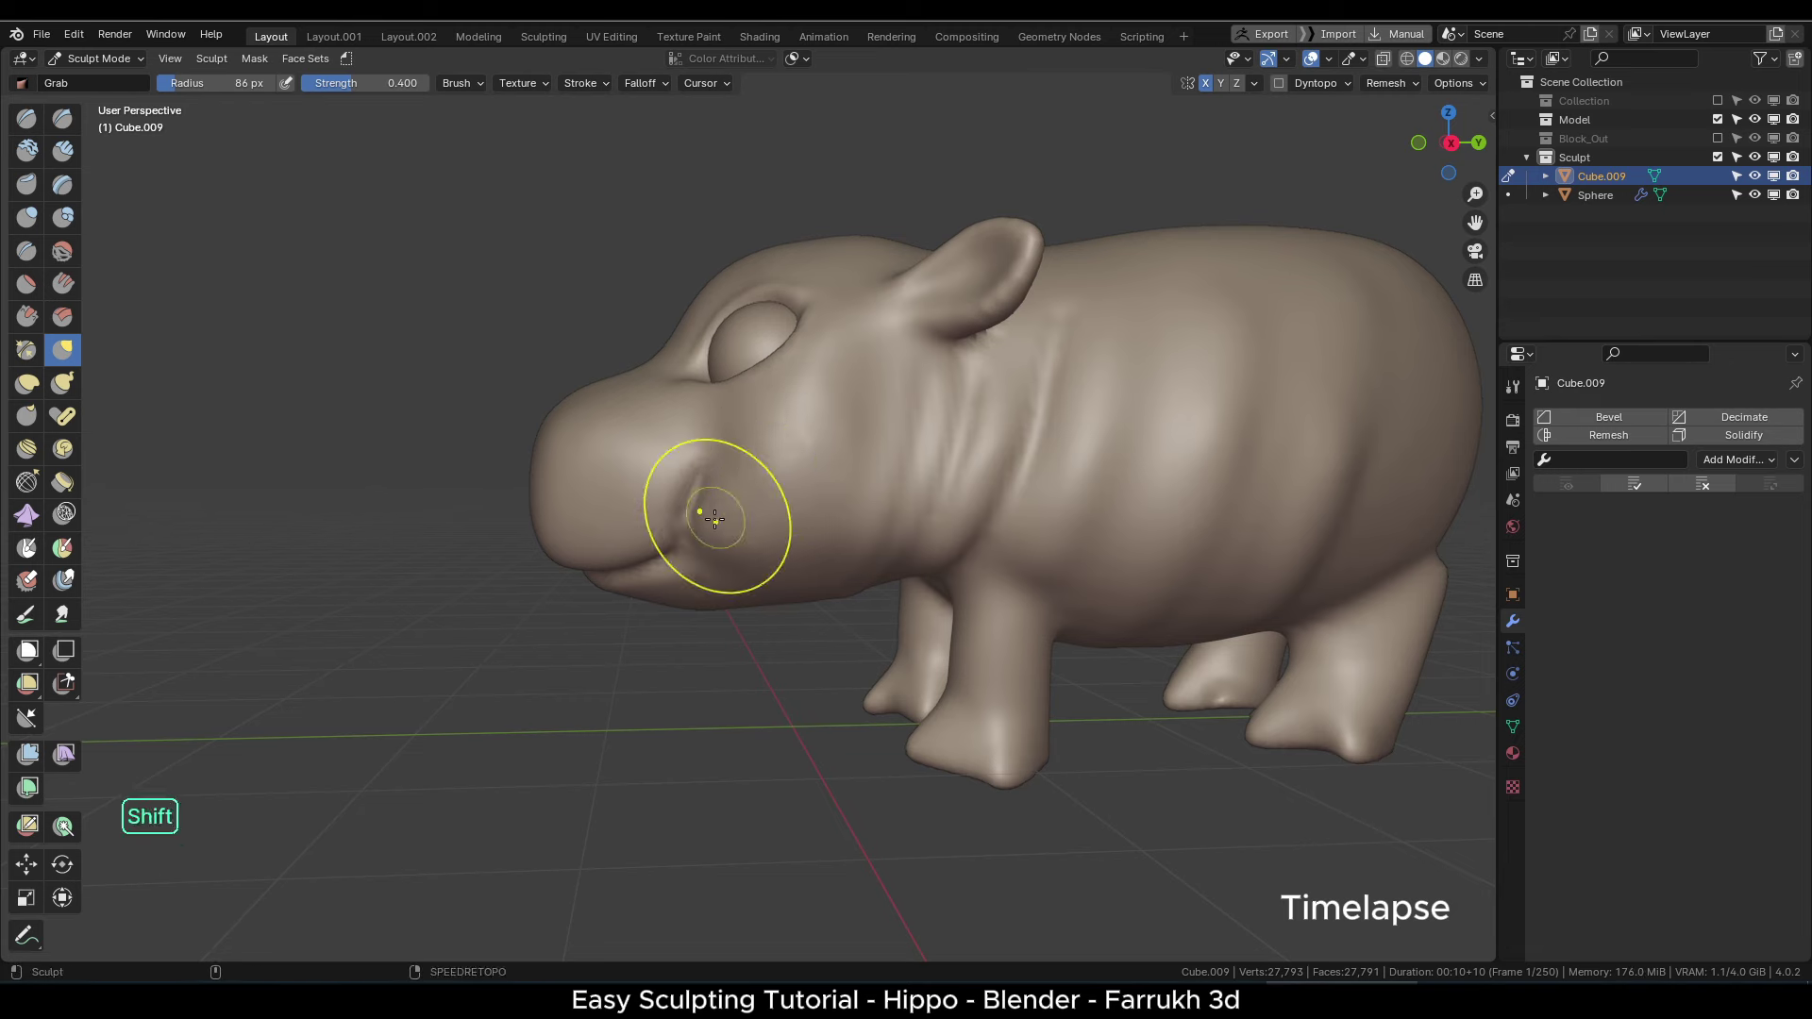
scroll(714, 519, "down", 3)
- Push the head back toward the body in right orthographic view with a 351 px Grab brush
mouse_move(682, 434)
left_mouse_down("alt")
mouse_move(779, 444)
mouse_move(741, 442)
mouse_move(590, 623)
left_mouse_up("alt")
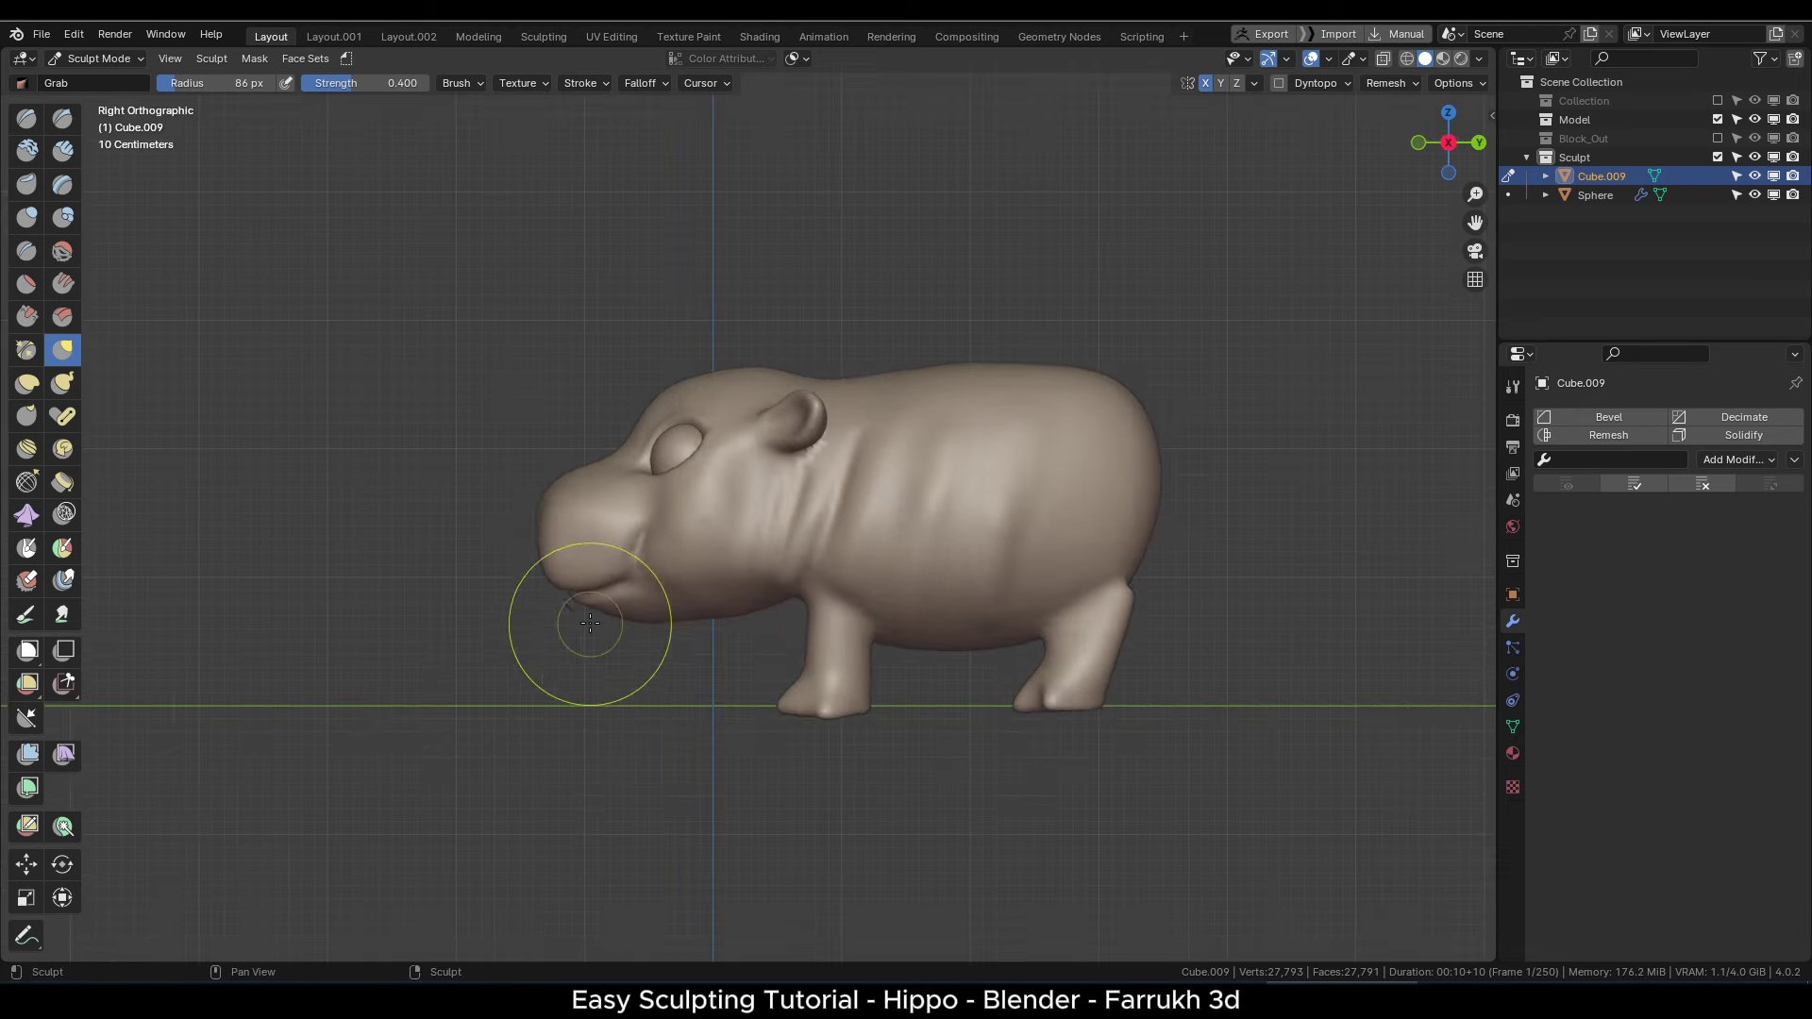
key("f")
left_click(710, 616)
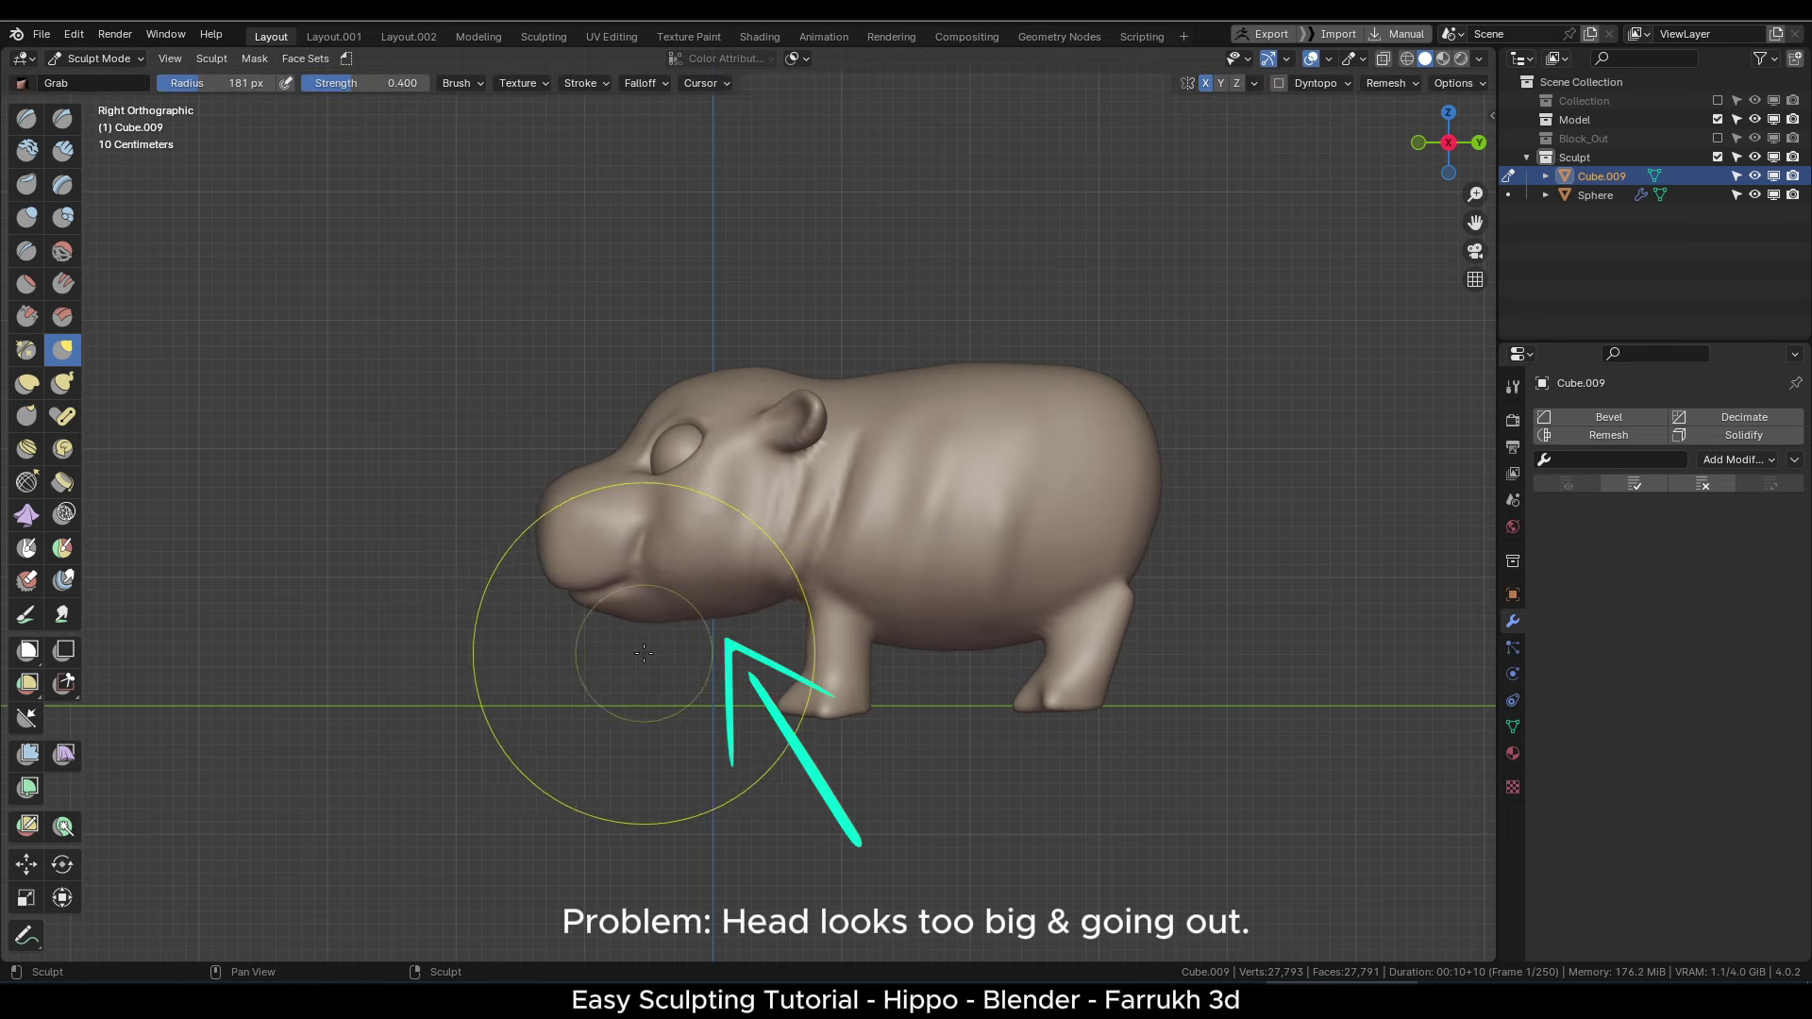
mouse_move(643, 653)
left_mouse_down("alt")
mouse_move(699, 641)
mouse_move(567, 644)
left_mouse_up("alt")
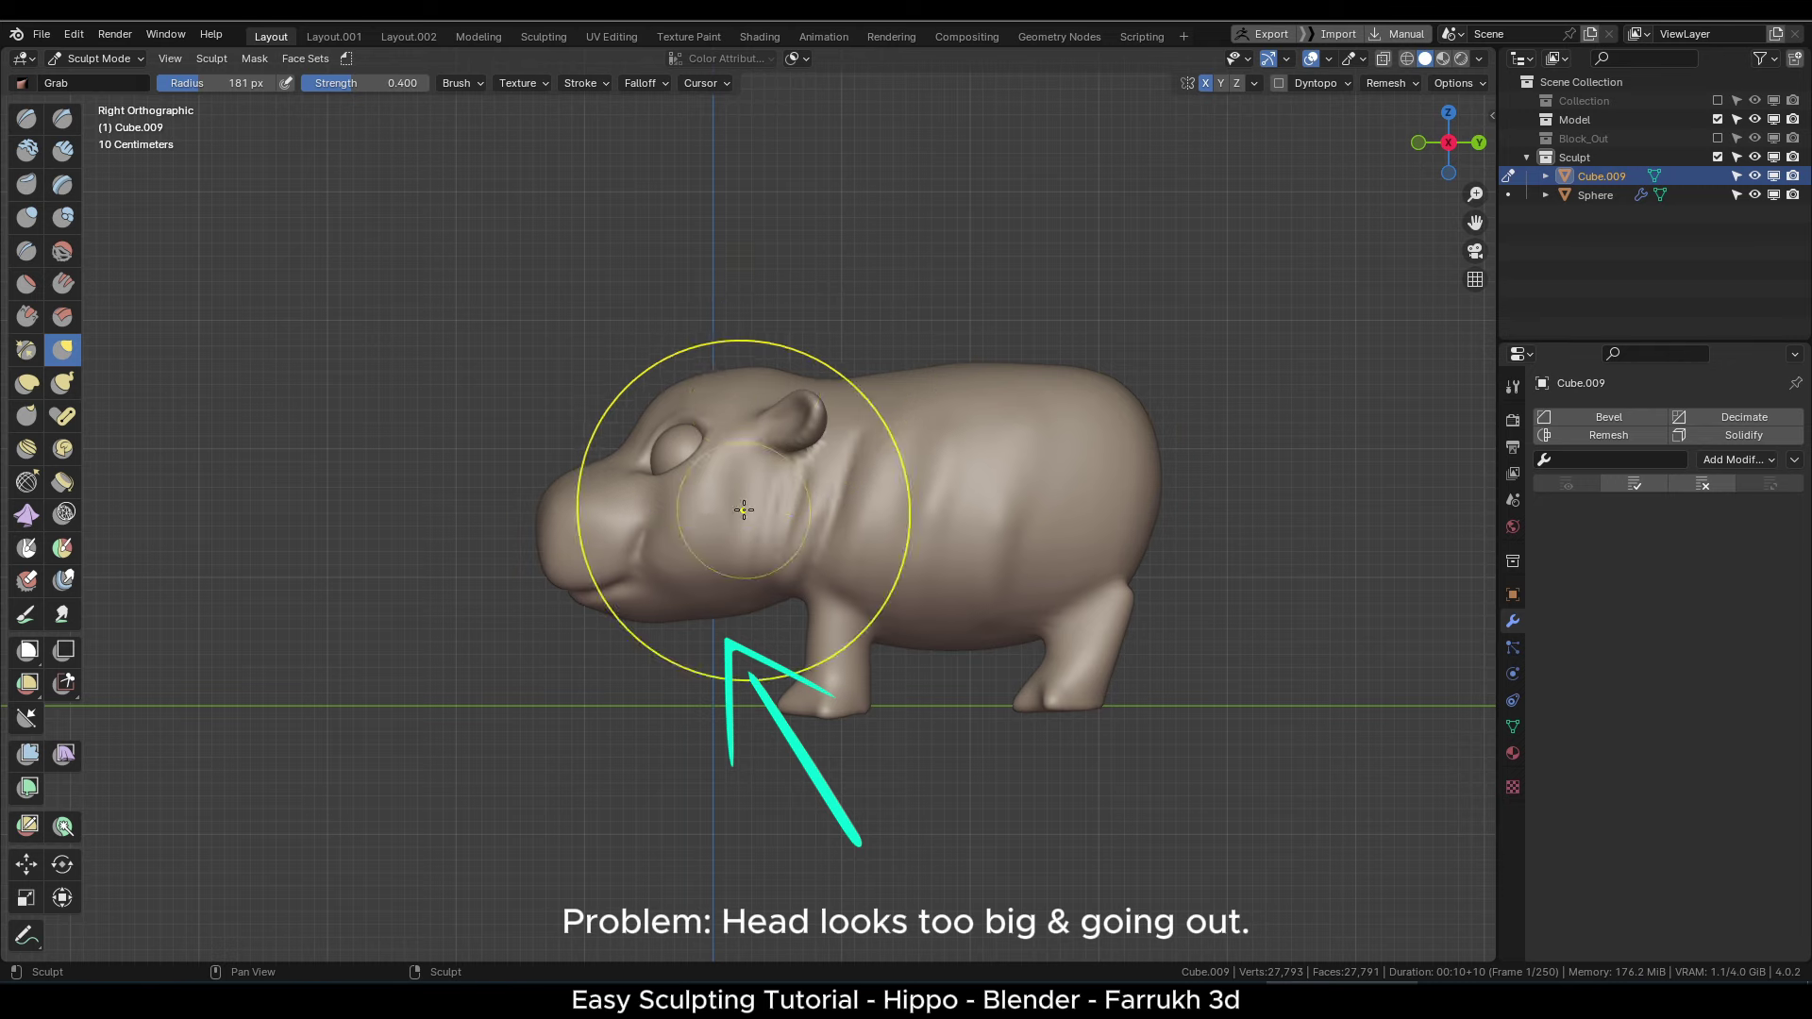
key("f")
left_click(707, 516)
key("f")
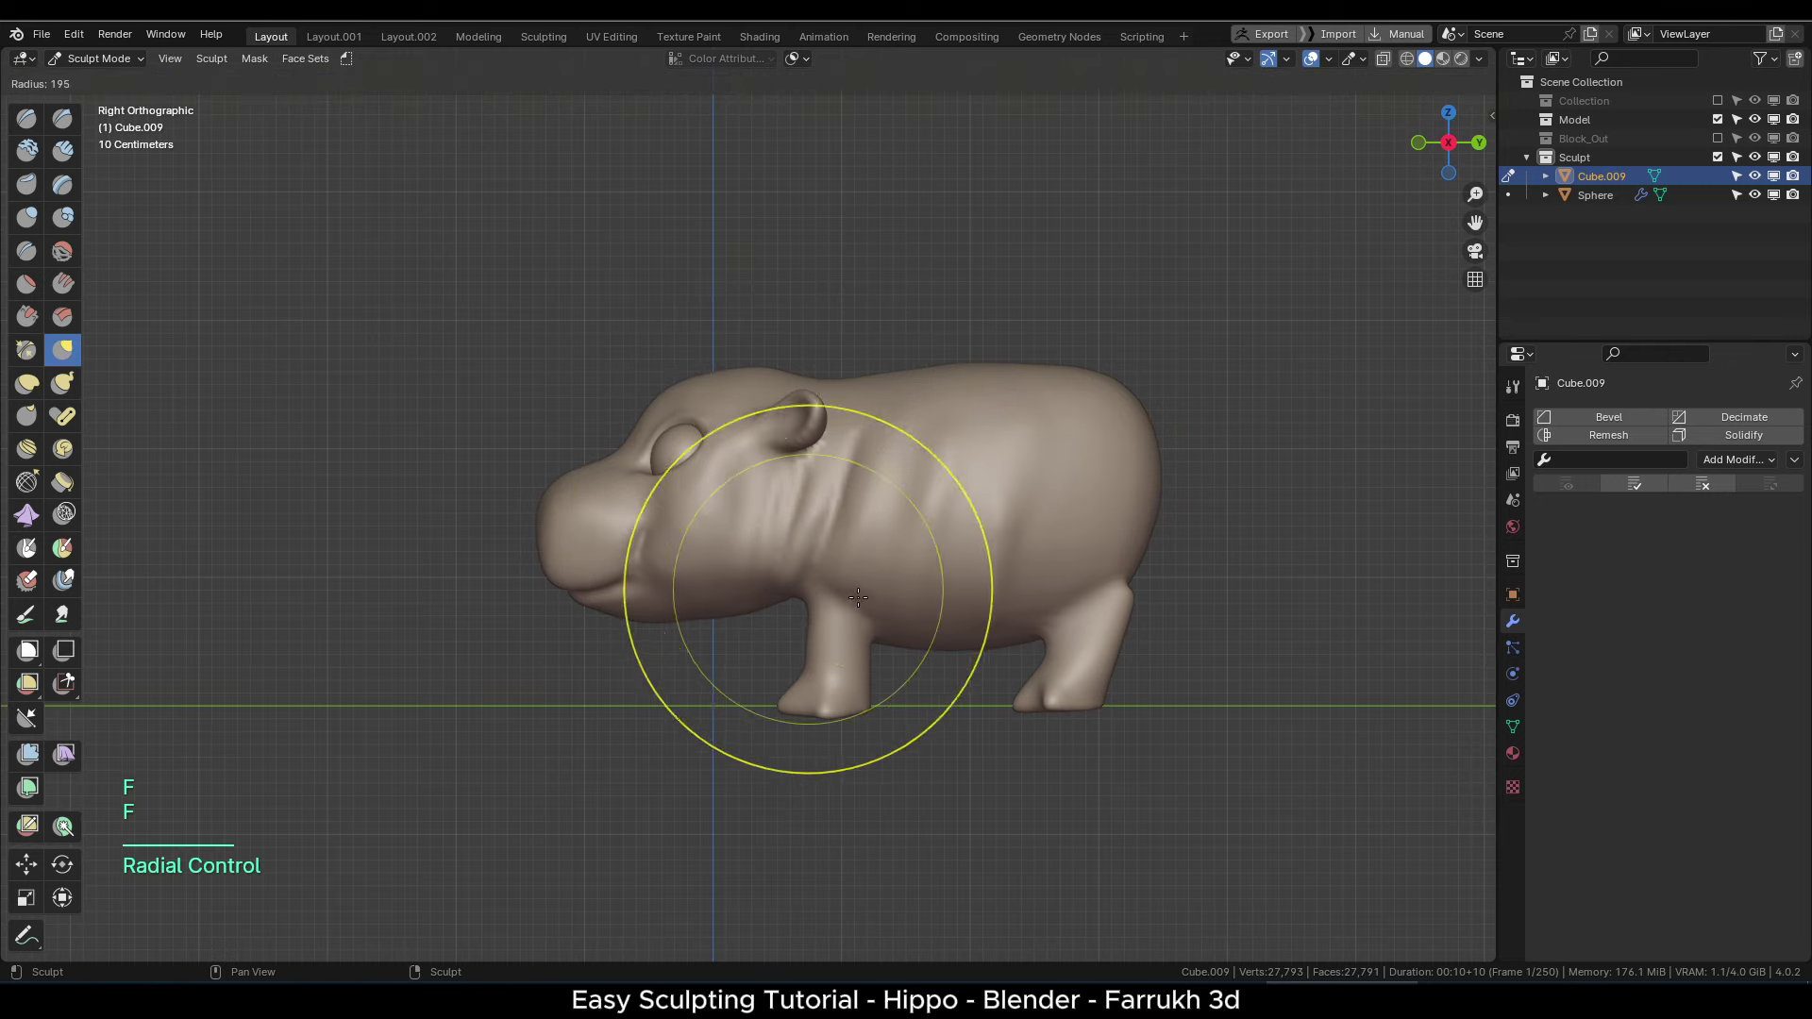
left_click(874, 591)
key("f")
left_click(858, 607)
key("f")
left_click(947, 616)
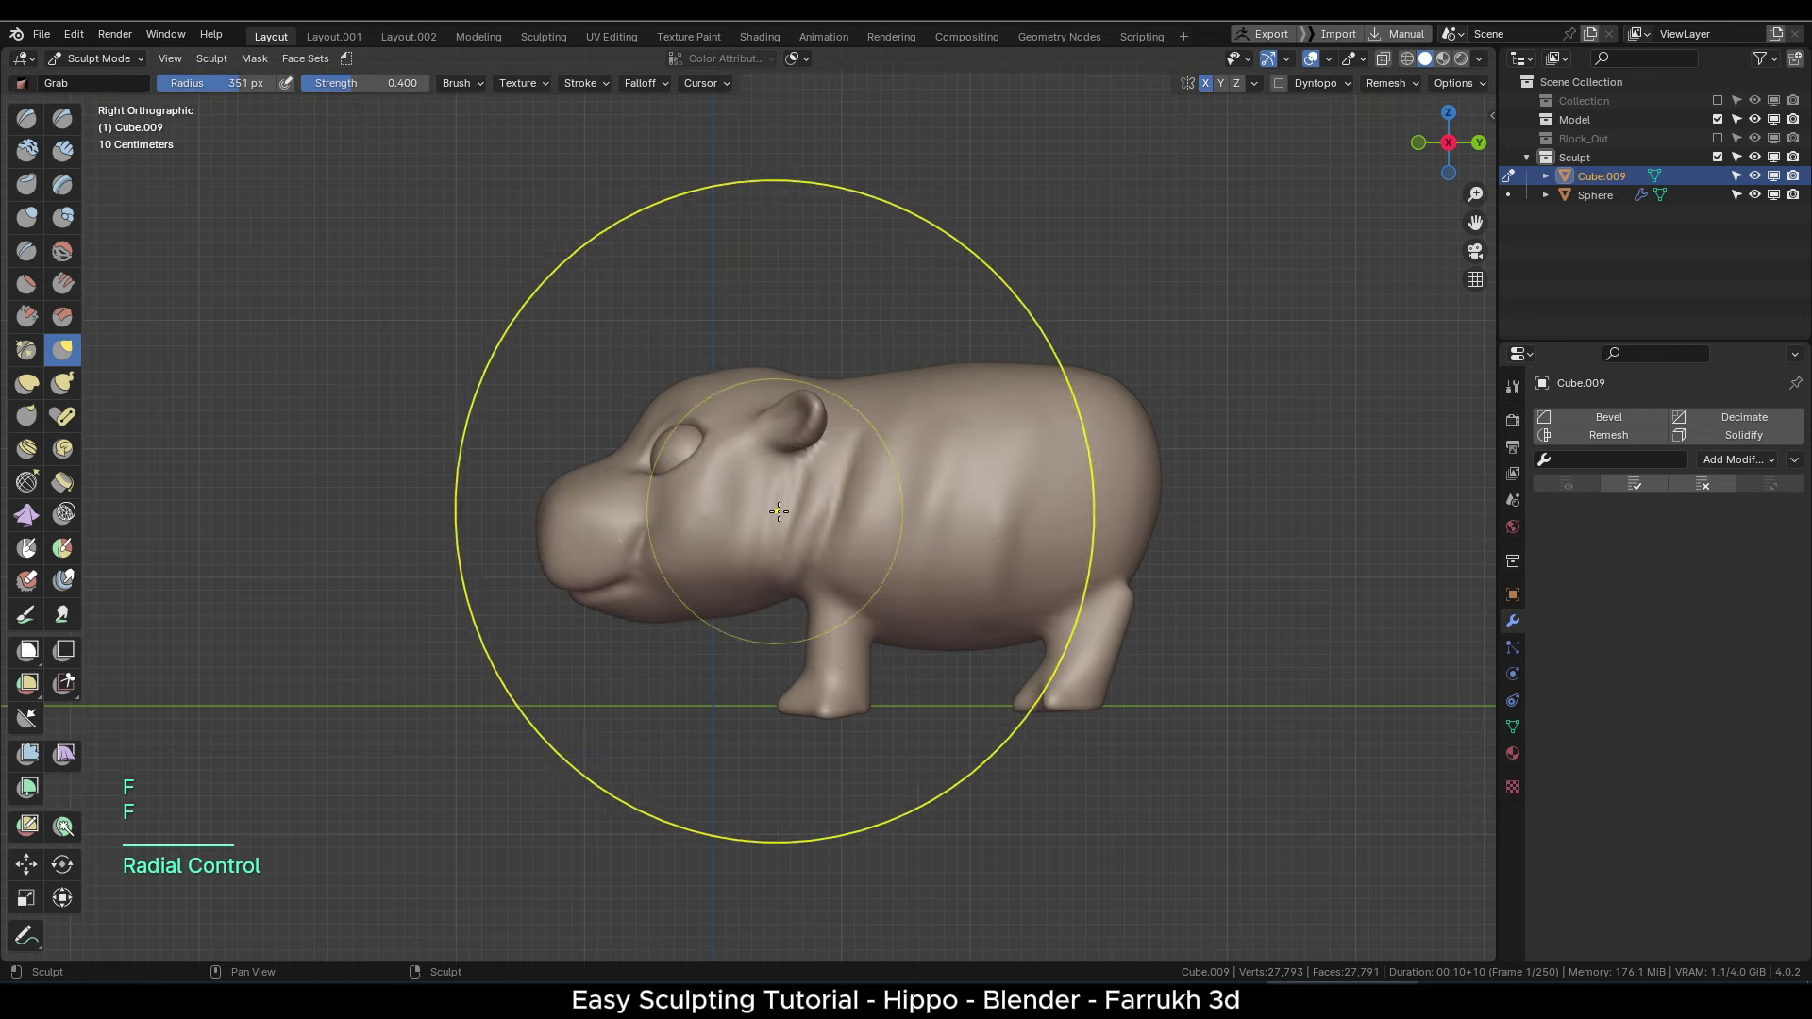
mouse_move(547, 535)
left_mouse_down()
mouse_move(616, 523)
mouse_move(641, 580)
mouse_move(630, 568)
left_mouse_up()
key("f")
left_click(956, 578)
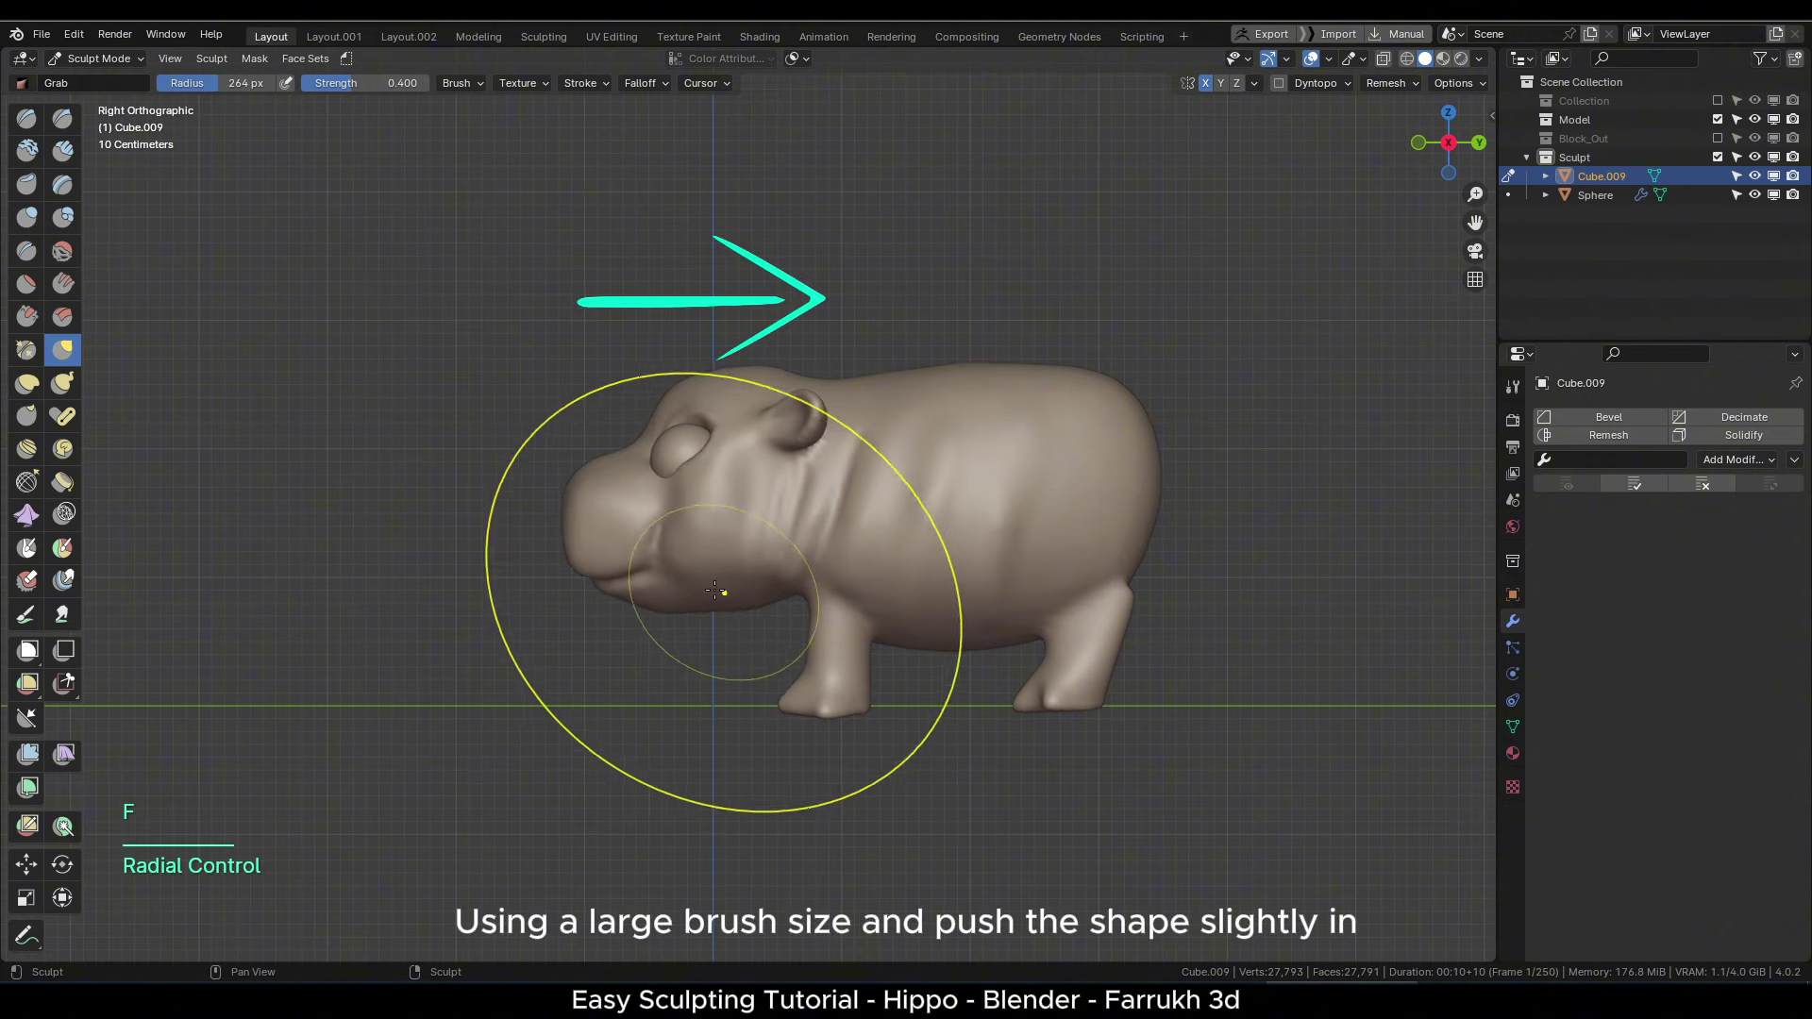
- Shift the front leg forward with a 185 px Grab brush and smooth the underside of the jaw
key("f")
left_click(770, 587)
key("f")
left_click(829, 598)
left_click_drag(828, 598, 802, 614)
left_click_drag(834, 693, 800, 692)
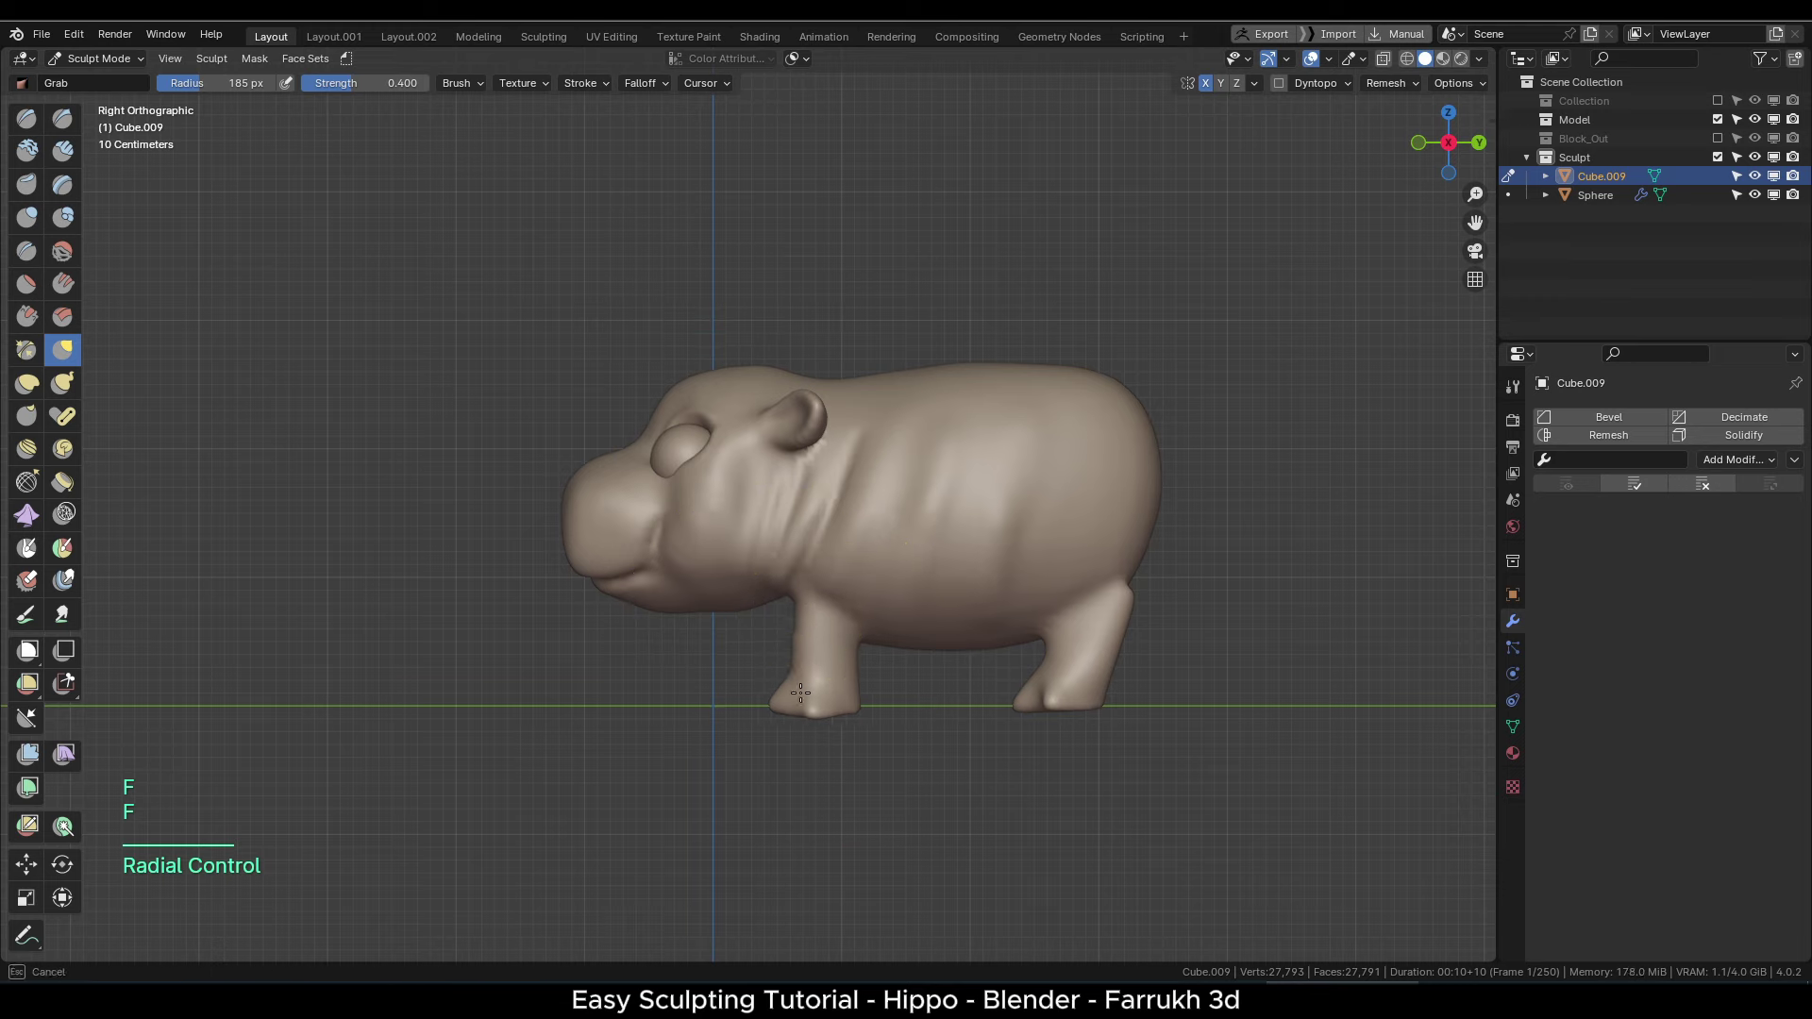
left_click_drag(745, 566, 702, 572, "shift")
- Move the eye sphere back into its socket in Object Mode
left_click_drag(651, 443, 789, 545, "alt")
scroll(788, 545, "up", 3)
key("f")
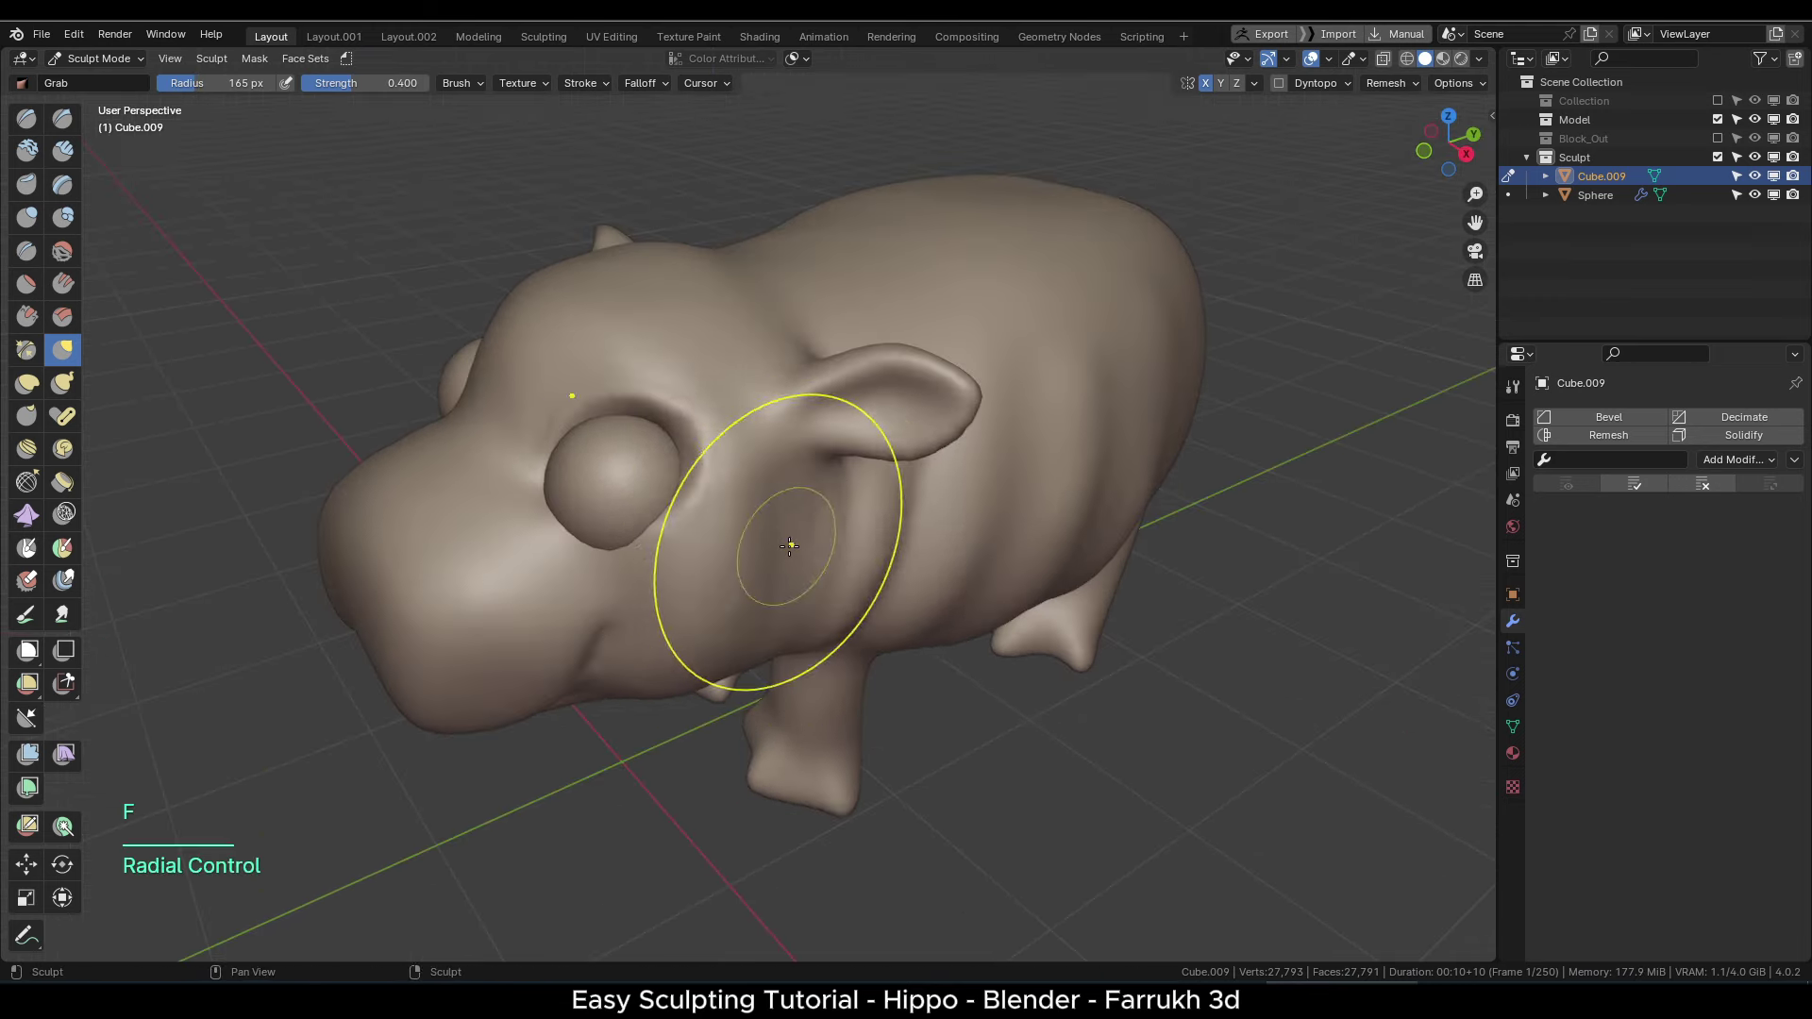
key("Tab")
left_click(626, 480)
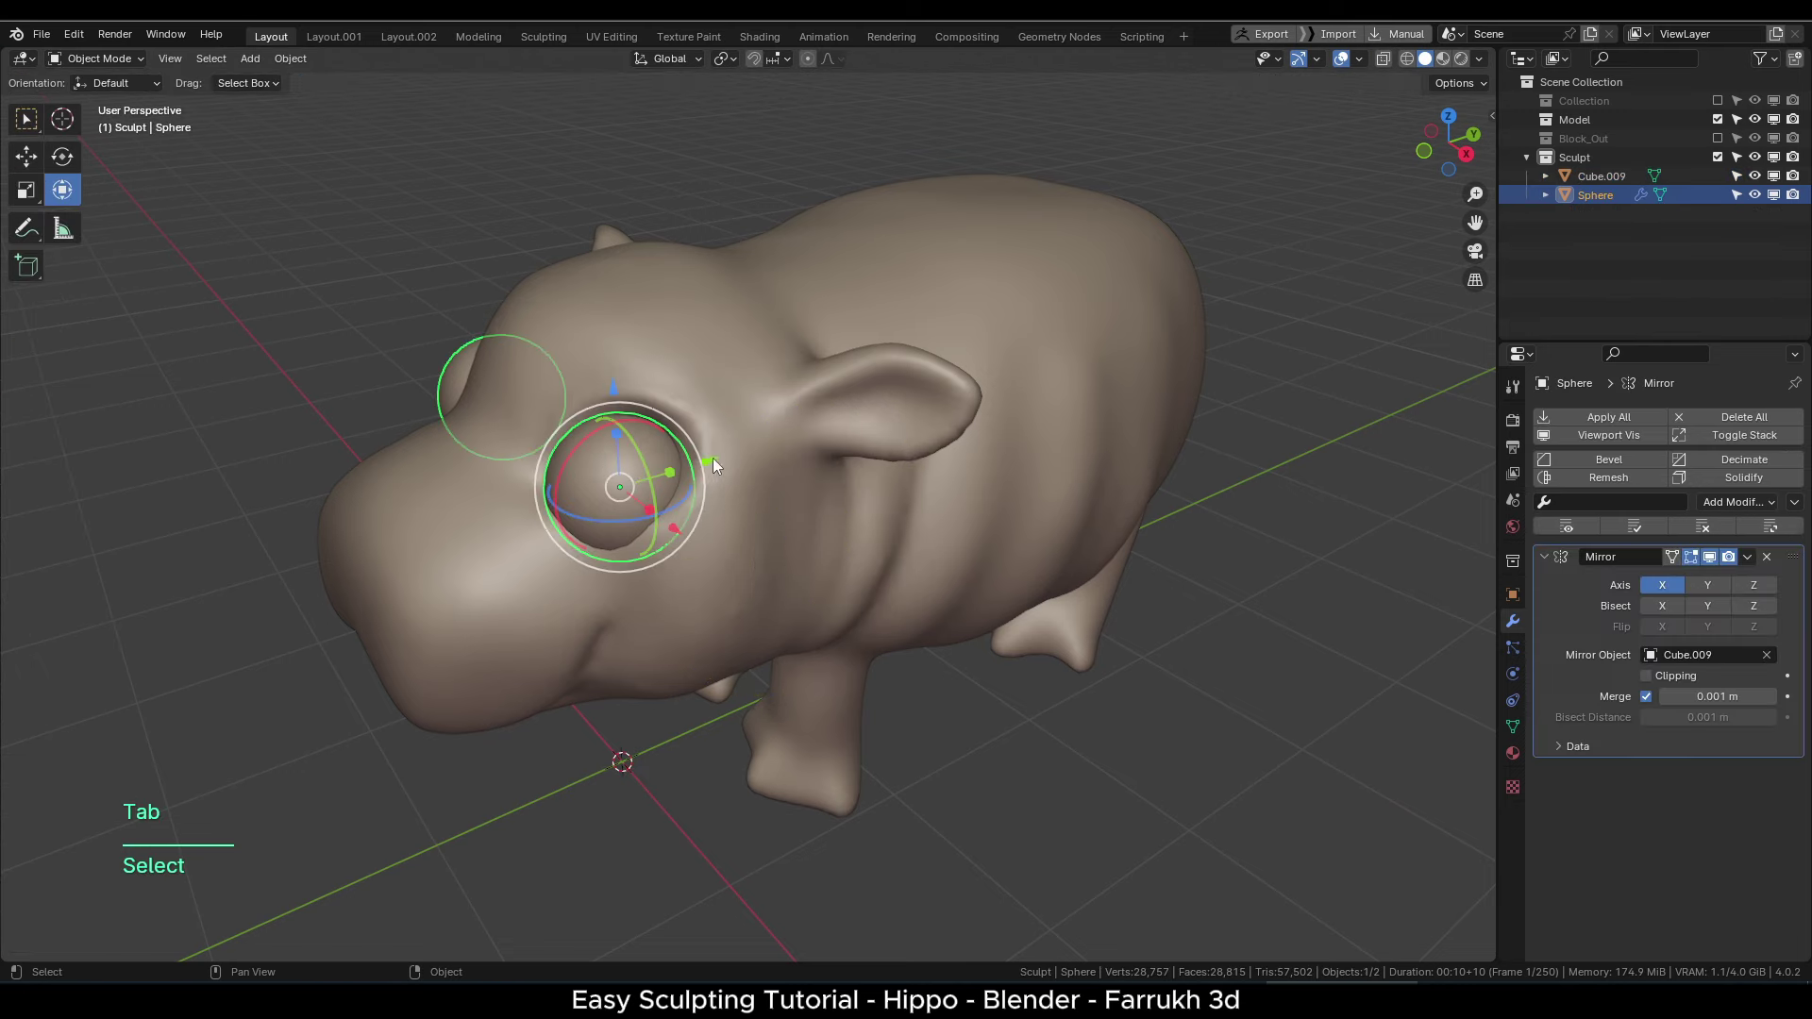
left_click_drag(711, 463, 709, 551, "alt")
- Return the hippo body to Sculpt Mode and smooth the jaw and throat in right orthographic view
left_click(651, 611)
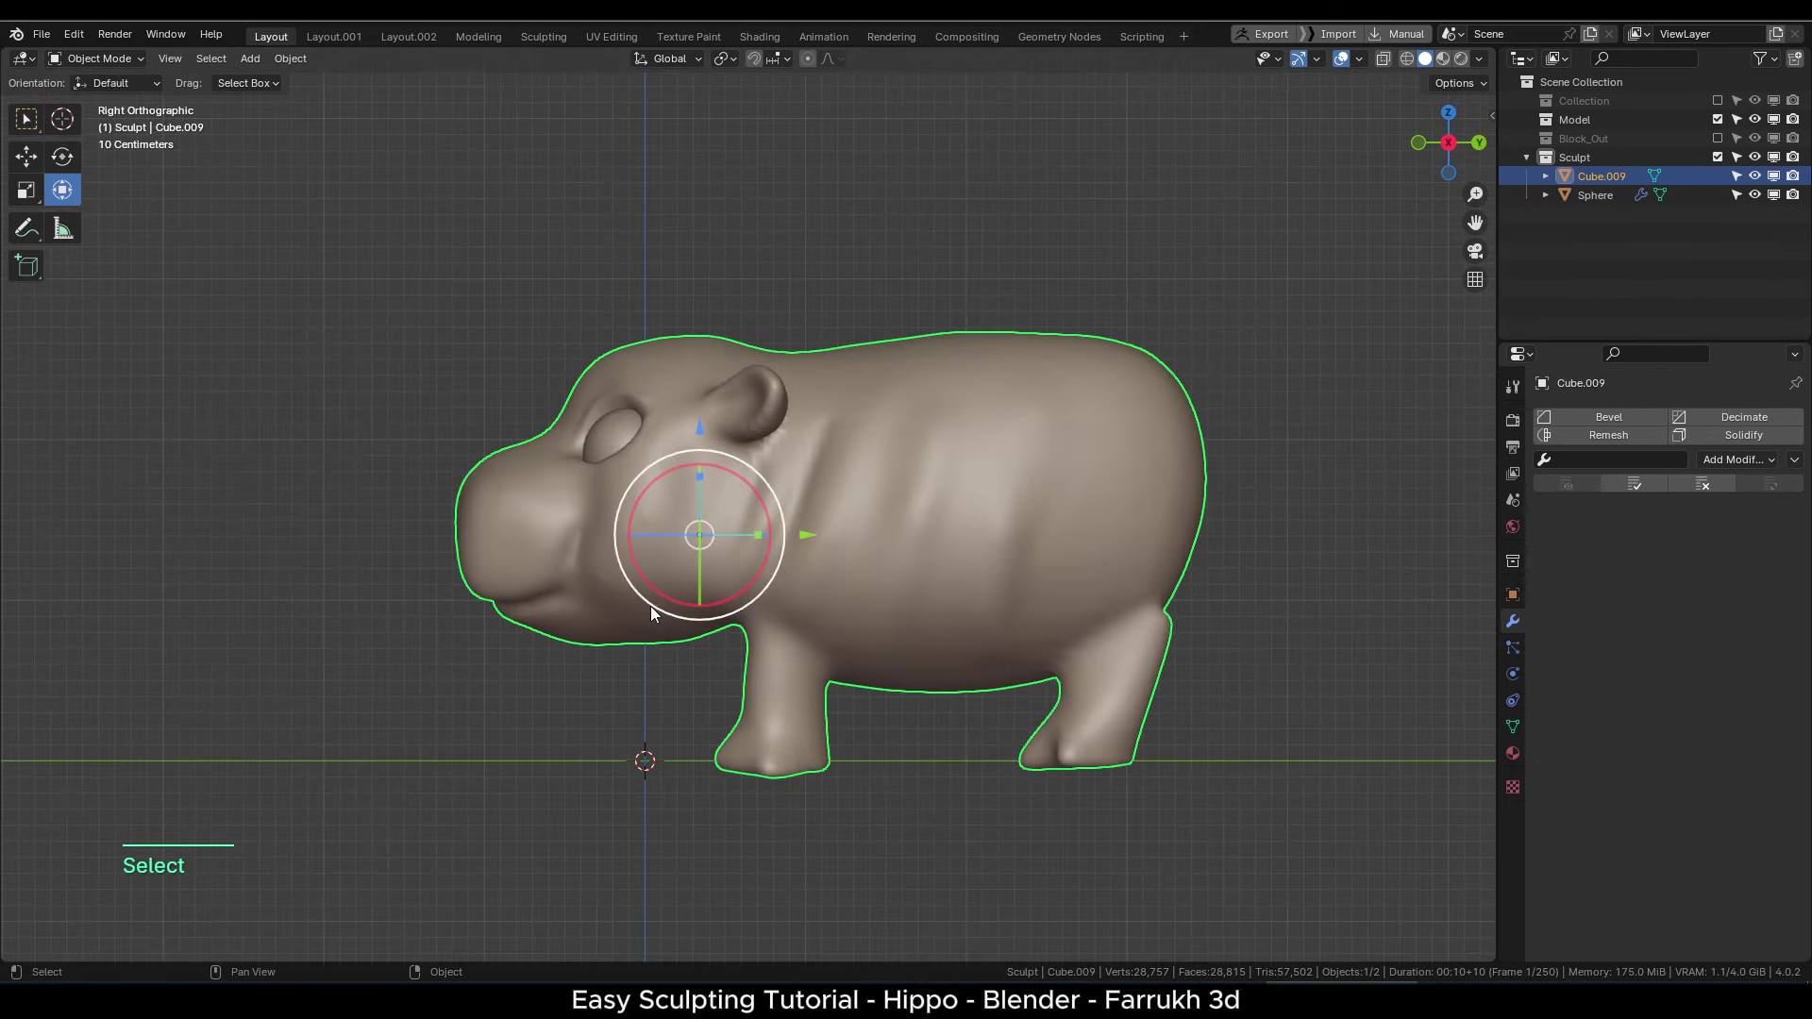
left_click(574, 724)
left_click(609, 610)
scroll(609, 609, "up", 1)
middle_click_drag(624, 602, 675, 545)
key("Tab")
left_click(530, 483)
mouse_move(614, 597)
left_mouse_down("shift")
mouse_move(715, 591)
mouse_move(741, 567)
mouse_move(711, 567)
left_mouse_up("shift")
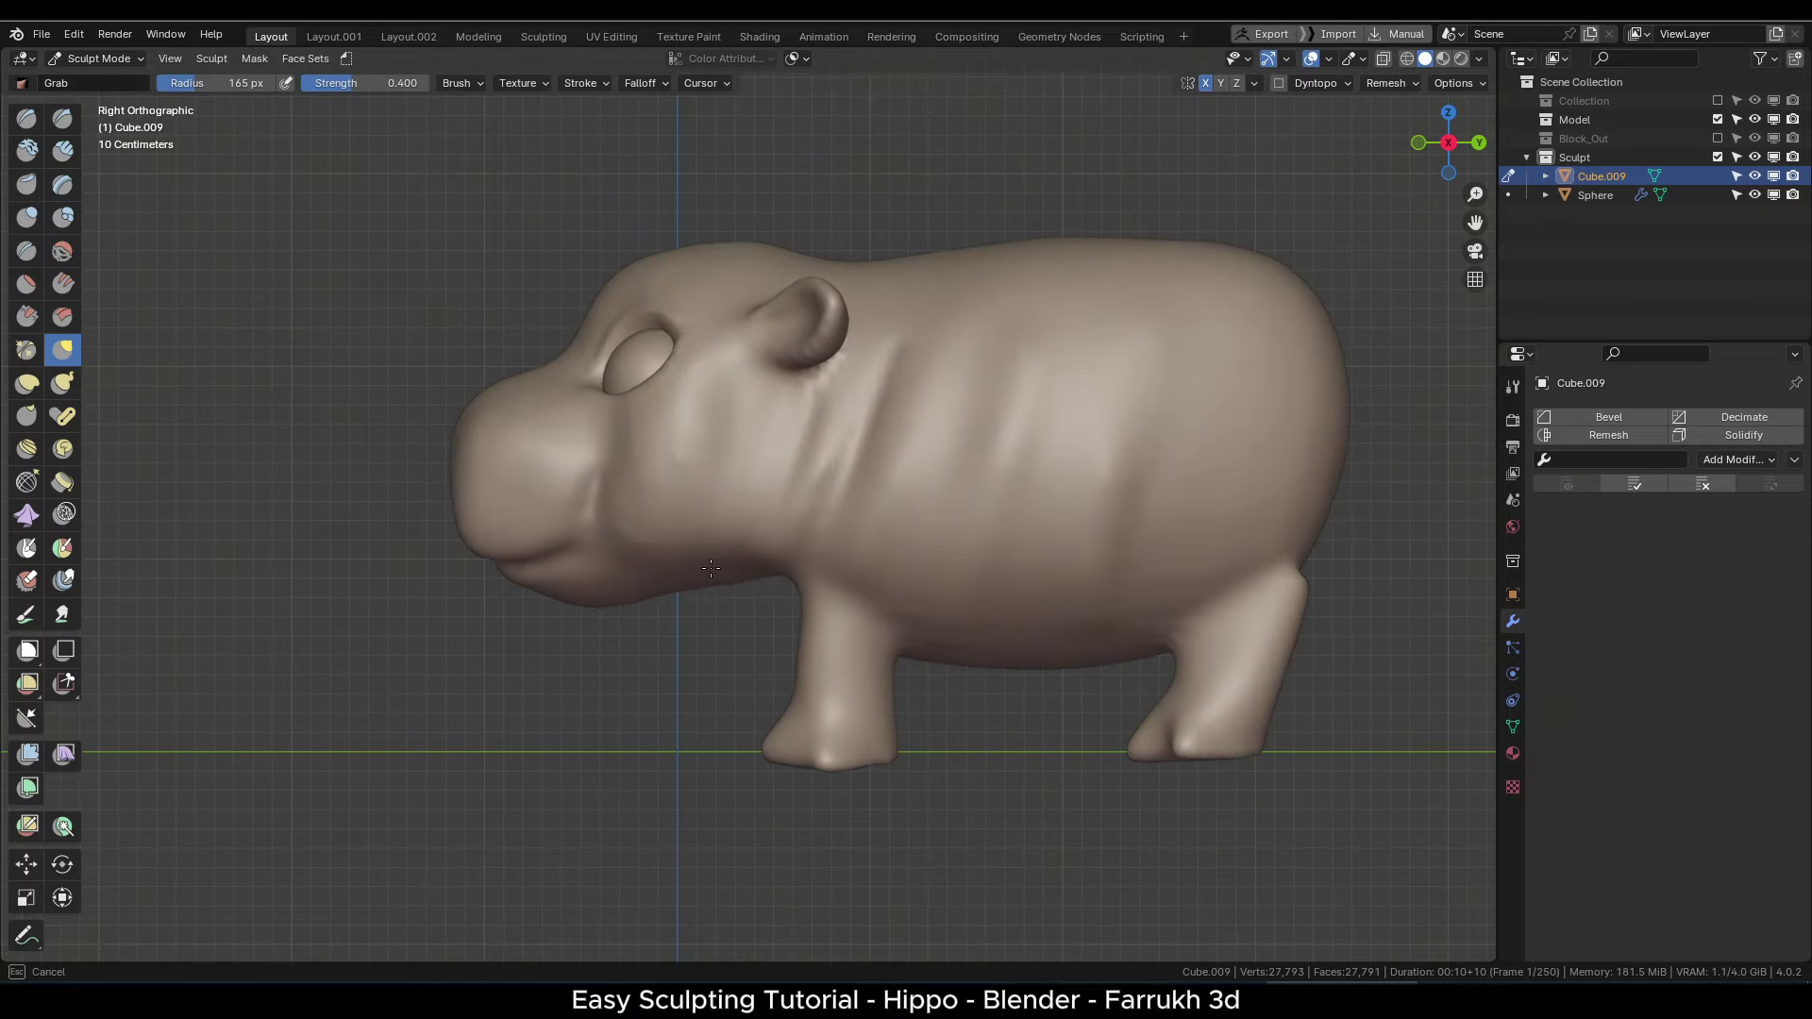
- Raise the chin and pull the muzzle slightly forward with a 208 px Grab brush
key("f")
left_click(581, 601)
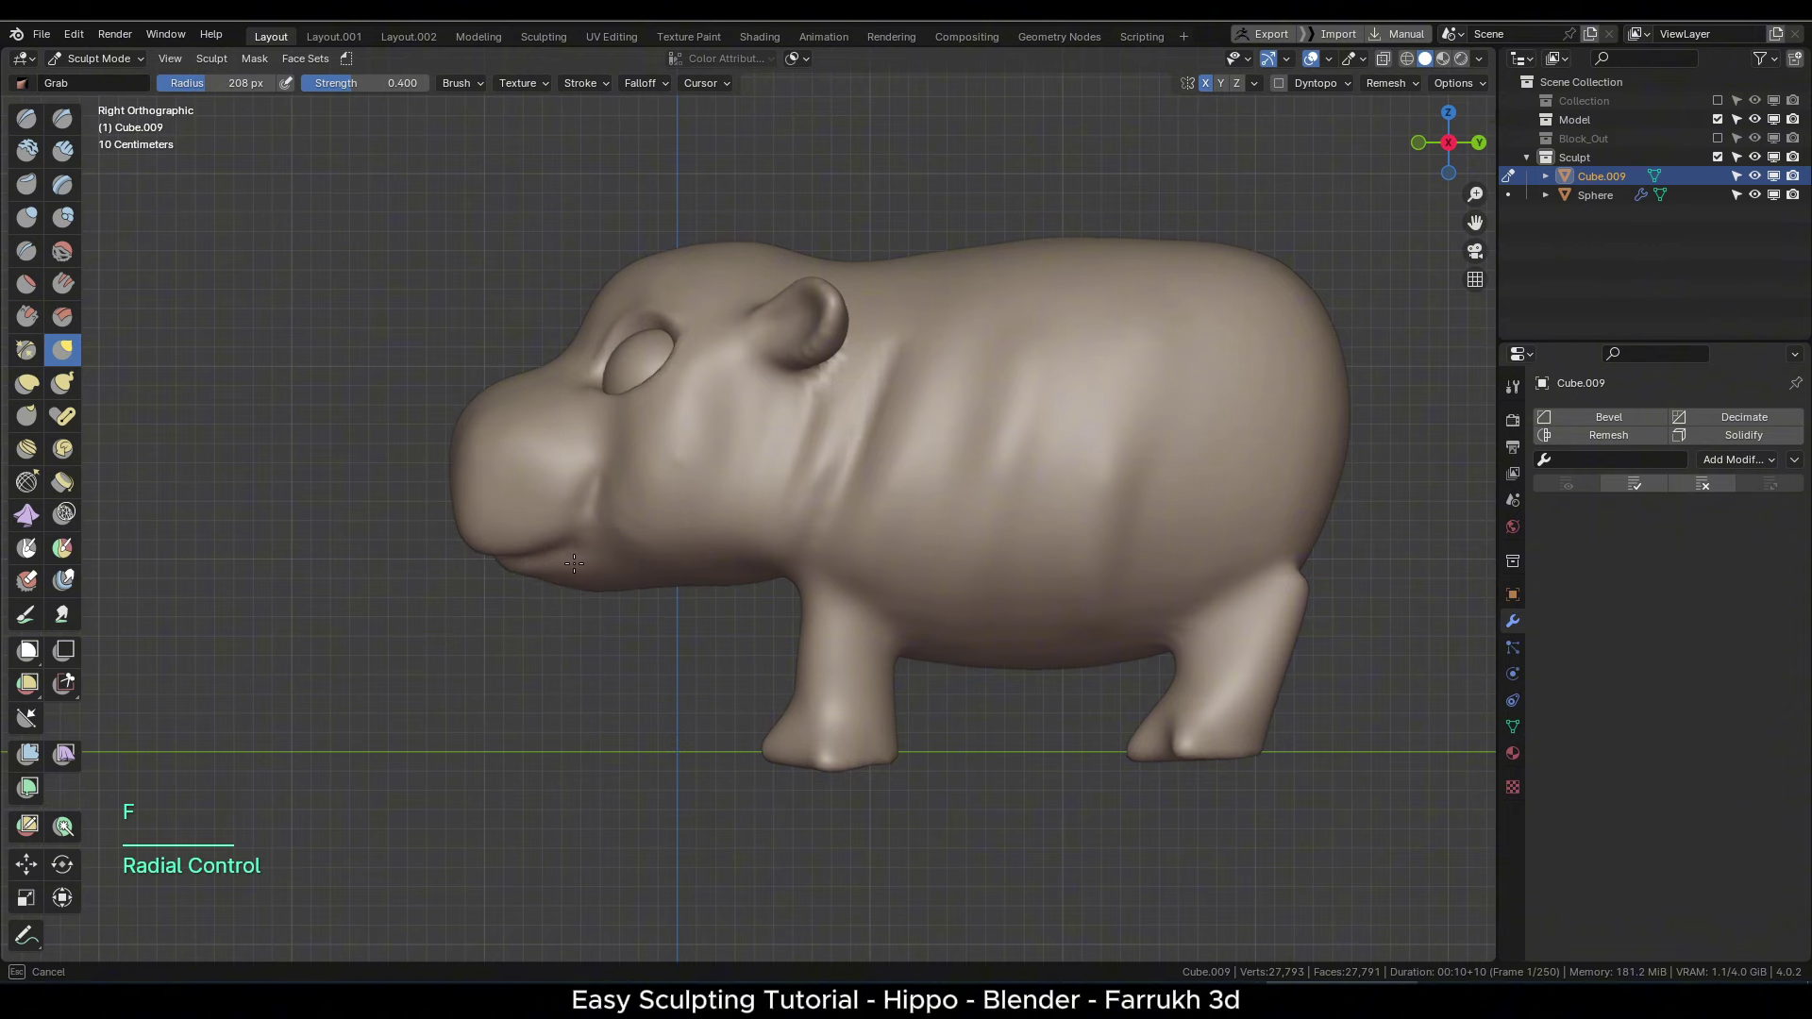
left_click_drag(573, 564, 571, 558)
left_click_drag(465, 484, 418, 486)
left_click_drag(487, 545, 485, 536)
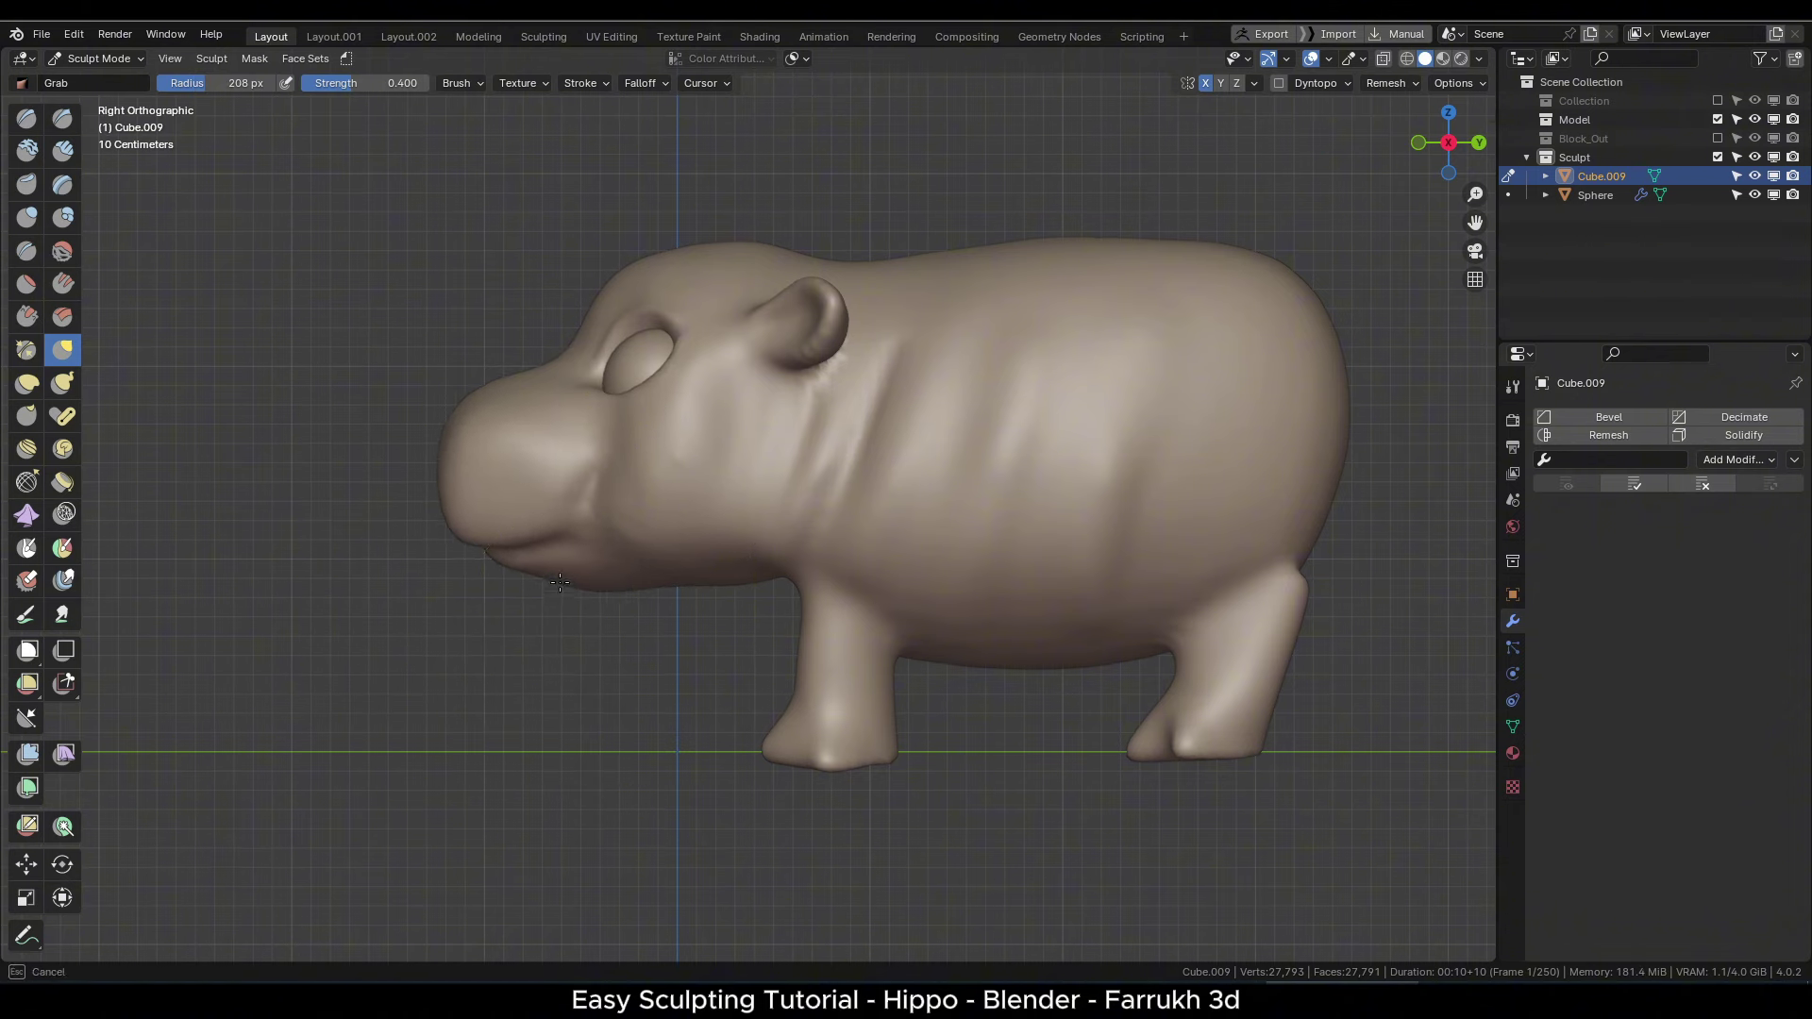
- Fill out the throat in front of the front leg with a 146 px Grab brush and smooth it
key("f")
left_click(728, 628)
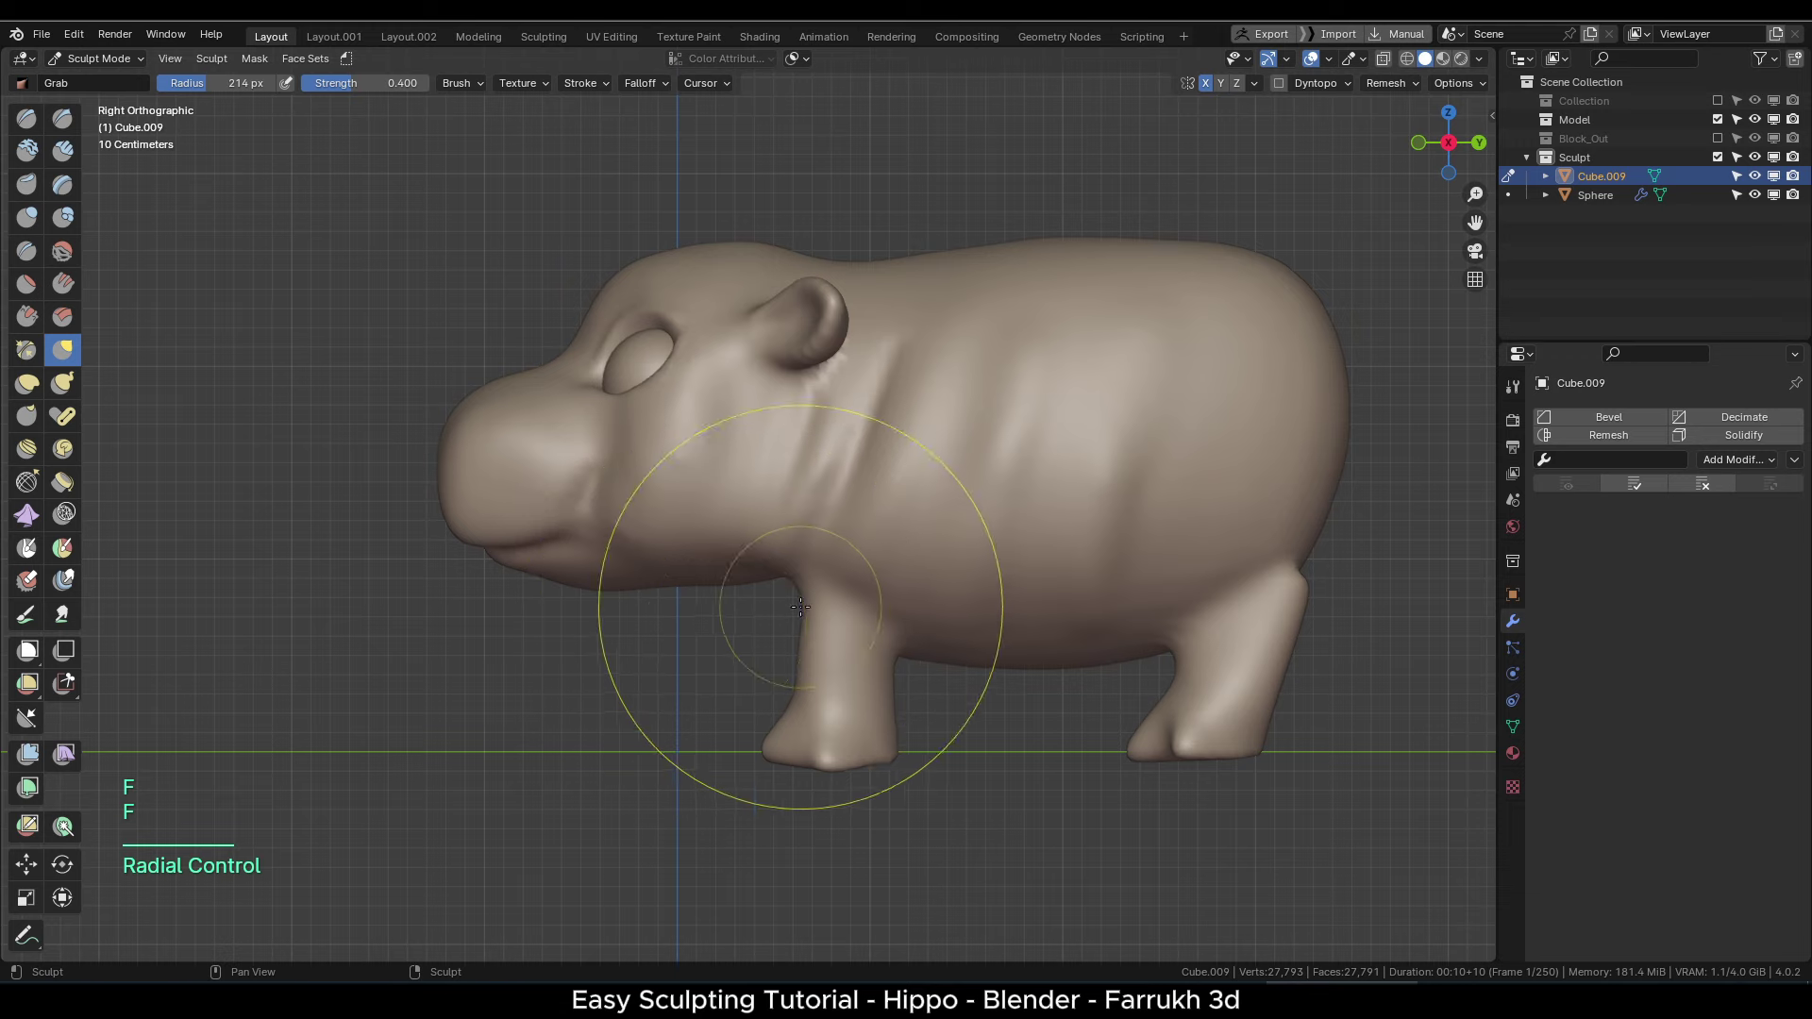
left_click(766, 608)
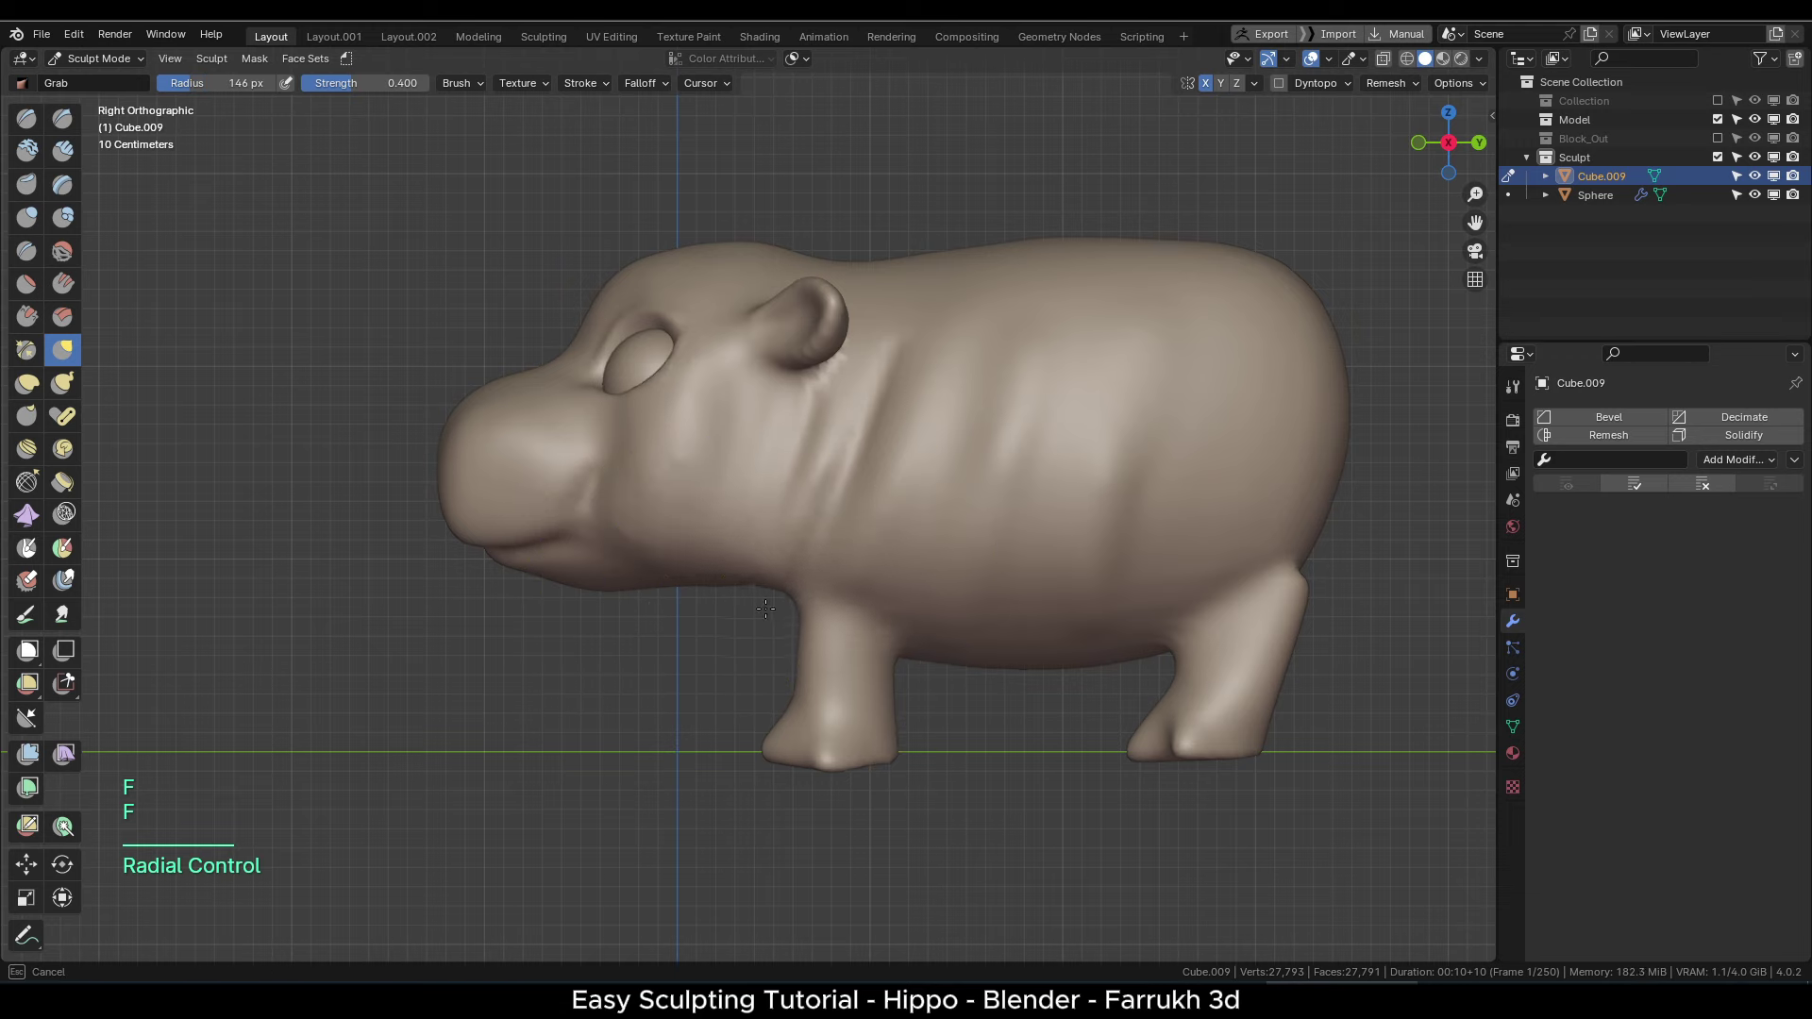
mouse_move(698, 651)
left_mouse_down("alt")
mouse_move(755, 651)
mouse_move(802, 585)
left_mouse_up("alt")
key("f")
left_click(671, 626)
mouse_move(665, 627)
left_mouse_down("shift")
mouse_move(651, 642)
mouse_move(675, 656)
left_mouse_up("shift")
- Shape the chest between the front legs from the front with a 161 px Grab brush
mouse_move(703, 660)
left_mouse_down("alt")
mouse_move(610, 722)
mouse_move(755, 698)
mouse_move(760, 651)
left_mouse_up("alt")
key("f")
left_click(746, 679)
key("f")
key("f")
left_click(838, 670)
left_click_drag(746, 660, 780, 682, "alt")
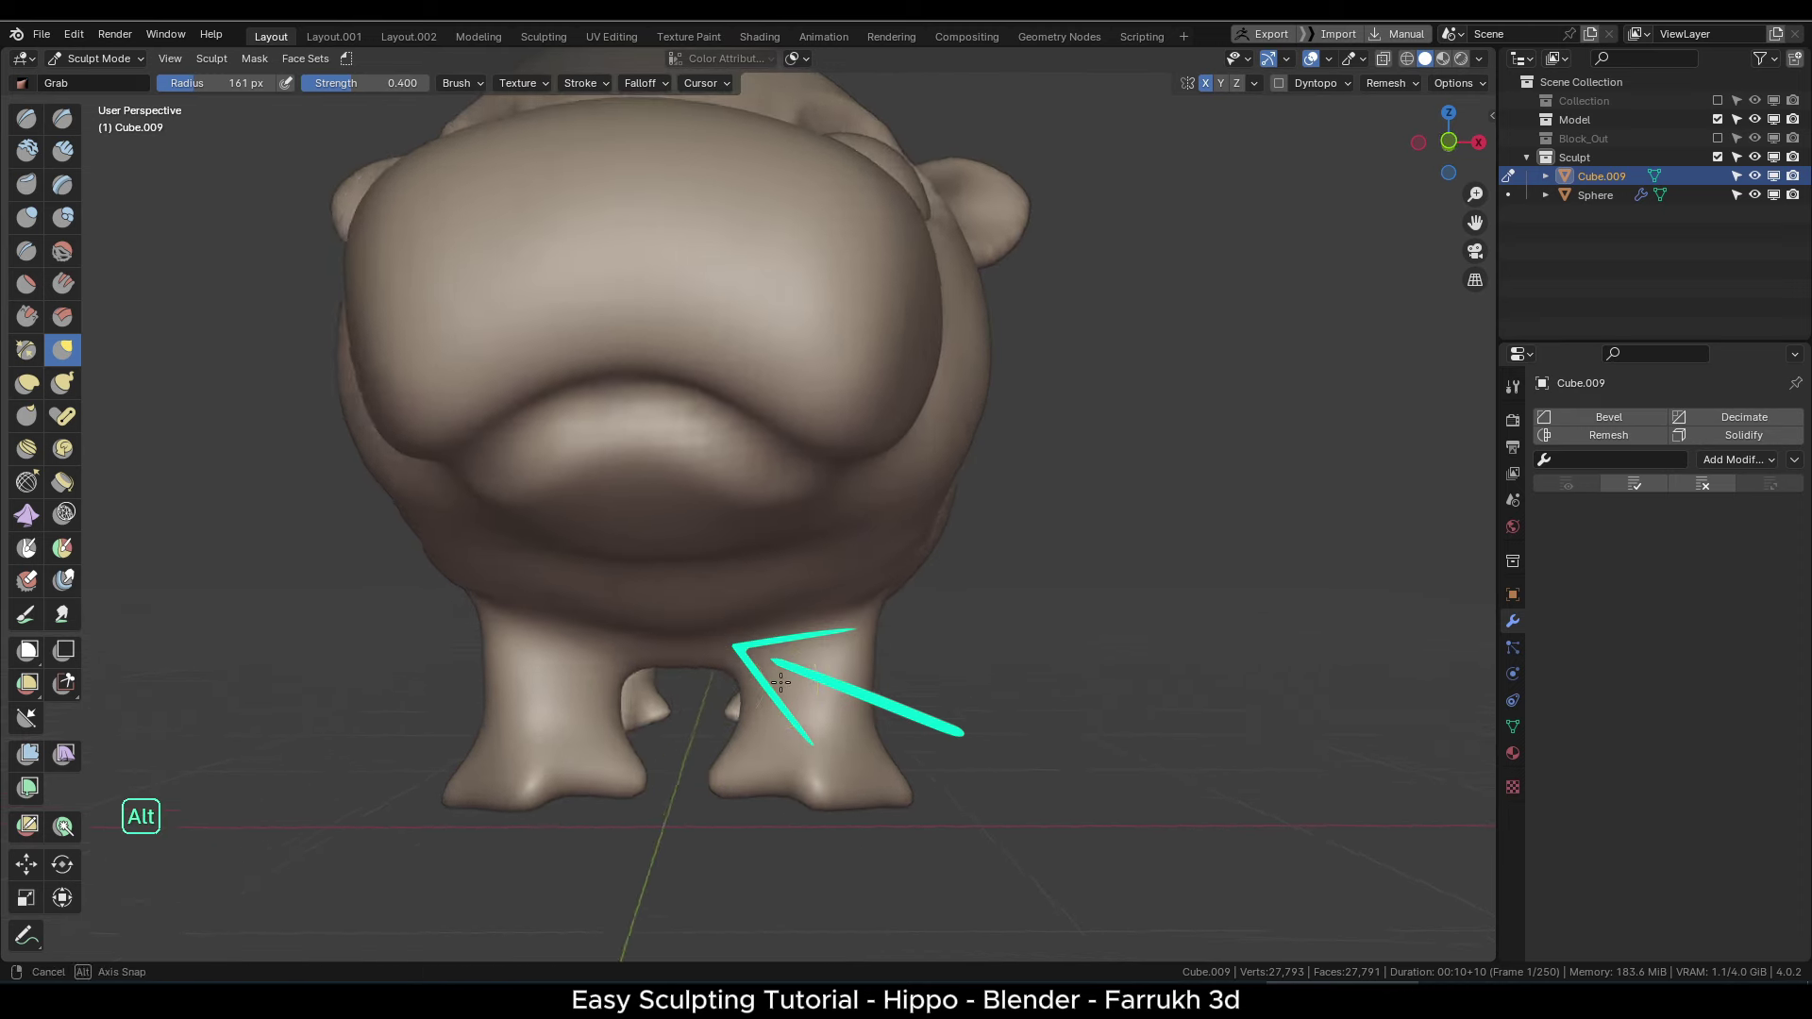
- Blend the throat into the chest above the front legs with a 139 px Grab brush
key("f")
left_click(755, 693)
middle_click_drag(755, 694, 579, 655)
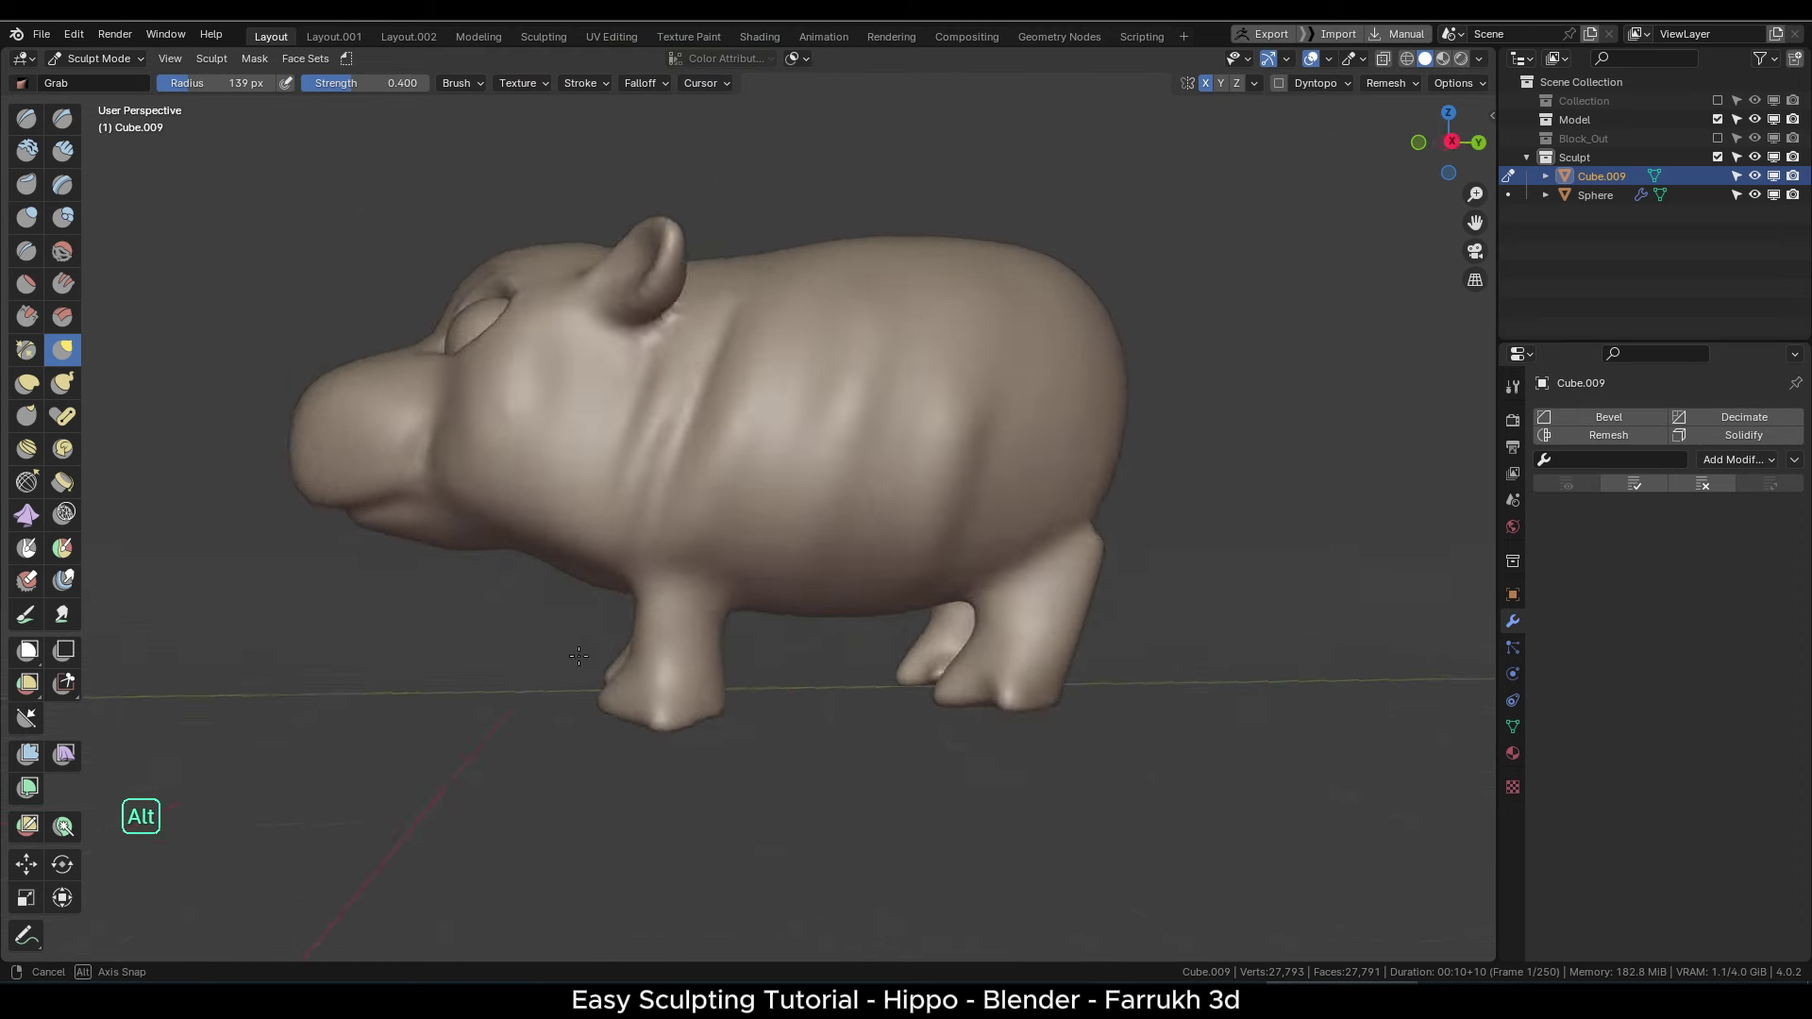
left_click_drag(578, 655, 604, 604, "ctrl+alt")
left_click_drag(896, 438, 755, 467, "alt+shift")
key("f")
left_click(778, 476)
- Try adjusting the bridge of the muzzle with a 133 px Grab brush and undo the last stroke
mouse_move(453, 401)
left_mouse_down("alt+shift")
mouse_move(639, 448)
mouse_move(803, 428)
left_mouse_up("alt+shift")
key("f")
left_click(810, 492)
key("f")
left_click(780, 485)
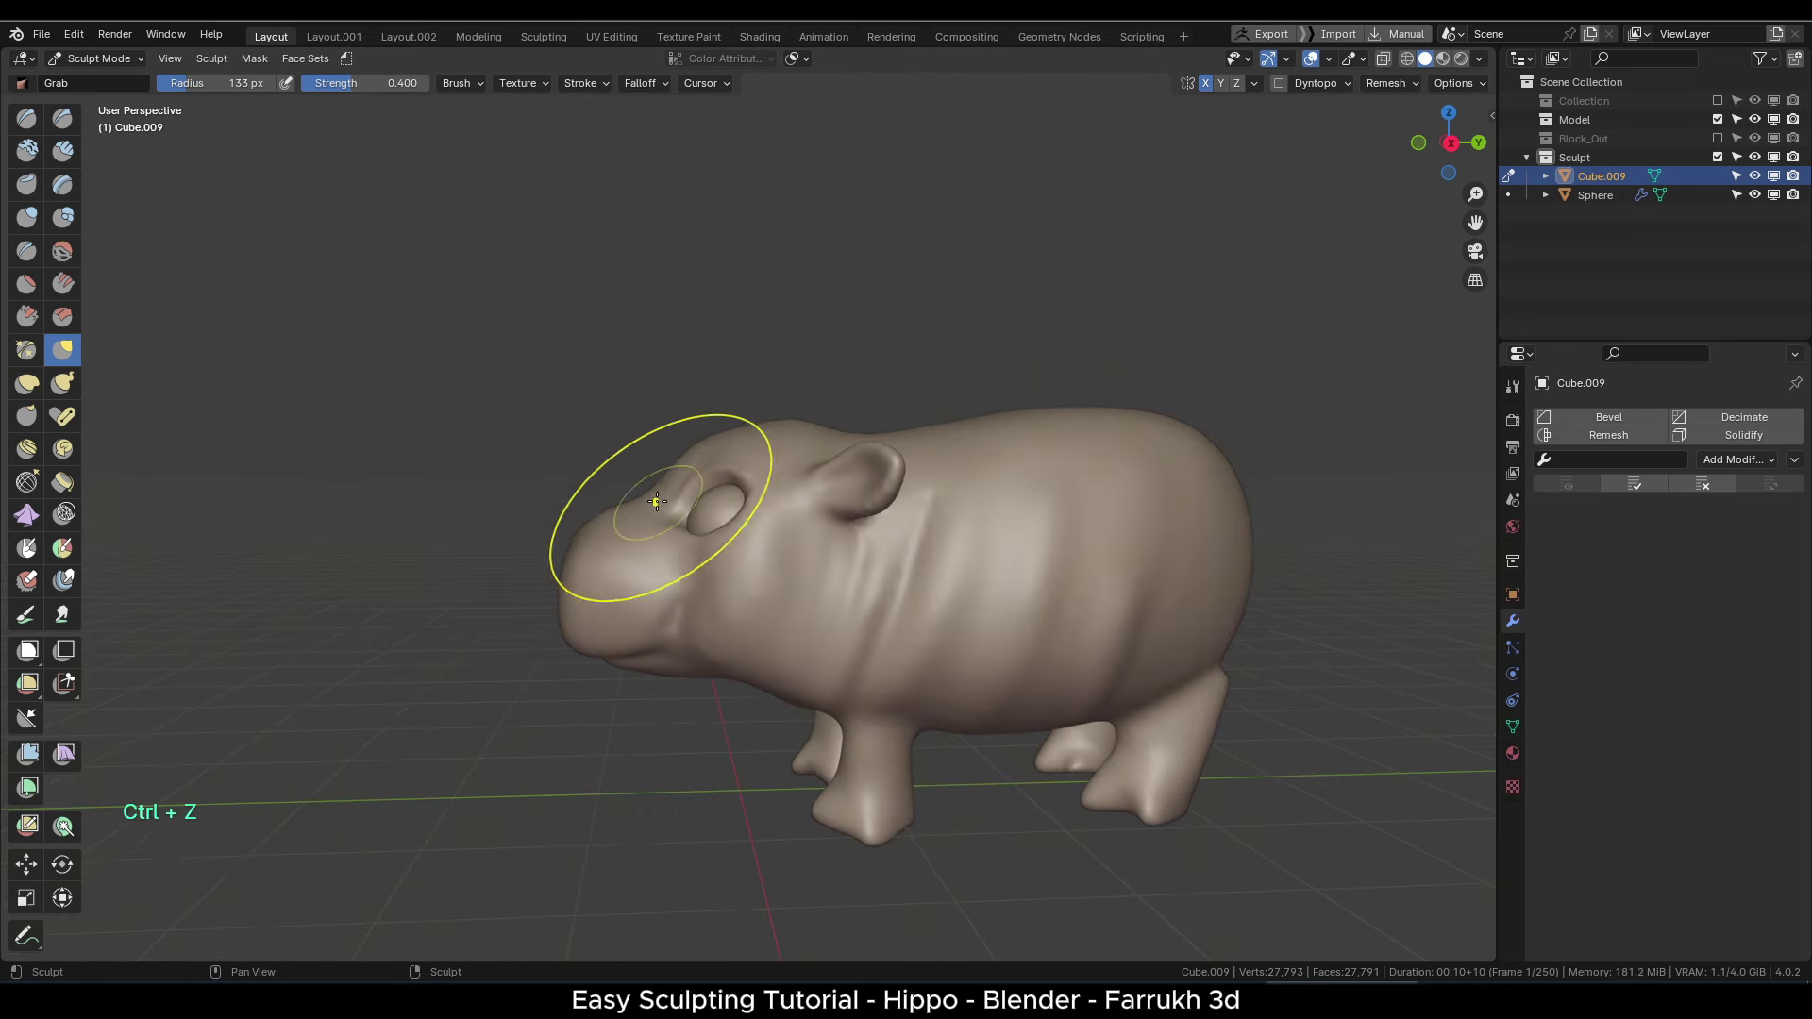
- Reshape the bridge of the muzzle beside the eye with a 172 px Grab brush
middle_click_drag(657, 501, 622, 538)
key("f")
left_click(616, 558)
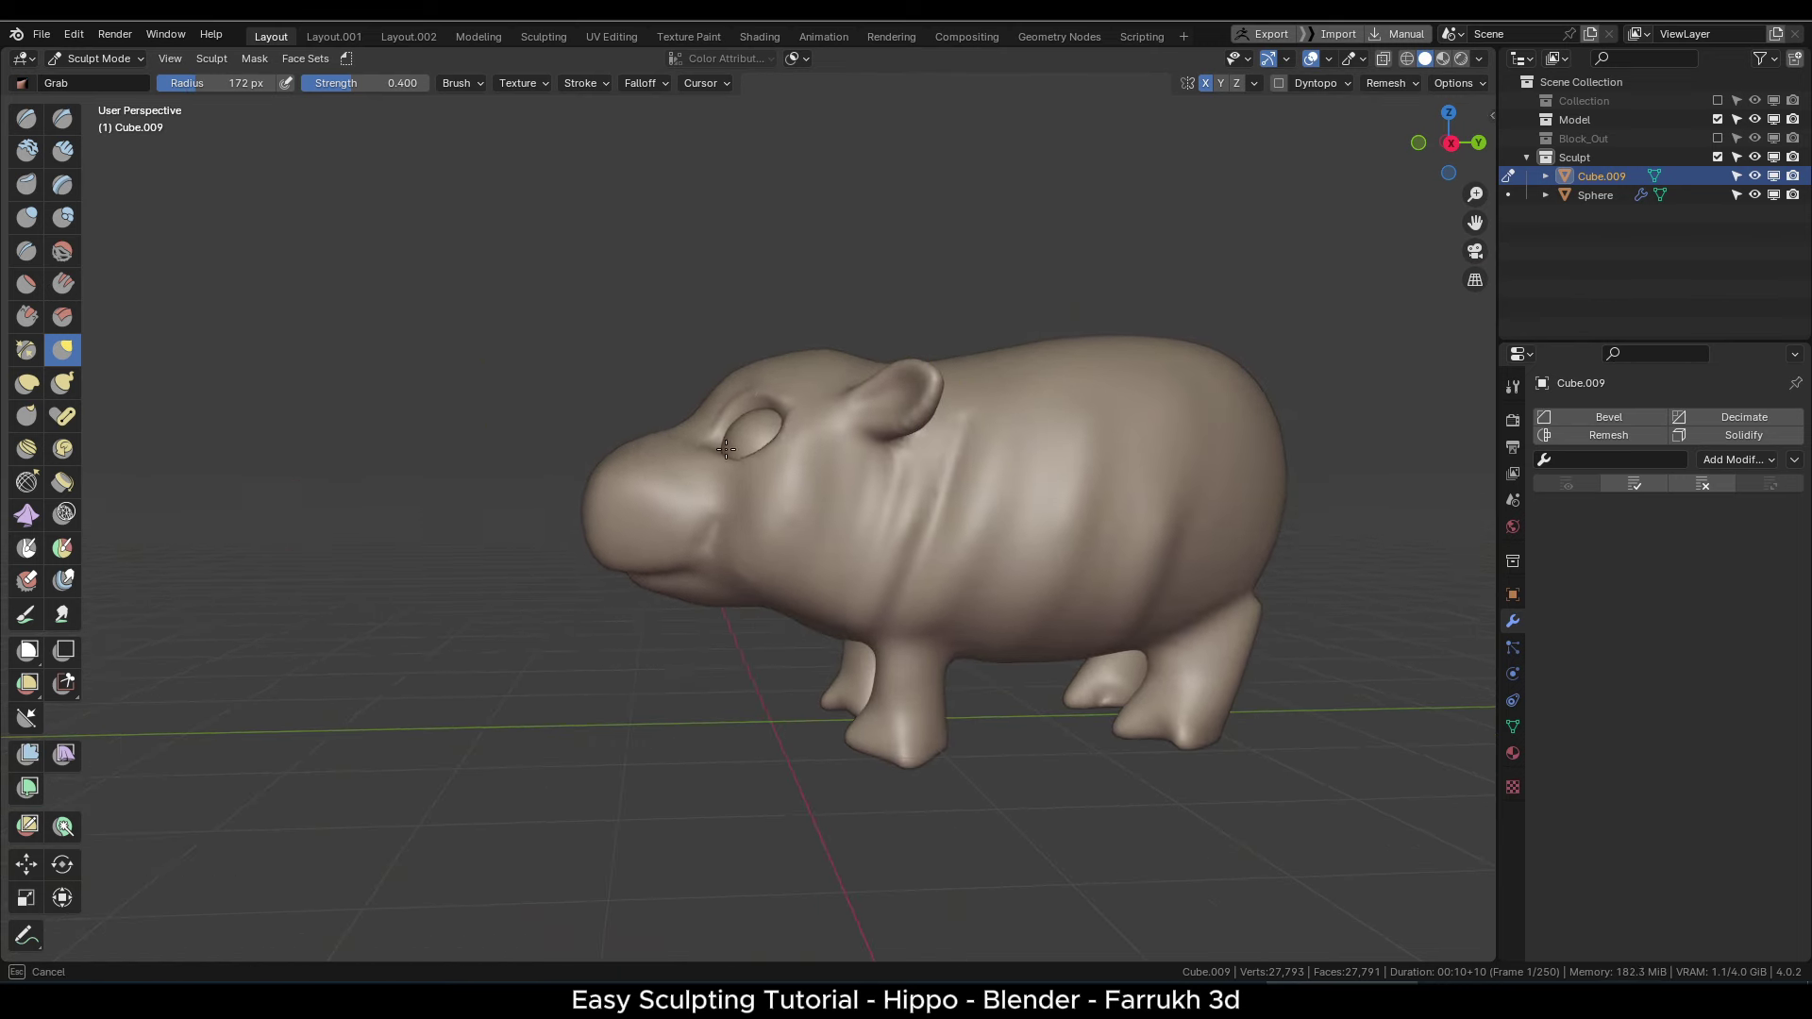
middle_click_drag(620, 422, 775, 417)
mouse_move(741, 717)
left_mouse_down("alt+shift")
mouse_move(720, 522)
mouse_move(745, 462)
left_mouse_up("alt+shift")
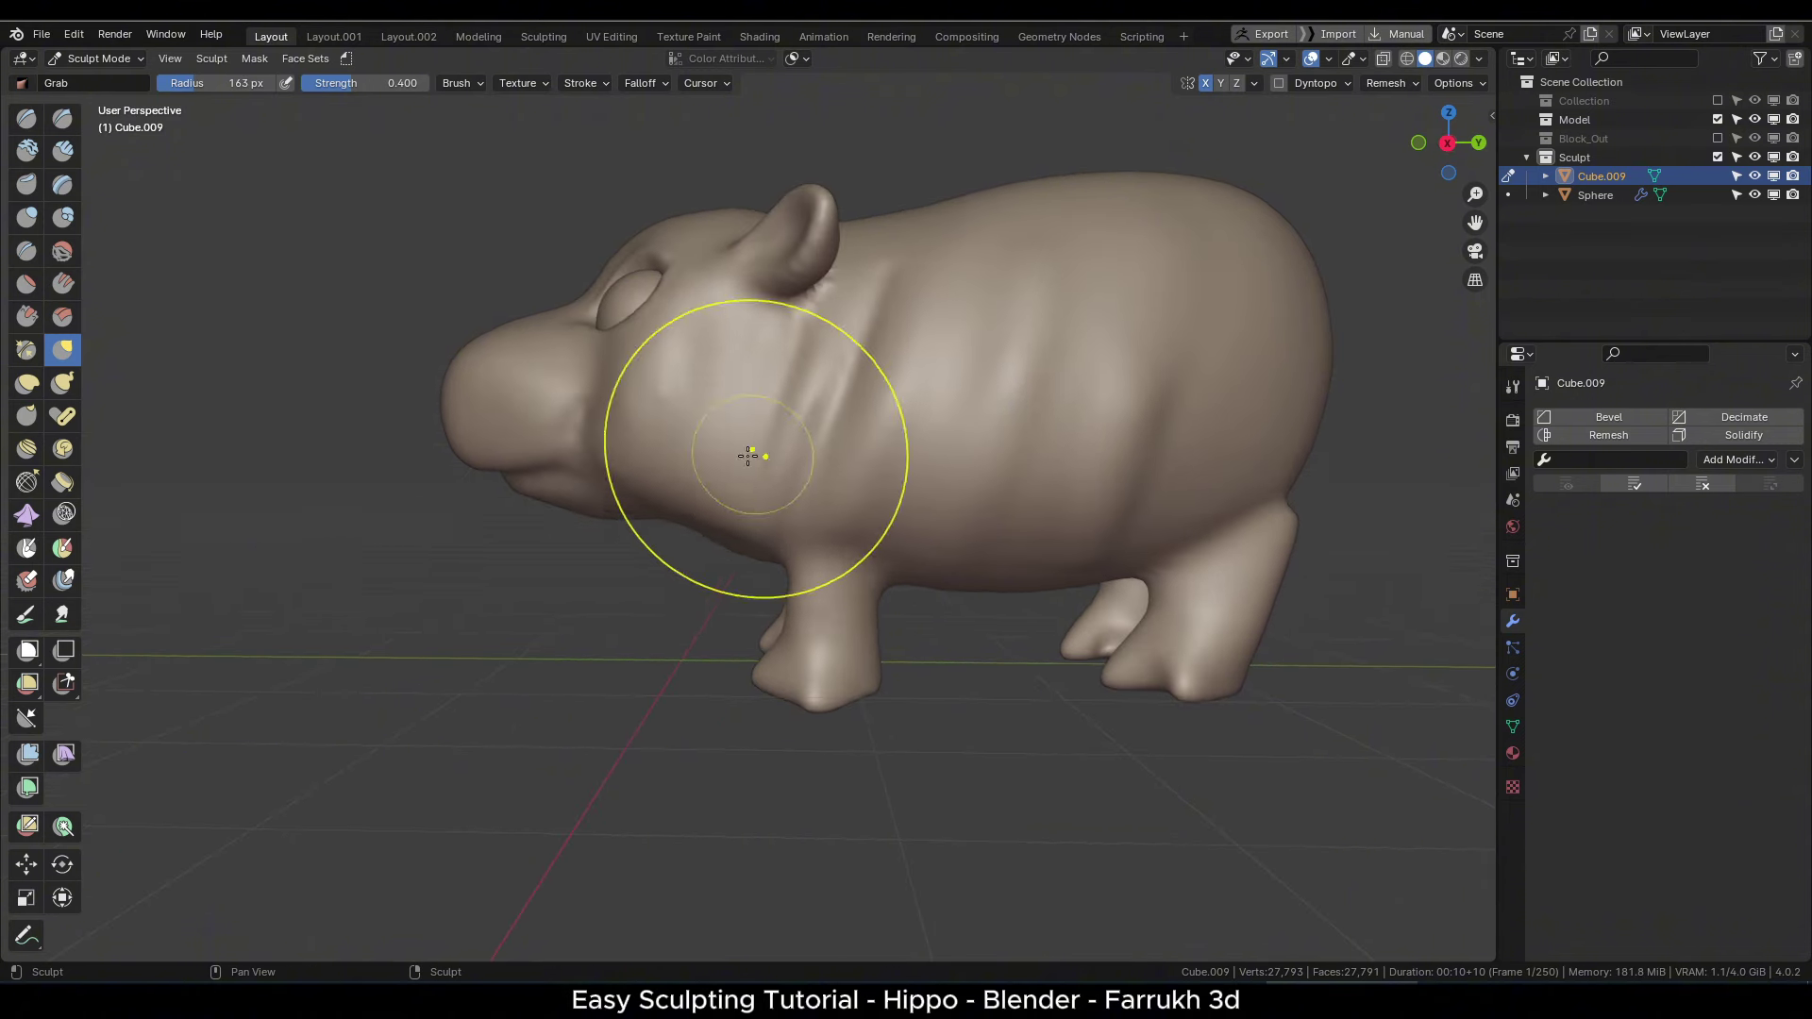
- Adjust the cheek and throat area from the side with a resized Grab brush
key("f")
left_click(752, 453)
left_click_drag(567, 472, 798, 458, "alt+shift")
key("f")
left_click(763, 500)
left_click_drag(864, 530, 840, 585, "ctrl+alt")
left_click_drag(839, 585, 839, 529, "alt")
- Build up the skin folds behind the cheek with a 35 px Inflate/Deflate brush at strength 1.000
key("f")
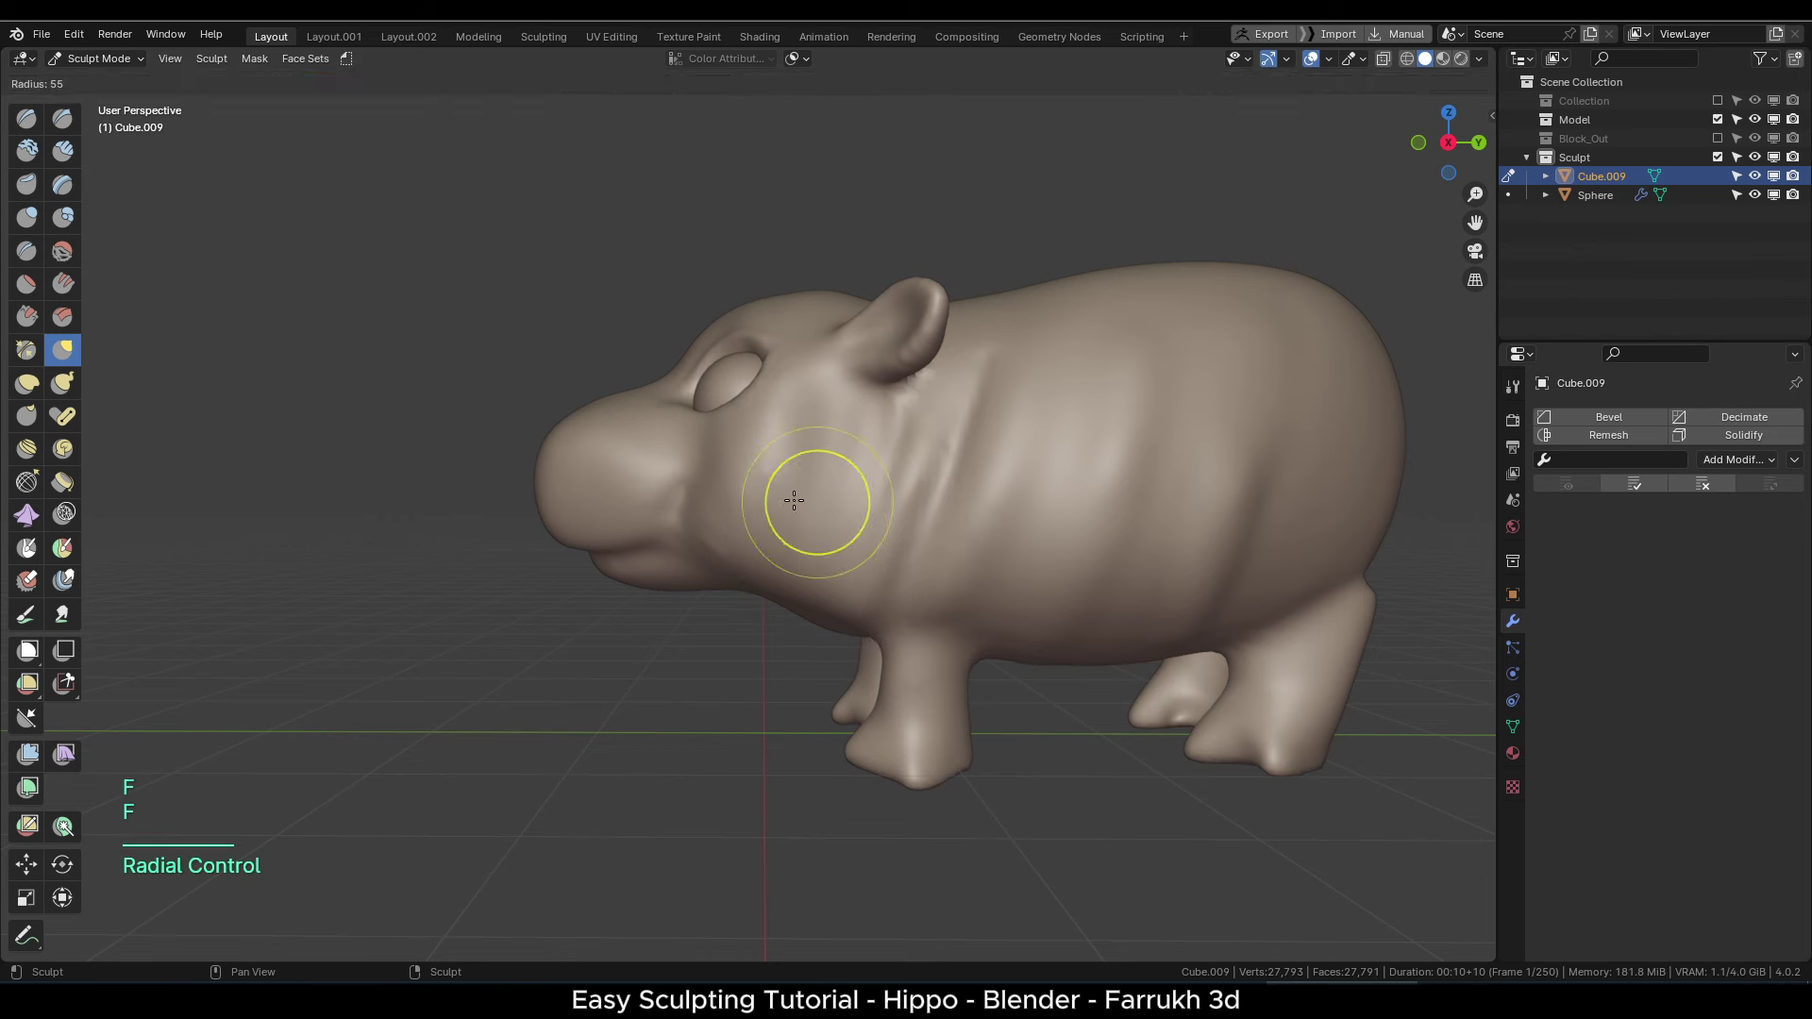
left_click(810, 509)
key("f")
left_click(856, 457)
left_click(529, 83)
mouse_move(645, 84)
left_click(542, 337)
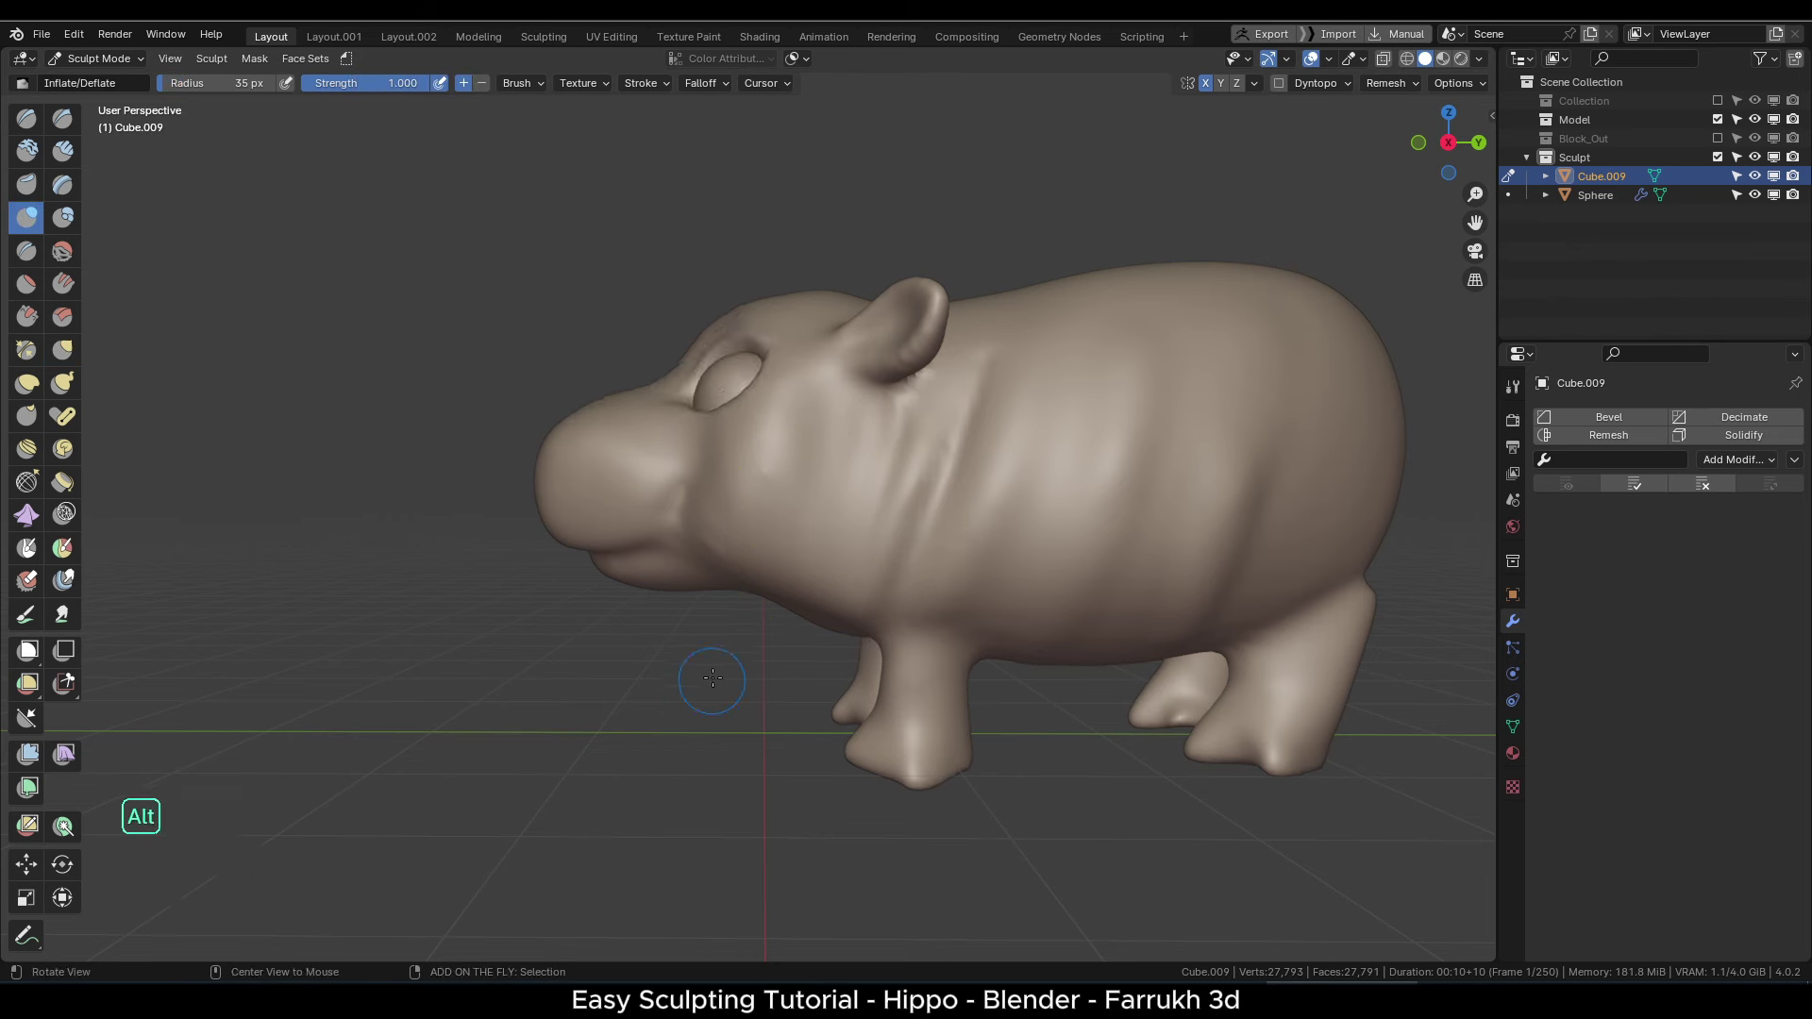
left_click_drag(712, 680, 729, 635, "alt")
left_click_drag(882, 406, 855, 472)
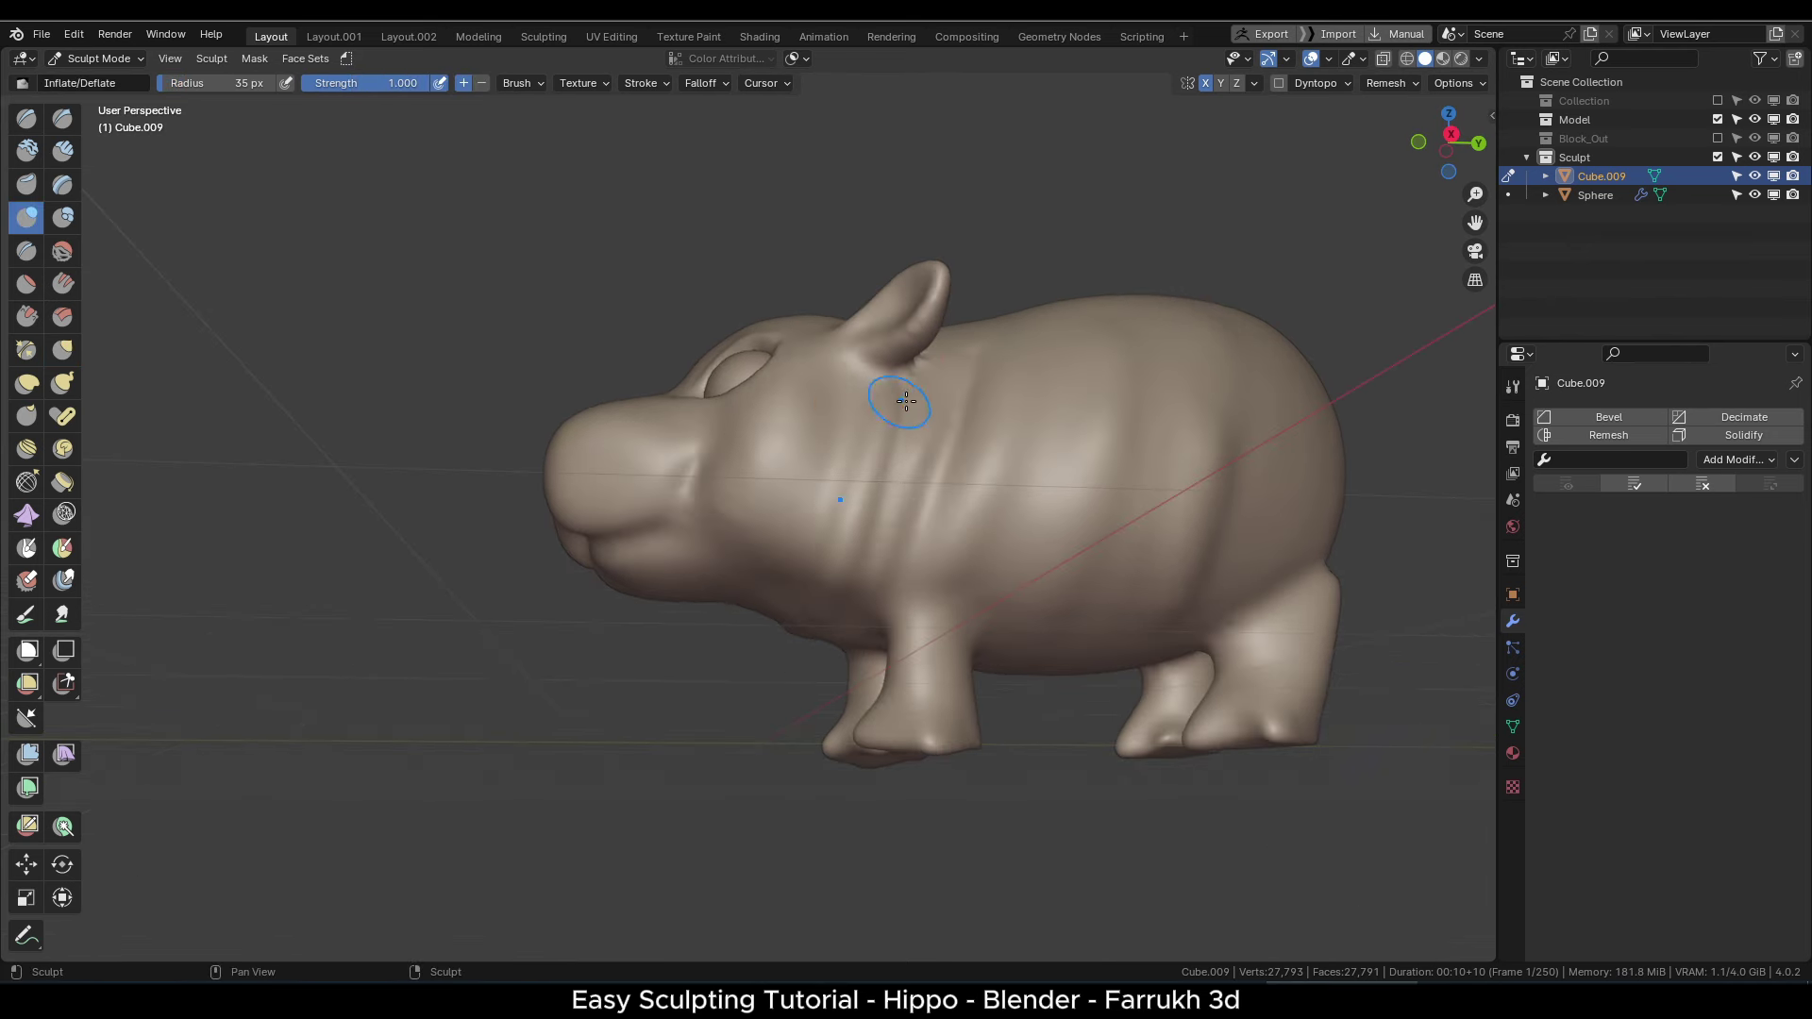
- Continue the neck folds down under the throat with the 35 px Inflate/Deflate brush
middle_click_drag(849, 396, 841, 394)
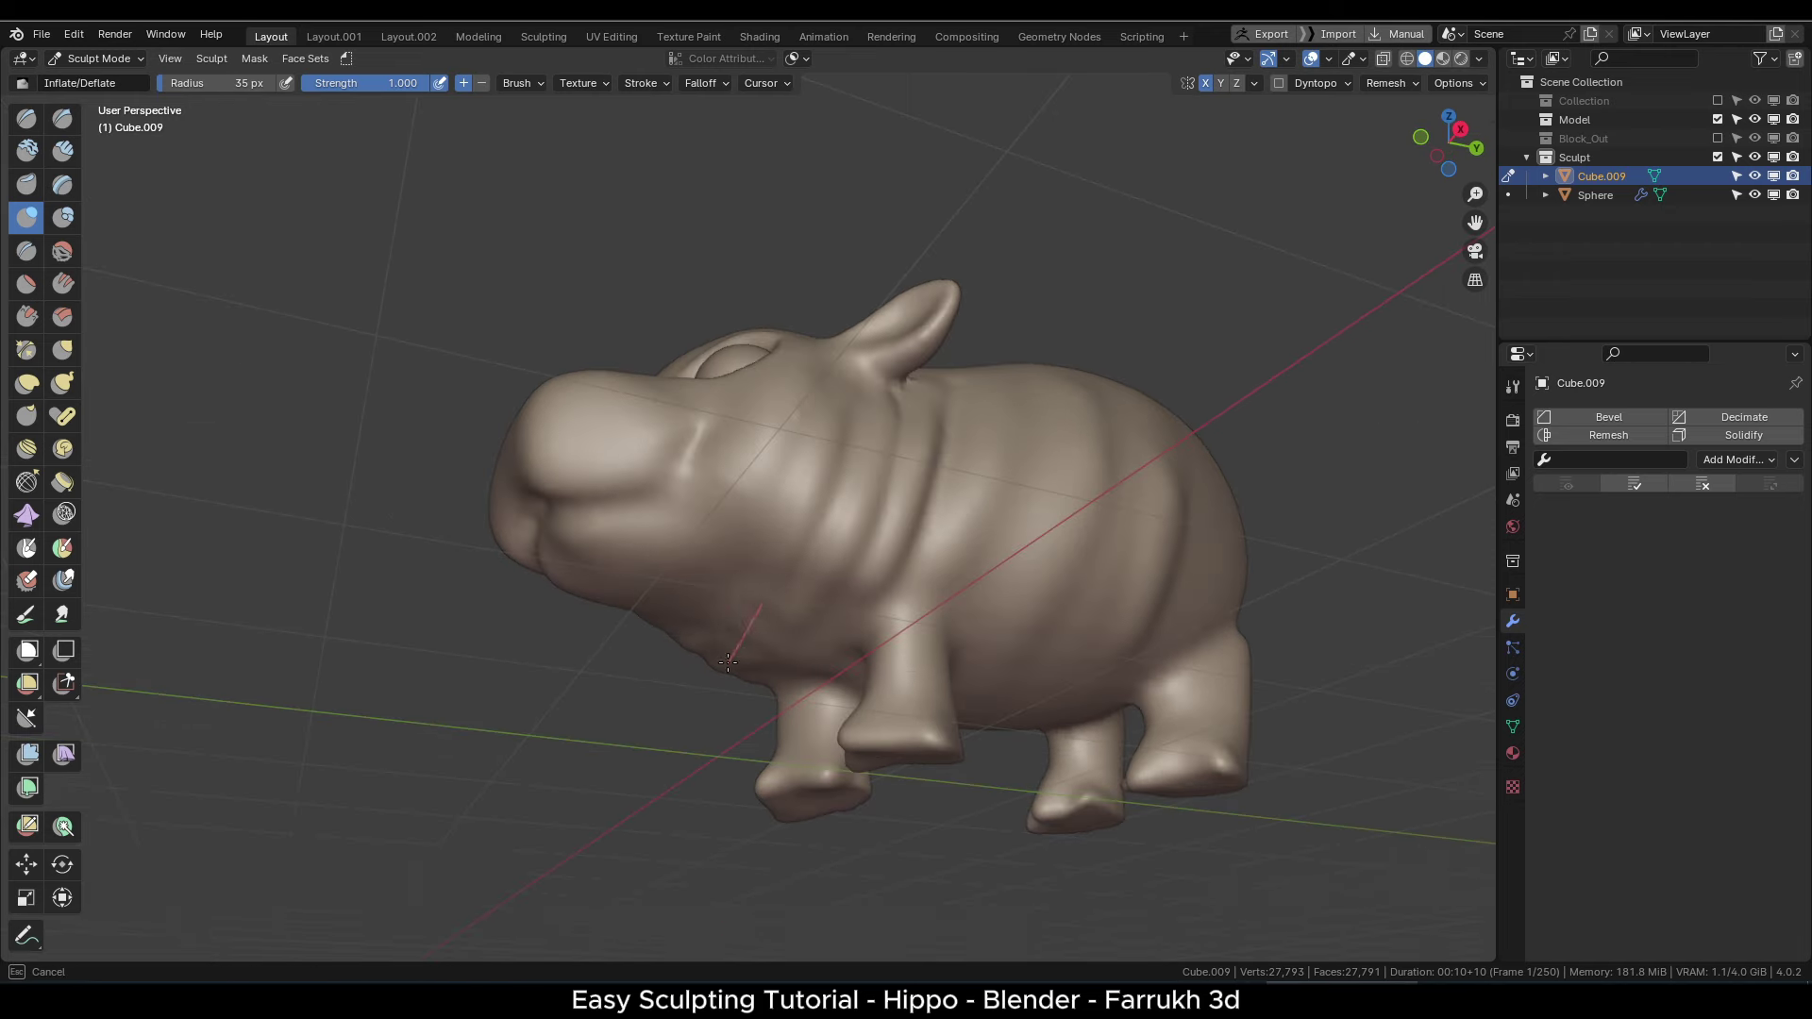
left_click_drag(743, 659, 729, 672)
left_click_drag(830, 675, 914, 594, "alt")
scroll(906, 567, "down", 2)
left_click_drag(906, 358, 869, 490, "alt")
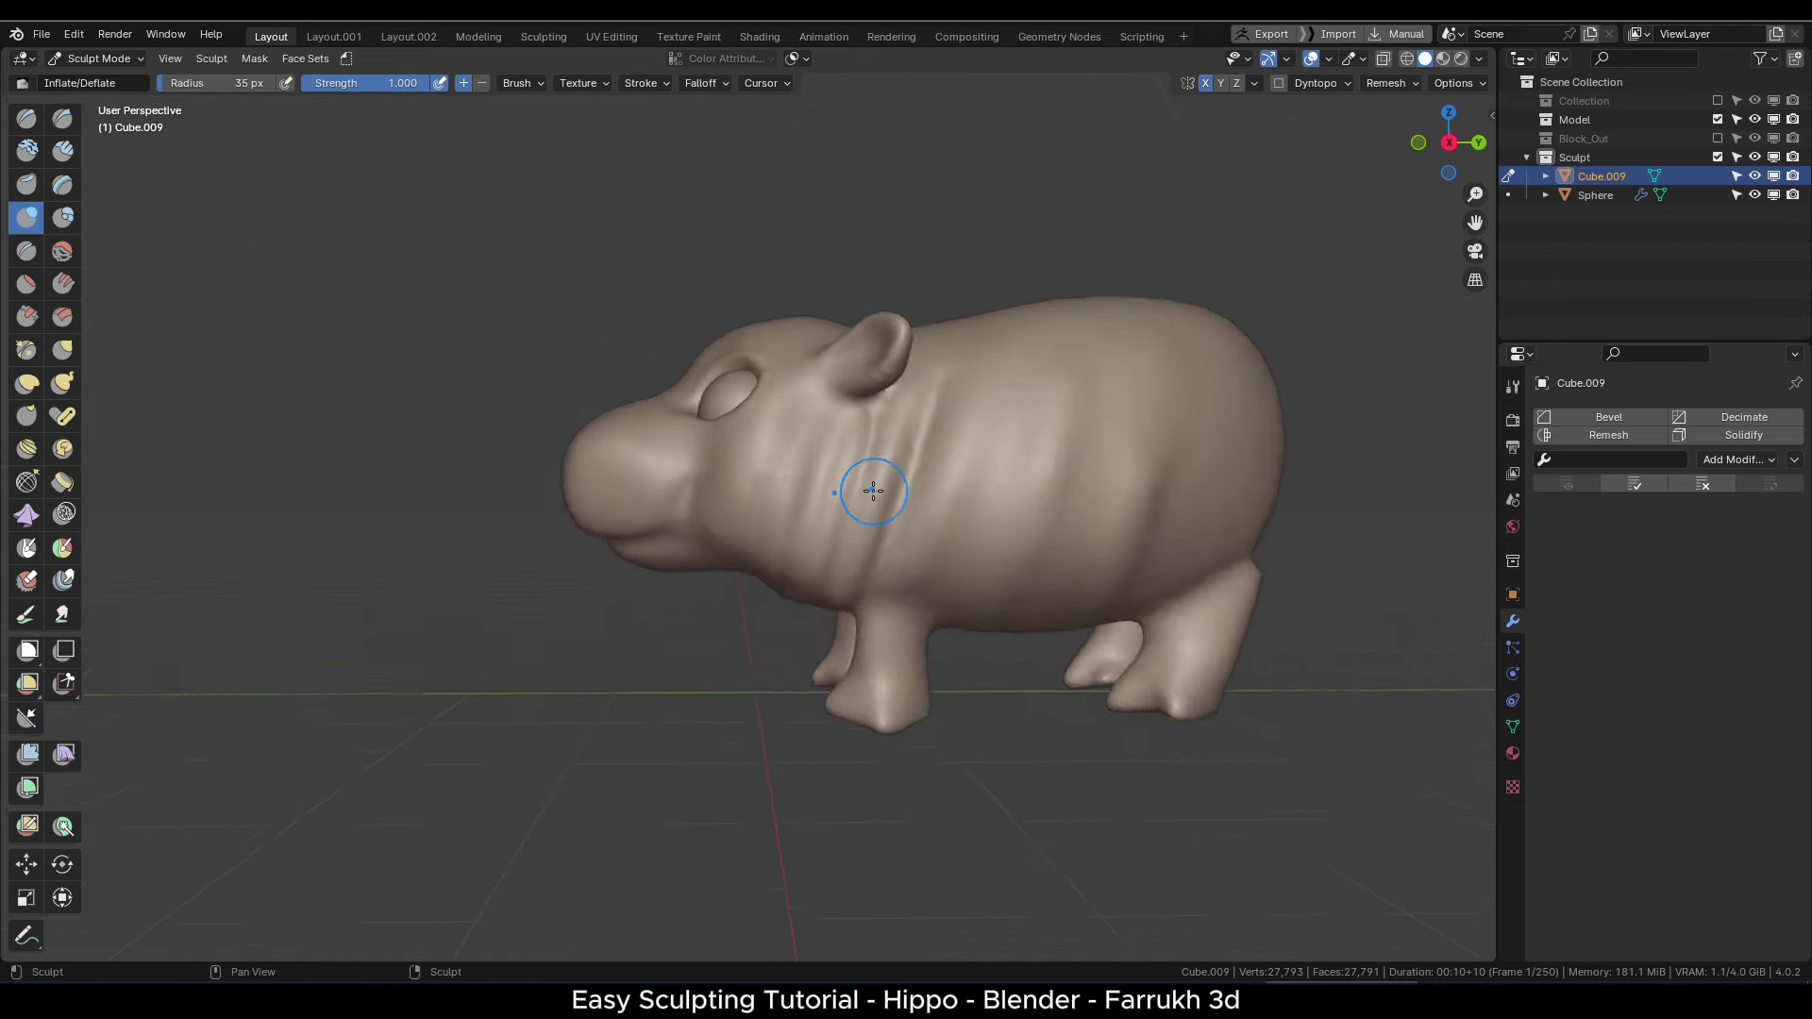
- Smooth the surface near the eye and set the Grab brush radius to 80 px
scroll(864, 476, "up", 2)
key("f")
left_click(830, 432)
scroll(821, 506, "down", 4)
middle_click_drag(821, 505, 695, 518, "alt")
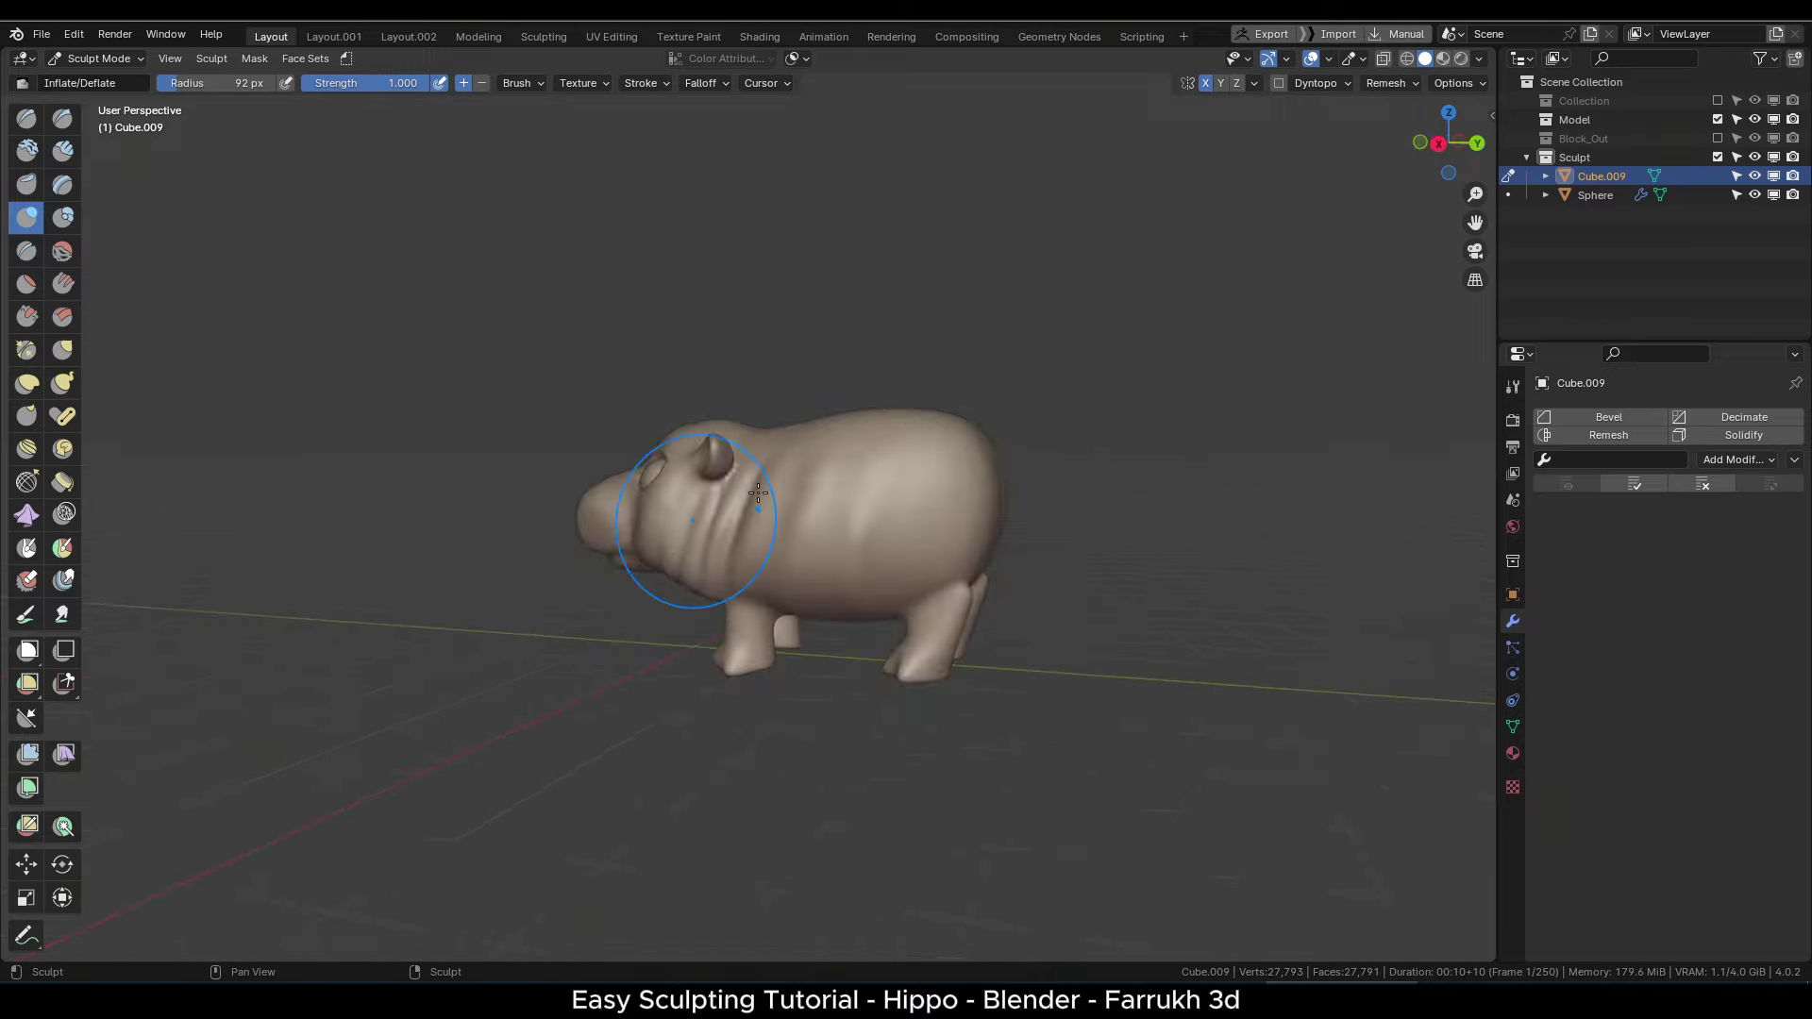
scroll(695, 472, "up", 8)
key("f")
left_click(631, 416)
key("g")
left_click_drag(625, 342, 596, 407, "shift")
scroll(645, 341, "down", 4)
mouse_move(645, 342)
middle_mouse_down("alt")
mouse_move(1015, 578)
mouse_move(930, 598)
mouse_move(907, 648)
mouse_move(1095, 641)
middle_mouse_up("alt")
- Press two nostril recesses into the upper front of the muzzle with an inverted 60 px Inflate/Deflate brush at strength 1.000
scroll(1015, 579, "up", 1)
key("ctrl+alt+s")
scroll(809, 506, "up", 2)
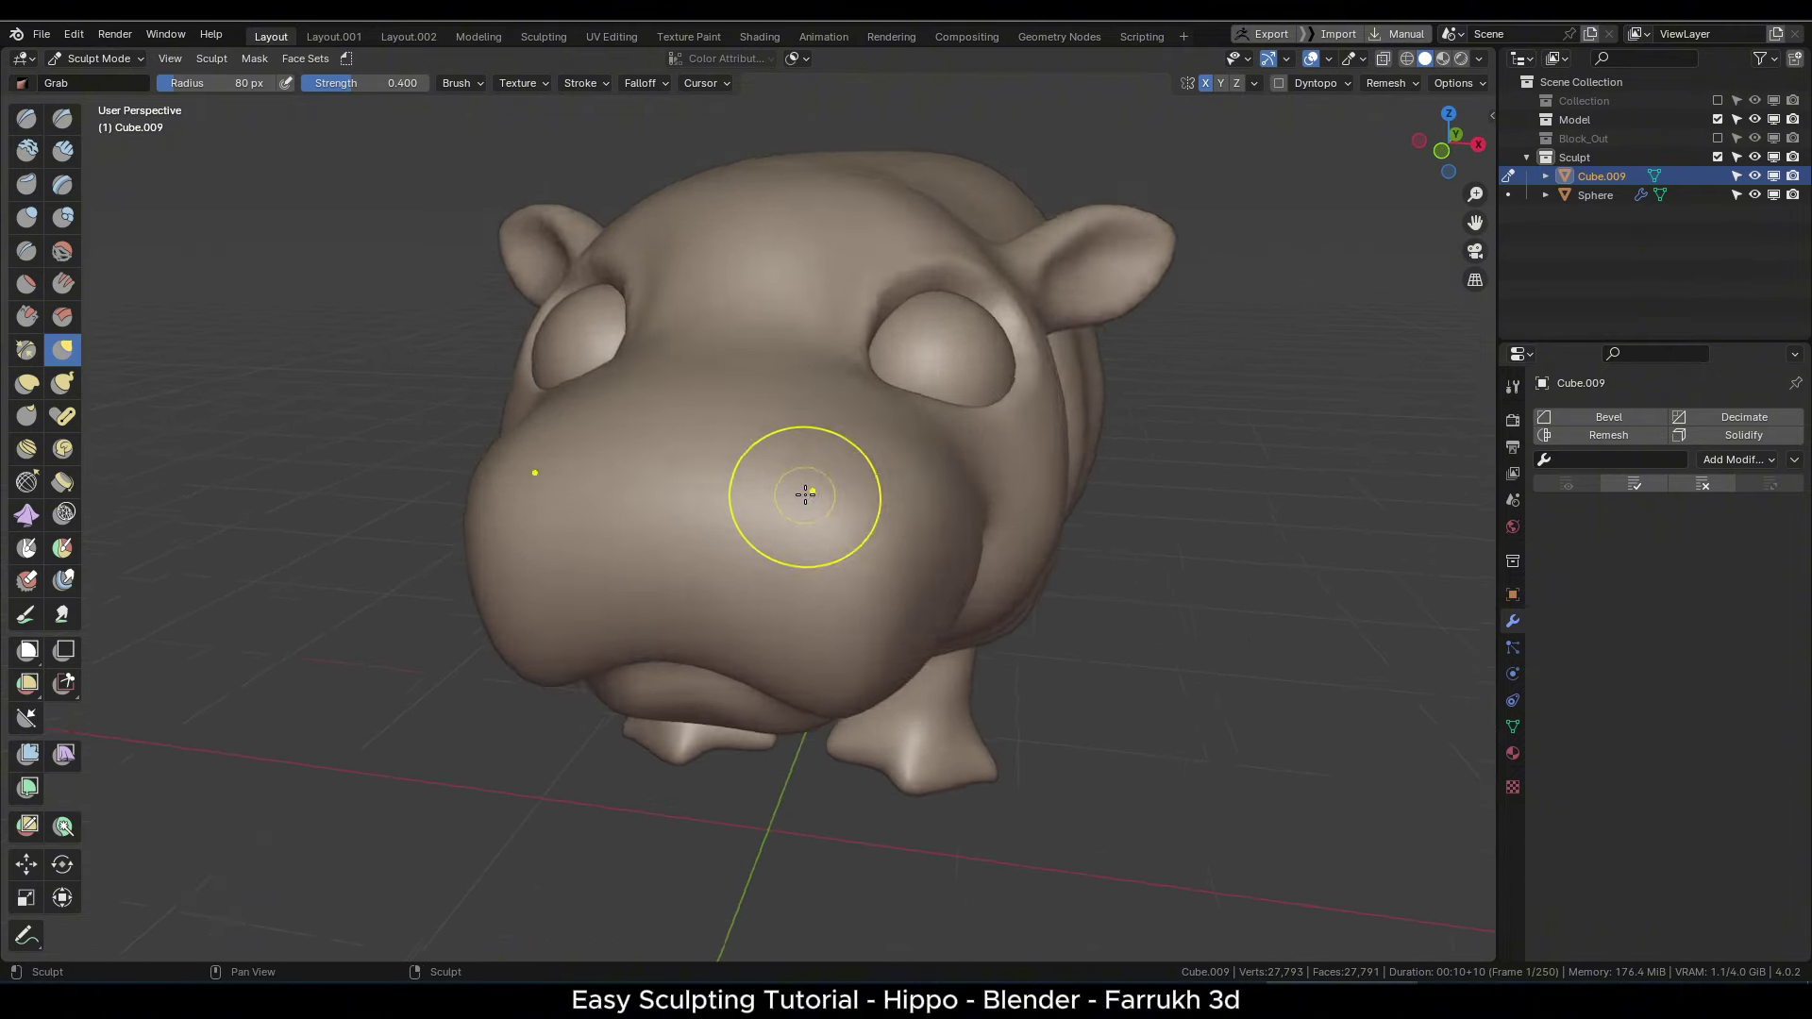
key("F4")
key("F4")
scroll(790, 494, "up", 1)
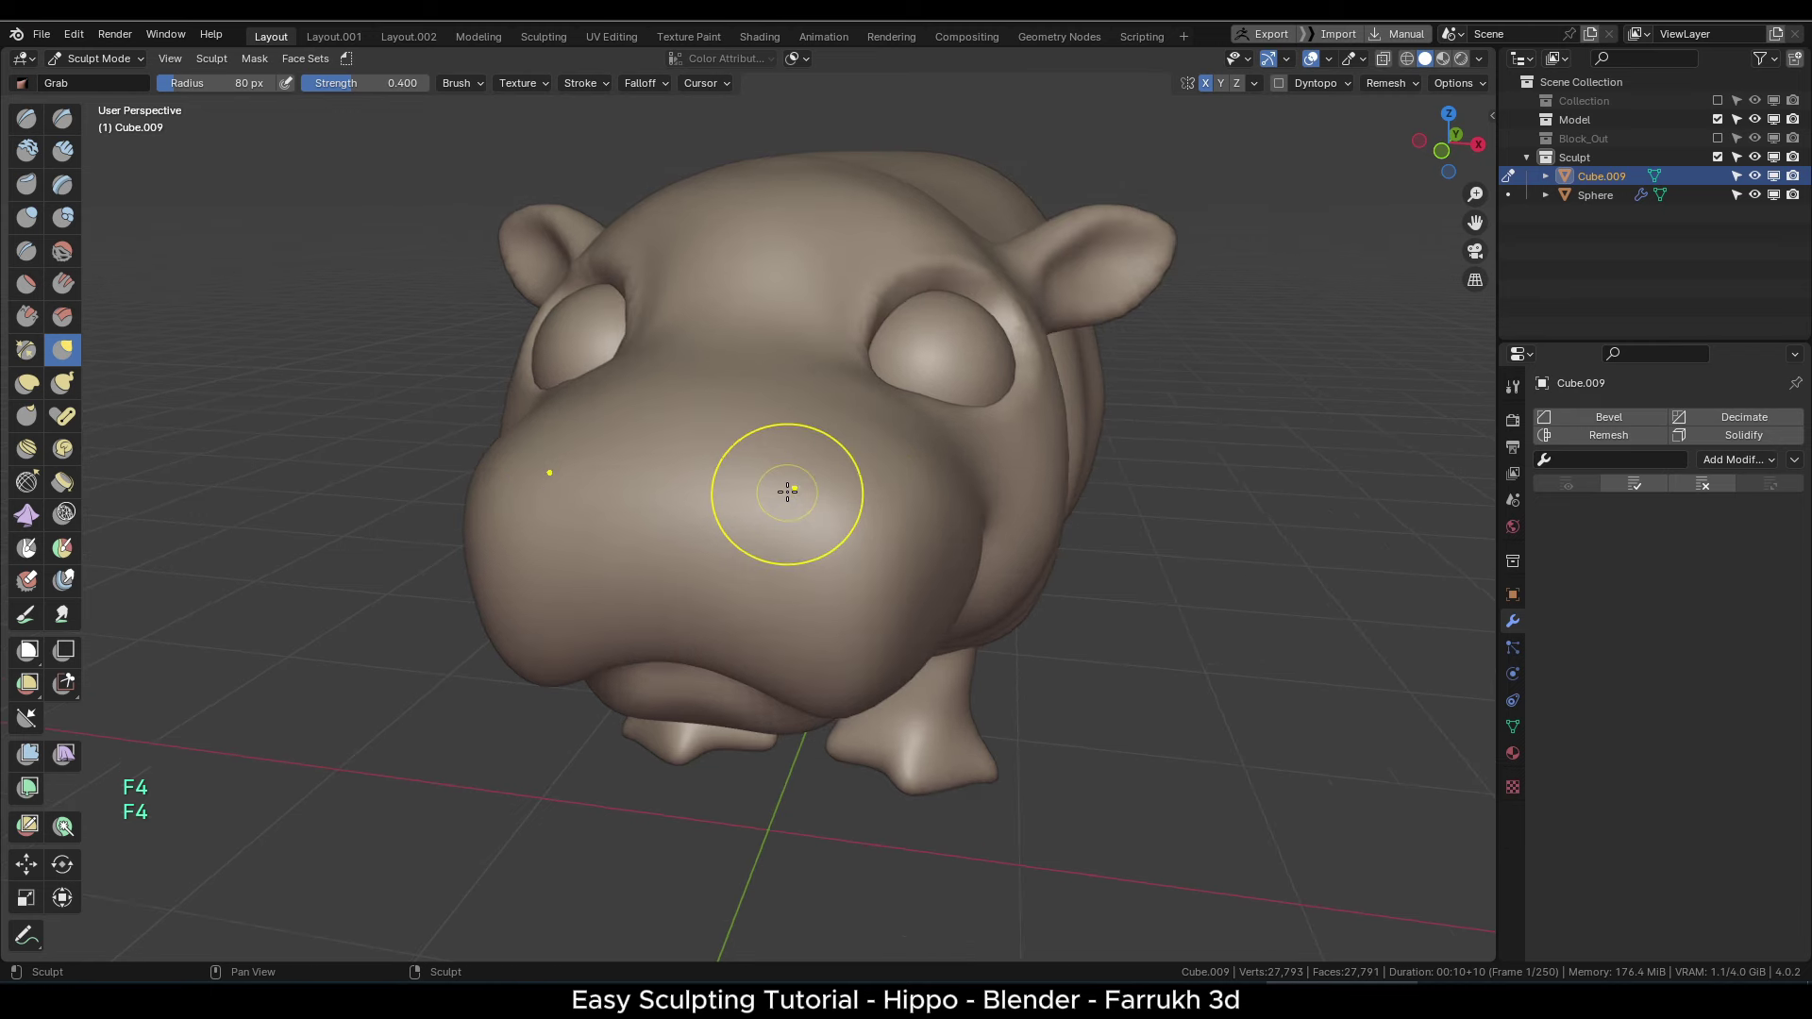
left_click_drag(790, 494, 810, 496, "alt")
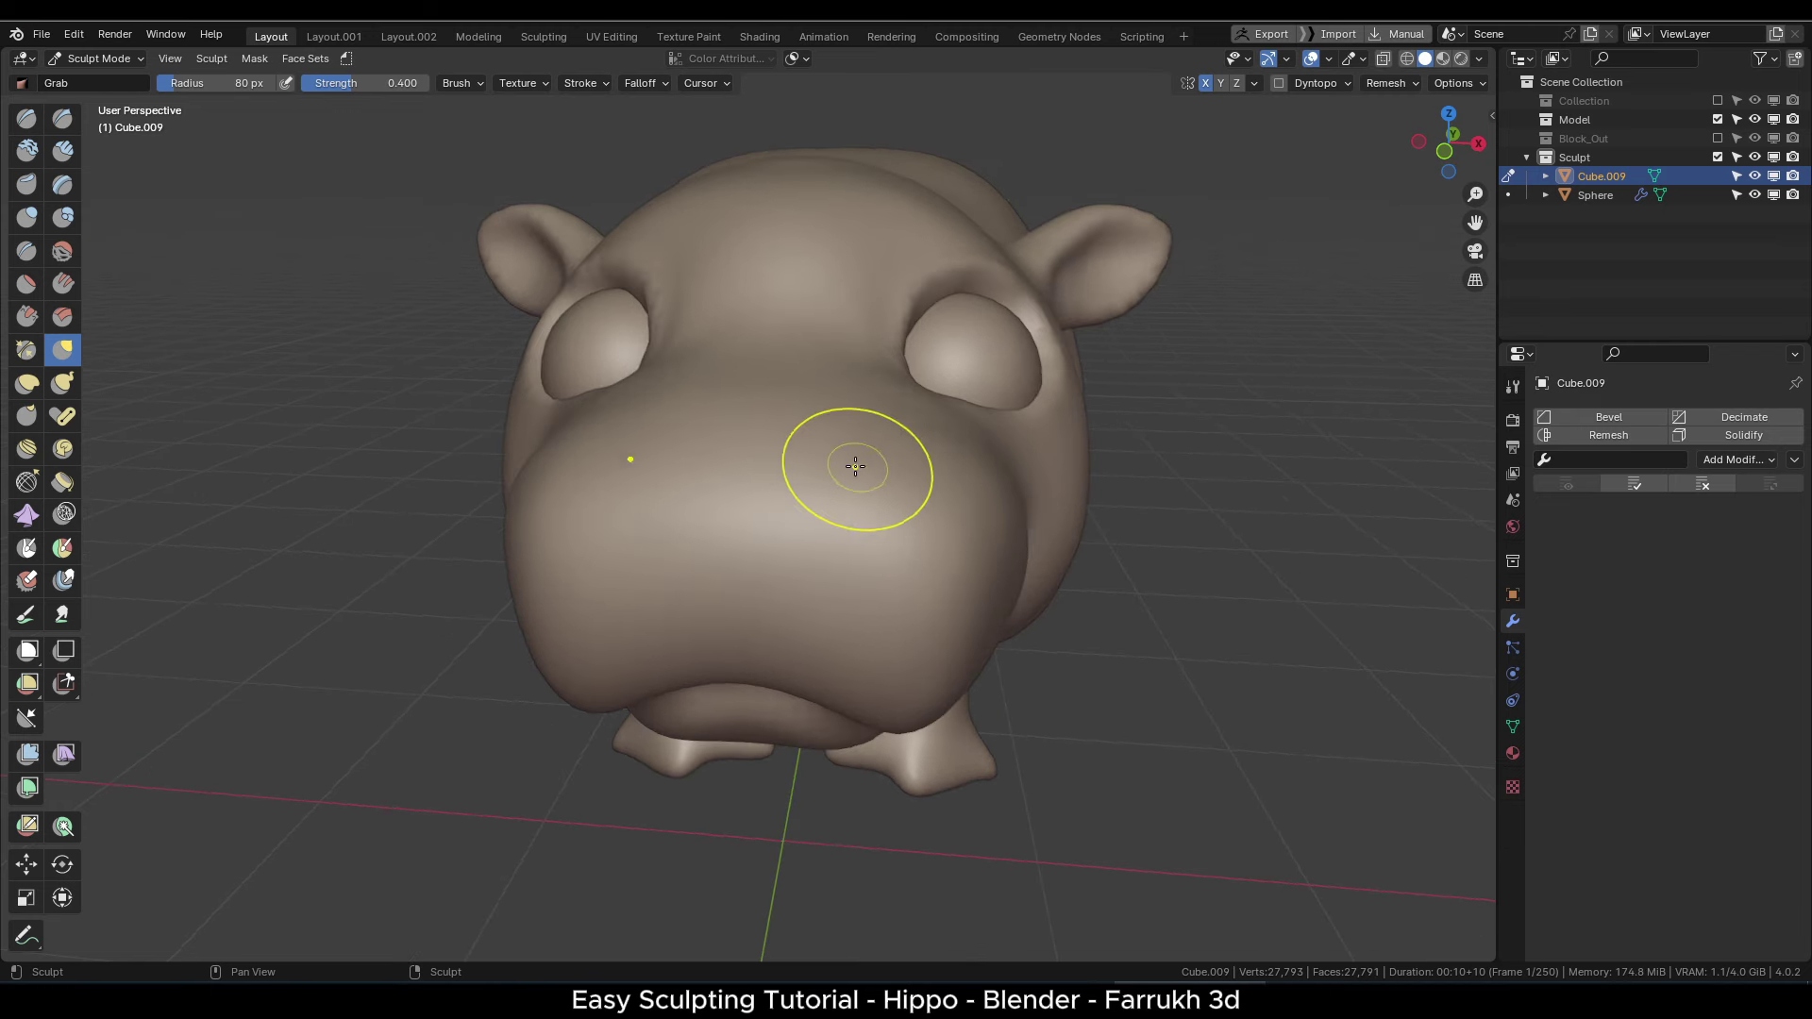
left_click(26, 217)
key("f")
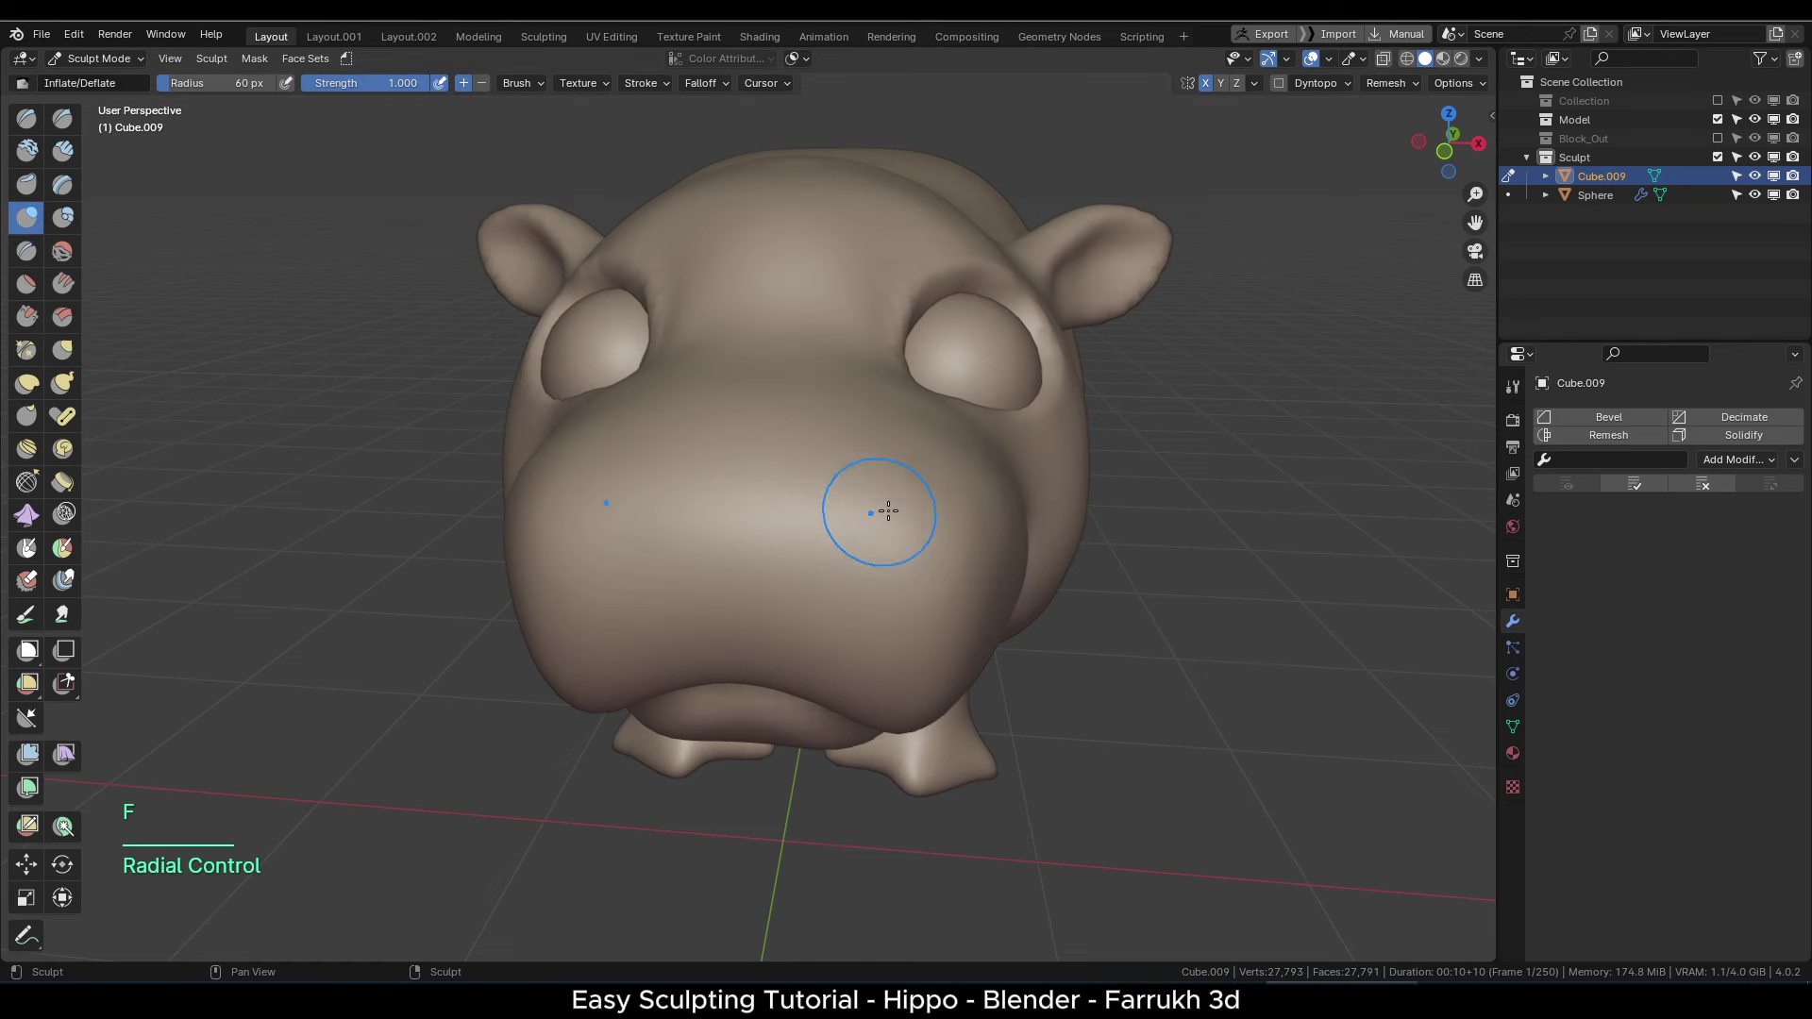
left_click(642, 83)
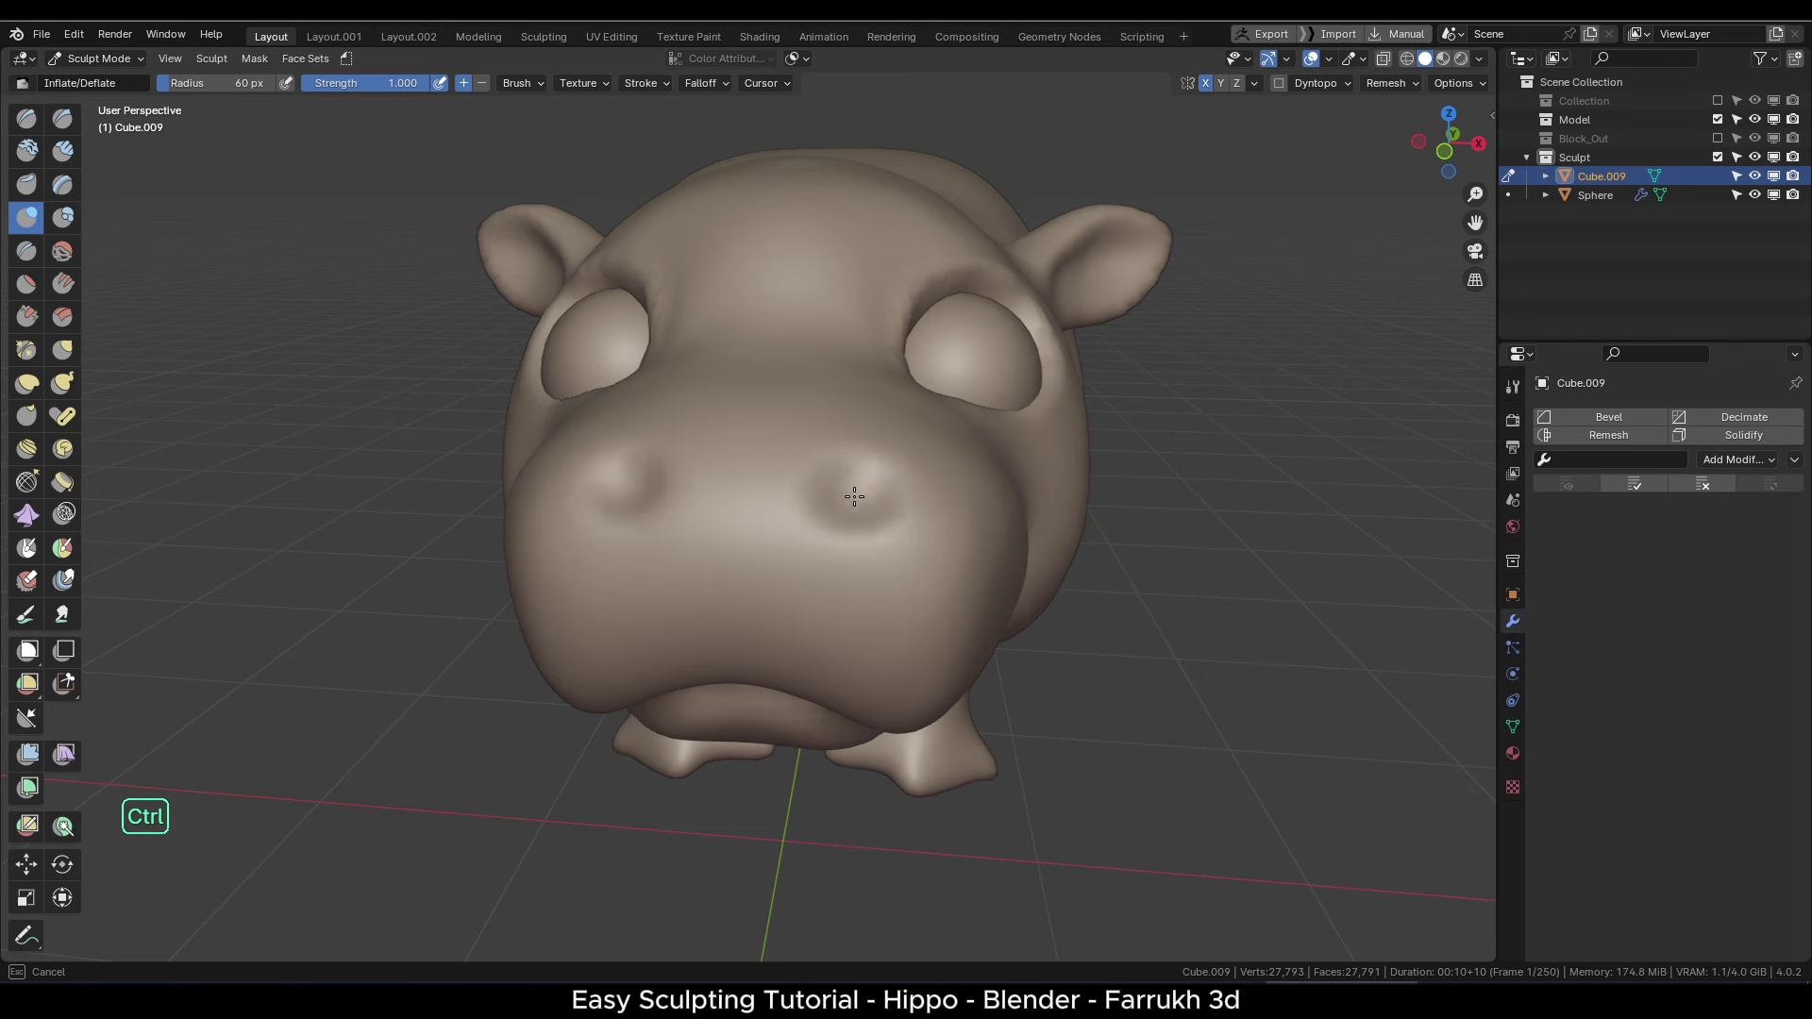
- Pull the round nostril recesses into slanted slits with the Grab brush
key("g")
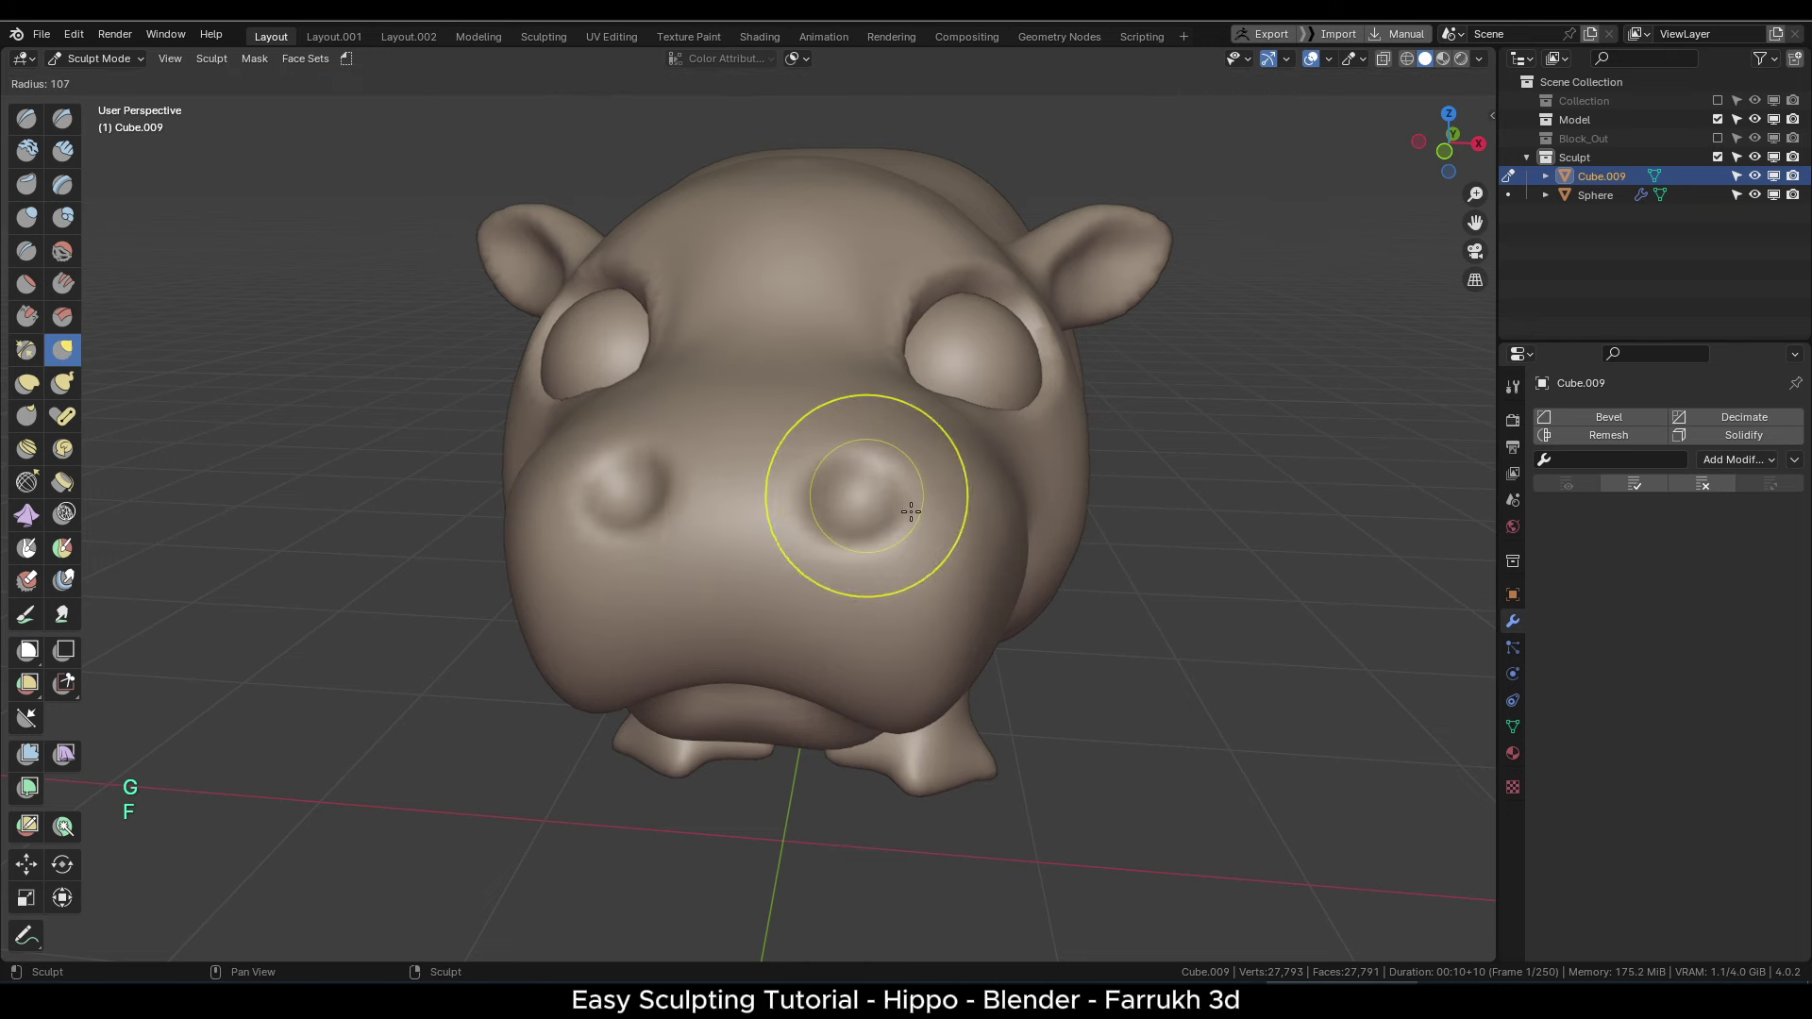
key("f")
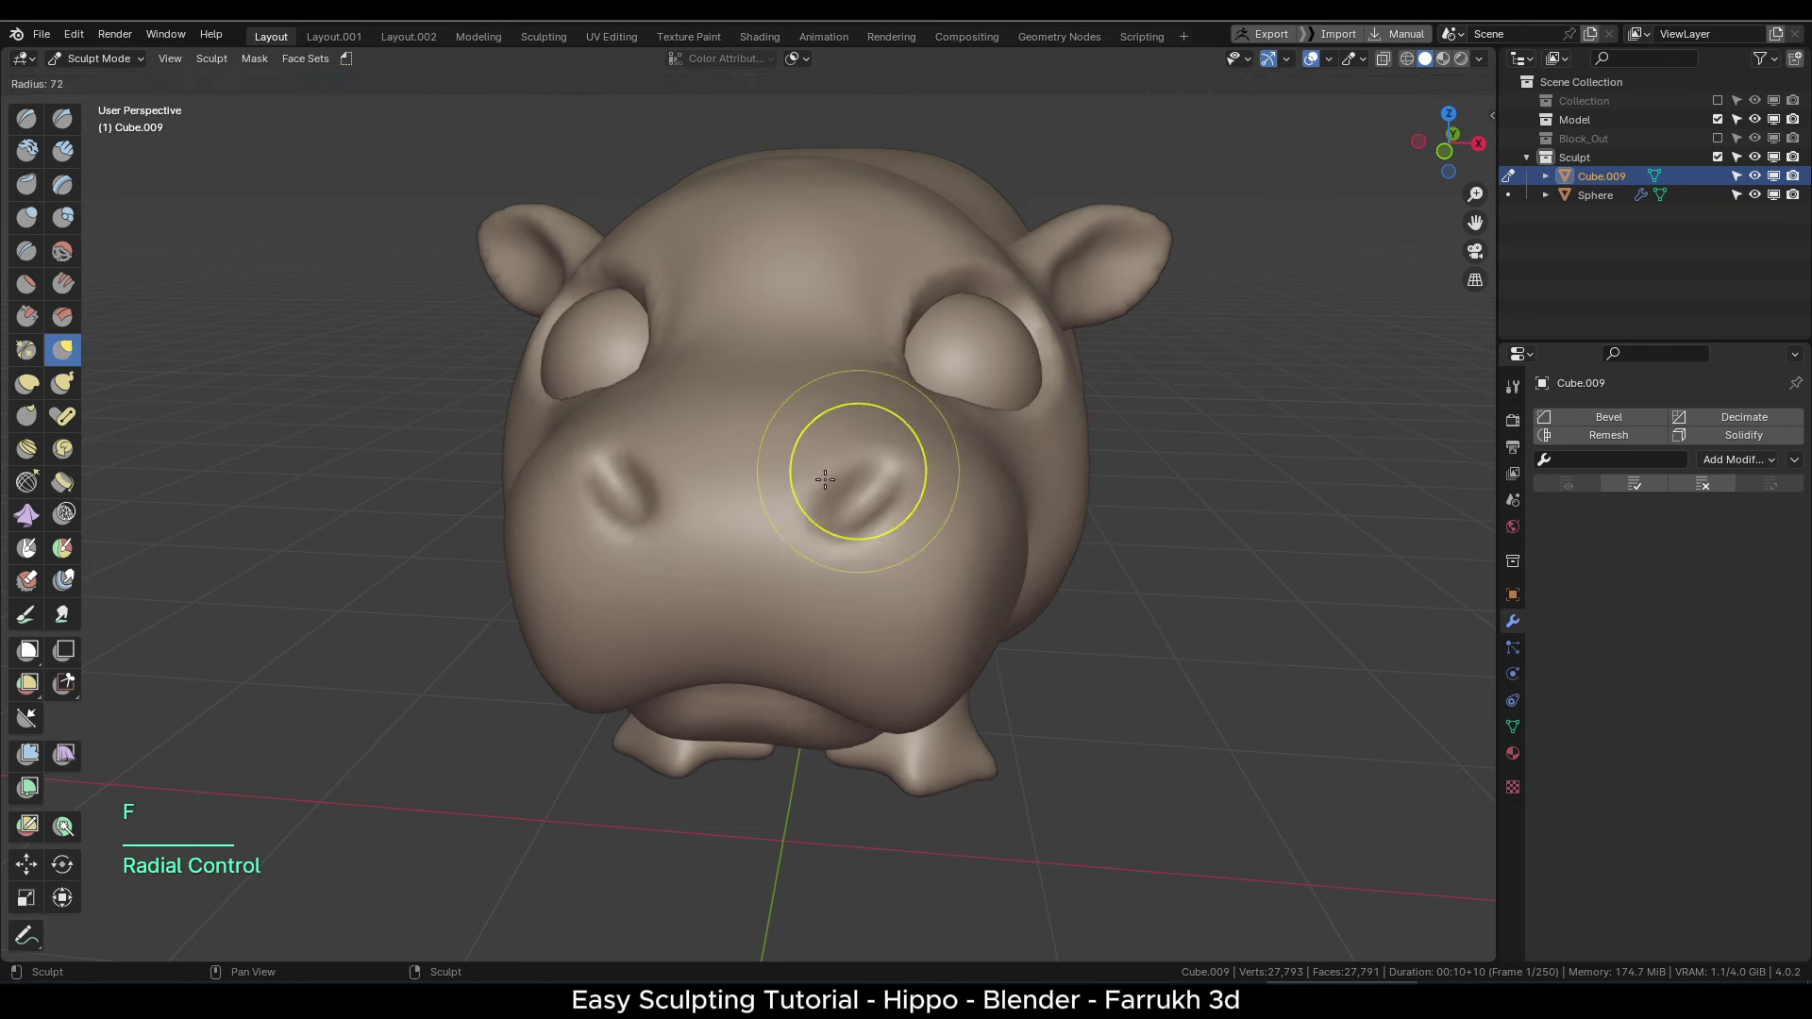
left_click(837, 465)
middle_click_drag(903, 501, 722, 439, "alt")
- Reshape the sides of the muzzle from above with a 234 px Grab brush
key("f")
left_click(741, 364)
left_click_drag(672, 373, 943, 453, "alt")
left_click_drag(708, 510, 986, 684, "alt")
key("f")
left_click(748, 396)
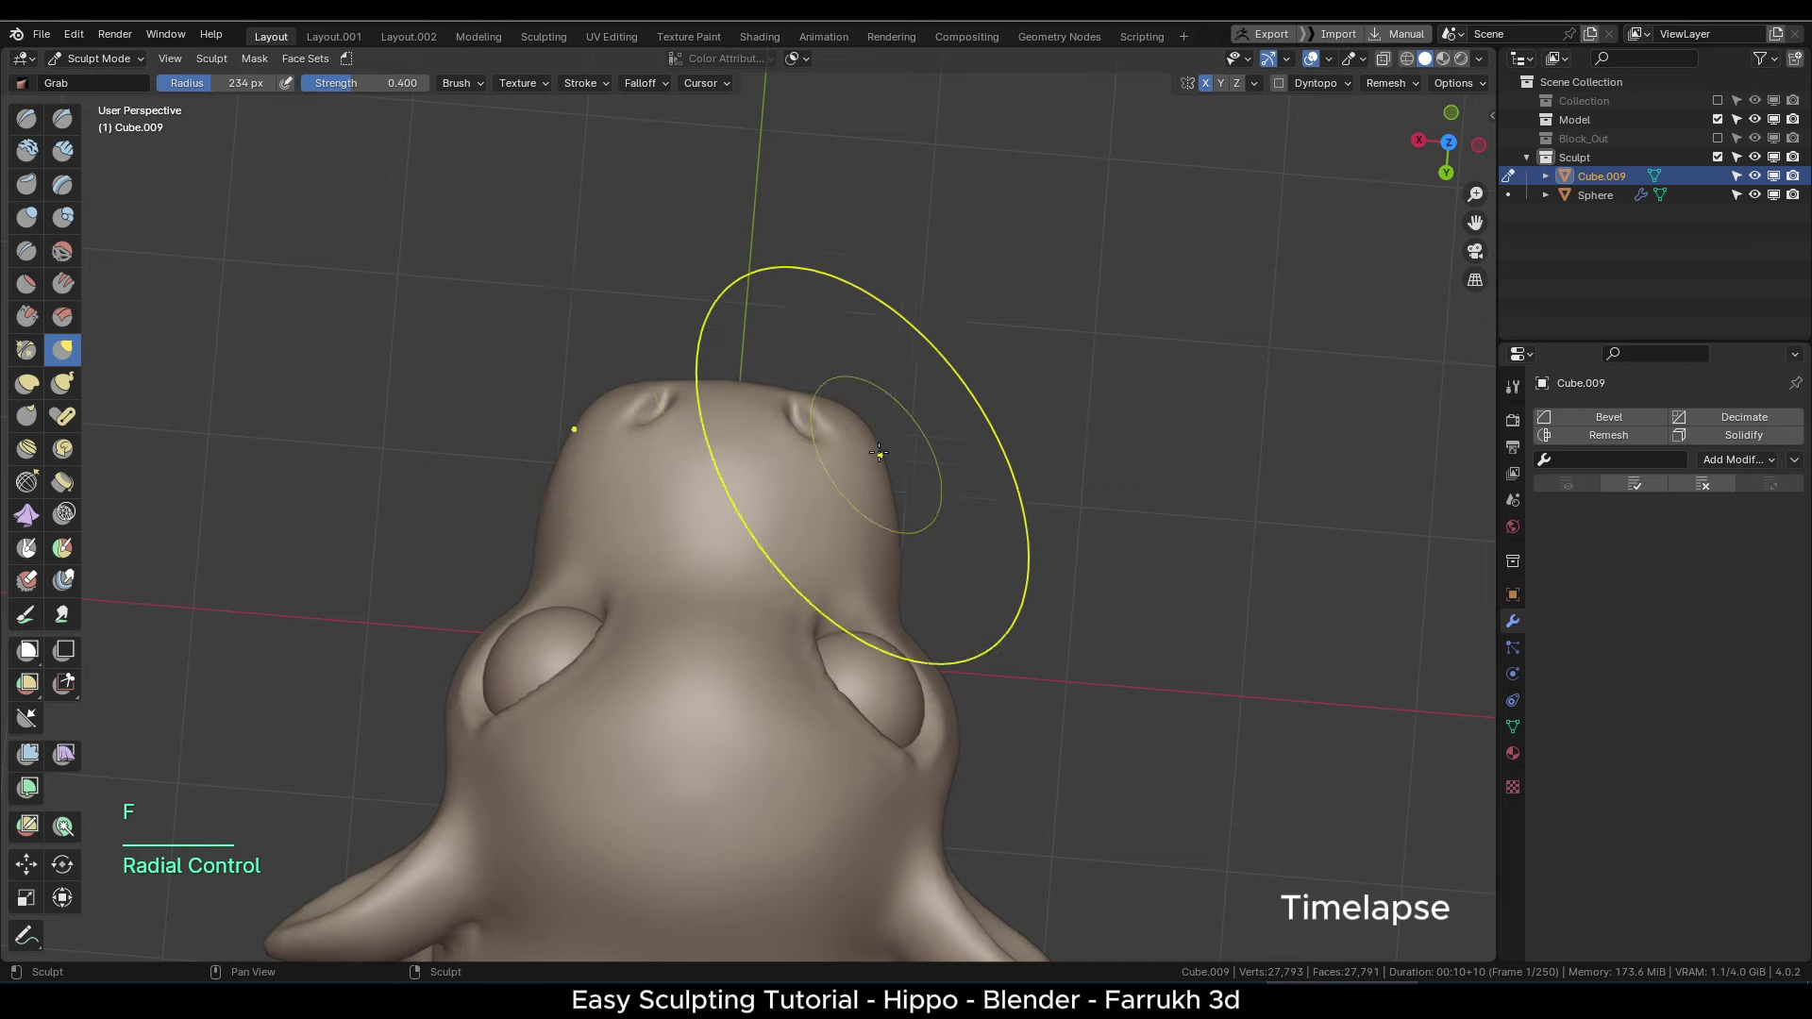
left_click(789, 421)
- Set the Grab brush radius to 141 px and voxel-remesh the hippo body
mouse_move(789, 421)
left_mouse_down("alt")
mouse_move(586, 527)
mouse_move(663, 576)
mouse_move(633, 605)
mouse_move(706, 578)
left_mouse_up("alt")
key("f")
left_click(645, 651)
right_click_drag(706, 578, 849, 529, "alt")
key("F5")
key("F4")
key("ctrl+r")
key("F4")
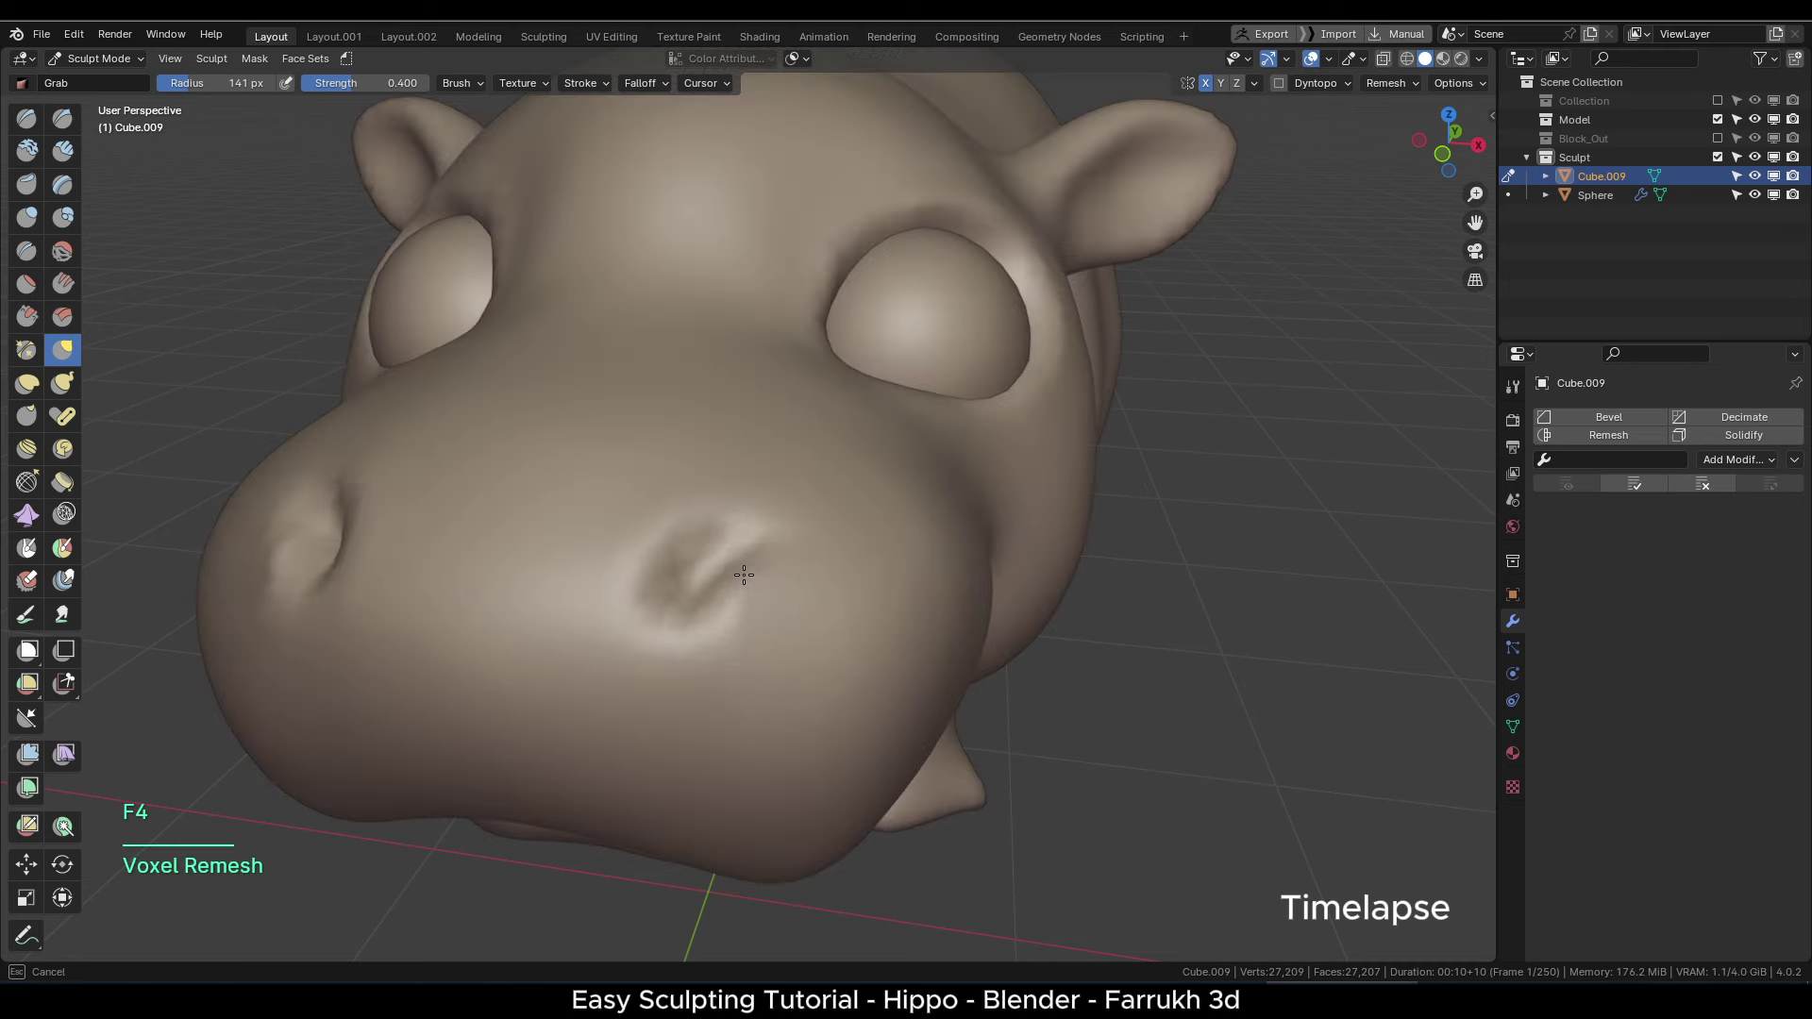
- Refine the nostril shape with the 141 px Grab brush
left_click_drag(675, 615, 672, 602)
right_click_drag(849, 566, 735, 623, "alt")
mouse_move(811, 614)
left_mouse_down("alt")
mouse_move(739, 622)
mouse_move(604, 585)
left_mouse_up("alt")
- Adjust the brow and muzzle bridge in front of the eye with a 182 px Grab brush
right_click_drag(604, 528, 717, 472, "alt")
key("f")
left_click(722, 461)
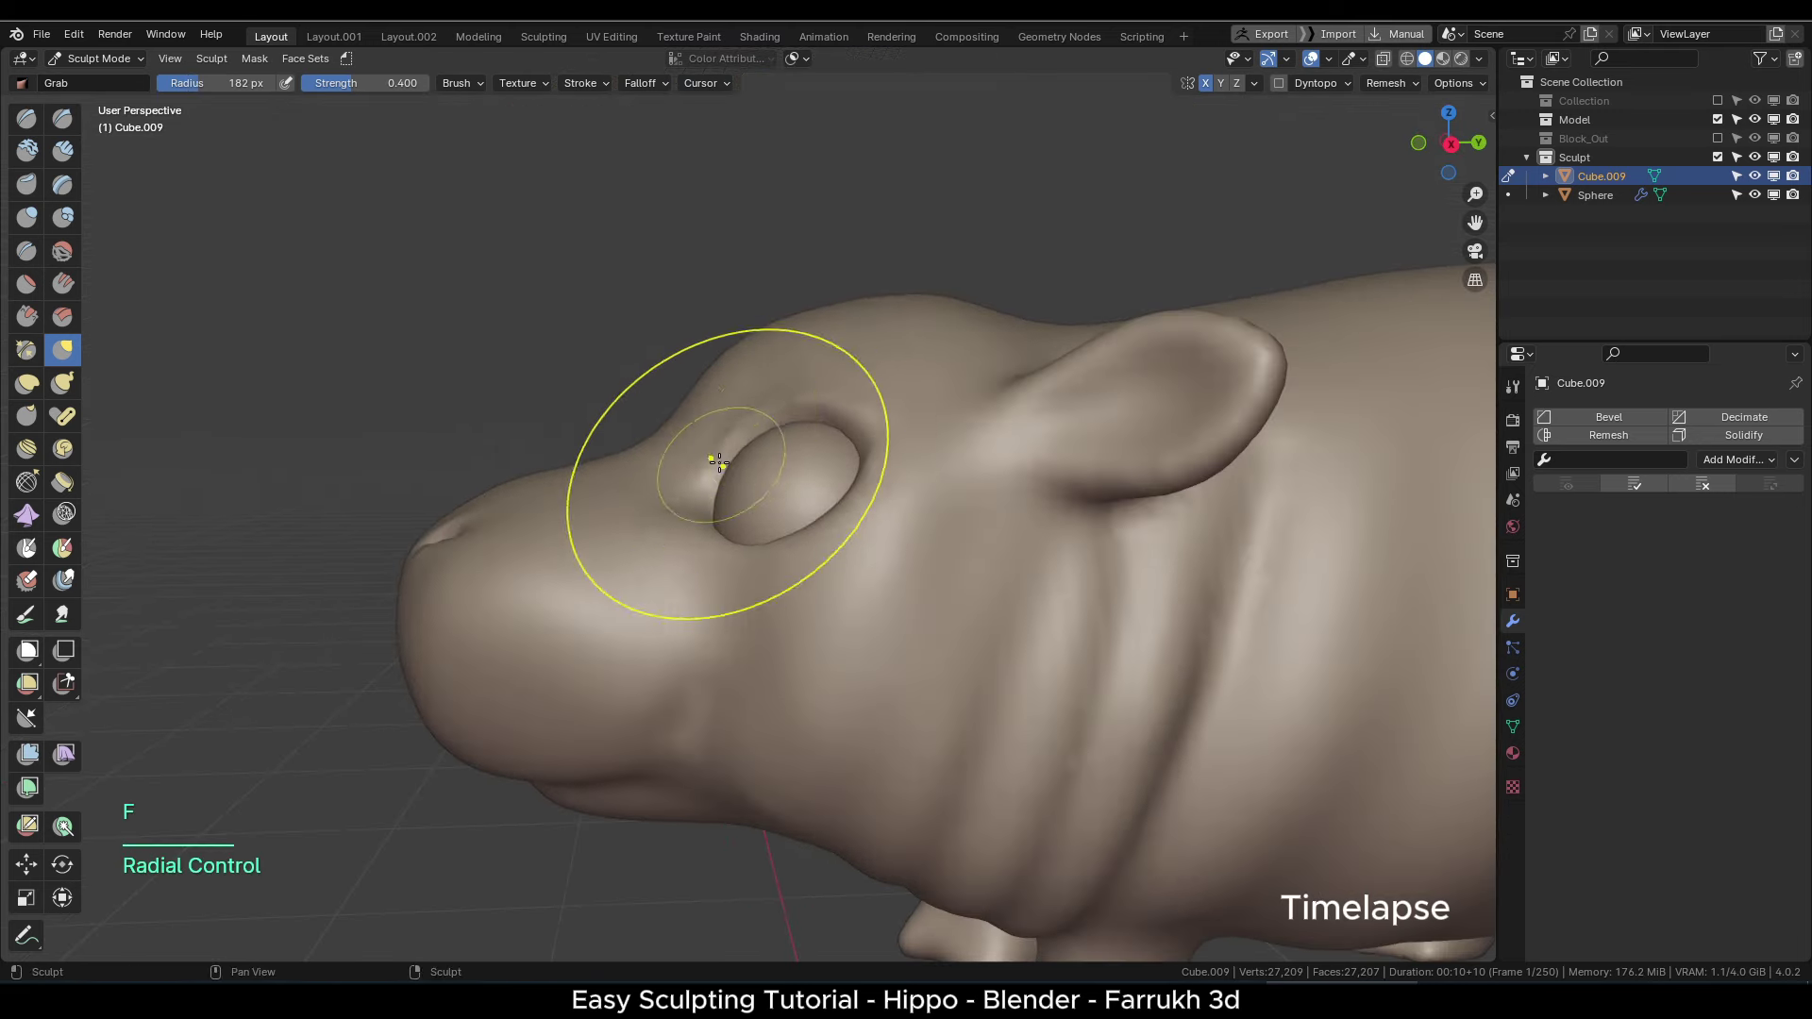
mouse_move(802, 453)
left_mouse_down("alt")
mouse_move(712, 440)
mouse_move(802, 454)
left_mouse_up("alt")
right_click_drag(906, 472, 833, 485, "alt")
left_click_drag(833, 484, 746, 490, "alt")
- Adjust the underside around the legs from the side with a 250 px Grab brush
key("f")
left_click(926, 531)
middle_click_drag(901, 635, 843, 628)
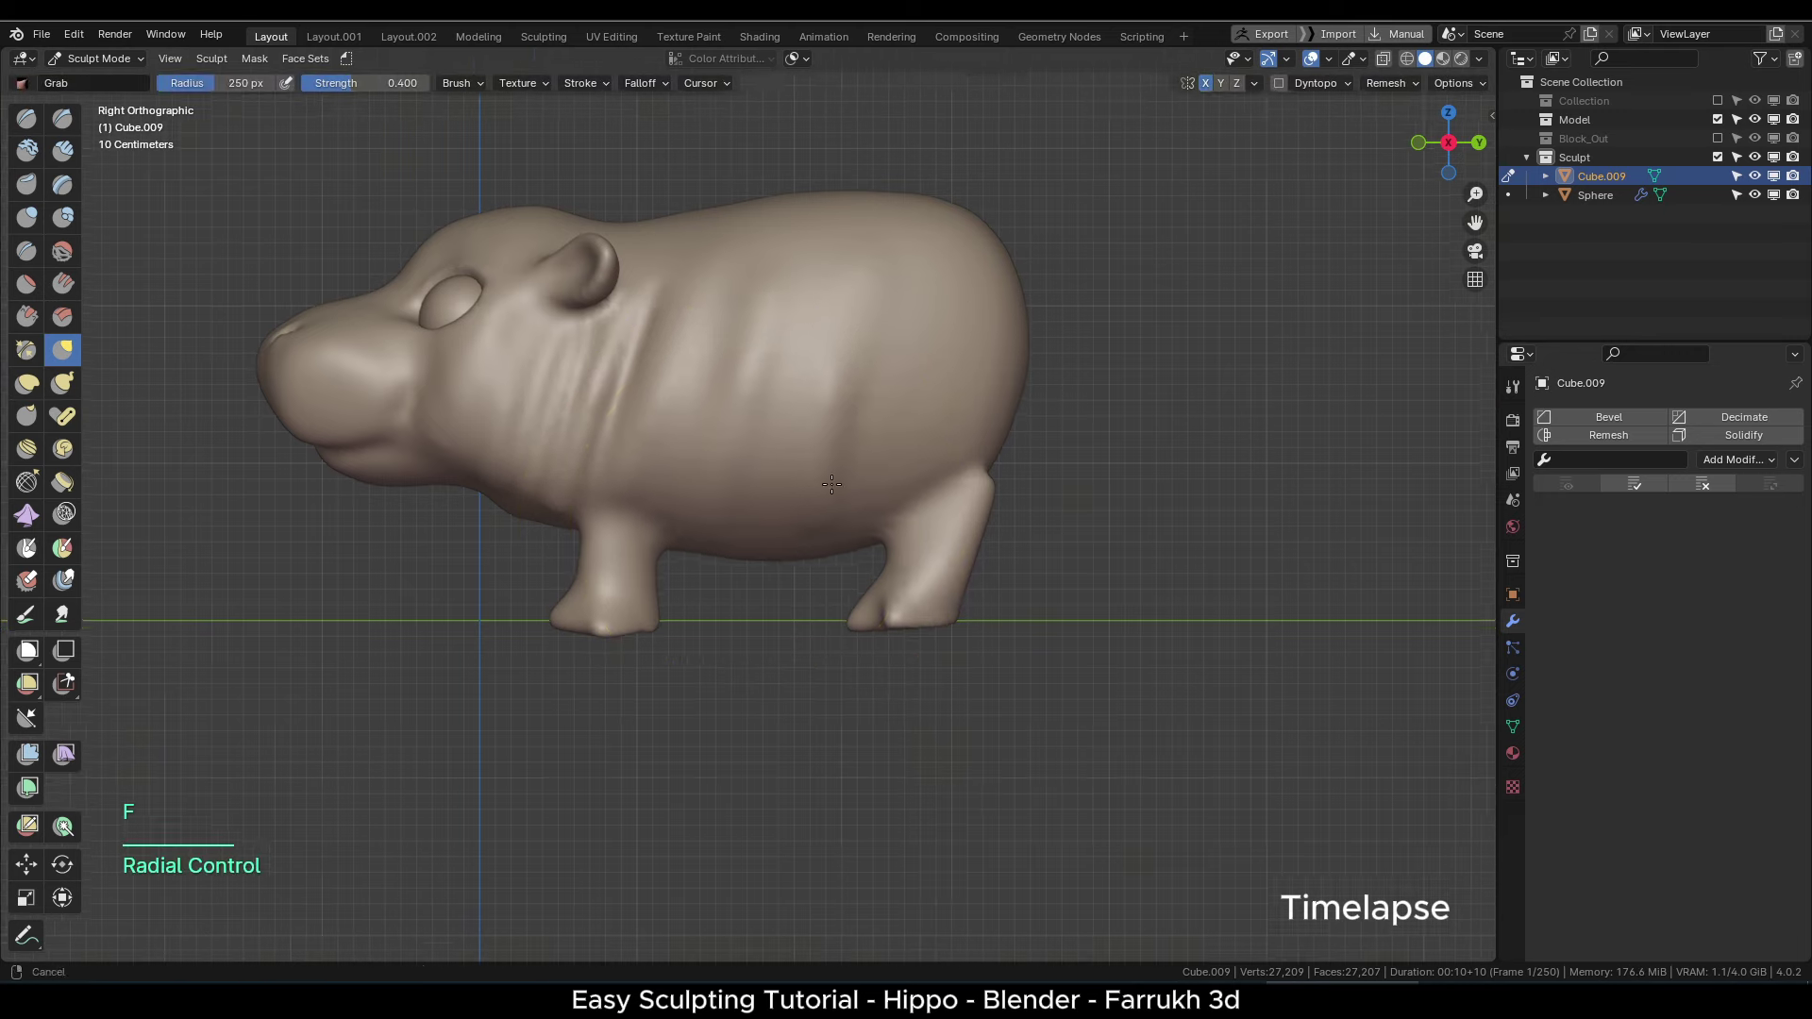
scroll(441, 664, "up", 1)
left_click_drag(697, 621, 701, 604)
- Shape the inner side of the front legs from the front with a 104 px Grab brush
mouse_move(694, 604)
middle_mouse_down("alt")
mouse_move(802, 595)
mouse_move(877, 623)
middle_mouse_up("alt")
scroll(680, 680, "up", 1)
key("f")
left_click(685, 587)
key("f")
left_click(691, 562)
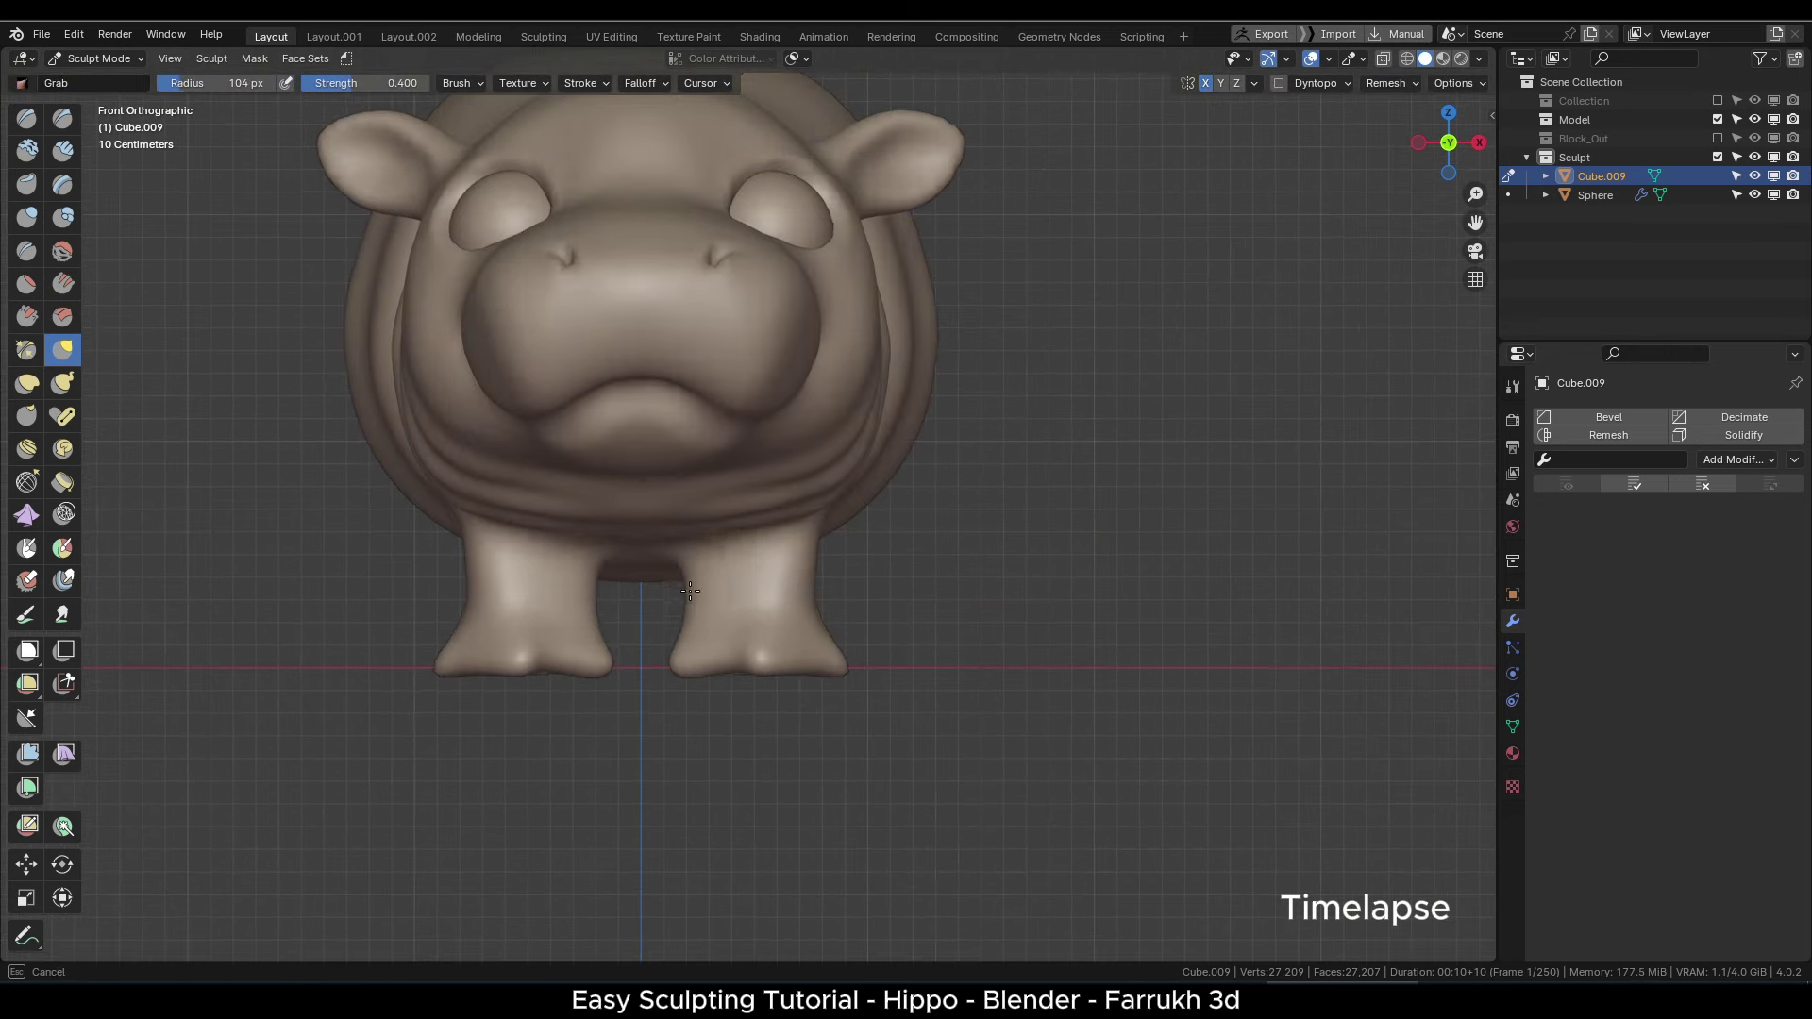
left_click_drag(690, 591, 698, 591)
- Push the tip of the muzzle back in the right side view with a 210 px Grab brush
scroll(831, 595, "down", 1)
mouse_move(915, 529)
left_mouse_down("alt")
mouse_move(780, 546)
mouse_move(760, 614)
left_mouse_up("alt")
left_click_drag(618, 573, 540, 534, "alt")
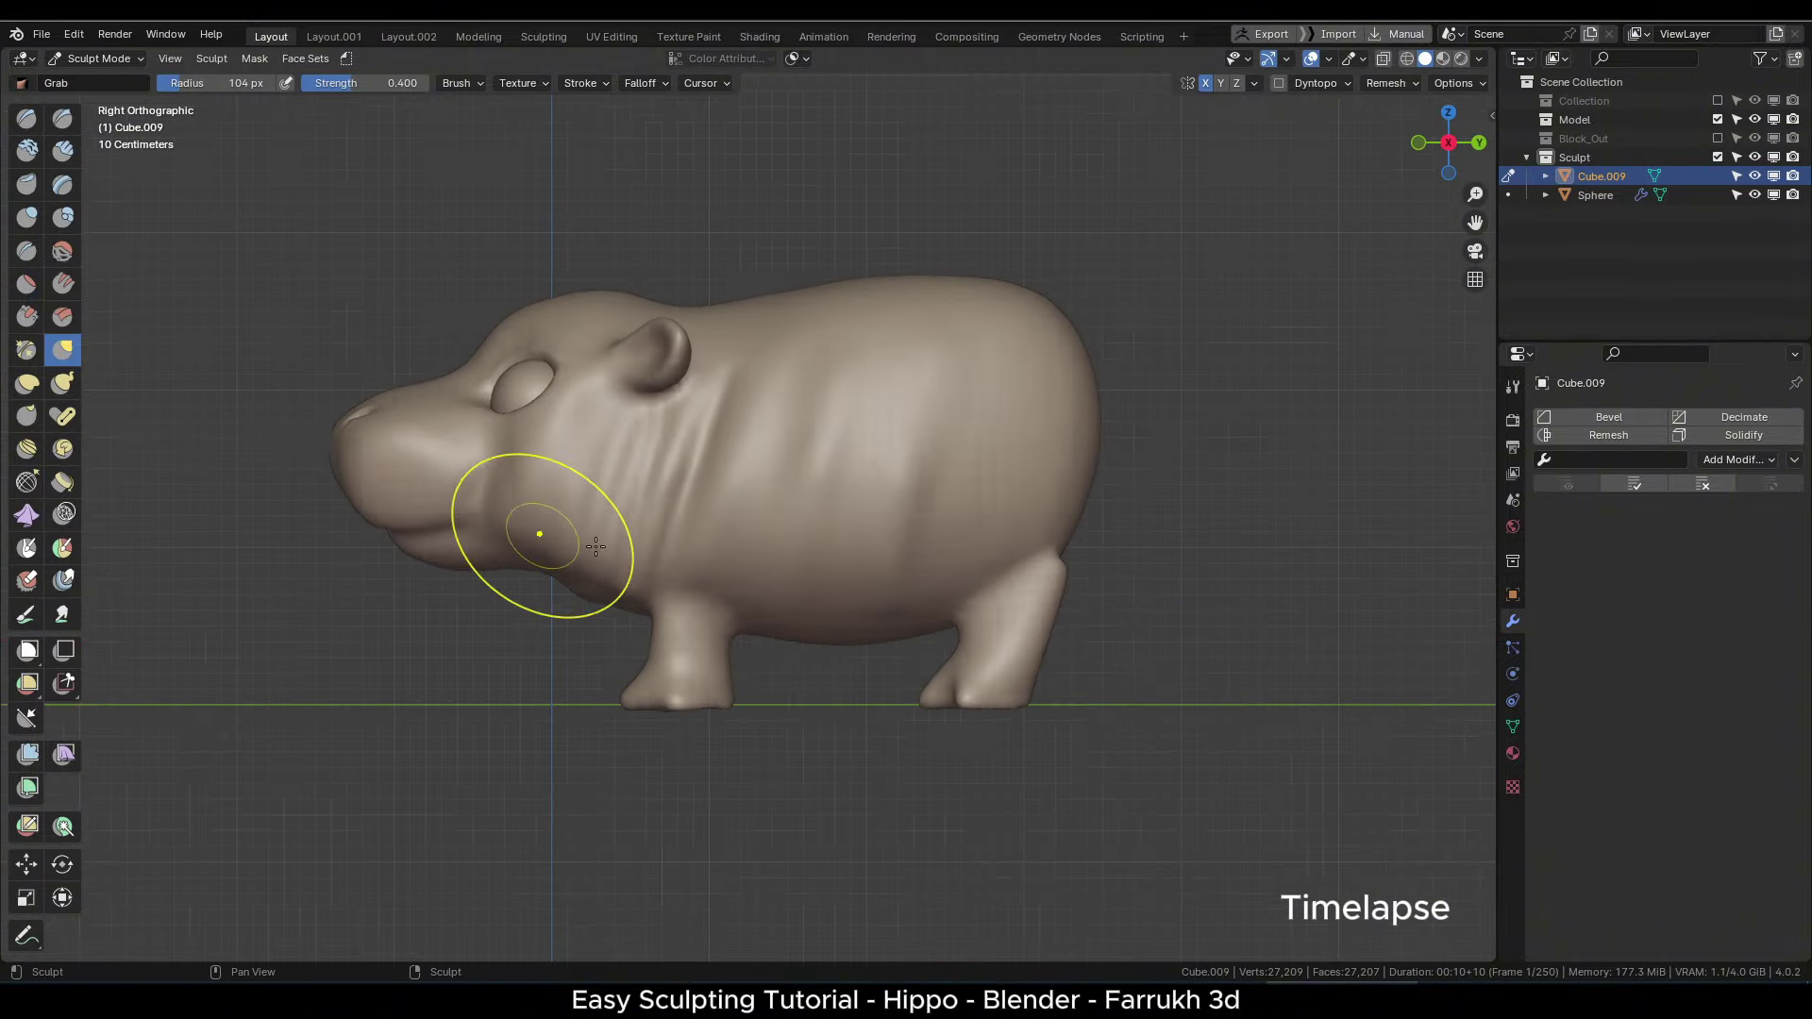
middle_click_drag(595, 546, 994, 610, "shift")
scroll(944, 604, "up", 2)
key("f")
left_click(817, 595)
middle_click_drag(817, 594, 914, 541, "shift")
key("f")
left_click(901, 554)
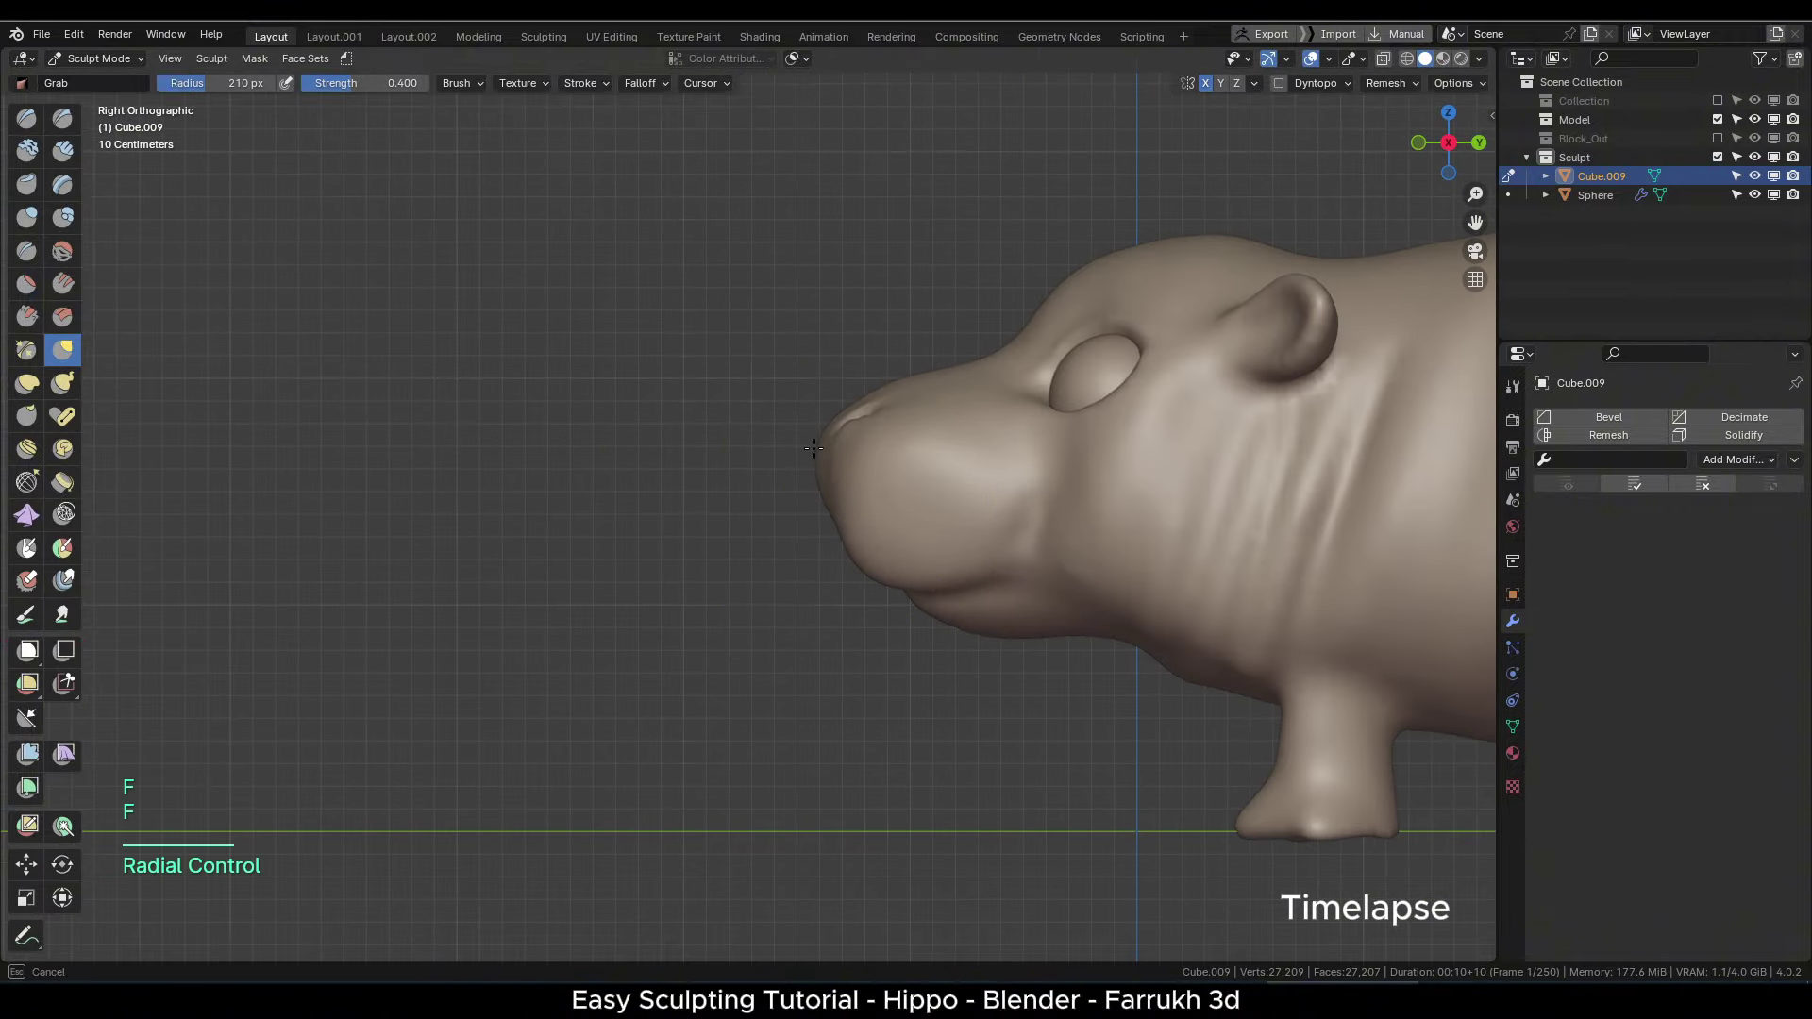
left_click_drag(813, 448, 828, 451)
- Reshape the lower jaw profile from the side with a 156 px Grab brush
key("f")
left_click(1059, 497)
mouse_move(955, 369)
middle_mouse_down("shift")
mouse_move(907, 442)
mouse_move(884, 294)
middle_mouse_up("shift")
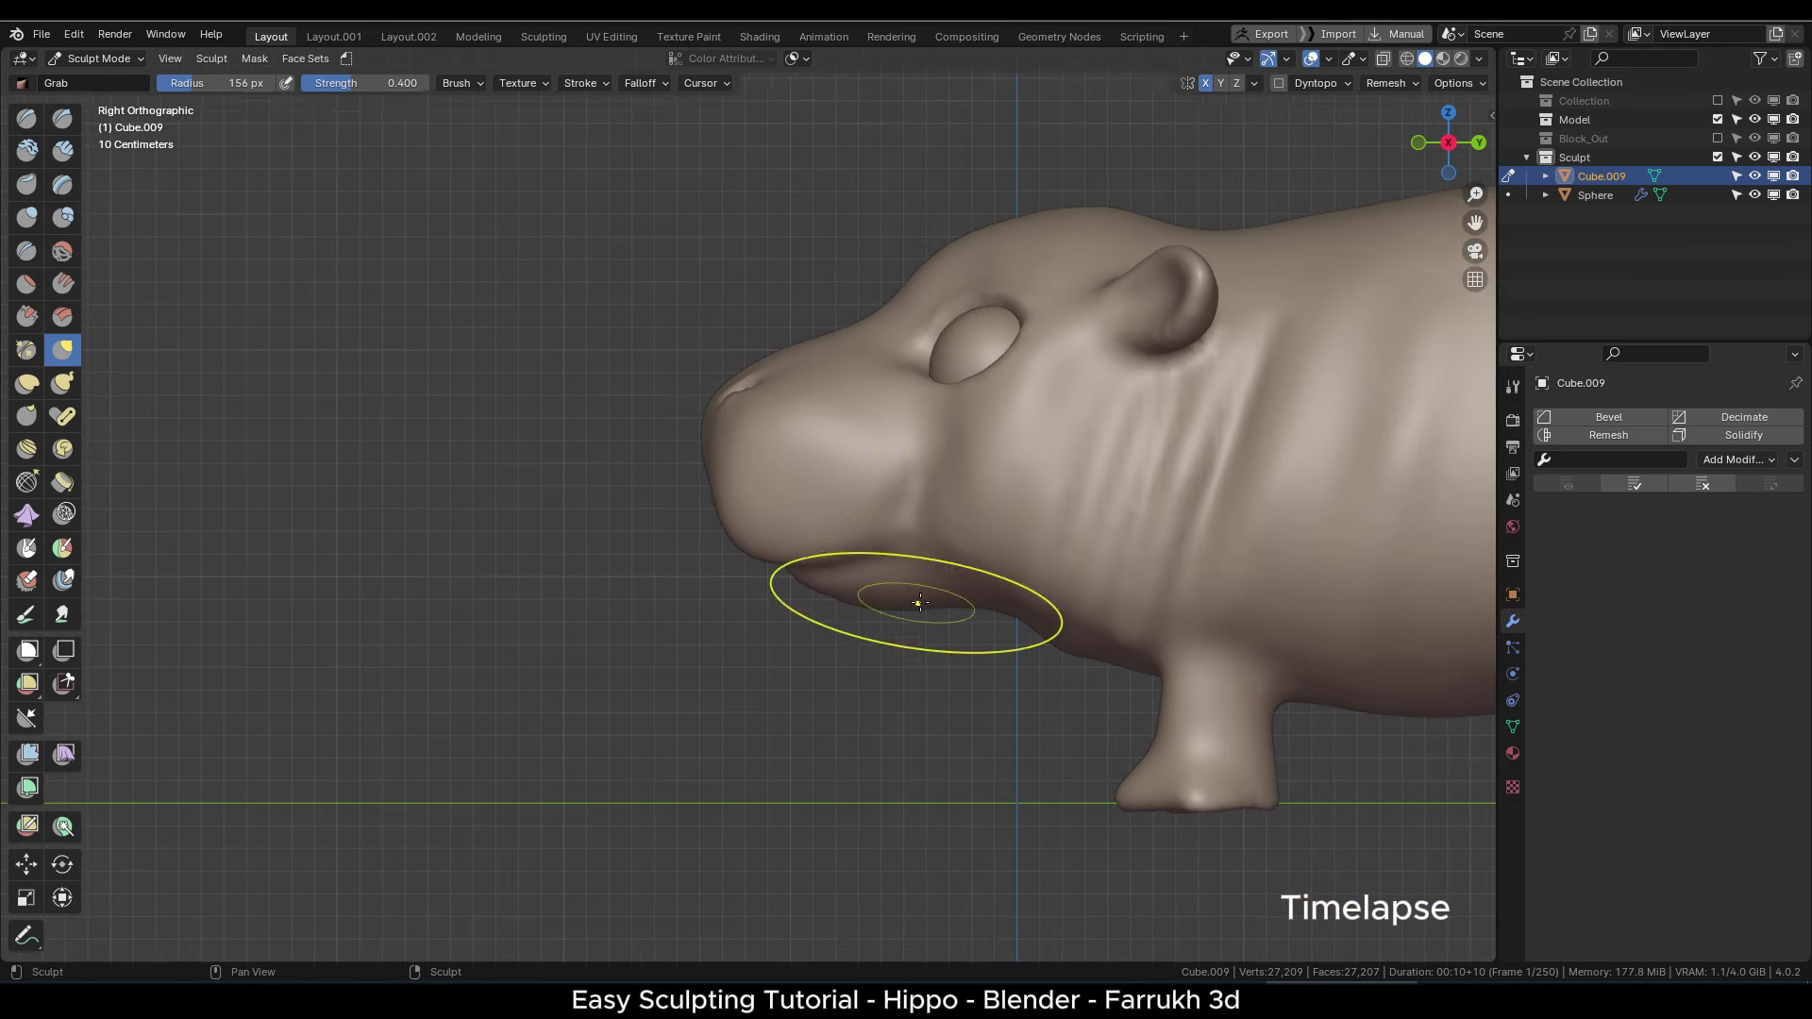
- Carve the mouth line and the crease at its corner with a 33 px Draw Sharp brush at strength 0.500
left_click(72, 127)
key("f")
left_click(917, 498)
left_click_drag(828, 567, 894, 554)
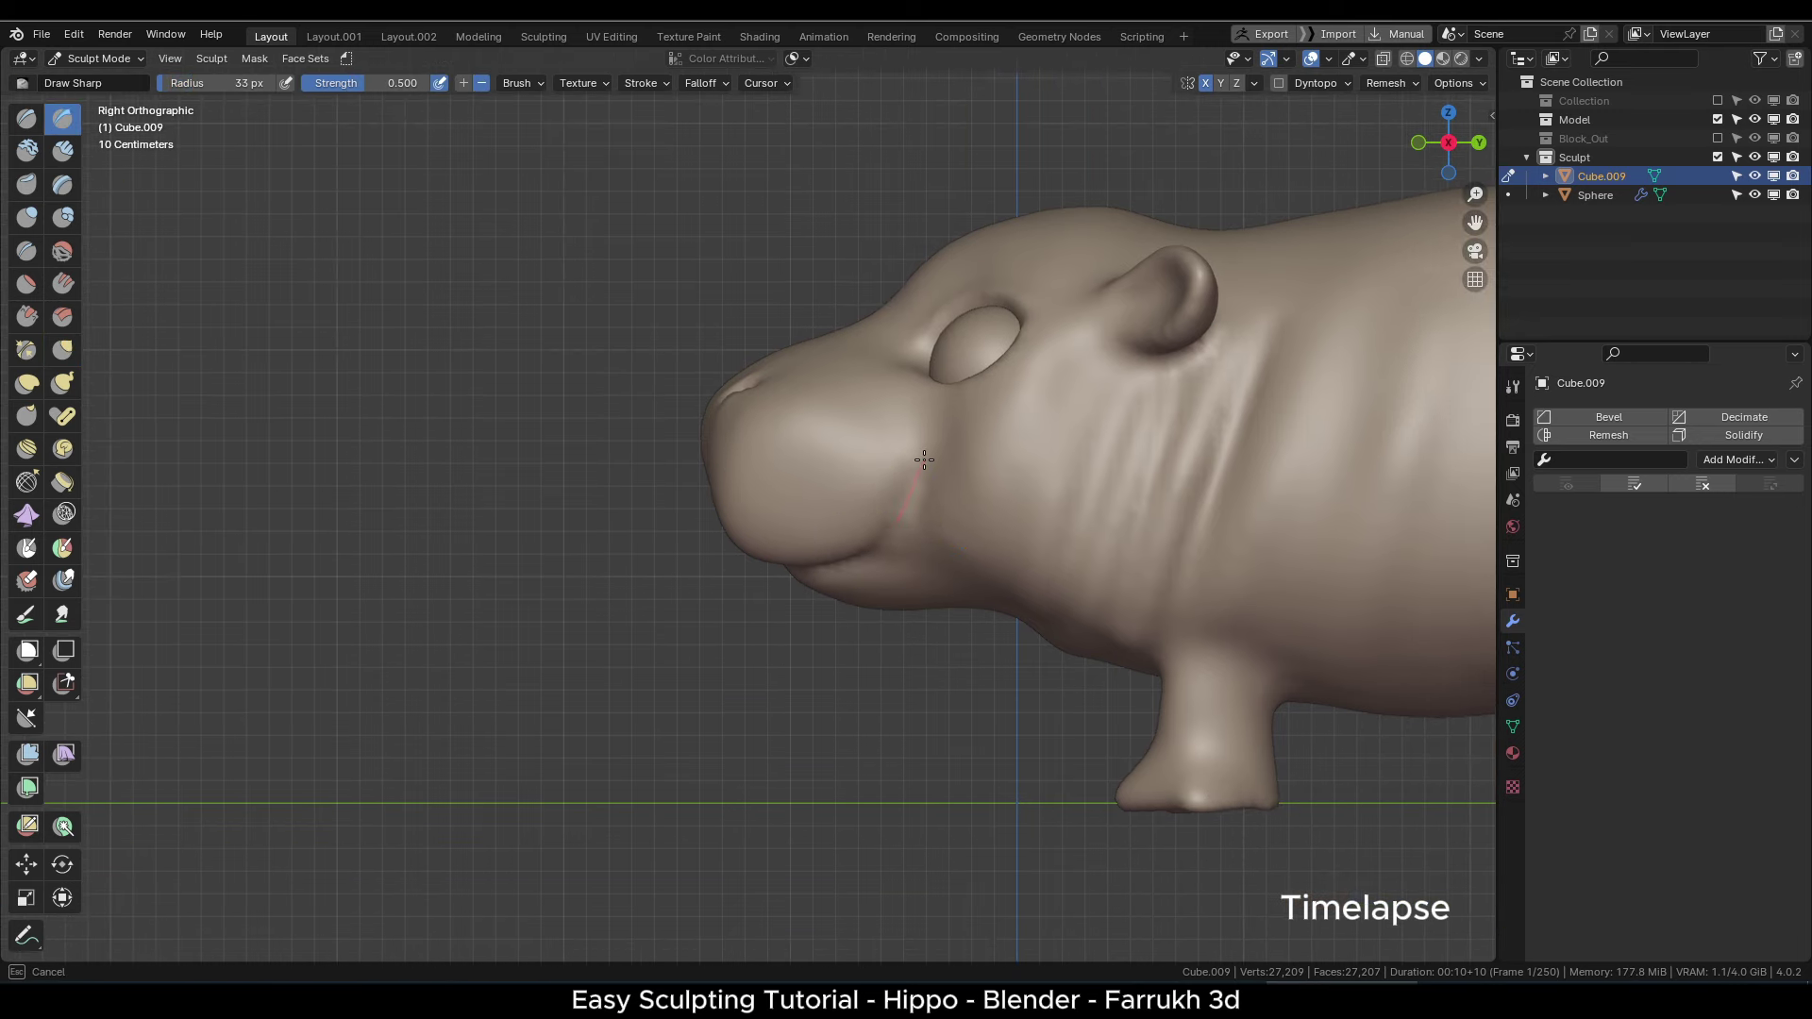
left_click_drag(903, 490, 890, 545)
- Adjust the tip of the ear with a 121 px Grab brush
scroll(487, 525, "down", 3)
mouse_move(487, 525)
left_mouse_down("alt")
mouse_move(821, 557)
mouse_move(604, 589)
left_mouse_up("alt")
middle_click_drag(566, 513, 687, 524)
key("f")
left_click(734, 451)
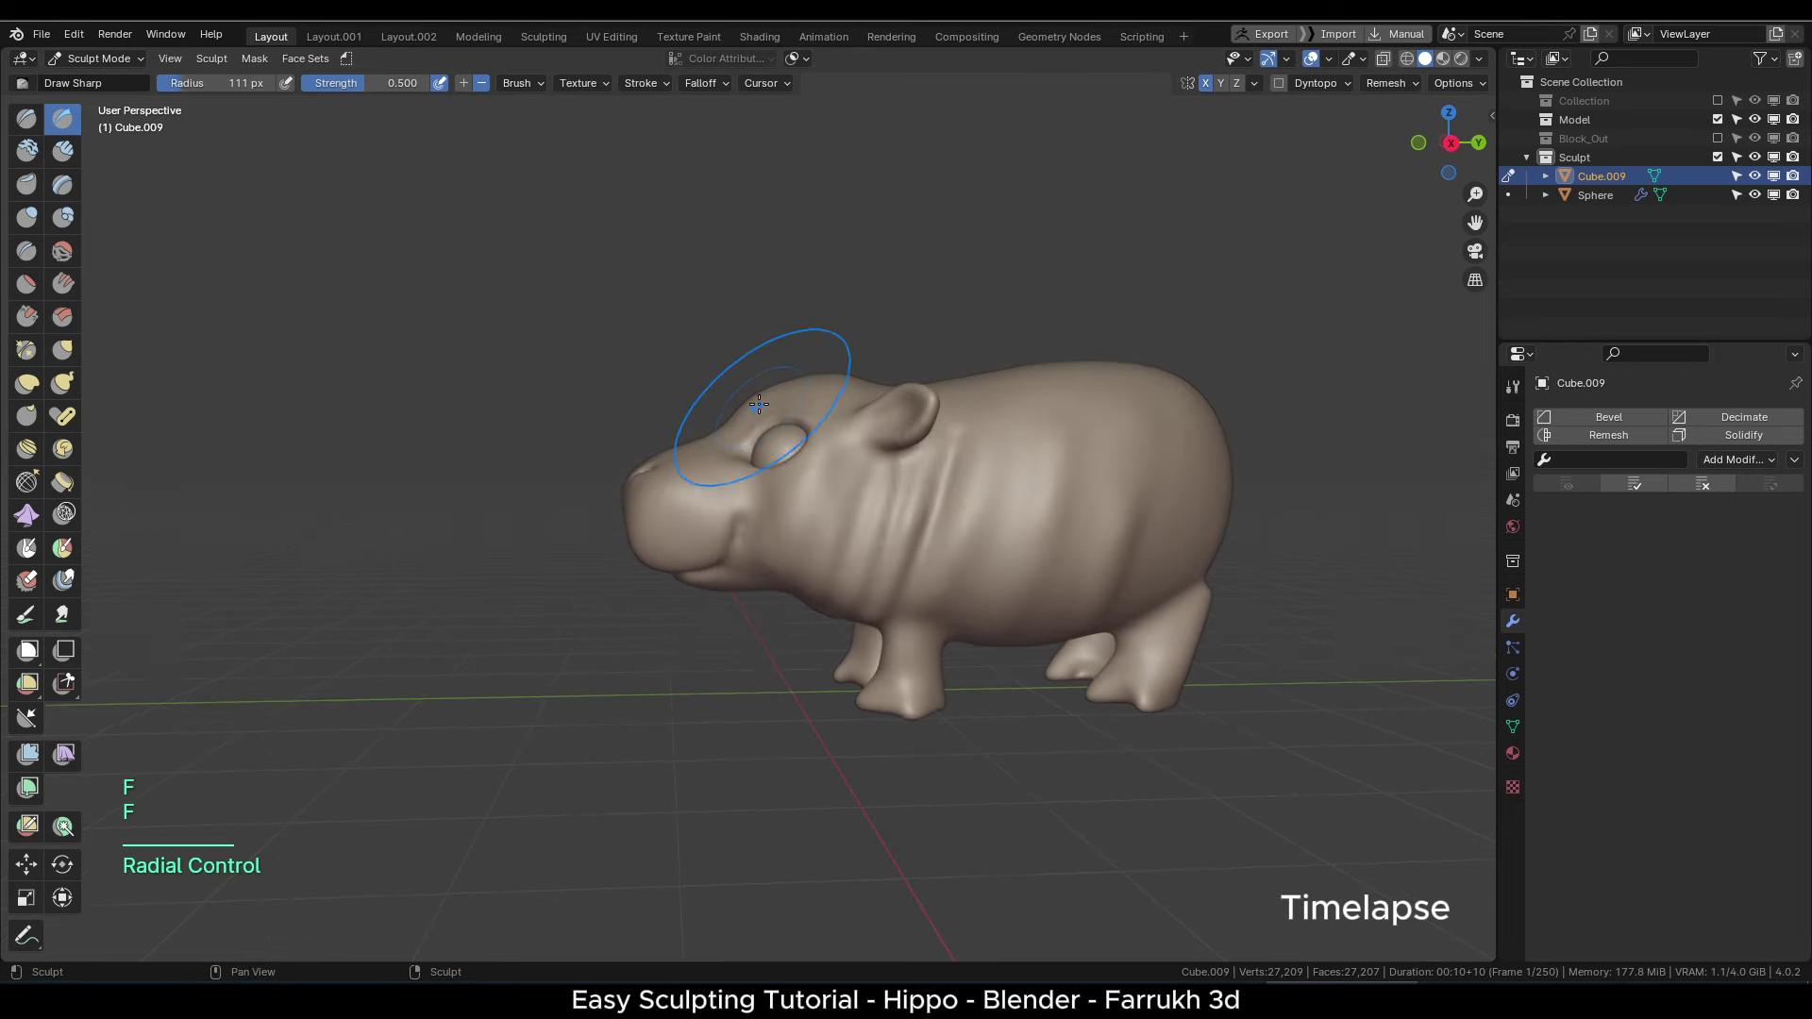
scroll(816, 392, "up", 3)
mouse_move(887, 415)
left_mouse_down("alt")
mouse_move(833, 425)
mouse_move(981, 406)
left_mouse_up("alt")
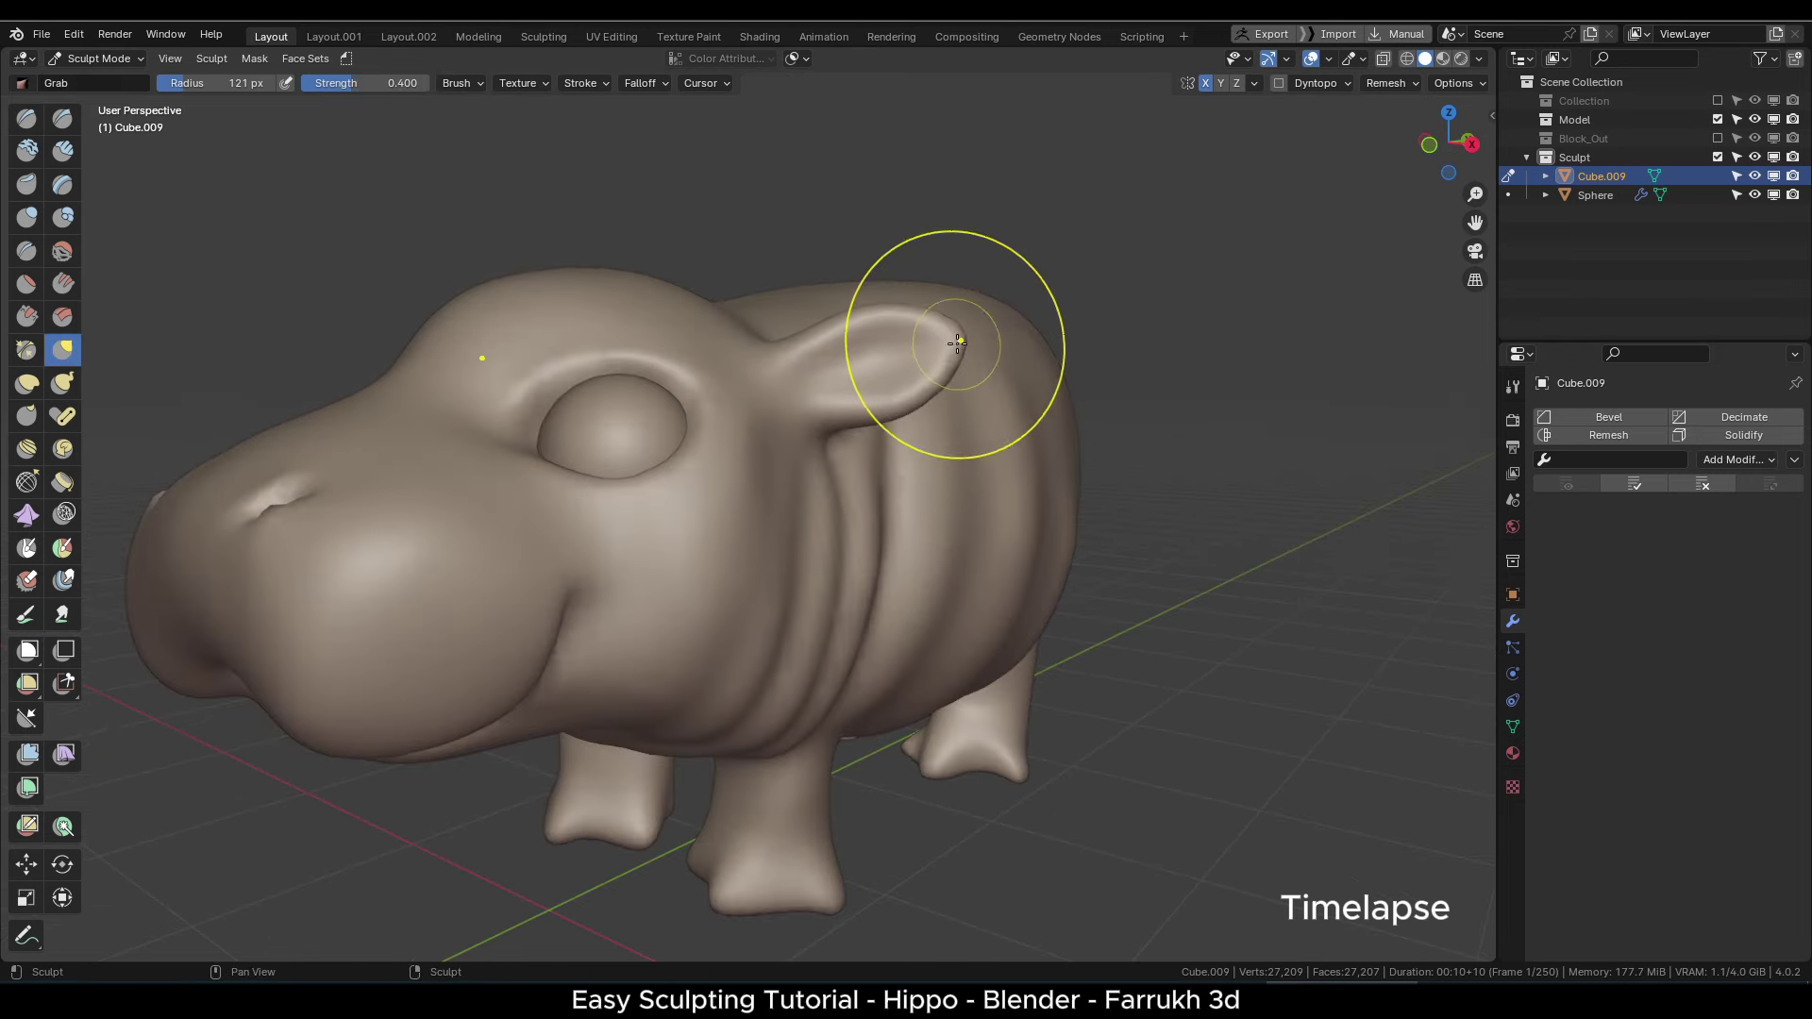
left_click_drag(885, 361, 878, 351)
- Adjust the form of the hippo's body with a resized Grab brush
scroll(878, 358, "down", 5)
middle_click_drag(877, 359, 736, 363)
middle_click_drag(1019, 566, 901, 604)
key("f")
left_click(1014, 607)
left_click_drag(941, 476, 943, 467)
- Carve creases where the hind and front legs meet the body with the Draw Sharp brush at strength 0.500
mouse_move(943, 651)
middle_mouse_down()
mouse_move(859, 641)
mouse_move(929, 674)
middle_mouse_up()
key("f")
left_click(817, 666)
middle_click_drag(745, 642, 841, 604)
scroll(846, 602, "up", 4)
middle_click_drag(877, 793, 958, 620, "shift")
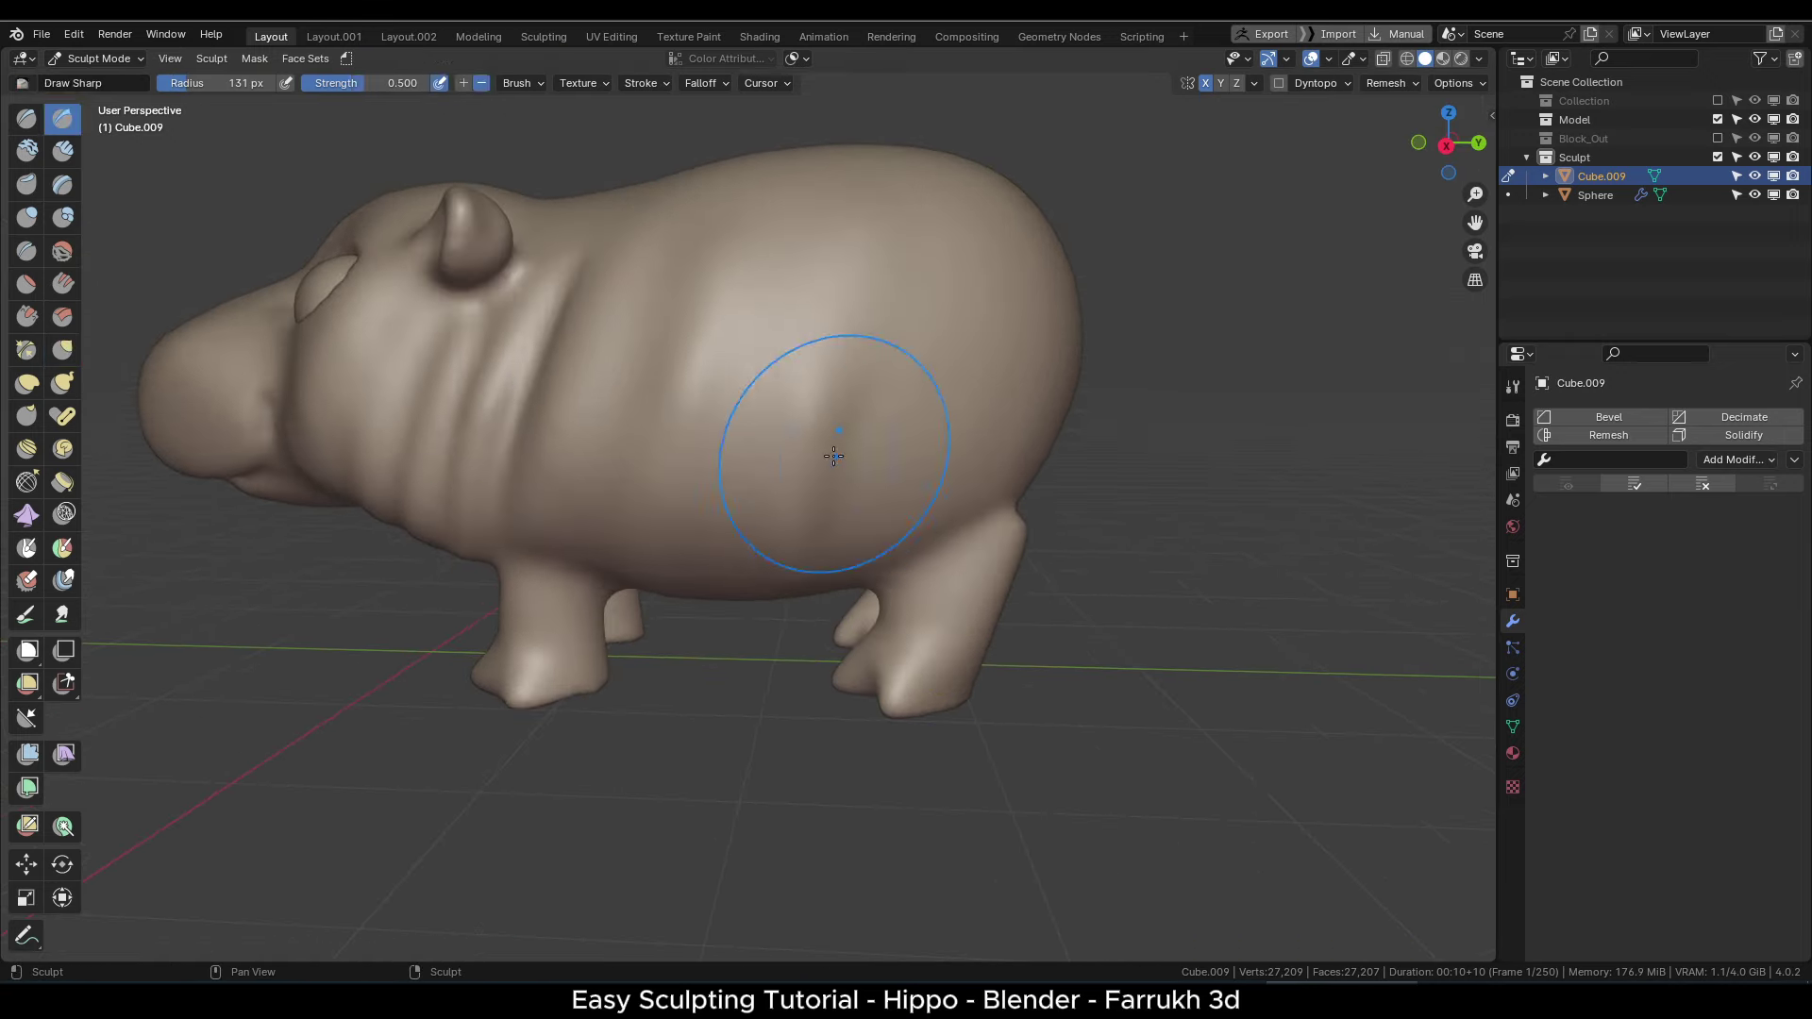
left_click_drag(1019, 507, 875, 572, "ctrl")
middle_click_drag(500, 592, 667, 607)
left_click_drag(710, 575, 573, 578, "ctrl")
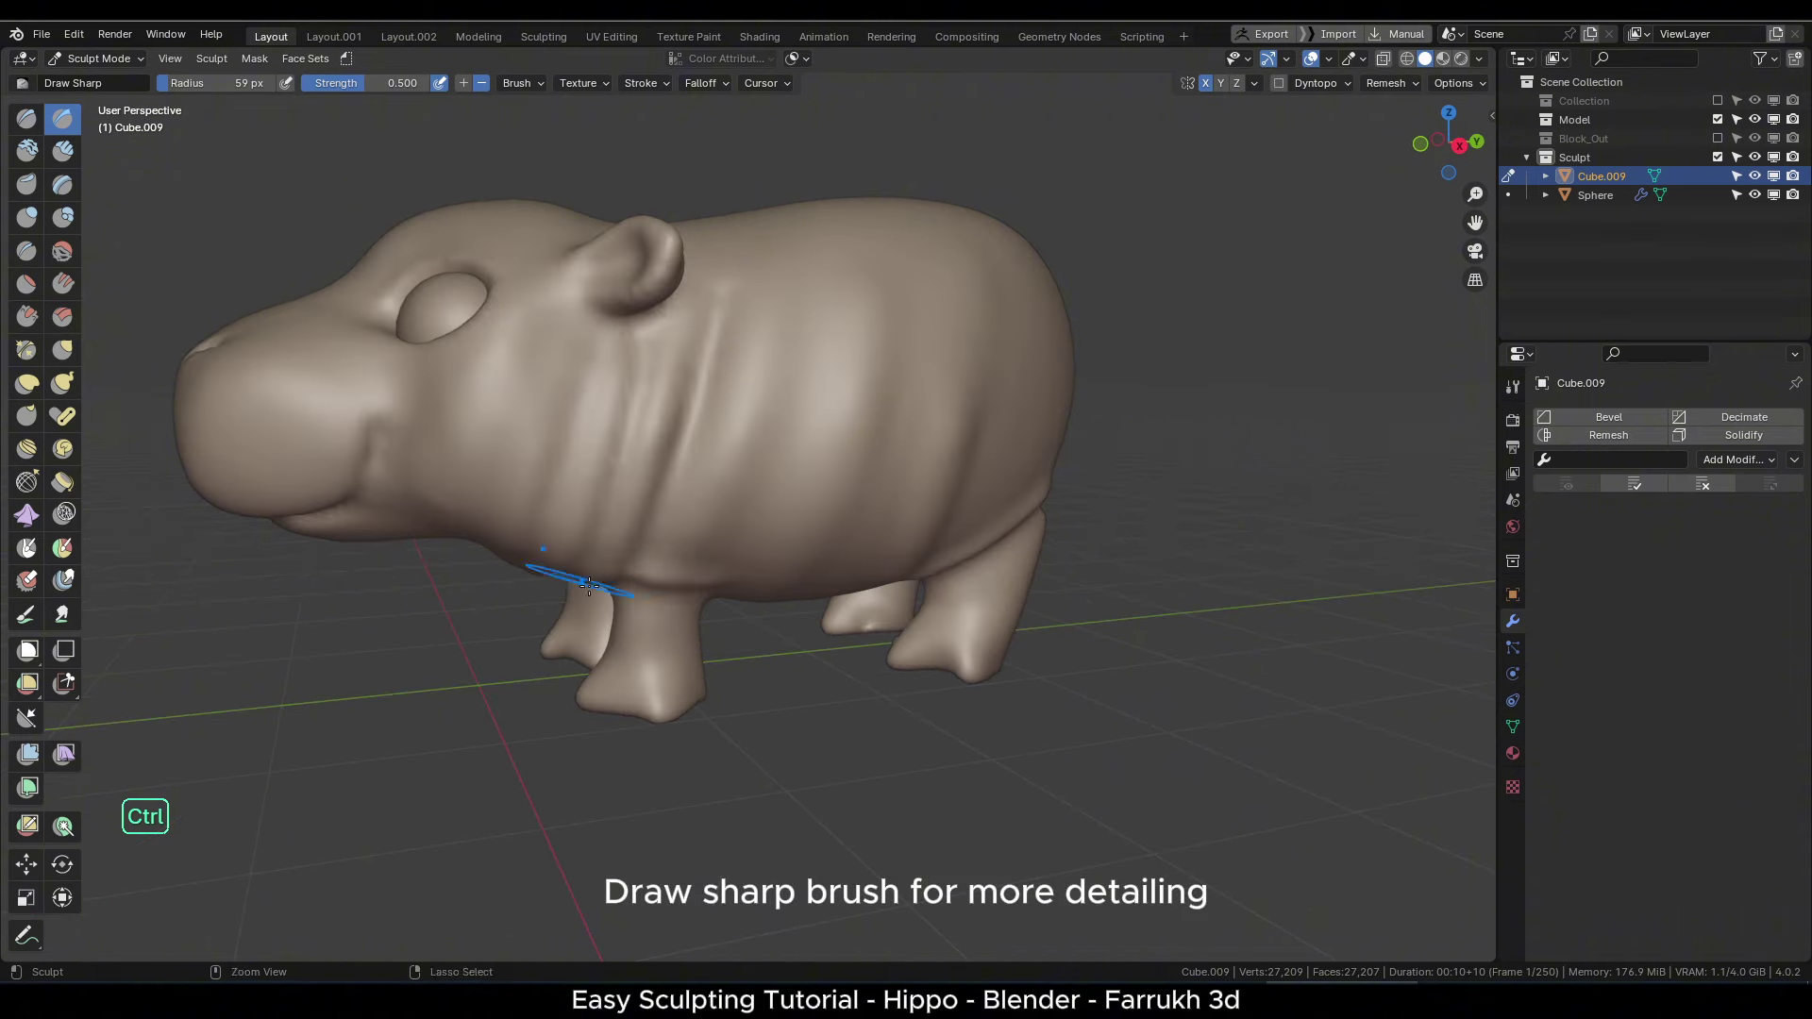
- Reshape the rim around the eye with a 75 px Grab brush
middle_click_drag(671, 594, 599, 562, "alt")
scroll(709, 530, "down", 1)
middle_click_drag(481, 358, 571, 403, "alt")
key("g")
key("f")
left_click(538, 403)
key("f")
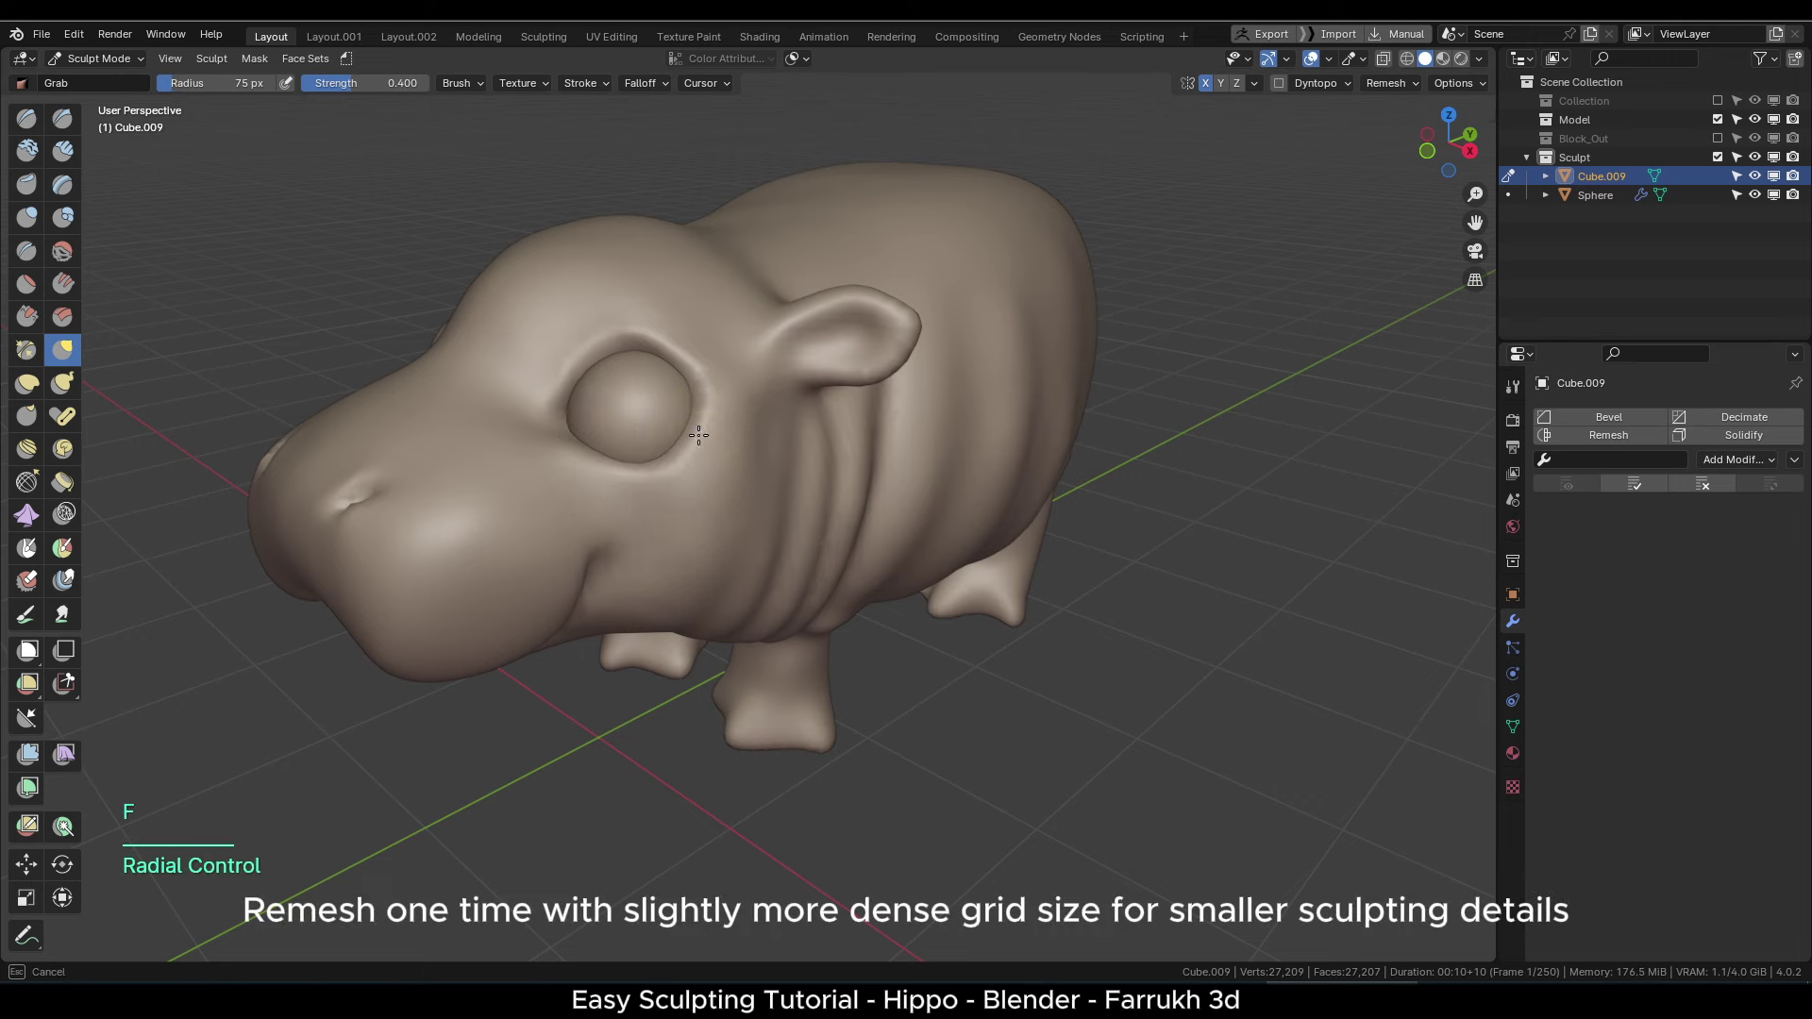
middle_click_drag(647, 306, 668, 571)
- Set the voxel size to 0.0245 m and remesh the hippo body
middle_click_drag(855, 539, 811, 515, "alt")
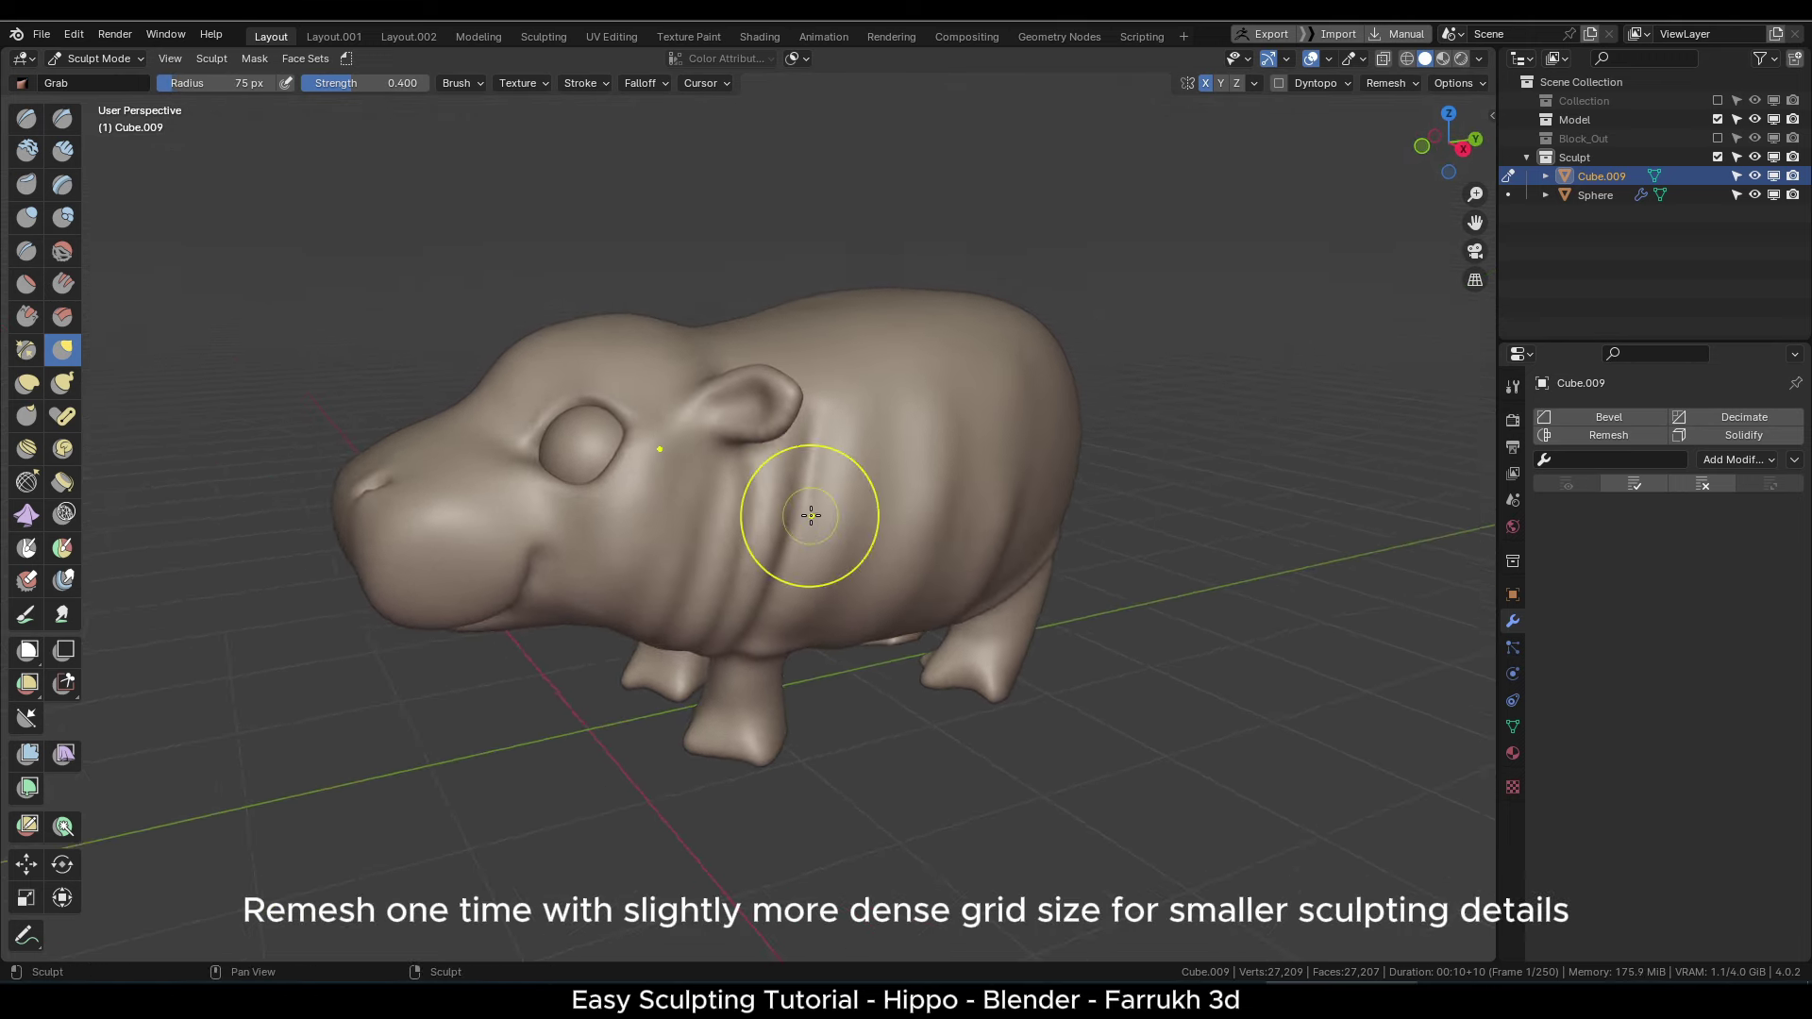
key("shift+r")
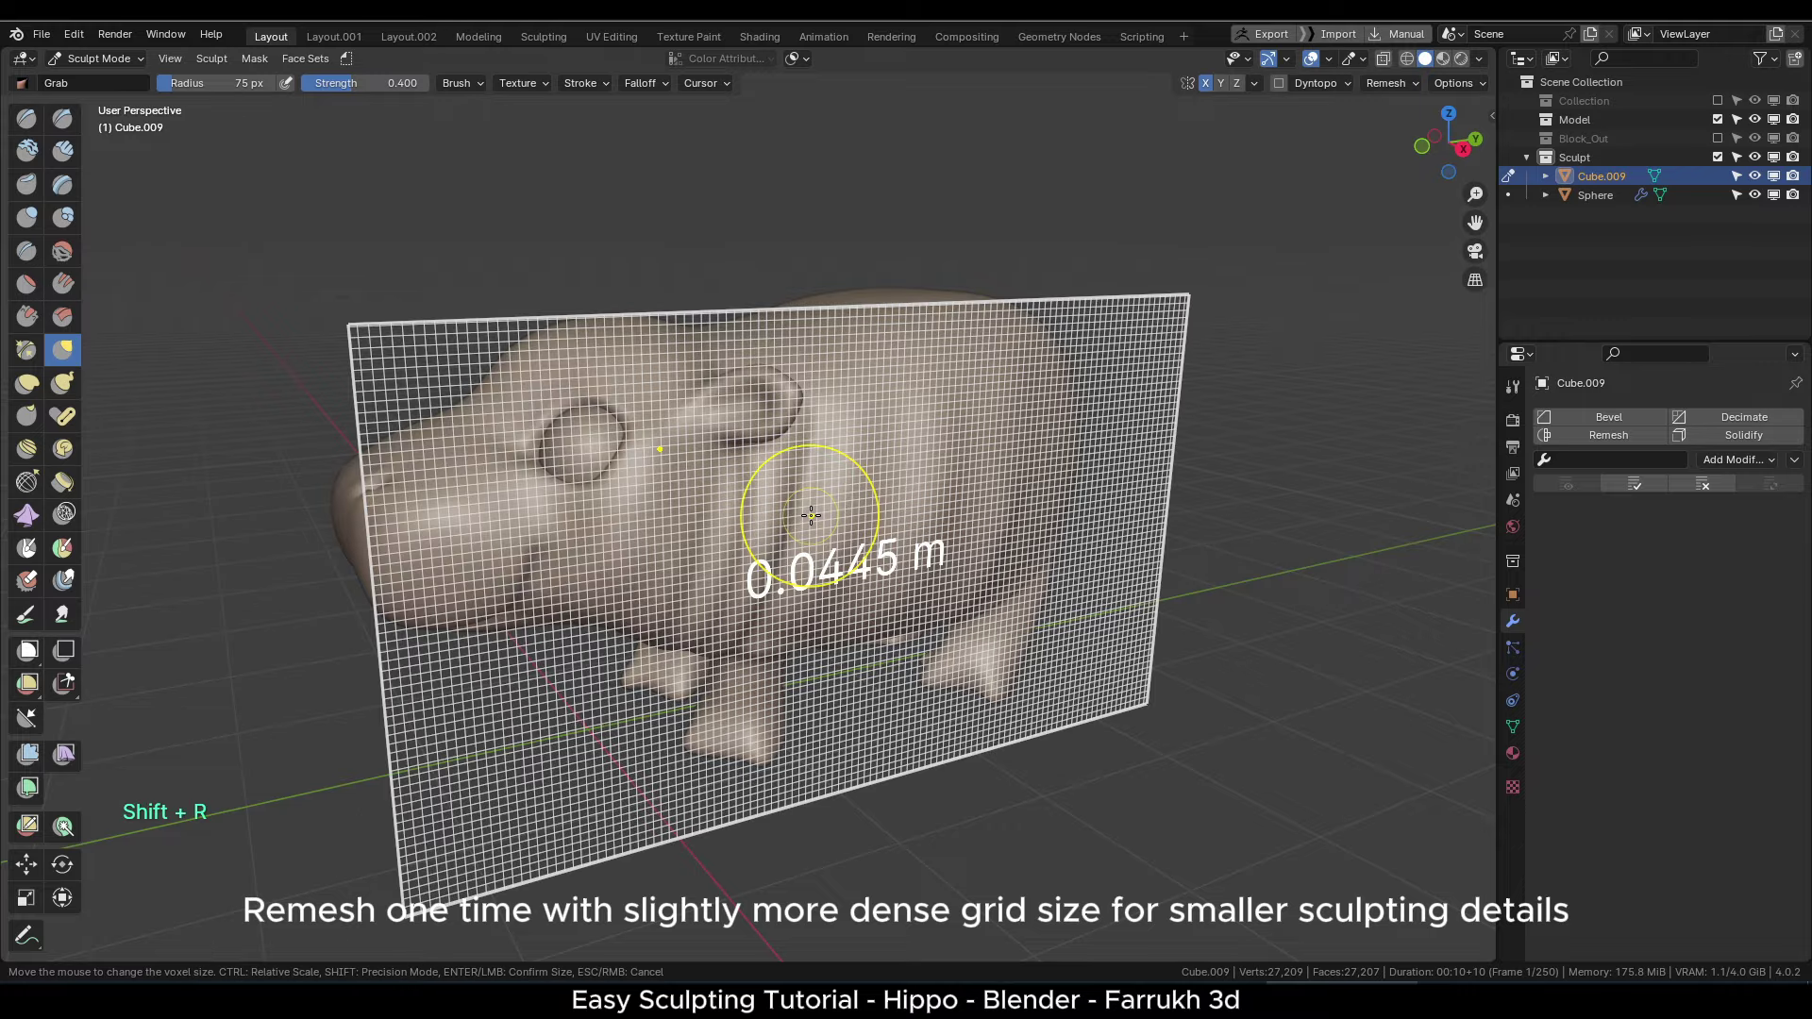
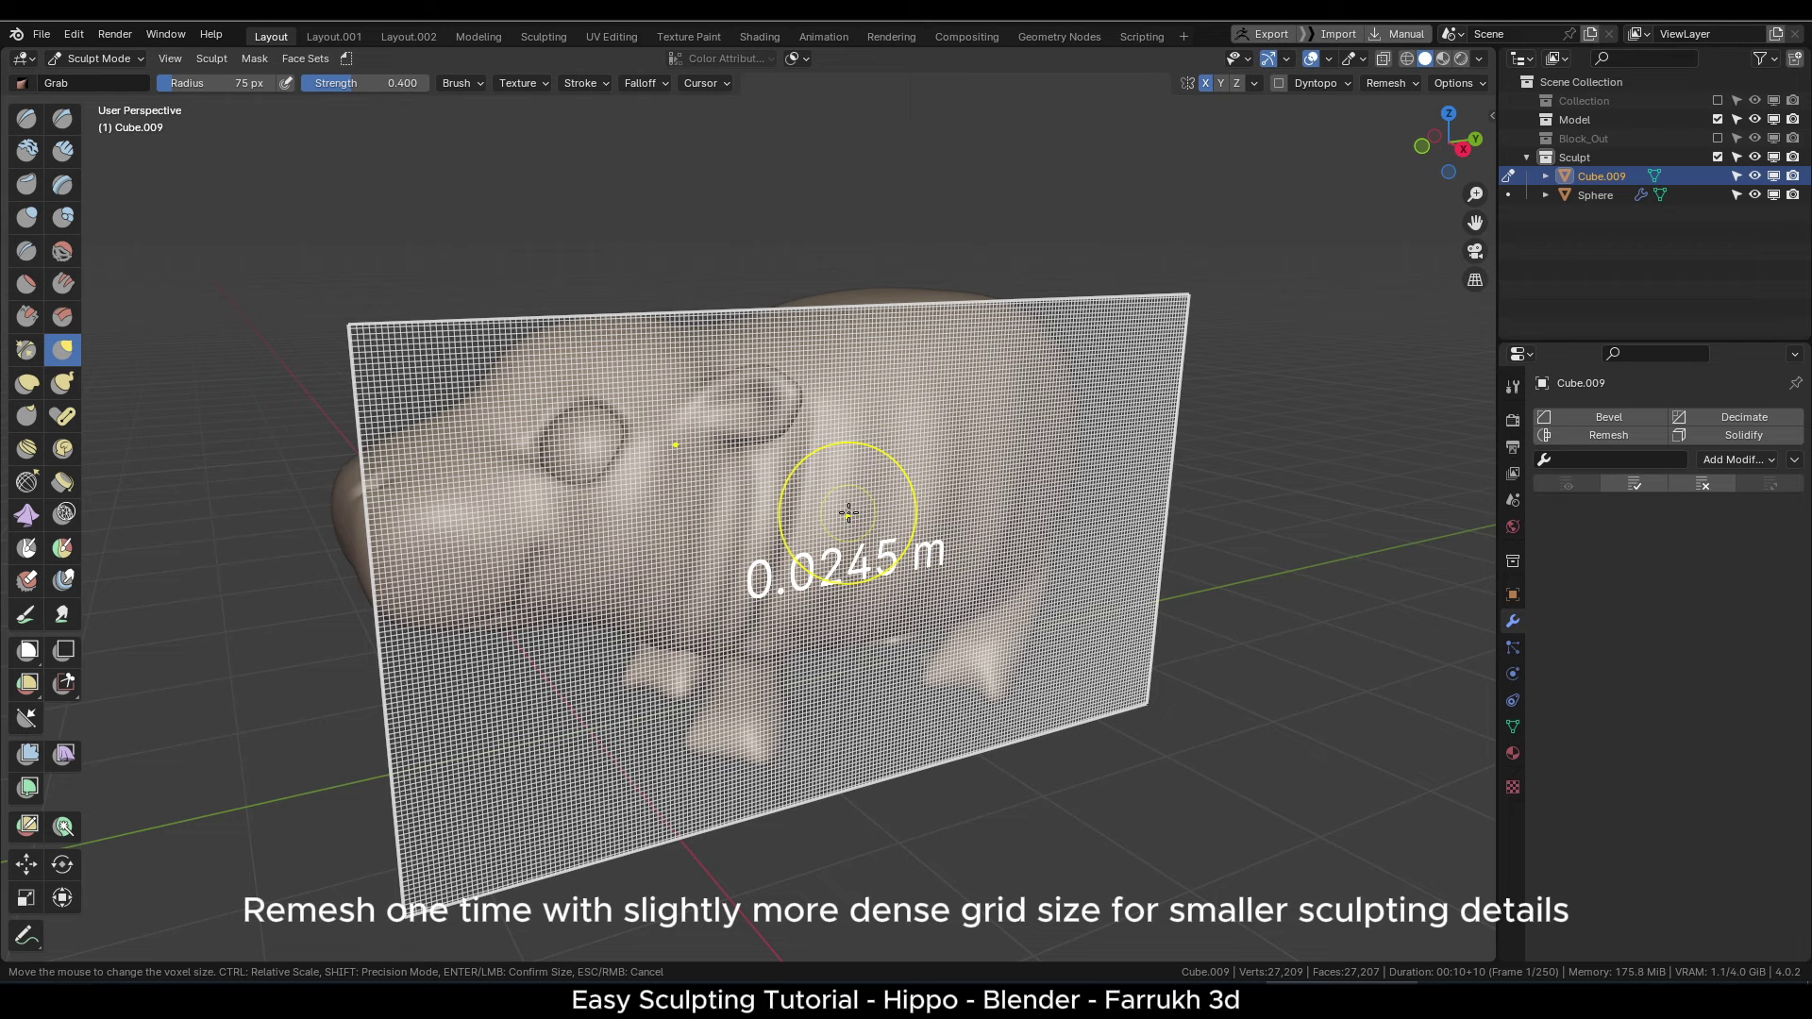
left_click(848, 513)
key("ctrl+r")
- Refine the eyelid contour on the remeshed head with a 64 px Grab brush
scroll(566, 352, "up", 1)
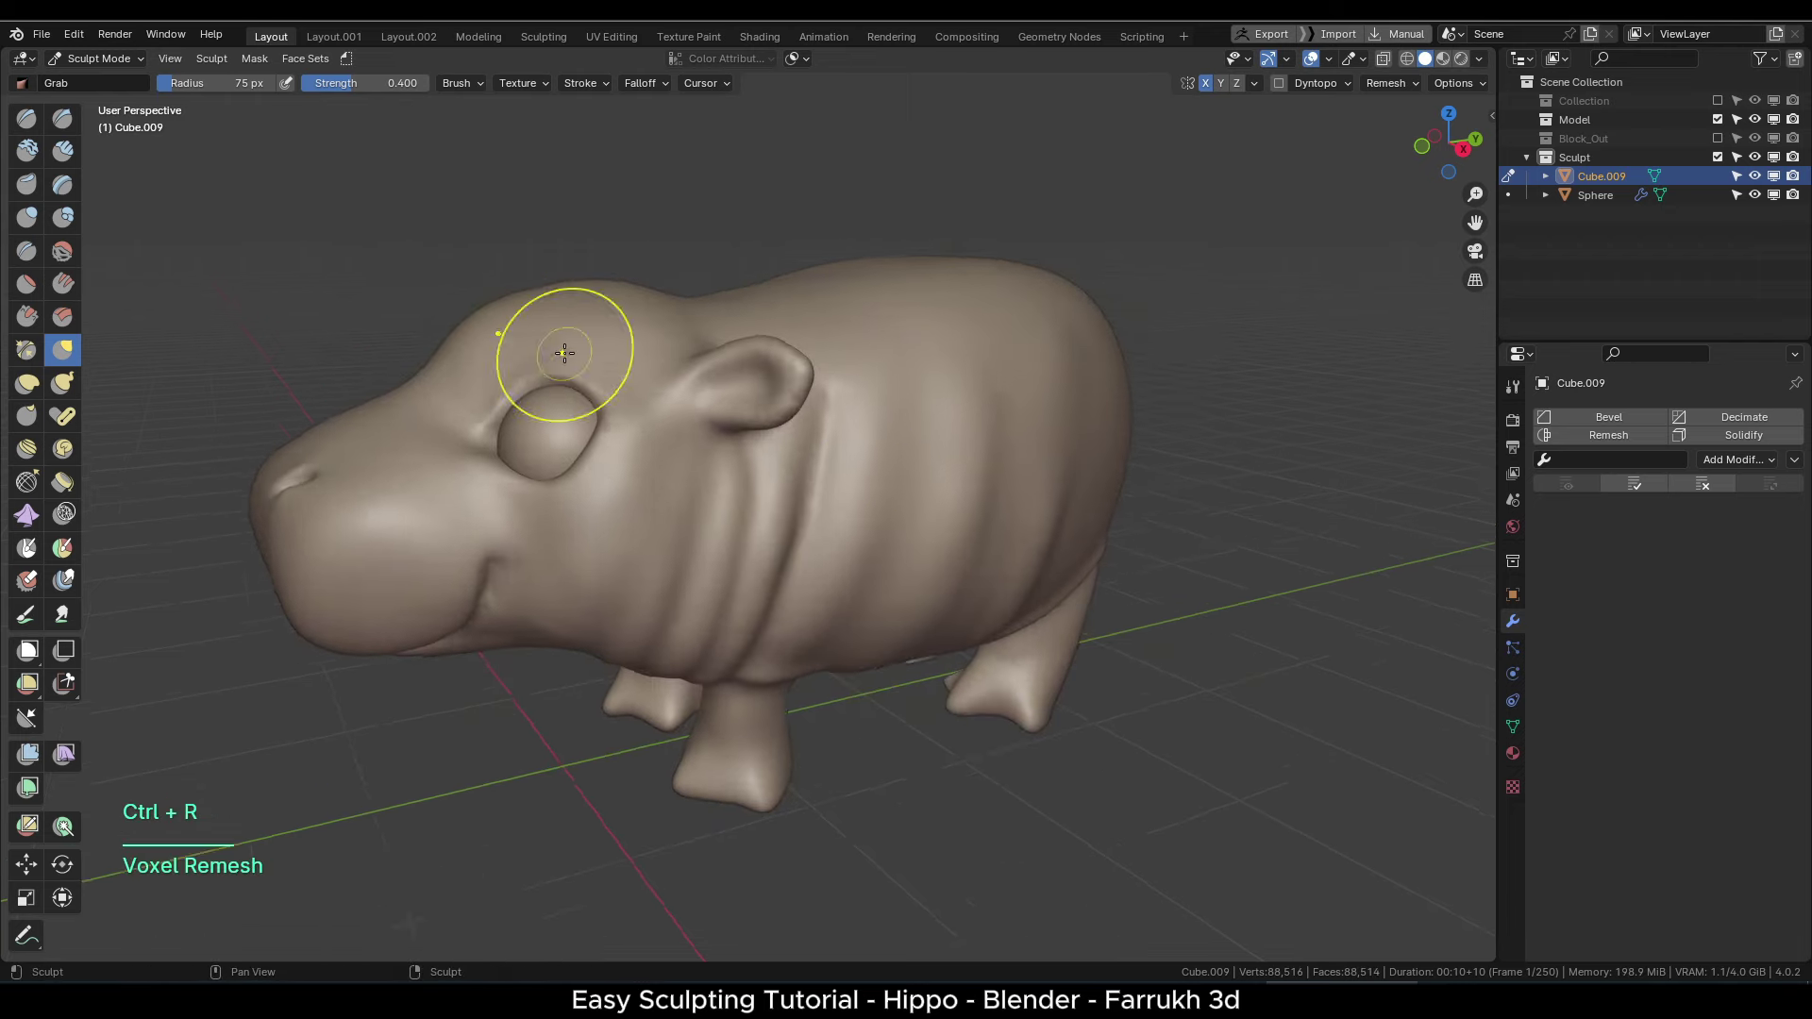
middle_click_drag(593, 411, 671, 431, "shift")
key("F4")
key("F4")
scroll(633, 420, "up", 2)
middle_click_drag(540, 382, 675, 462, "alt")
scroll(598, 394, "up", 2)
key("f")
left_click(666, 463)
left_click_drag(521, 368, 562, 379, "alt")
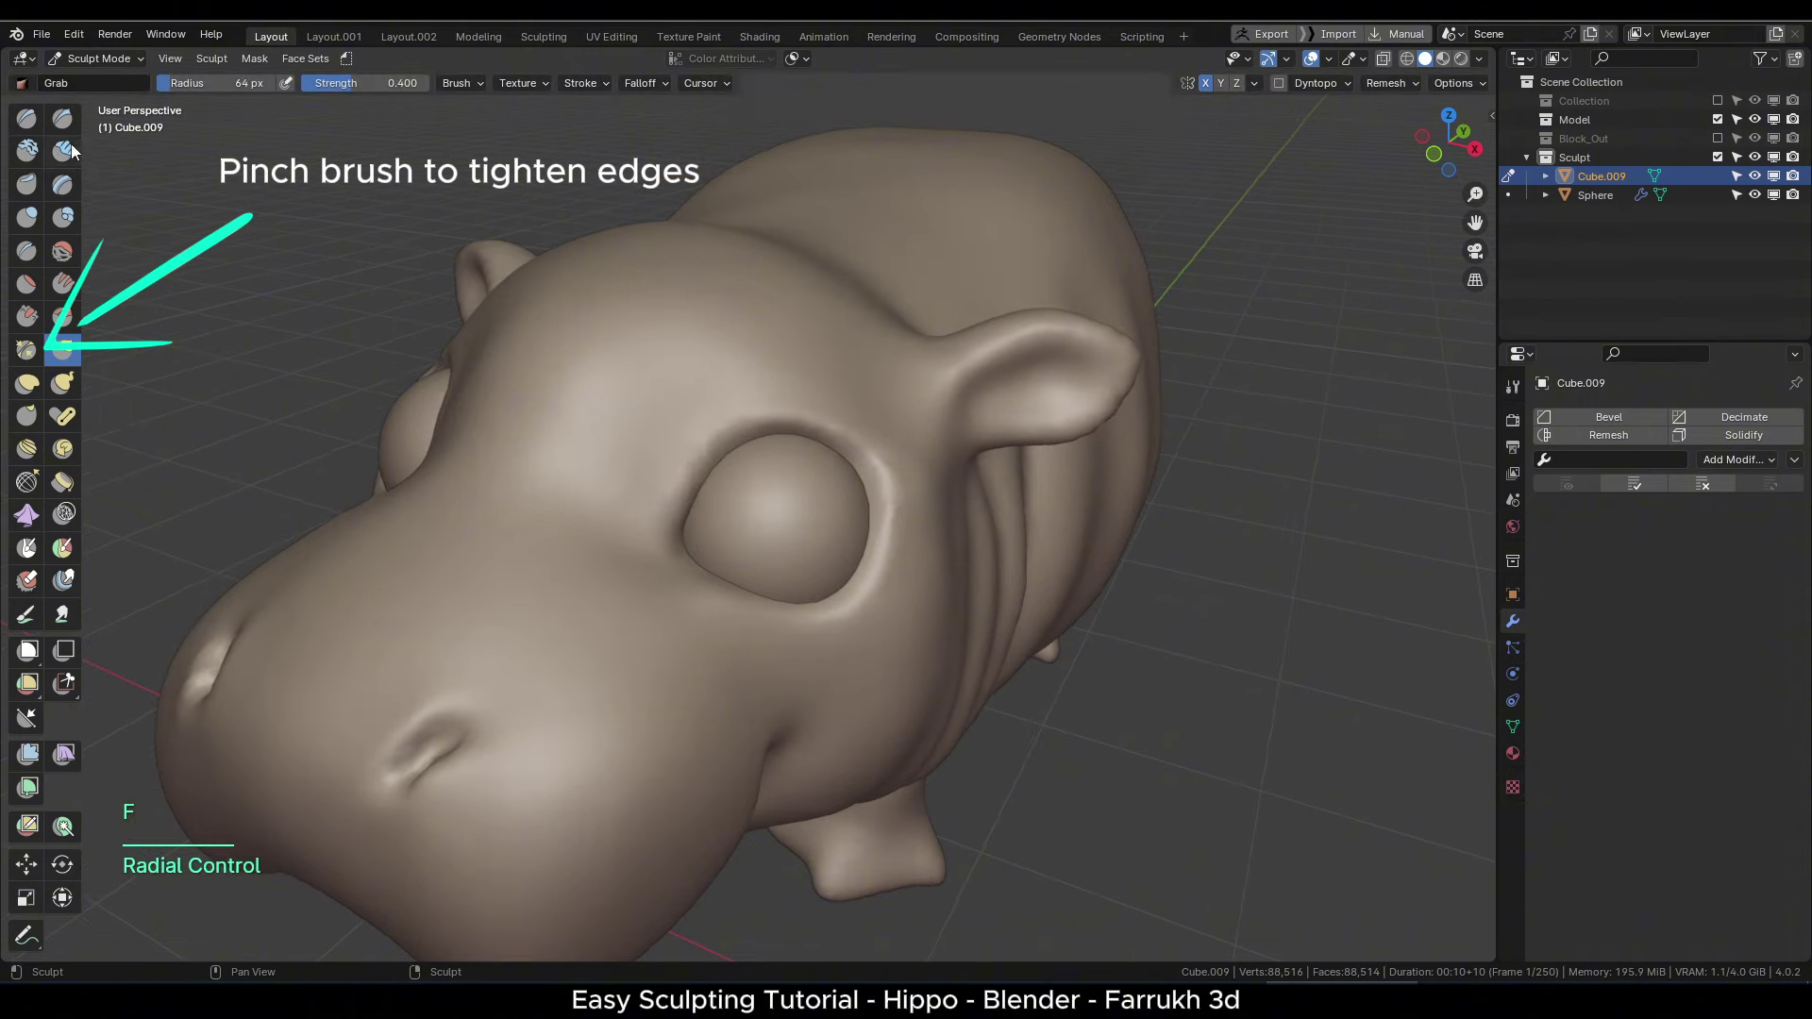
- Tighten the eyelid edges around the eye with a 70 px Pinch/Magnify brush at strength 0.500
left_click(62, 119)
key("f")
left_click(700, 506)
left_click(732, 423)
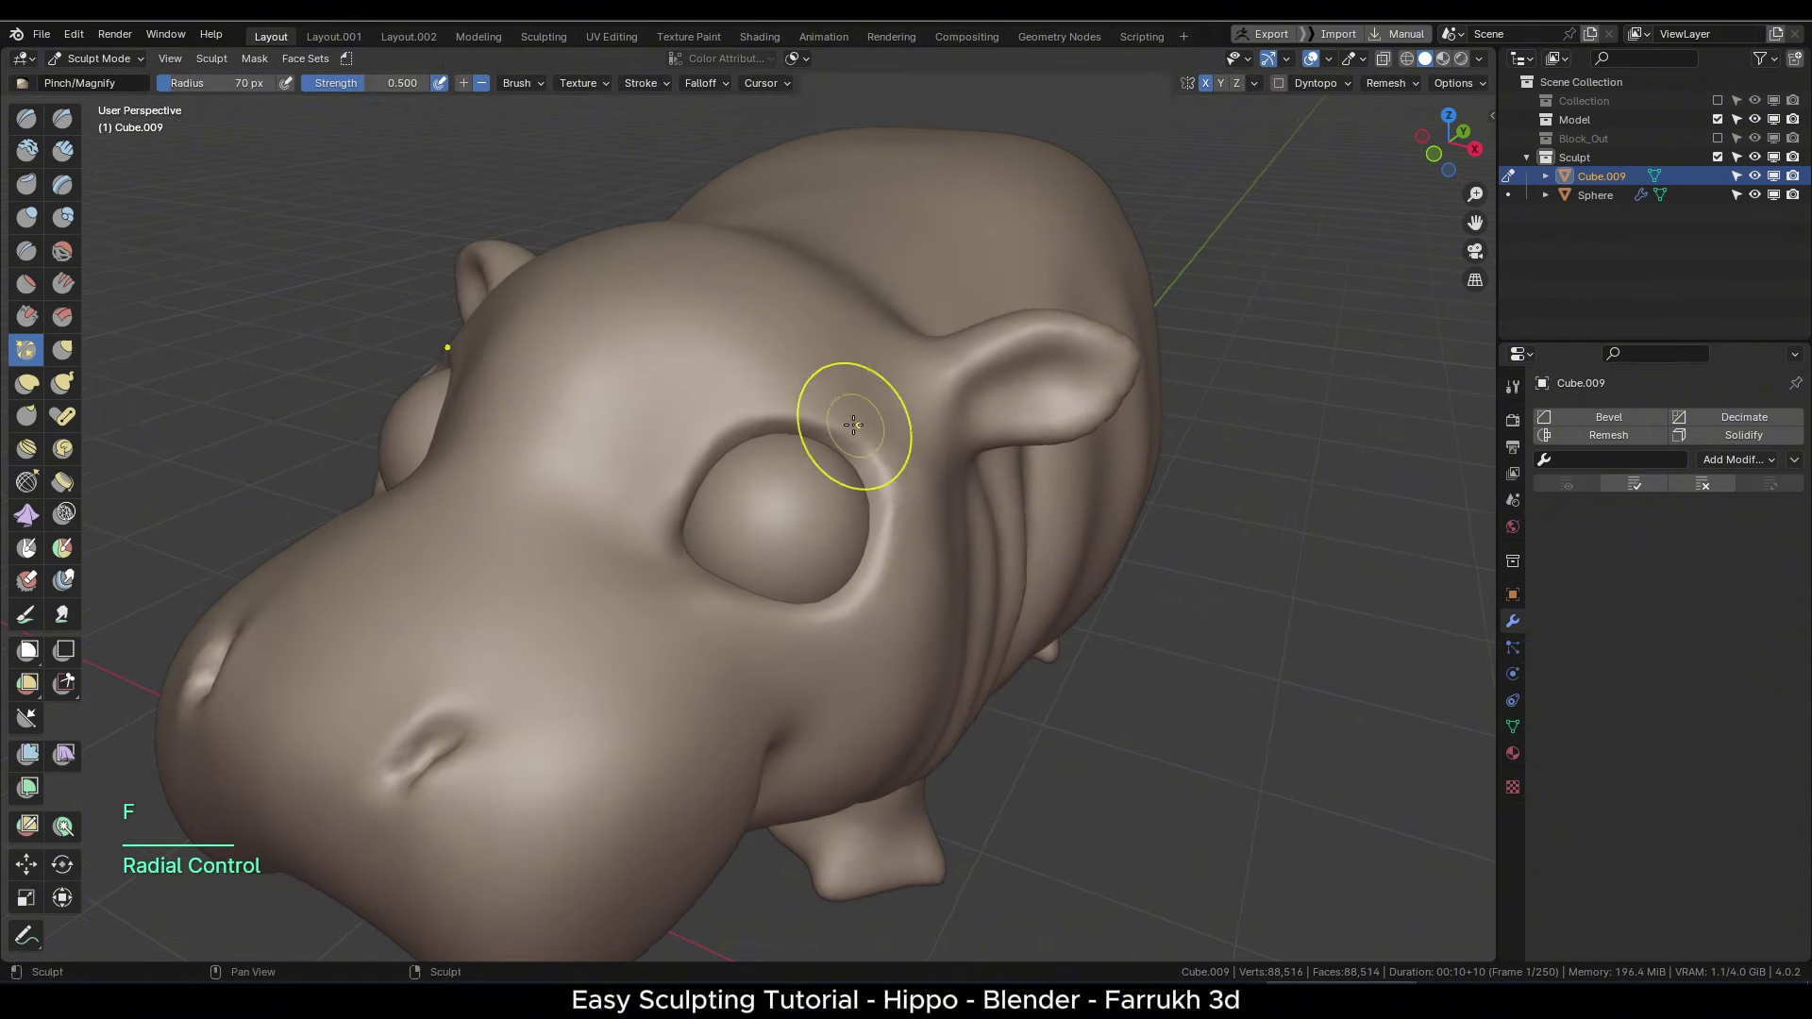
left_click_drag(799, 636, 802, 602, "alt")
- Sharpen the rim of the hippo's ear with a 79 px Pinch/Magnify brush at strength 0.500
middle_click_drag(953, 311, 755, 400)
scroll(748, 400, "up", 1)
key("f")
left_click(887, 426)
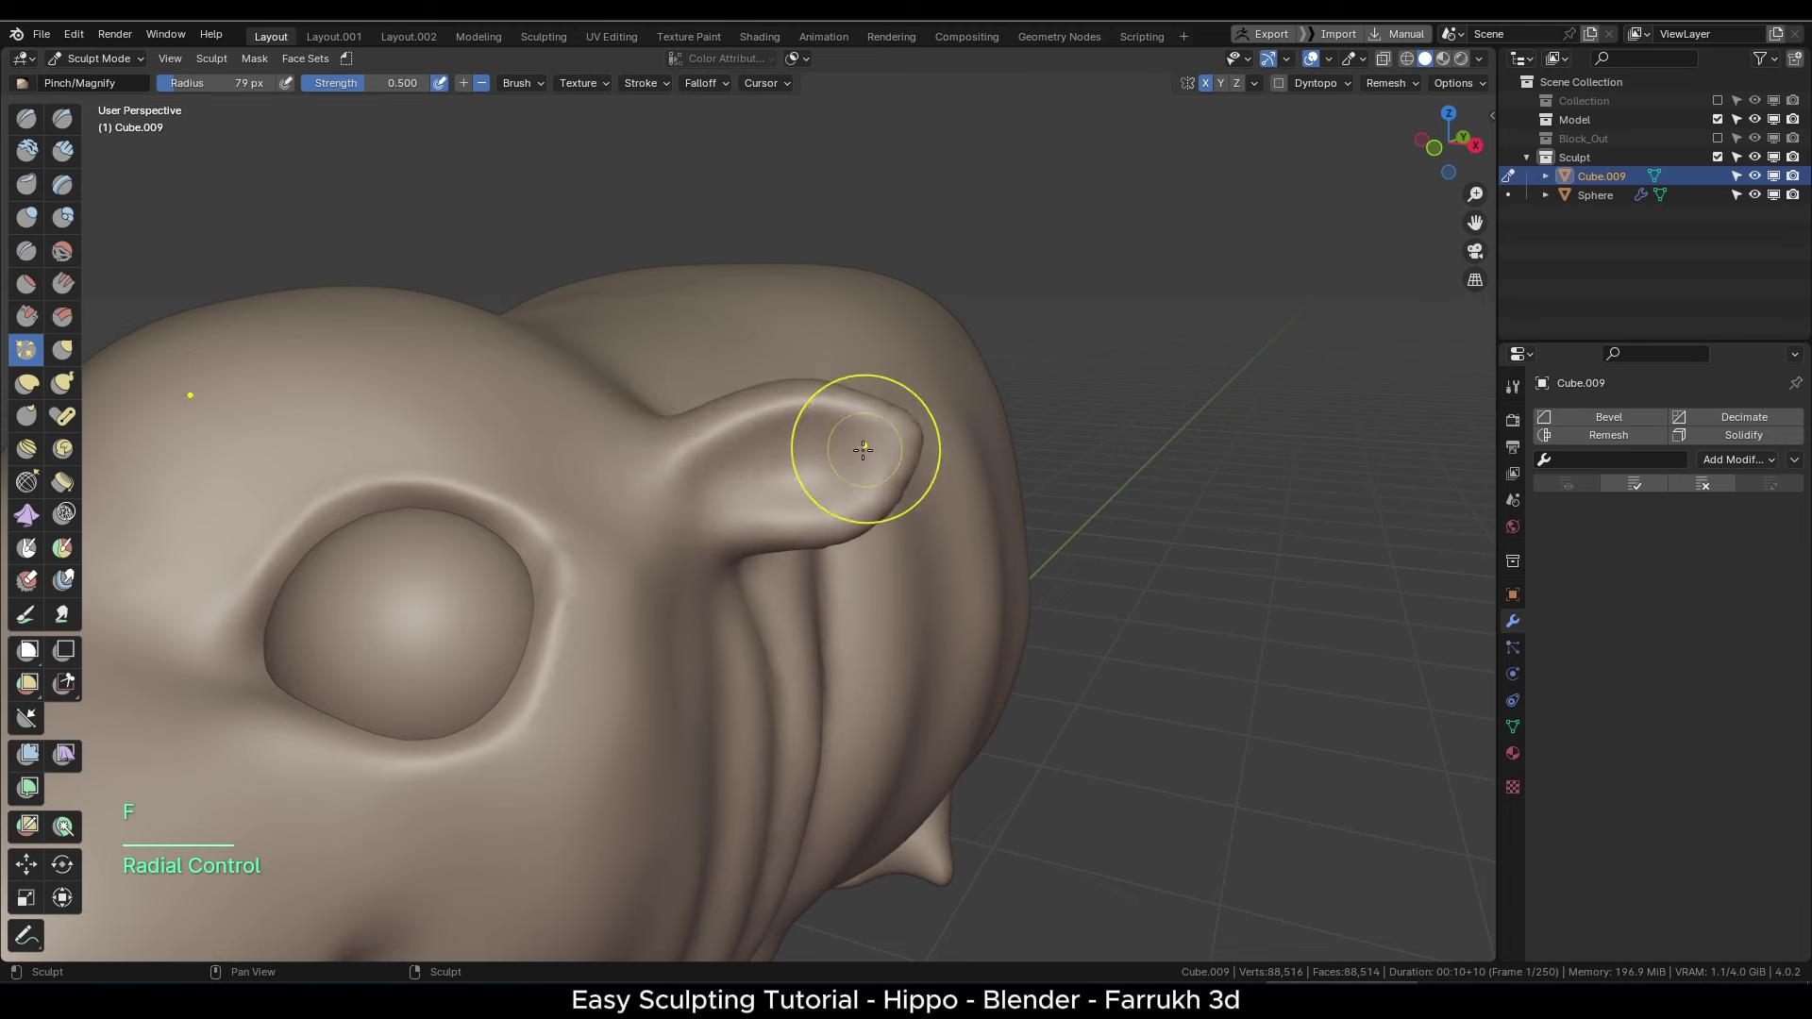
- Carve a fold around the upper eyelid with a 42 px Draw Sharp brush using a stabilized stroke
scroll(821, 500, "down", 4)
left_click_drag(718, 453, 711, 494, "alt")
scroll(712, 493, "up", 2)
left_click(62, 119)
key("f")
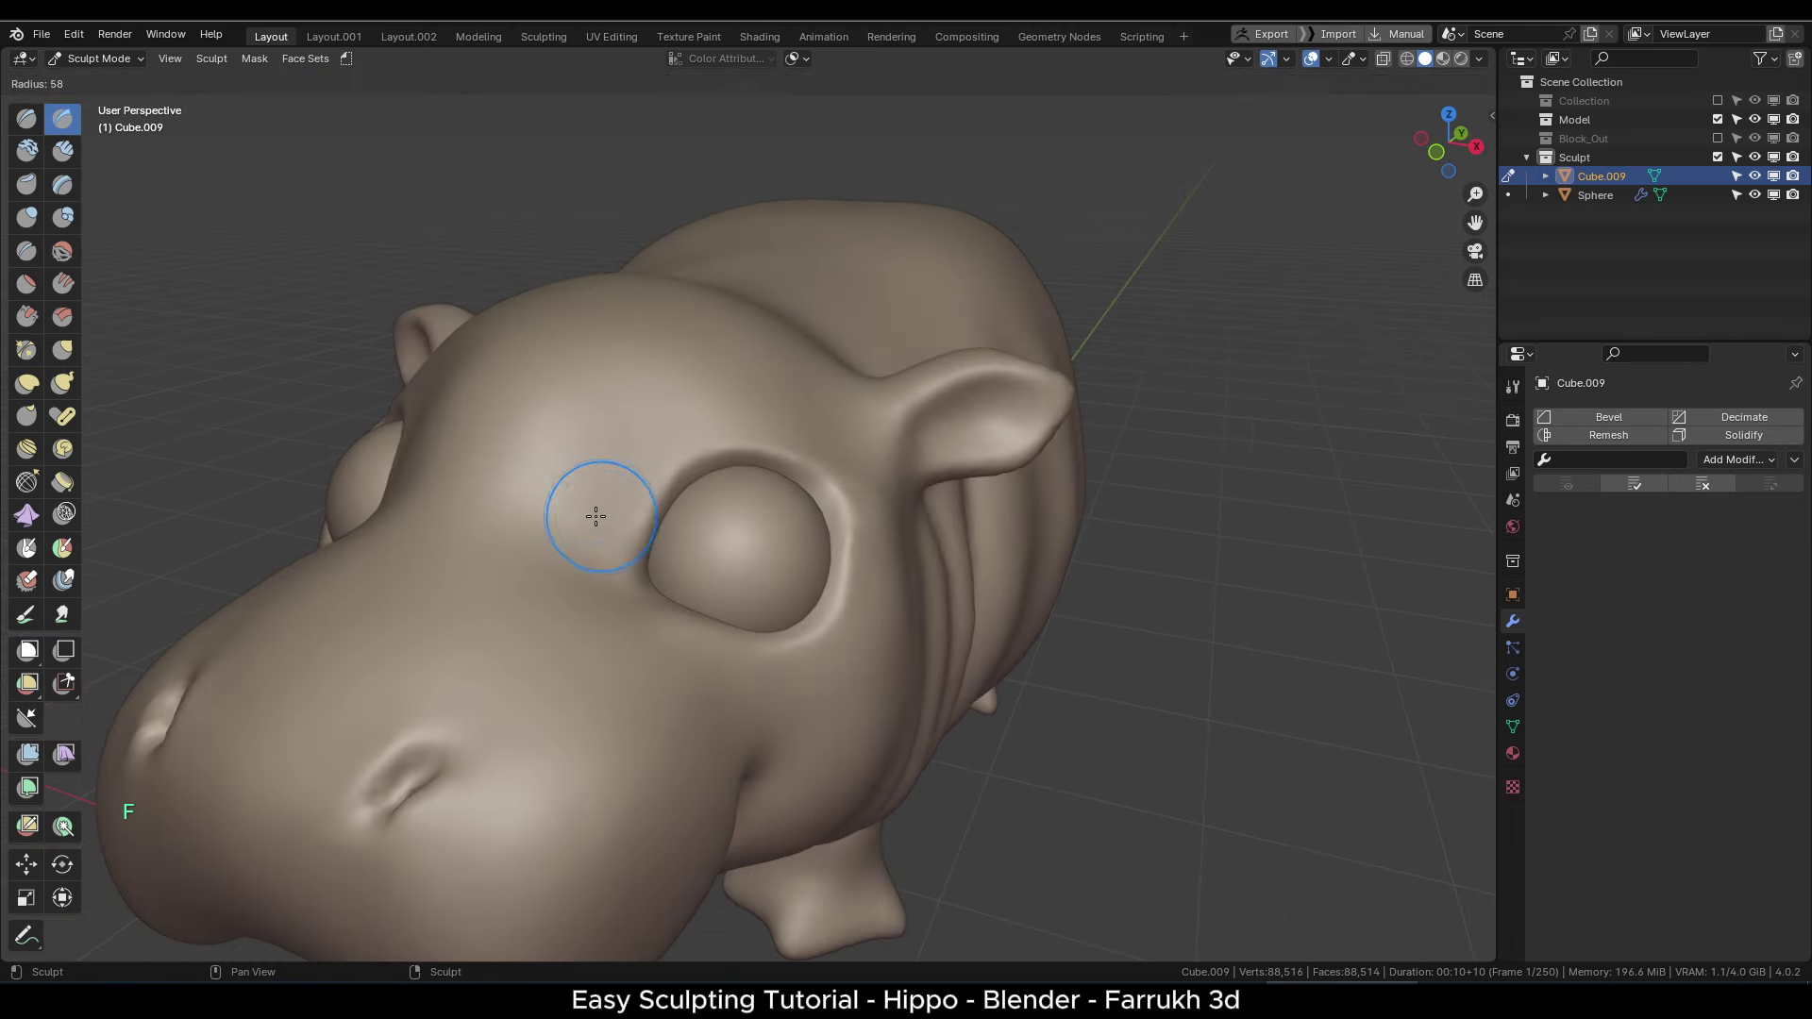
left_click(598, 513)
left_click(640, 87)
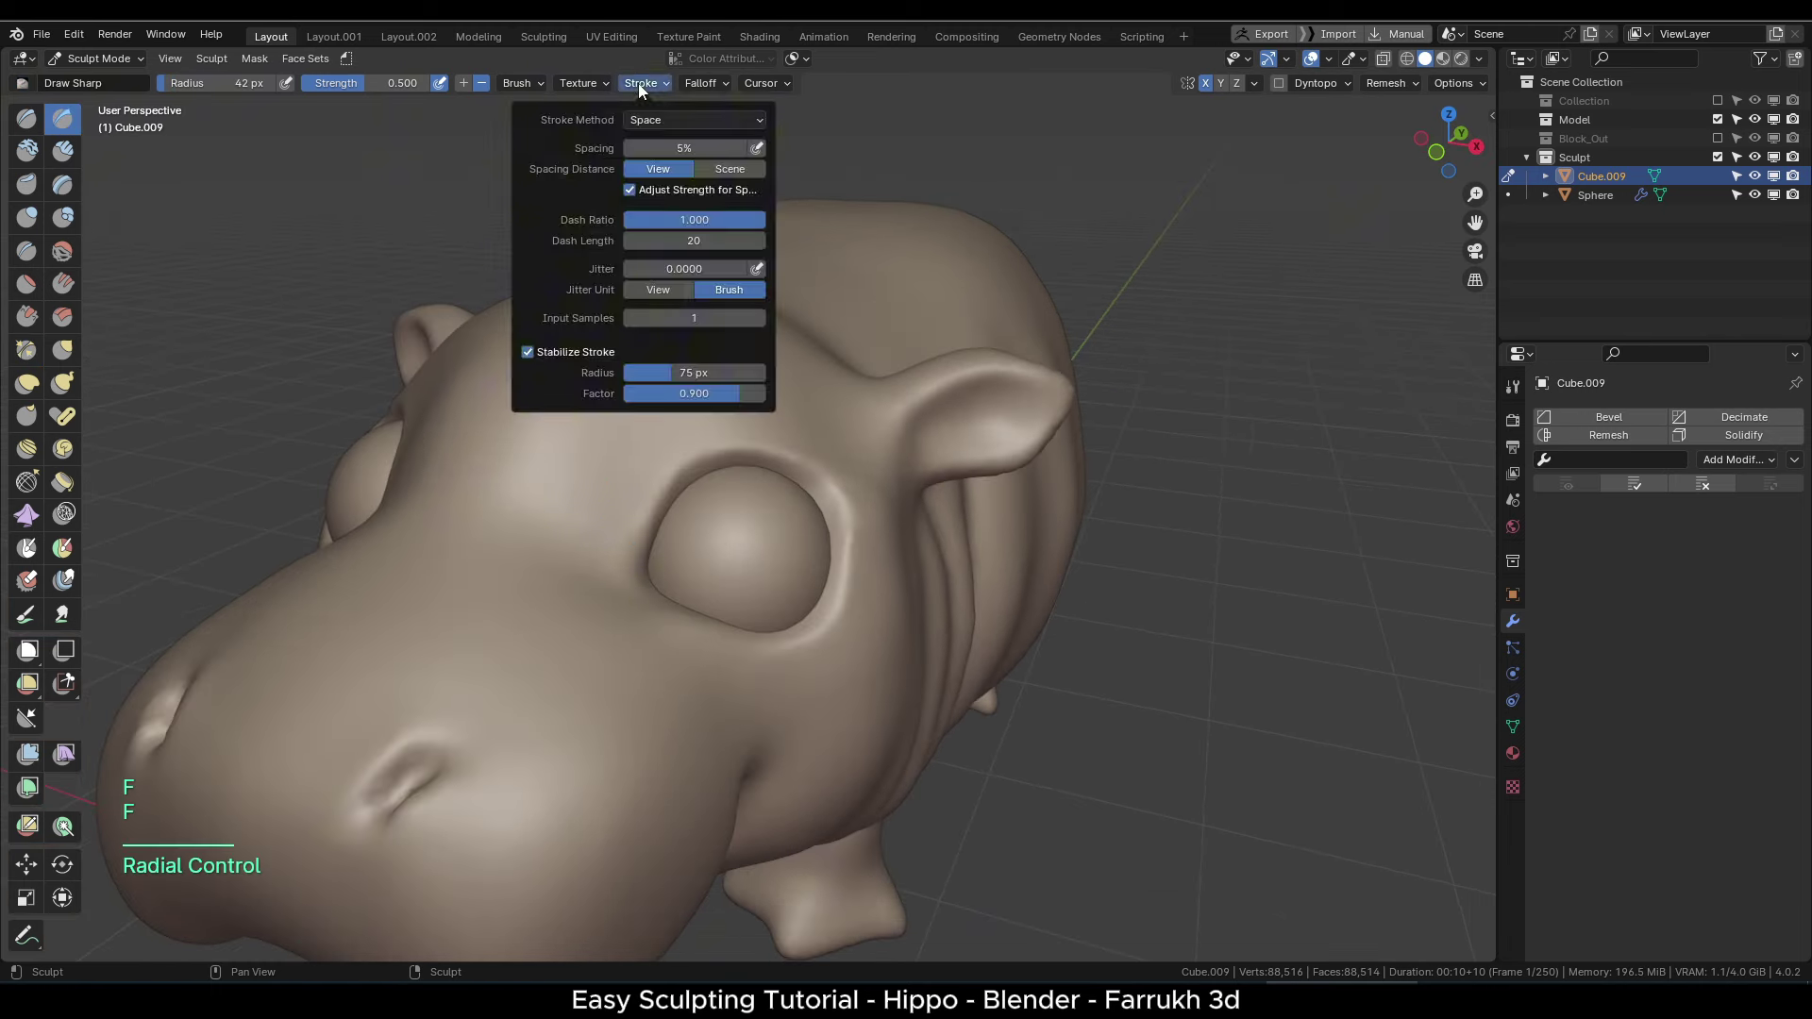
left_click_drag(844, 445, 875, 491)
- Refine the fold at the inner side of the eye with a 61 px Draw Sharp brush at strength 0.500
scroll(802, 490, "down", 2)
mouse_move(680, 472)
left_mouse_down("alt")
mouse_move(725, 495)
mouse_move(660, 485)
left_mouse_up("alt")
scroll(660, 485, "up", 1)
key("f")
left_click(616, 480)
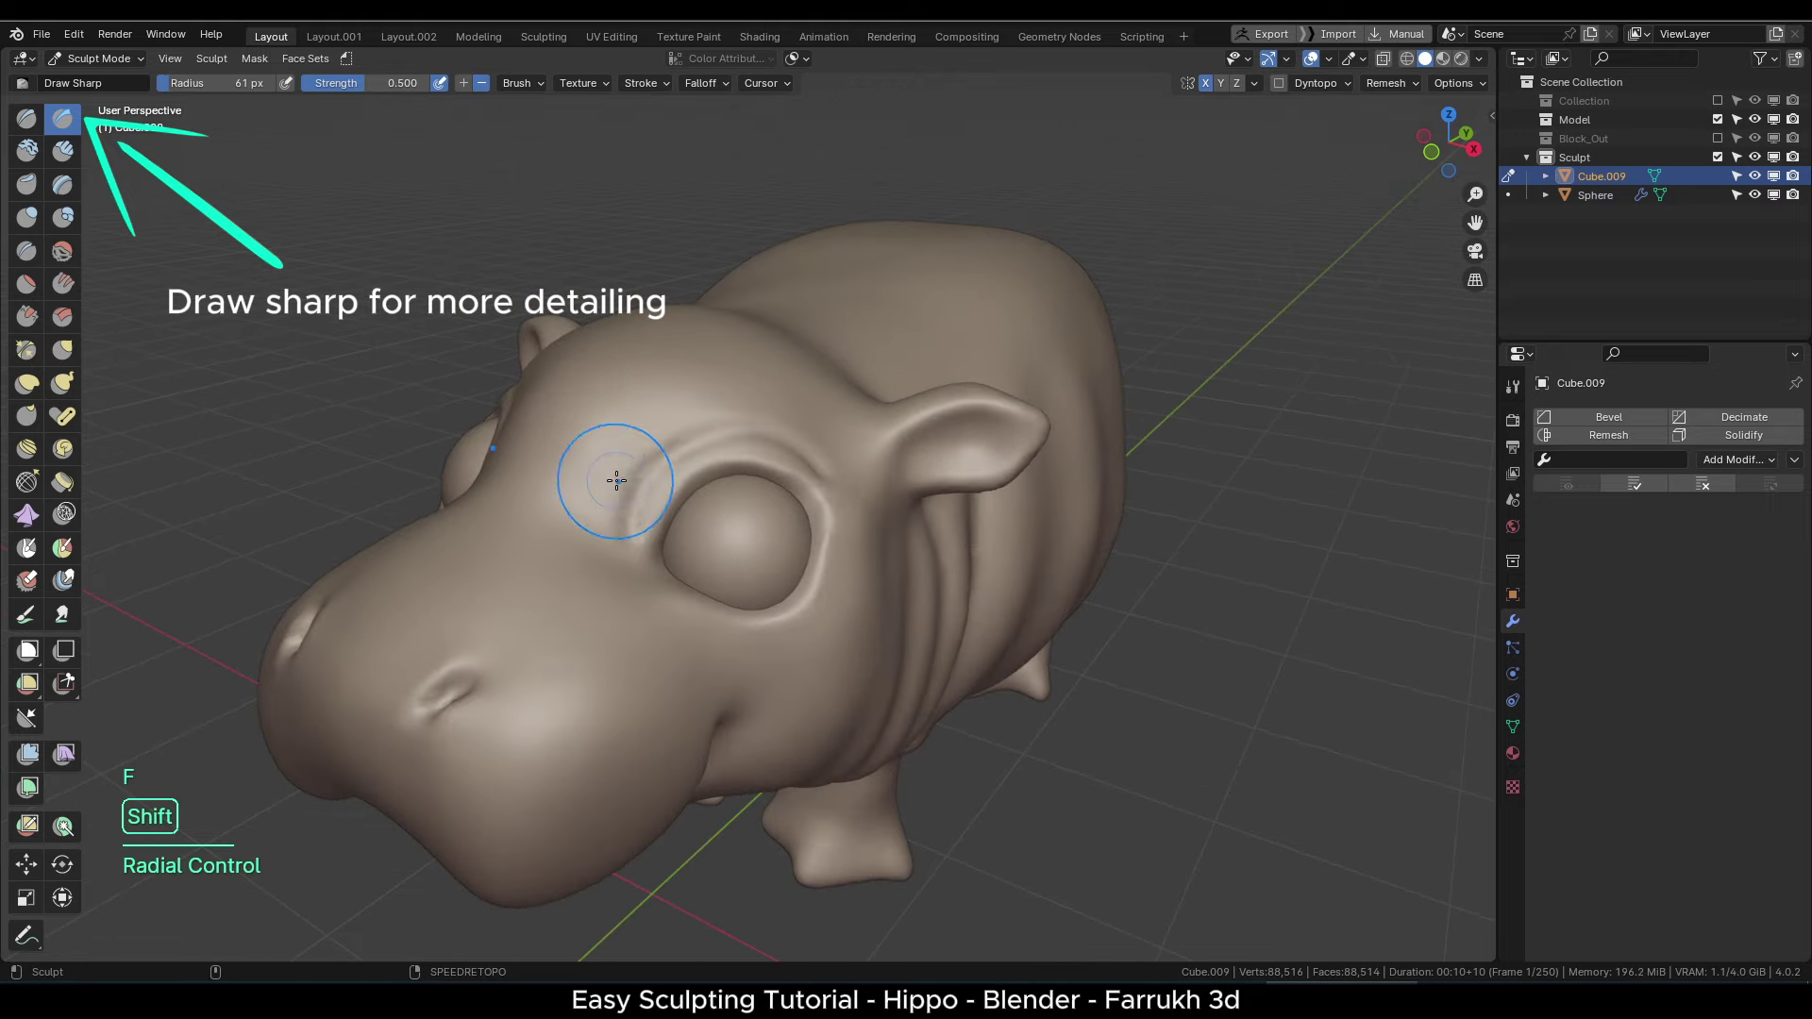
- Reshape the lower front corner of the eye socket with the Grab brush
scroll(707, 424, "up", 2)
left_click_drag(711, 421, 696, 404, "alt")
key("g")
key("f")
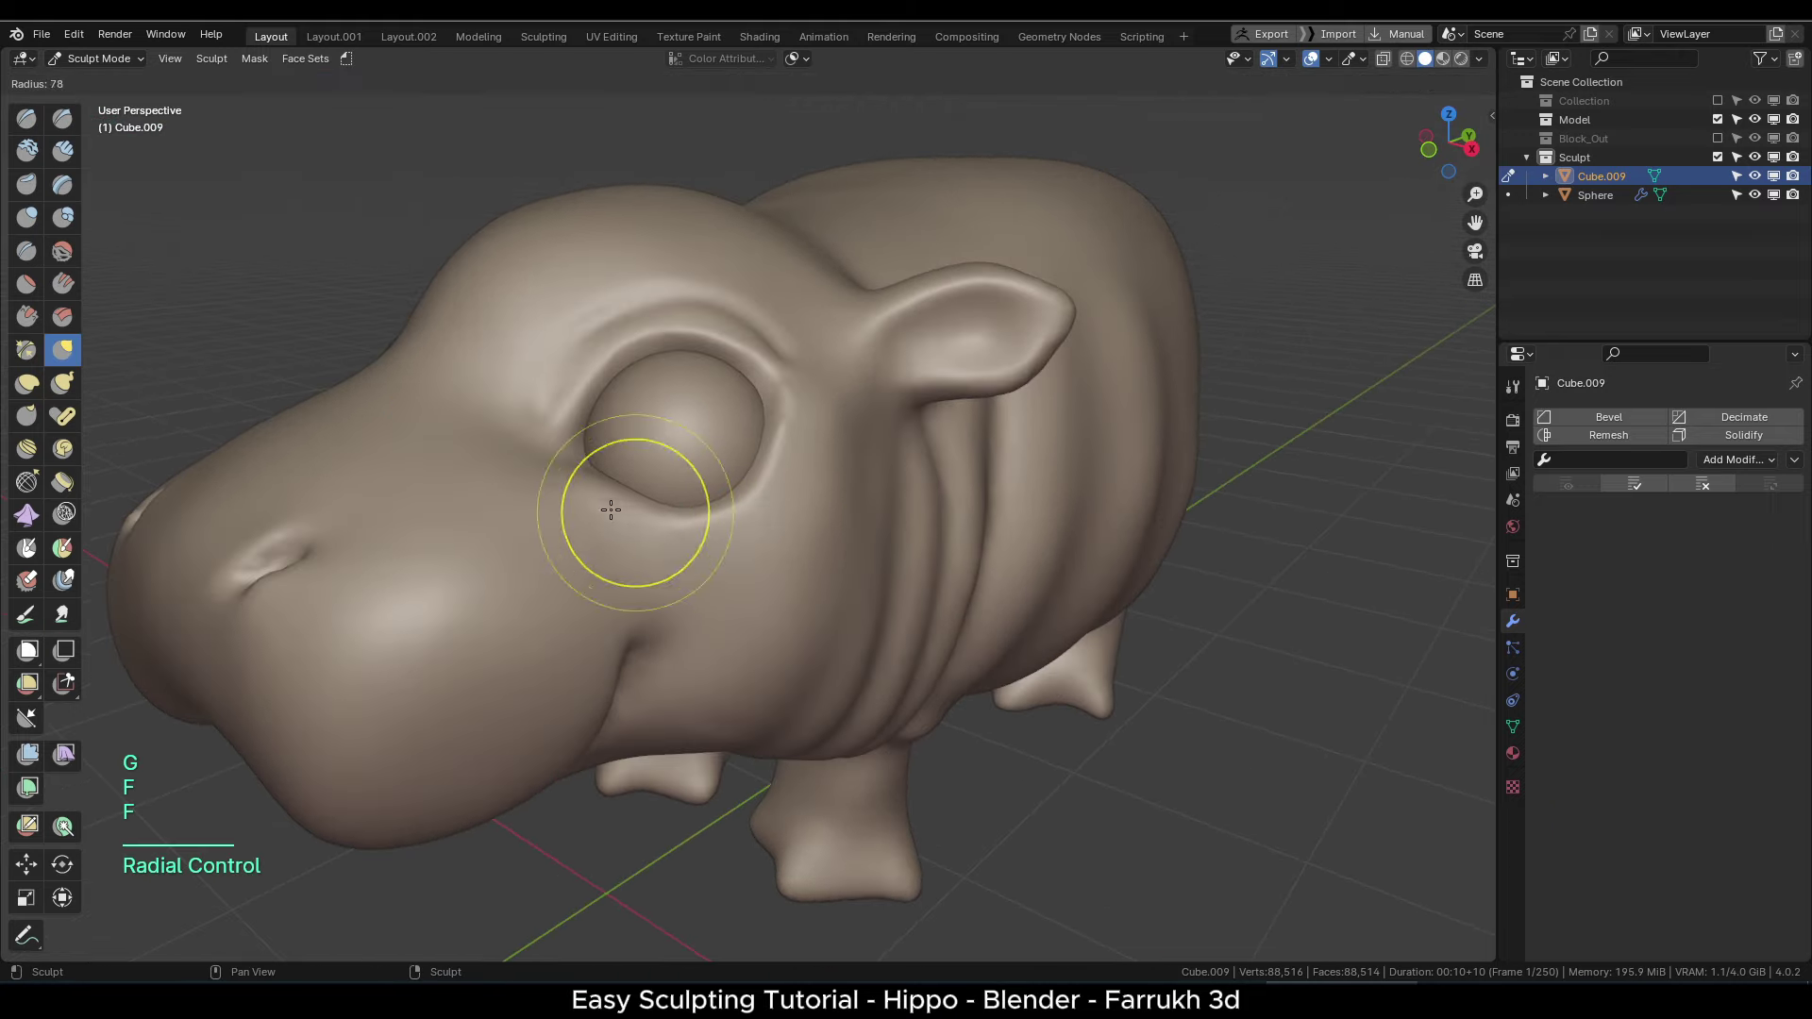
left_click(728, 511)
left_click_drag(568, 457, 575, 457)
- Tighten the edges of the nostril with a 107 px Pinch/Magnify brush at strength 0.500
scroll(774, 425, "down", 3)
middle_click_drag(774, 426, 934, 401)
middle_click_drag(780, 388, 726, 528)
key("g")
scroll(706, 555, "up", 3)
scroll(706, 555, "up", 4)
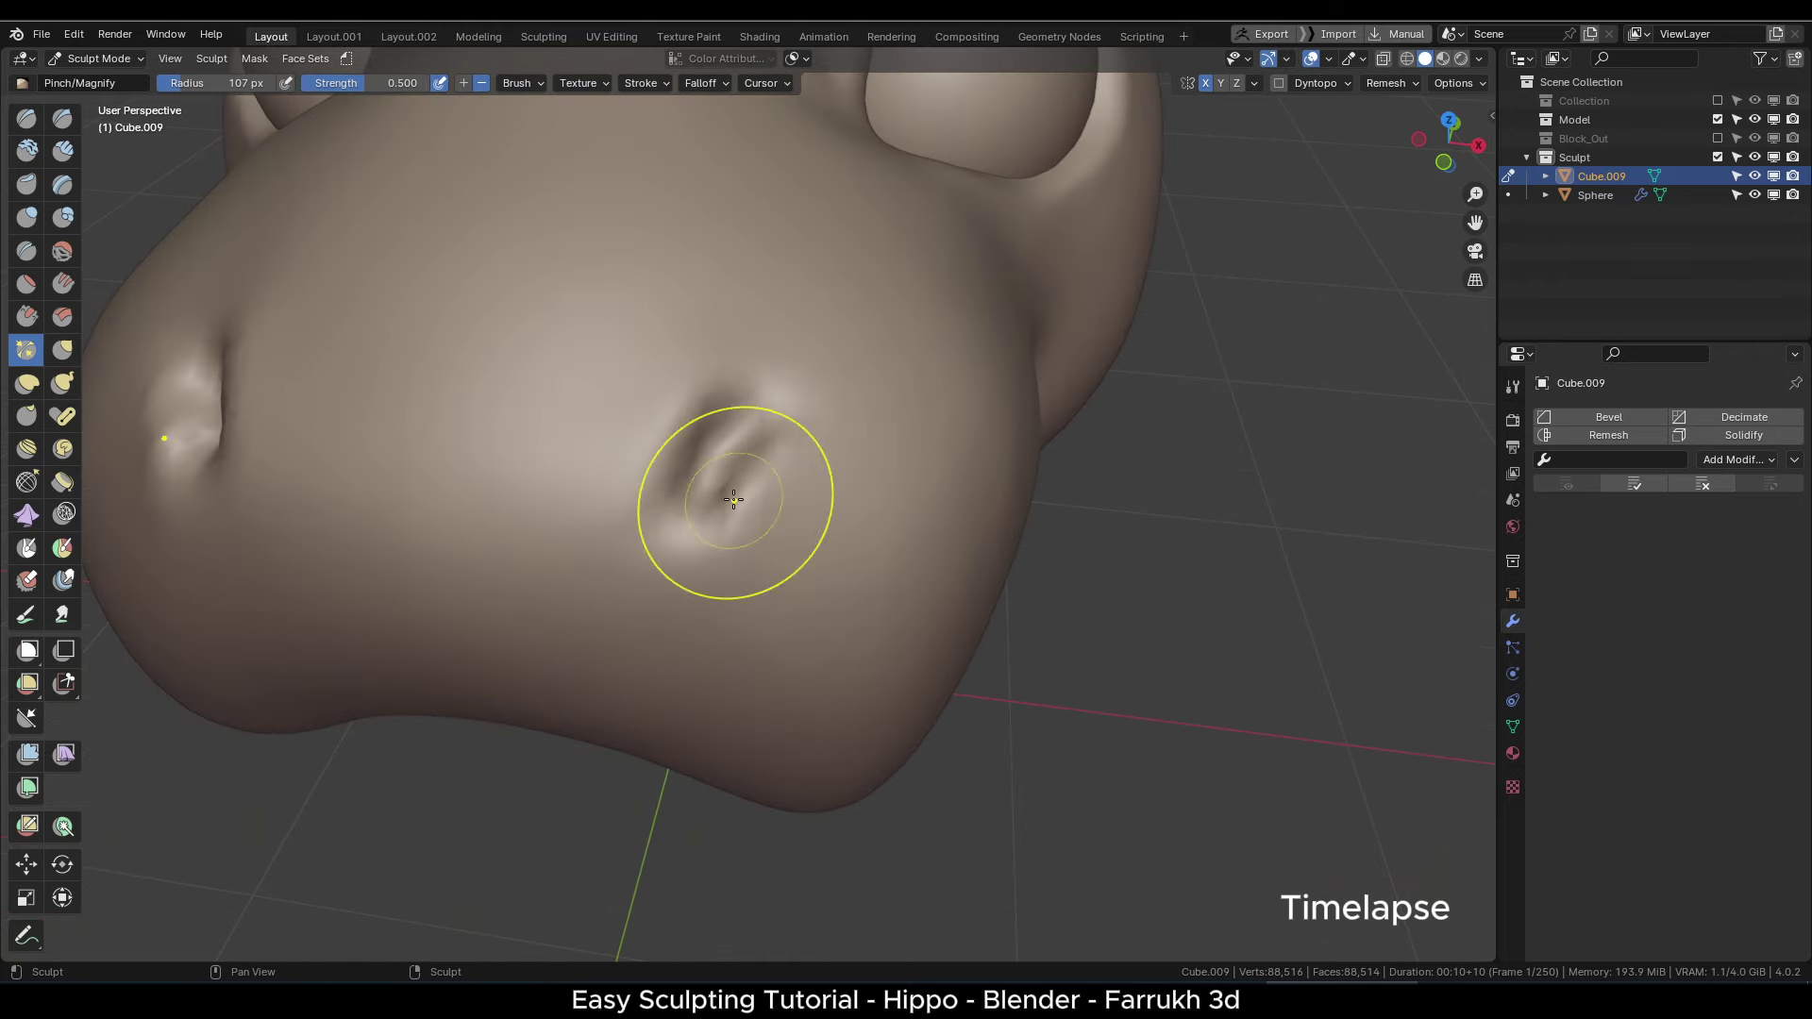
- Reshape the nostril opening and its rim with the Grab brush at 111 px and 139 px
key("g")
key("f")
left_click(746, 473)
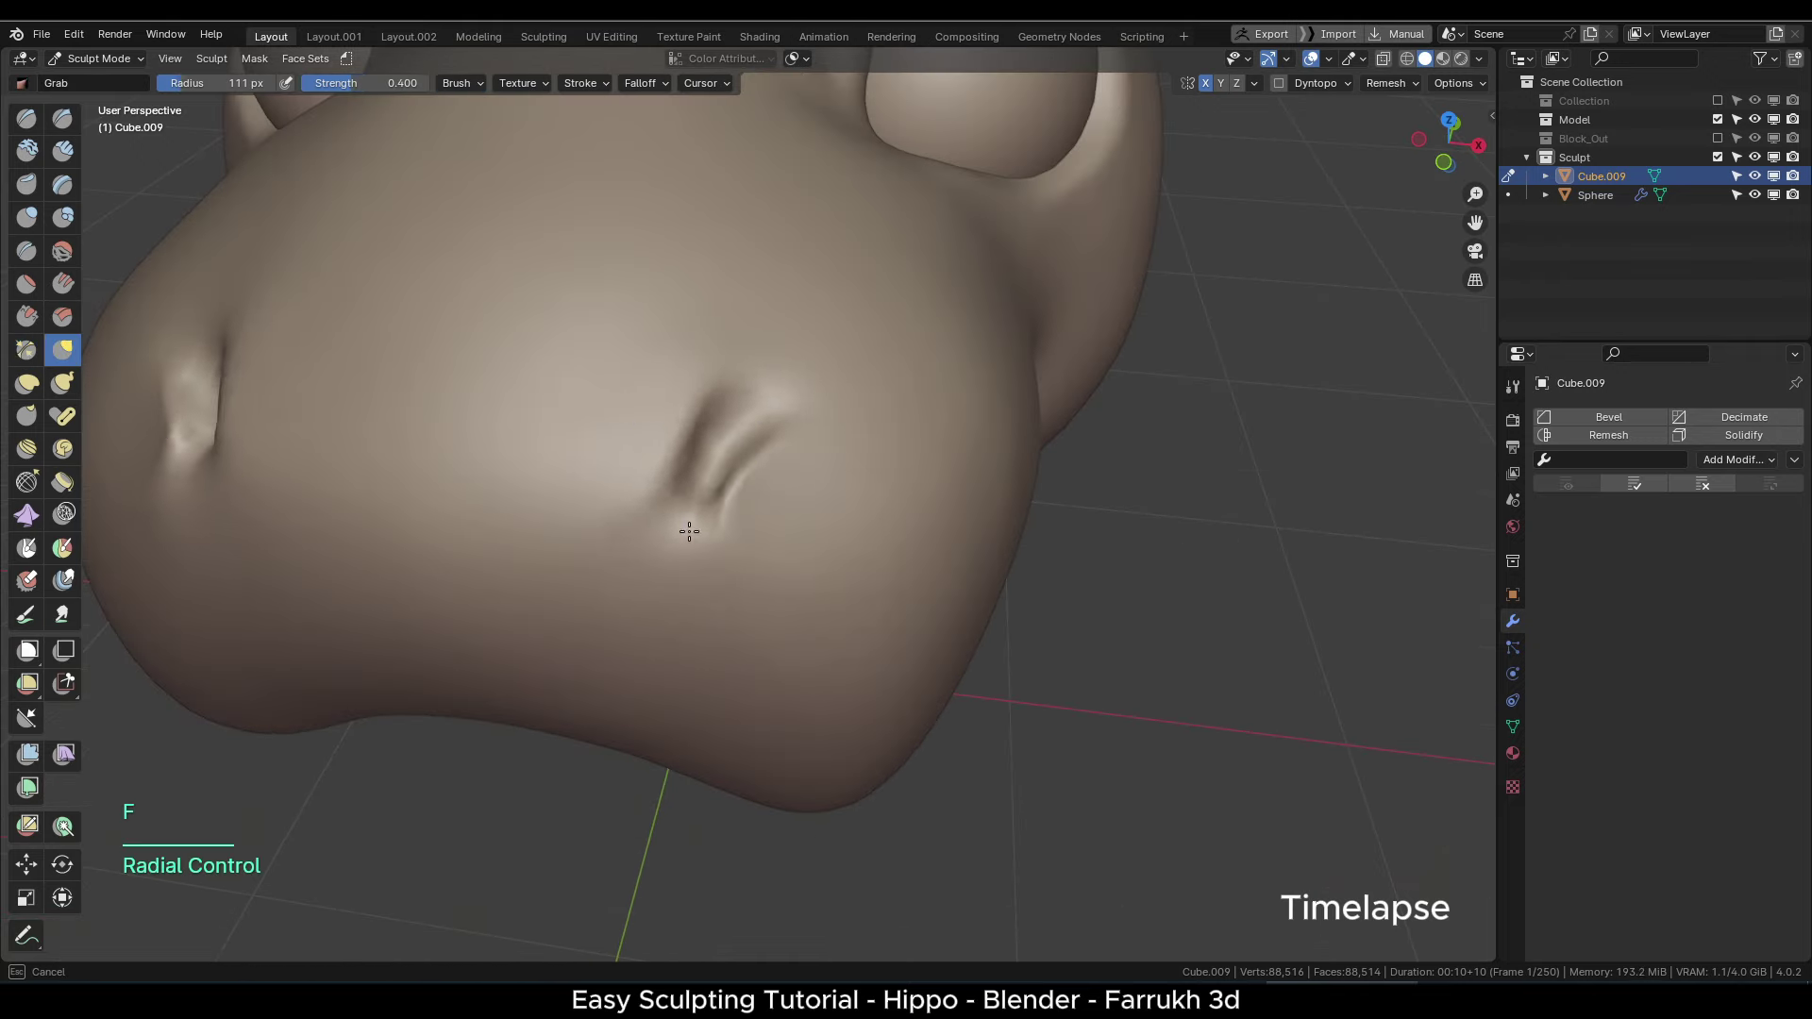
left_click_drag(675, 431, 684, 436)
key("f")
left_click(665, 434)
left_click_drag(802, 463, 613, 415, "alt")
scroll(673, 452, "up", 3)
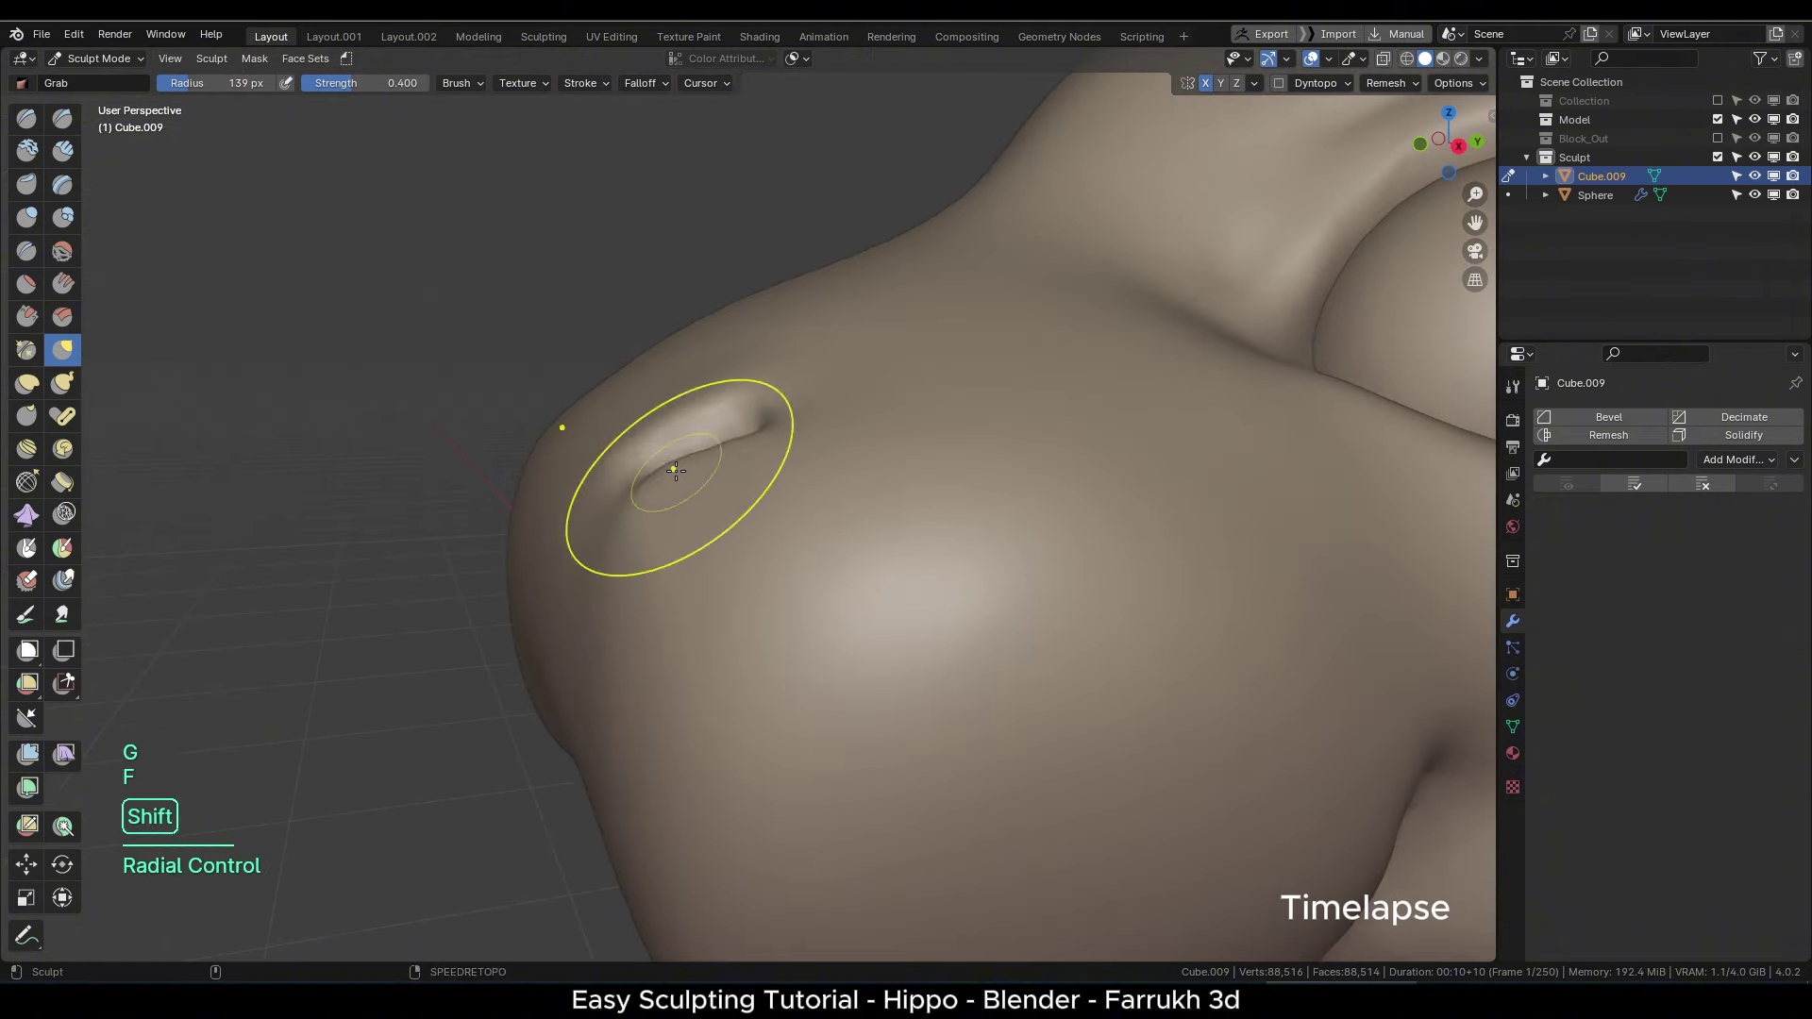
- Adjust the forehead between the eyes from the front with a 202 px Grab brush at strength 0.400
scroll(789, 554, "down", 5)
mouse_move(675, 470)
left_mouse_down("alt")
mouse_move(839, 538)
mouse_move(755, 528)
left_mouse_up("alt")
scroll(788, 554, "down", 3)
key("g")
key("f")
left_click(709, 434)
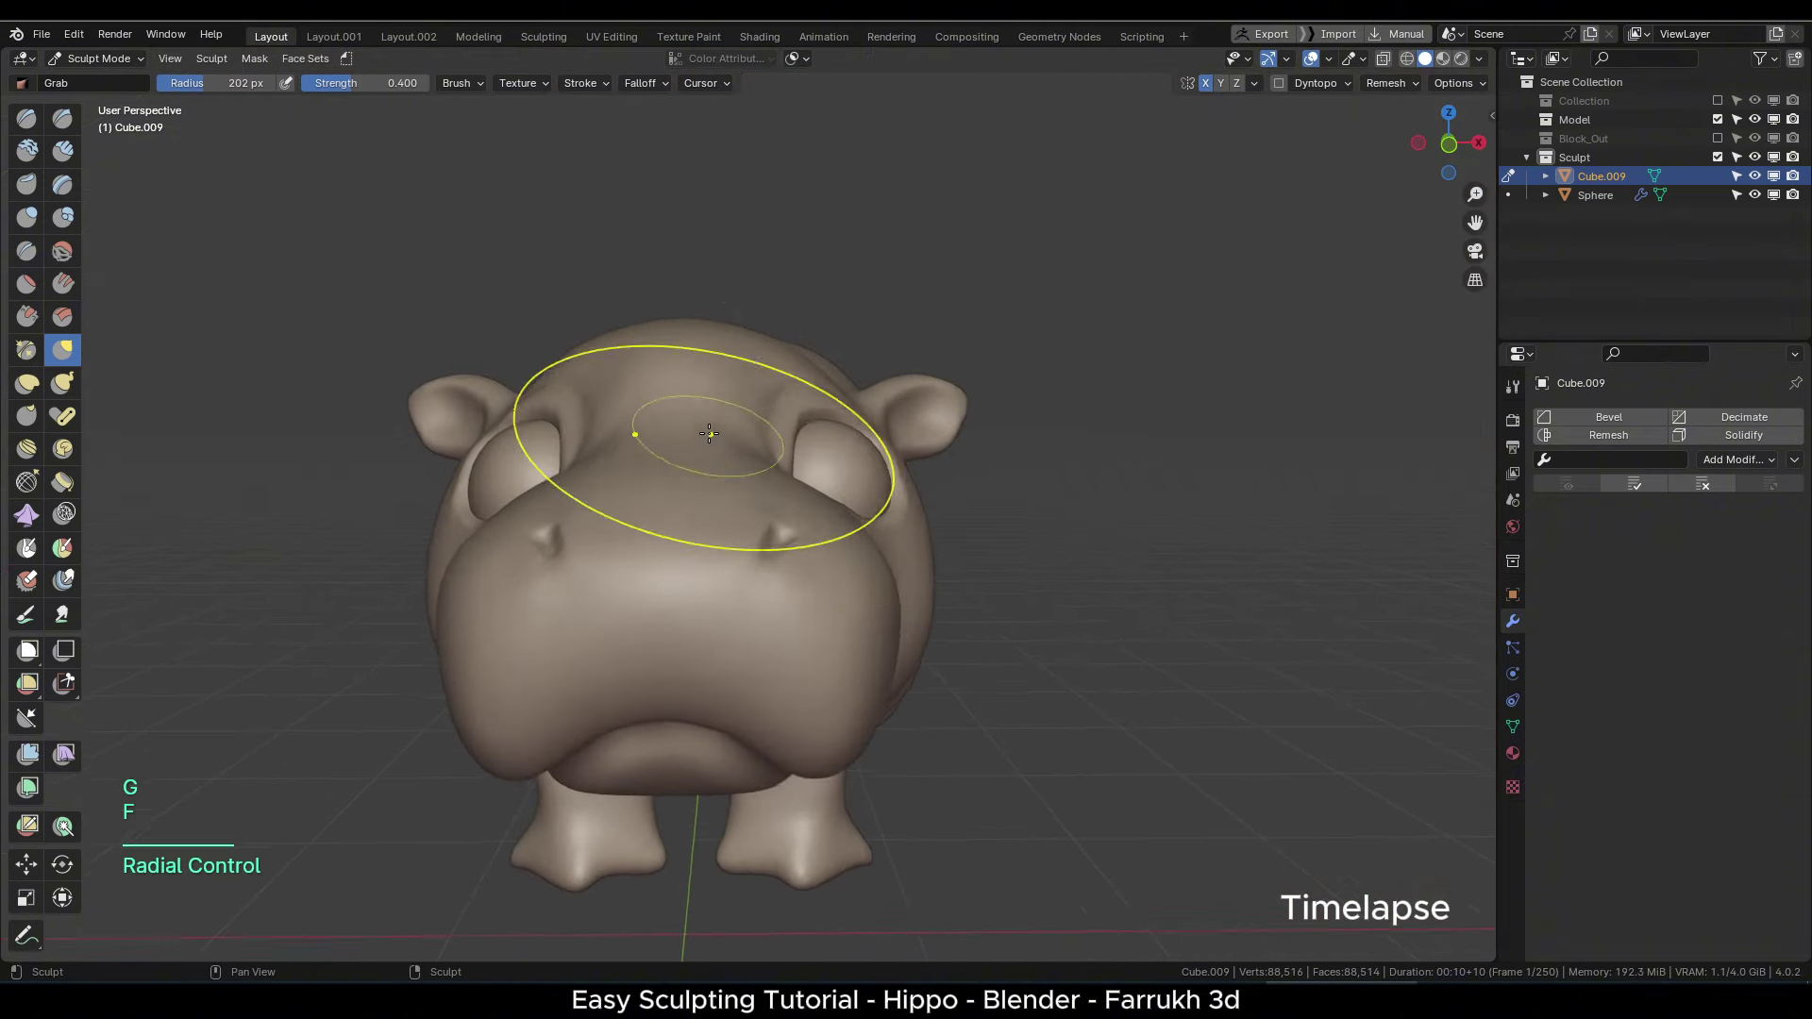
- Adjust the area around the ear and neck from the side with a large Grab brush
mouse_move(709, 434)
left_mouse_down("alt")
mouse_move(745, 443)
mouse_move(647, 633)
mouse_move(681, 686)
mouse_move(792, 598)
mouse_move(748, 614)
left_mouse_up("alt")
key("f")
left_click(980, 468)
scroll(789, 456, "down", 3)
scroll(793, 598, "up", 3)
key("f")
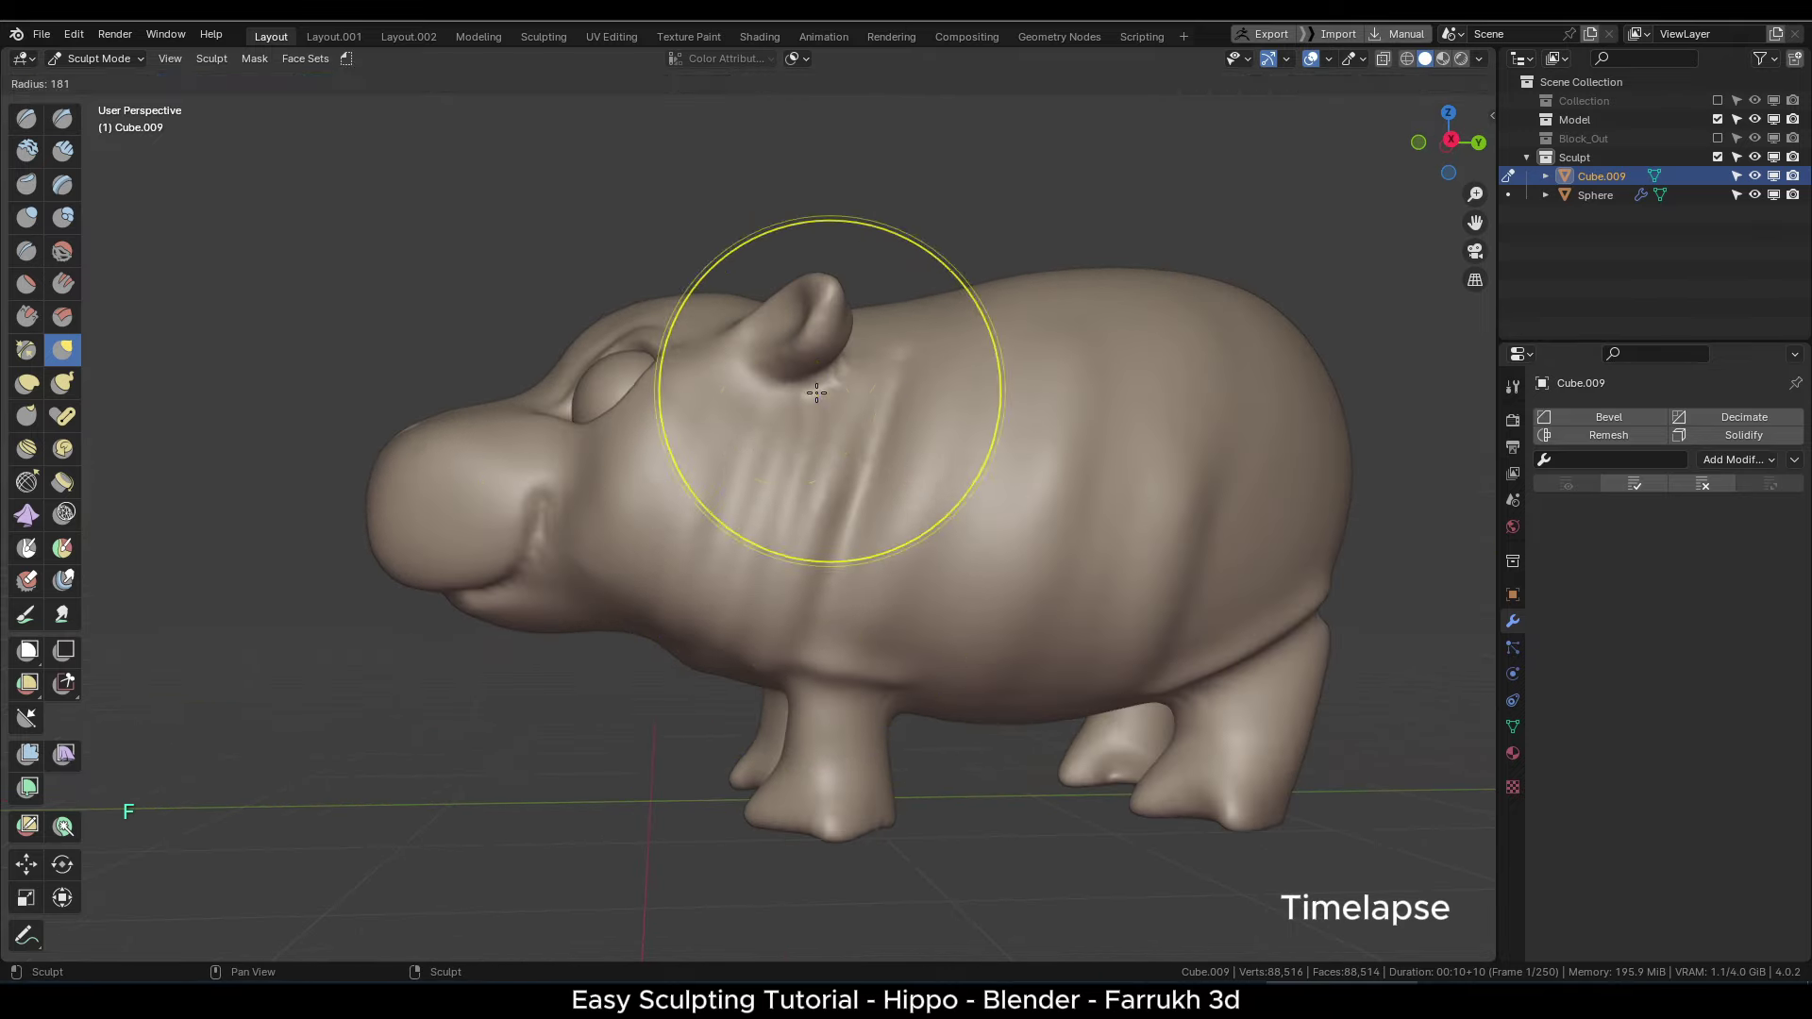
left_click(770, 415)
- Carve the mouth crease between muzzle and lower jaw with a 56 px Draw Sharp brush at strength 0.500
scroll(746, 462, "up", 3)
left_click_drag(707, 499, 717, 450, "alt")
key("f")
left_click(771, 497)
mouse_move(720, 559)
left_mouse_down("alt")
mouse_move(771, 497)
mouse_move(814, 629)
mouse_move(1000, 453)
mouse_move(736, 546)
mouse_move(755, 614)
mouse_move(821, 566)
mouse_move(878, 651)
mouse_move(806, 469)
left_mouse_up("alt")
scroll(766, 508, "down", 6)
scroll(814, 628, "up", 3)
scroll(1000, 453, "down", 3)
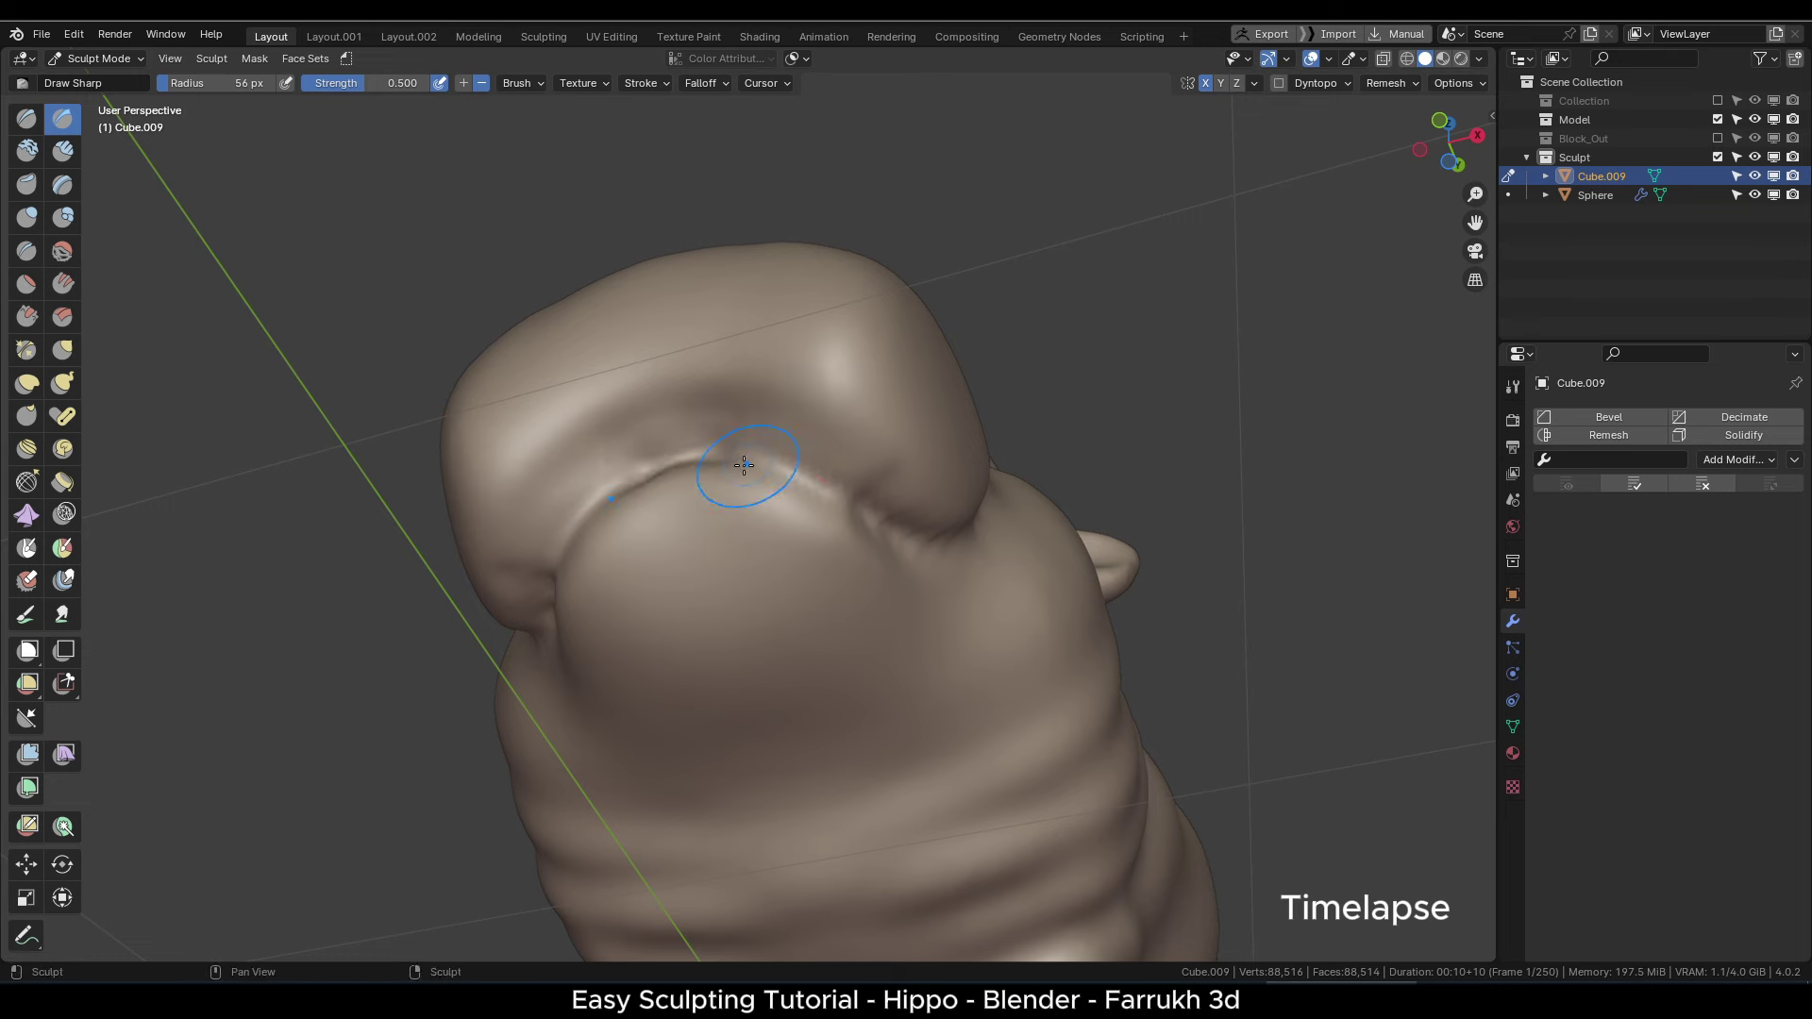
- Tighten the mouth crease along the lower jaw with a 98 px Pinch/Magnify brush at strength 0.500
left_click(27, 350)
key("f")
left_click(538, 575)
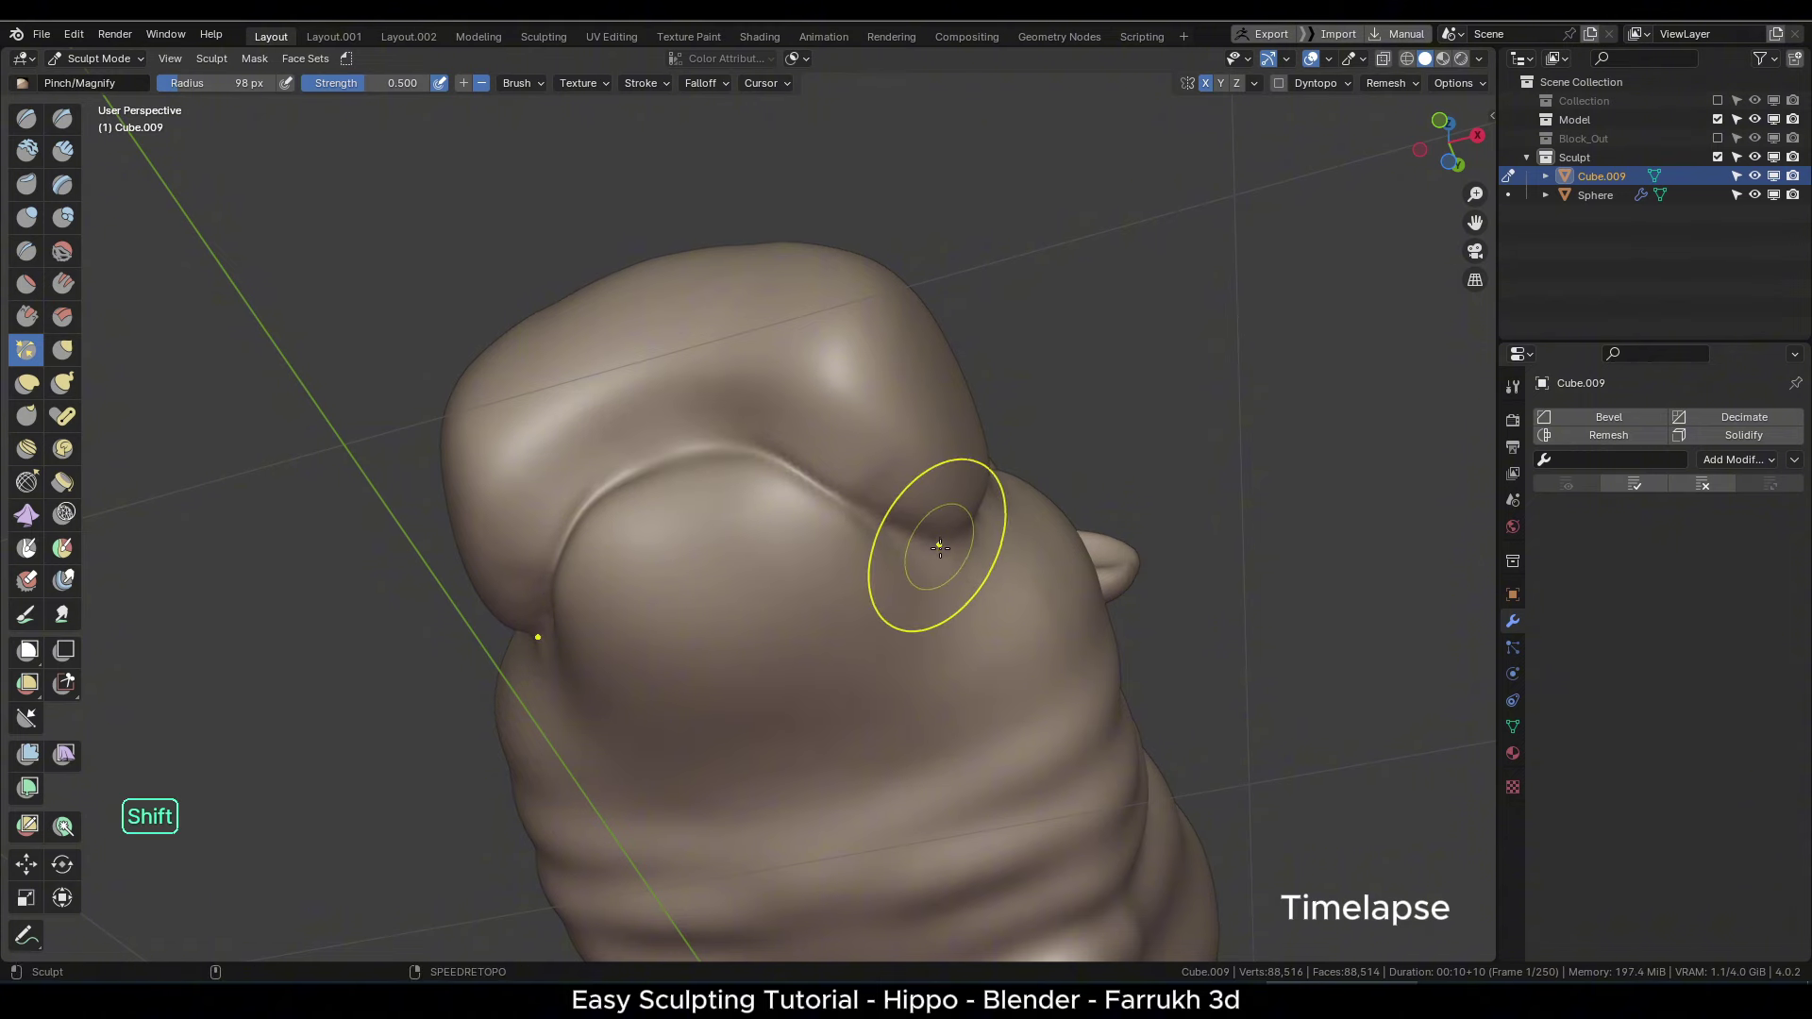
- Reshape the lower jaw with a 114 px Grab brush and plump it with Inflate/Deflate at strength 1.000
scroll(539, 651, "down", 4)
left_click_drag(642, 585, 812, 629, "alt")
middle_click_drag(811, 629, 667, 592)
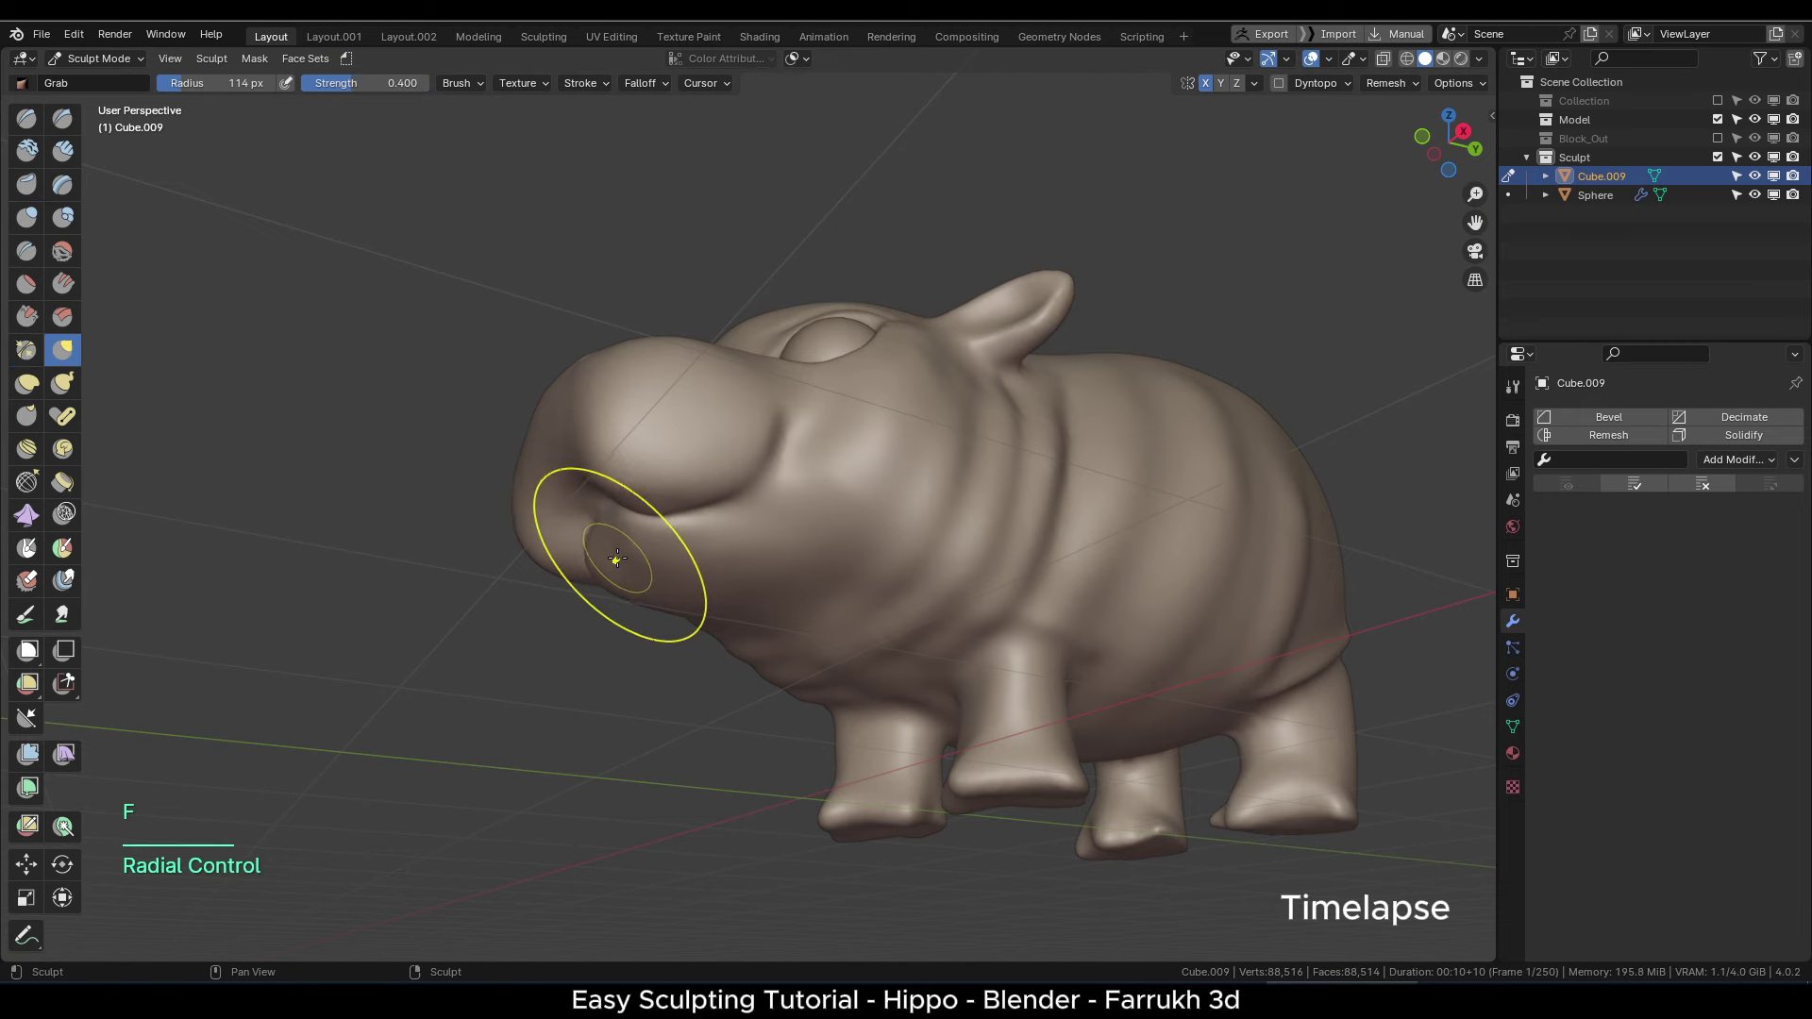
left_click_drag(616, 559, 665, 535, "alt")
key("i")
left_click_drag(614, 556, 599, 543)
middle_click_drag(682, 627, 739, 630, "alt")
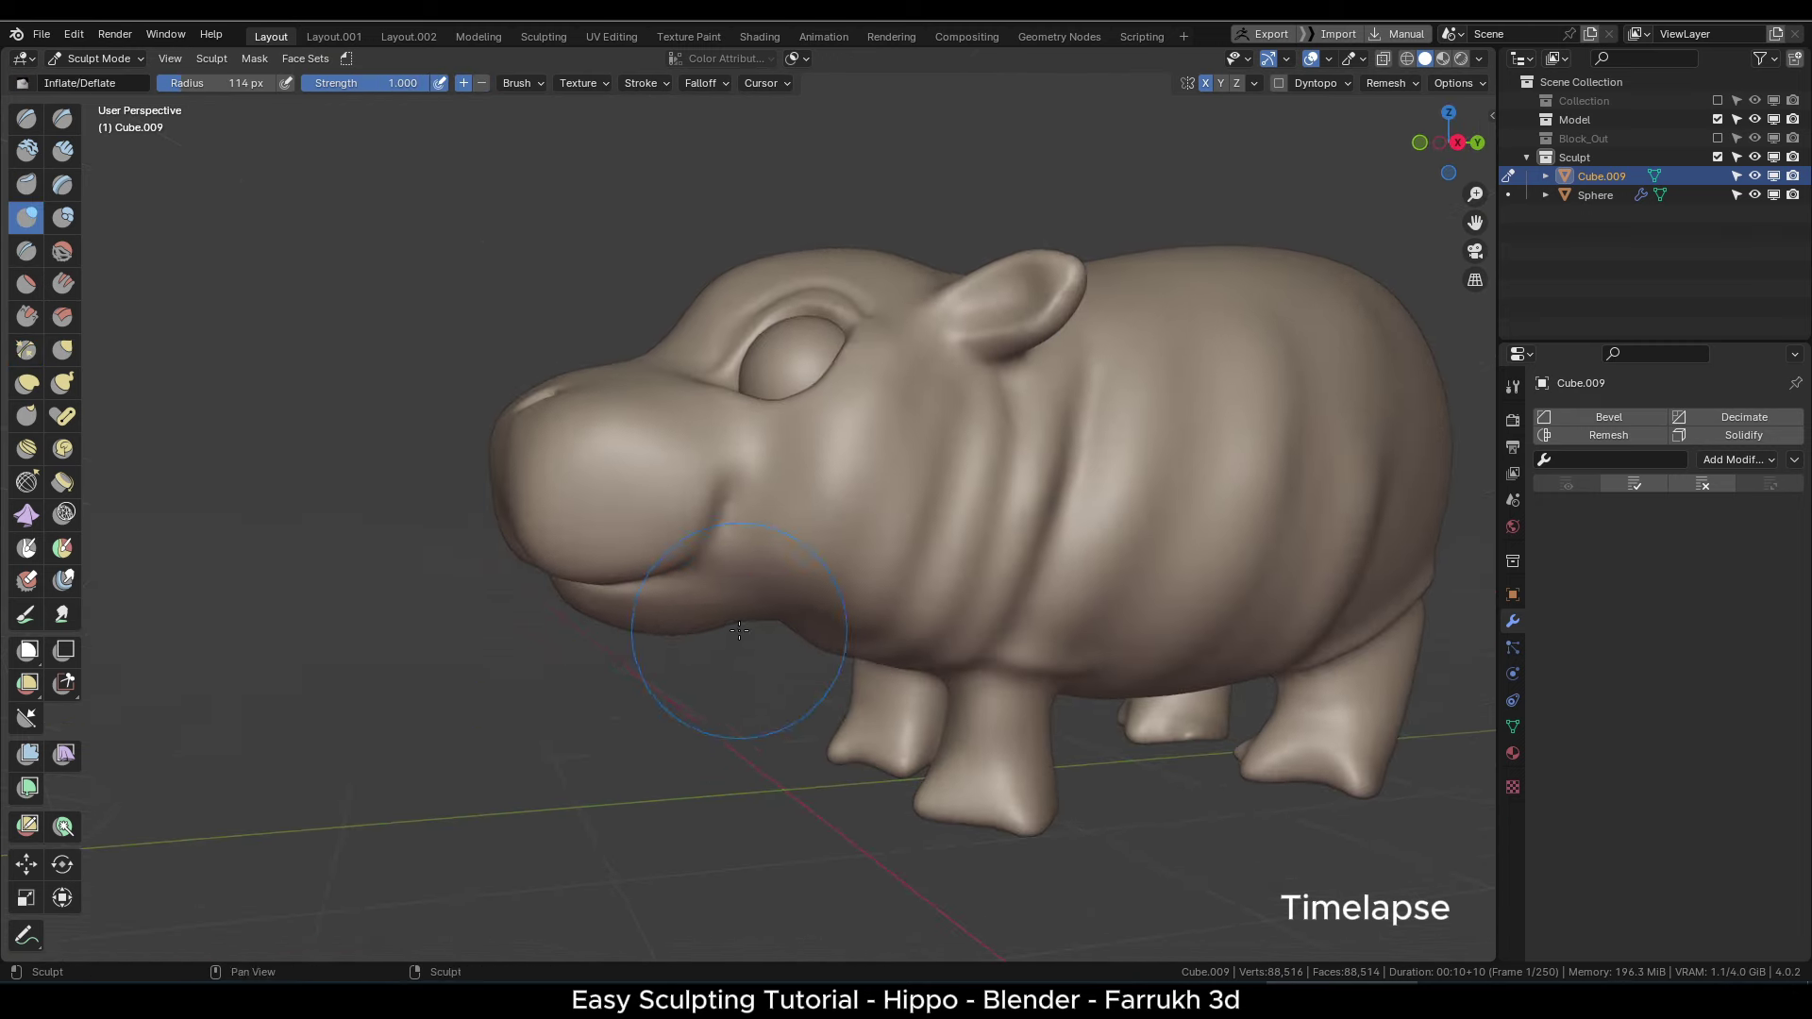
- Reshape the front of the muzzle around the mouth with a 124 px Grab brush at strength 0.400
scroll(761, 610, "down", 2)
left_click_drag(1051, 592, 714, 517, "alt")
scroll(714, 517, "down", 1)
middle_click_drag(622, 514, 826, 552, "alt")
scroll(687, 490, "up", 4)
key("g")
key("f")
left_click(705, 506)
left_click_drag(691, 517, 682, 518)
middle_click_drag(623, 517, 686, 519, "alt")
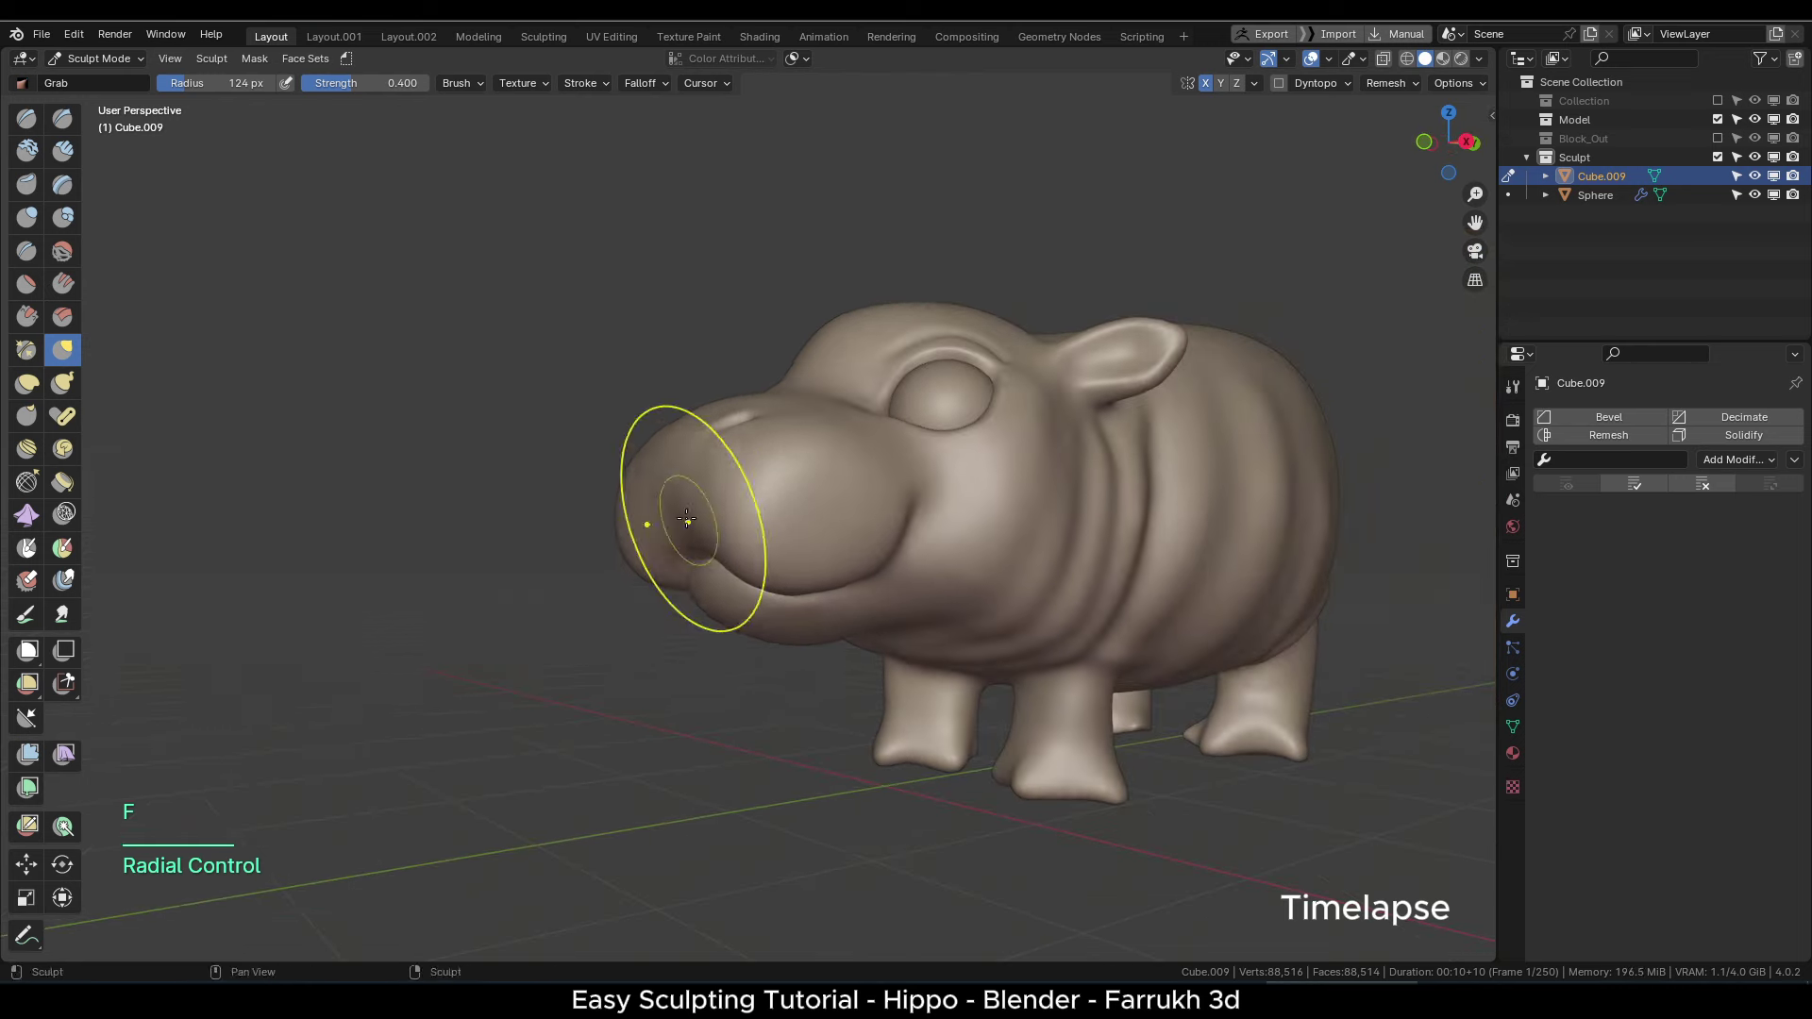
left_click_drag(669, 530, 663, 527)
middle_click_drag(662, 527, 618, 521)
- Refine the brow slope above the snout and the rear eye corner with the Grab brush at 124 px and 105 px
middle_click_drag(802, 462, 604, 453, "shift")
left_click_drag(603, 387, 612, 376)
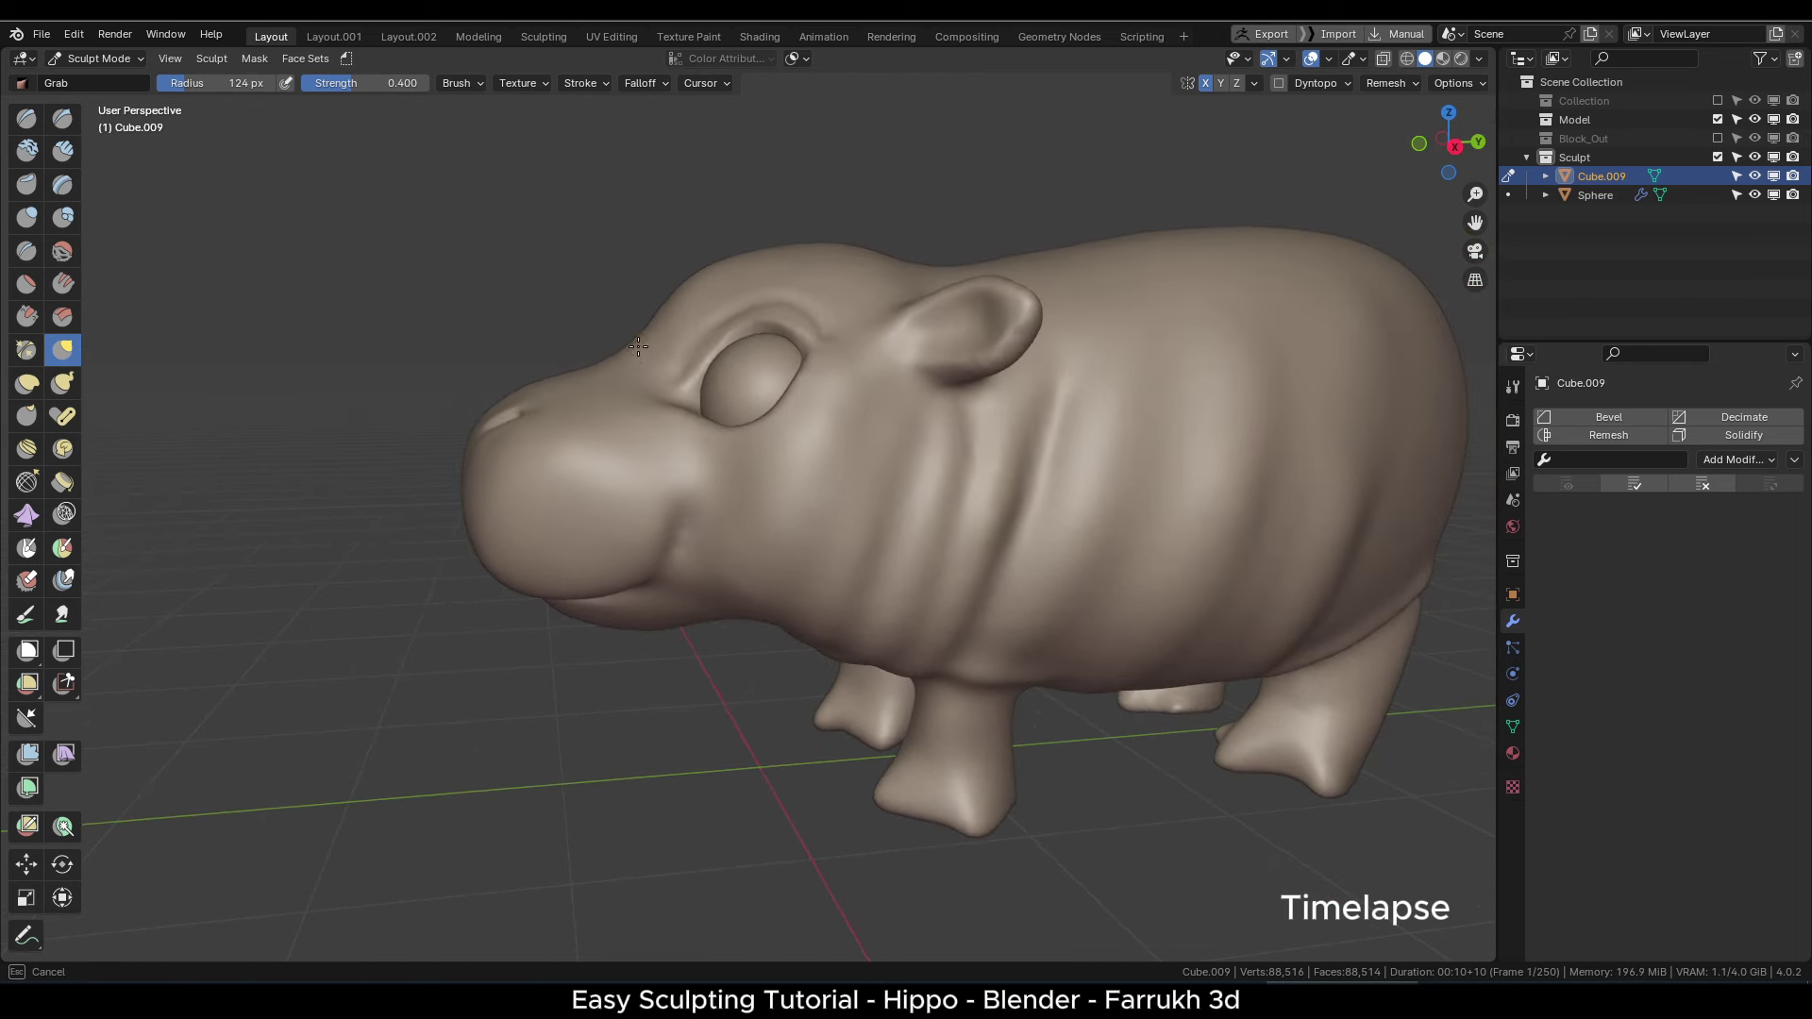
mouse_move(613, 374)
middle_mouse_down()
mouse_move(593, 373)
mouse_move(657, 345)
middle_mouse_up()
left_click_drag(635, 379, 635, 385)
key("f")
left_click(618, 388)
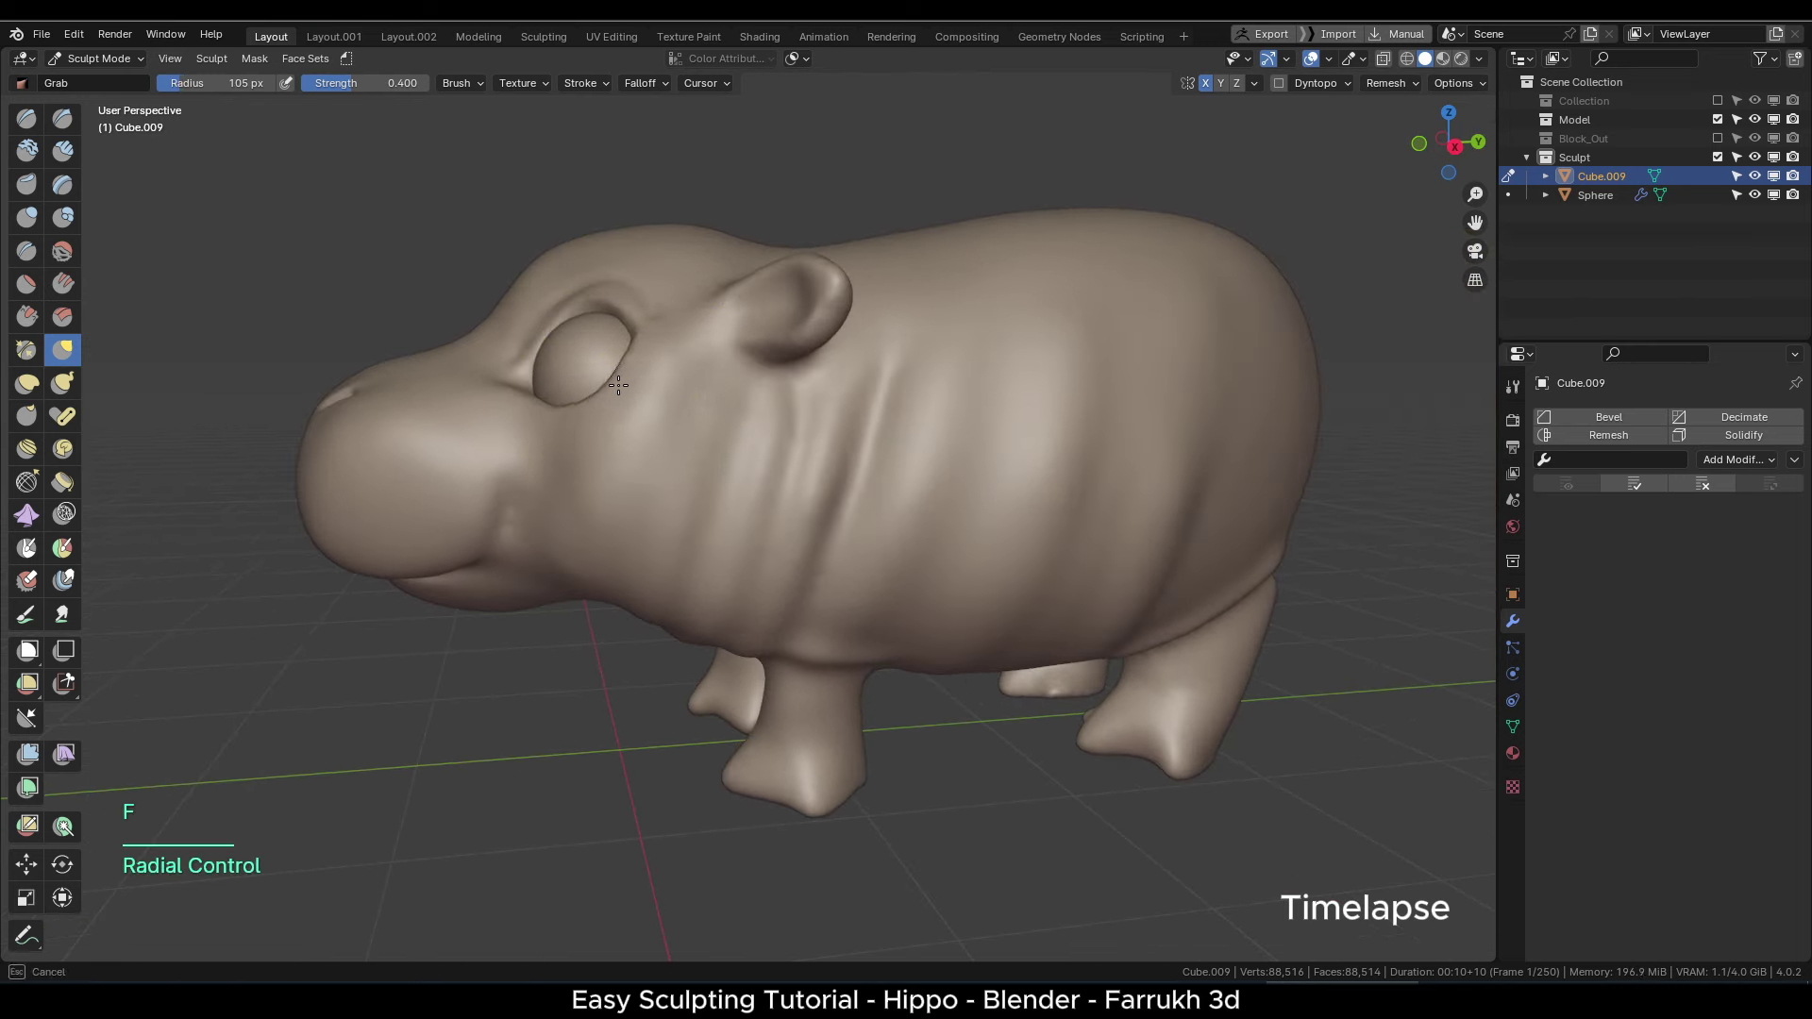
- Reshape the inner edge and tip of the ear with a 105 px Grab brush at strength 0.400
middle_click_drag(739, 363, 604, 415, "shift")
scroll(604, 364, "up", 2)
mouse_move(487, 391)
middle_mouse_down("alt")
mouse_move(576, 410)
mouse_move(515, 415)
middle_mouse_up("alt")
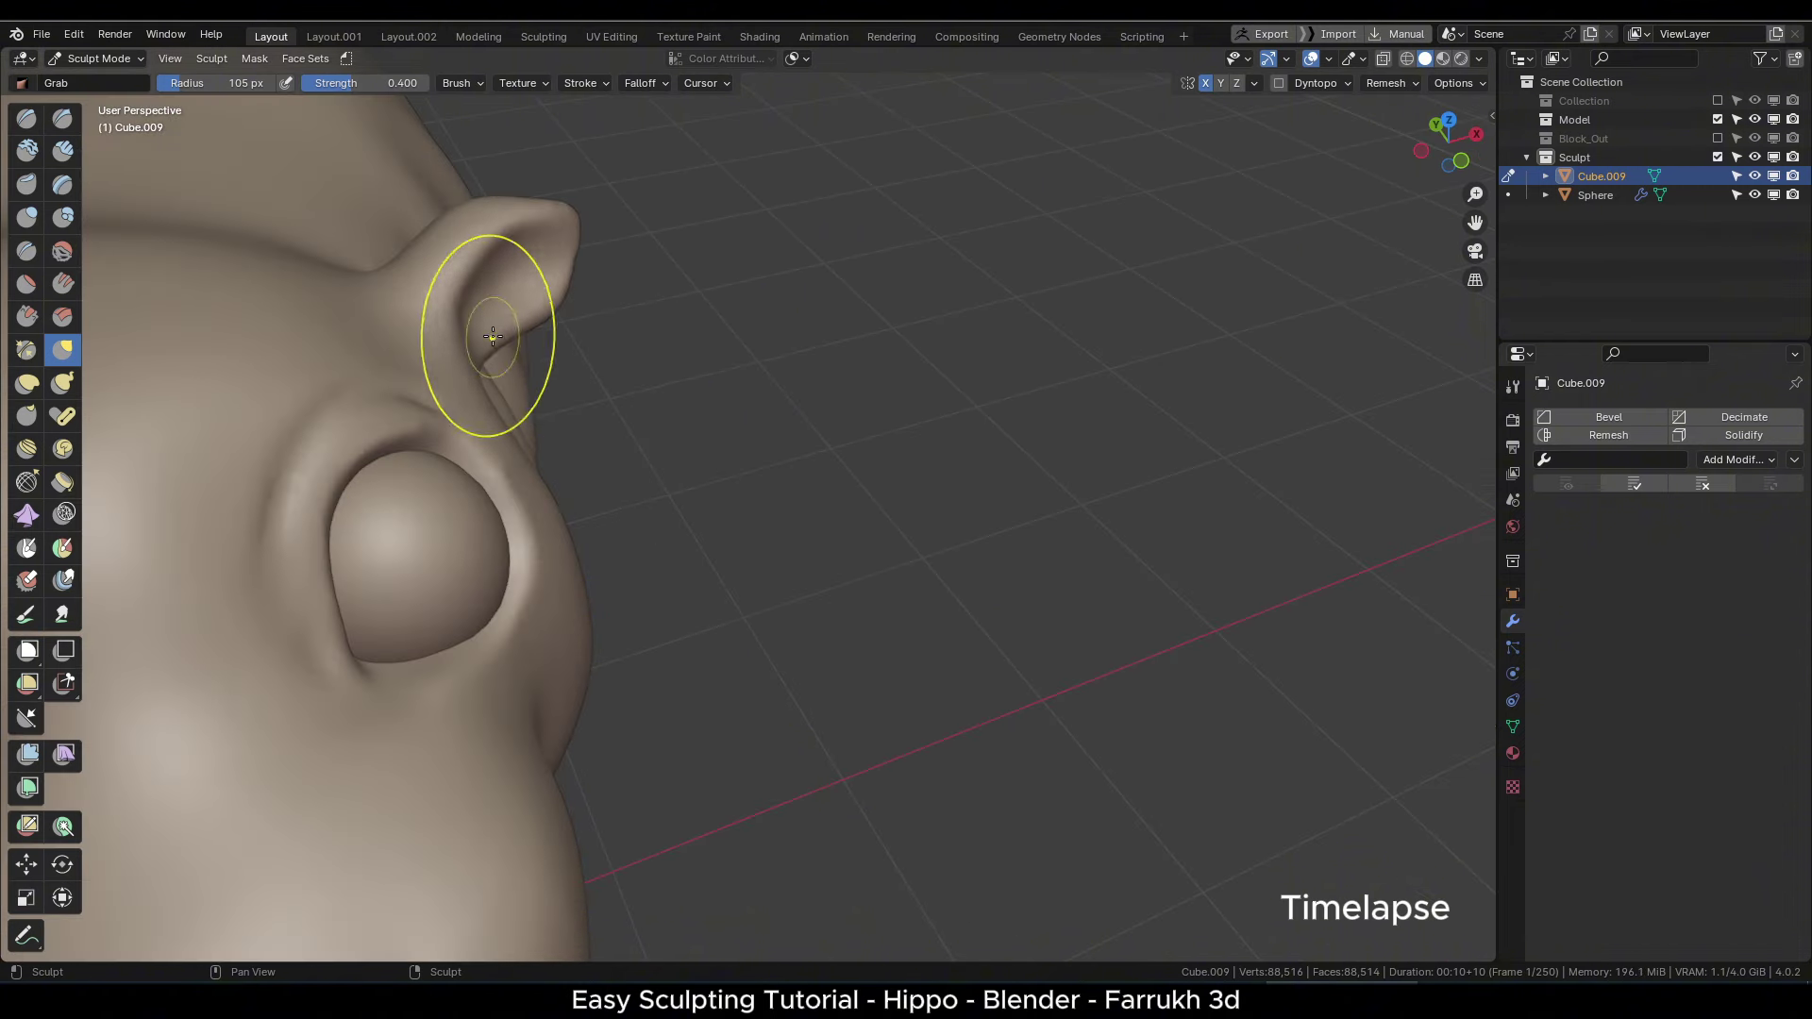
left_click_drag(490, 336, 478, 323)
middle_click_drag(506, 308, 453, 306, "alt")
left_click_drag(522, 226, 528, 223)
- Adjust the ear's attachment to the head from above with a 114 px Grab brush
scroll(566, 321, "down", 3)
middle_click_drag(623, 382, 950, 397, "alt")
scroll(950, 396, "up", 1)
key("f")
left_click(674, 324)
mouse_move(552, 335)
left_mouse_down()
mouse_move(540, 351)
mouse_move(672, 318)
left_mouse_up()
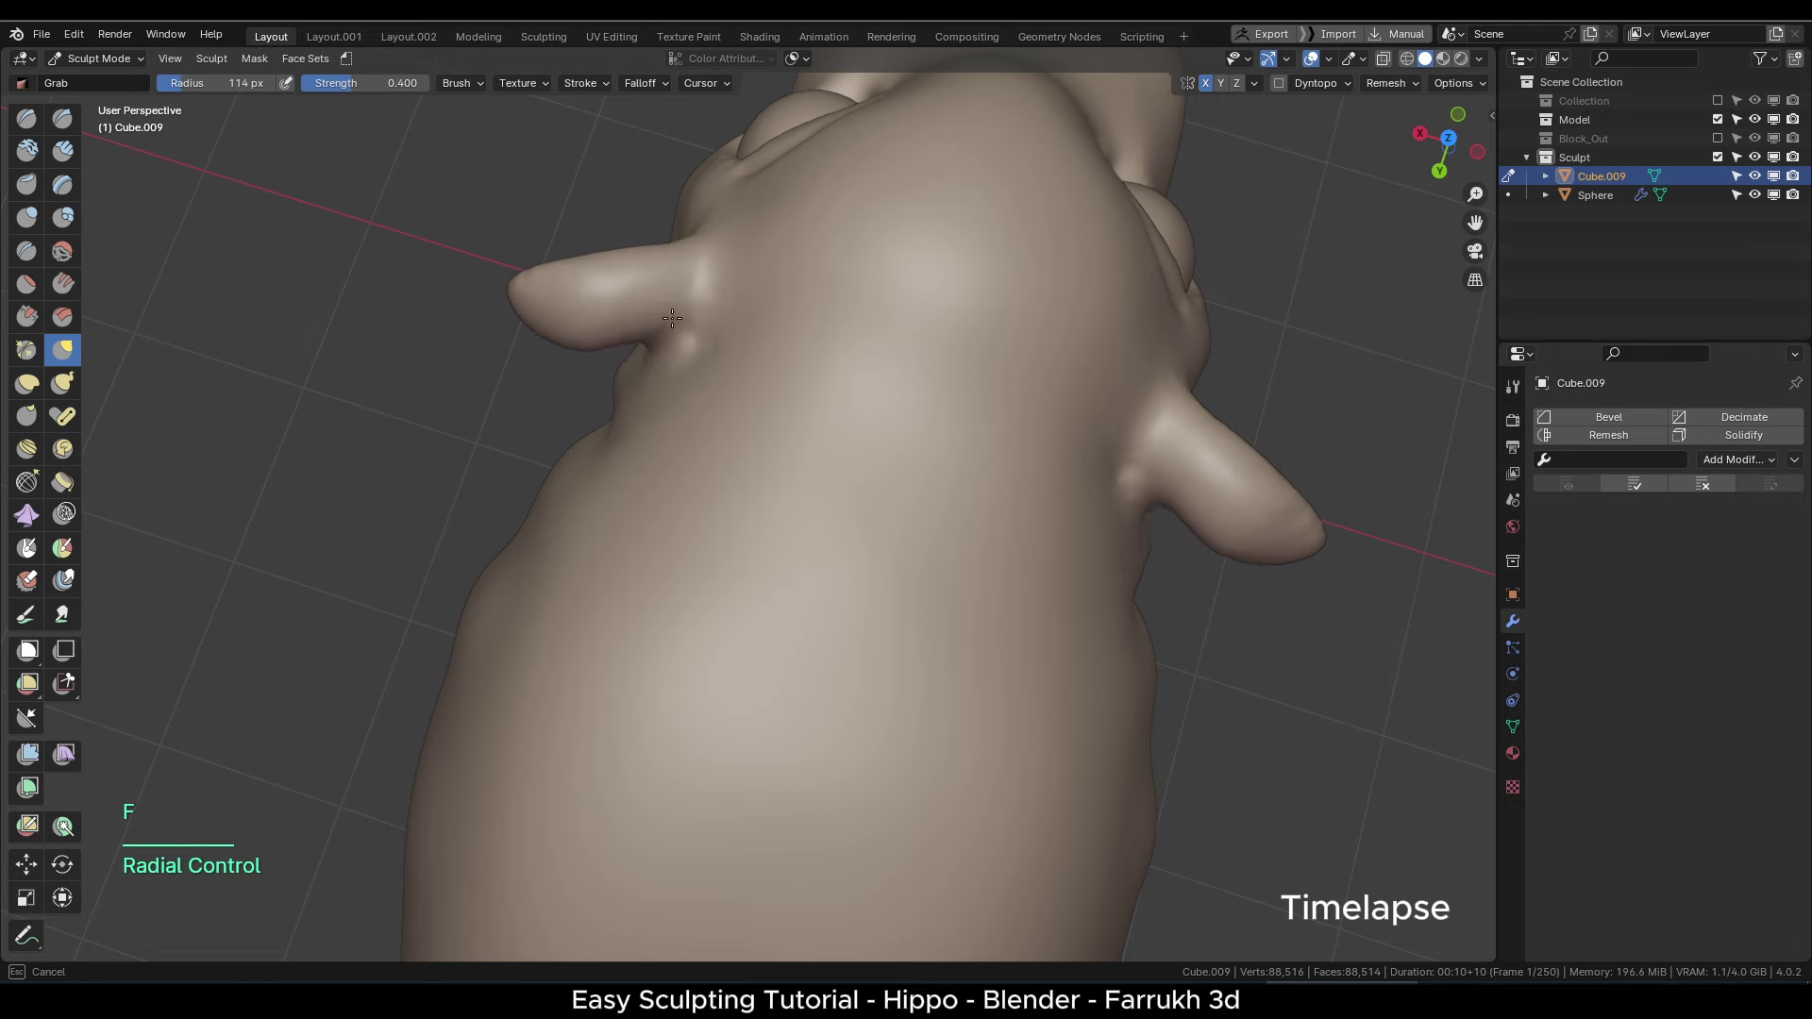
- Reshape the upper base of the ear from the front with a 114 px Grab brush
scroll(696, 372, "down", 2)
middle_click_drag(696, 372, 1010, 325, "alt")
scroll(712, 393, "up", 5)
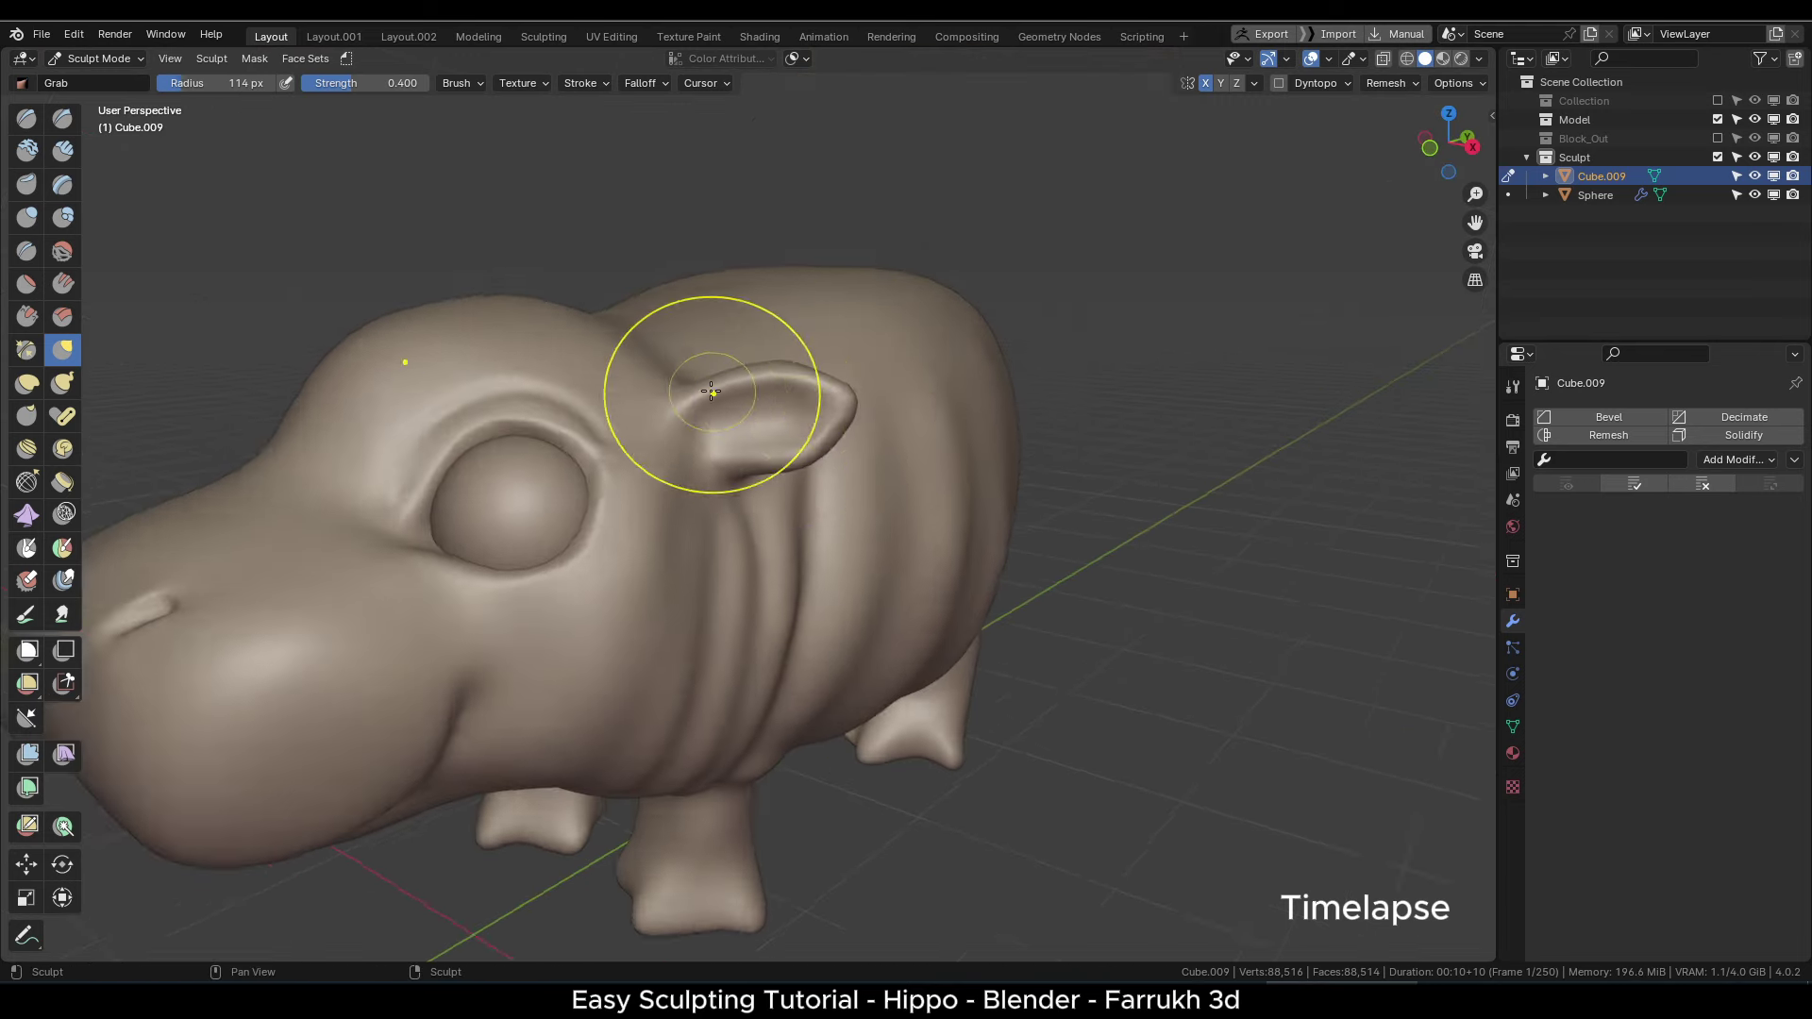
left_click_drag(711, 345, 755, 303)
- Push out a small bump on the middle of the rump for the tail with a 50 px Grab brush
scroll(830, 311, "down", 5)
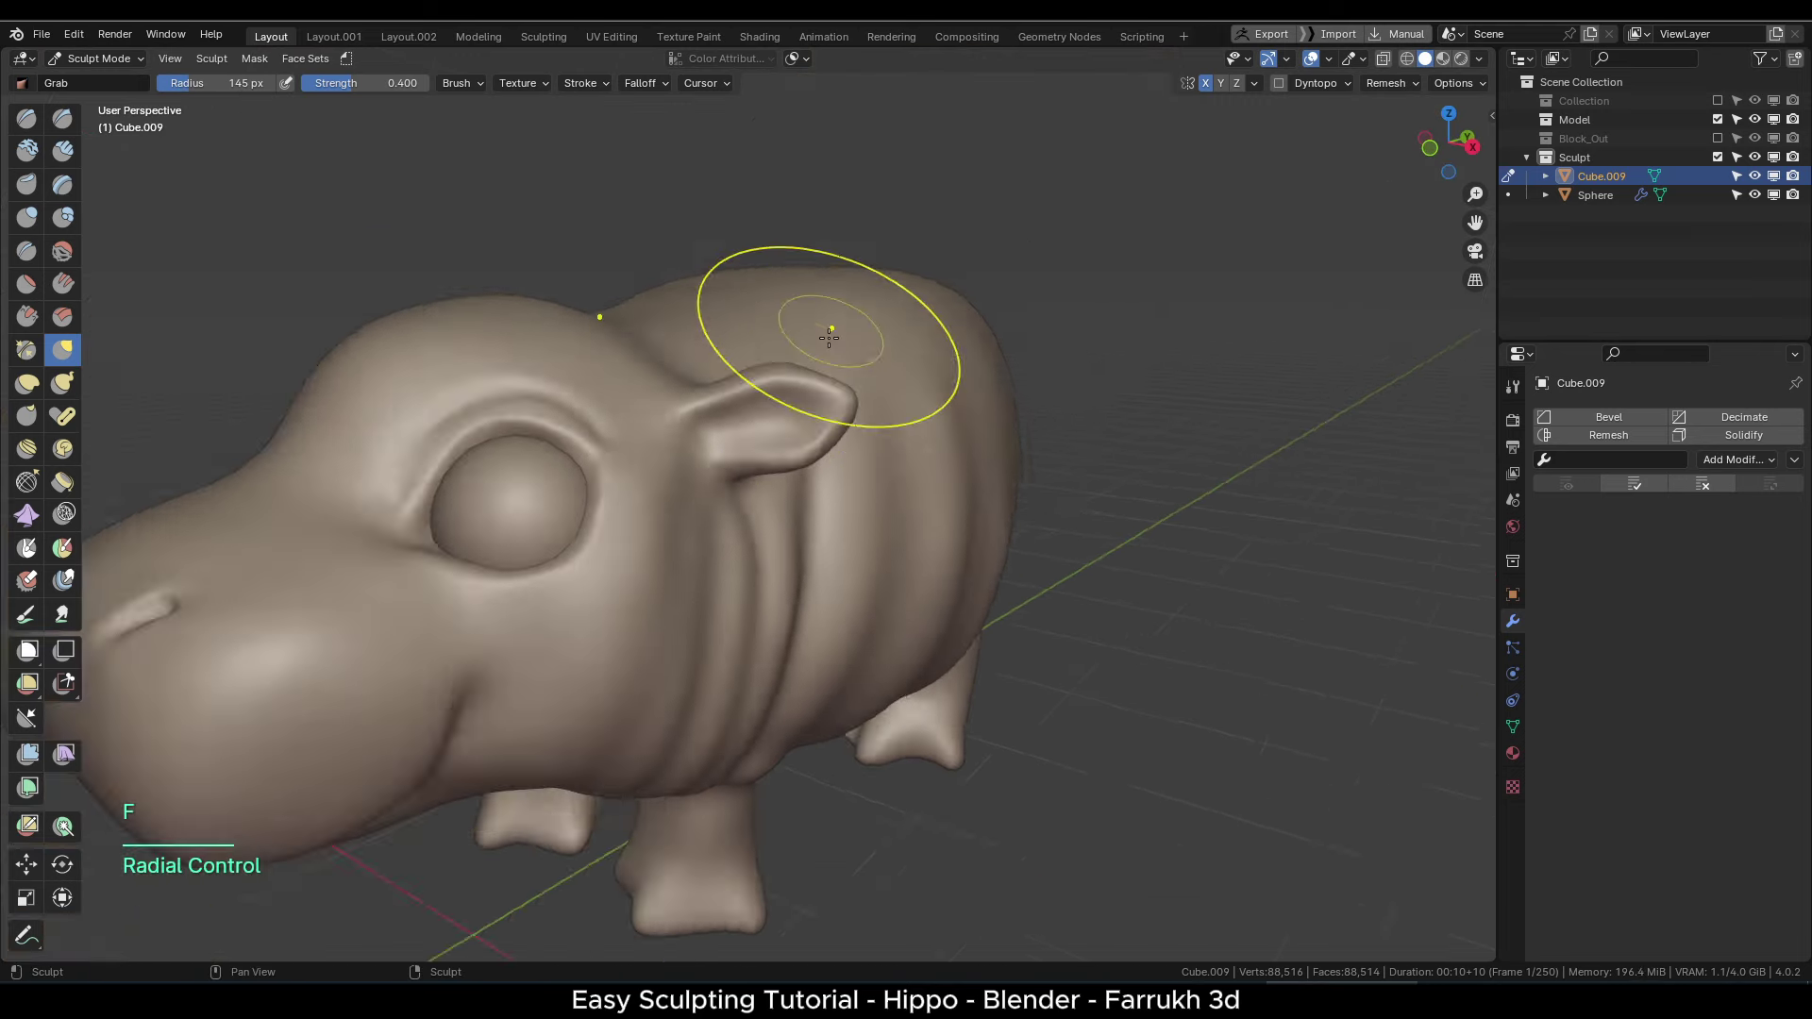
key("f")
left_click(1064, 525)
middle_click_drag(1064, 525, 1036, 683)
scroll(830, 497, "up", 2)
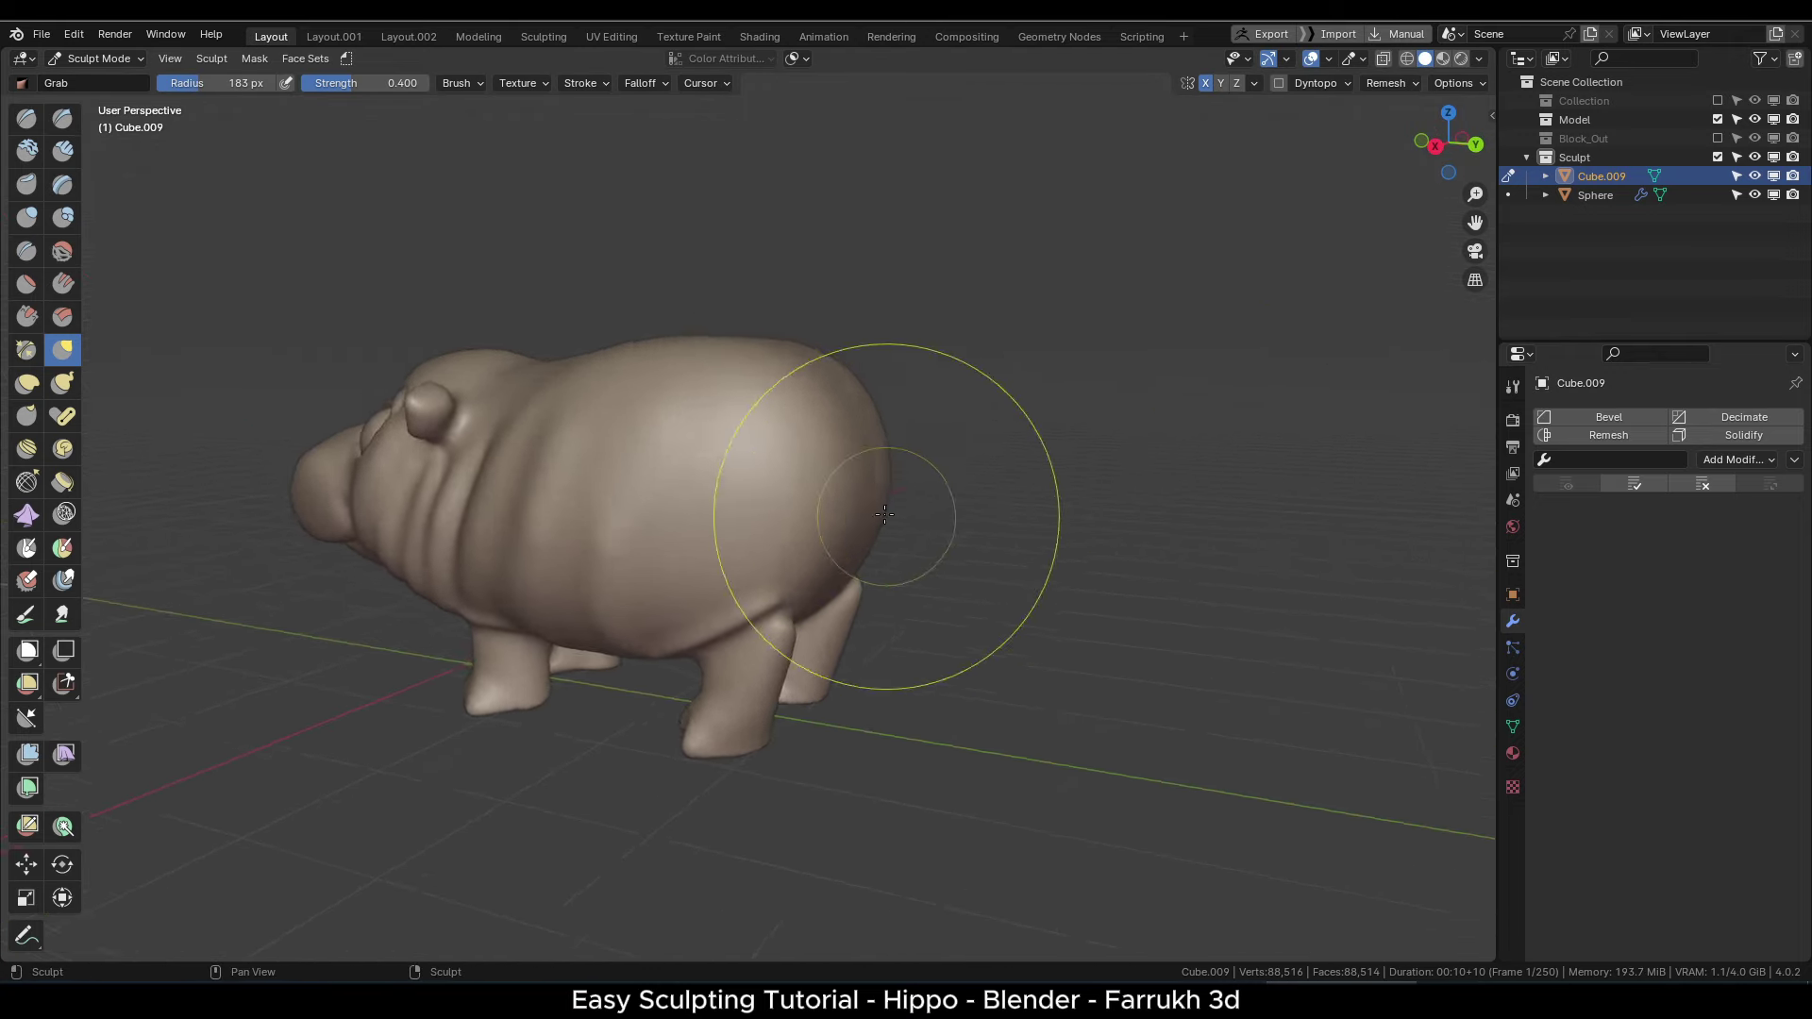
middle_click_drag(829, 497, 950, 433, "alt")
scroll(841, 470, "up", 2)
scroll(841, 470, "up", 1)
middle_click_drag(841, 470, 932, 417)
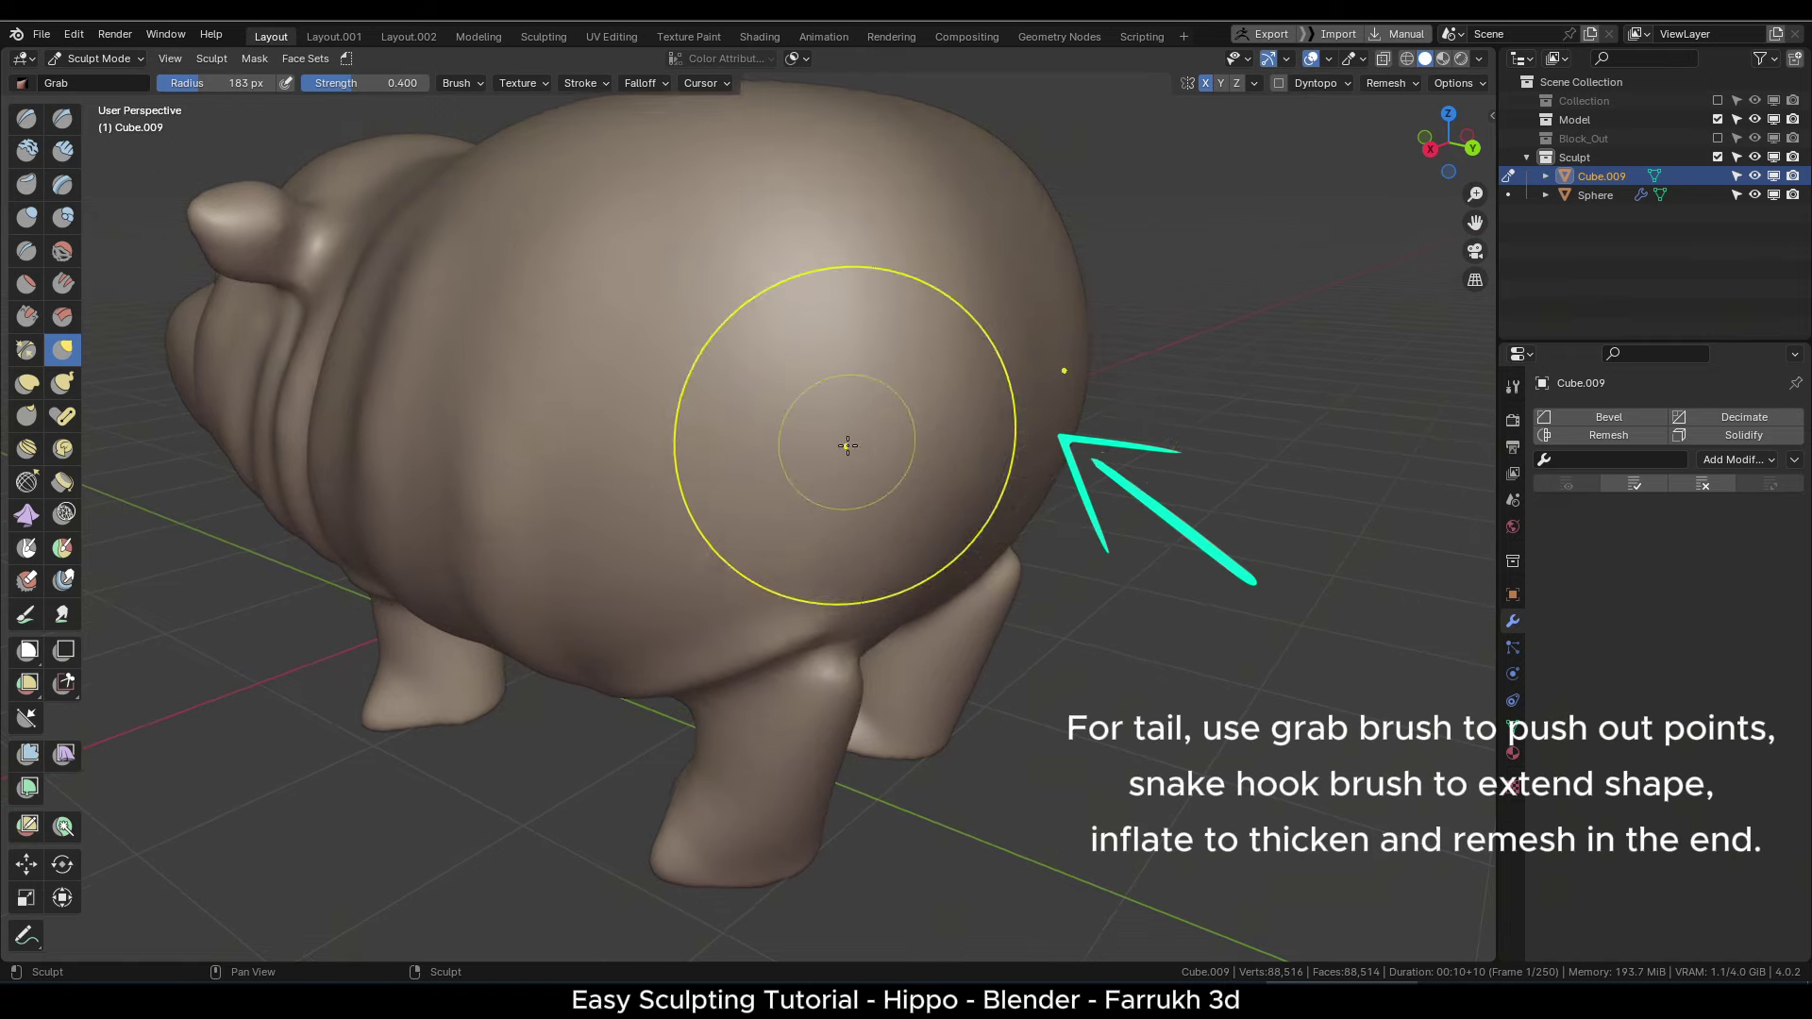
key("f")
left_click(950, 367)
mouse_move(1073, 415)
middle_mouse_down("alt")
mouse_move(1048, 419)
mouse_move(1040, 351)
middle_mouse_up("alt")
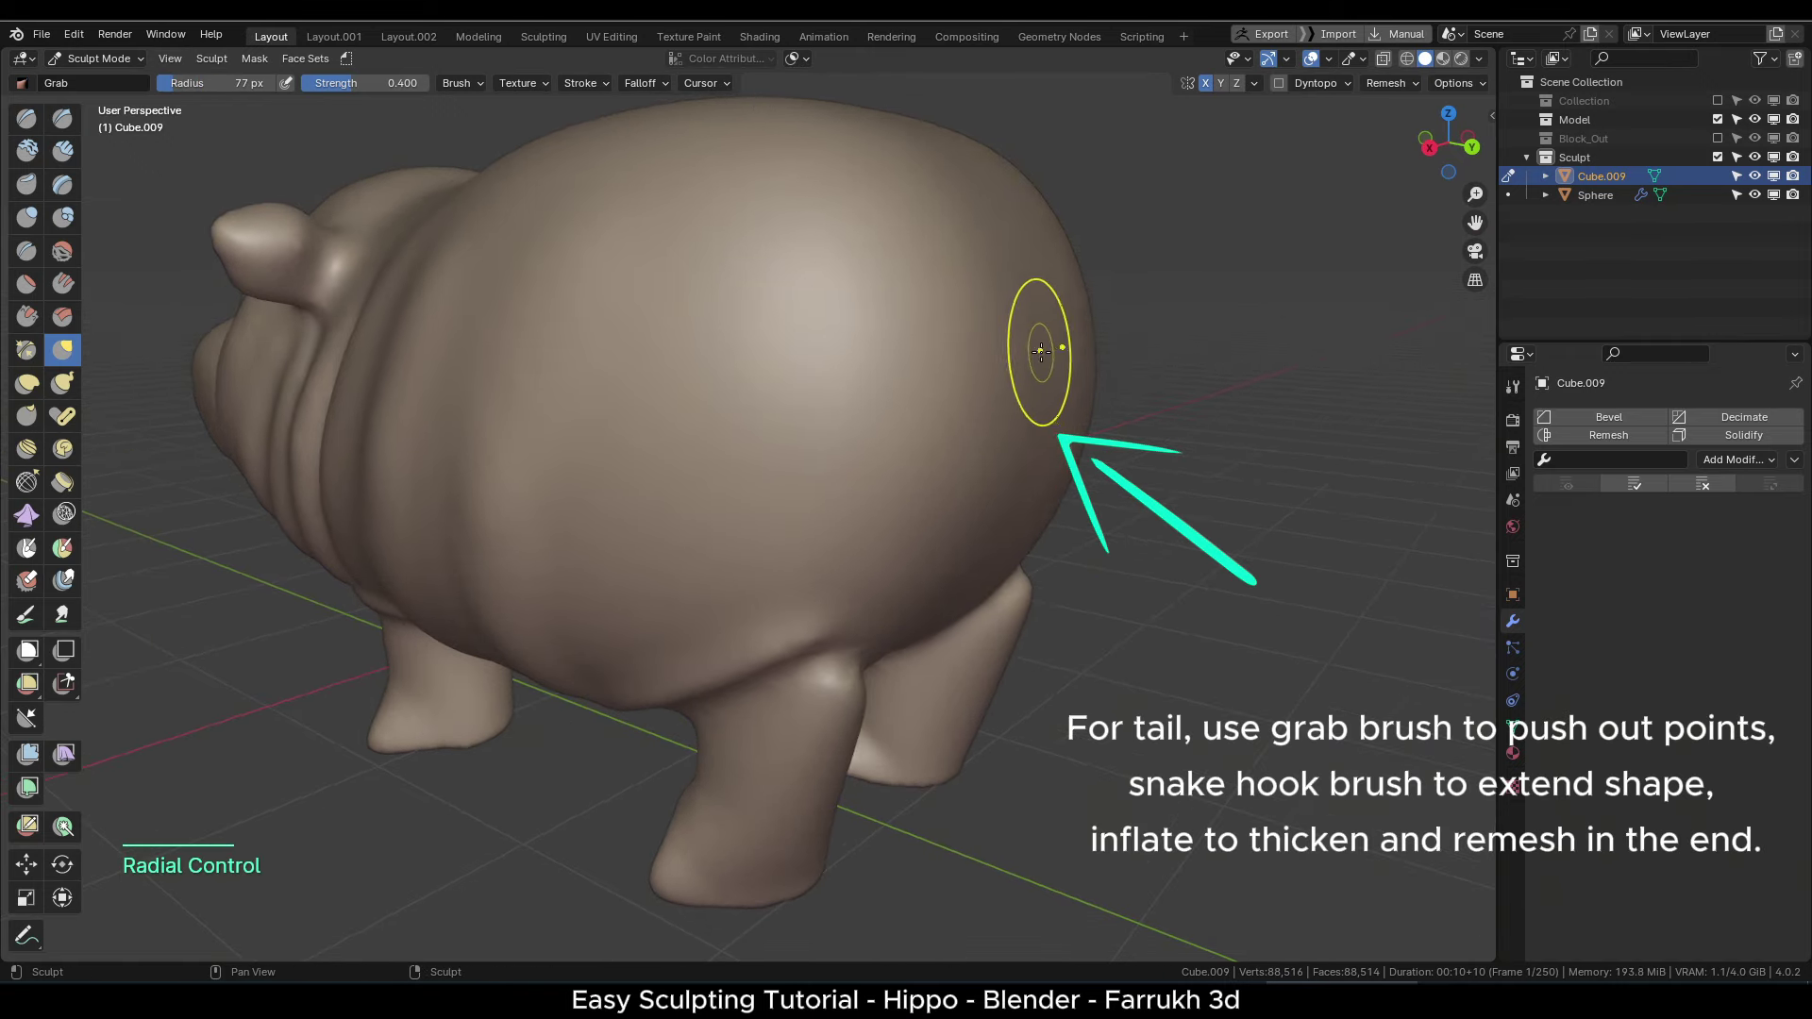
key("f")
left_click(1040, 367)
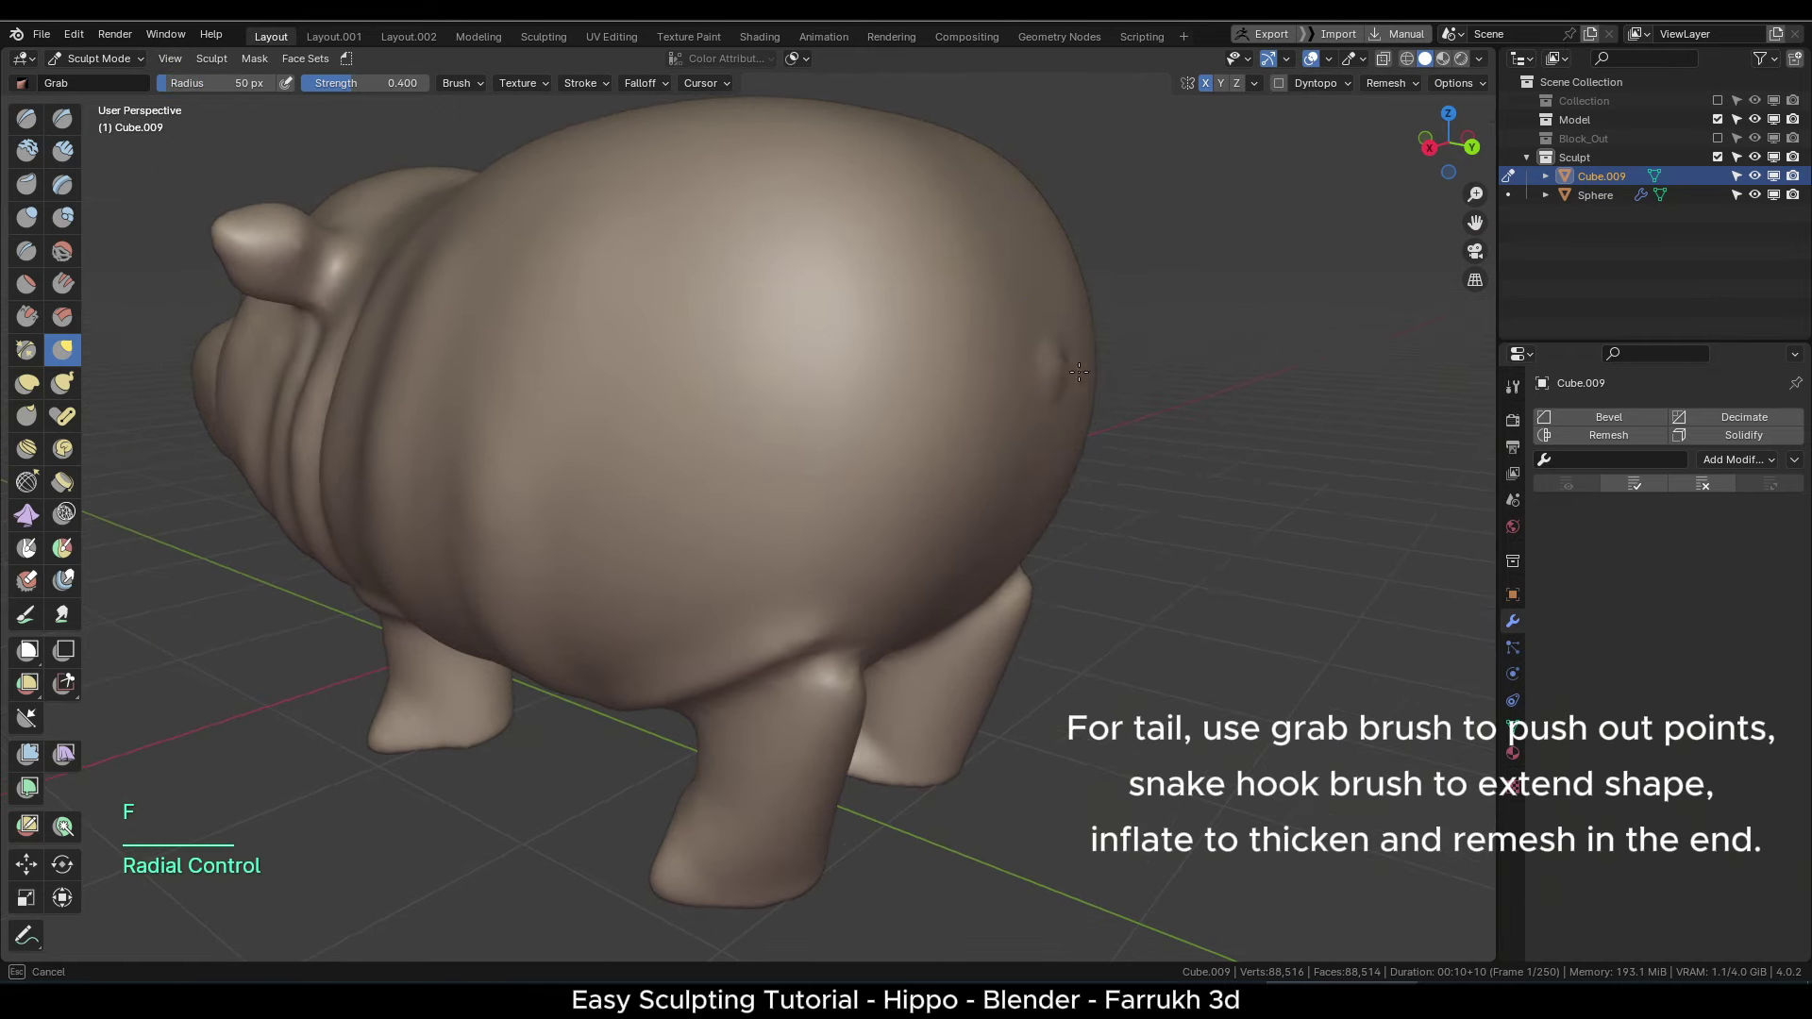
- Pull the tail bump out into a pointed stub, enlarging the Grab brush to 112 px
key("f")
left_click(1072, 370)
scroll(1099, 418, "up", 3)
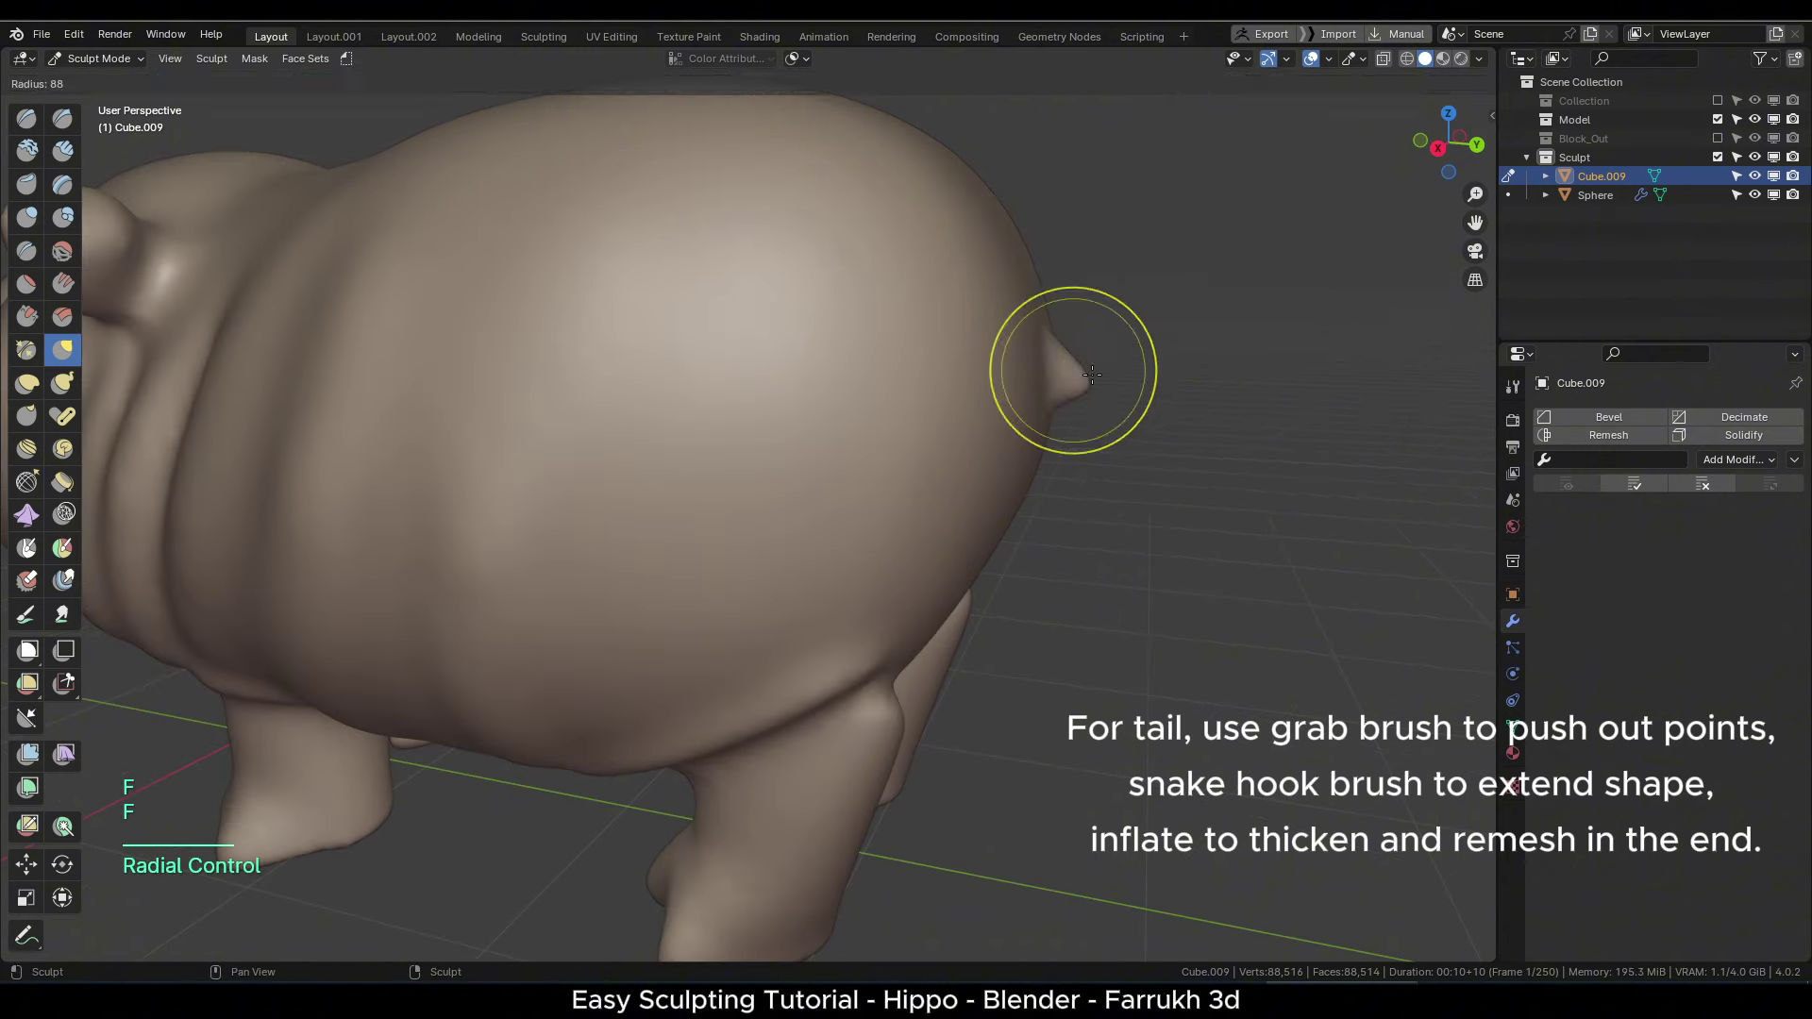
key("f")
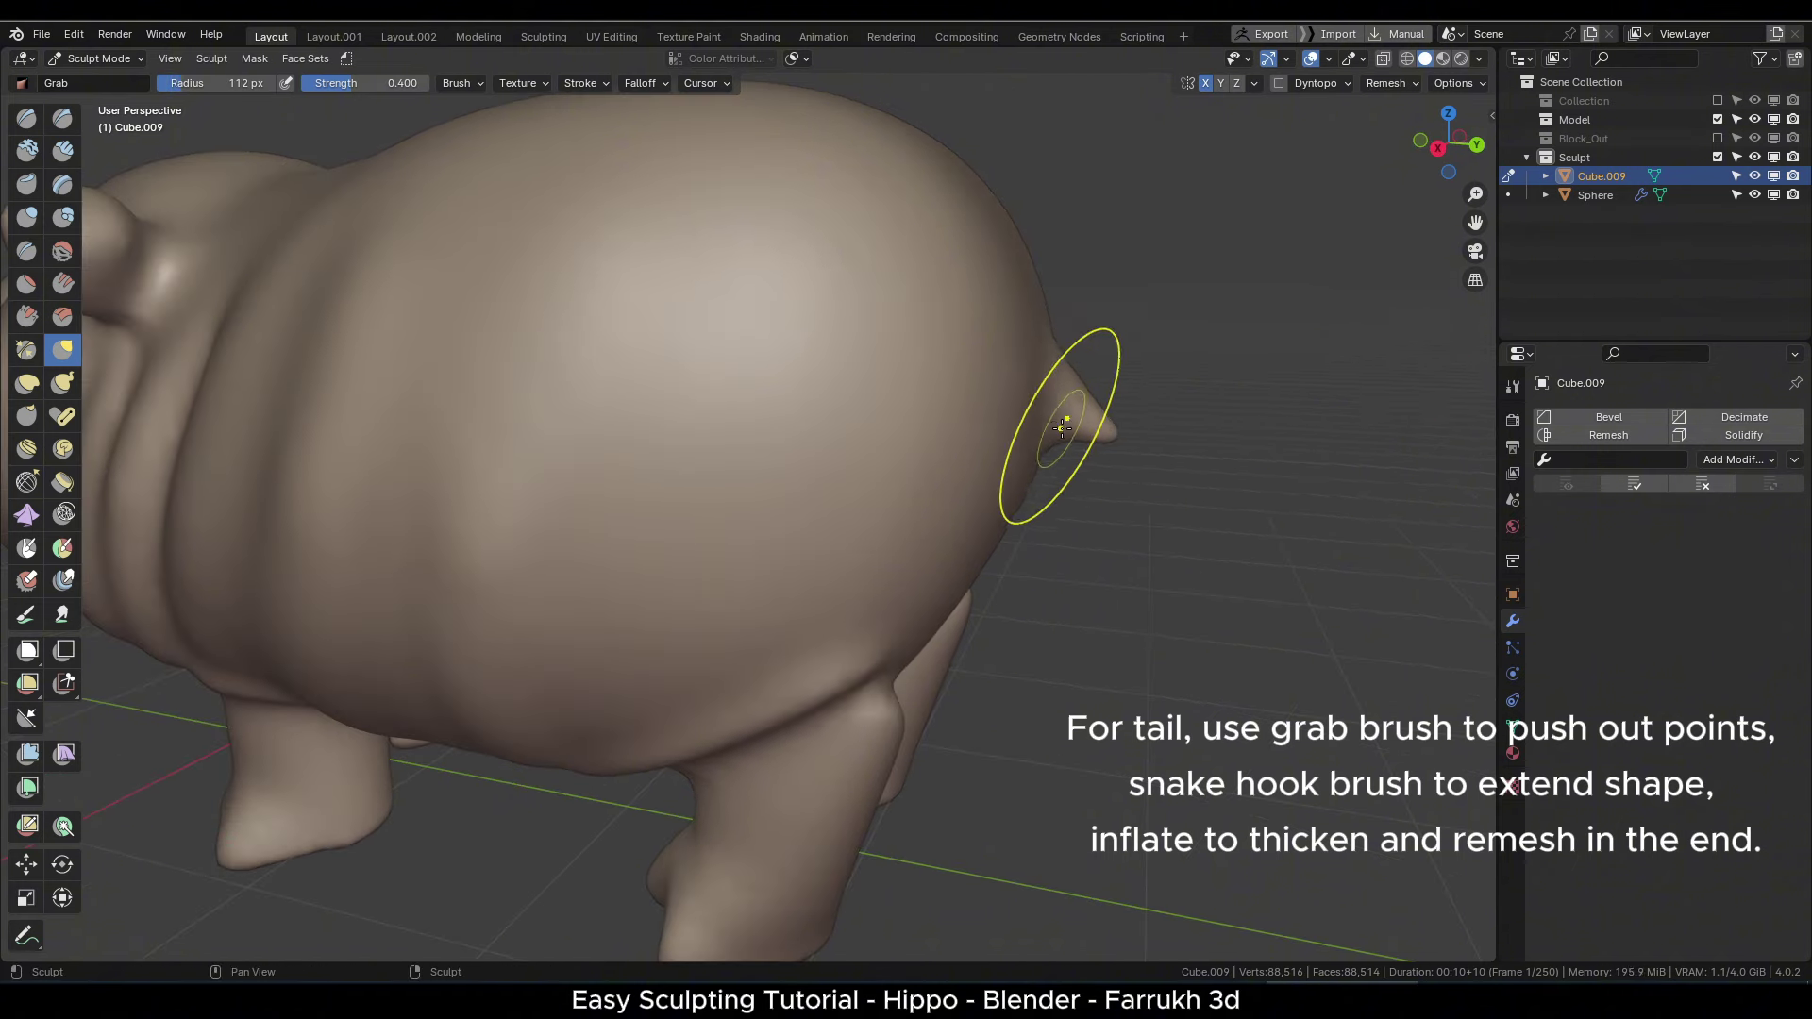
- Extend the tail downward with a 112 px Snake Hook brush and thicken it with Inflate/Deflate at strength 1.000
middle_click_drag(1105, 432, 113, 304)
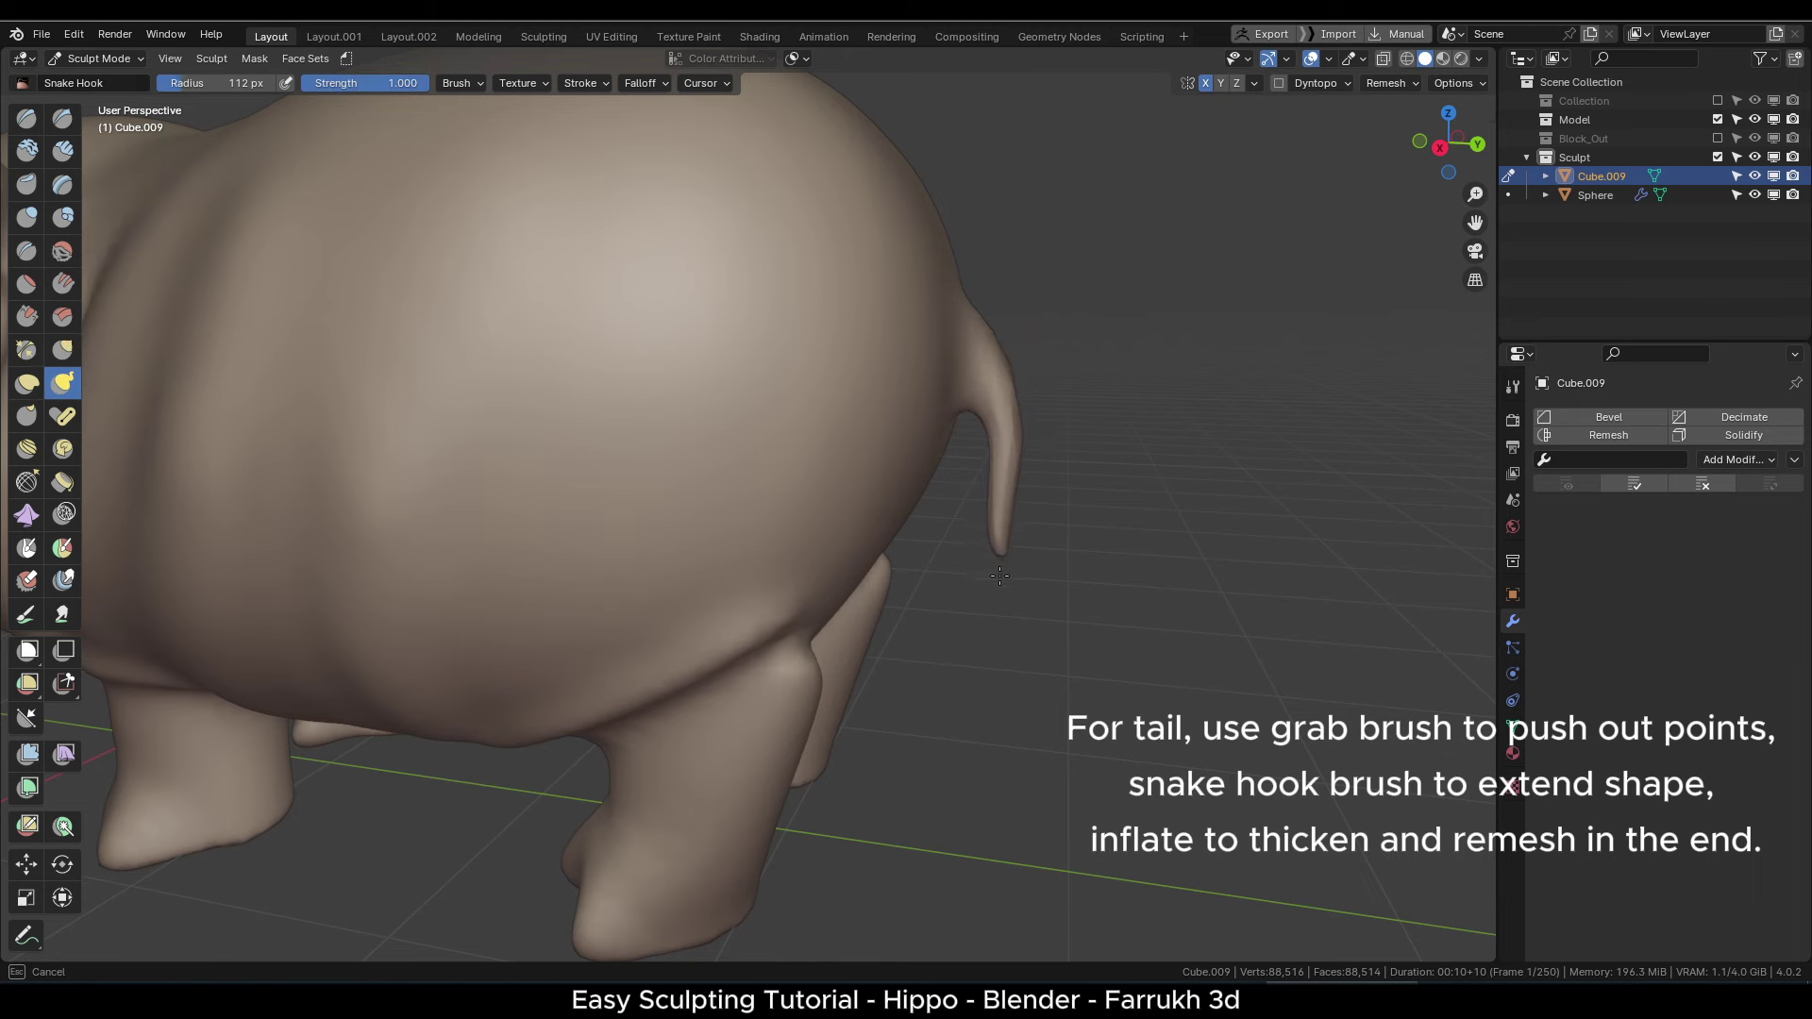
mouse_move(1000, 576)
left_mouse_down("alt")
mouse_move(863, 570)
mouse_move(1047, 549)
left_mouse_up("alt")
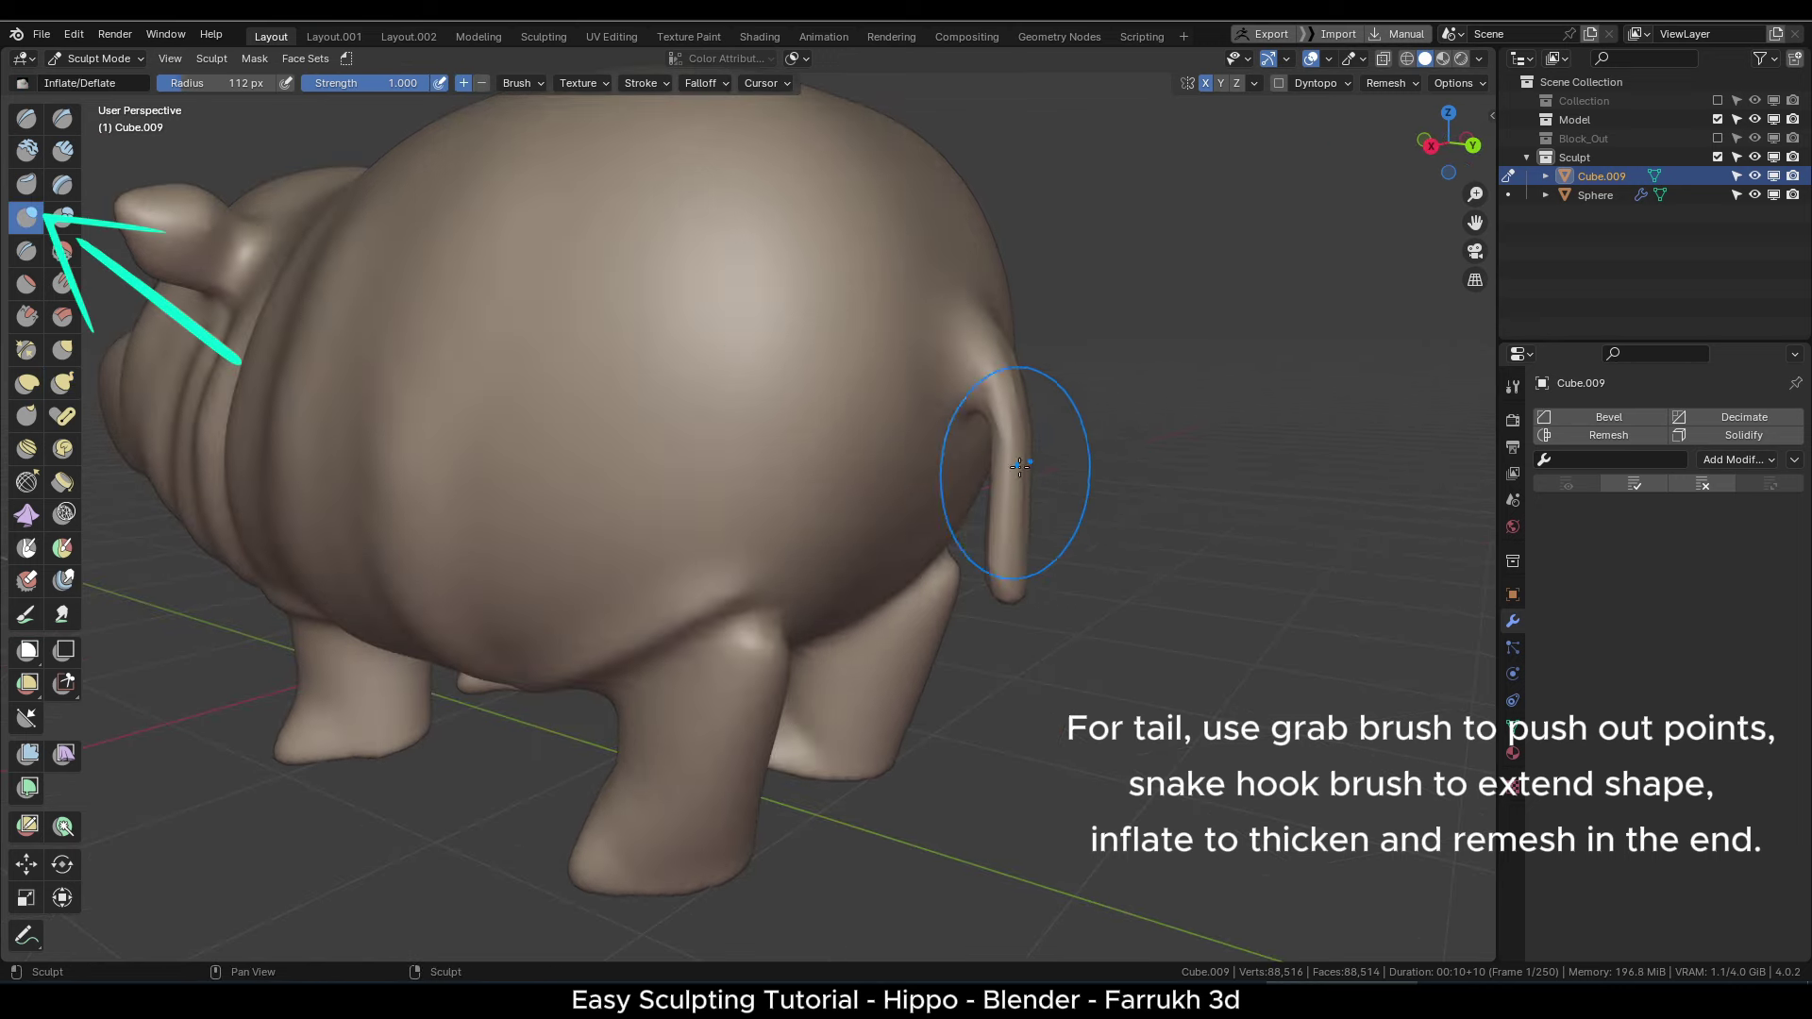
left_click_drag(1019, 467, 1008, 393)
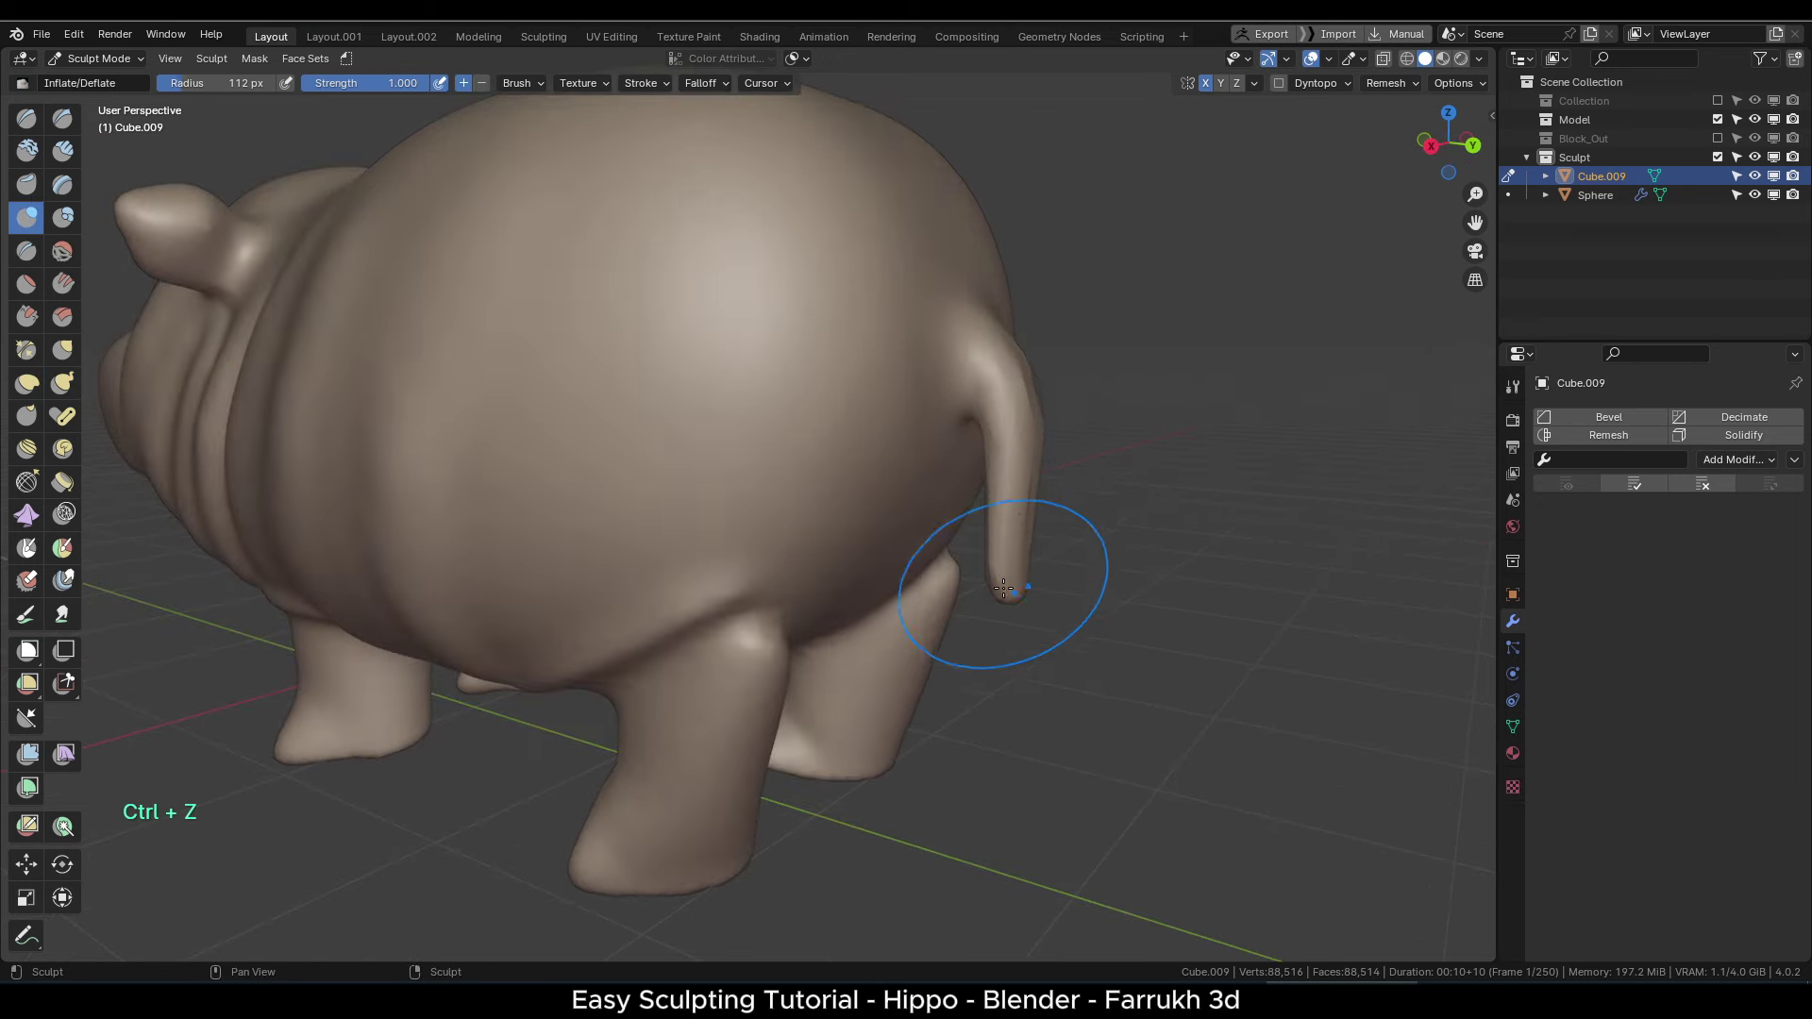
- Inspect the stretched tail topology in wireframe and remesh the hippo body
key("F4")
scroll(1085, 500, "up", 2)
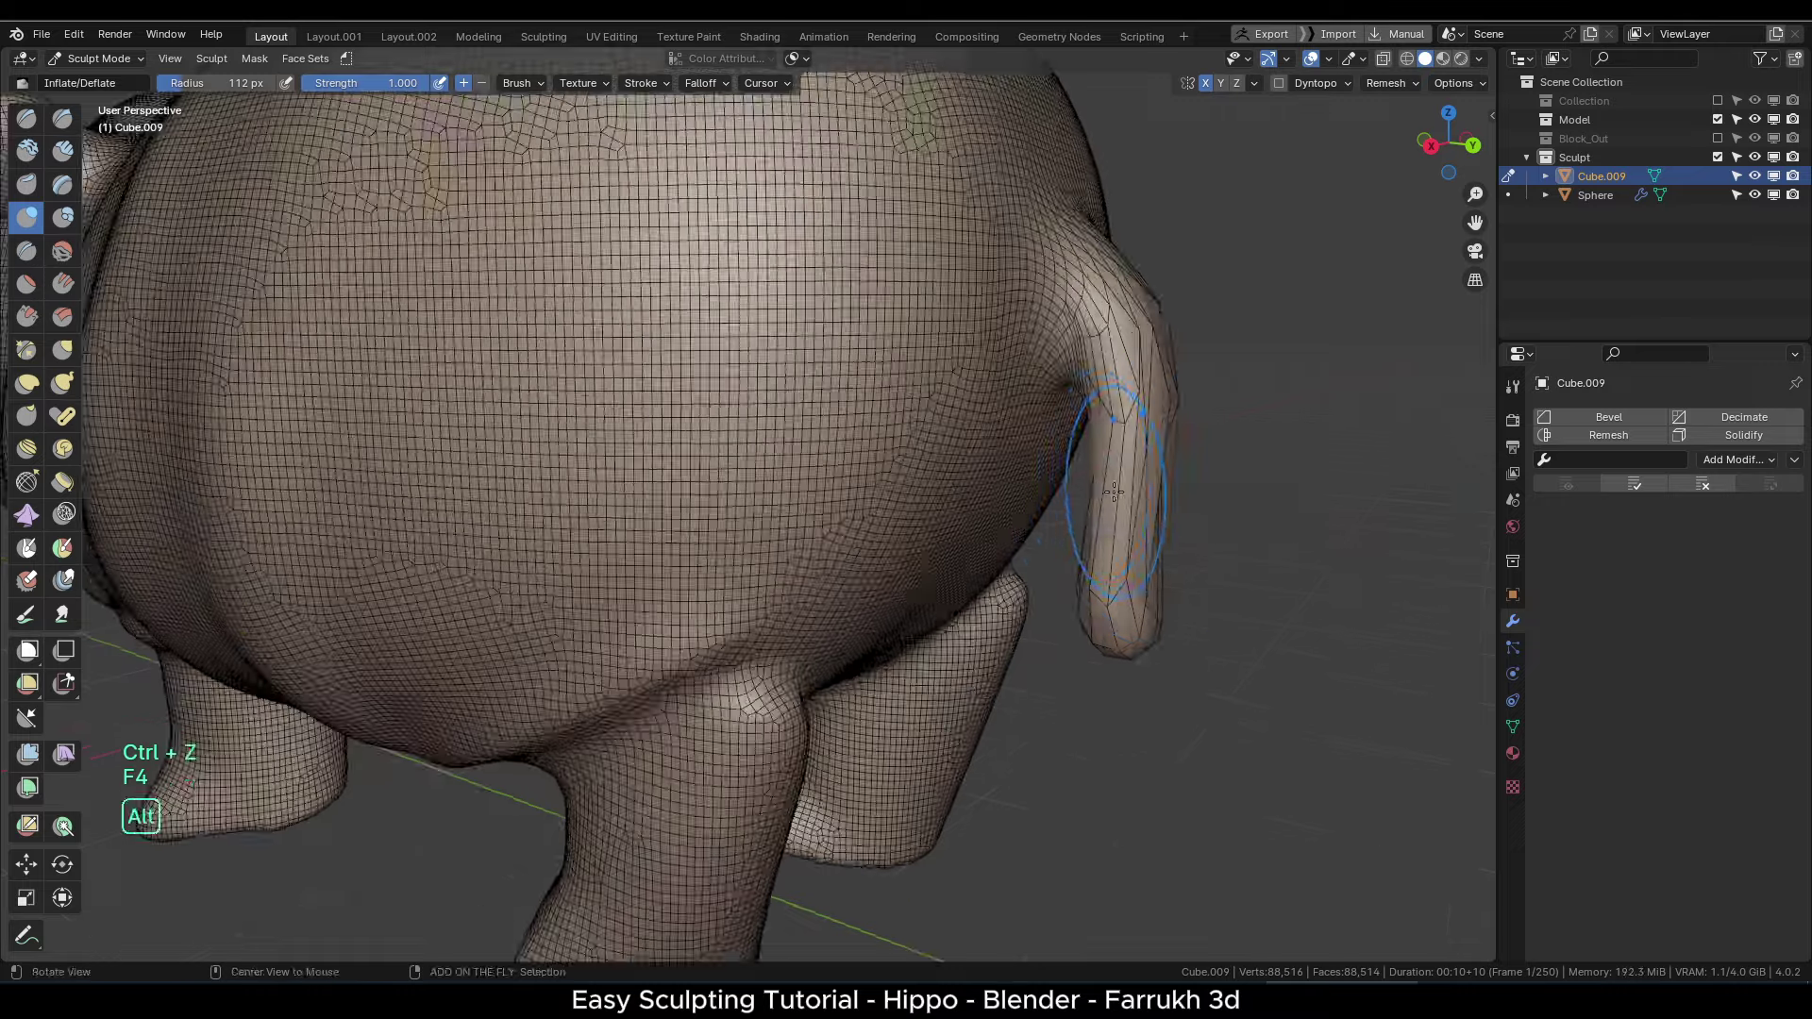
left_click_drag(1110, 496, 1028, 492, "alt")
middle_click_drag(1149, 681, 1074, 675)
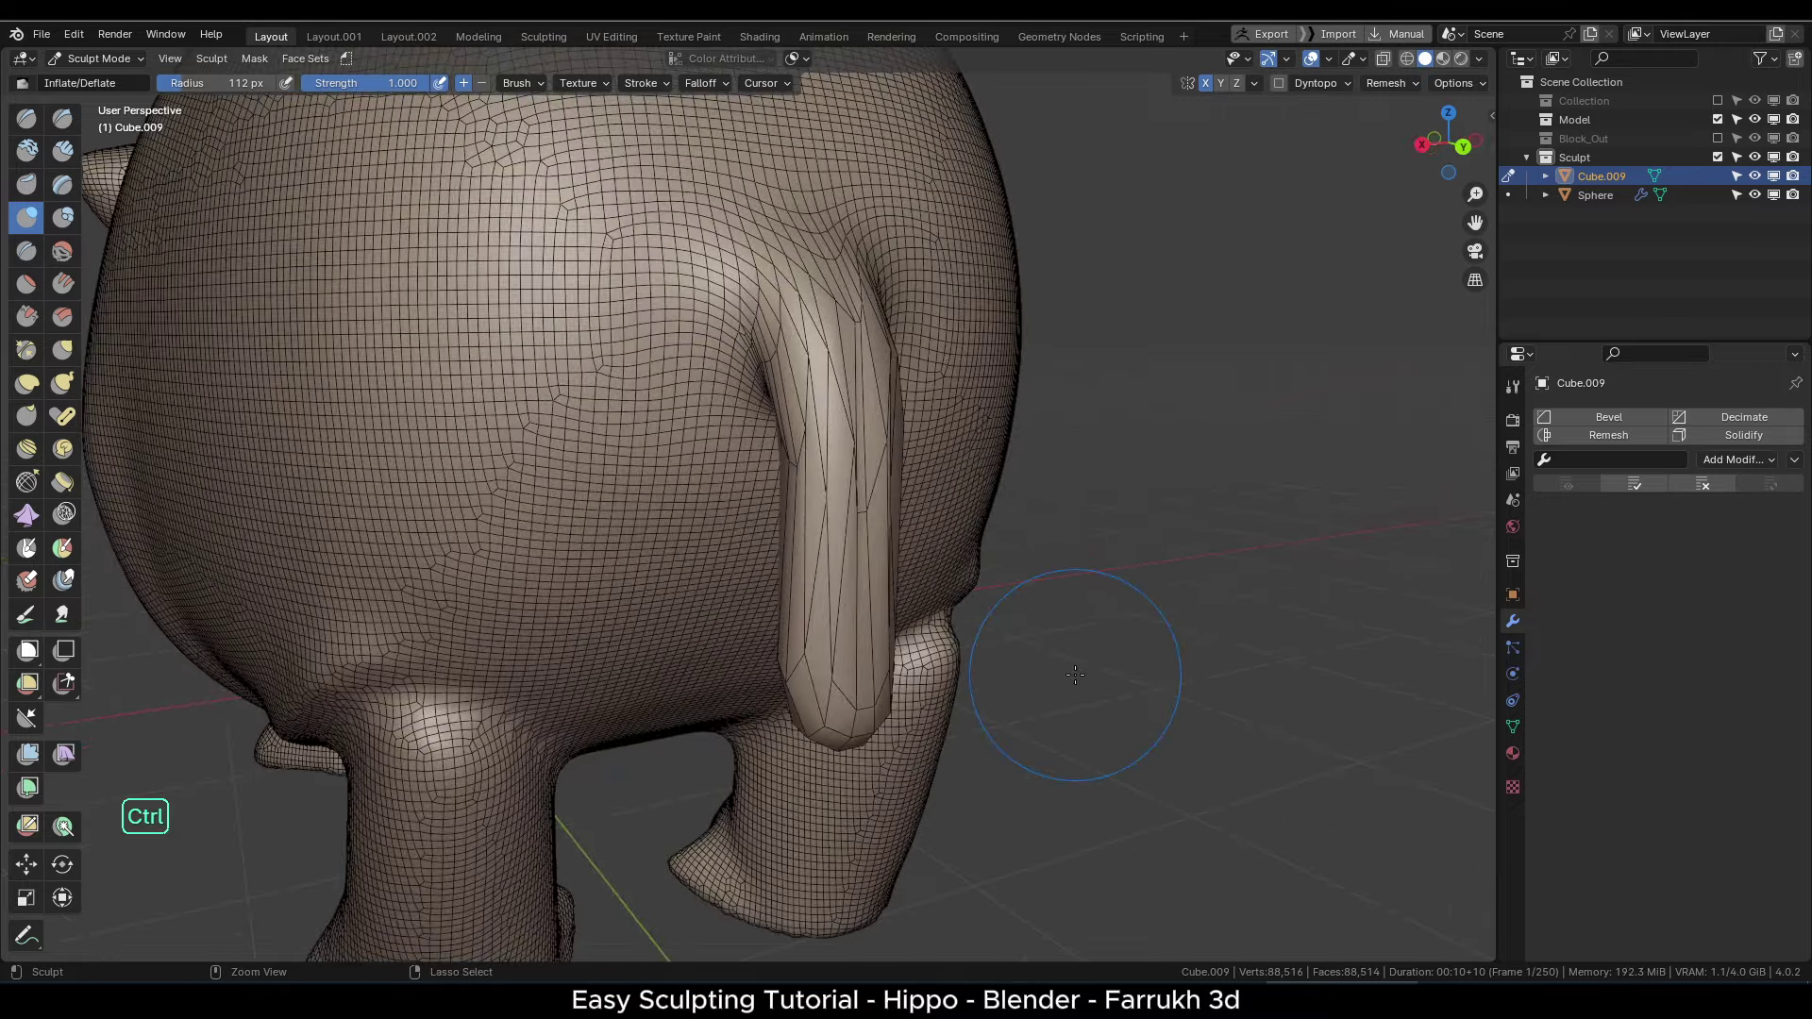
key("ctrl+r")
key("F4")
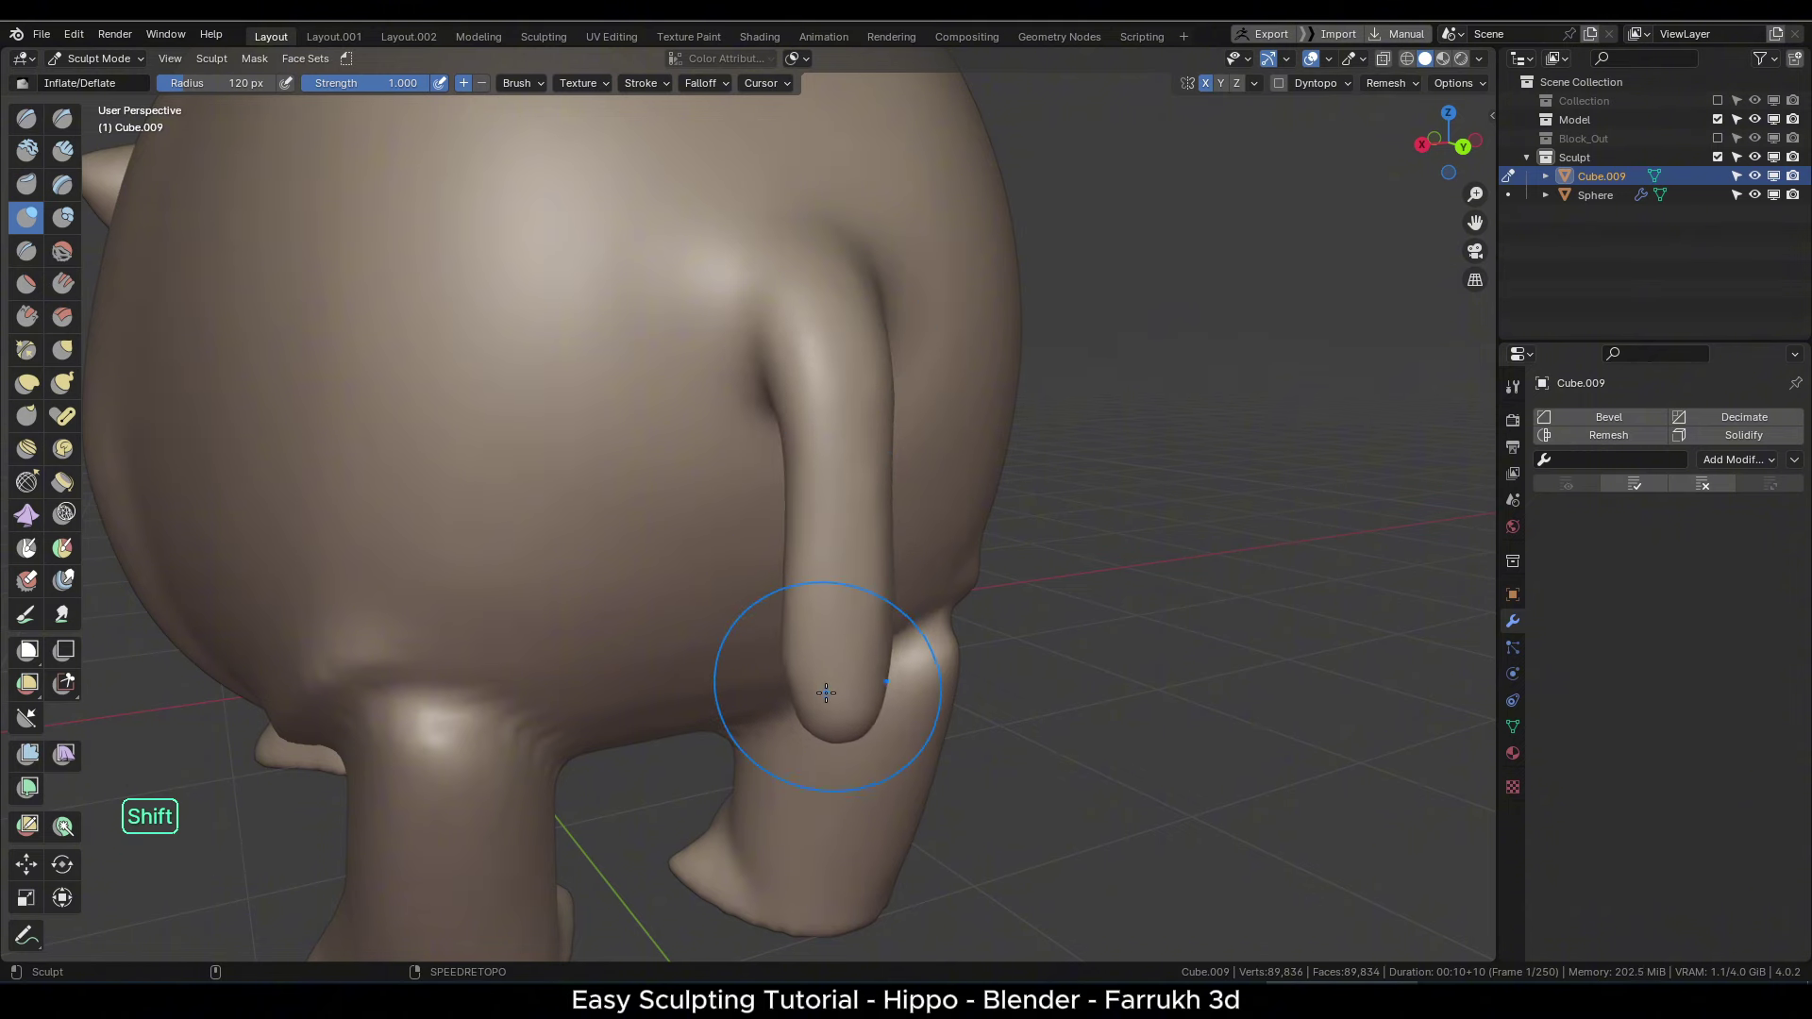
- Adjust the outer edge of the front foot with a 125 px Grab brush at strength 0.400
scroll(857, 290, "down", 5)
left_click_drag(576, 534, 830, 519, "alt")
left_click_drag(830, 519, 604, 396, "alt+shift")
key("f")
left_click(1052, 644)
key("g")
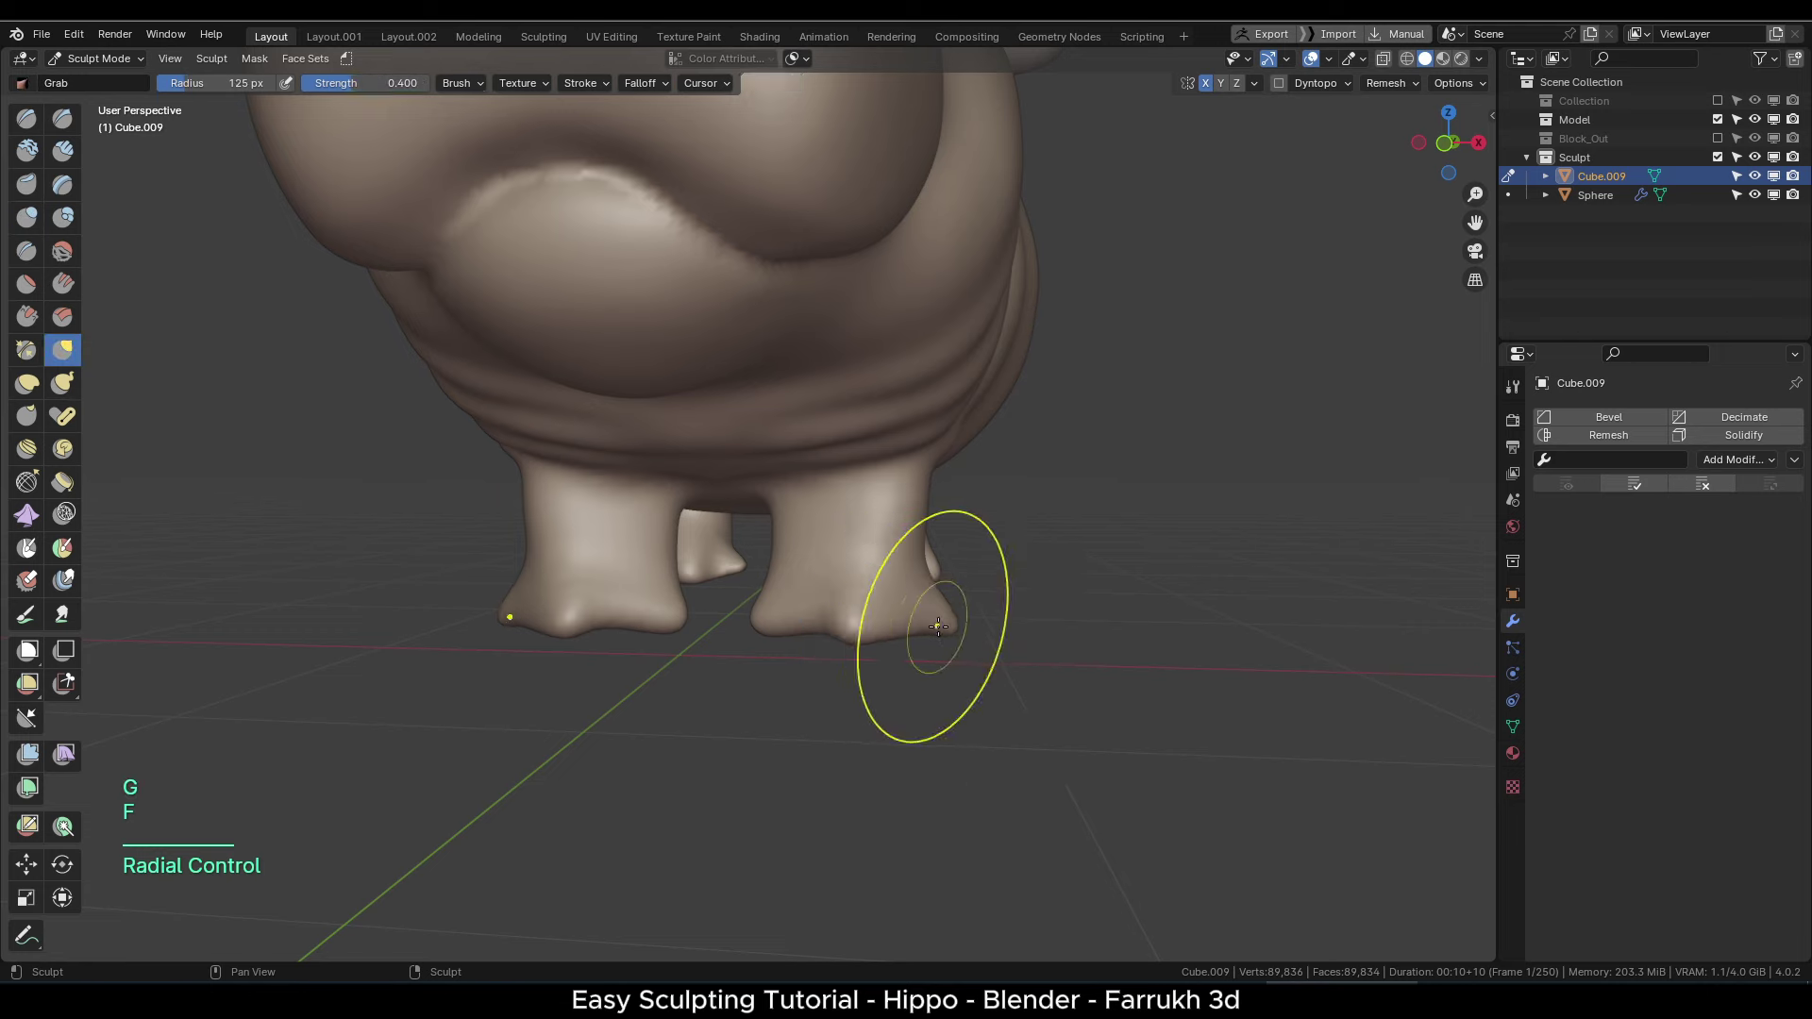
- Pull pointed toes out of the feet with a 75 px Snake Hook brush at strength 1.000
mouse_move(924, 670)
left_mouse_down("alt")
mouse_move(722, 718)
mouse_move(735, 741)
left_mouse_up("alt")
key("f")
left_click(980, 686)
left_click(62, 383)
key("f")
left_click(892, 641)
left_click_drag(876, 637, 840, 626)
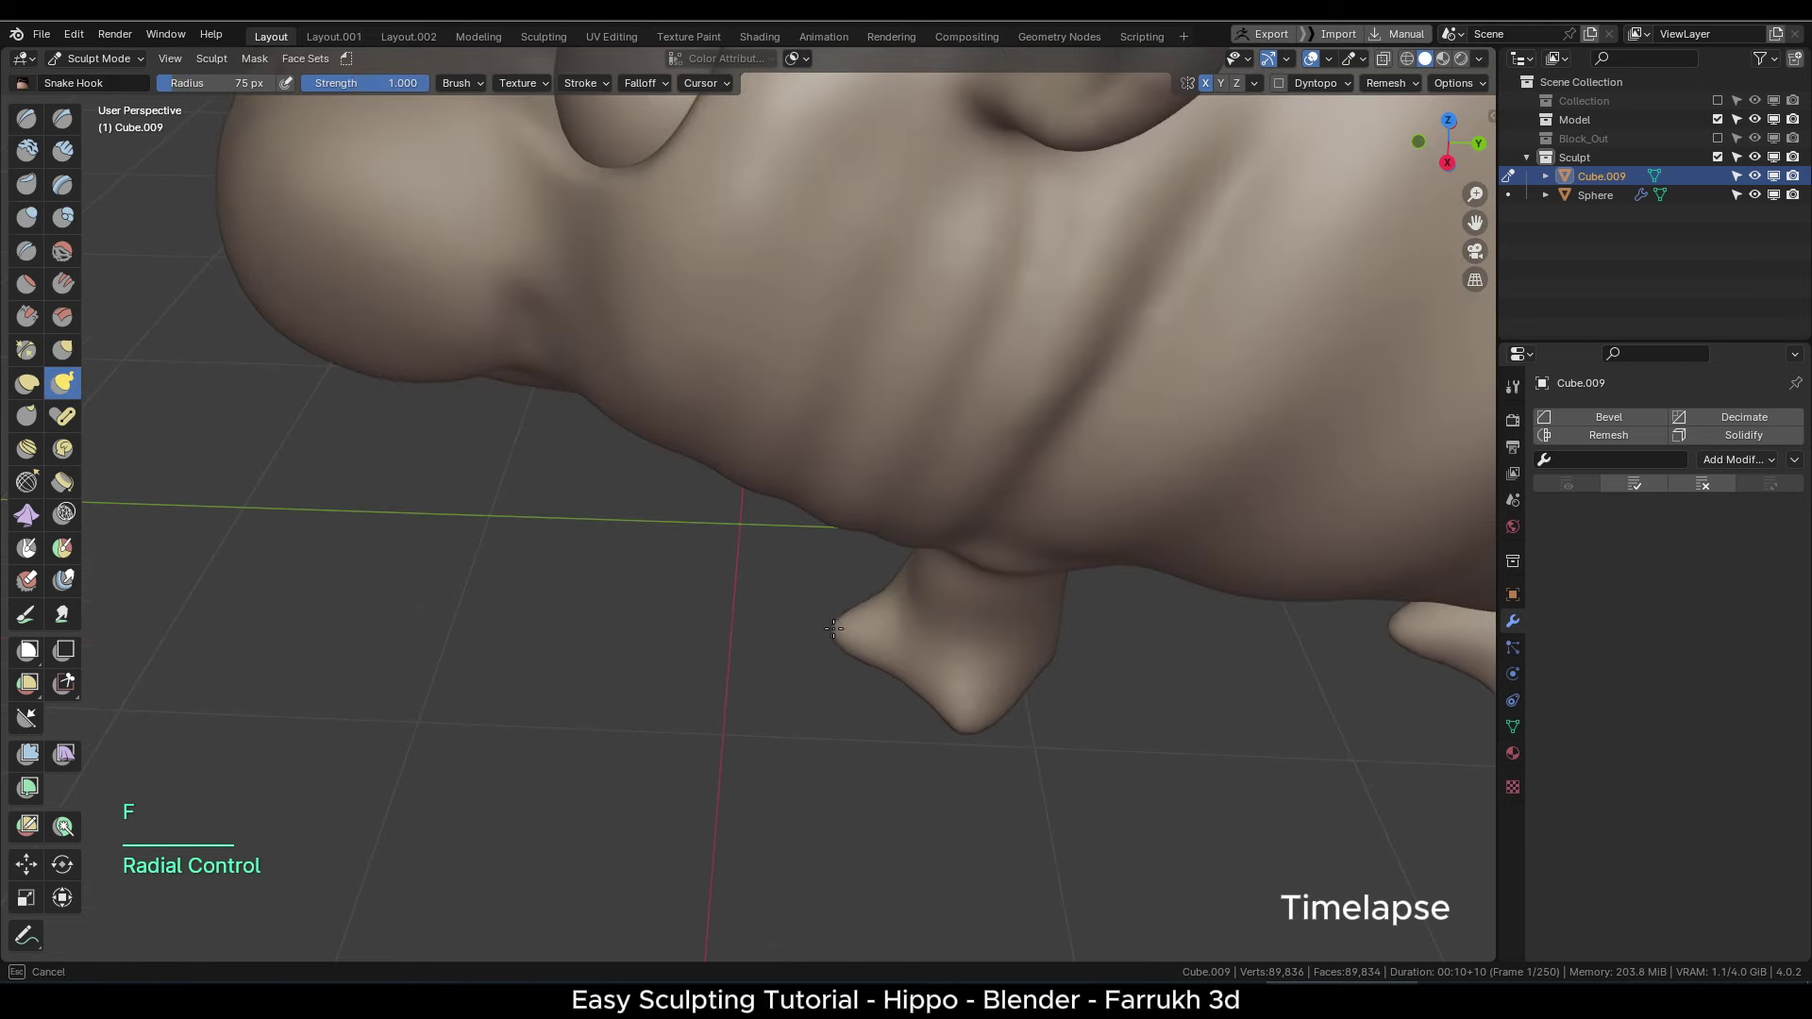
left_click_drag(1056, 708, 585, 643, "alt+shift")
left_click_drag(939, 540, 1056, 557, "alt")
left_click_drag(840, 694, 660, 618, "alt")
- Sharpen the crease where the front leg meets the belly with a 42 px Draw Sharp brush at strength 0.500
key("f")
left_click(883, 490)
left_click(62, 117)
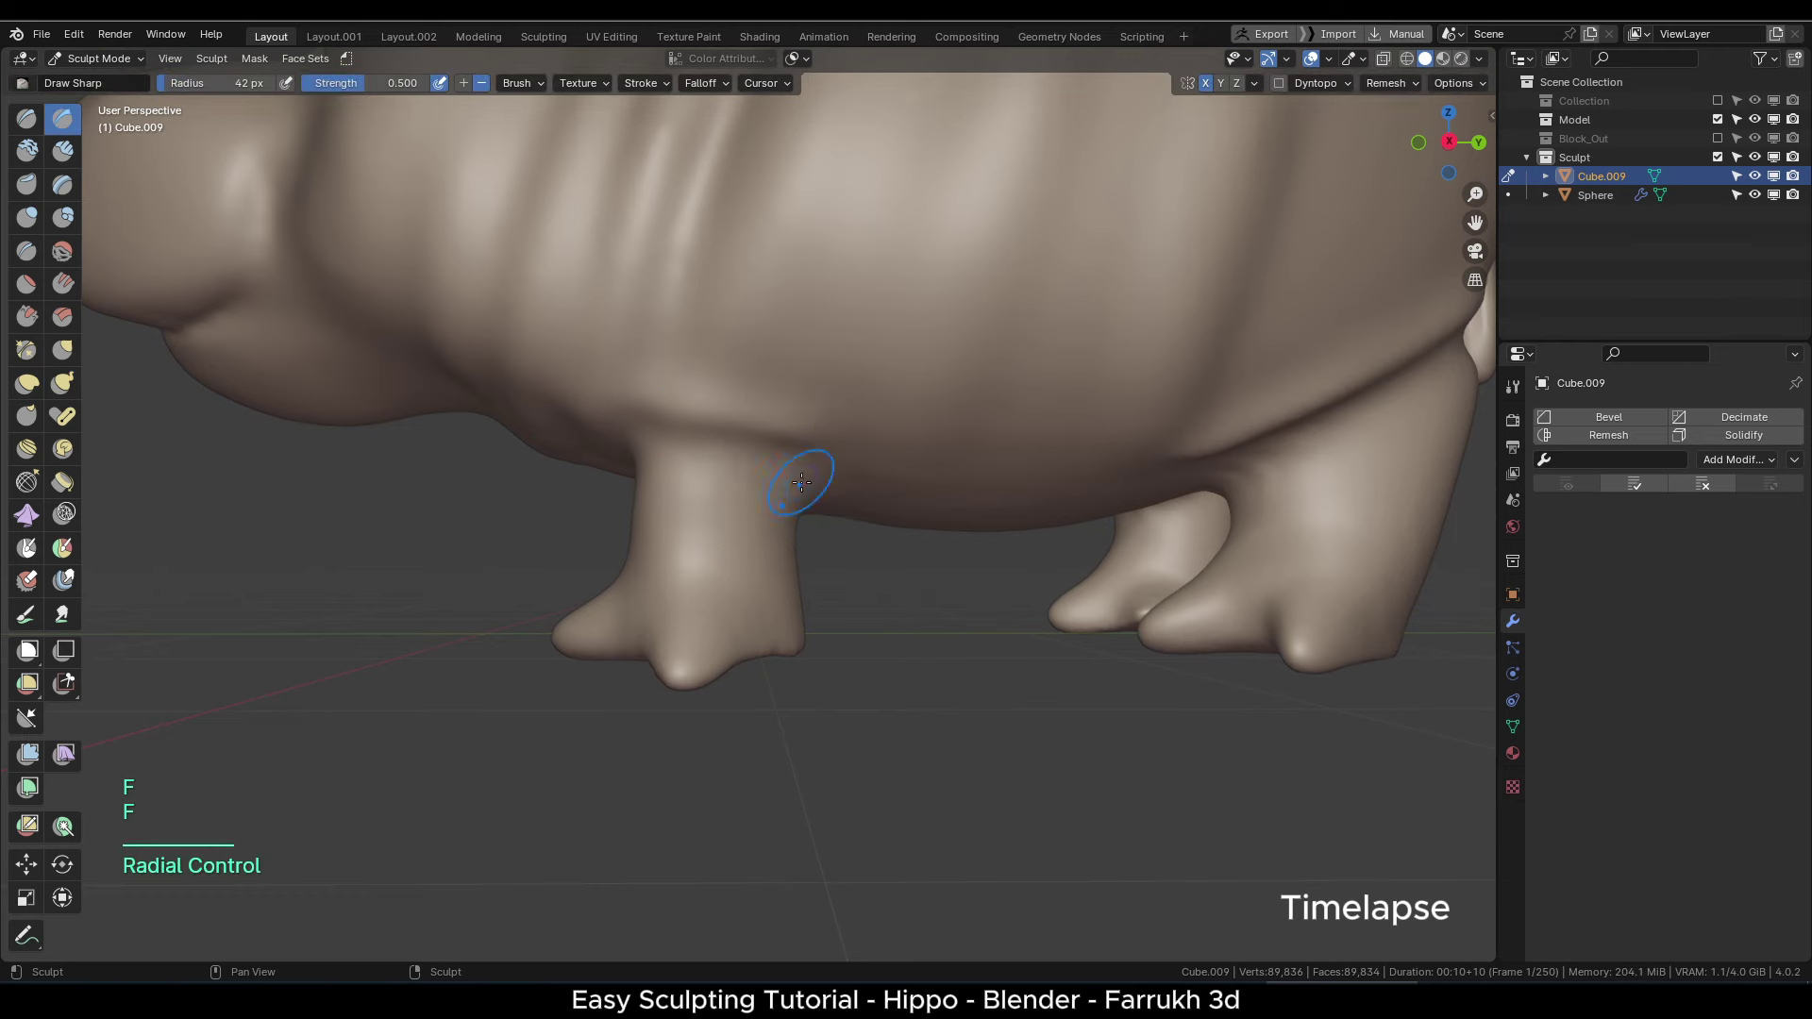
middle_click_drag(962, 491, 585, 566)
mouse_move(1054, 441)
left_mouse_down("alt")
mouse_move(858, 538)
mouse_move(923, 571)
left_mouse_up("alt")
- Reshape the hindquarters and tail with a 192 px Grab brush at strength 0.400
key("g")
key("f")
left_click(887, 557)
middle_click_drag(1099, 462, 882, 507, "shift")
key("f")
left_click(1003, 572)
middle_click_drag(1028, 576, 1013, 566)
scroll(1015, 567, "down", 2)
scroll(809, 320, "down", 3)
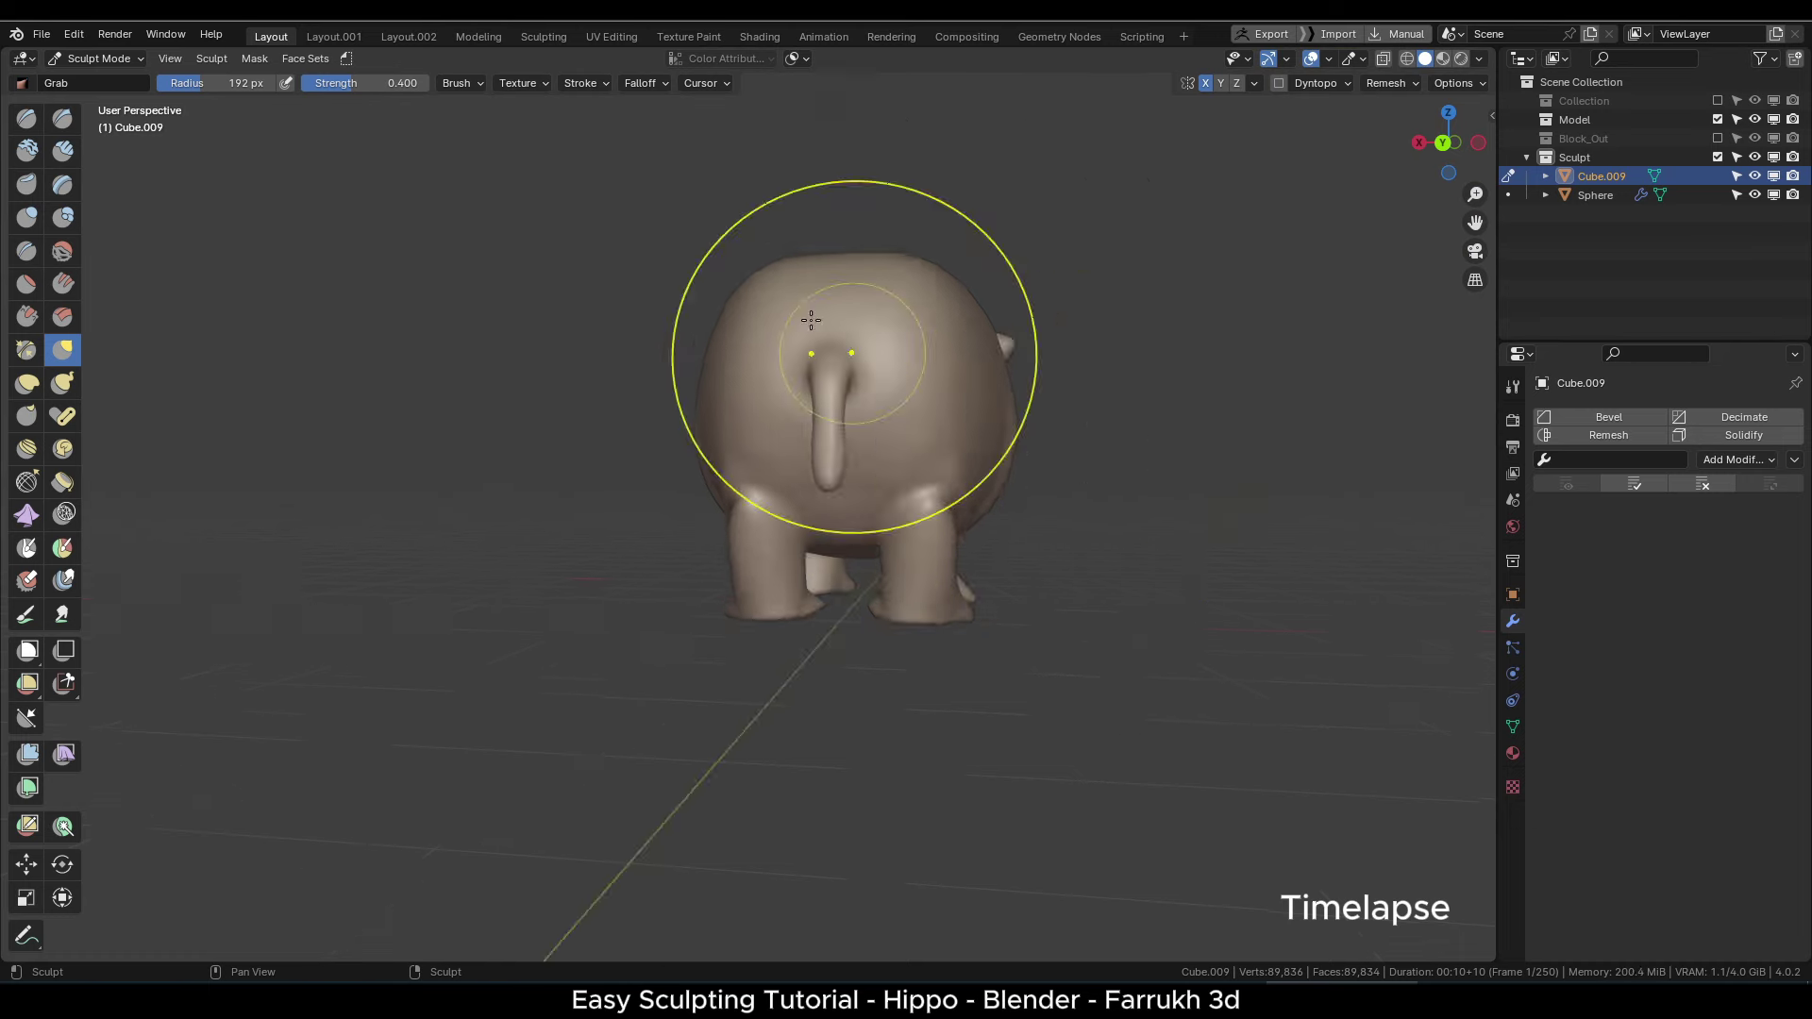
scroll(808, 320, "up", 3)
left_click_drag(923, 388, 879, 421)
middle_click_drag(882, 349, 881, 537, "shift")
middle_click_drag(840, 641, 1043, 661)
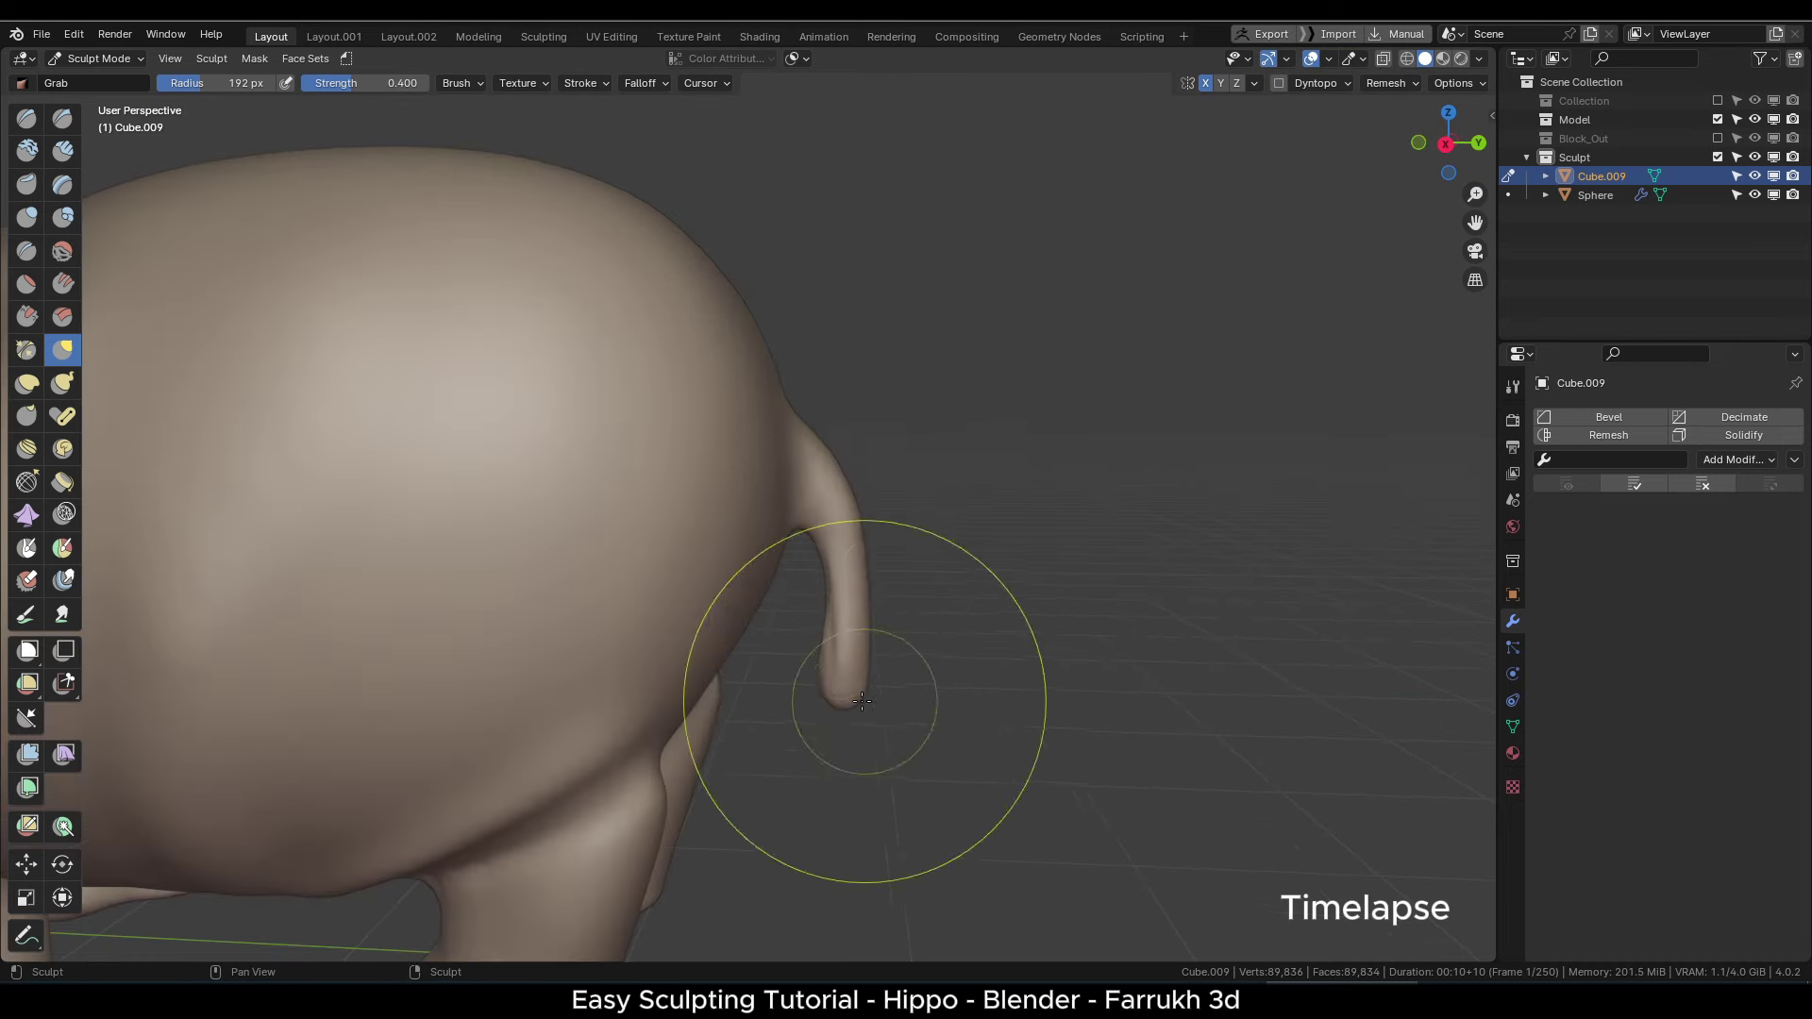
- Try adjusting the tail with a resized Grab brush, and undo the last stroke
key("f")
left_click(887, 699)
scroll(878, 562, "down", 5)
scroll(877, 563, "down", 2)
mouse_move(878, 563)
middle_mouse_down("alt")
mouse_move(920, 548)
mouse_move(1007, 600)
middle_mouse_up("alt")
scroll(887, 472, "up", 5)
key("ctrl+z")
- Refine the tail and body shape with the Pose brush and a 201 px Grab brush at strength 0.400
left_click(62, 415)
scroll(981, 566, "down", 3)
mouse_move(679, 557)
middle_mouse_down()
mouse_move(823, 523)
mouse_move(890, 473)
mouse_move(875, 430)
mouse_move(677, 503)
middle_mouse_up()
key("g")
key("f")
left_click(873, 472)
key("f")
left_click(864, 462)
scroll(801, 307, "down", 4)
middle_click_drag(801, 307, 858, 368)
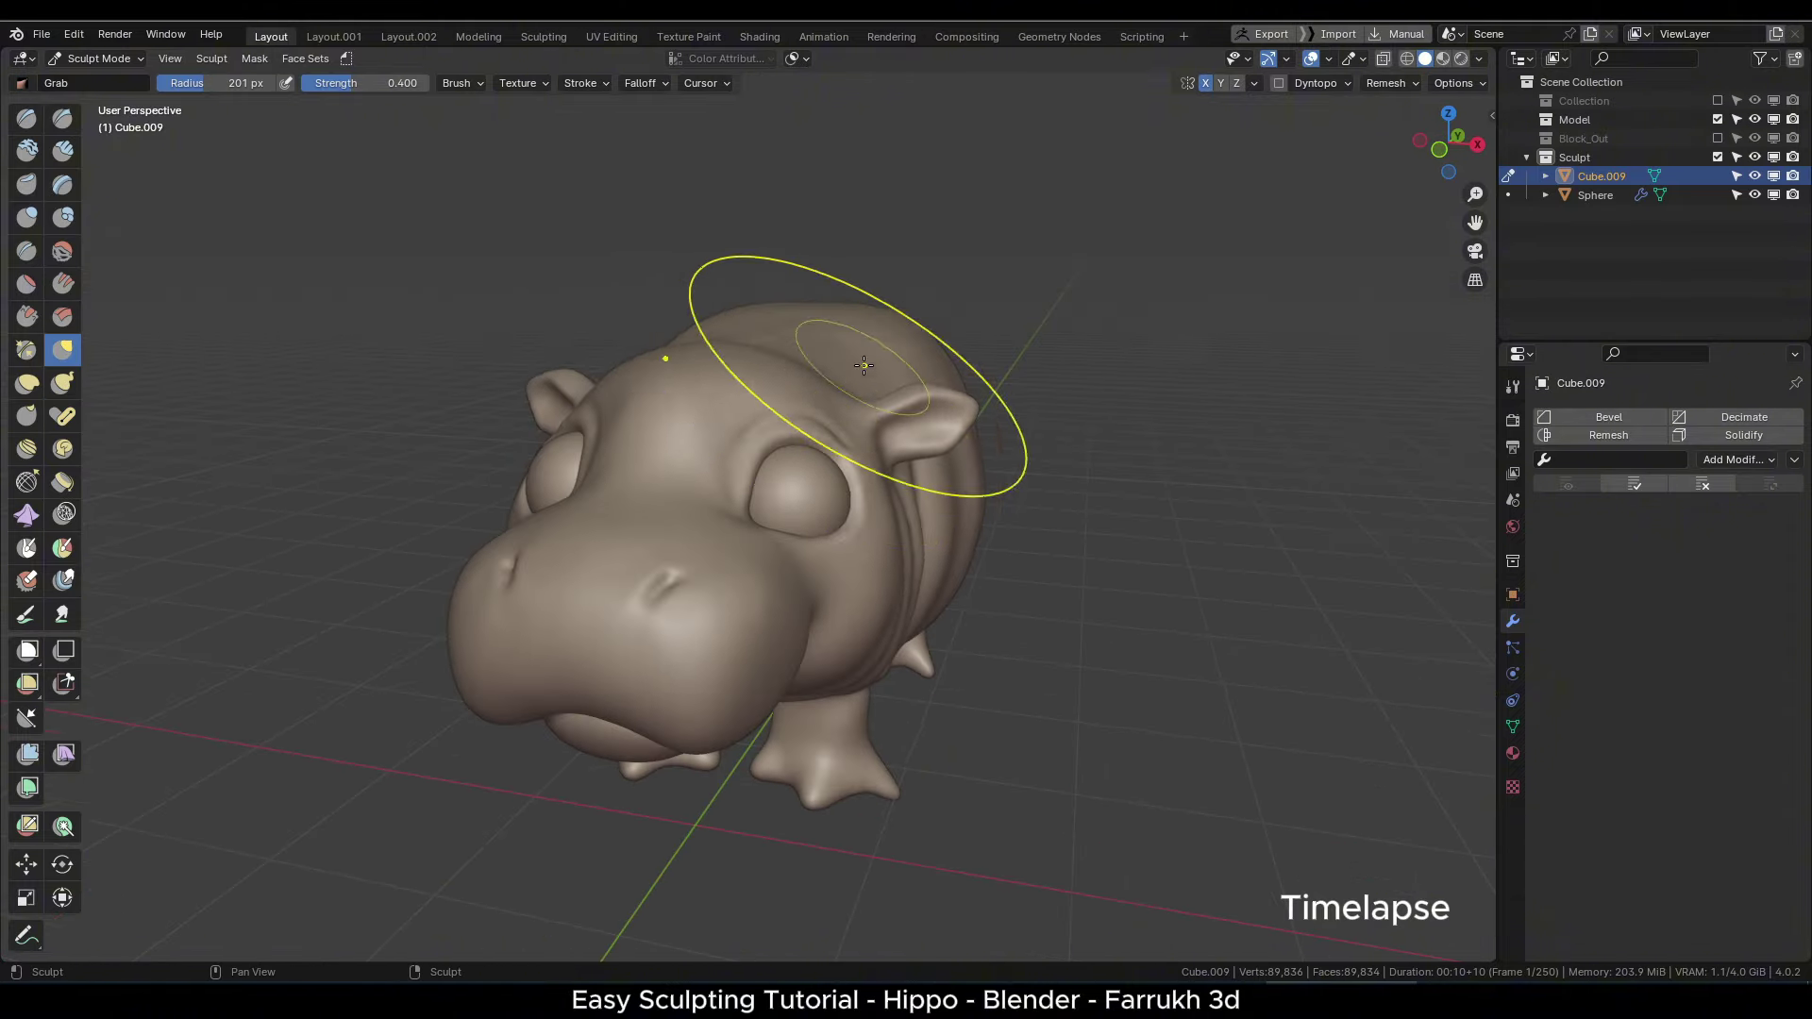
- Return to Object Mode, deselect the body and examine the hippo's overall proportions
middle_click_drag(853, 283, 917, 583)
scroll(869, 336, "down", 3)
left_click_drag(917, 583, 744, 622, "alt")
key("Tab")
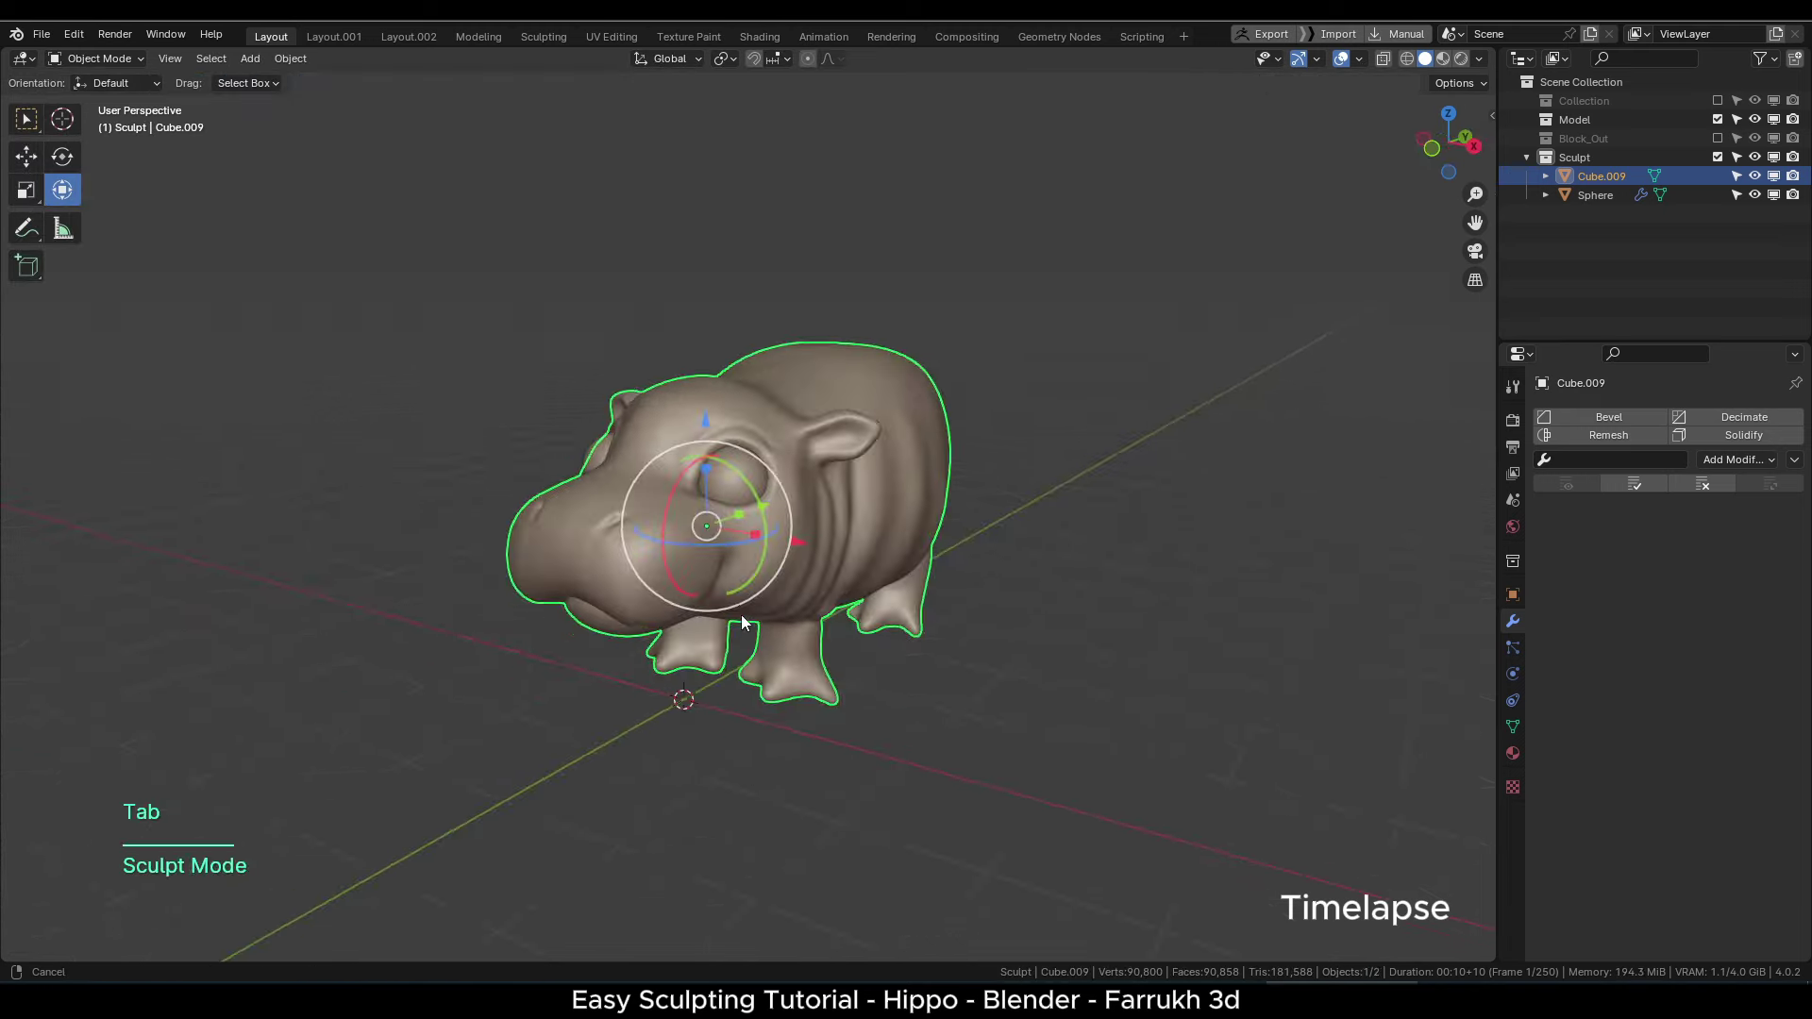
left_click(792, 754)
left_click_drag(792, 755, 1006, 713, "alt")
scroll(1006, 713, "up", 1)
- Return to sculpting the body and bend the front foot's outer toe with a 99 px Pose brush at strength 0.500
middle_click_drag(1005, 713, 908, 660)
left_click(911, 664)
key("Tab")
key("f")
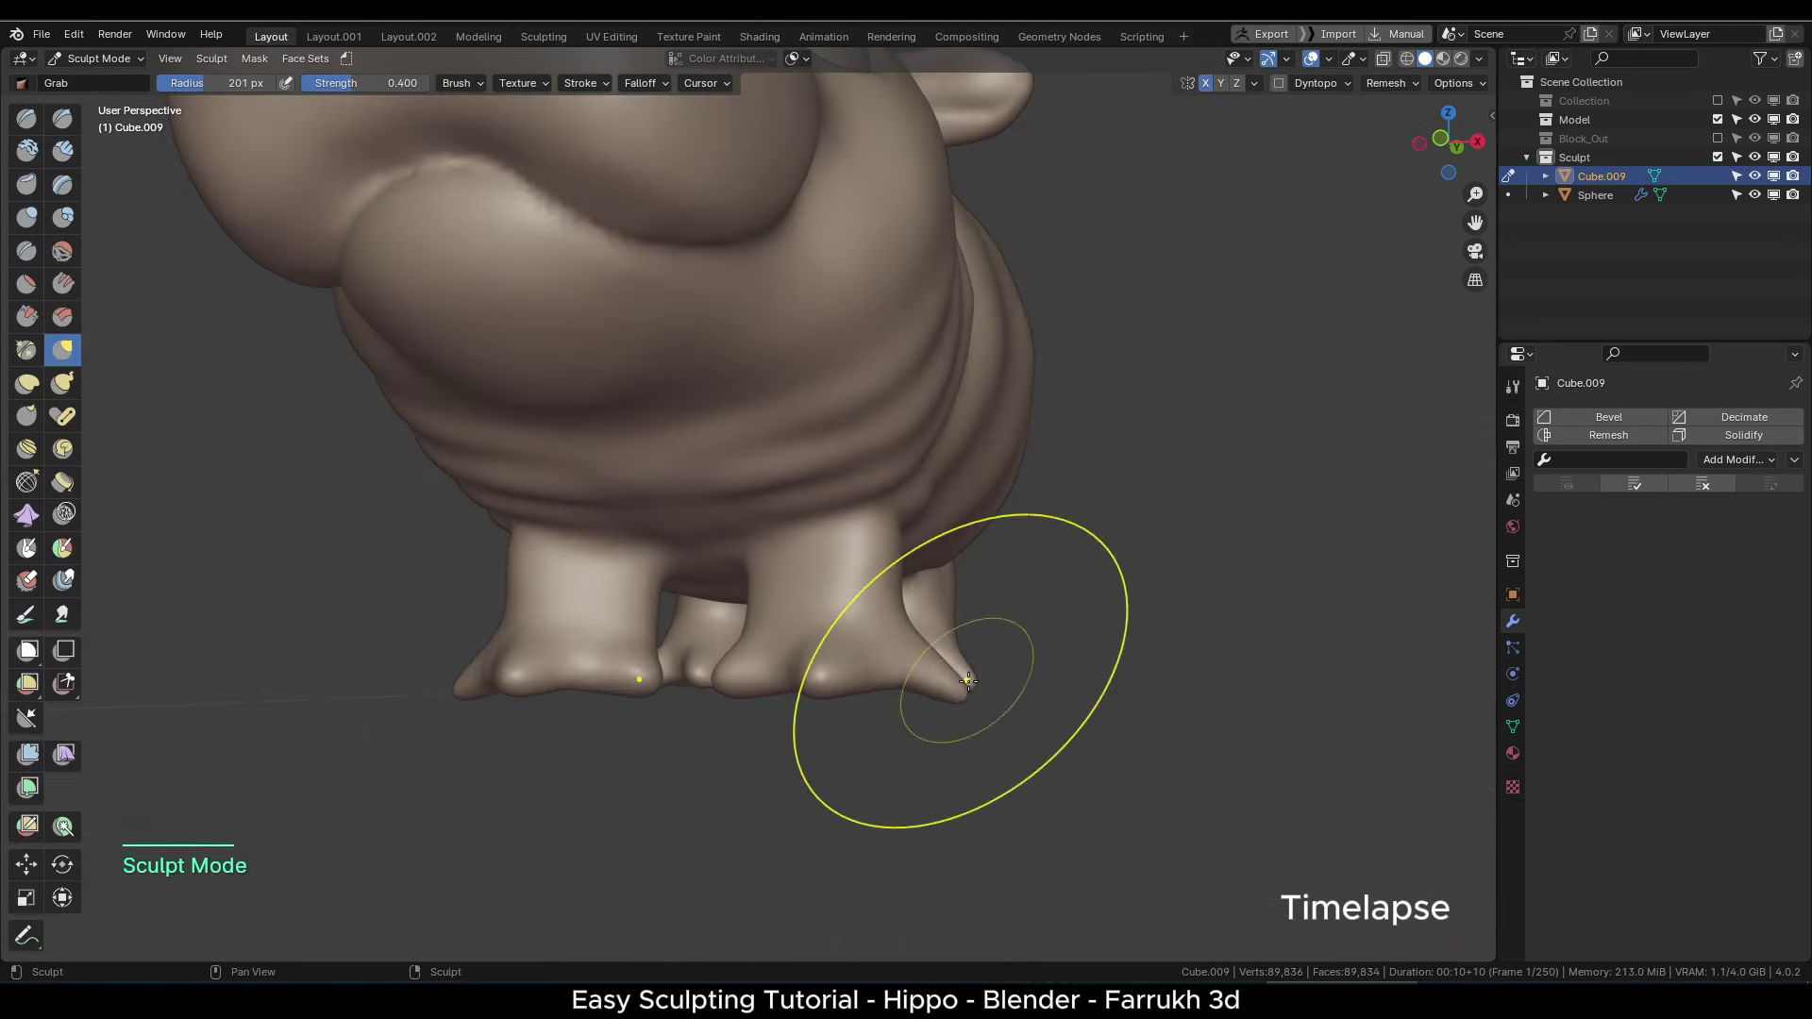
left_click(62, 416)
left_click_drag(975, 681, 955, 666)
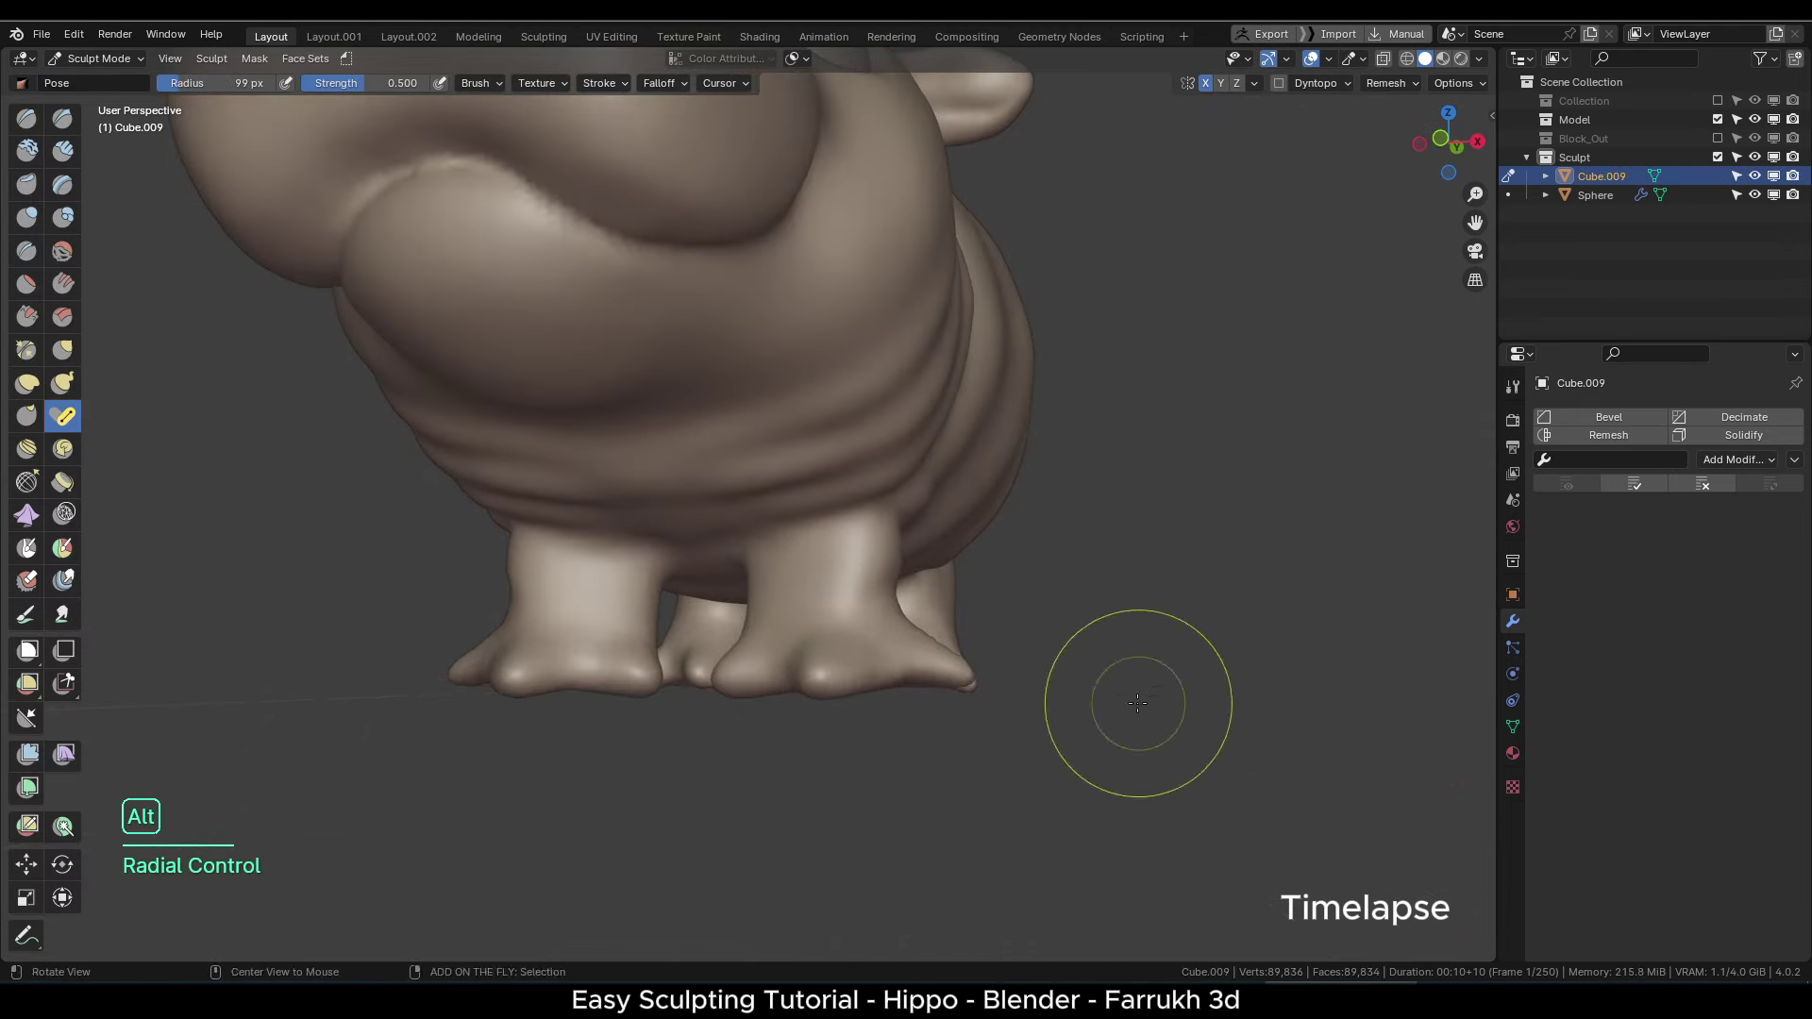
- Adjust the shape of the feet with a 143 px Grab brush at strength 0.400
middle_click_drag(1139, 703, 886, 660, "alt")
key("g")
key("f")
left_click(813, 605)
left_click_drag(808, 607, 813, 623)
scroll(850, 661, "down", 3)
mouse_move(849, 698)
middle_mouse_down("alt")
mouse_move(921, 642)
mouse_move(951, 585)
middle_mouse_up("alt")
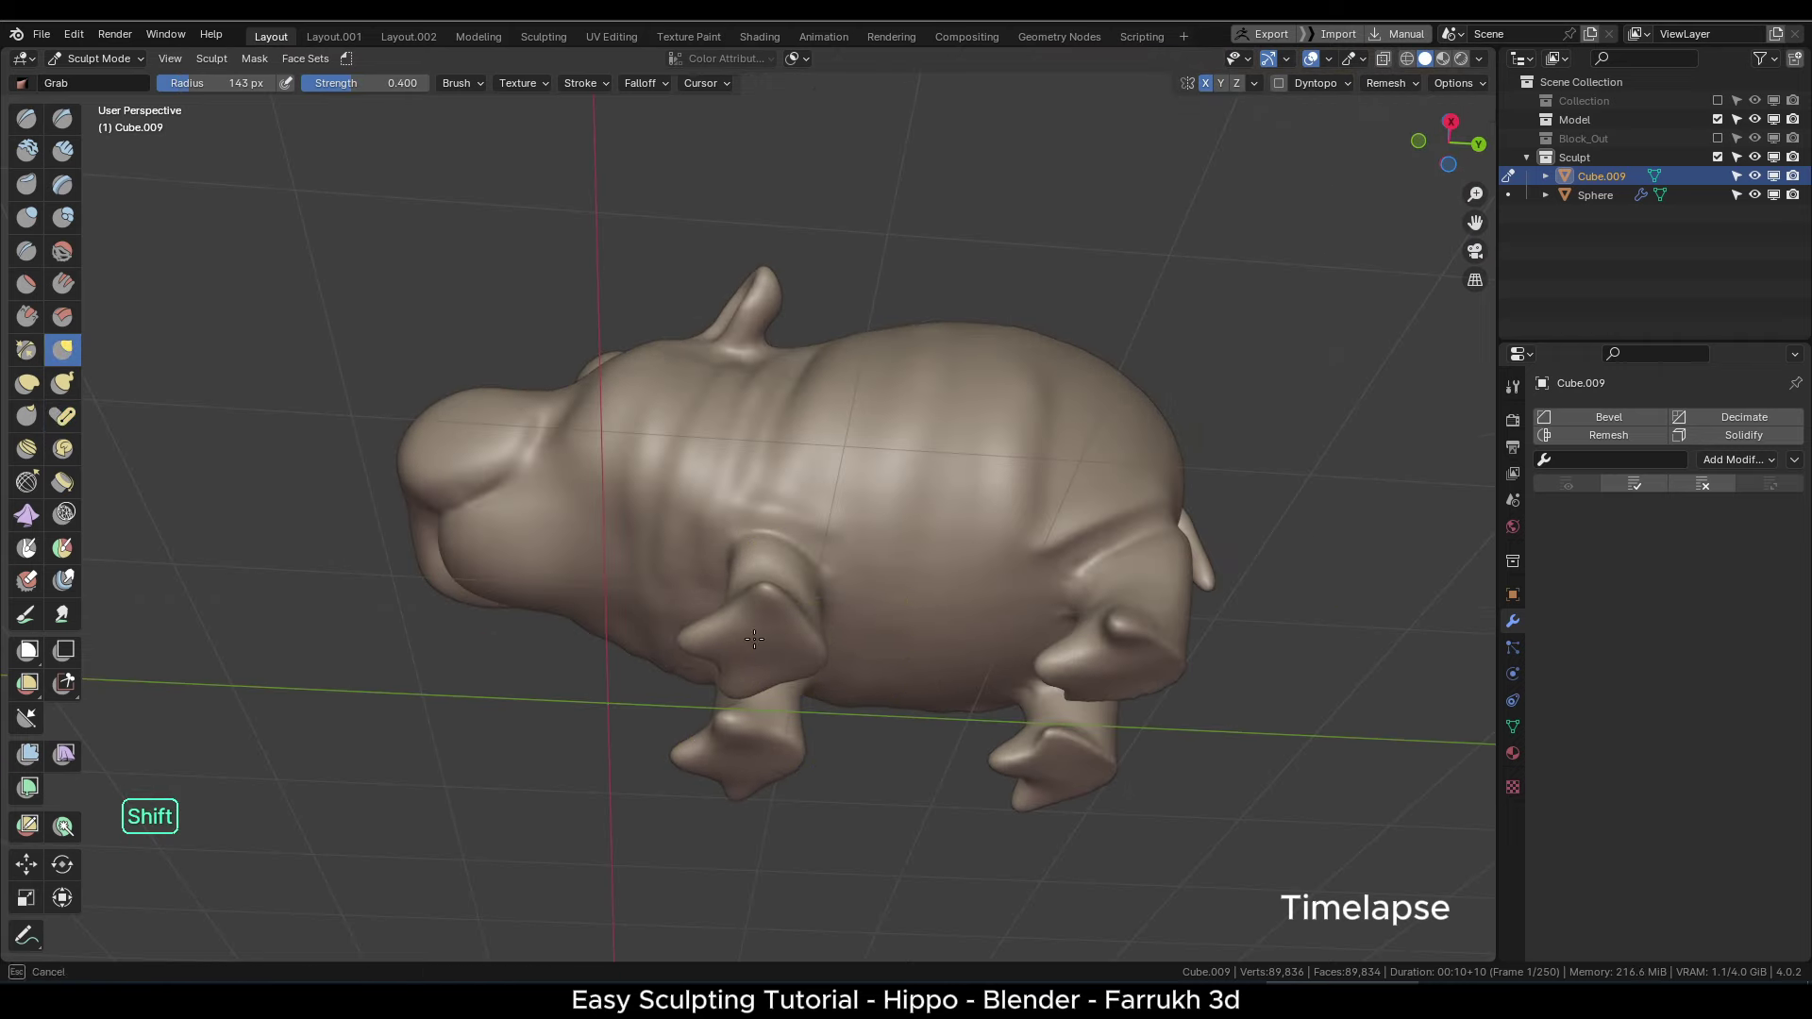
- Examine the feet from several angles, return to Object Mode and review the whole deselected hippo
scroll(1120, 661, "down", 2)
mouse_move(953, 675)
middle_mouse_down("alt")
mouse_move(922, 703)
mouse_move(950, 695)
middle_mouse_up("alt")
scroll(944, 689, "up", 2)
mouse_move(1068, 643)
middle_mouse_down()
mouse_move(929, 695)
mouse_move(981, 713)
mouse_move(963, 727)
middle_mouse_up()
key("Tab")
mouse_move(722, 541)
middle_mouse_down("alt")
mouse_move(1179, 597)
mouse_move(755, 632)
middle_mouse_up("alt")
left_click(1273, 687)
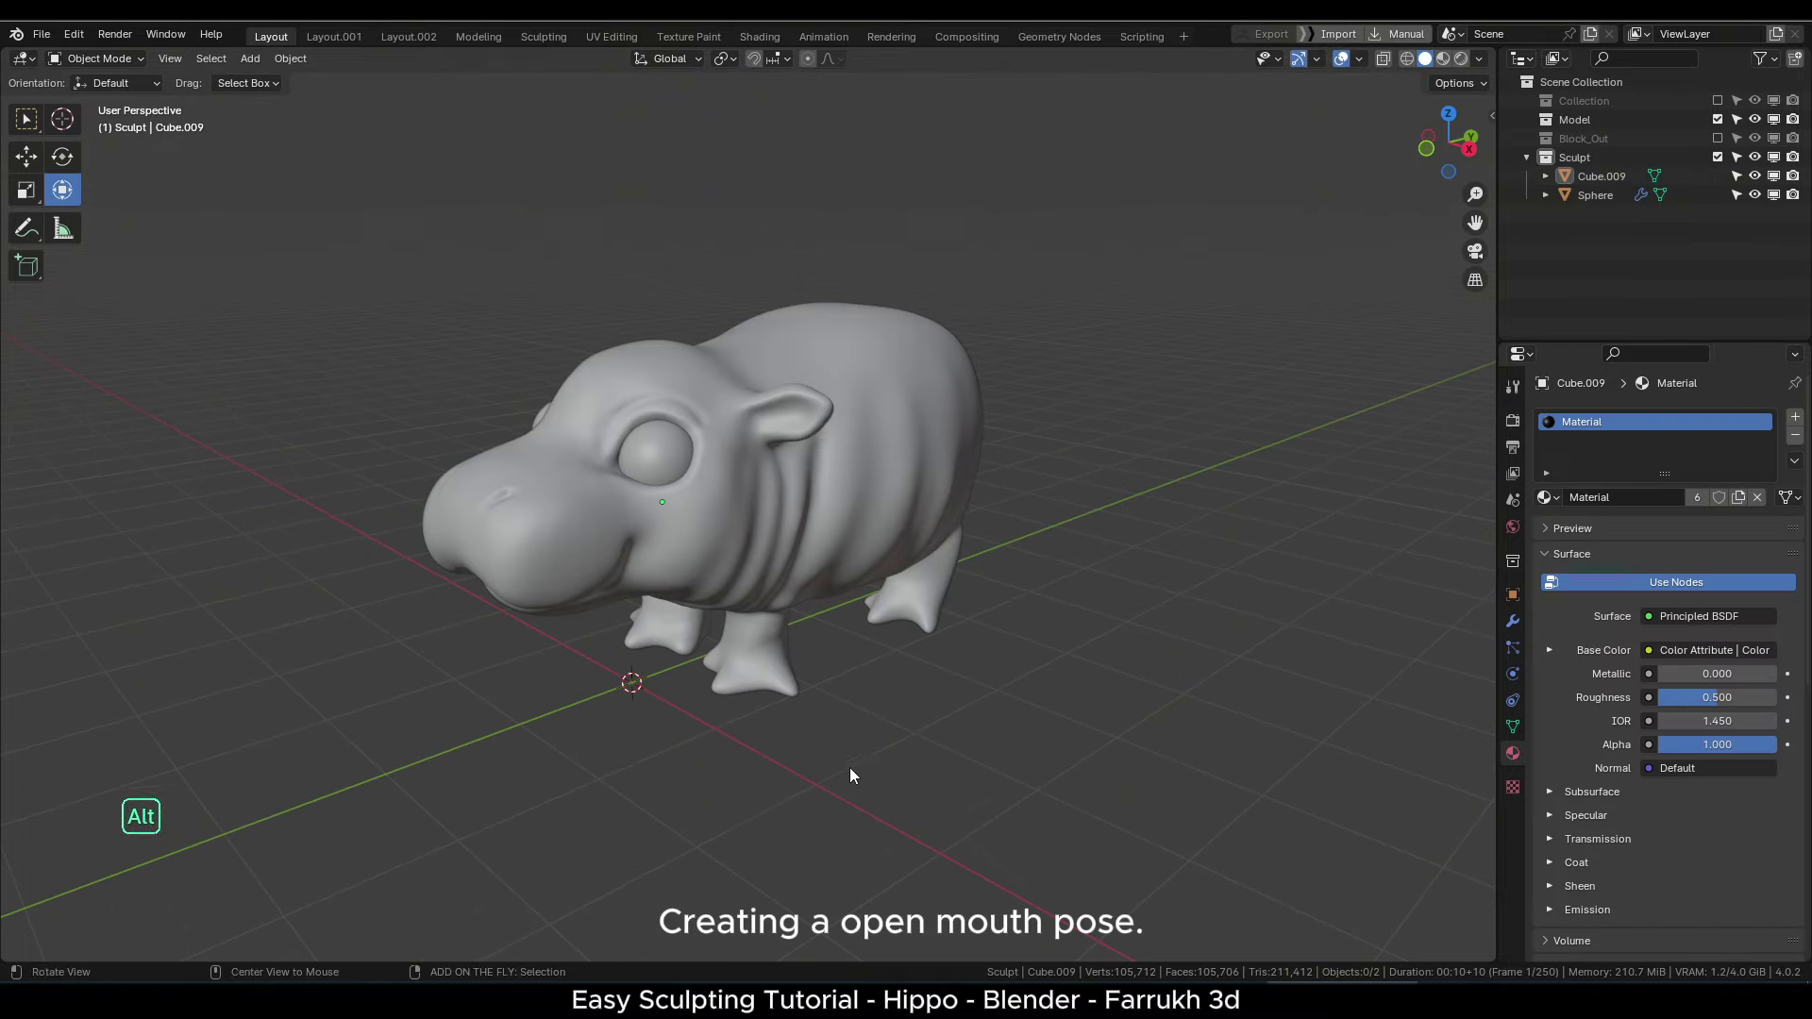
middle_click_drag(850, 767, 785, 722, "alt")
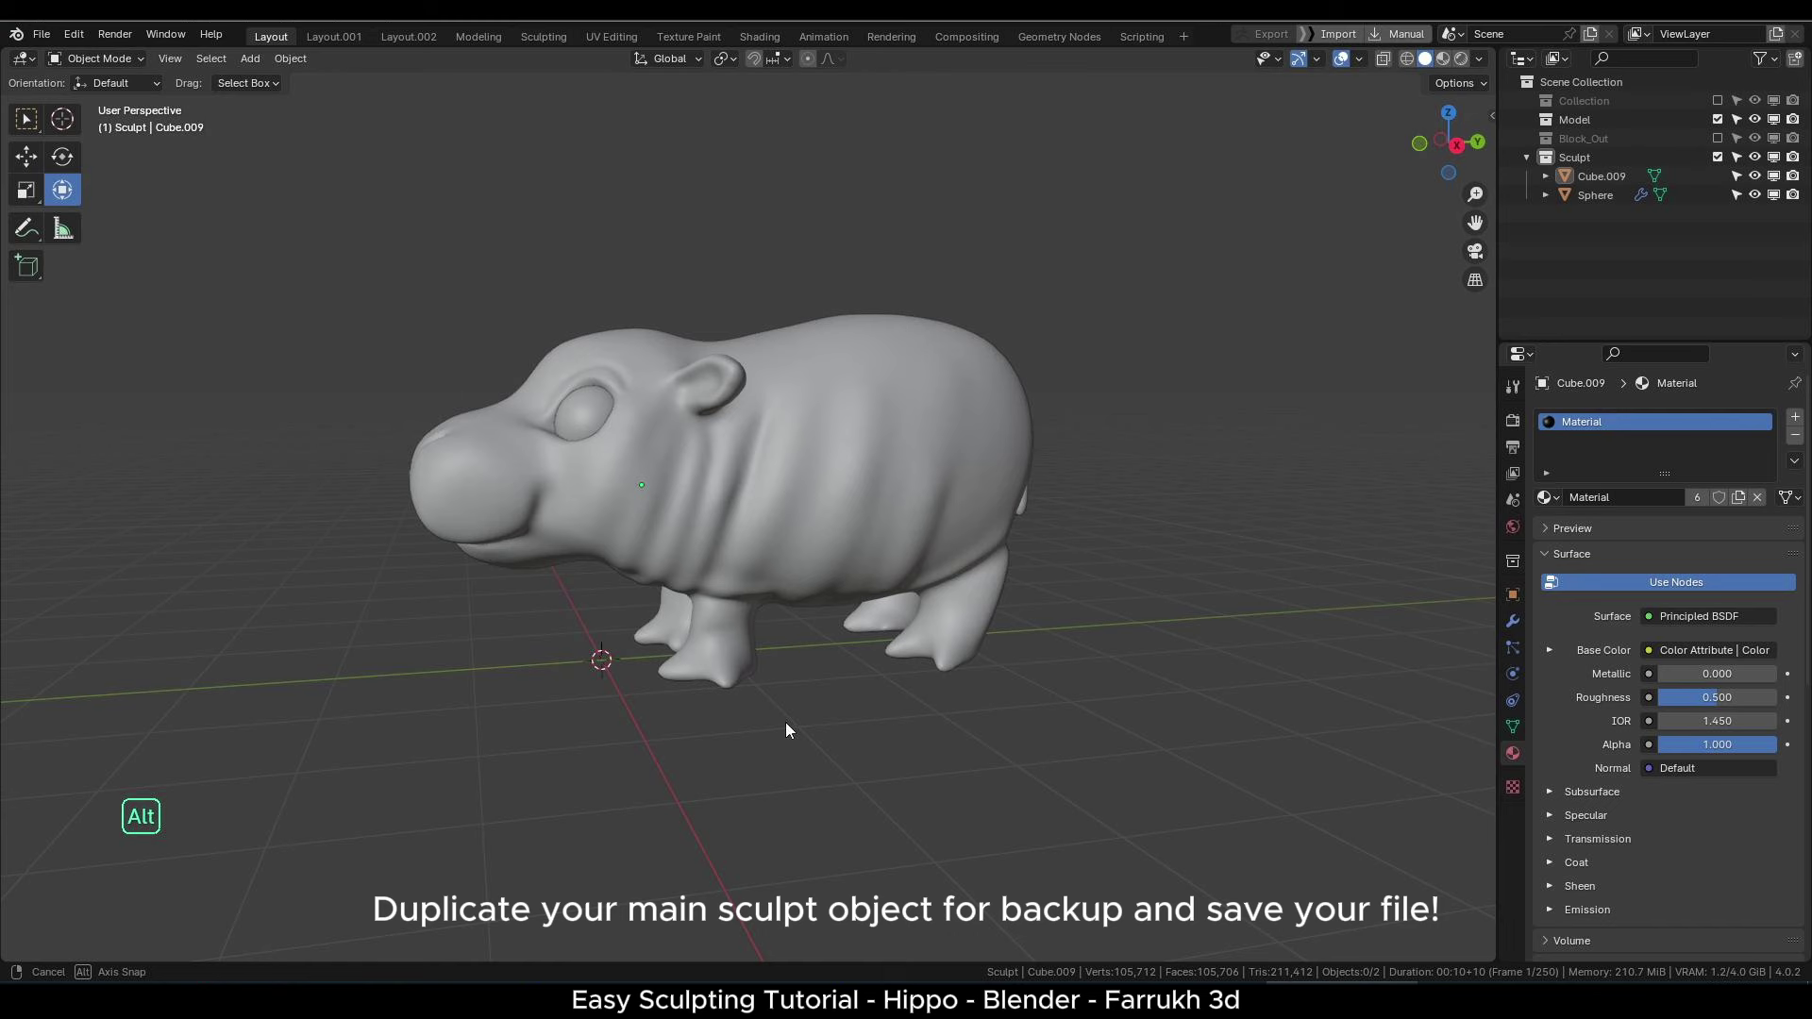
left_click_drag(785, 721, 775, 720, "alt")
scroll(642, 550, "up", 2)
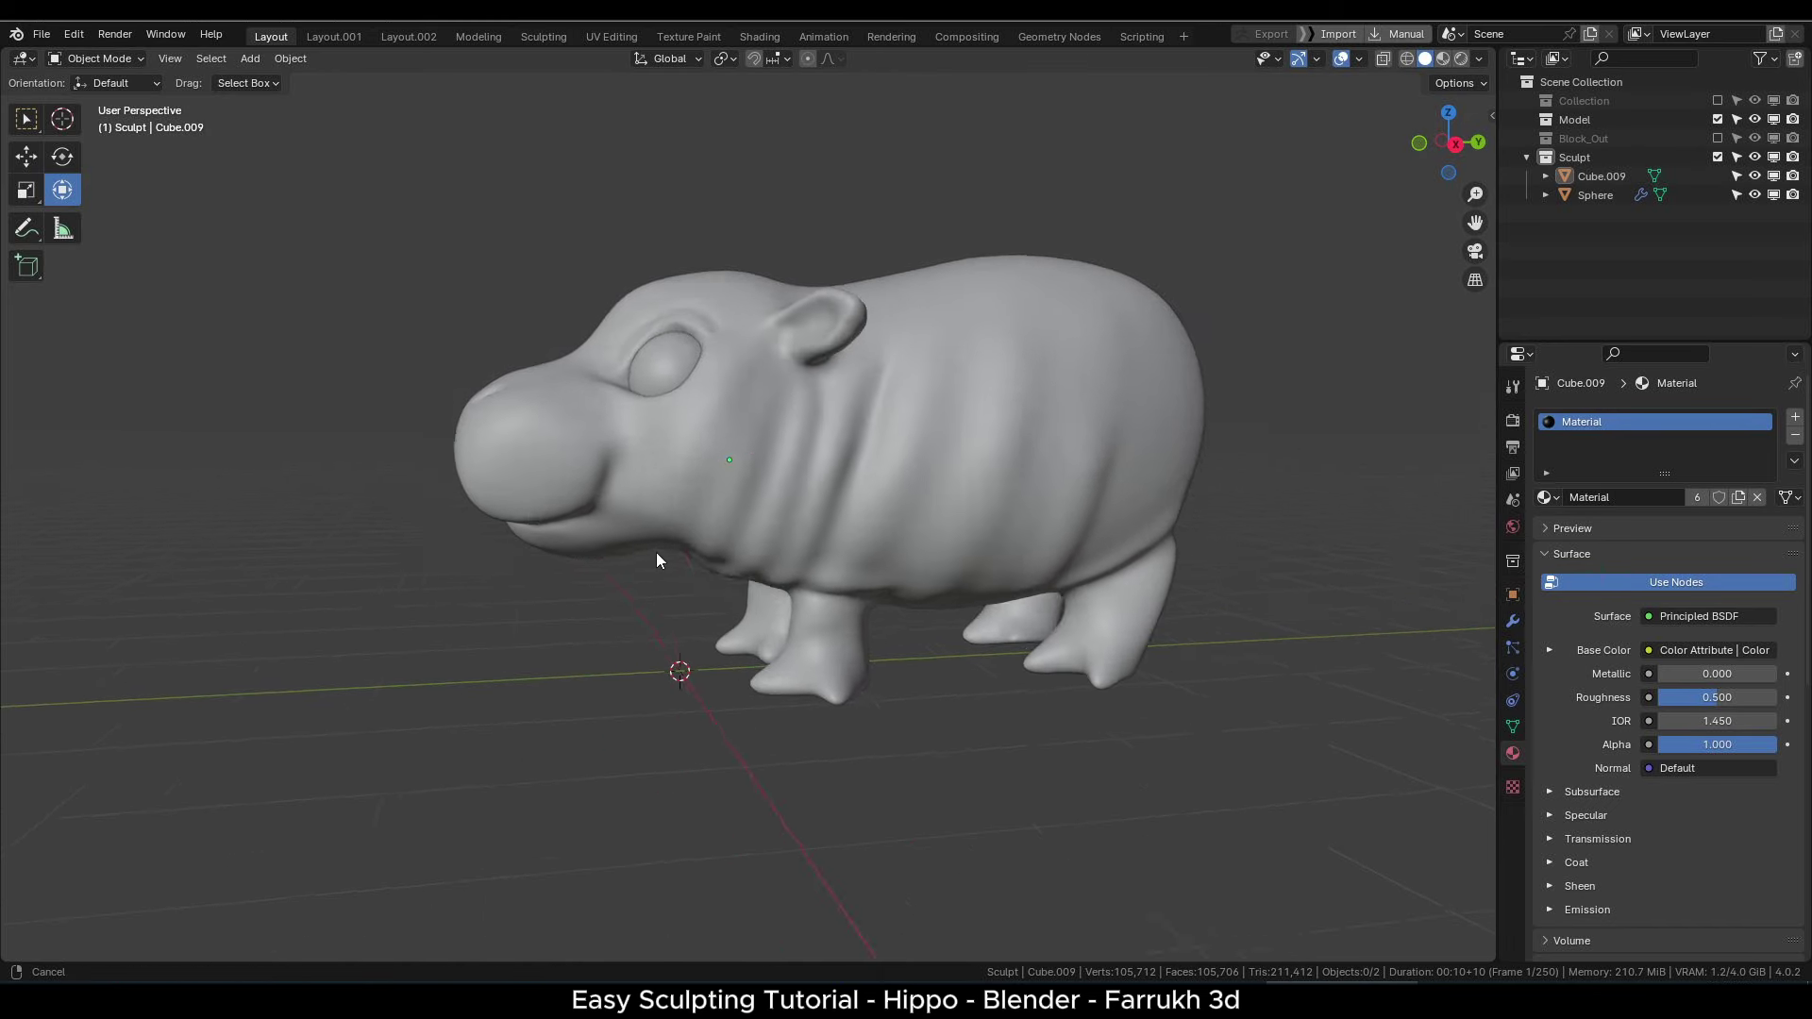
- Enter Sculpt Mode on the hippo body and prepare a 199 px Grab brush at strength 0.400 for the mouth
left_click_drag(655, 552, 683, 557, "alt")
left_click(694, 540)
key("Tab")
left_click(582, 486)
middle_click_drag(582, 485, 519, 481)
scroll(538, 500, "up", 1)
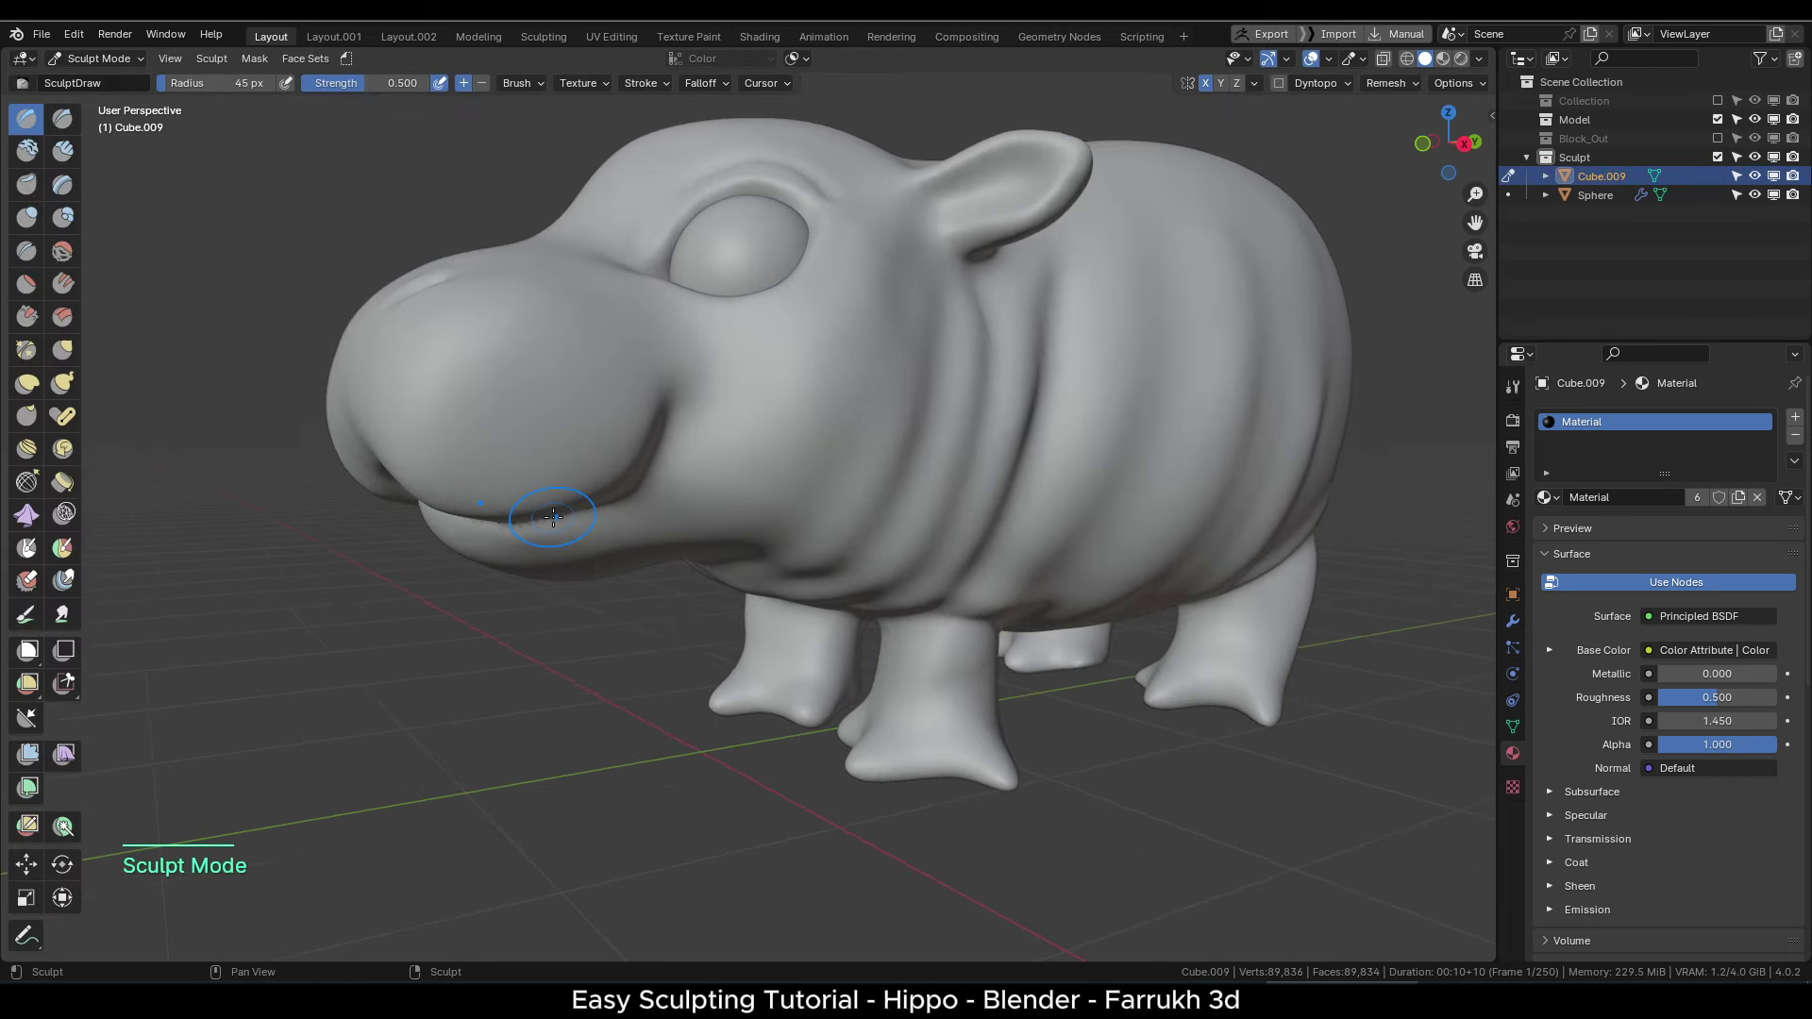
key("f")
left_click(697, 518)
scroll(691, 567, "down", 1)
left_click_drag(687, 585, 655, 462, "alt")
mouse_move(655, 457)
left_mouse_down("shift")
mouse_move(585, 472)
mouse_move(517, 368)
left_mouse_up("shift")
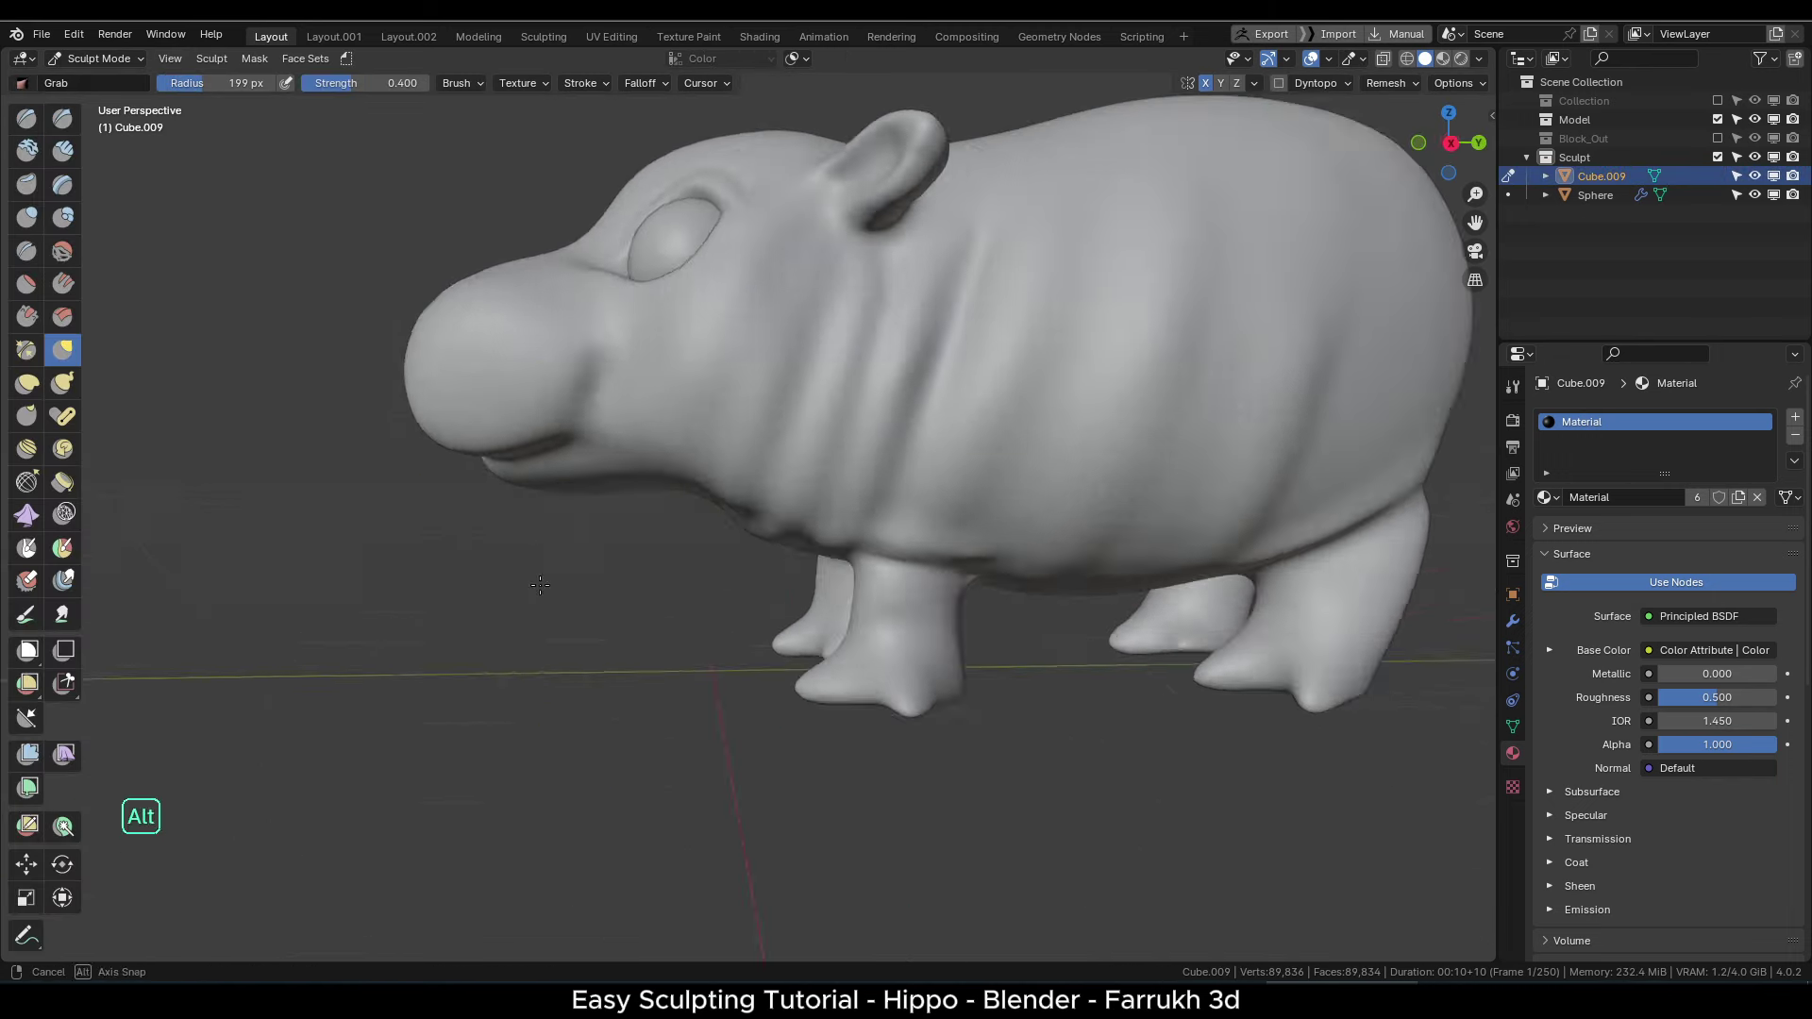
- Adjust the lower jaw in side view with a 308 px Grab brush at strength 0.400
middle_click_drag(517, 368, 676, 471)
key("f")
left_click(785, 476)
scroll(788, 477, "down", 1)
middle_click_drag(789, 477, 698, 529, "alt")
left_click_drag(637, 576, 644, 554)
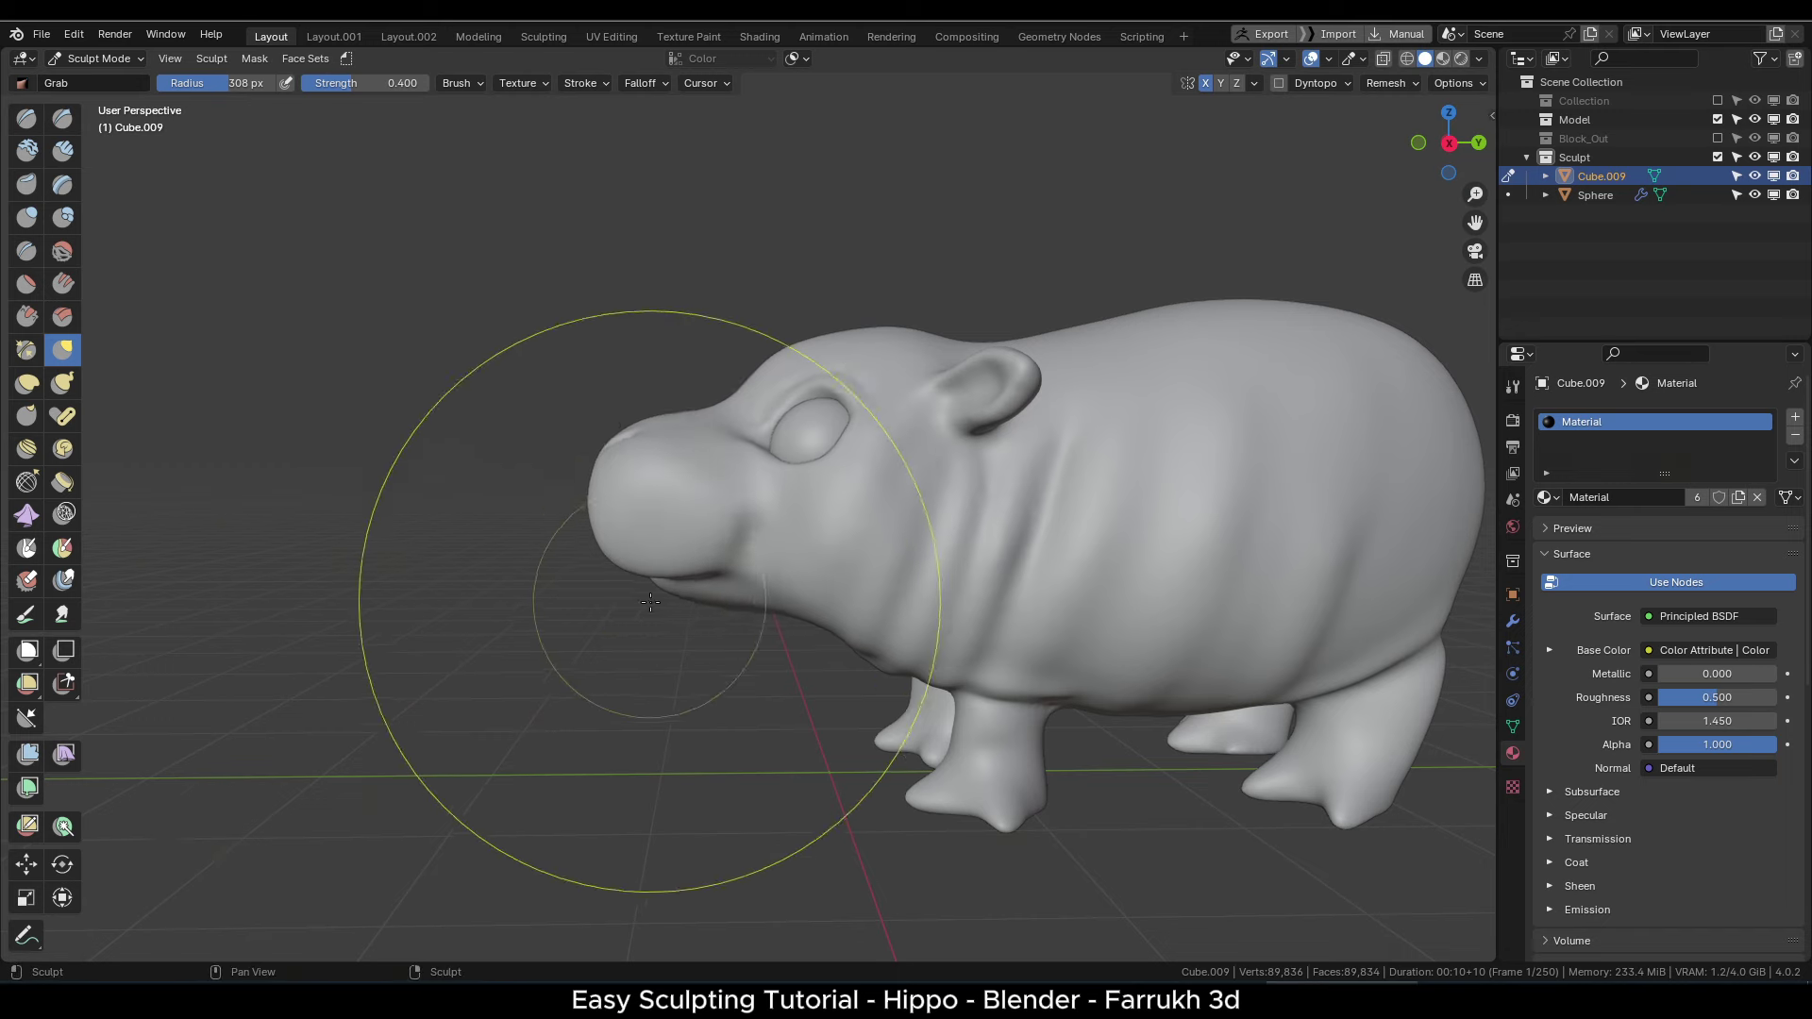
- Open the mouth by pulling the lower jaw down and away from the muzzle, reducing the Grab brush to 94 px
middle_click_drag(650, 600, 668, 470)
key("f")
mouse_move(668, 469)
left_mouse_down("alt")
mouse_move(766, 470)
mouse_move(731, 503)
mouse_move(764, 494)
left_mouse_up("alt")
left_click(919, 466)
key("f")
left_click(762, 460)
left_click_drag(776, 433, 770, 463)
left_click_drag(736, 510, 802, 514, "alt")
mouse_move(691, 474)
left_mouse_down()
mouse_move(681, 515)
mouse_move(627, 463)
mouse_move(789, 510)
mouse_move(736, 518)
left_mouse_up()
left_click_drag(628, 558, 792, 586, "alt")
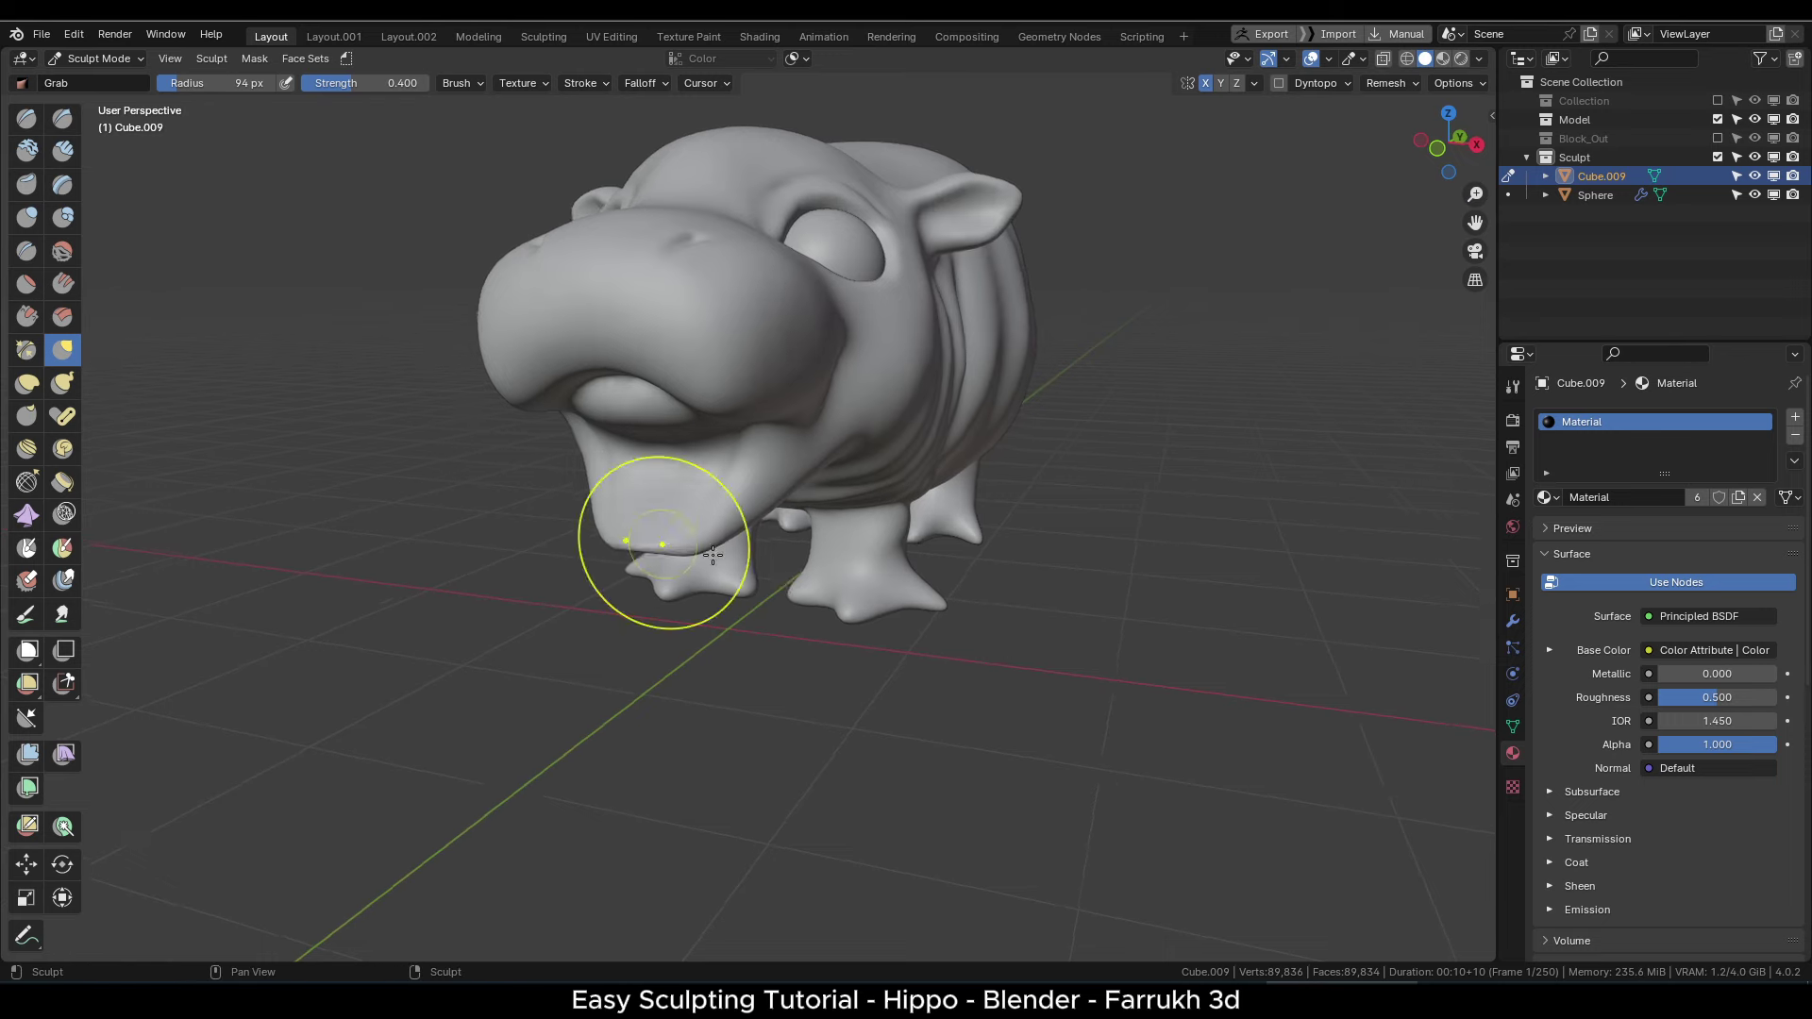
- Push in the mouth interior and shape the open jaw with a 144 px Grab brush
left_click_drag(655, 557, 655, 424, "alt")
key("f")
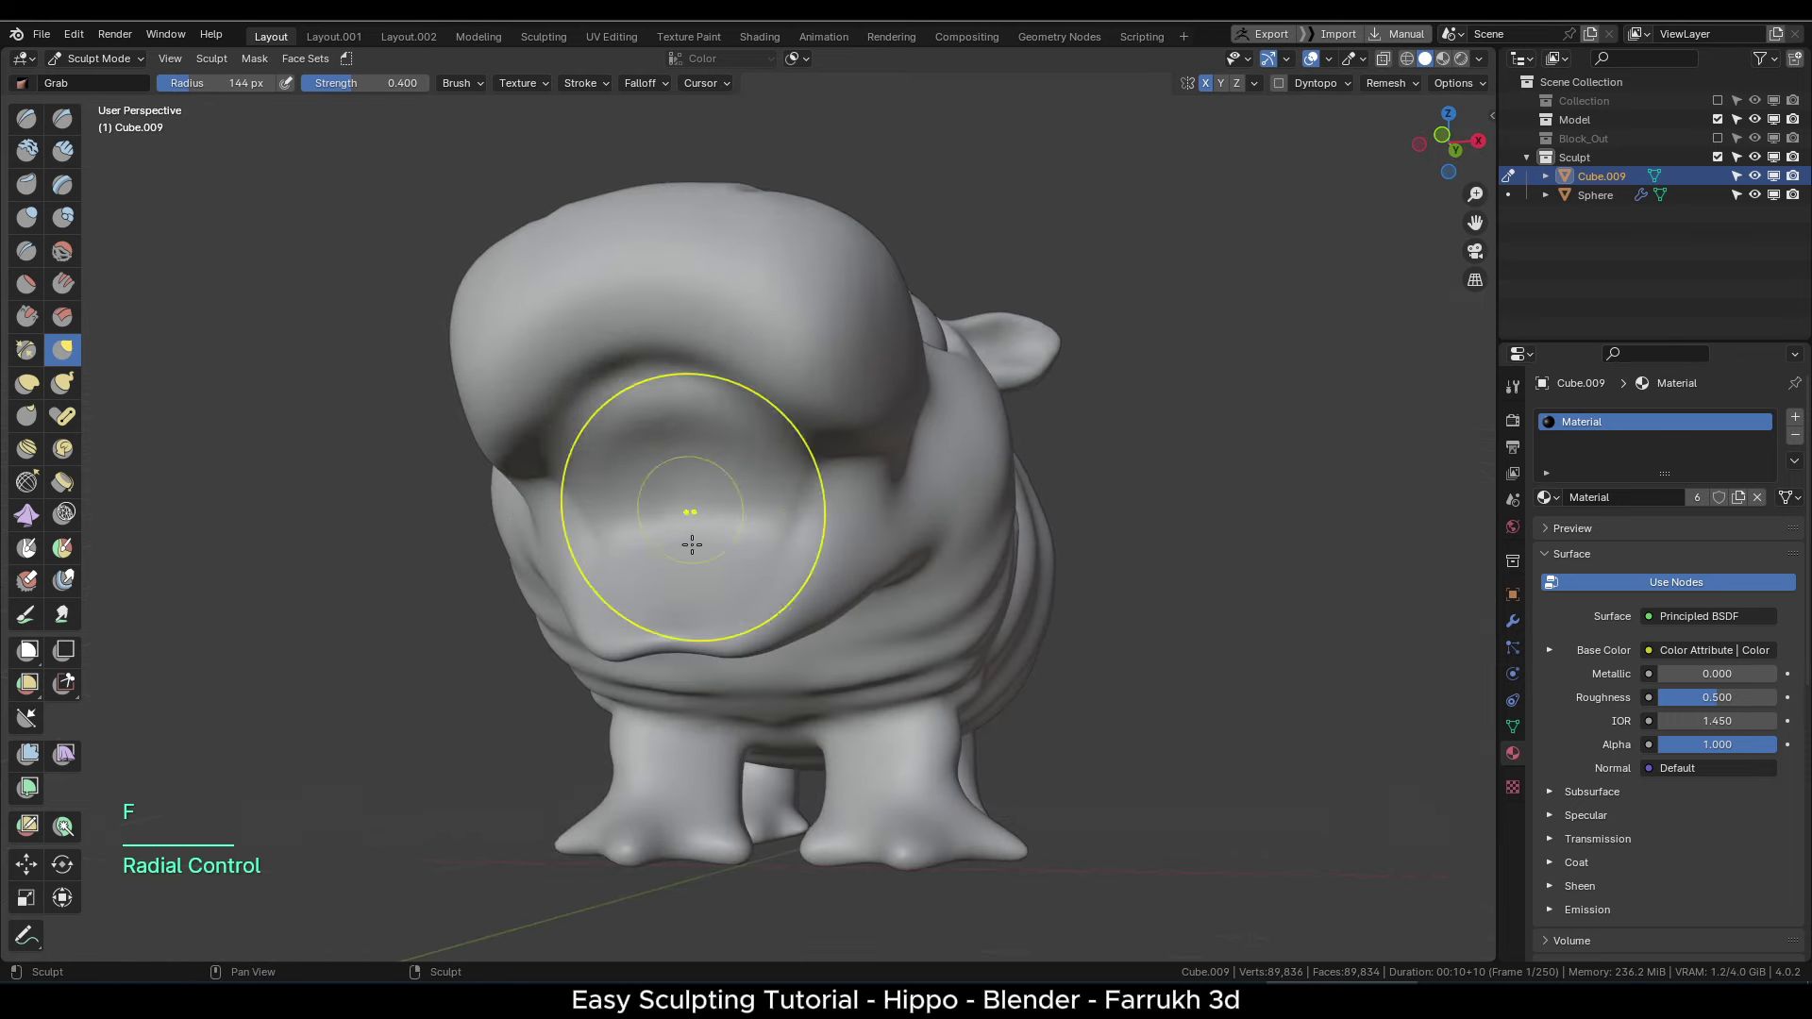
left_click_drag(691, 545, 529, 566, "alt")
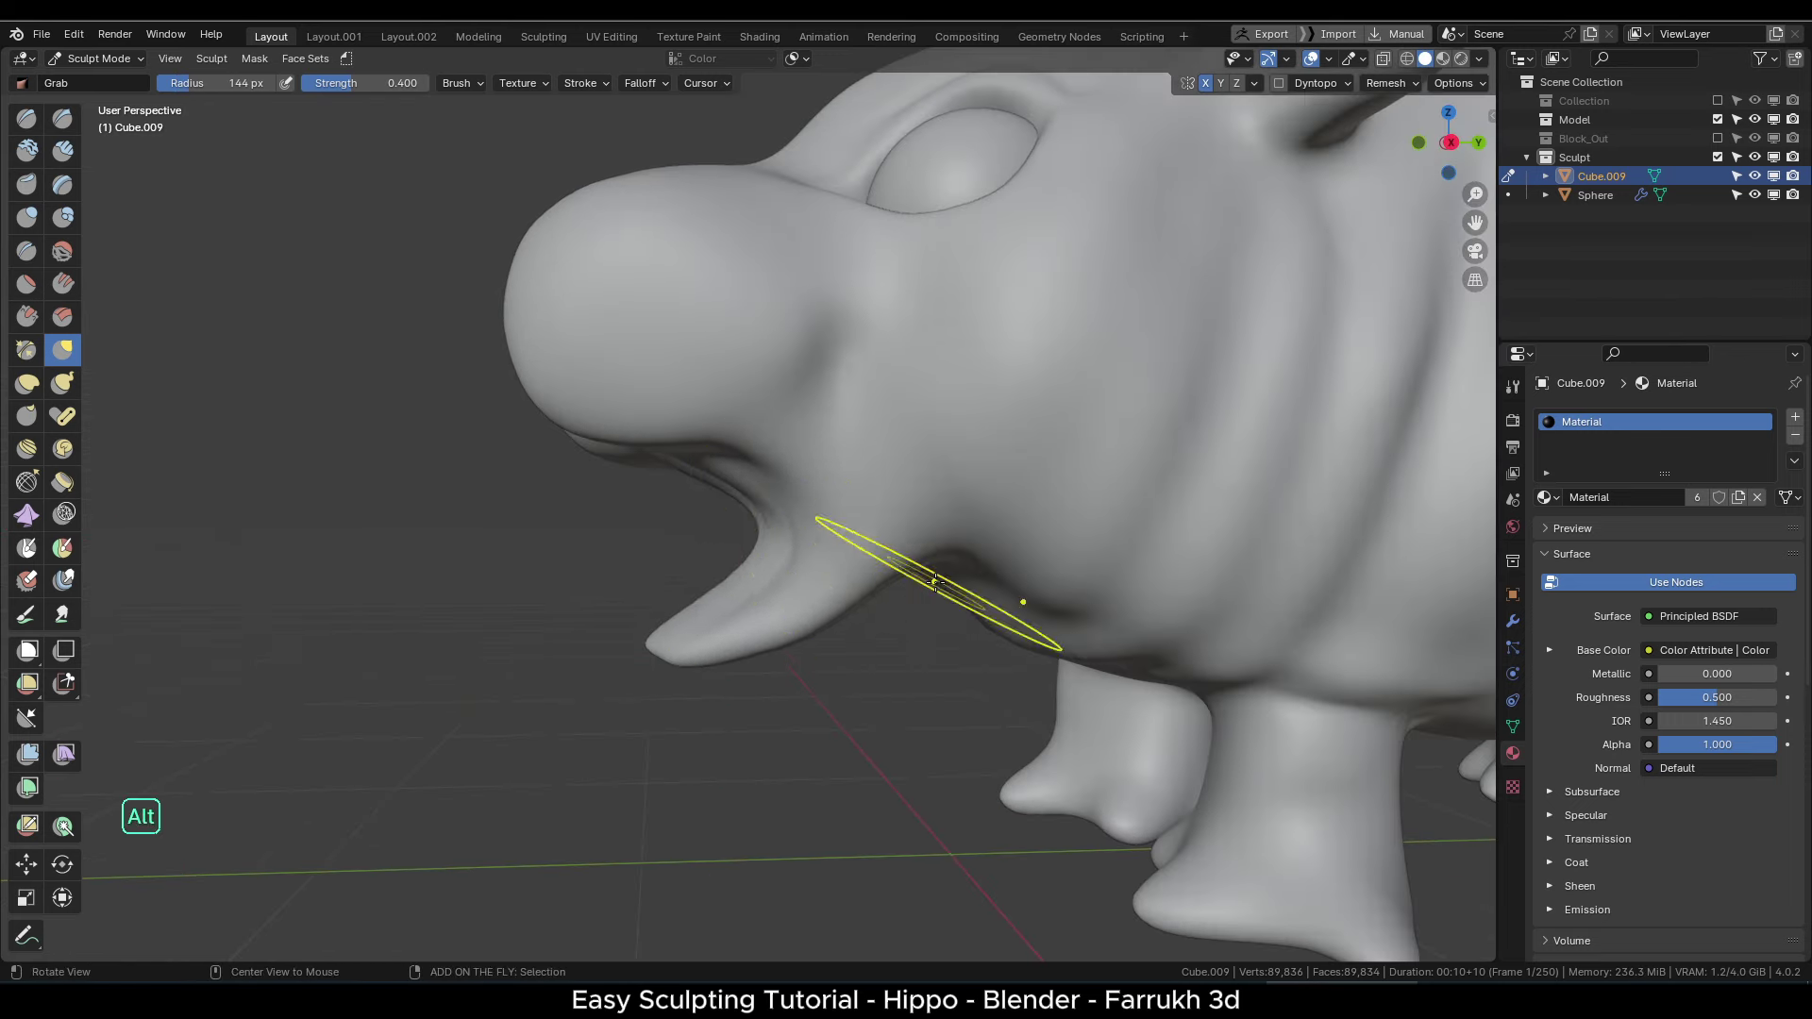
left_click_drag(934, 582, 829, 529, "alt")
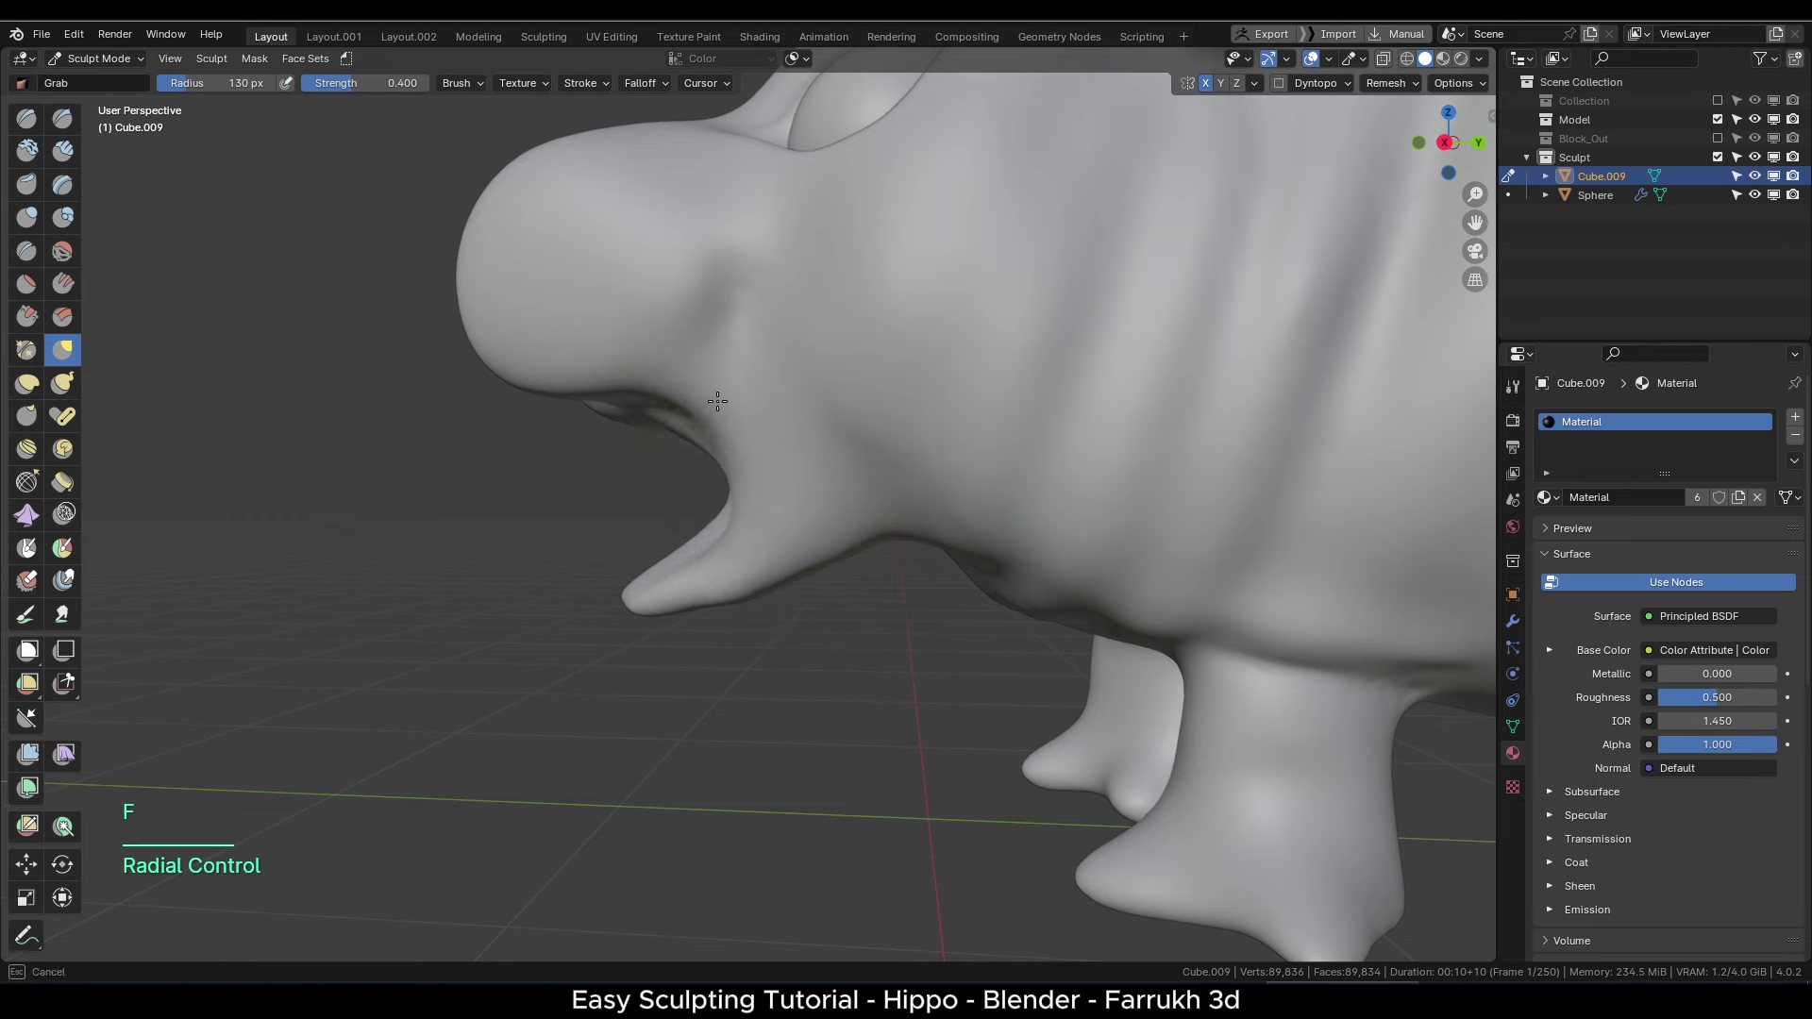
- Lower the jaw and its tip with a 130 px Grab brush at strength 0.400
scroll(719, 411, "down", 5)
left_click_drag(719, 410, 887, 444, "alt")
left_click_drag(566, 528, 571, 561)
left_click_drag(642, 623, 646, 651)
mouse_move(887, 528)
left_mouse_down("alt")
mouse_move(736, 491)
mouse_move(757, 530)
mouse_move(588, 481)
left_mouse_up("alt")
- Remesh the hippo body and check the new topology around the open mouth in wireframe
scroll(755, 500, "up", 5)
mouse_move(724, 532)
middle_mouse_down()
mouse_move(732, 465)
mouse_move(718, 585)
mouse_move(638, 569)
mouse_move(796, 489)
mouse_move(753, 470)
middle_mouse_up()
key("ctrl+r")
key("F4")
- Thicken the lower jaw with a 169 px Inflate/Deflate brush at strength 1.000 and smooth its underside
left_click(26, 218)
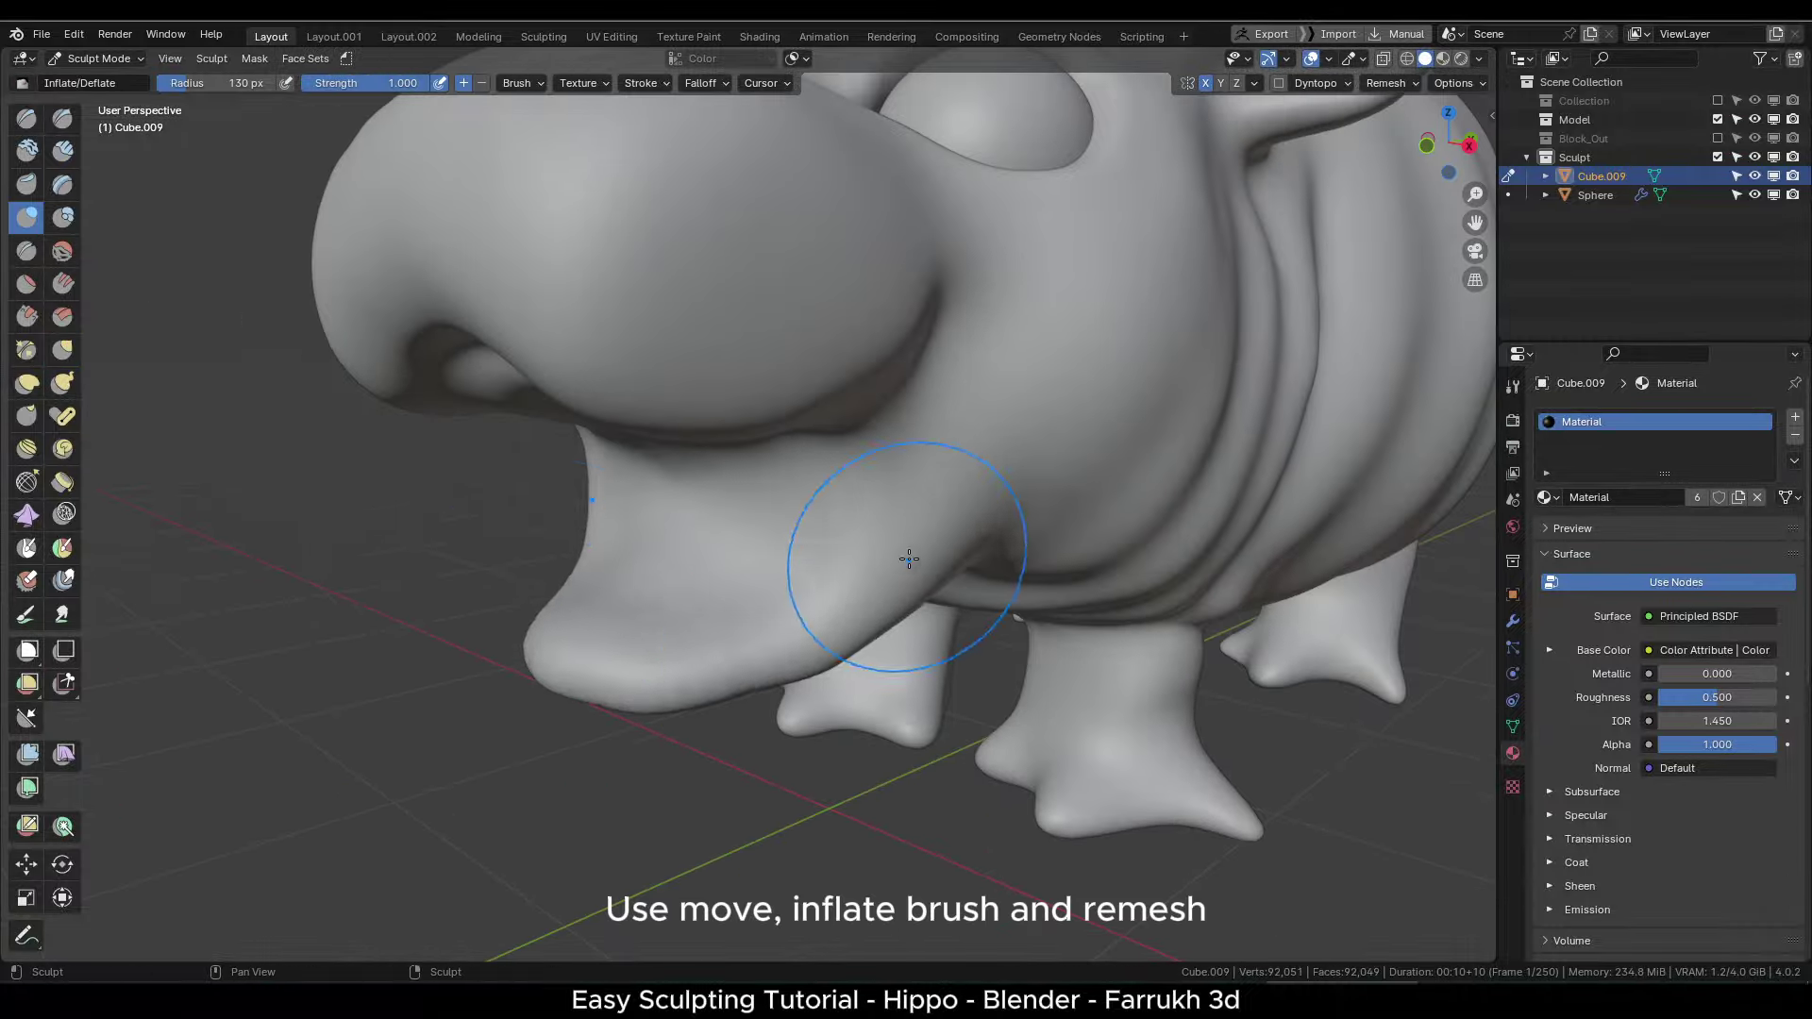
middle_click_drag(909, 558, 841, 590)
key("f")
left_click_drag(822, 465, 801, 462, "alt")
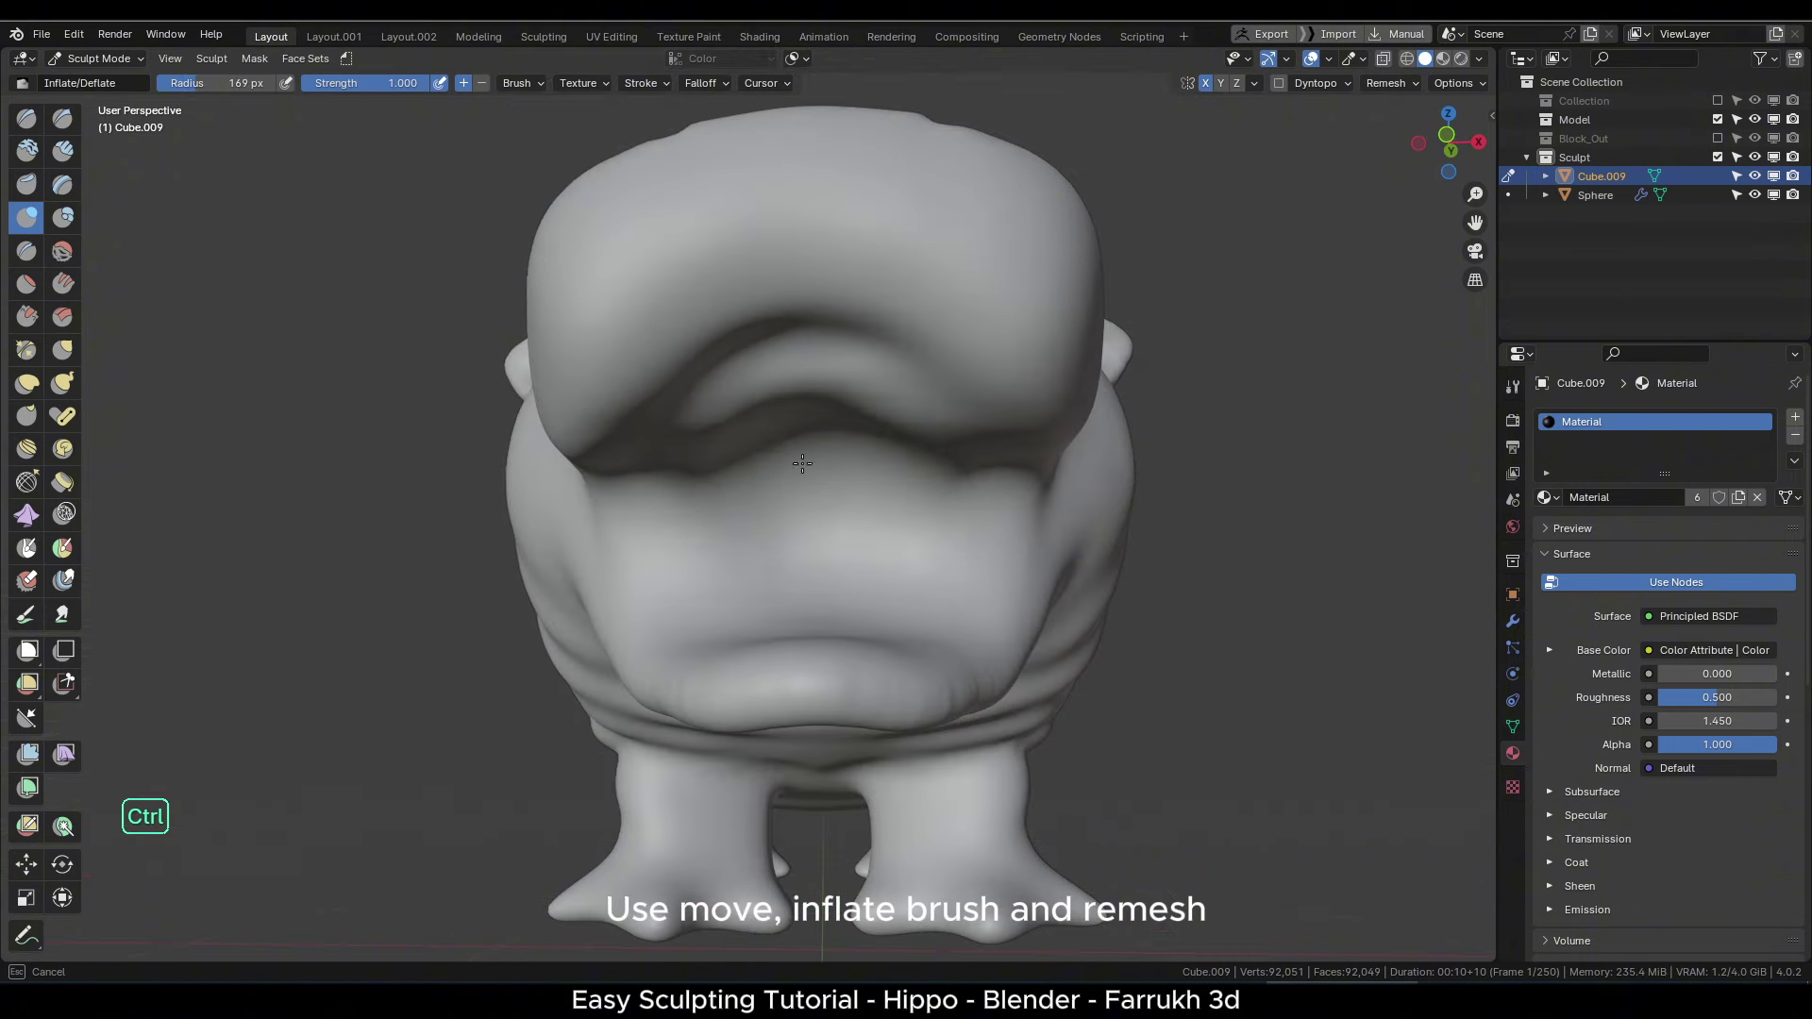
mouse_move(838, 568)
left_mouse_down()
mouse_move(862, 563)
mouse_move(782, 621)
mouse_move(878, 566)
mouse_move(883, 491)
left_mouse_up()
key("ctrl+z")
mouse_move(882, 566)
left_mouse_down("alt")
mouse_move(911, 519)
mouse_move(869, 579)
left_mouse_up("alt")
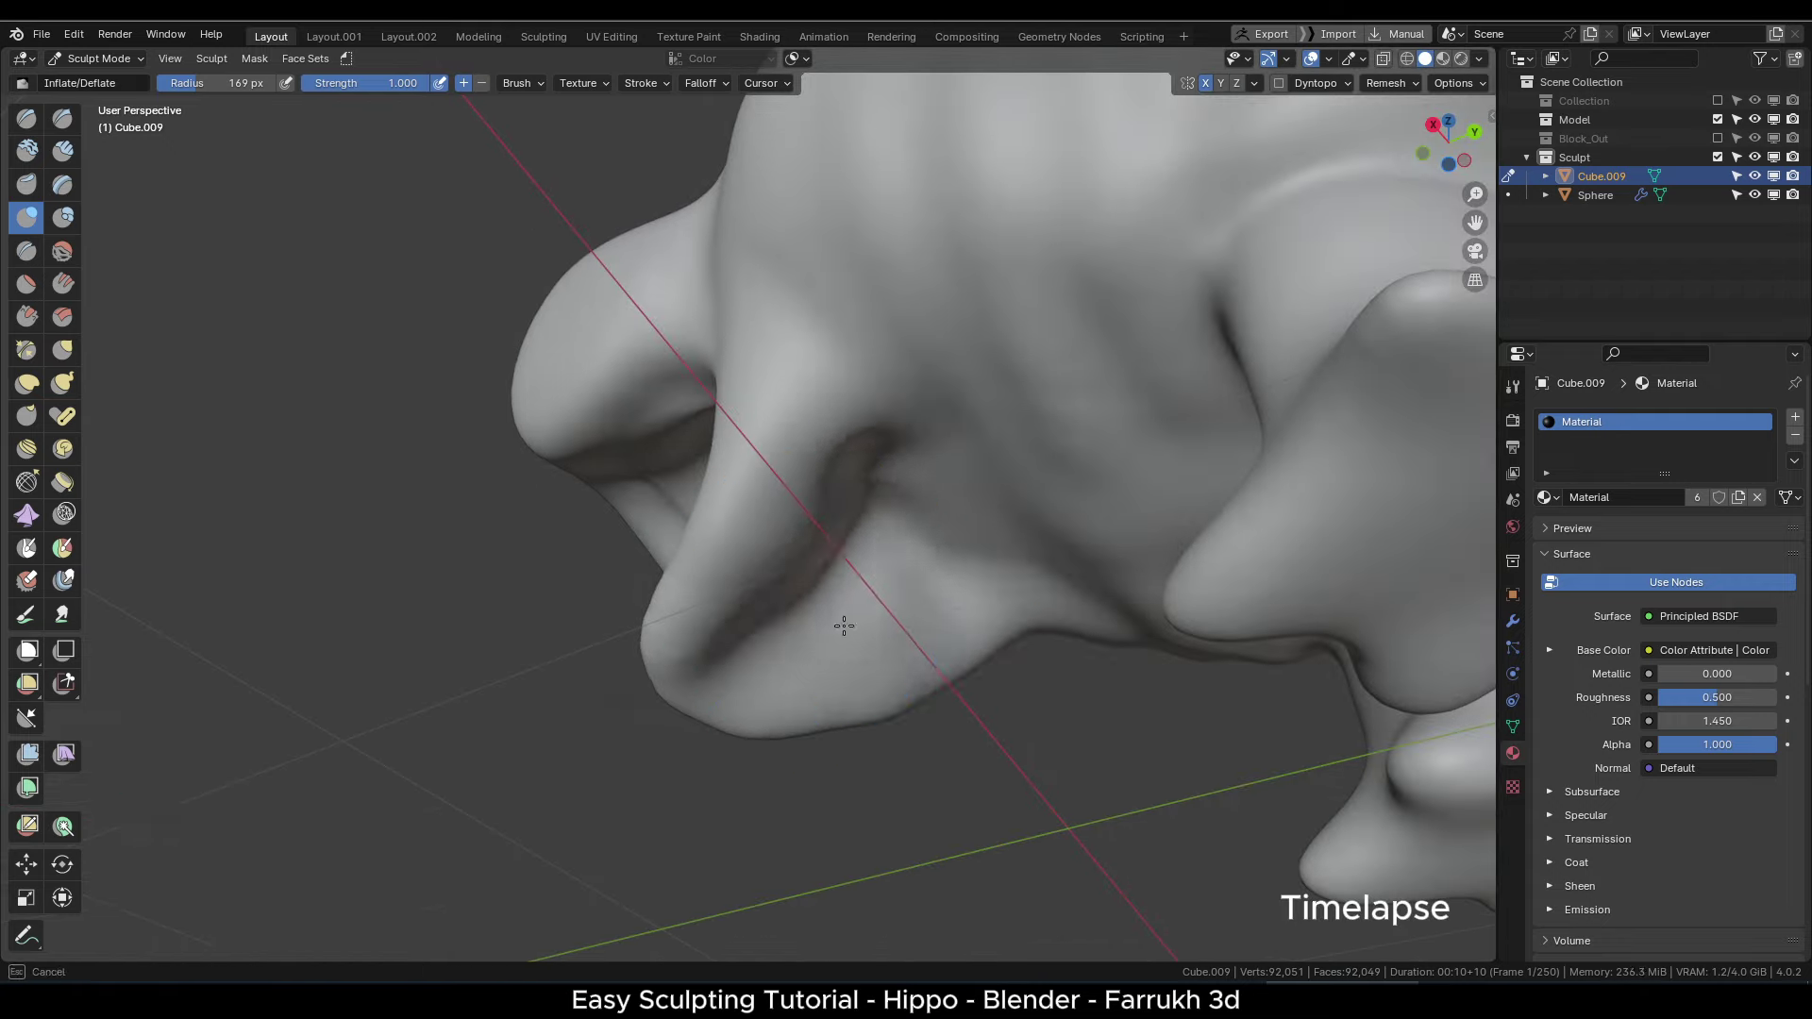
left_click_drag(843, 625, 898, 624, "shift")
mouse_move(899, 625)
middle_mouse_down()
mouse_move(804, 490)
mouse_move(756, 493)
middle_mouse_up()
- Reshape the lower jaw's profile with a 168 px Grab brush at strength 0.400
key("g")
left_click_drag(756, 494, 642, 496, "alt")
key("f")
left_click(730, 564)
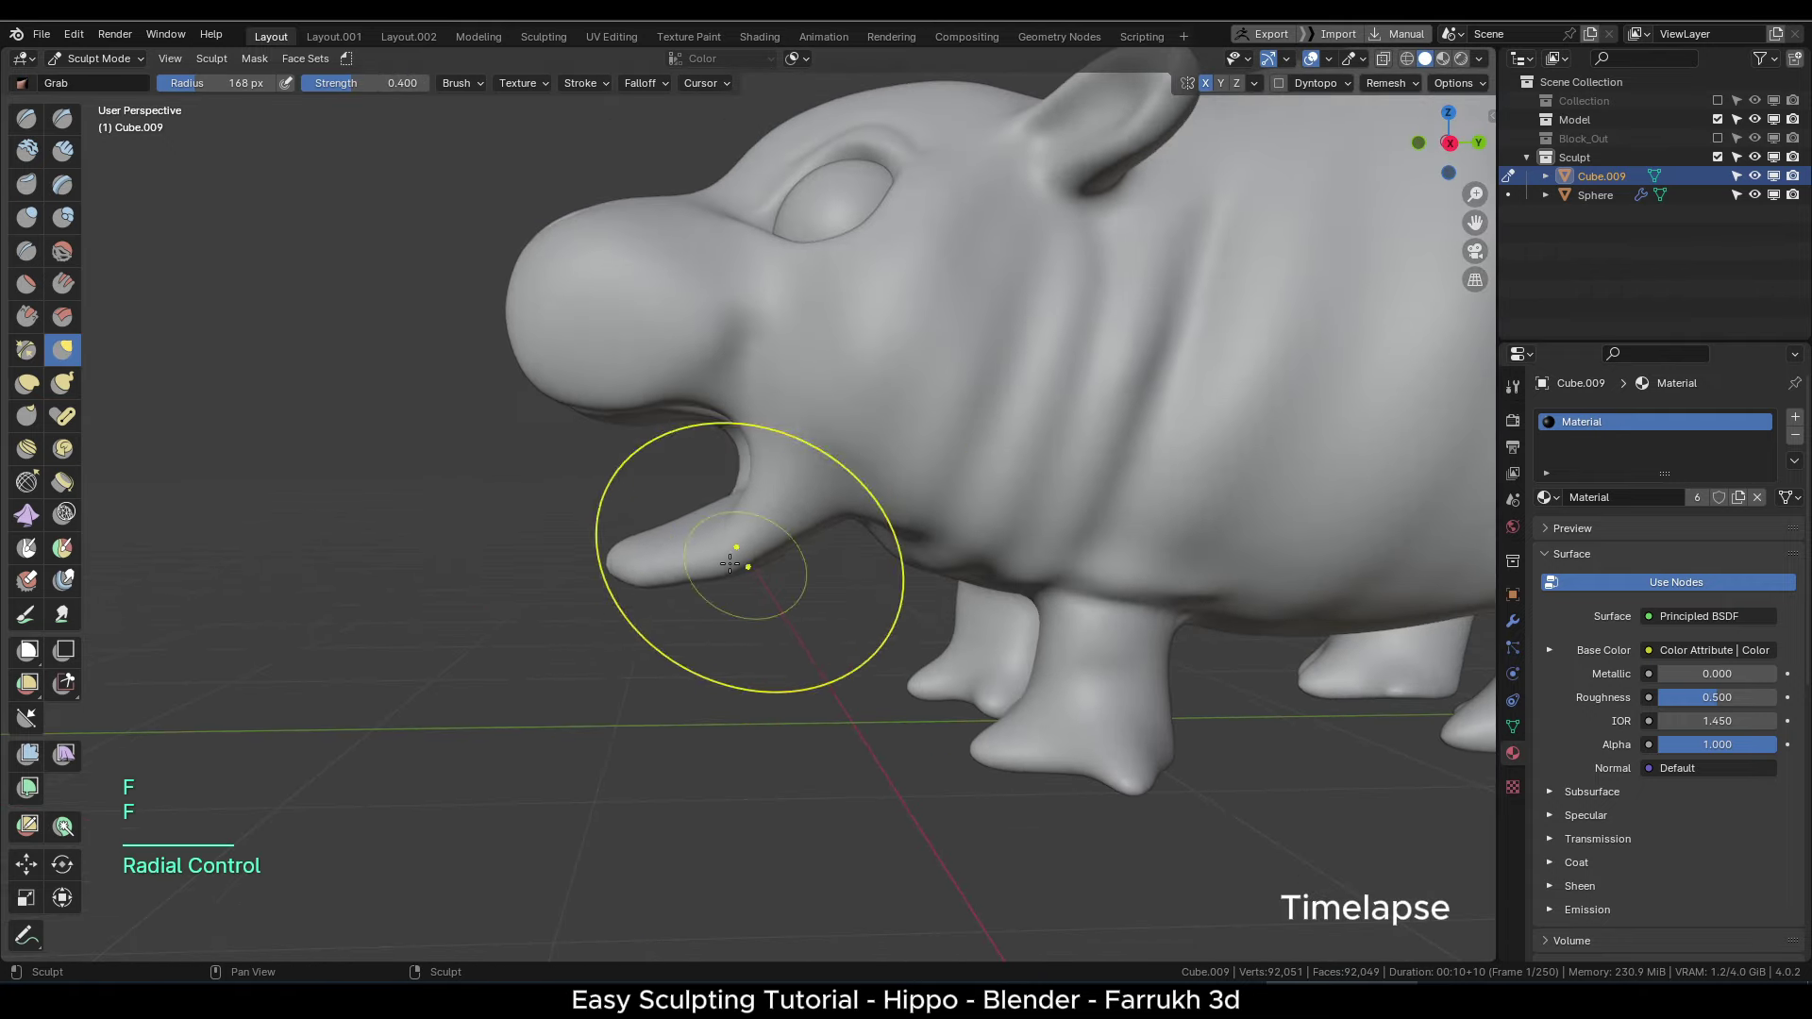
key("f")
mouse_move(660, 569)
left_mouse_down("alt")
mouse_move(708, 424)
mouse_move(846, 497)
left_mouse_up("alt")
- Refine the mouth corner and the muzzle's lower edge with resized Grab strokes
key("f")
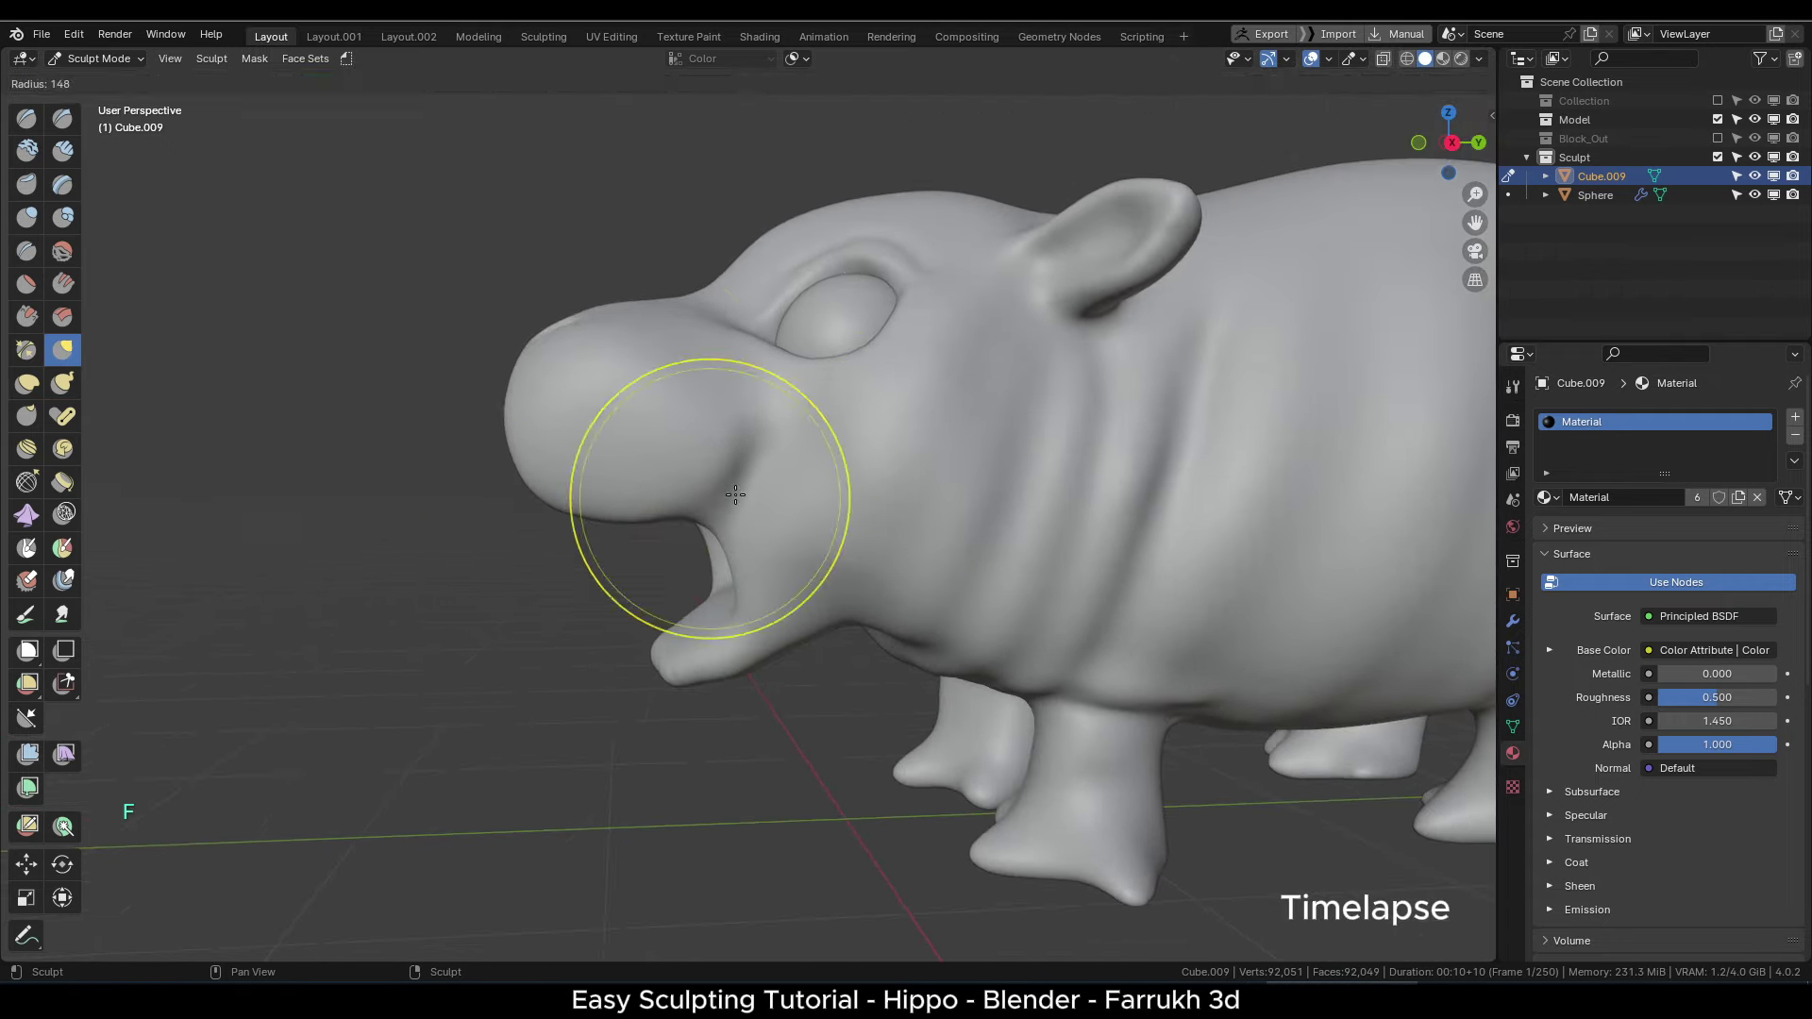
left_click(847, 498)
mouse_move(604, 472)
left_mouse_down("alt")
mouse_move(717, 529)
mouse_move(811, 500)
mouse_move(704, 562)
mouse_move(837, 598)
mouse_move(628, 549)
mouse_move(590, 511)
mouse_move(765, 463)
mouse_move(675, 363)
left_mouse_up("alt")
key("f")
left_click(644, 552)
- Thicken the open mouth's edges with Inflate/Deflate and adjust them with a 101 px Grab brush
key("i")
key("f")
left_click(837, 598)
key("f")
left_click(829, 453)
key("g")
key("f")
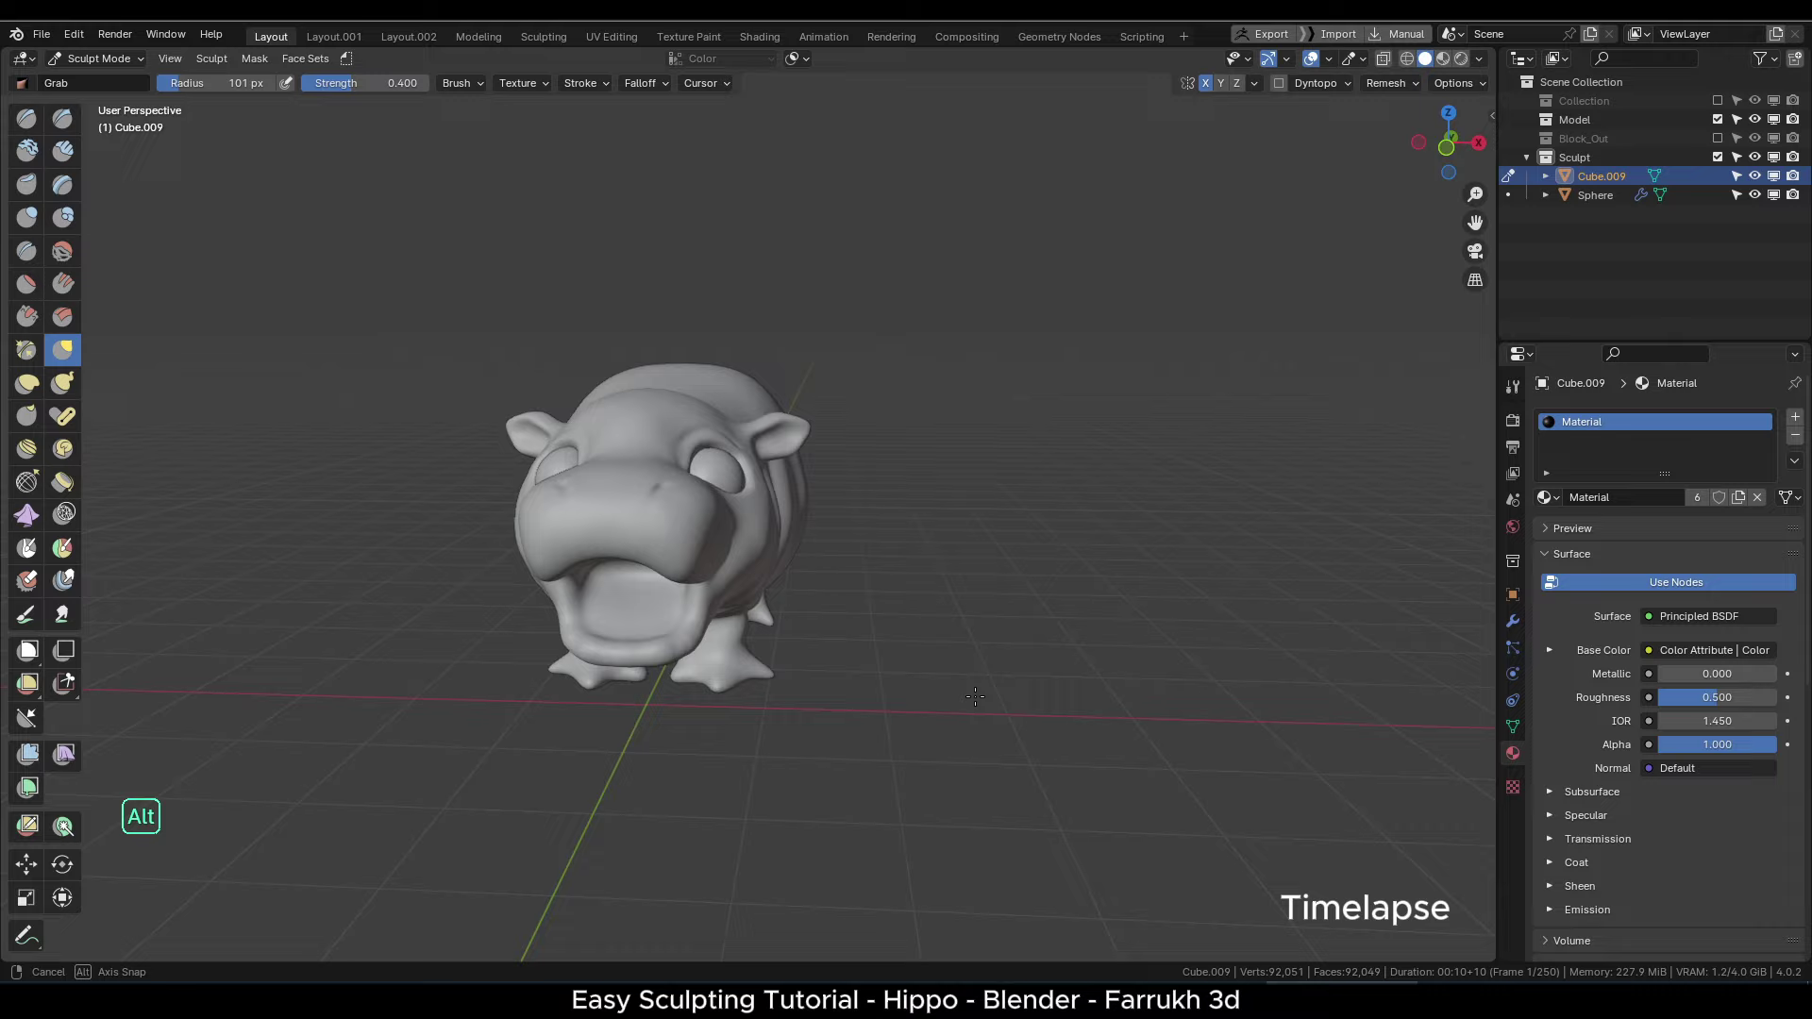
mouse_move(660, 566)
middle_mouse_down()
mouse_move(717, 566)
mouse_move(706, 809)
middle_mouse_up()
- Return to Object Mode, deselect the hippo and inspect the closed-mouth sculpt from several sides
key("ctrl+Tab")
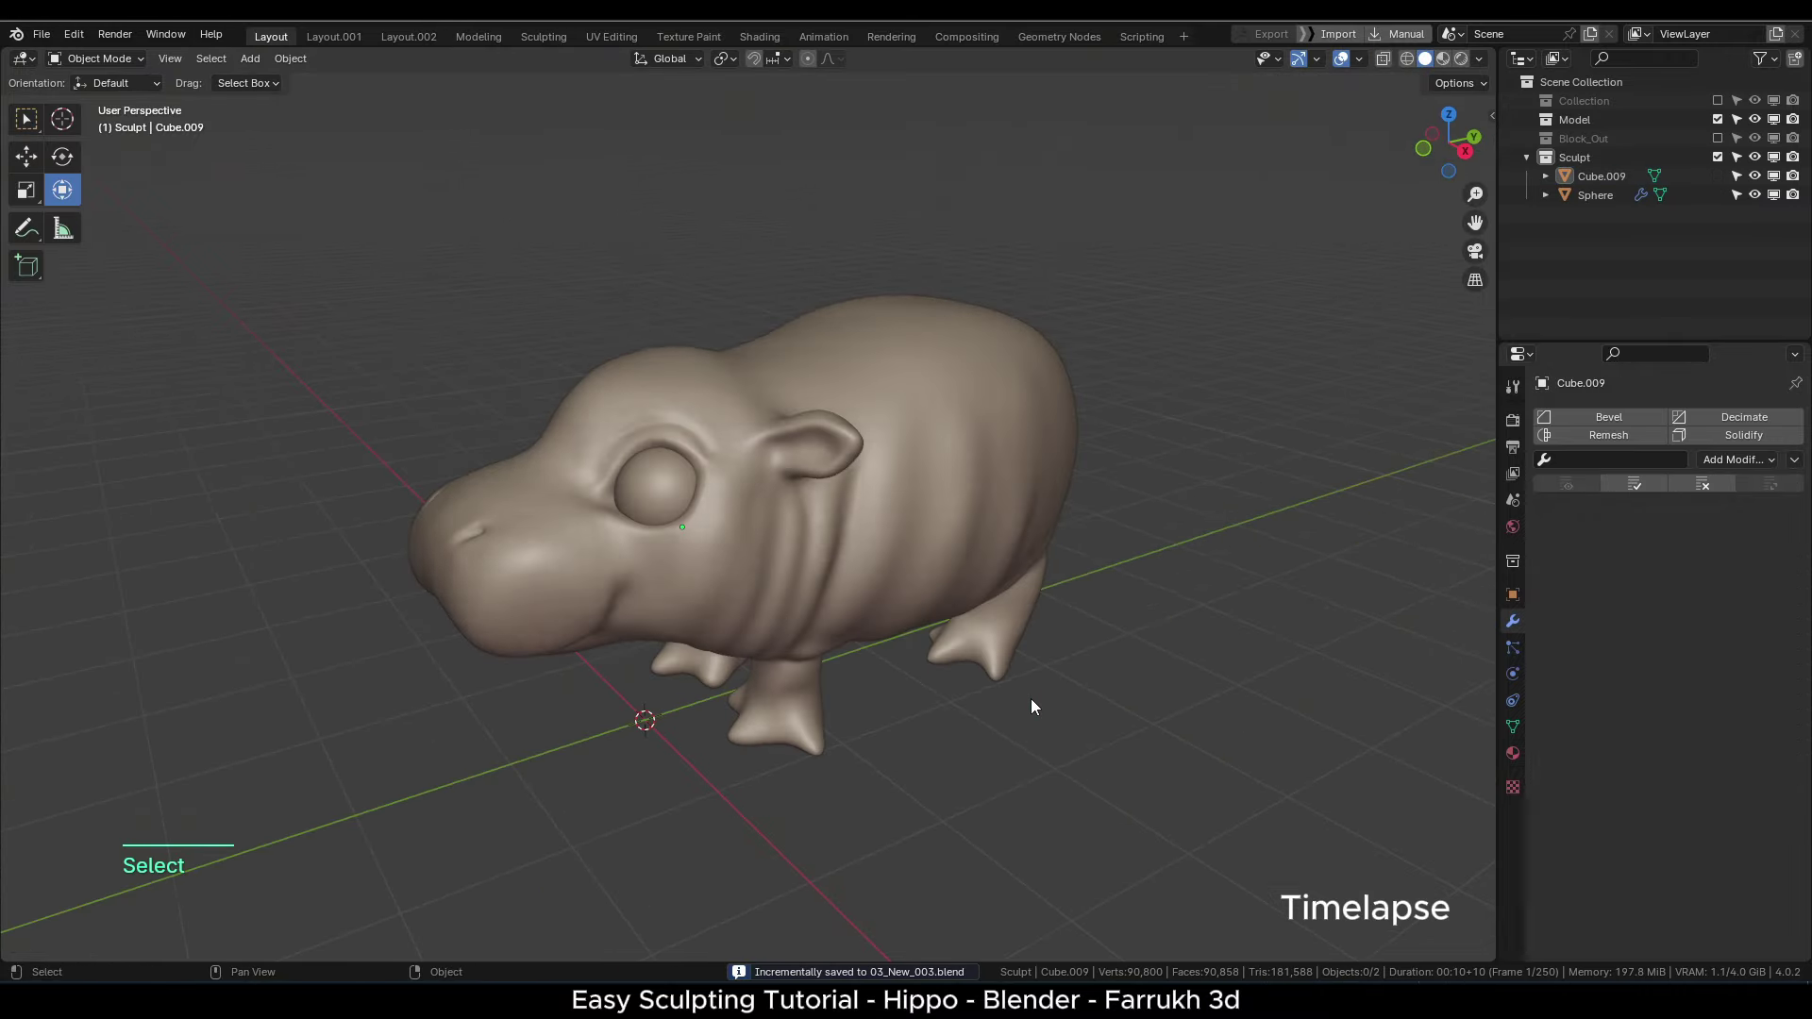
left_click(986, 547)
left_click_drag(1132, 731, 1257, 729, "alt")
left_click(1257, 729)
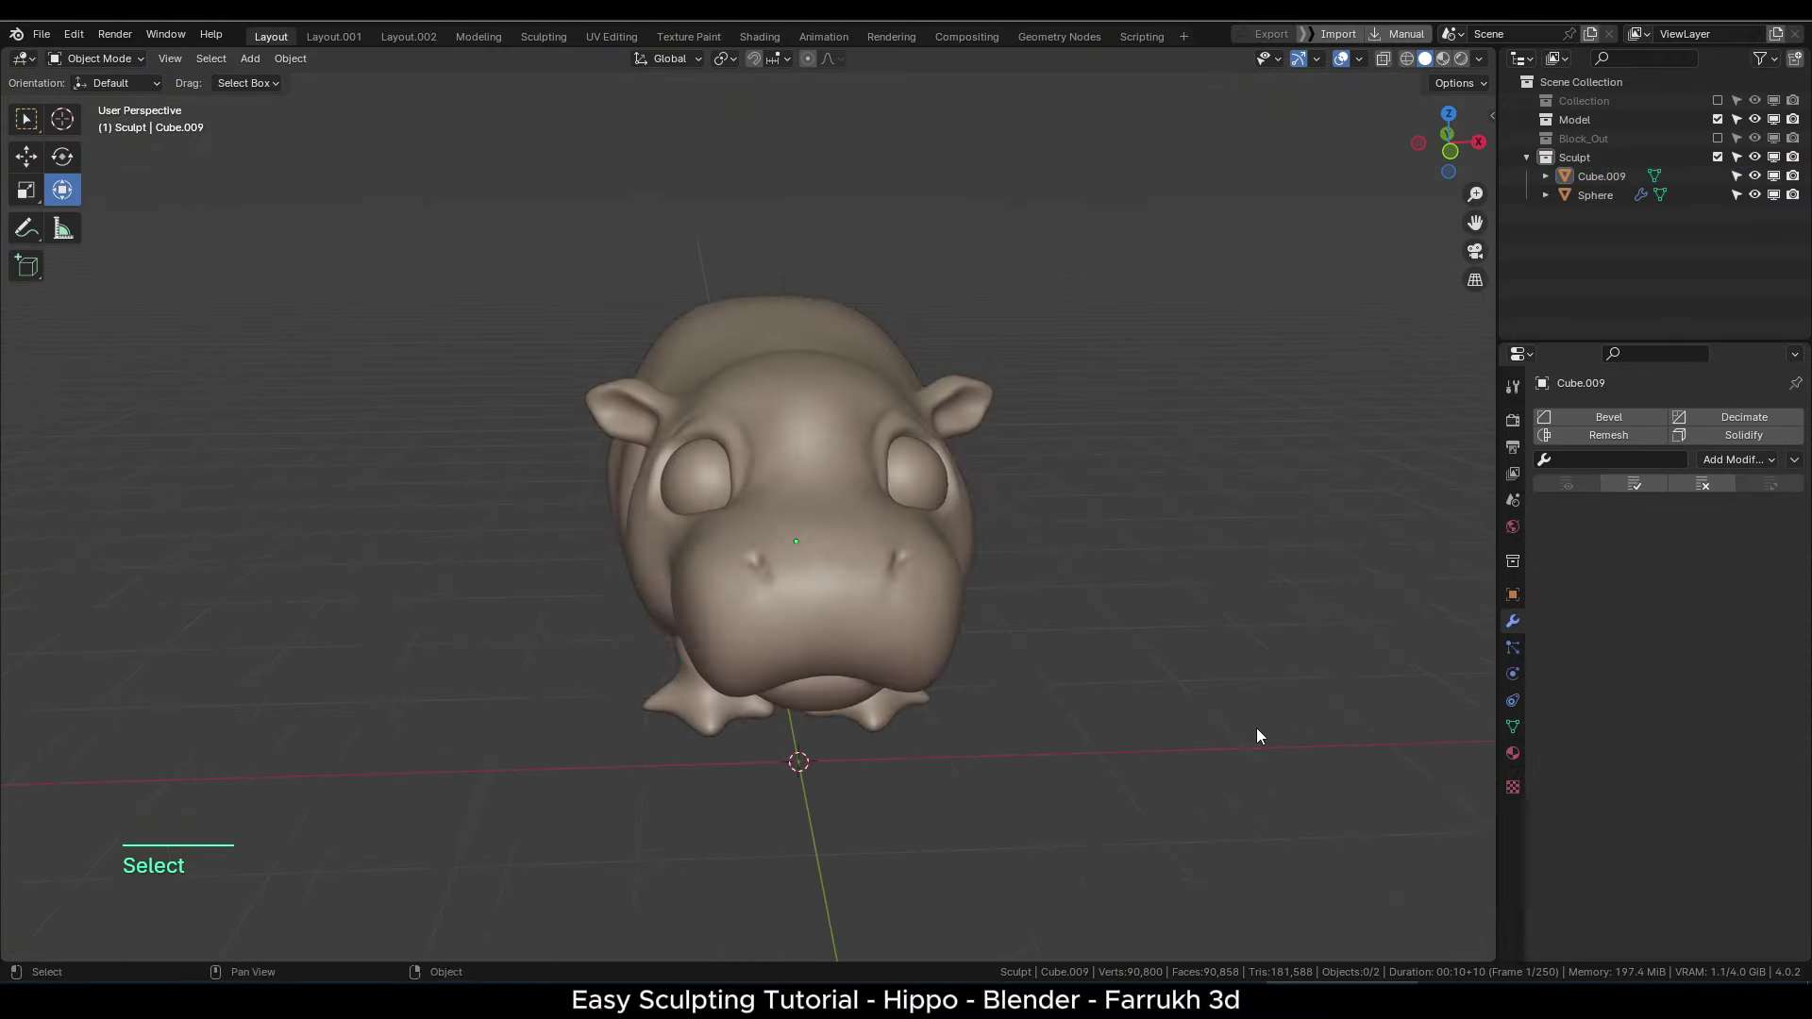
middle_click_drag(1254, 727, 997, 672)
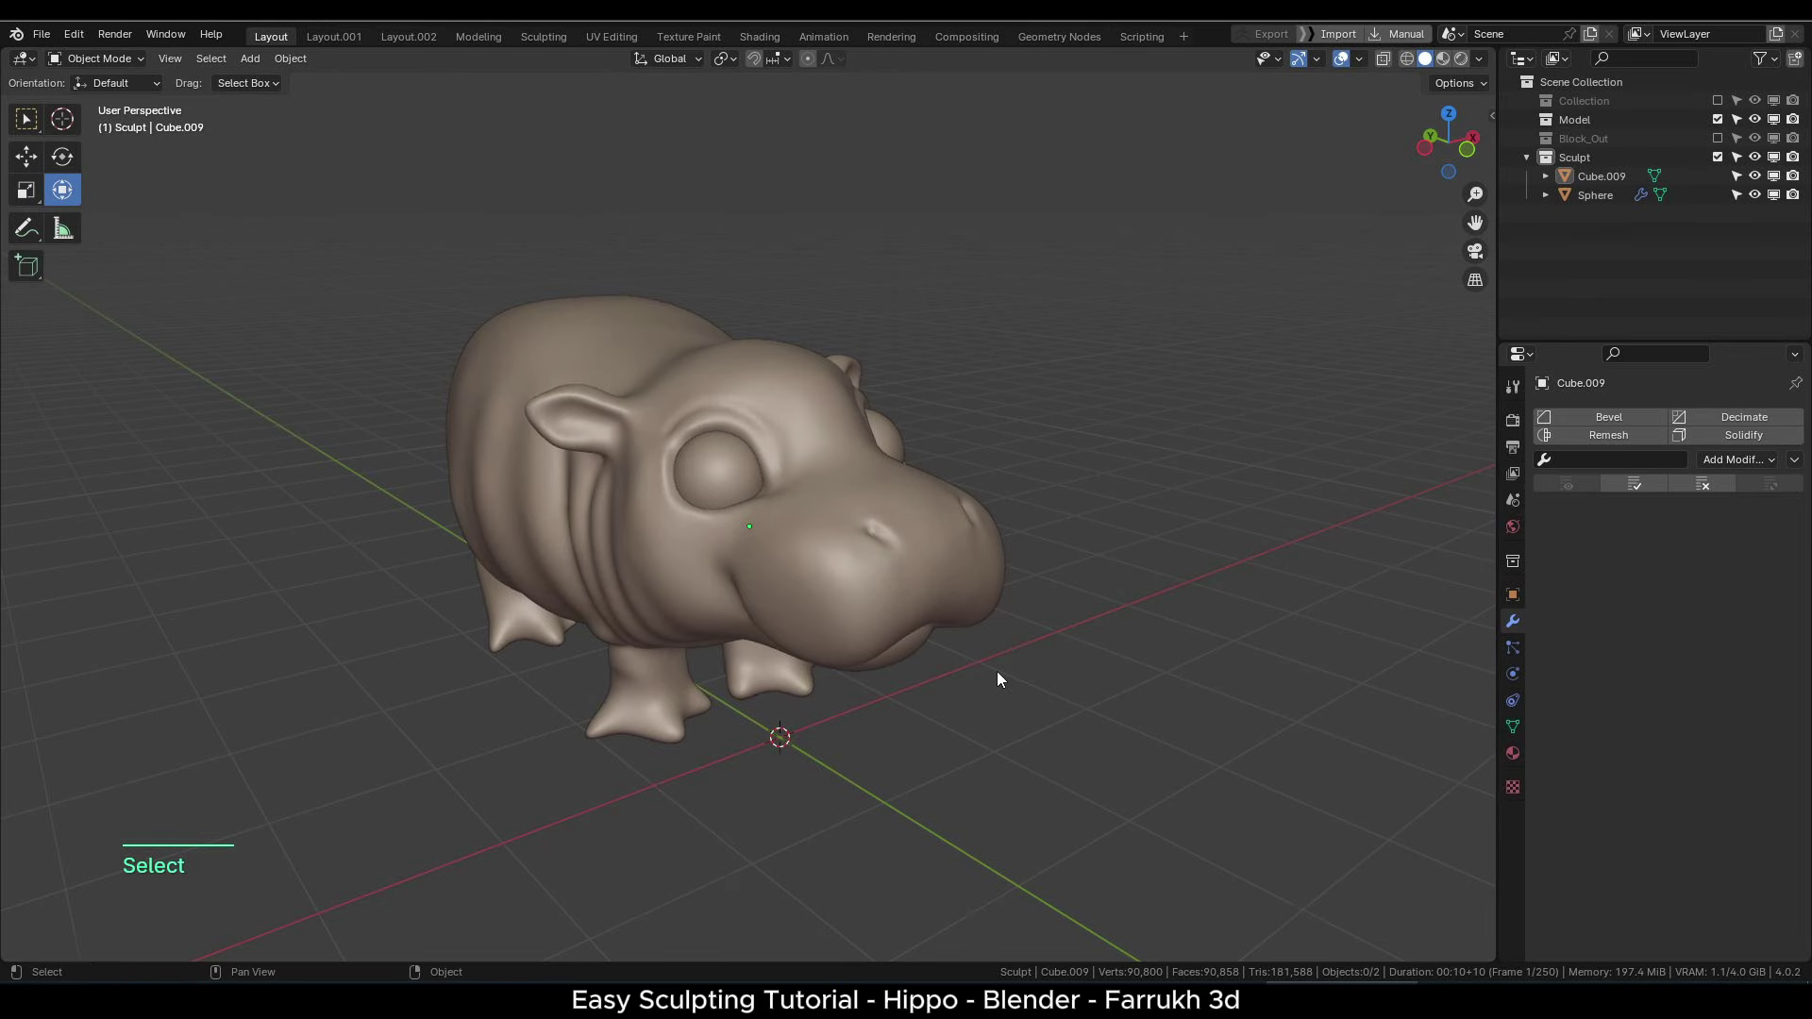
- Inspect the hippo's mesh density by toggling the wireframe display on and off
key("F4")
scroll(616, 468, "up", 2)
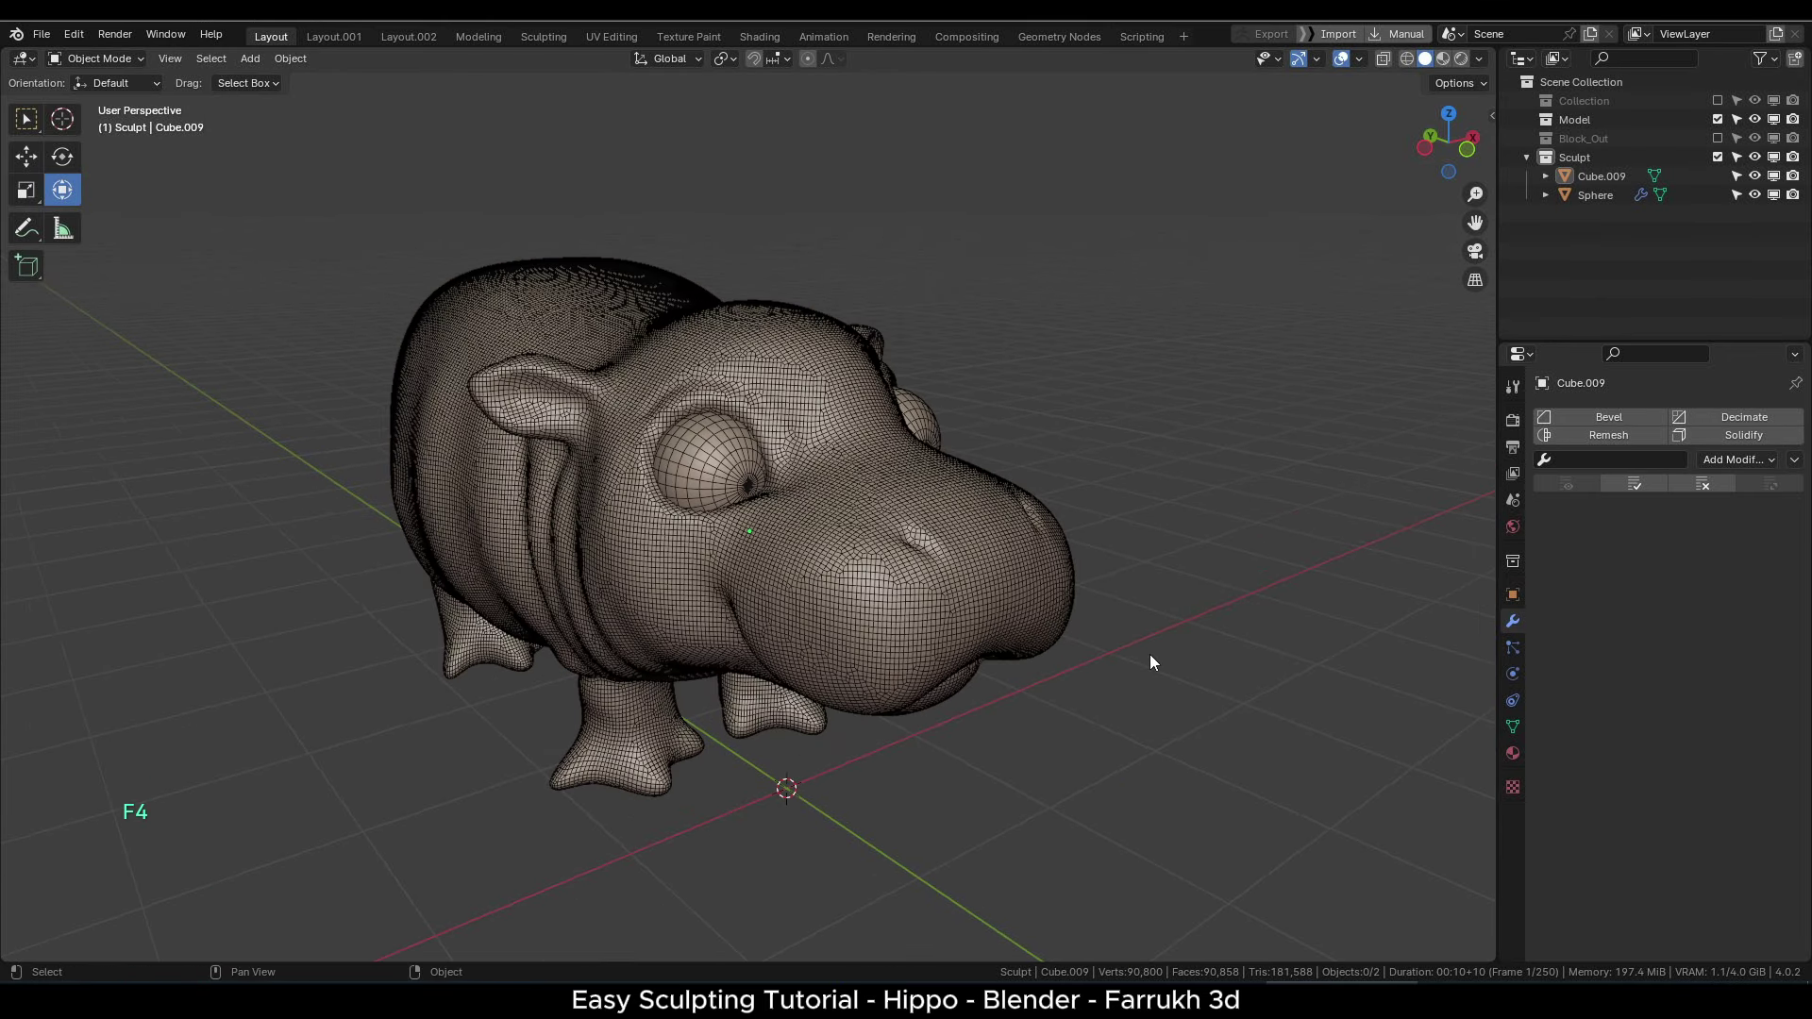
key("F4")
key("F4")
key("F4")
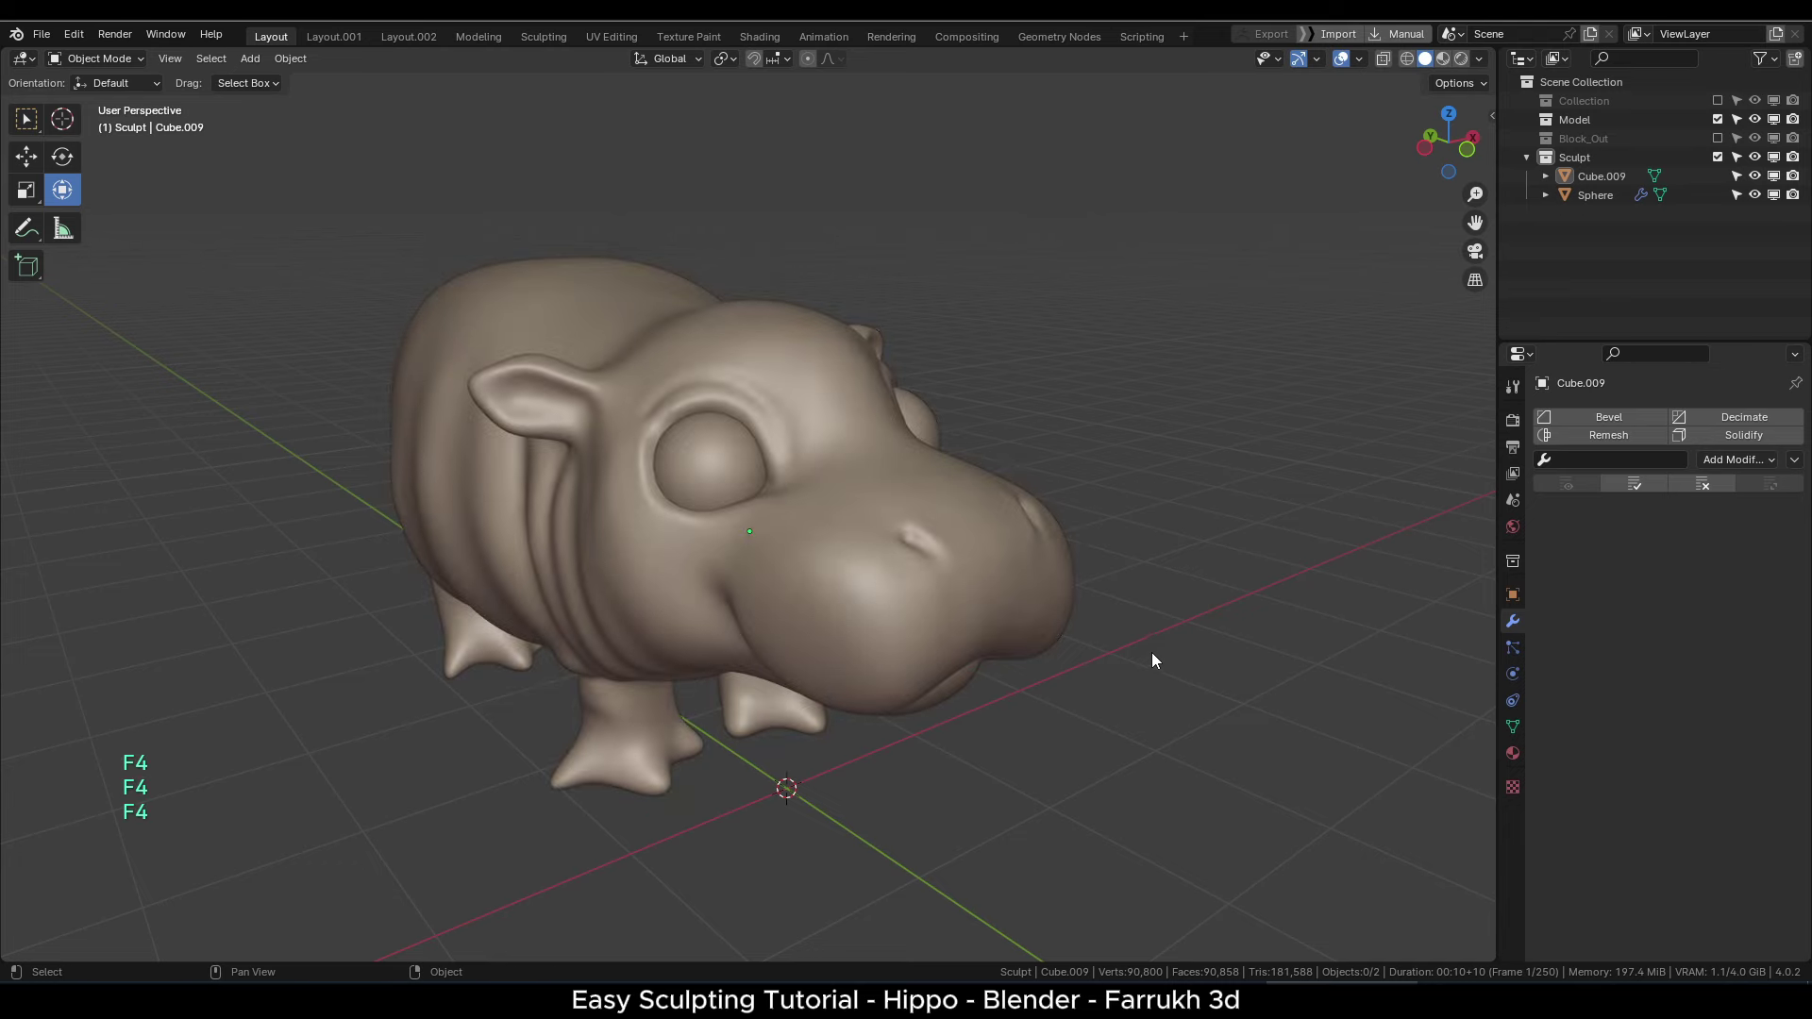
mouse_move(1151, 653)
middle_mouse_down("alt")
mouse_move(964, 653)
mouse_move(1158, 653)
middle_mouse_up("alt")
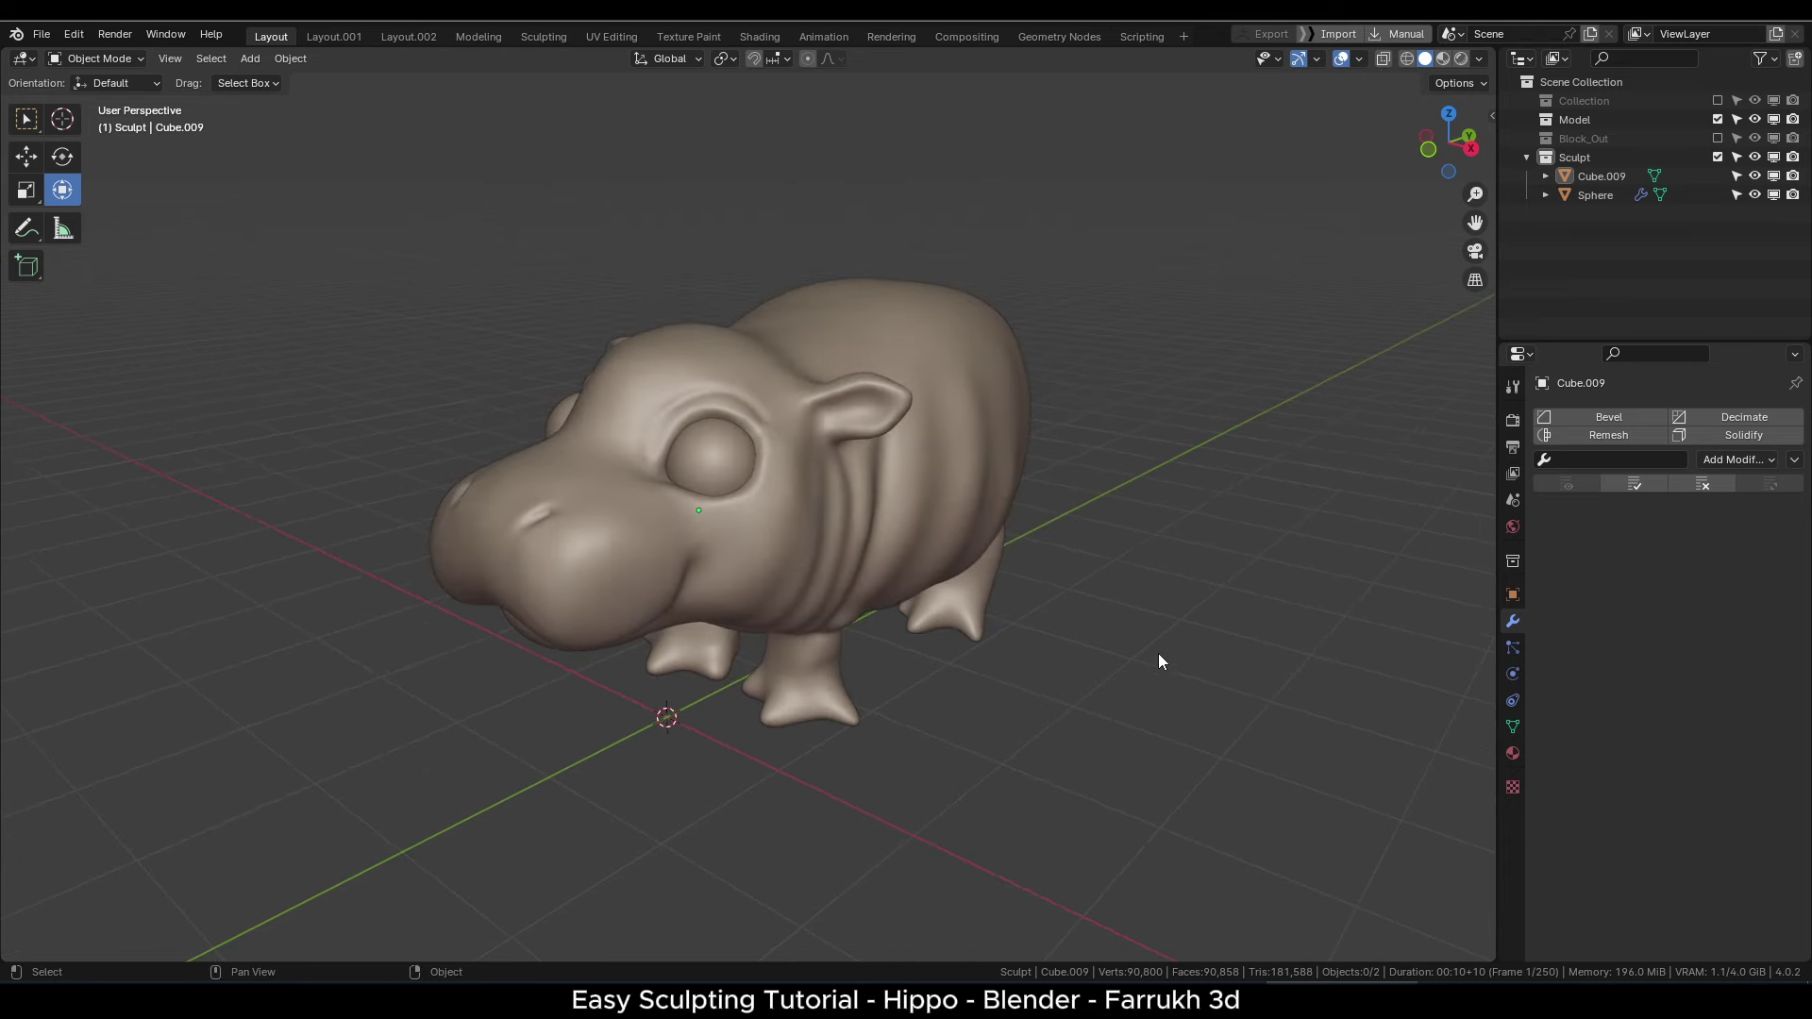
- Add a white vertex color attribute named Color to the hippo body
left_click(1010, 443)
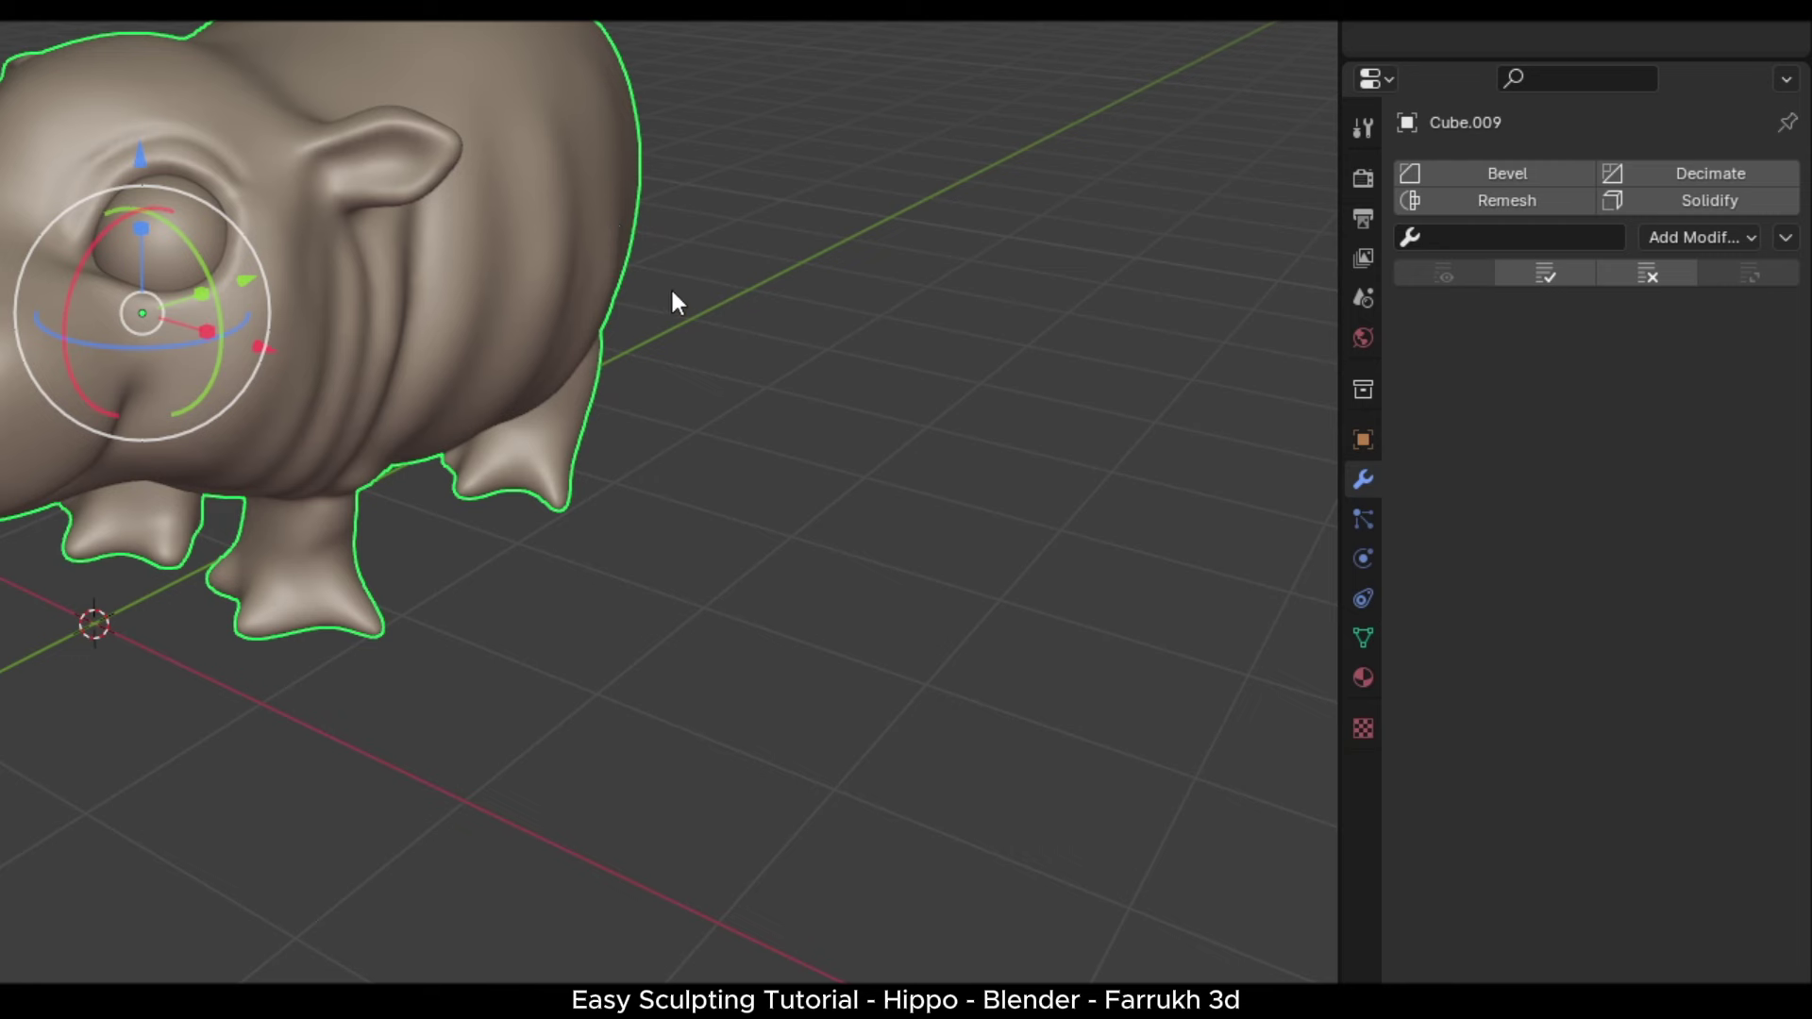
left_click(1355, 634)
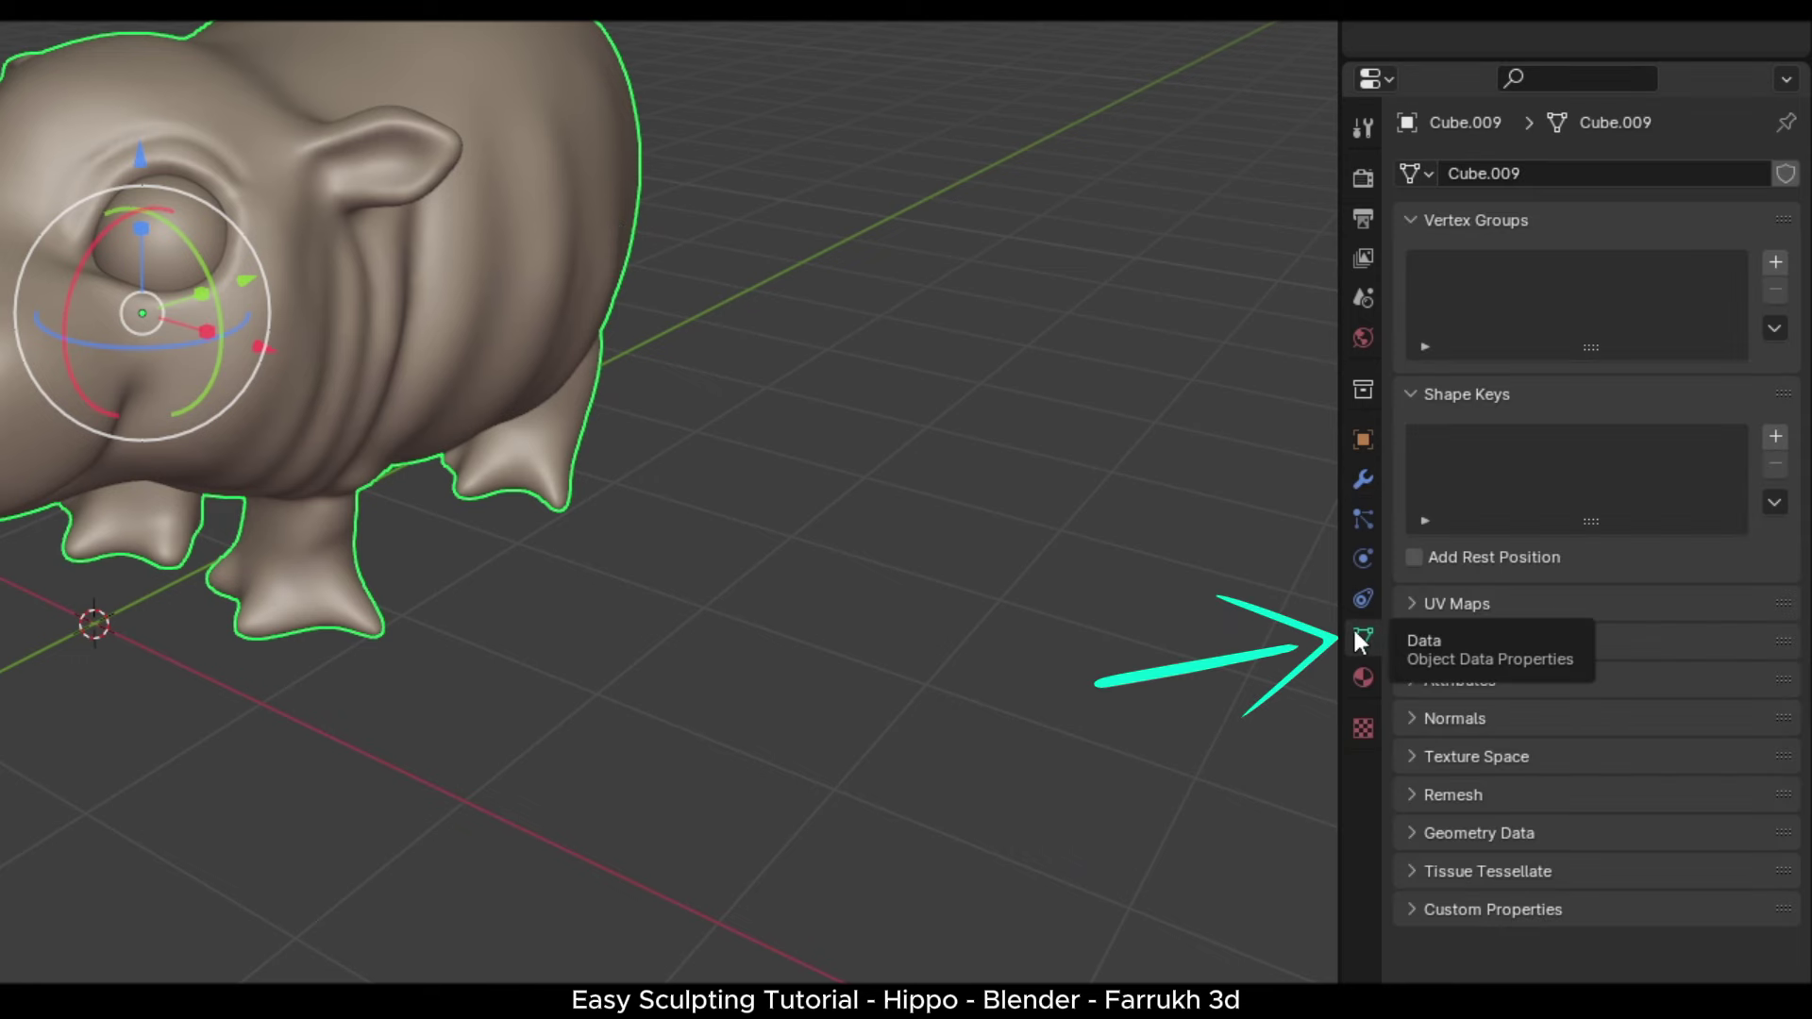
left_click(1444, 645)
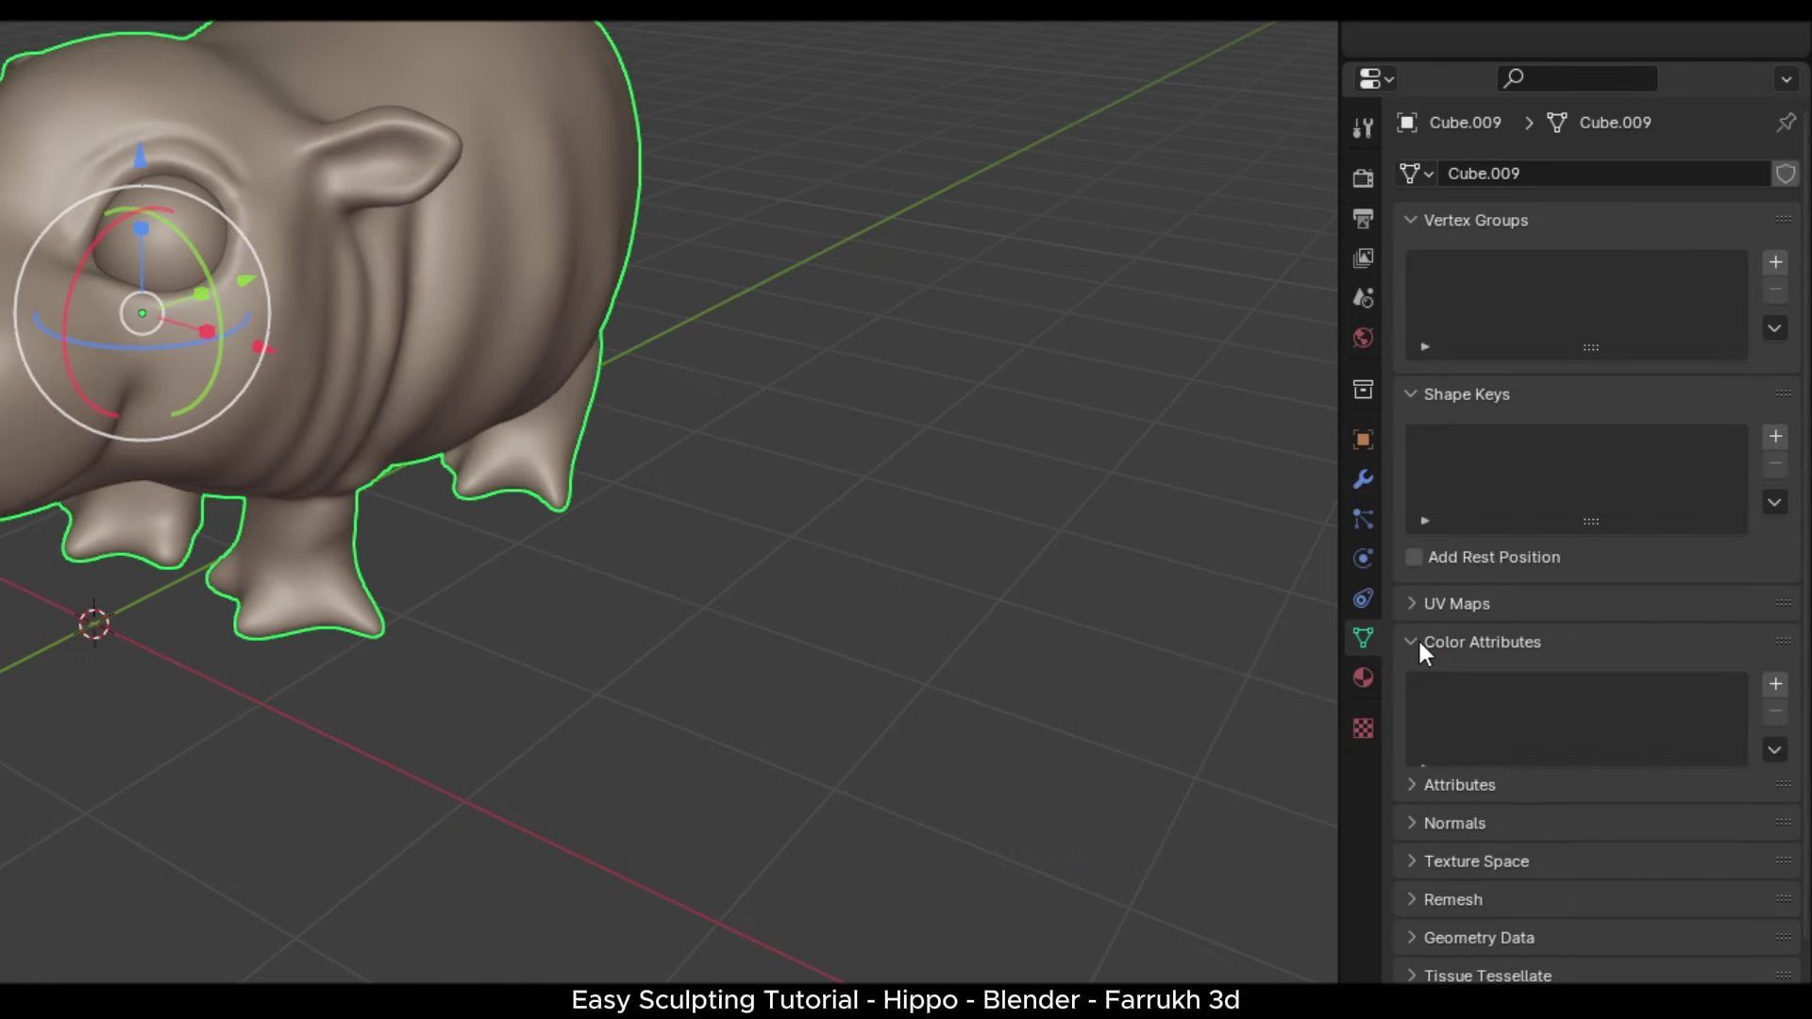
left_click(1775, 687)
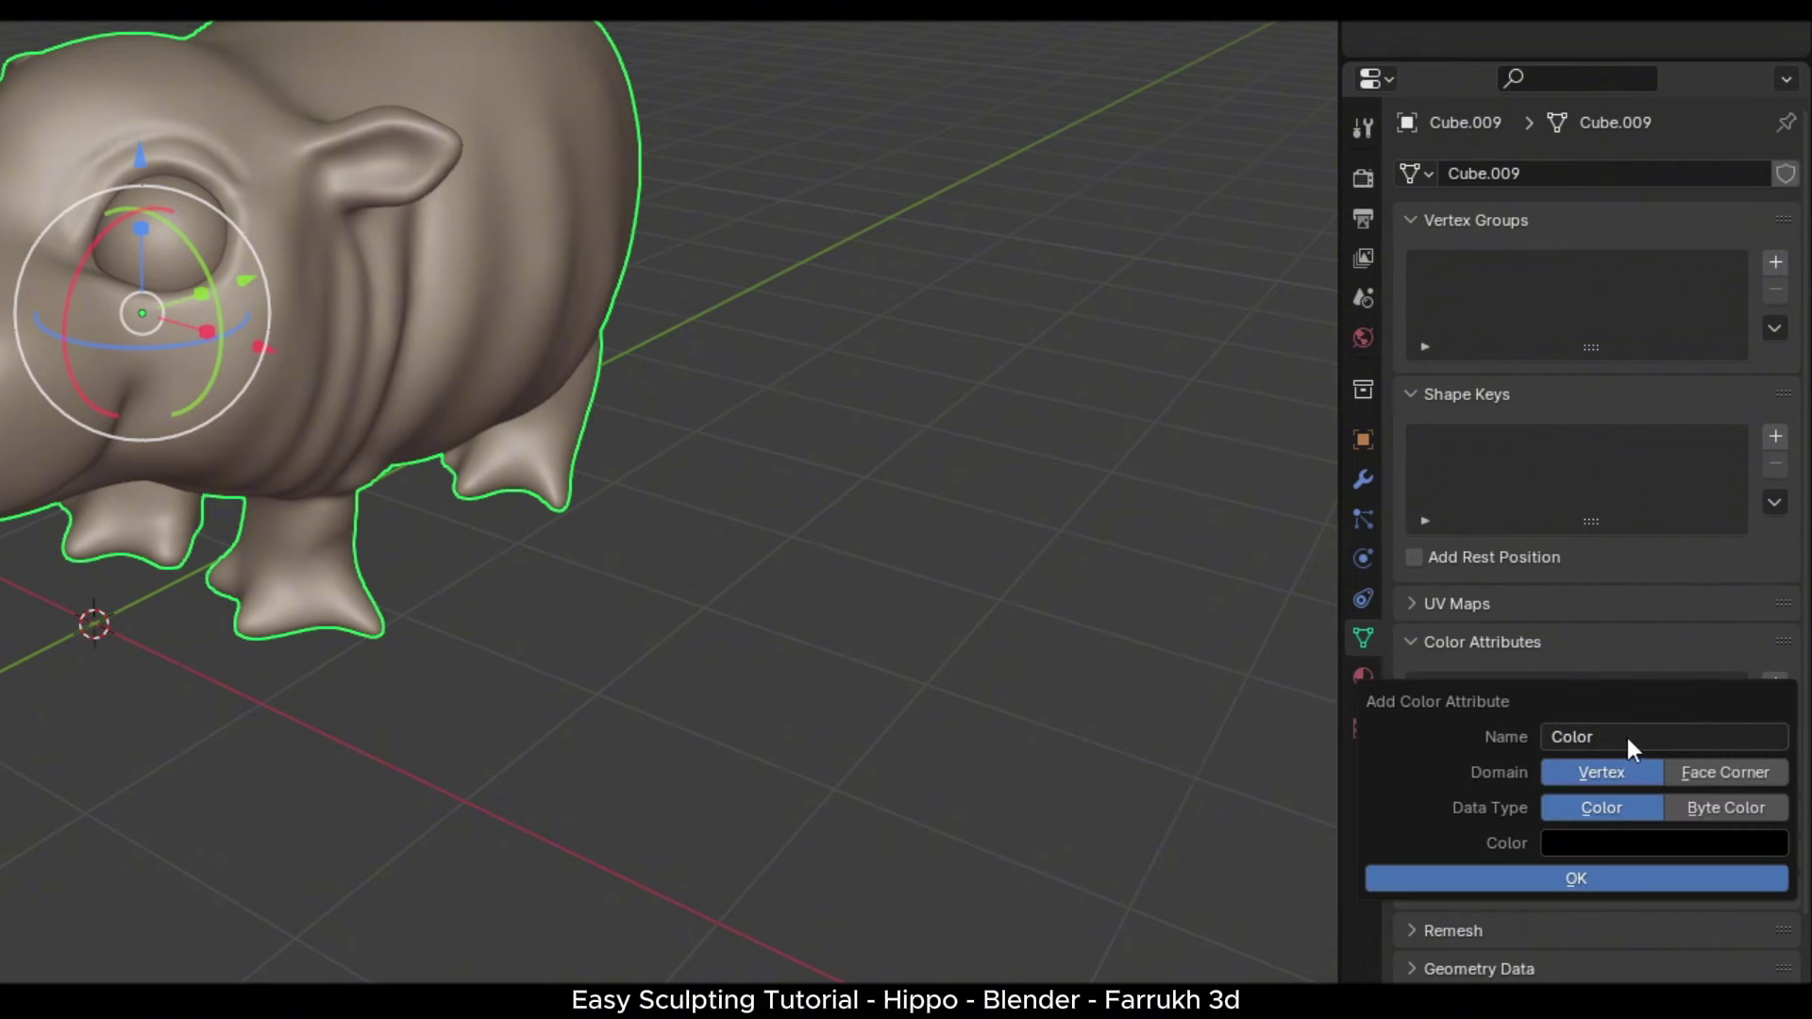
left_click(1607, 845)
left_click_drag(1766, 562, 1764, 400)
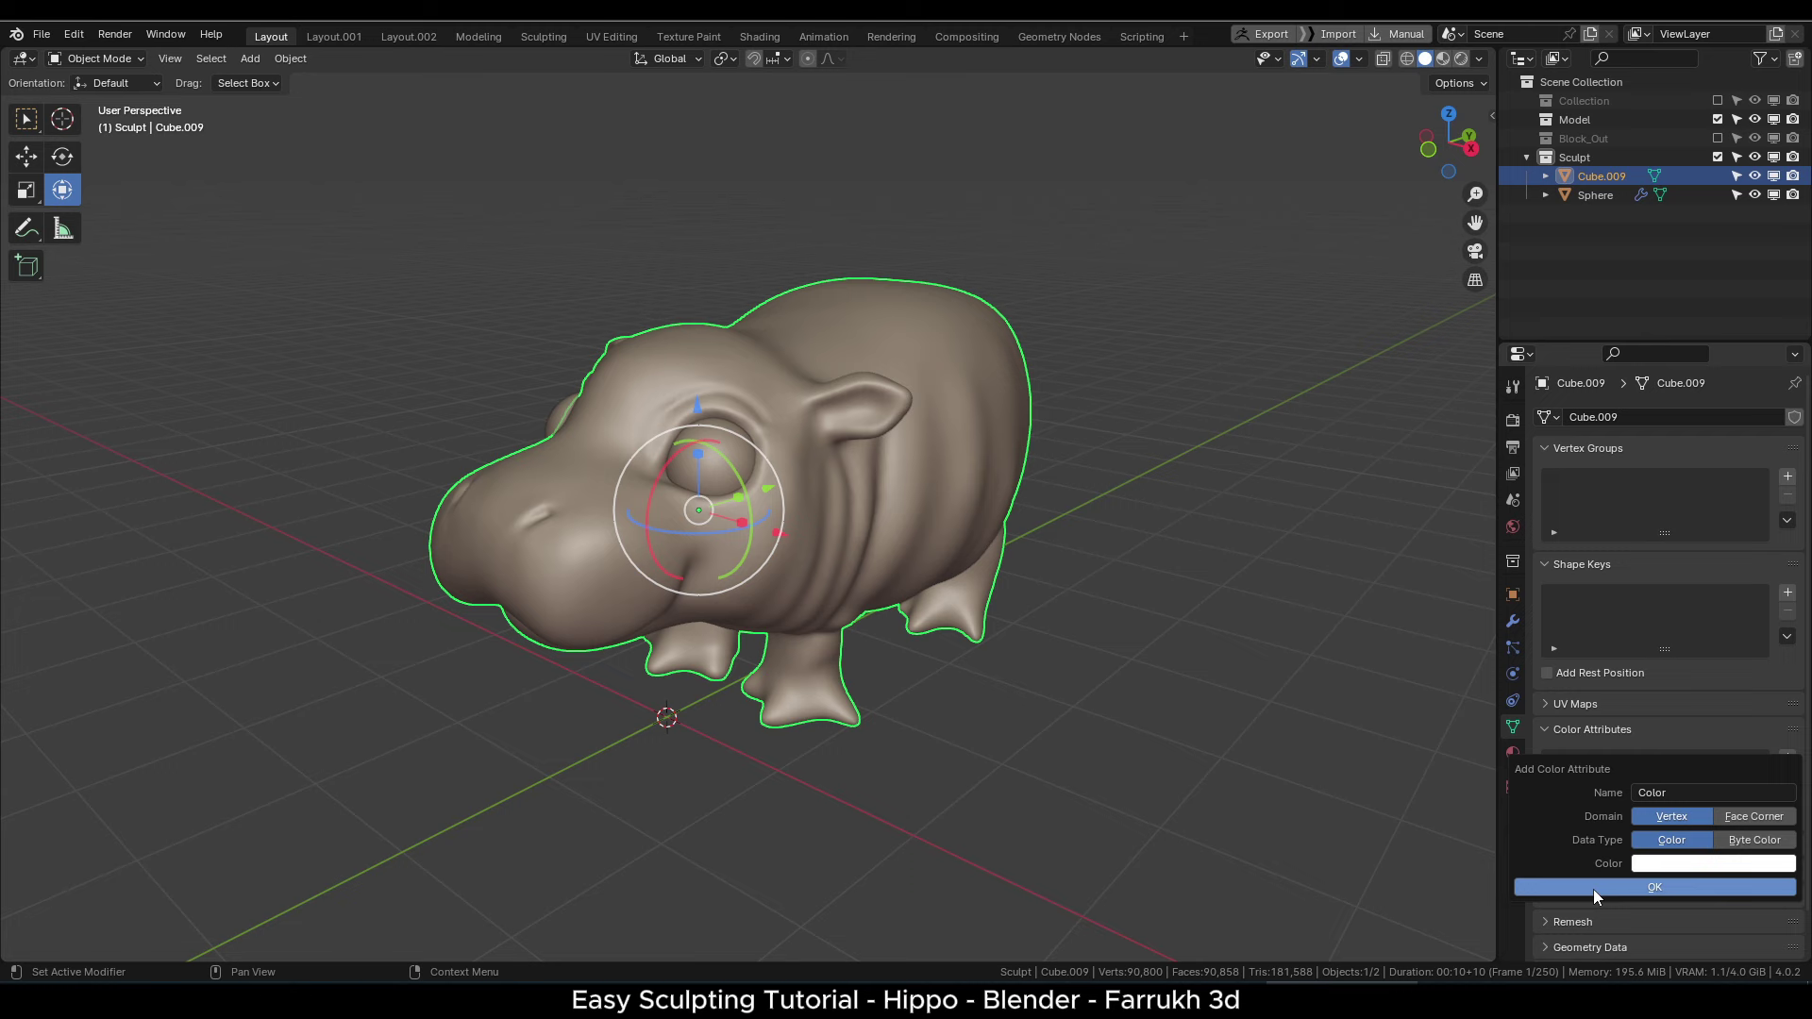
left_click(1483, 882)
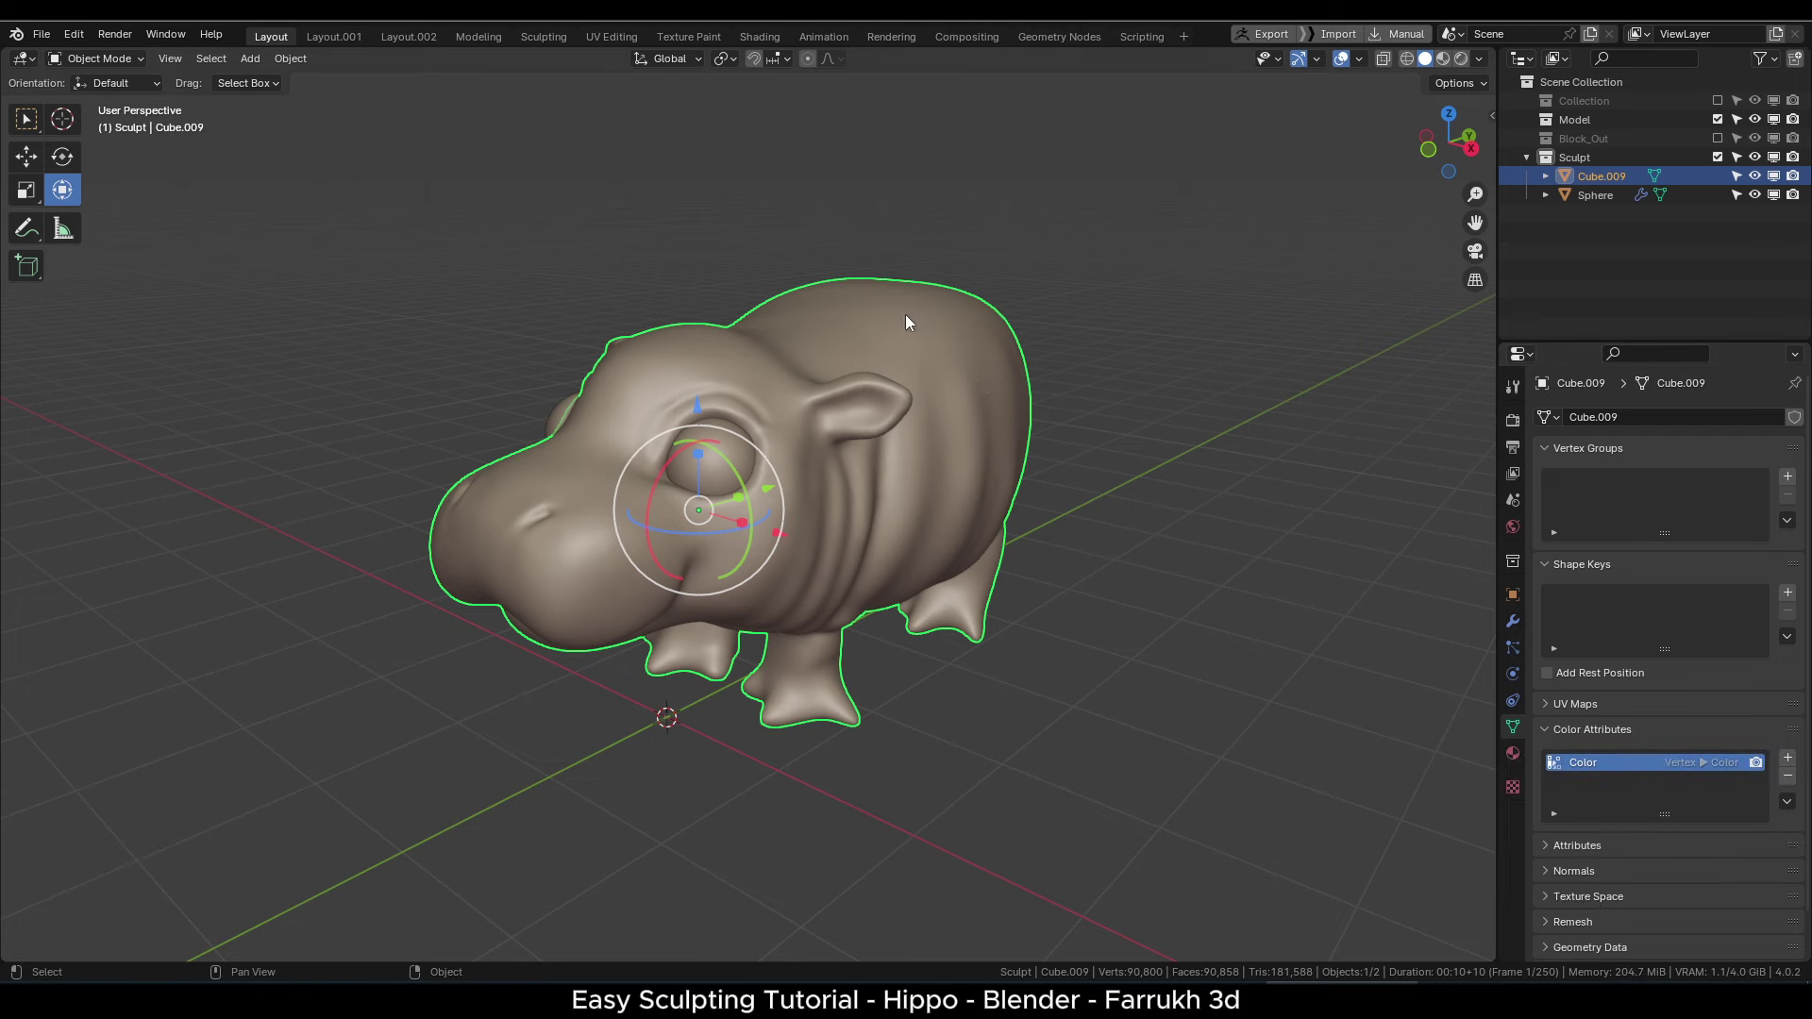
- In the Shading workspace, link a Color Attribute node to the Principled BSDF's Base Color and assign it the hippo's color attribute
left_click(764, 40)
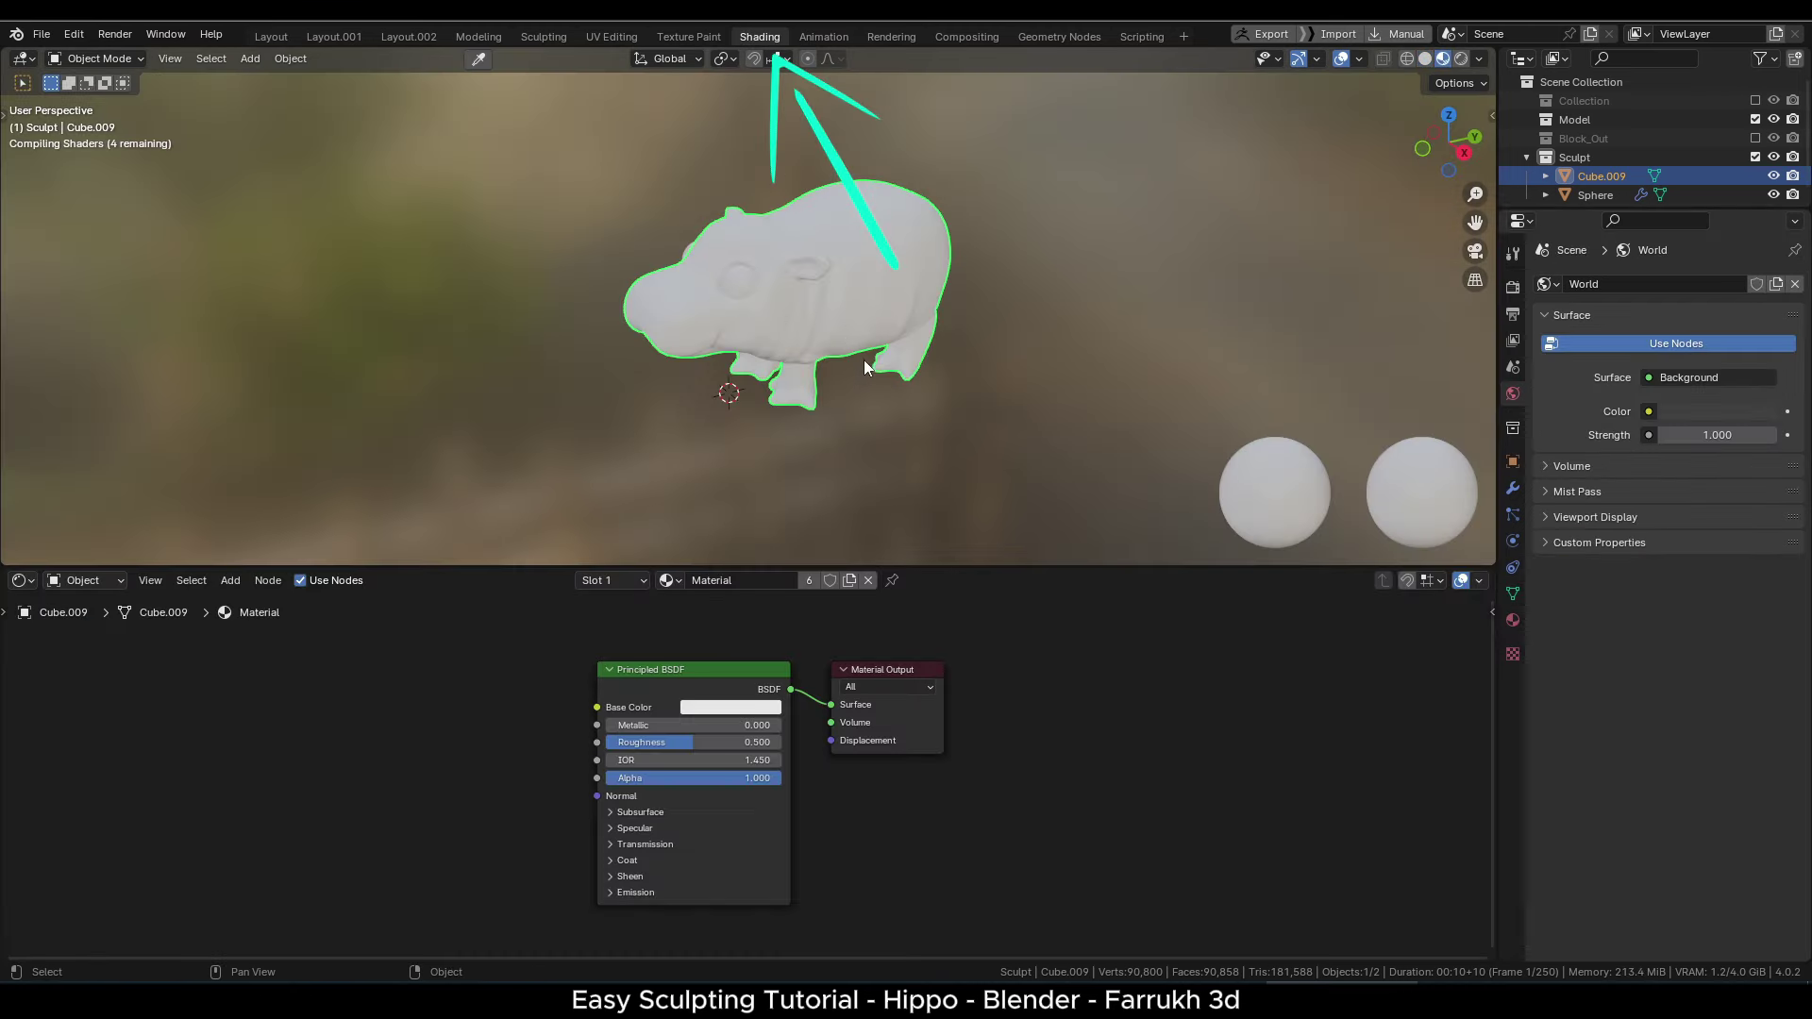
scroll(817, 410, "up", 3)
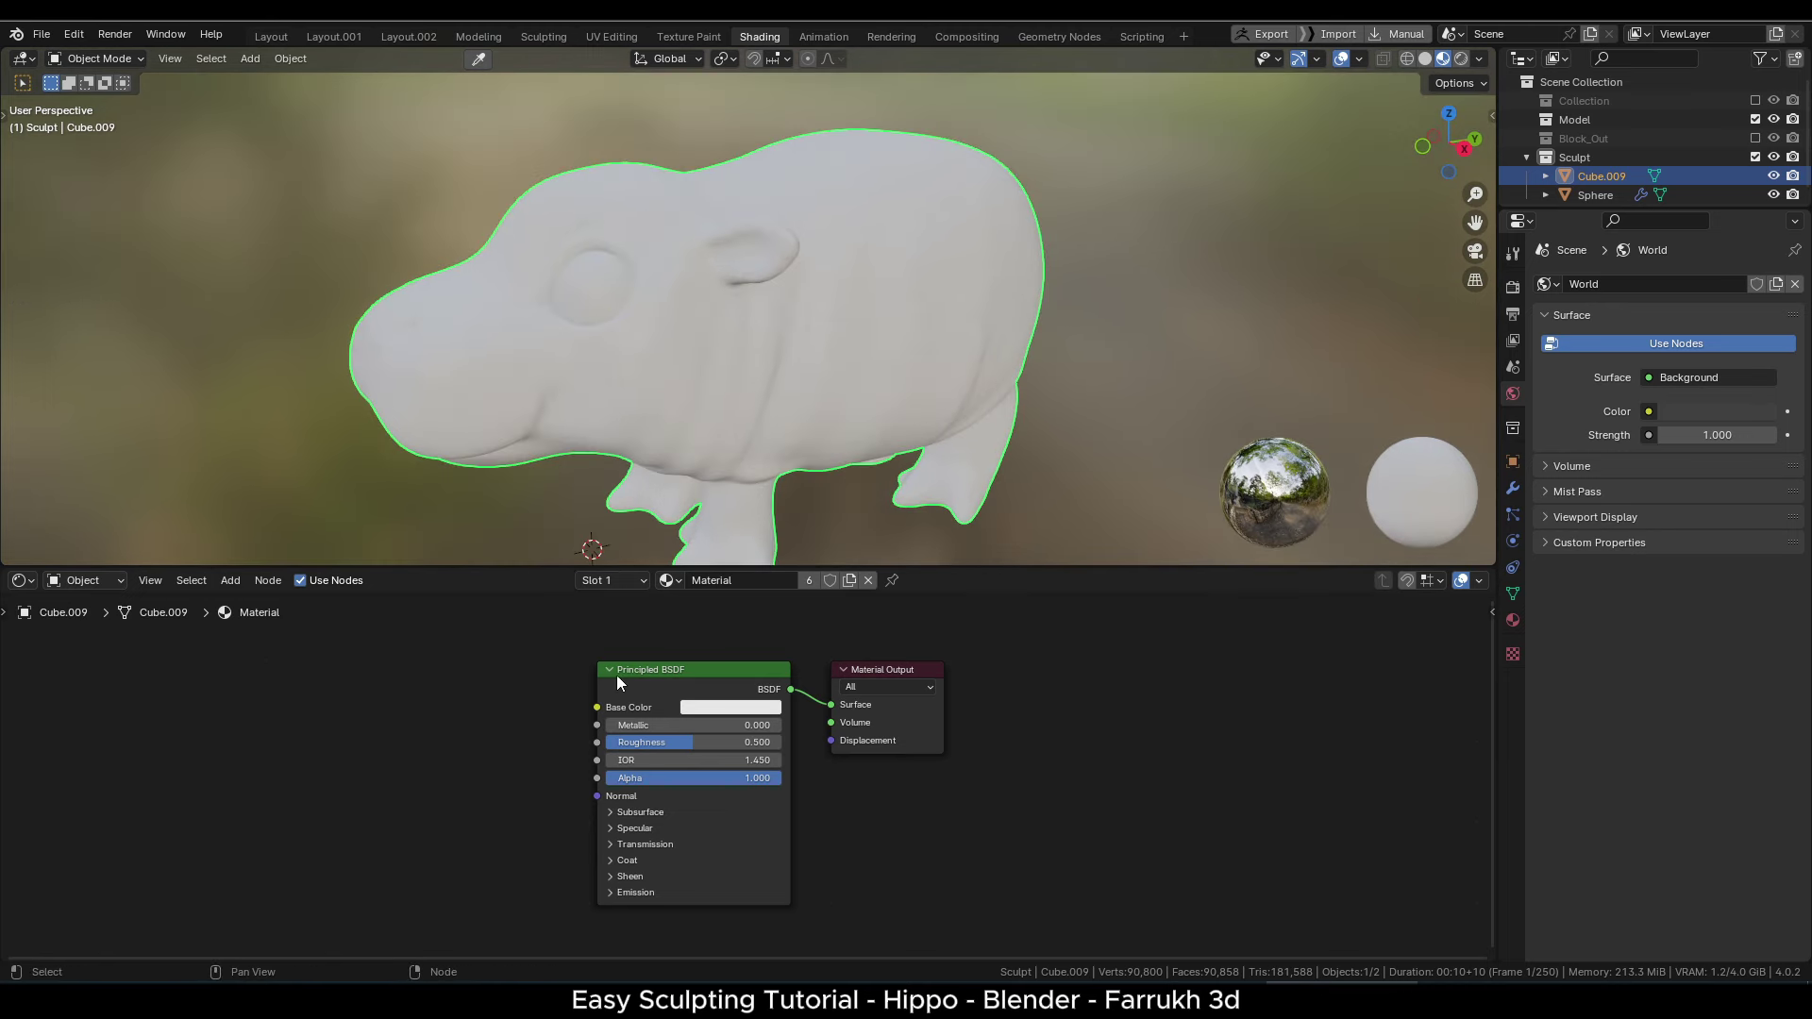
mouse_move(618, 674)
left_mouse_down()
mouse_move(765, 679)
mouse_move(612, 670)
left_mouse_up()
middle_click_drag(440, 744, 692, 743)
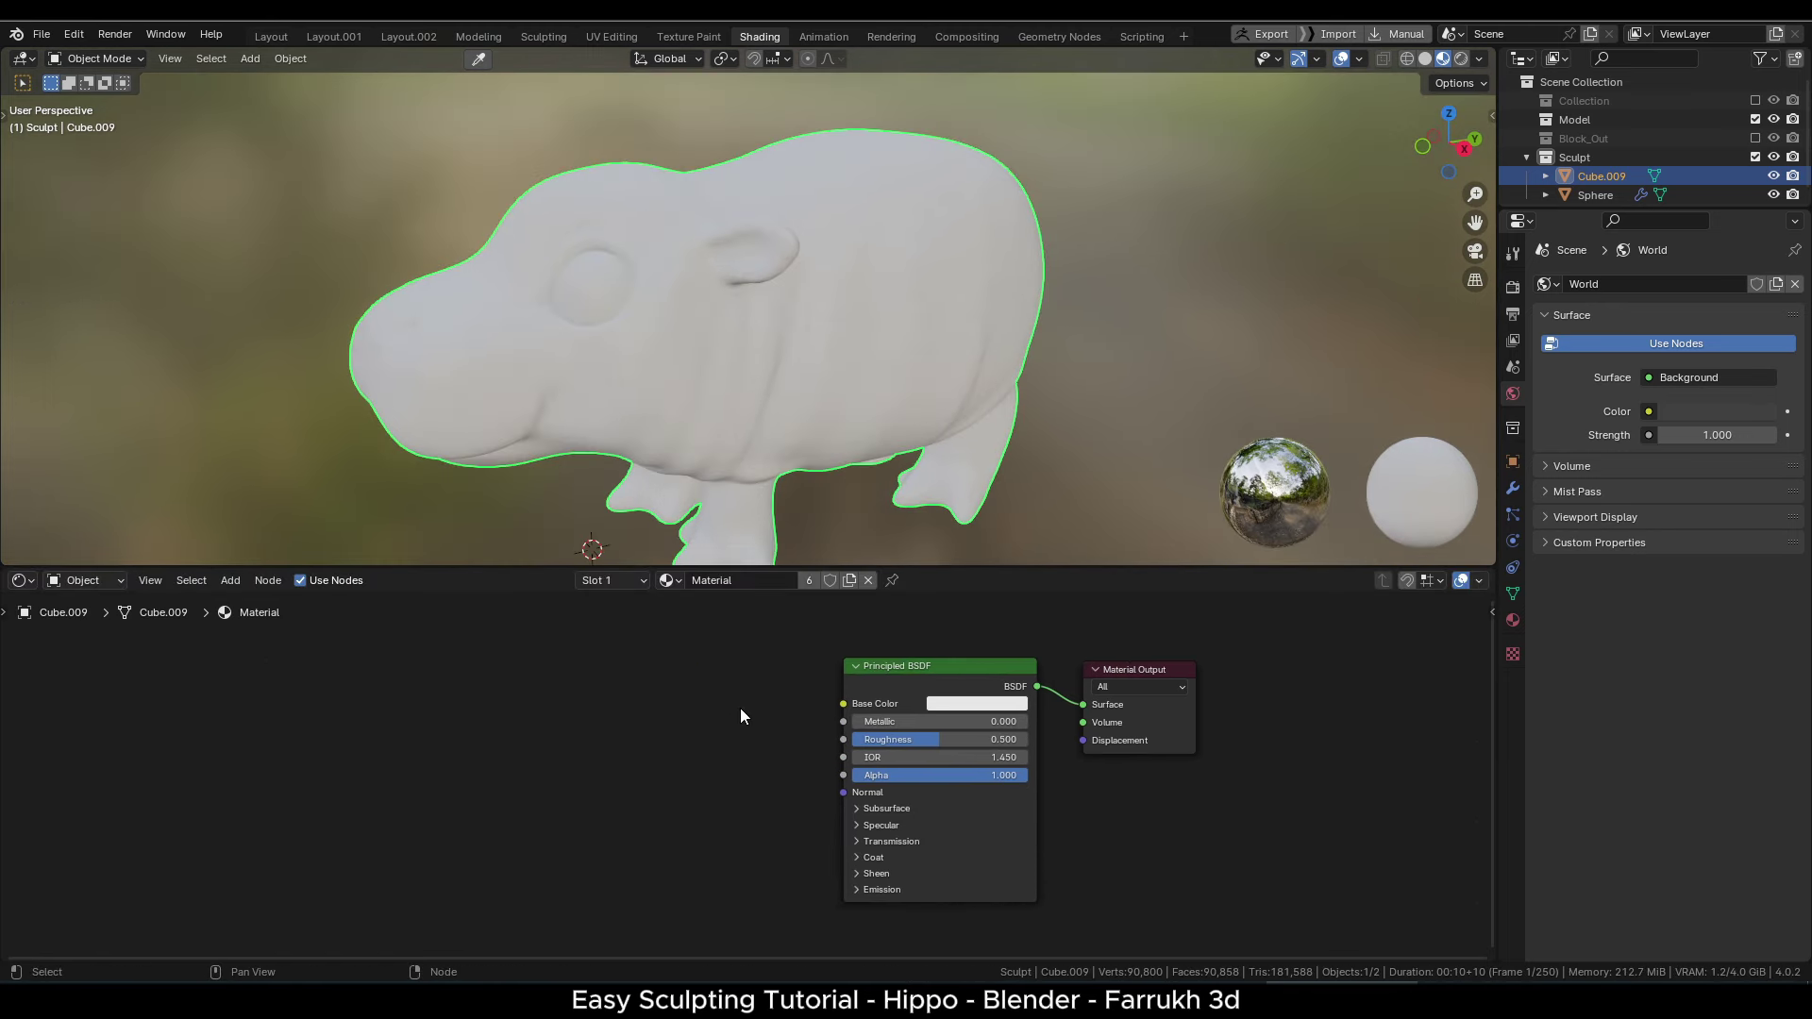
left_click(1513, 619)
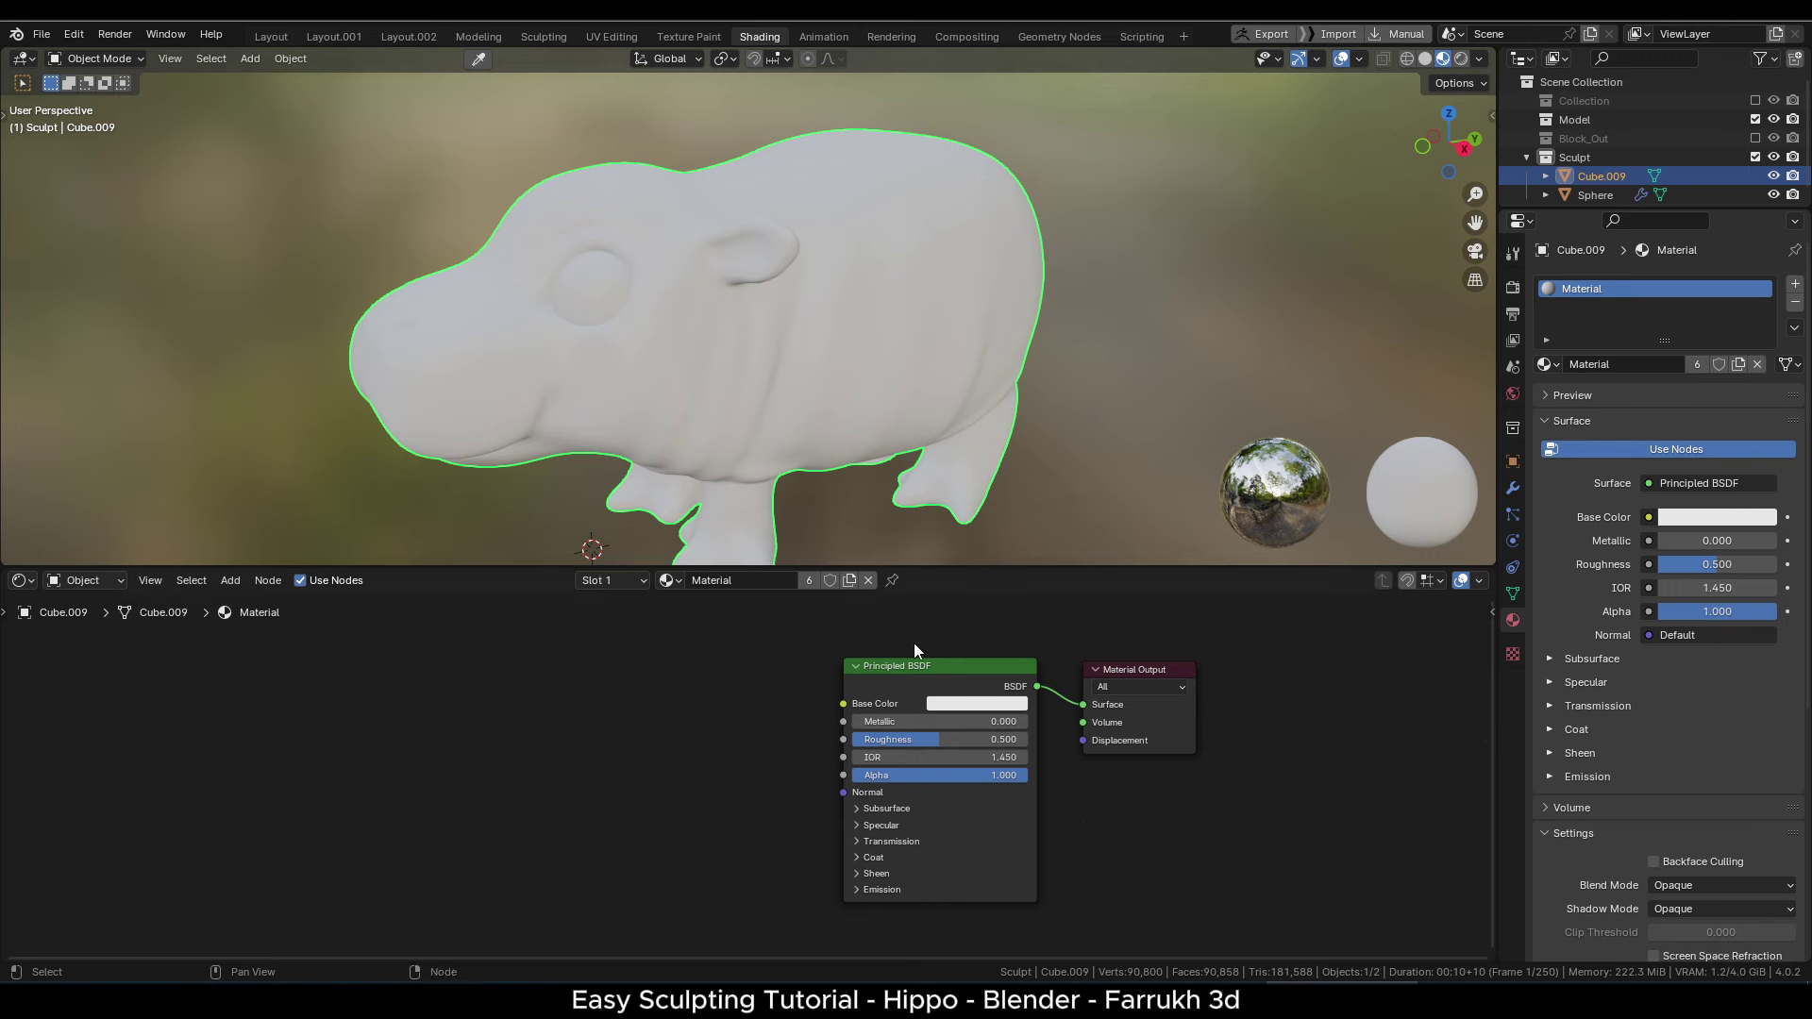
left_click_drag(843, 707, 692, 676)
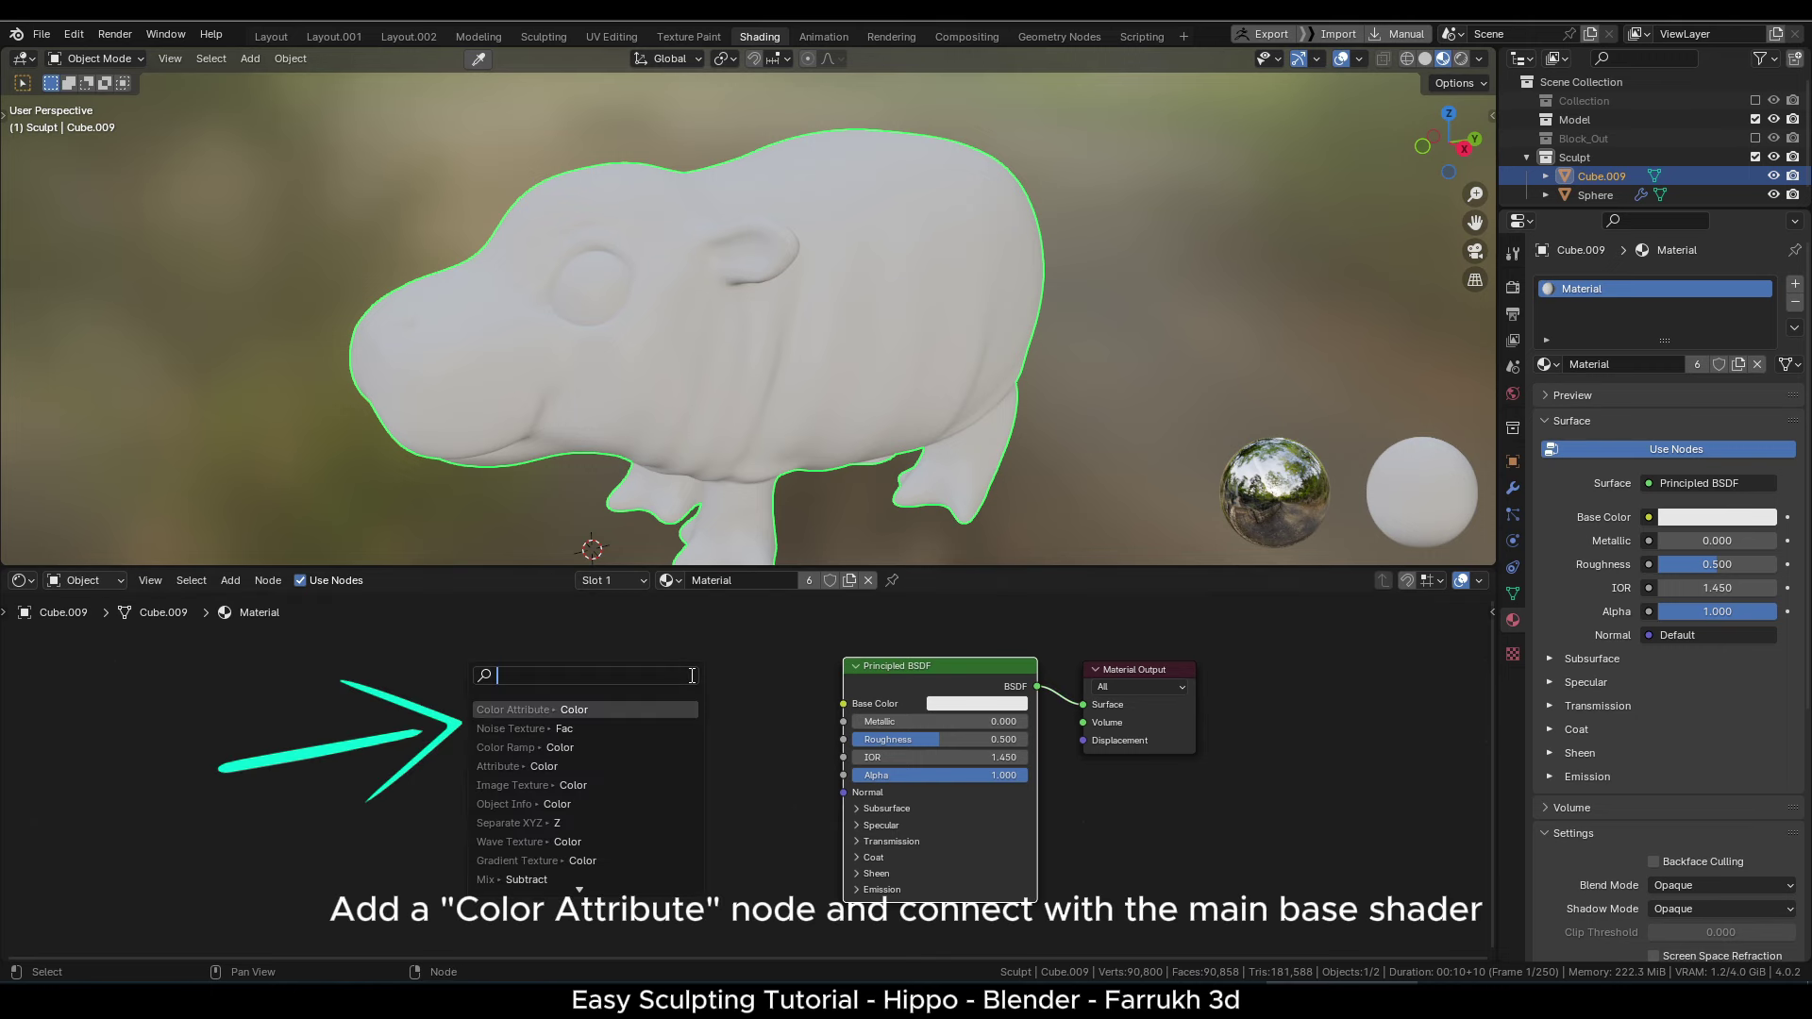
left_click(586, 709)
left_click(586, 707)
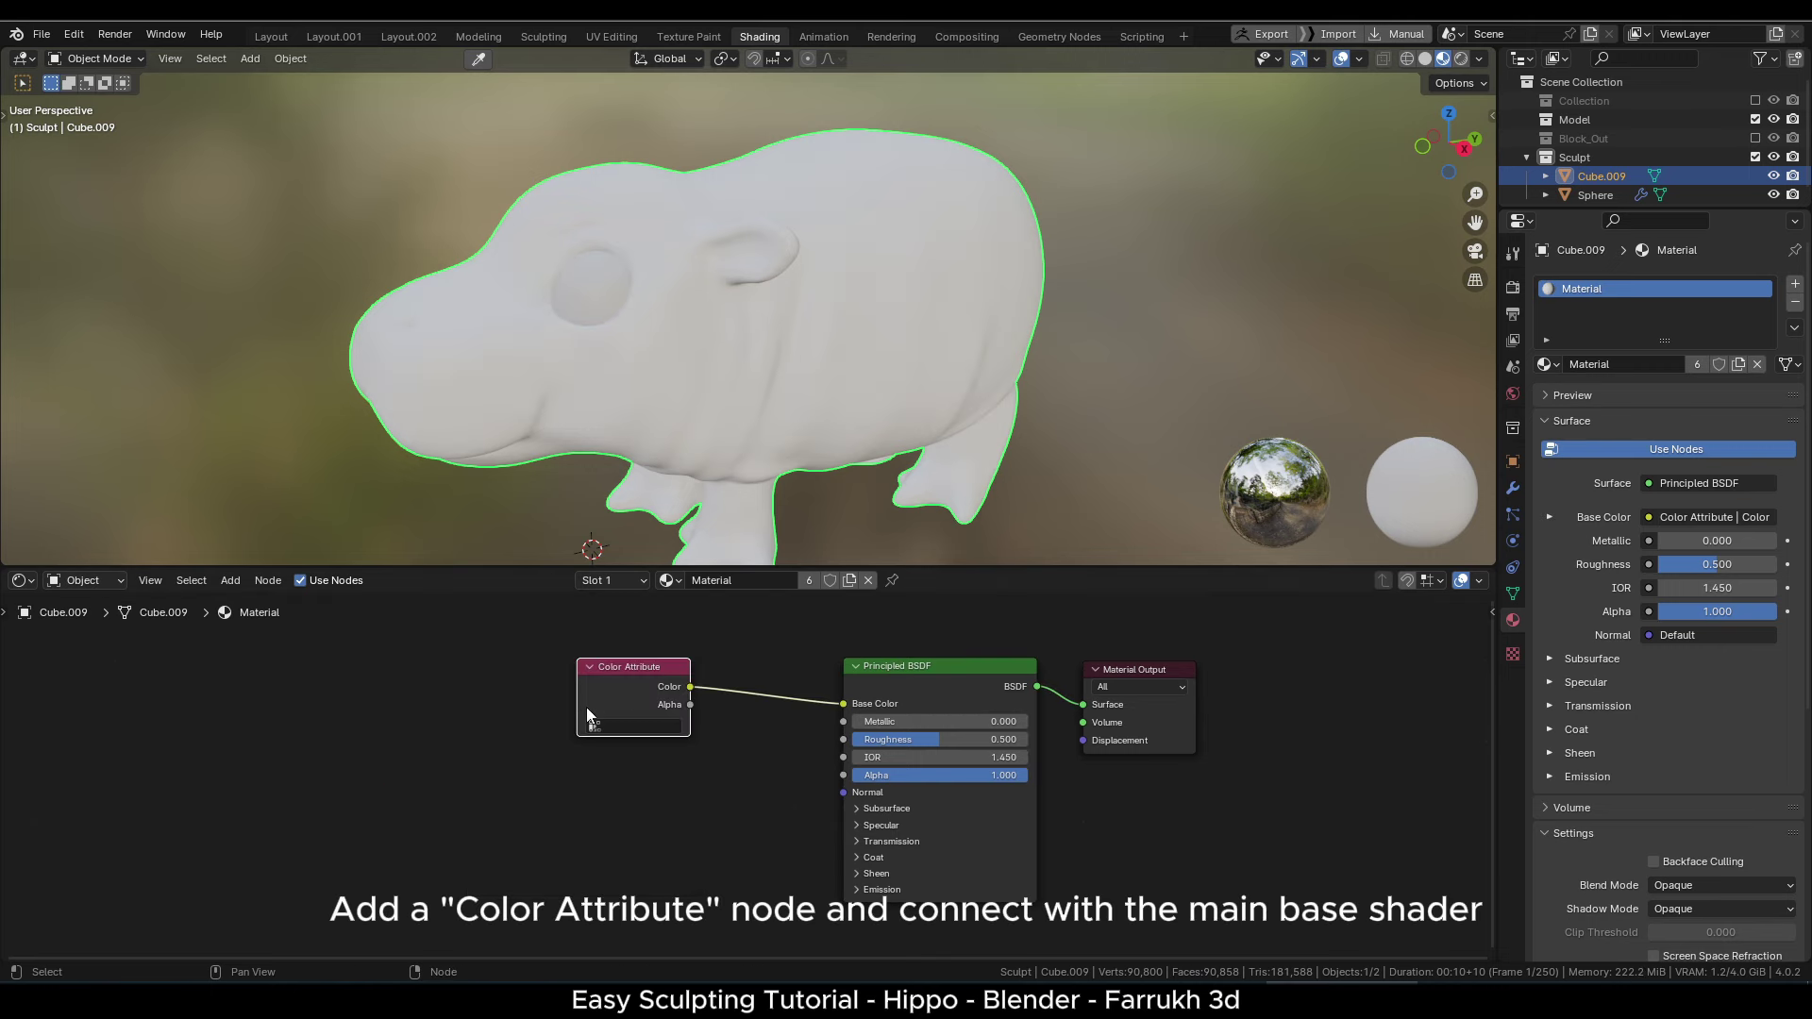
left_click(614, 729)
left_click(614, 747)
- Return to the Layout workspace, replace the brown solid shading with neutral gray lighting and switch the viewport to Material Preview
left_click(271, 37)
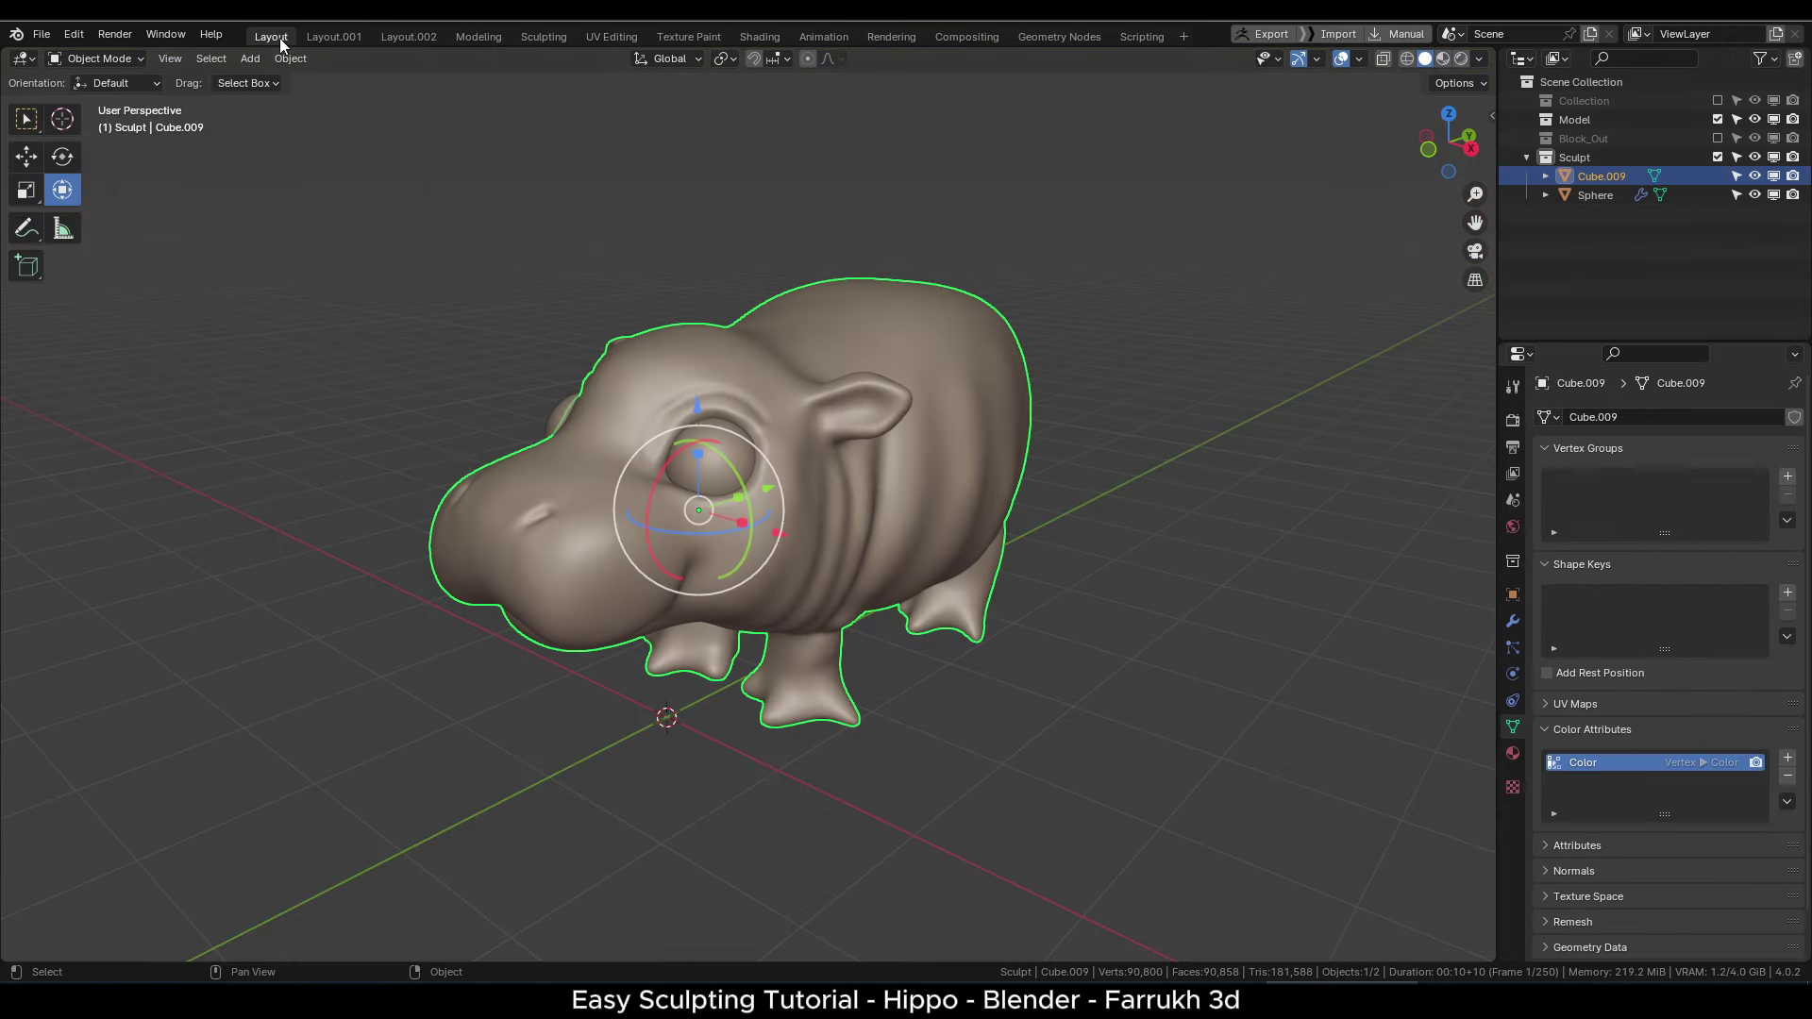
middle_click_drag(468, 433, 496, 405)
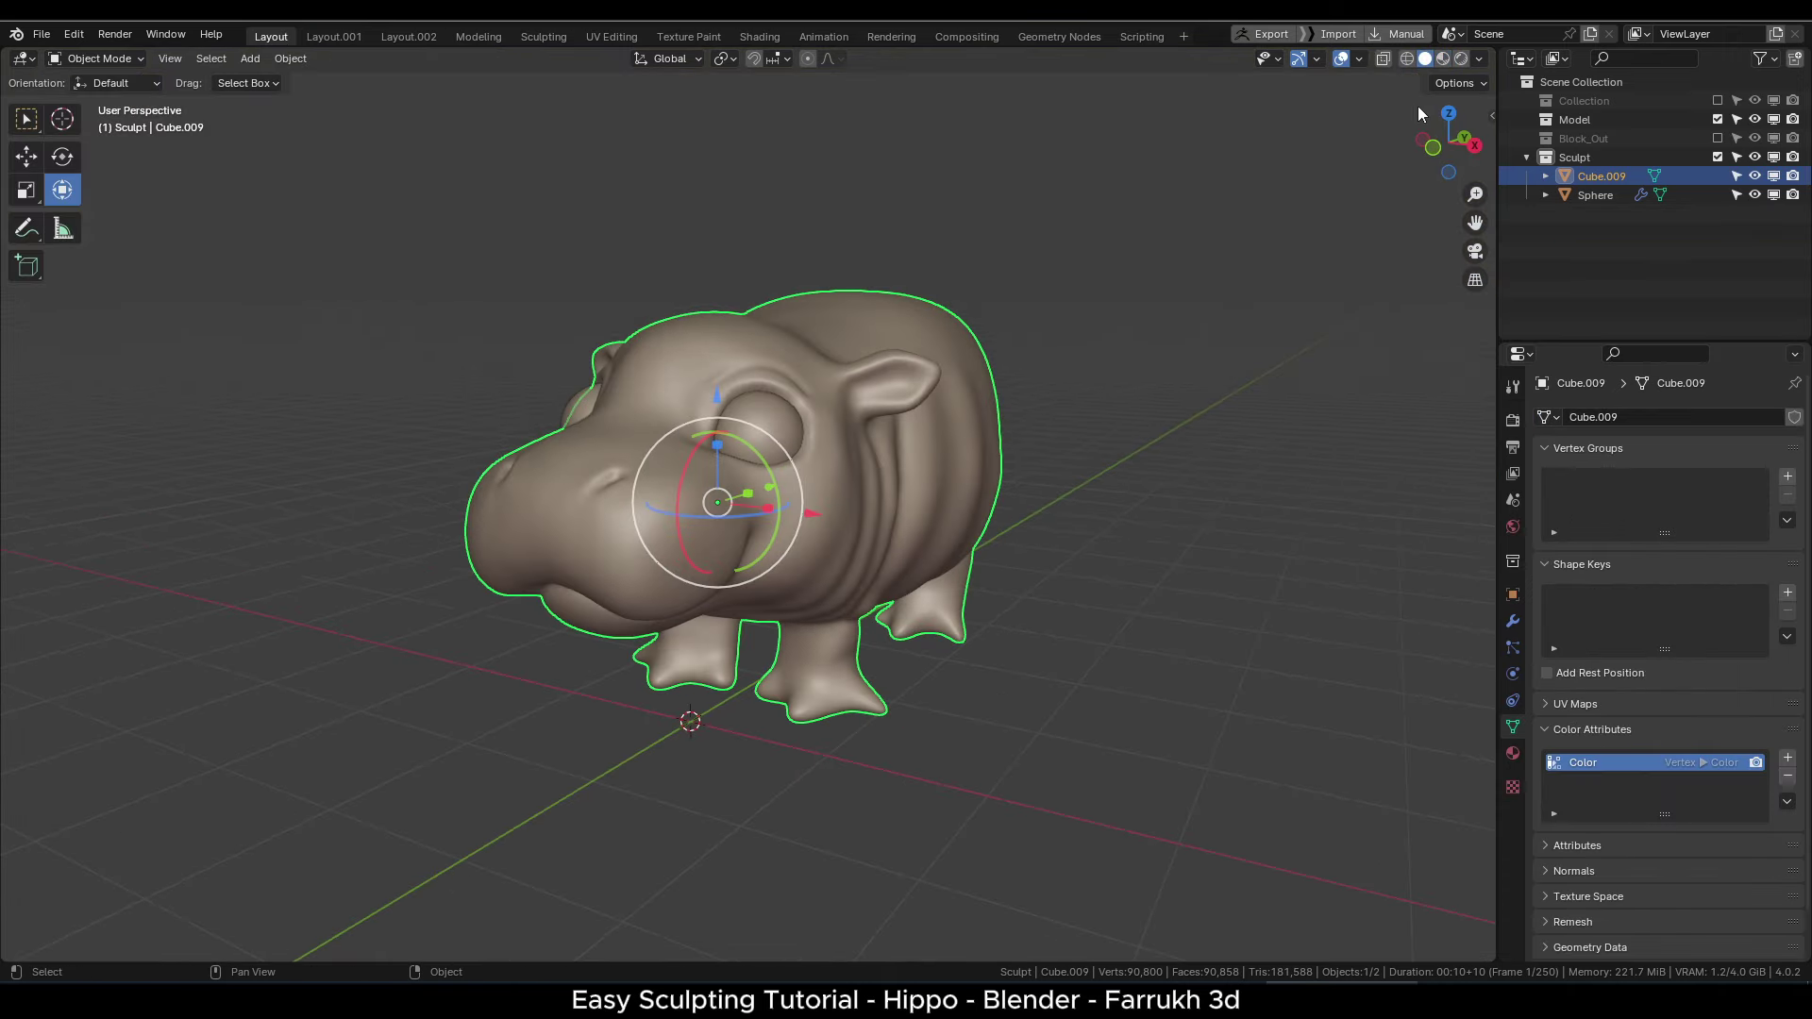
left_click(1479, 59)
left_click(1401, 151)
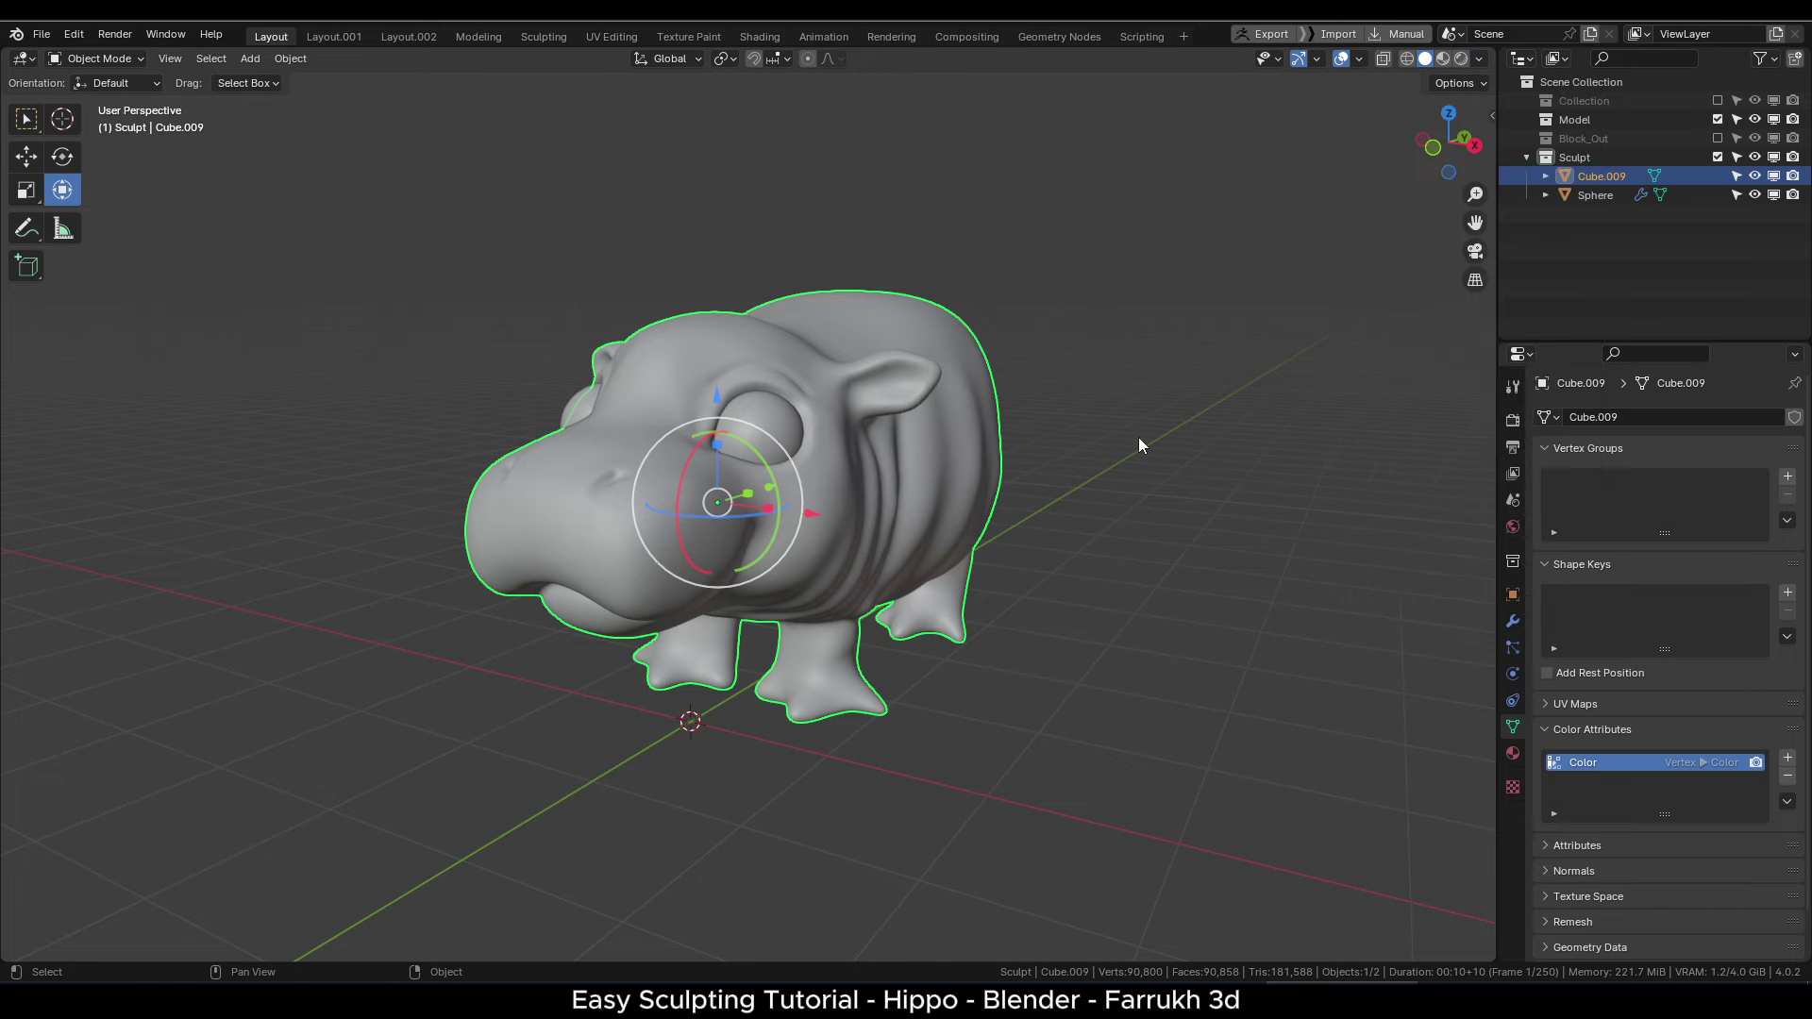
key("z")
left_click(1034, 377)
left_click_drag(1123, 457, 1249, 464, "alt")
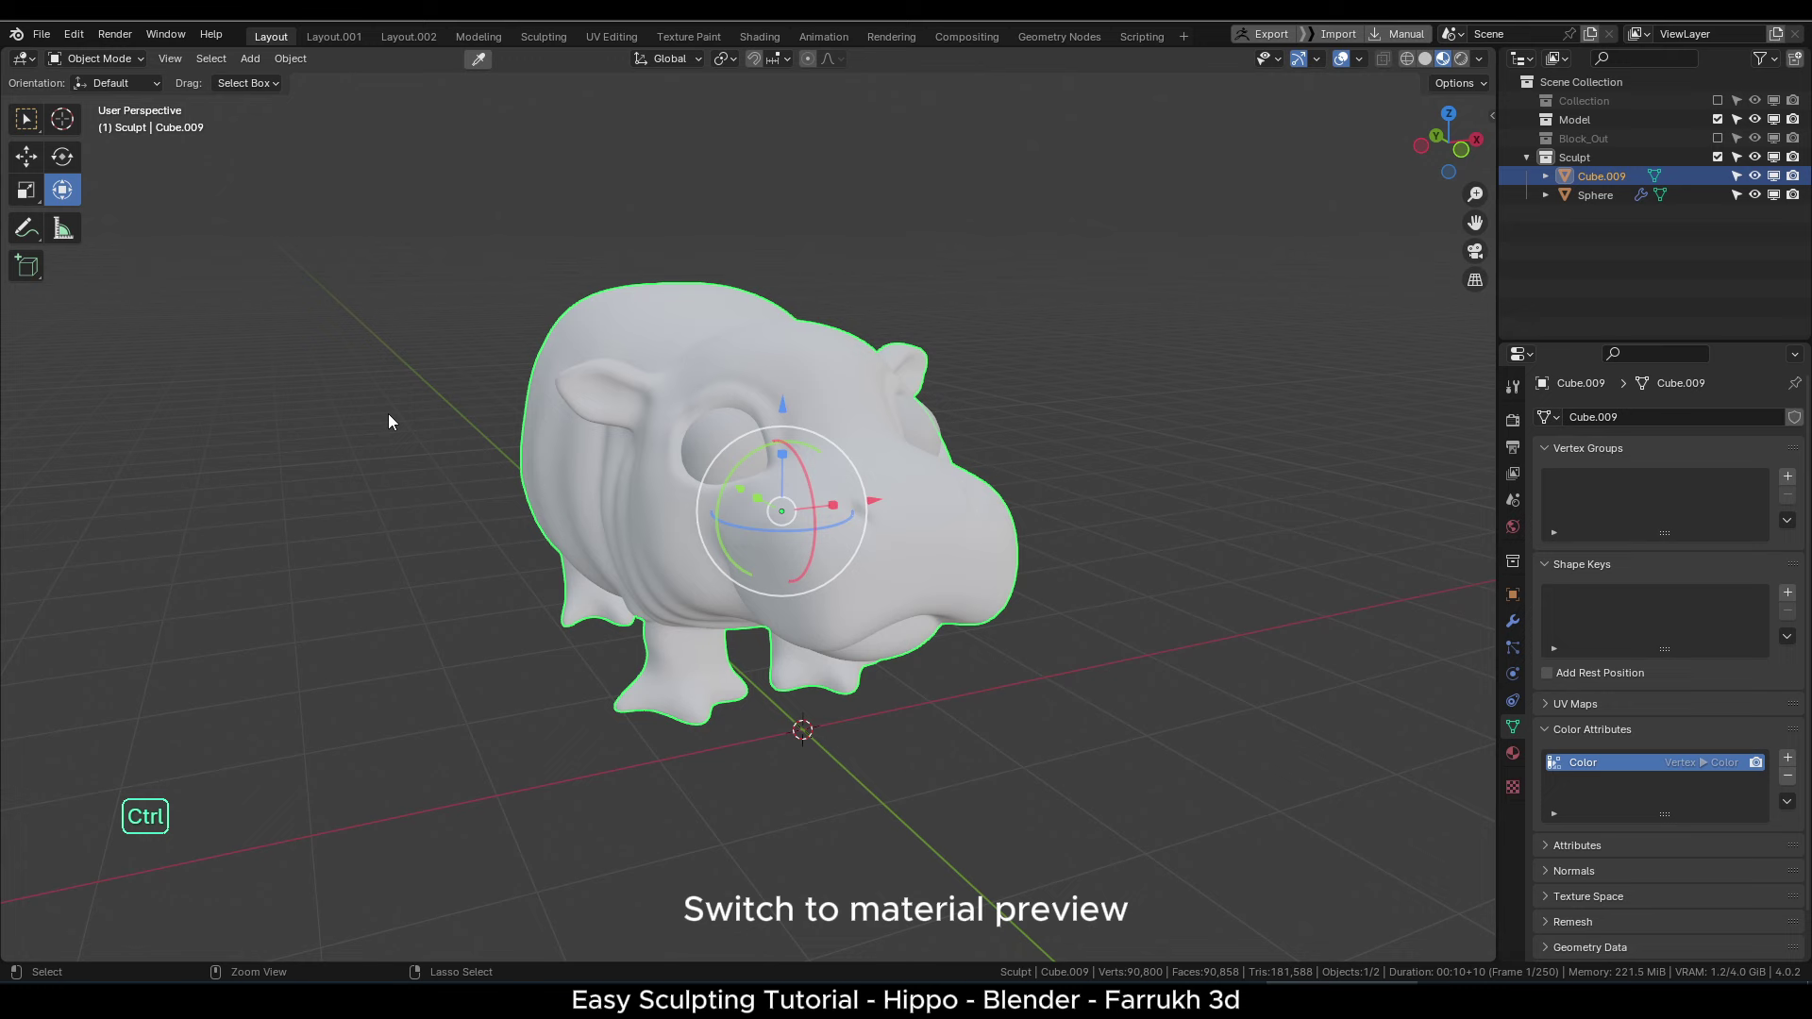
- Put the hippo body in Vertex Paint mode and undo a test stroke across its head
key("ctrl+Tab")
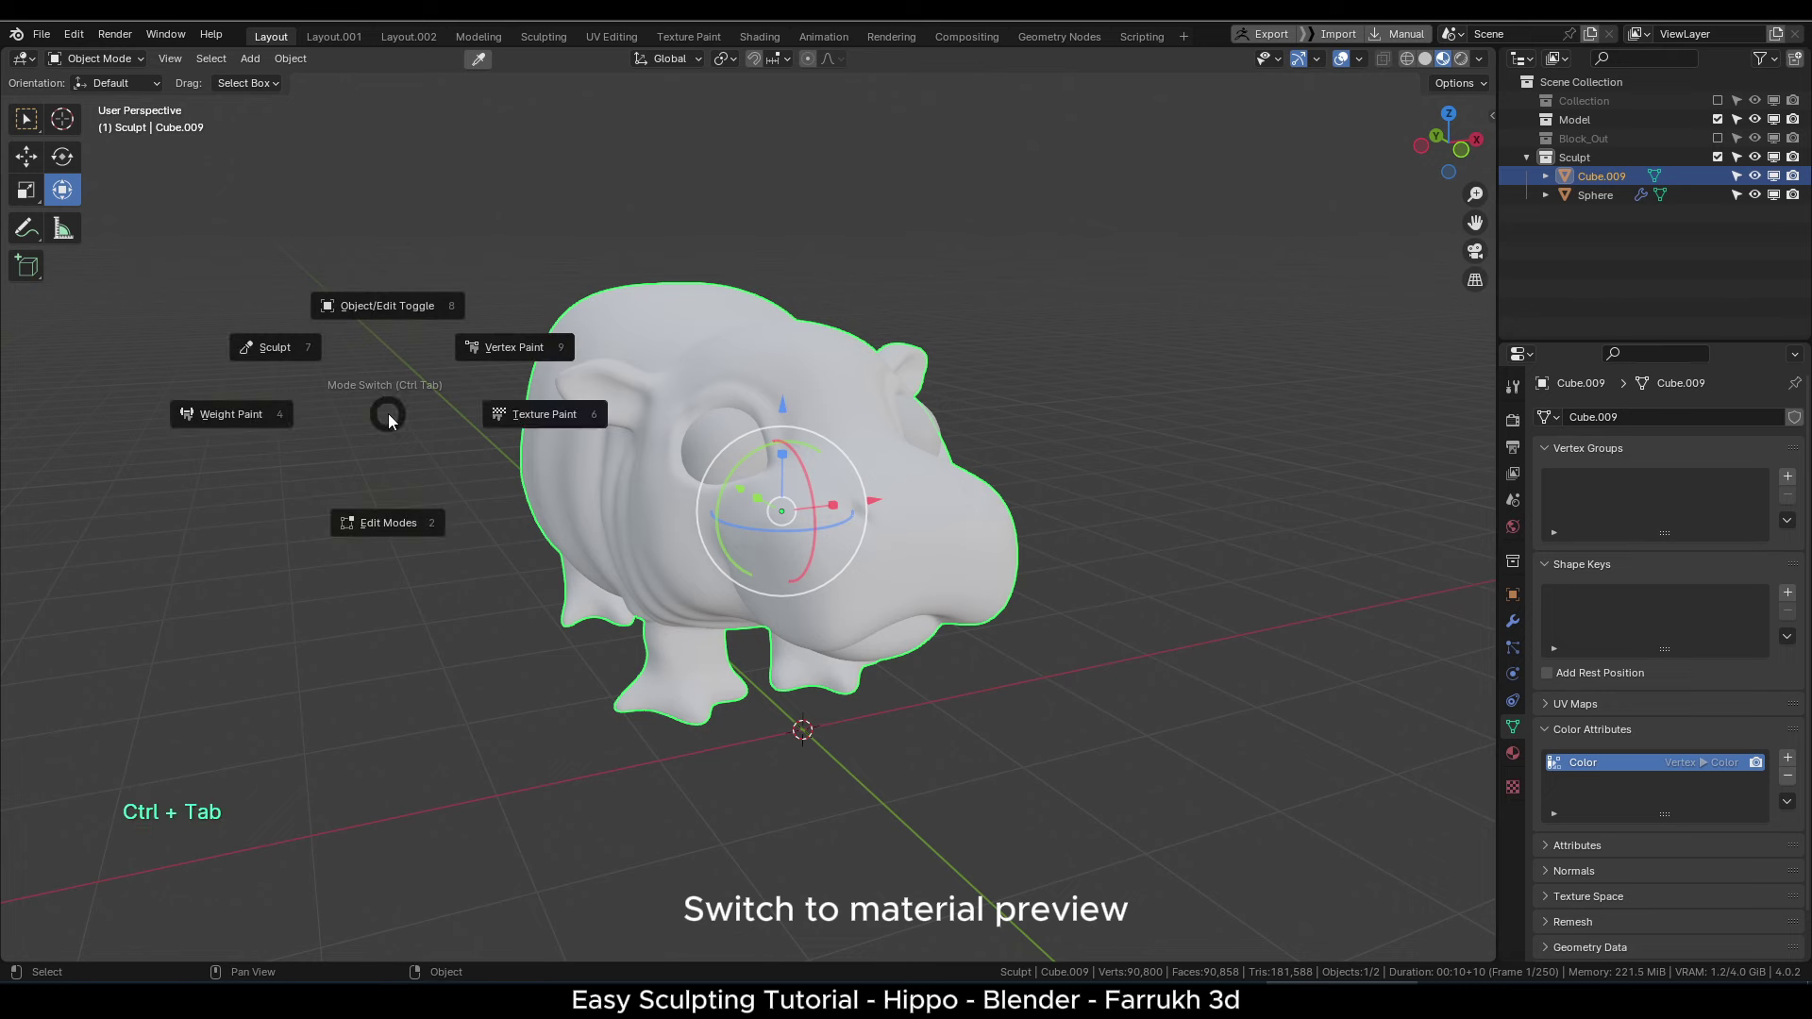
left_click(496, 349)
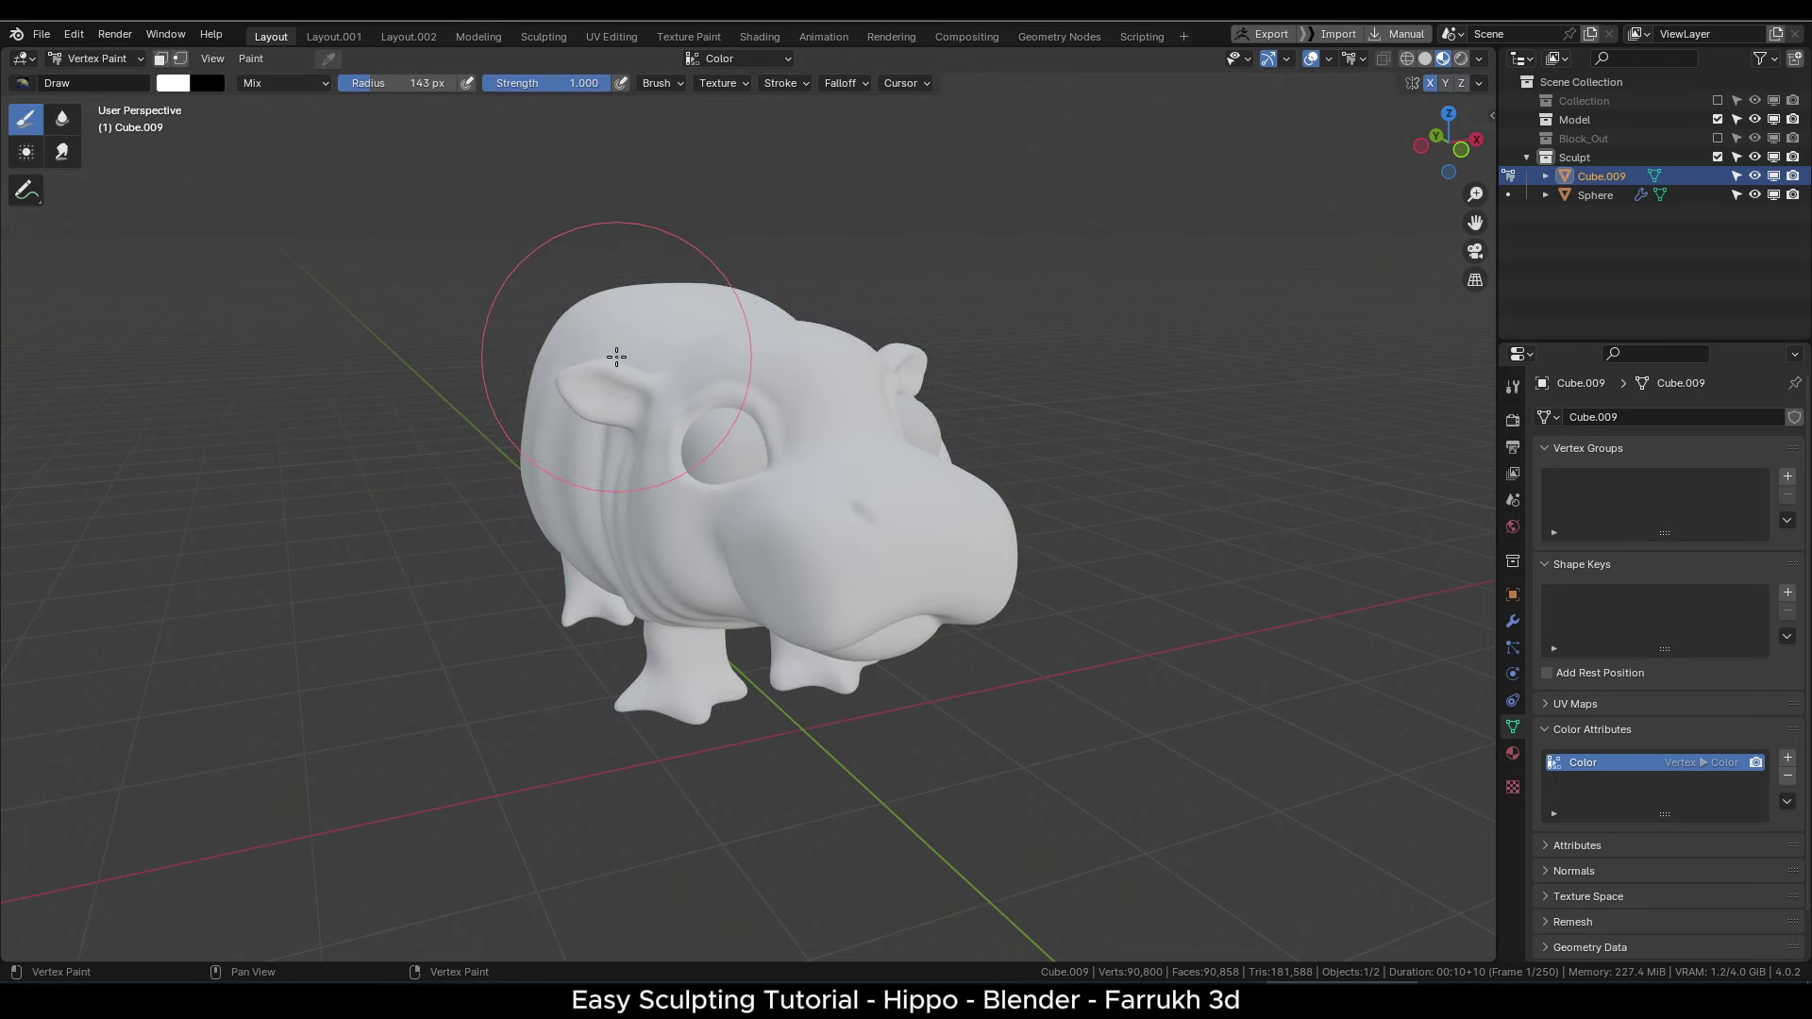
mouse_move(616, 357)
left_mouse_down()
mouse_move(896, 547)
mouse_move(679, 302)
mouse_move(850, 644)
left_mouse_up()
key("ctrl+z")
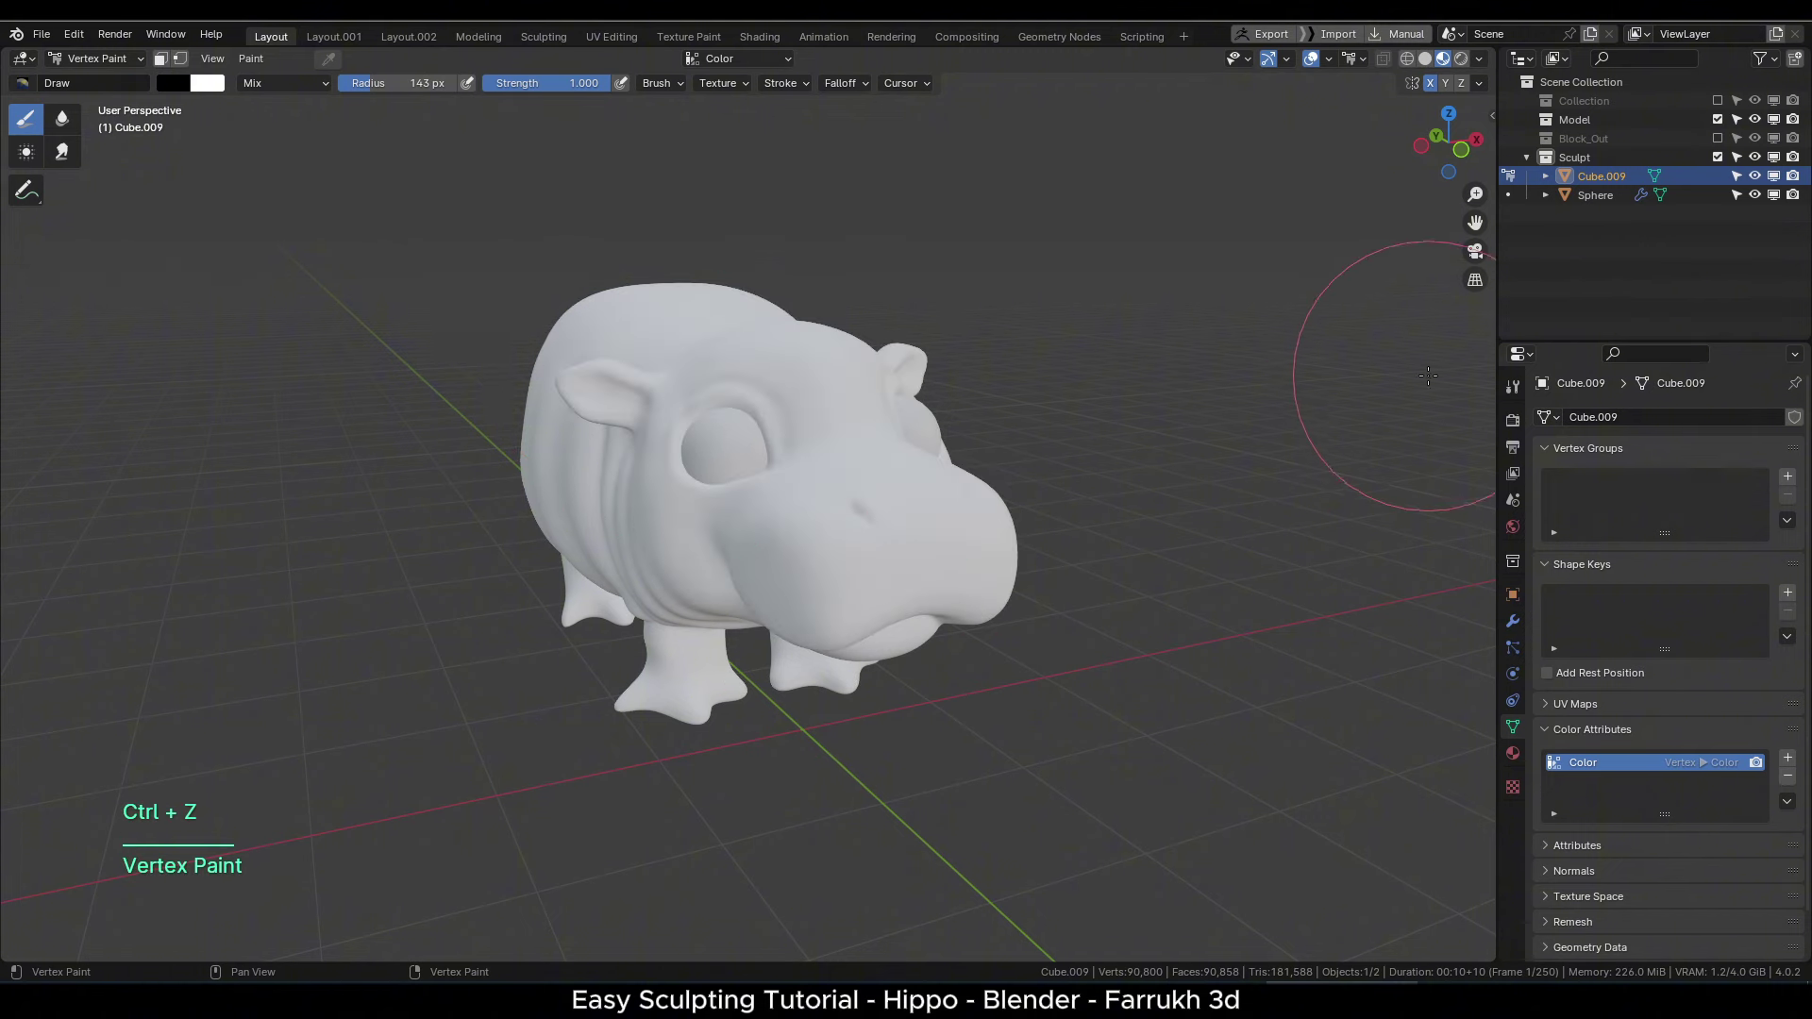
- Create a new brush color palette with a beige swatch and fill the whole hippo body with beige
left_click(1507, 390)
scroll(1581, 519, "down", 5)
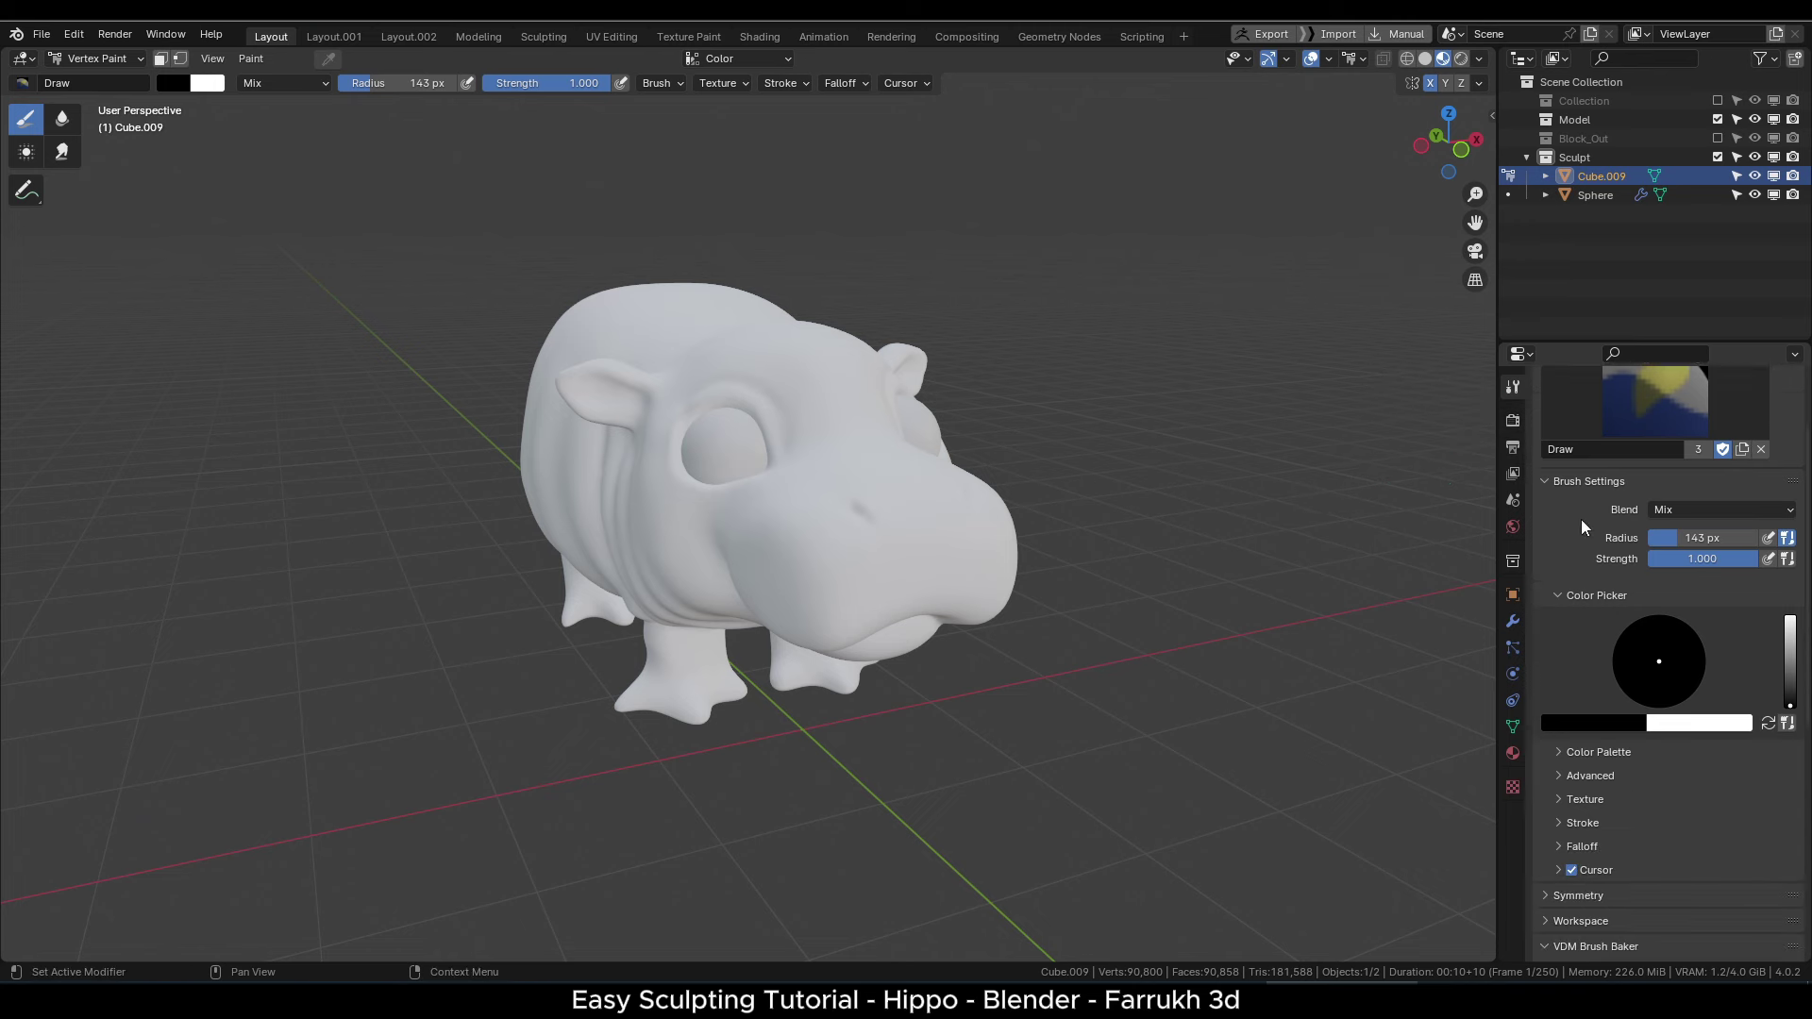
left_click(1589, 676)
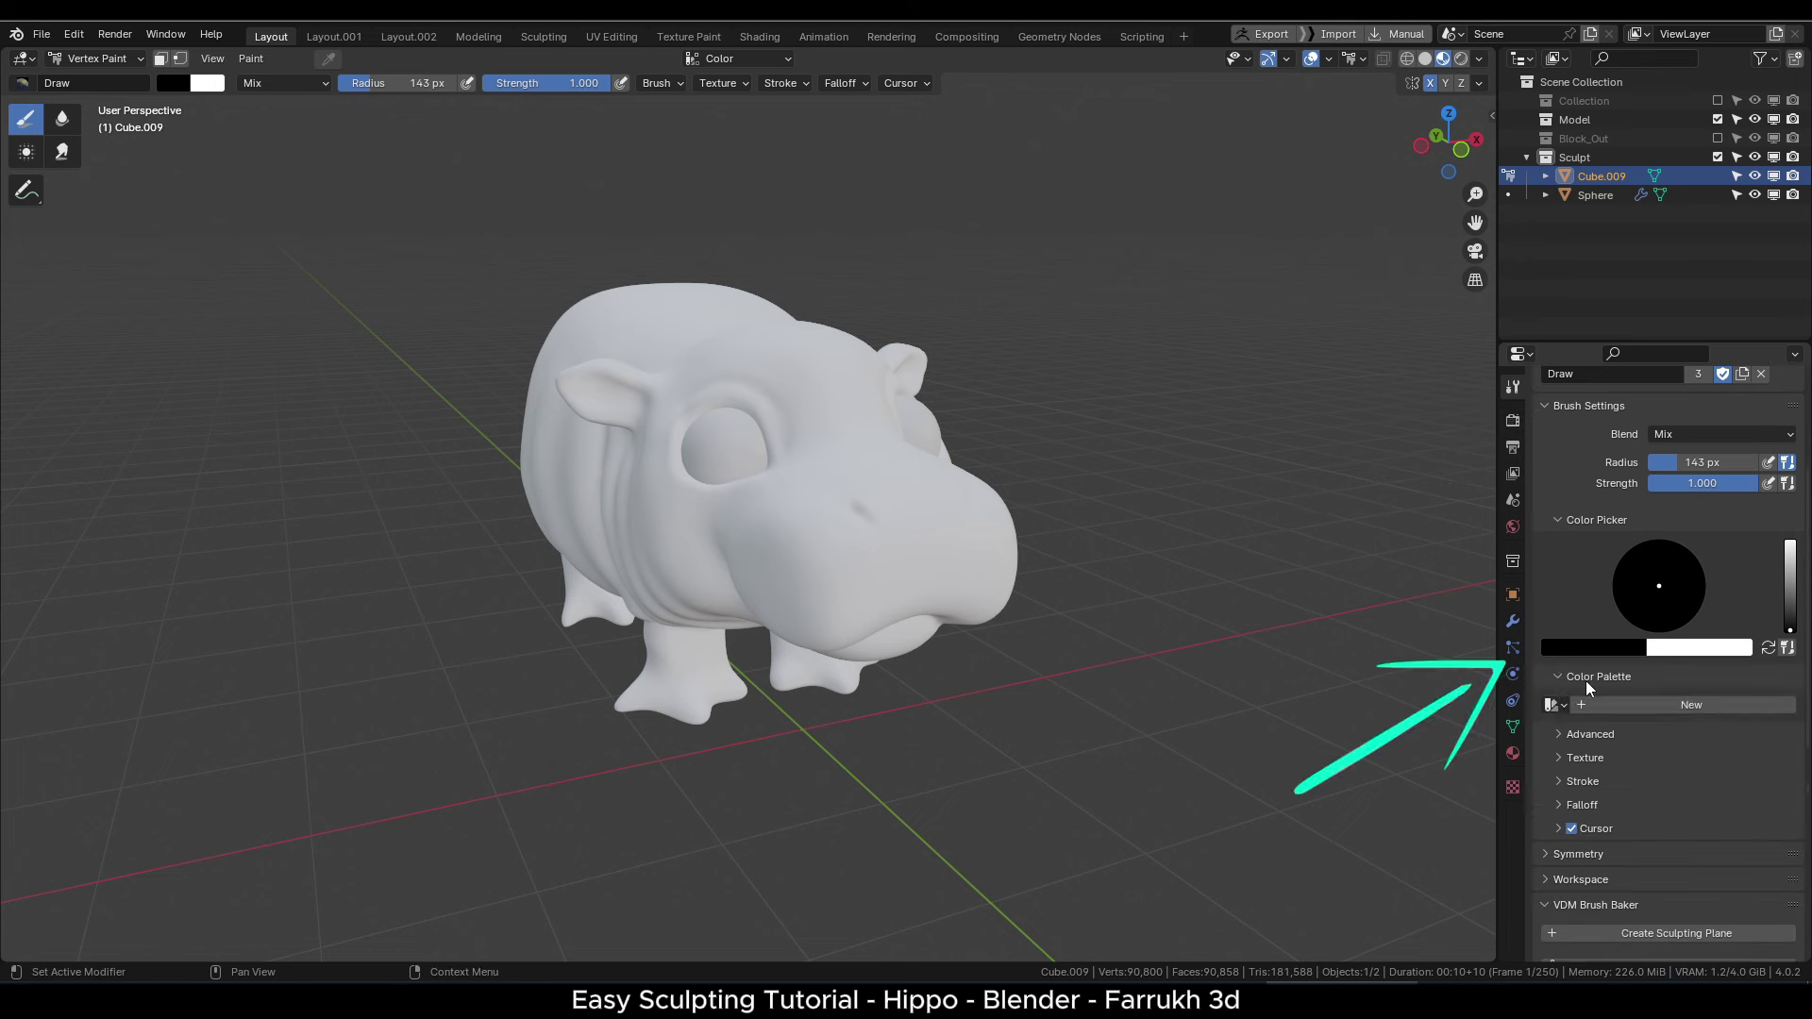
left_click(1598, 707)
left_click_drag(1790, 549, 1790, 541)
left_click_drag(1658, 586, 1655, 604)
left_click_drag(1790, 542, 1790, 560)
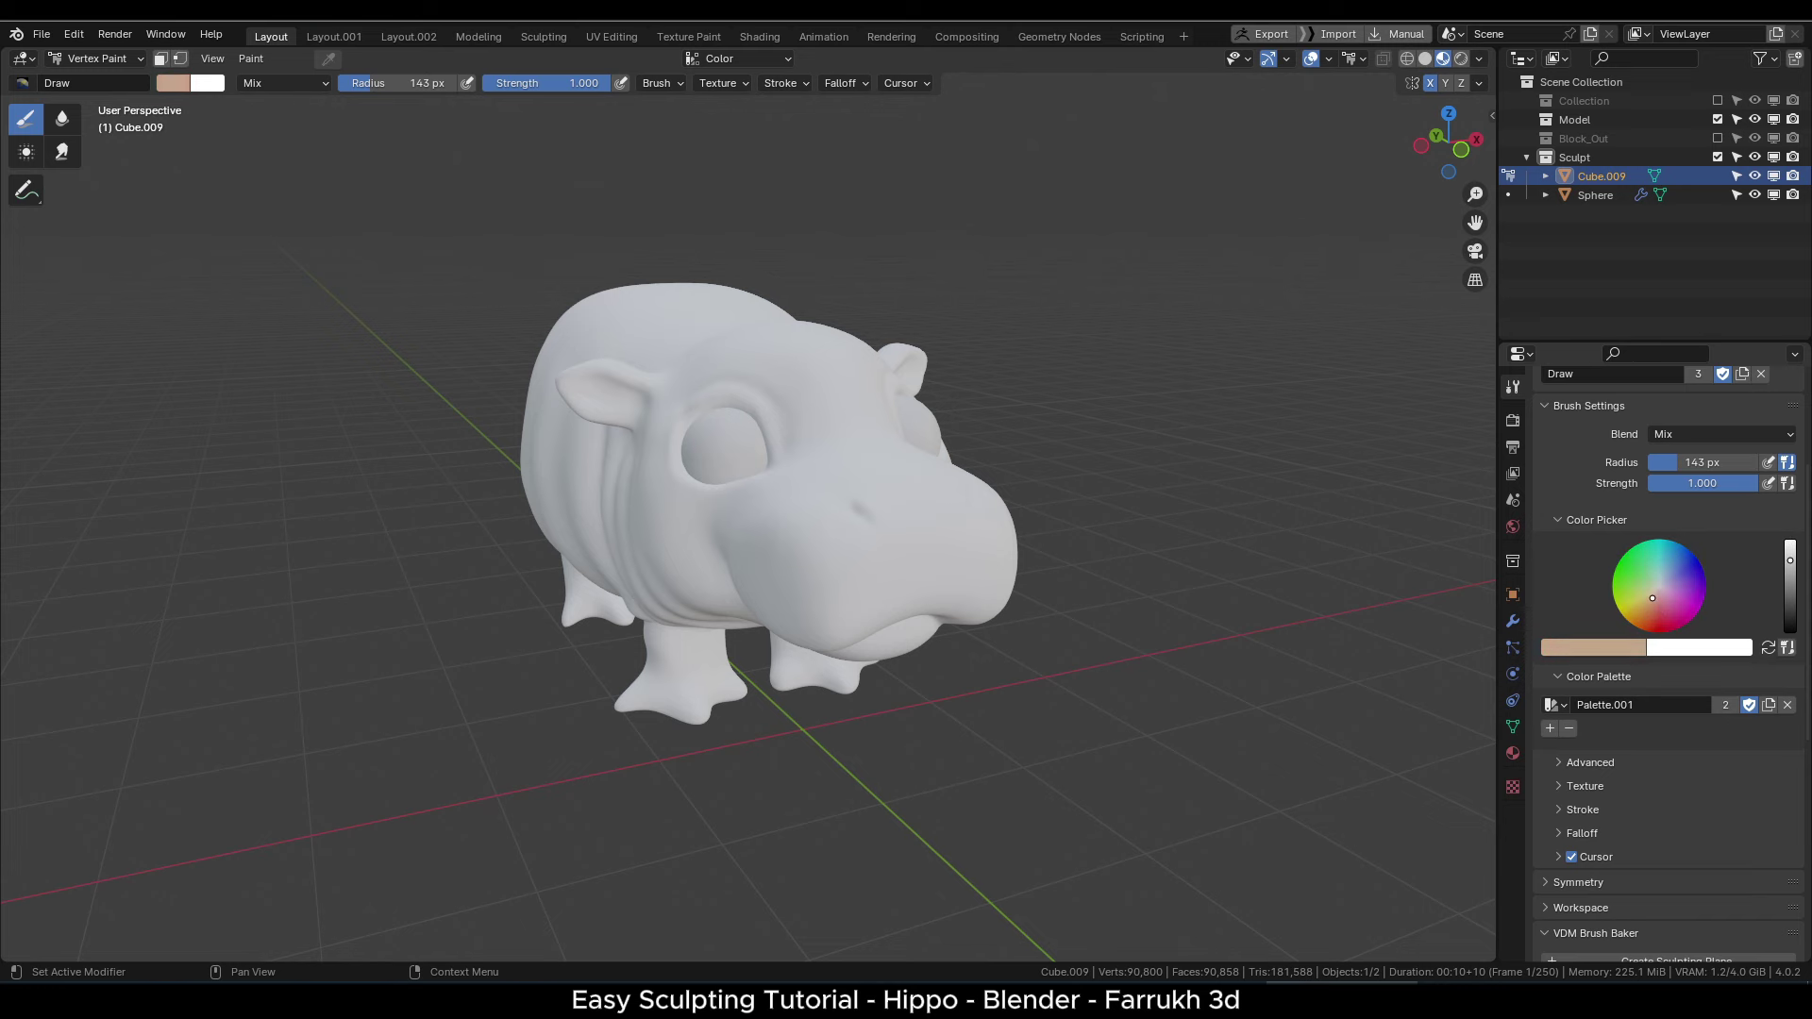
left_click(1549, 728)
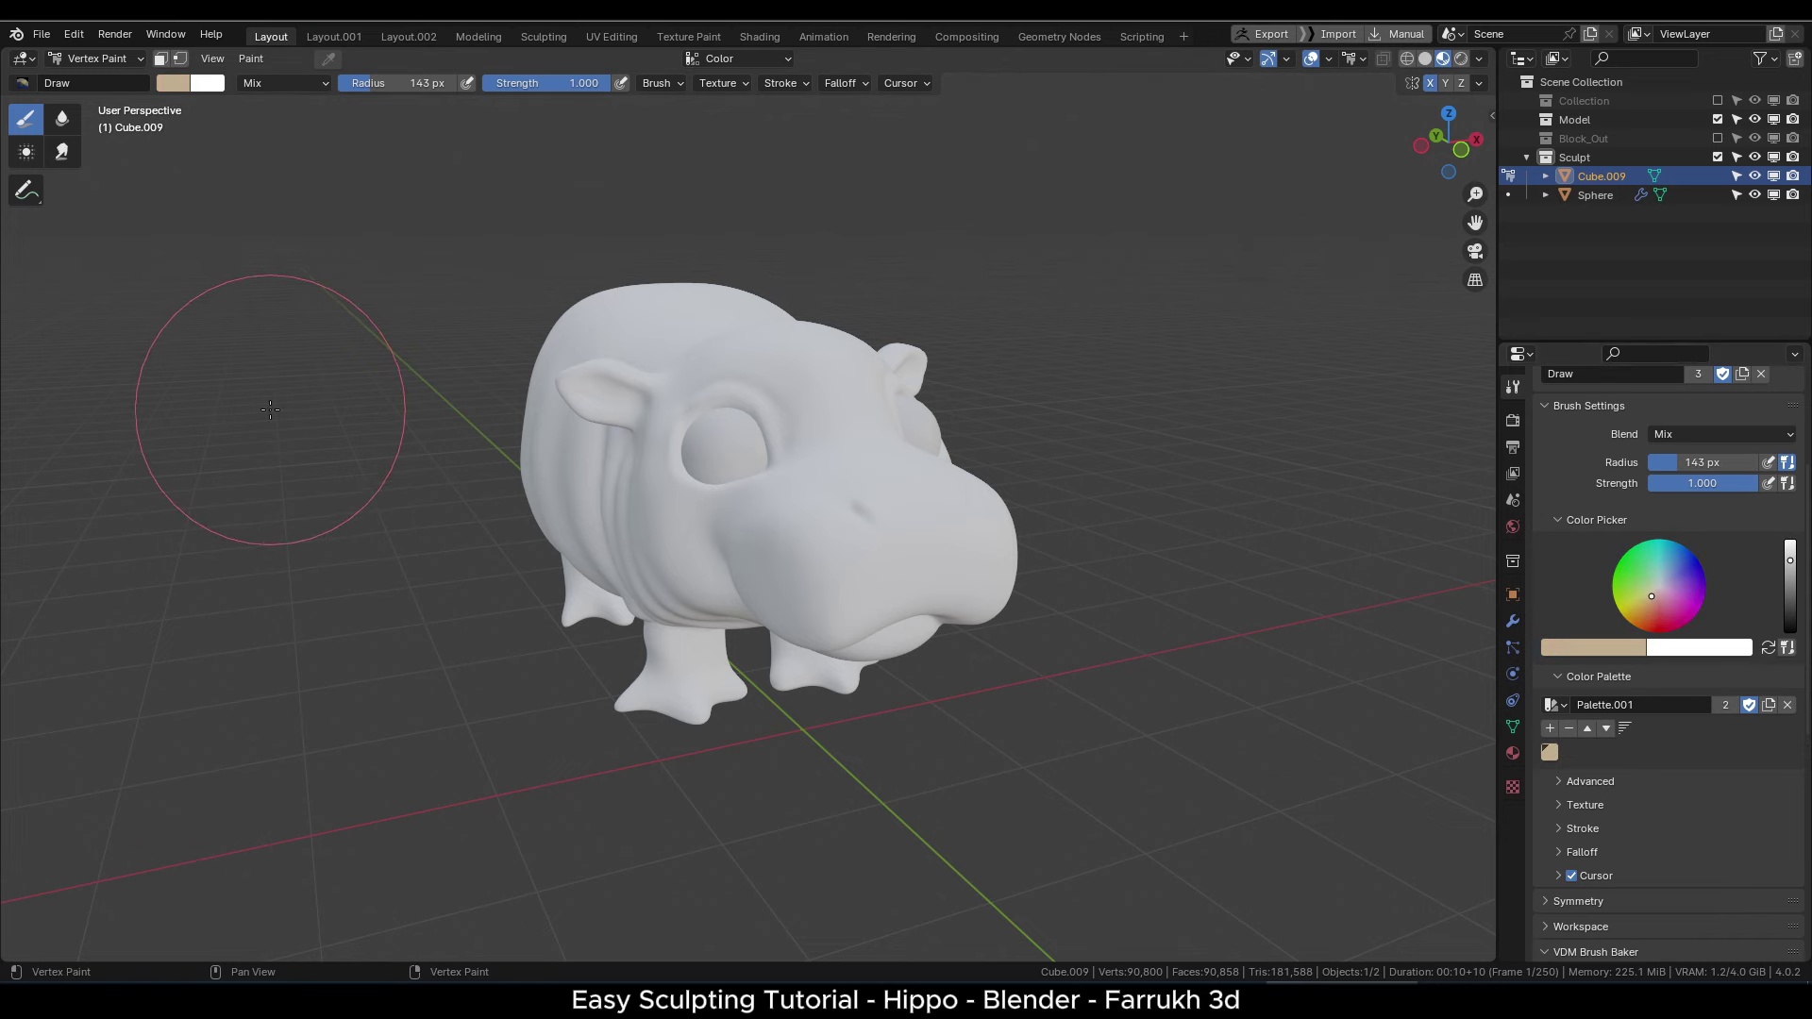
key("ctrl+x")
middle_click_drag(387, 434, 441, 509, "alt")
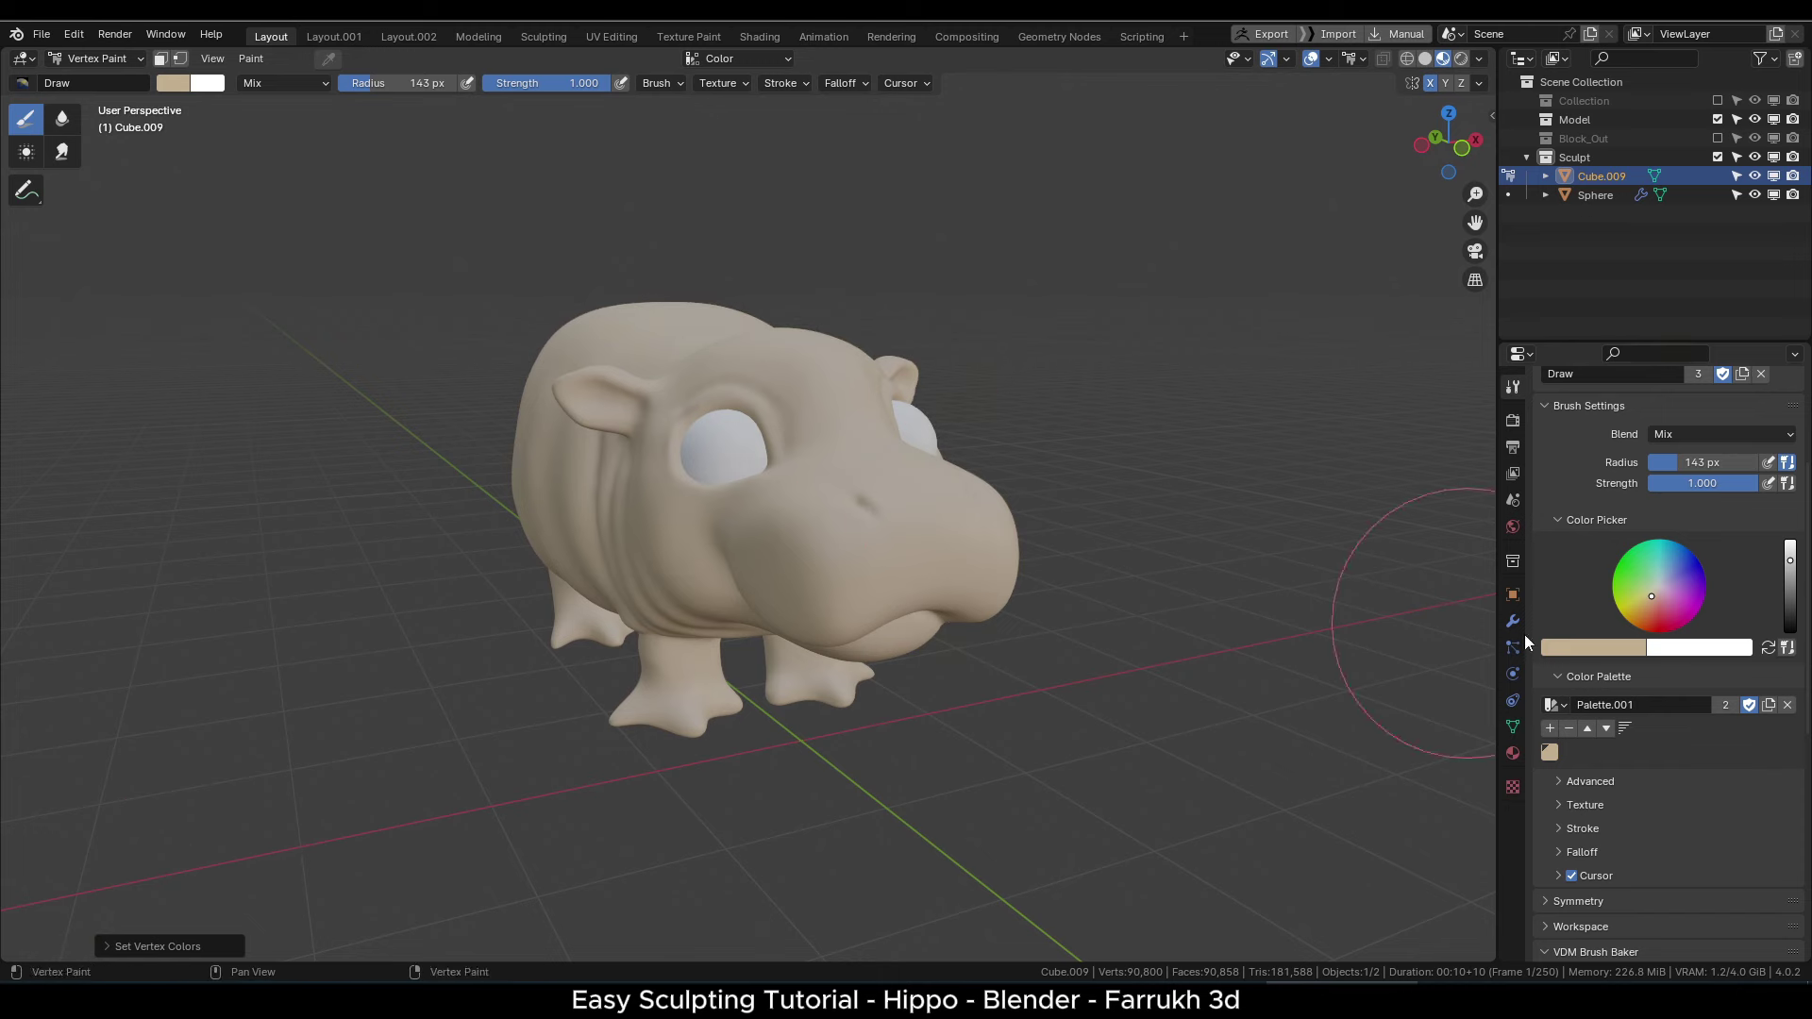
- Add a pink swatch to the palette and resize the Draw brush to 93 px
left_click_drag(1651, 596, 1665, 596)
left_click(1549, 728)
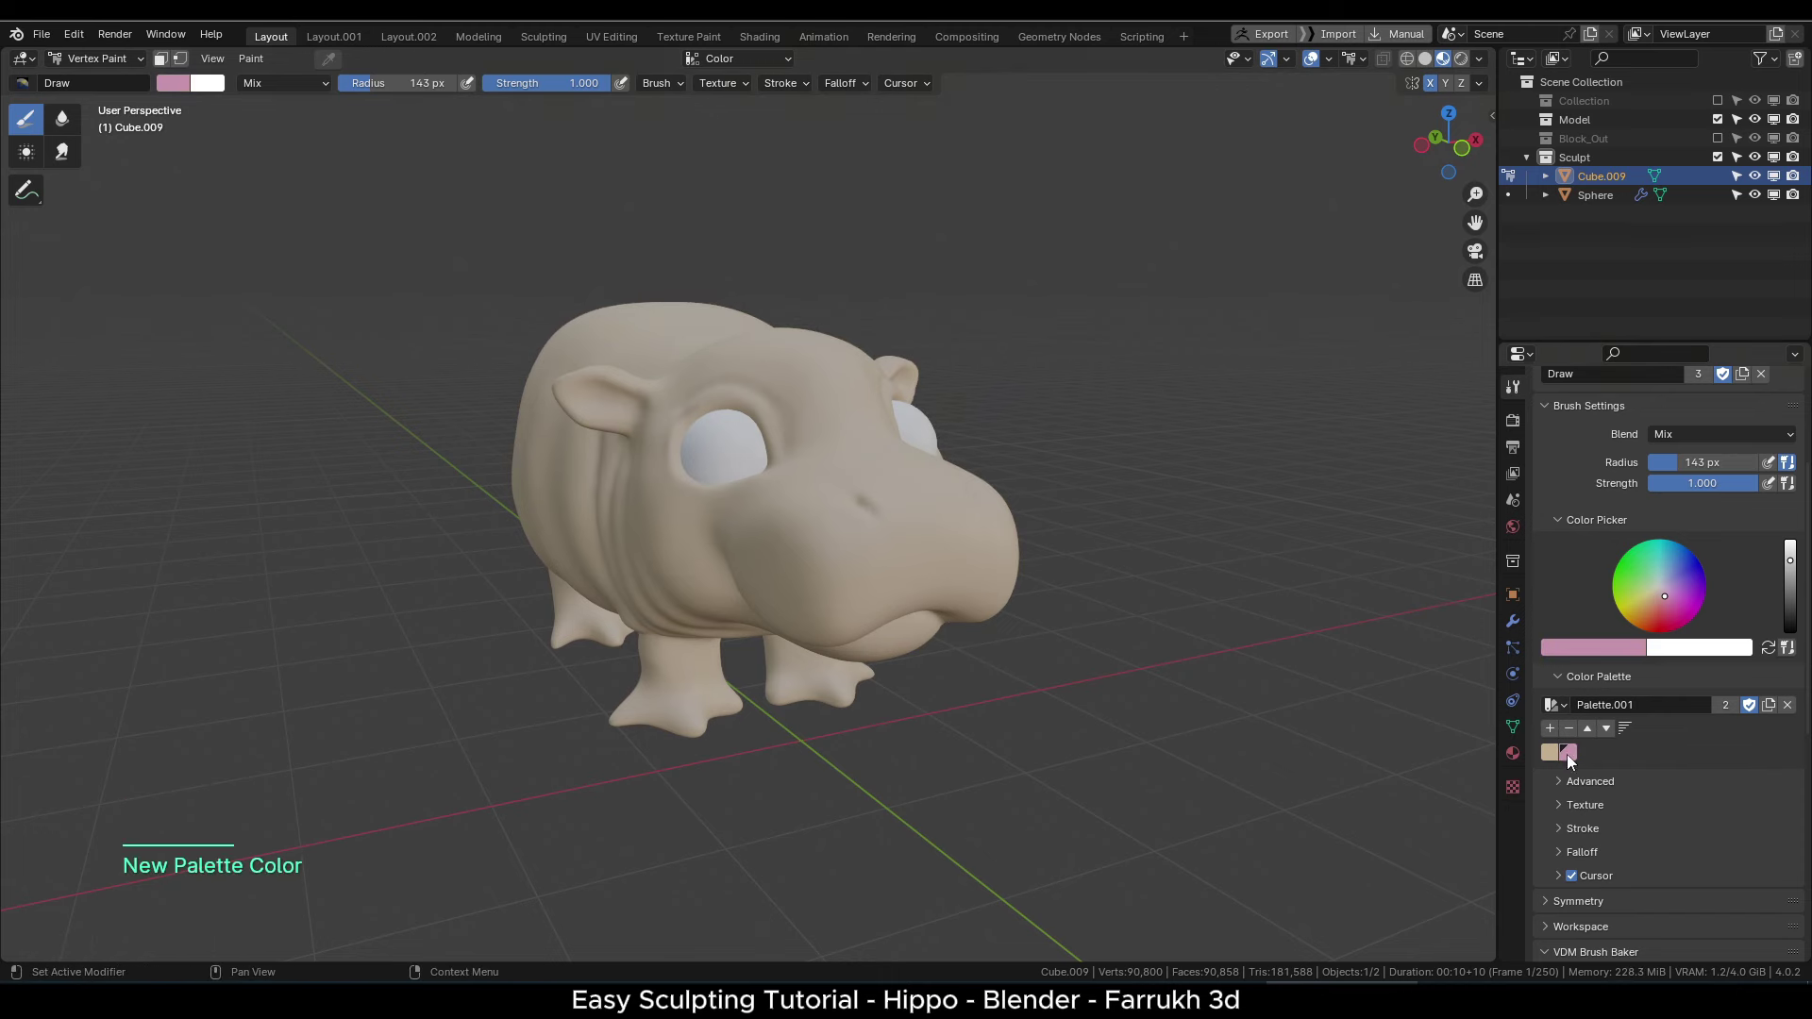
mouse_move(875, 664)
left_mouse_down("alt")
mouse_move(788, 644)
mouse_move(780, 566)
left_mouse_up("alt")
key("f")
left_click(788, 561)
- Paint the hippo's lower jaw, cheek and throat pink over the beige body
mouse_move(835, 481)
left_mouse_down()
mouse_move(775, 549)
mouse_move(816, 505)
left_mouse_up()
mouse_move(816, 514)
left_mouse_down()
mouse_move(719, 572)
mouse_move(722, 660)
left_mouse_up()
mouse_move(766, 529)
left_mouse_down()
mouse_move(854, 528)
mouse_move(893, 598)
left_mouse_up()
scroll(863, 566, "down", 1)
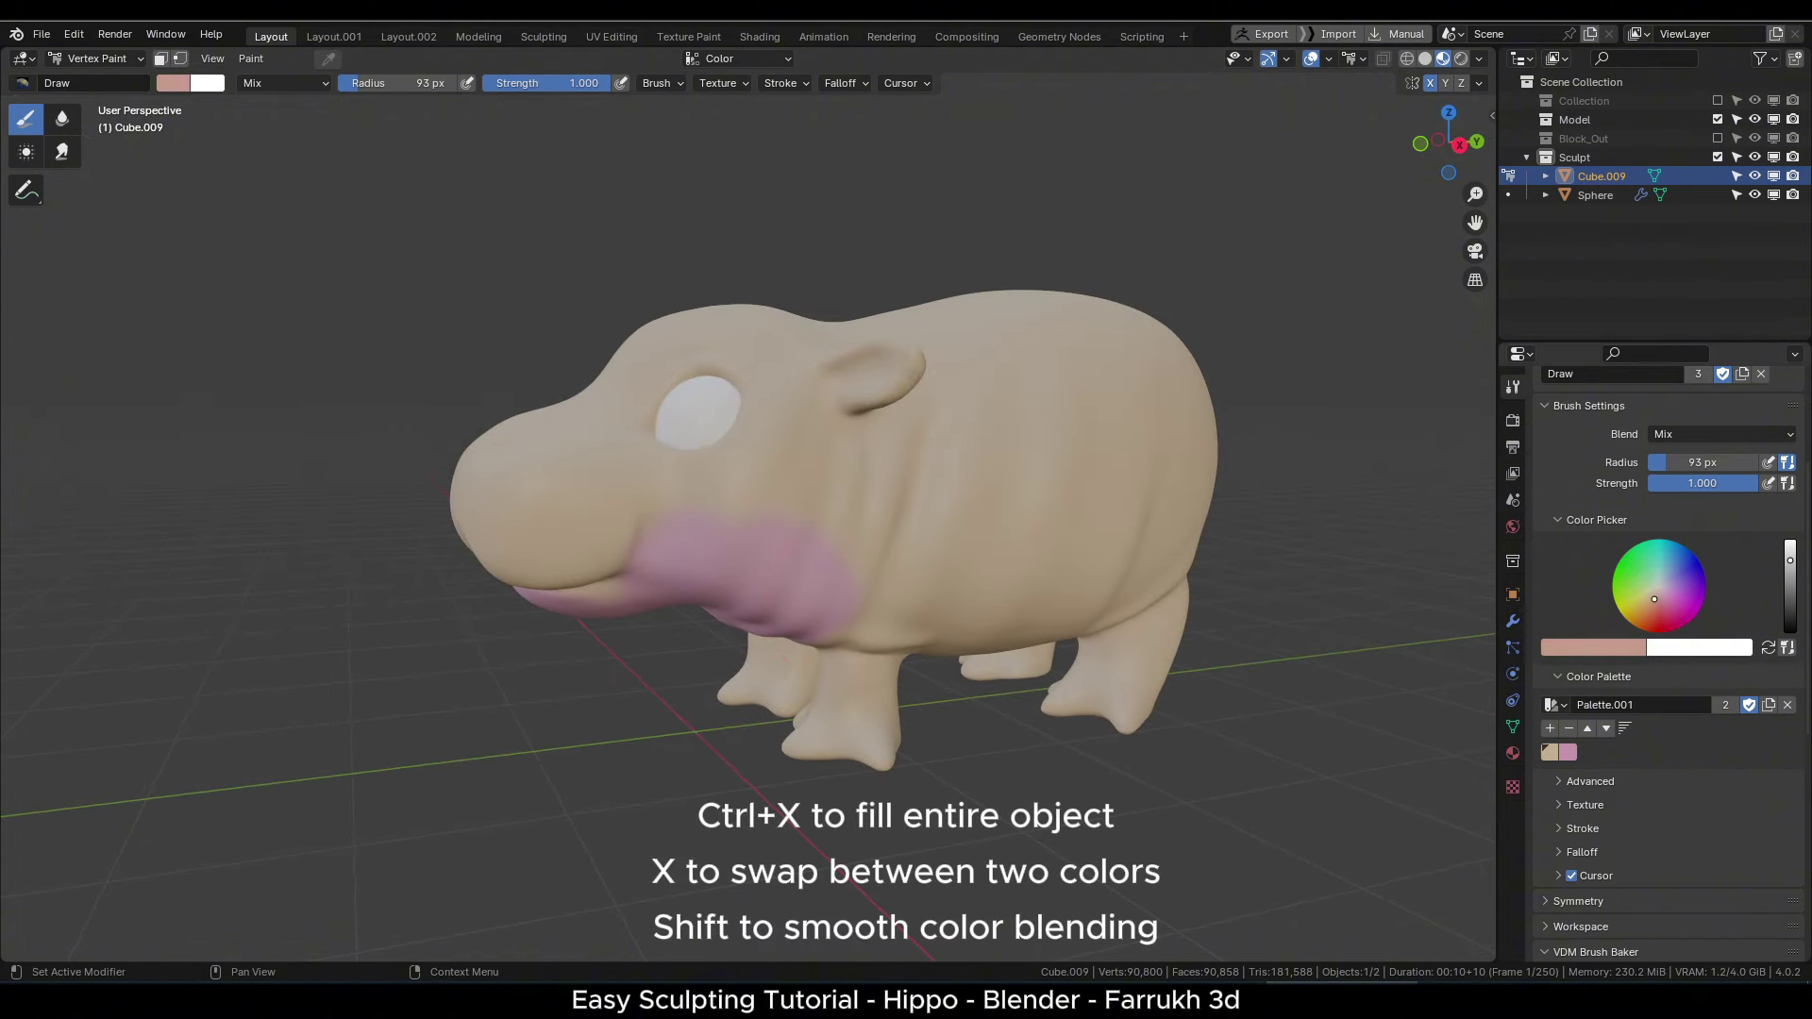
- Darken the brush color to a muted brown and fill the whole hippo body with it
left_click_drag(1790, 560, 1790, 583)
mouse_move(934, 576)
left_mouse_down()
mouse_move(987, 437)
mouse_move(888, 571)
mouse_move(457, 648)
mouse_move(830, 292)
mouse_move(820, 359)
left_mouse_up()
key("ctrl+x")
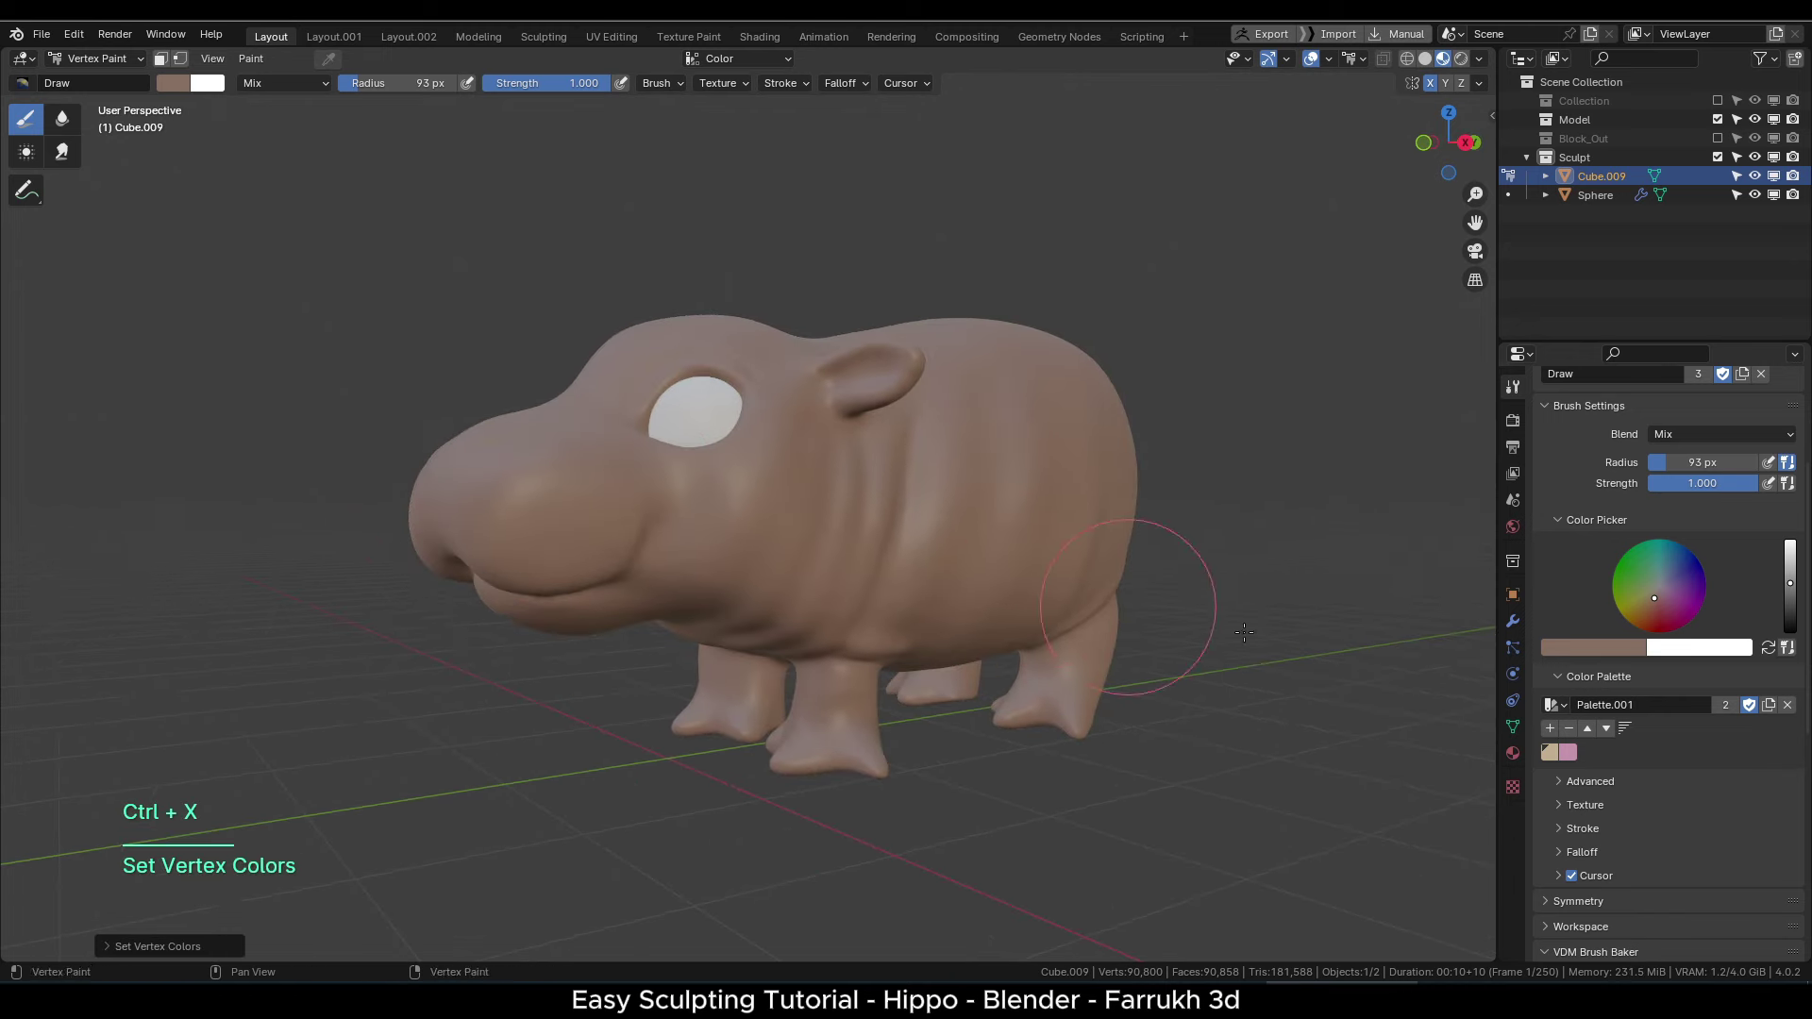
- Pick the pink swatch and paint the lower jaw, cheek and neck folds with the 93 px Draw brush
left_click(1567, 752)
left_click_drag(995, 729, 1019, 696, "alt")
mouse_move(802, 533)
left_mouse_down()
mouse_move(788, 559)
mouse_move(534, 563)
mouse_move(839, 580)
mouse_move(788, 615)
left_mouse_up()
left_click_drag(788, 616, 887, 557, "alt")
left_click_drag(698, 583, 679, 592)
left_click_drag(679, 593, 566, 643, "alt")
mouse_move(774, 577)
left_mouse_down()
mouse_move(817, 595)
mouse_move(913, 571)
left_mouse_up()
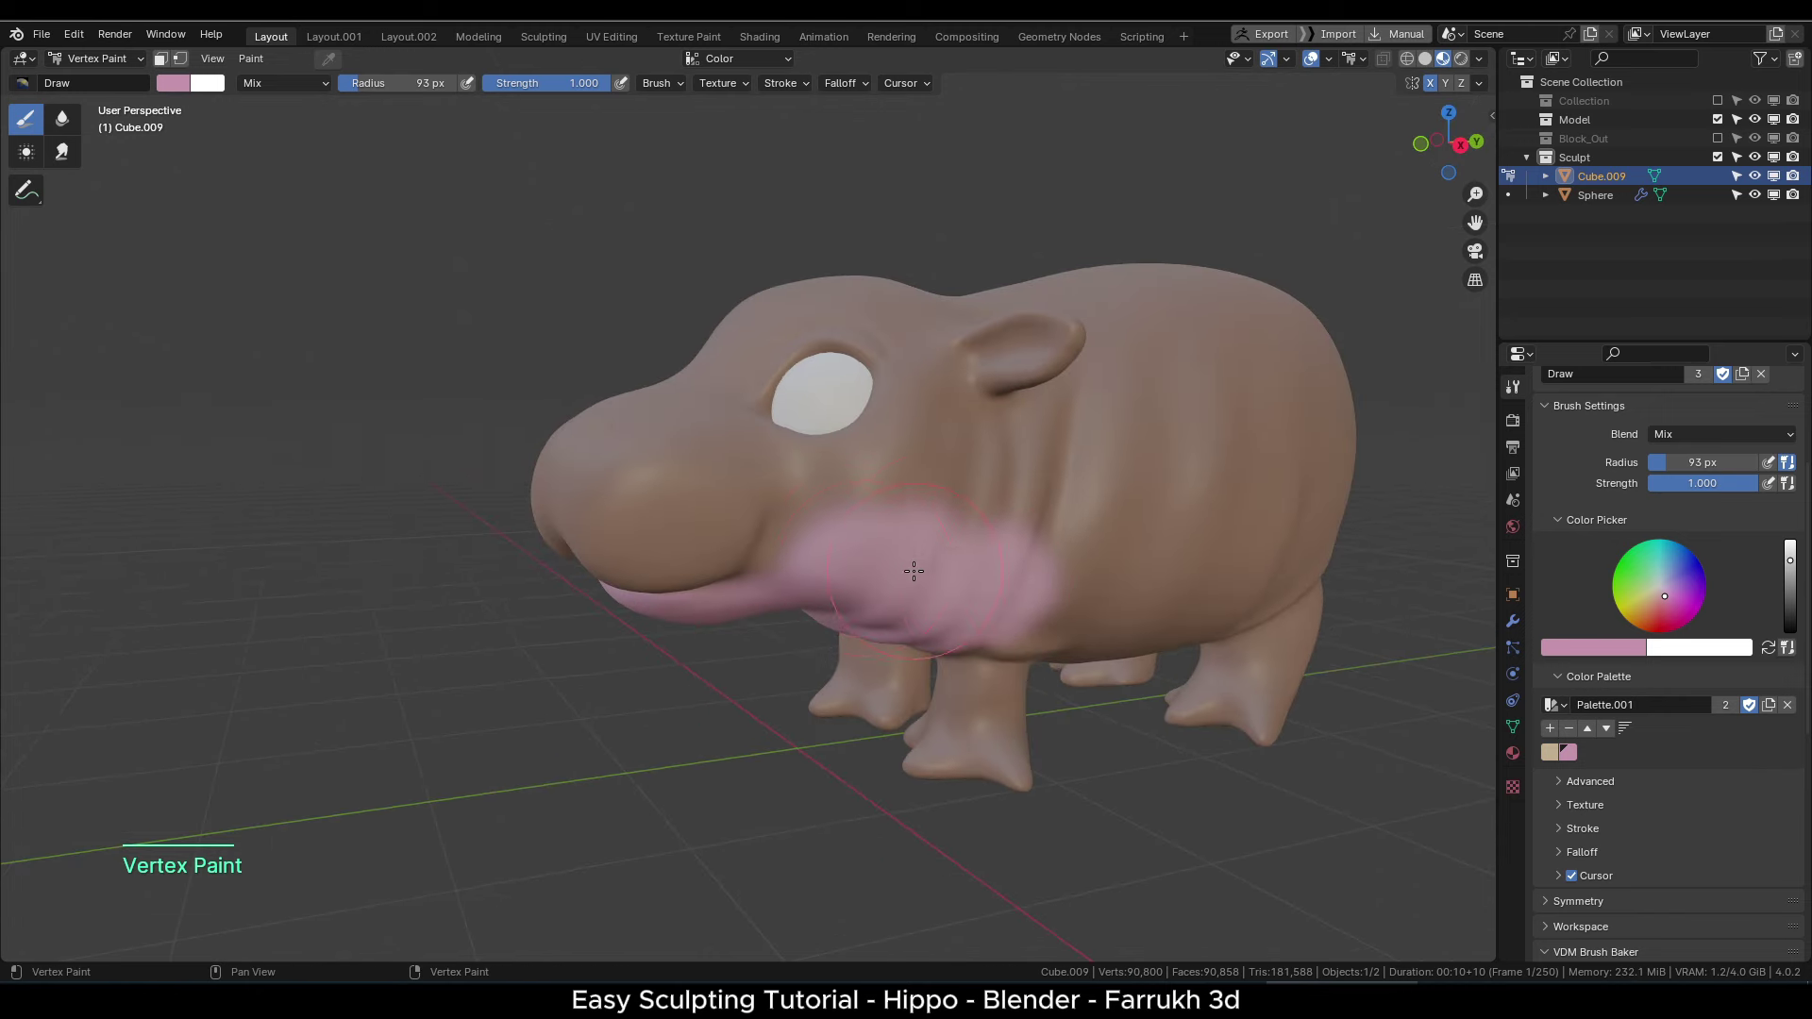
- Reduce the Draw brush to 47 px and paint the inside of the ear pink
scroll(936, 359, "up", 1)
key("f")
left_click(1049, 342)
left_click_drag(1053, 341, 1071, 337)
left_click_drag(542, 227, 555, 225, "alt")
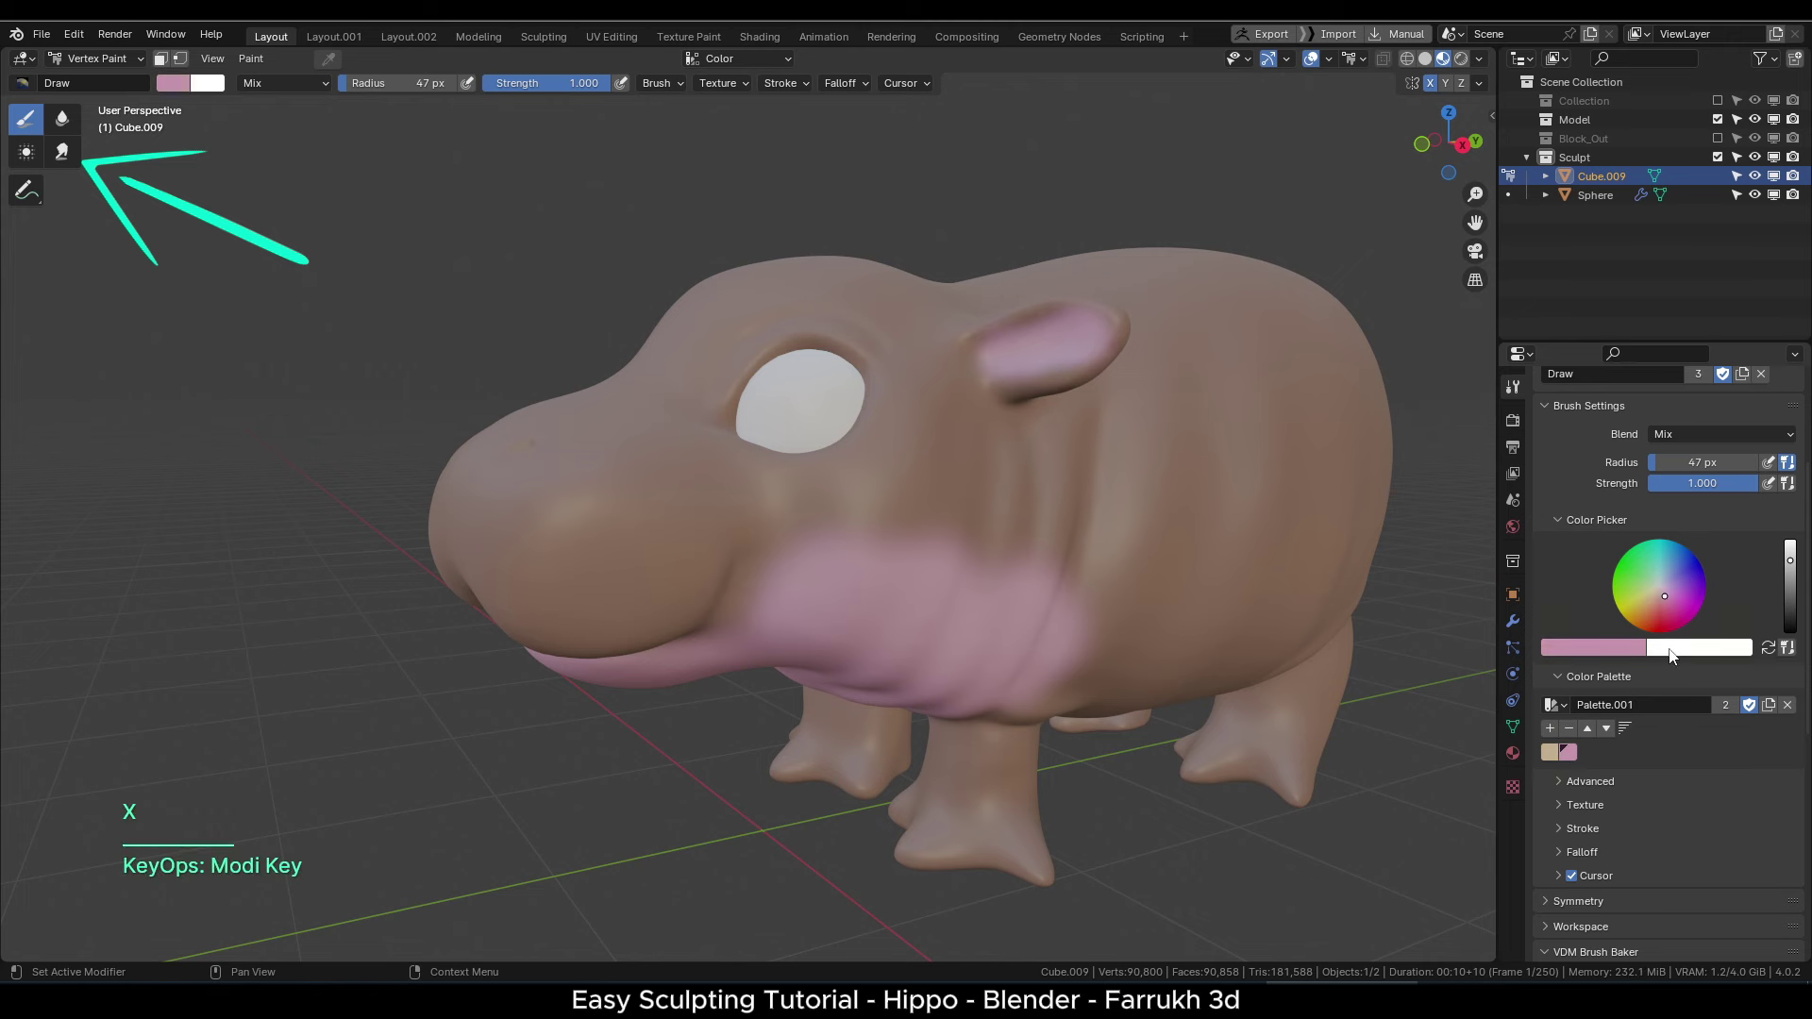
- Set the beige swatch as the primary brush color with pink as the secondary color
key("x")
left_click(1548, 751)
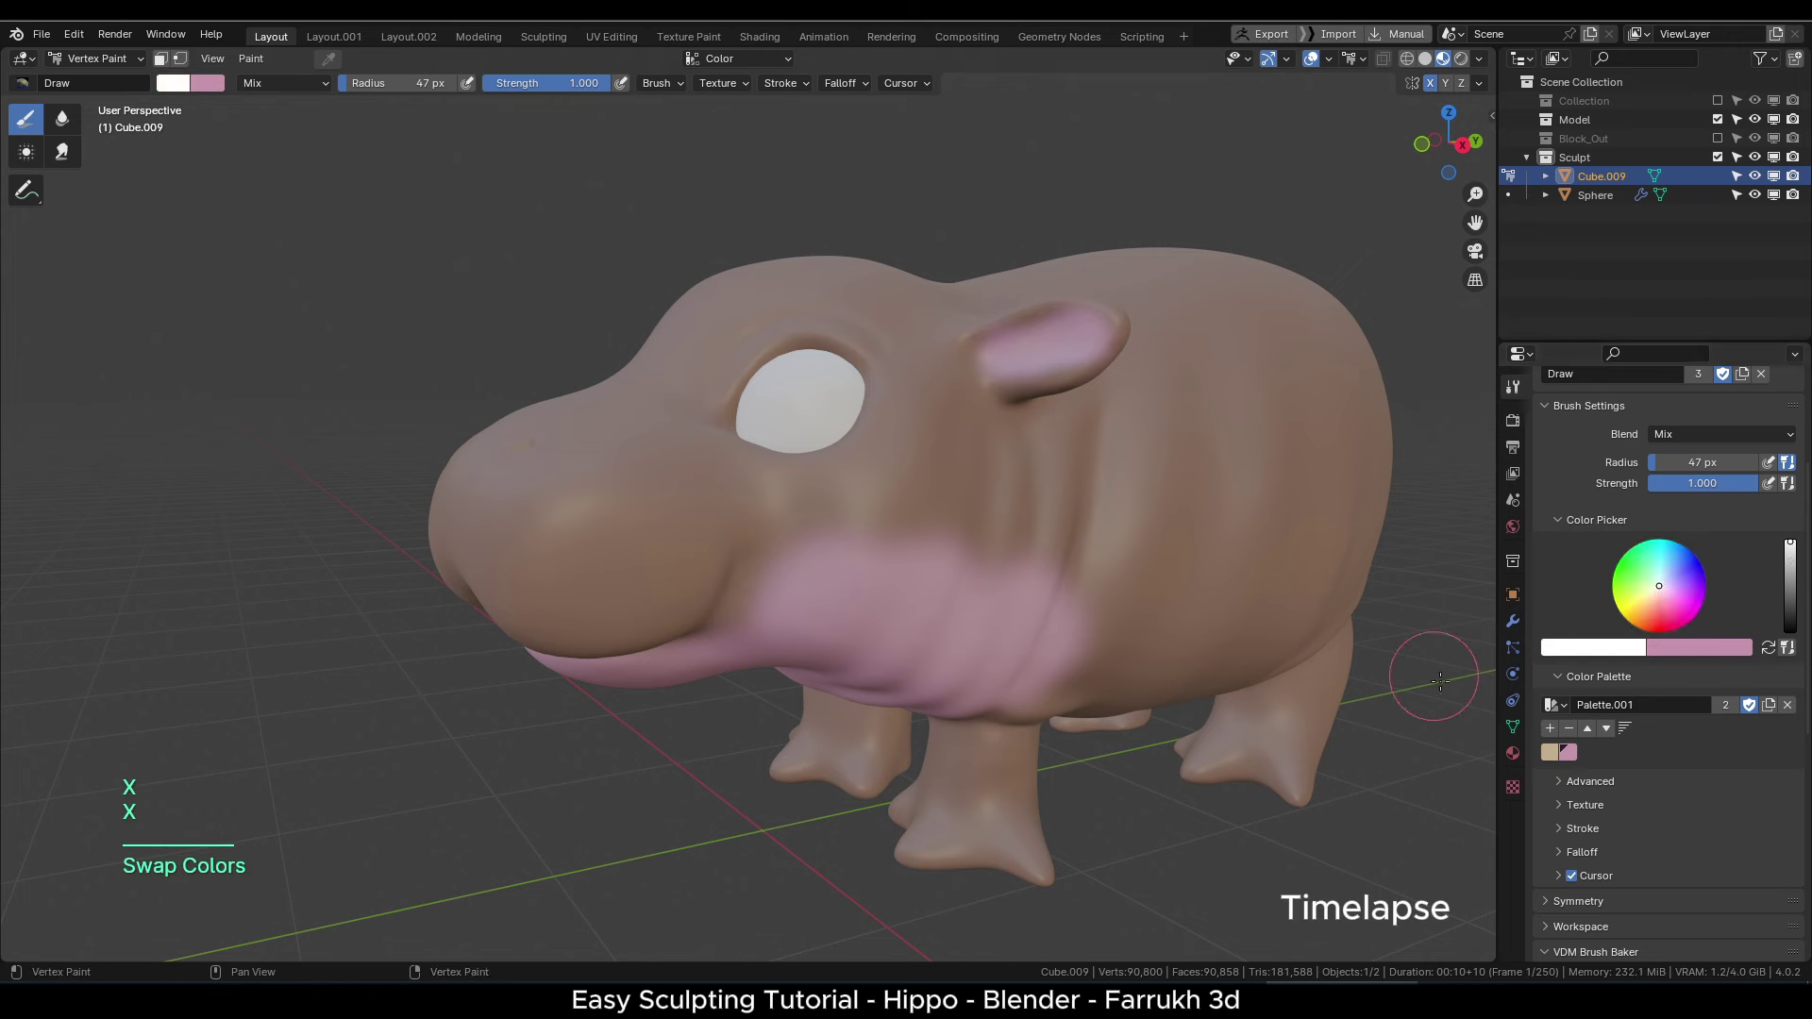
key("x")
key("x")
middle_click_drag(1383, 686, 1392, 689)
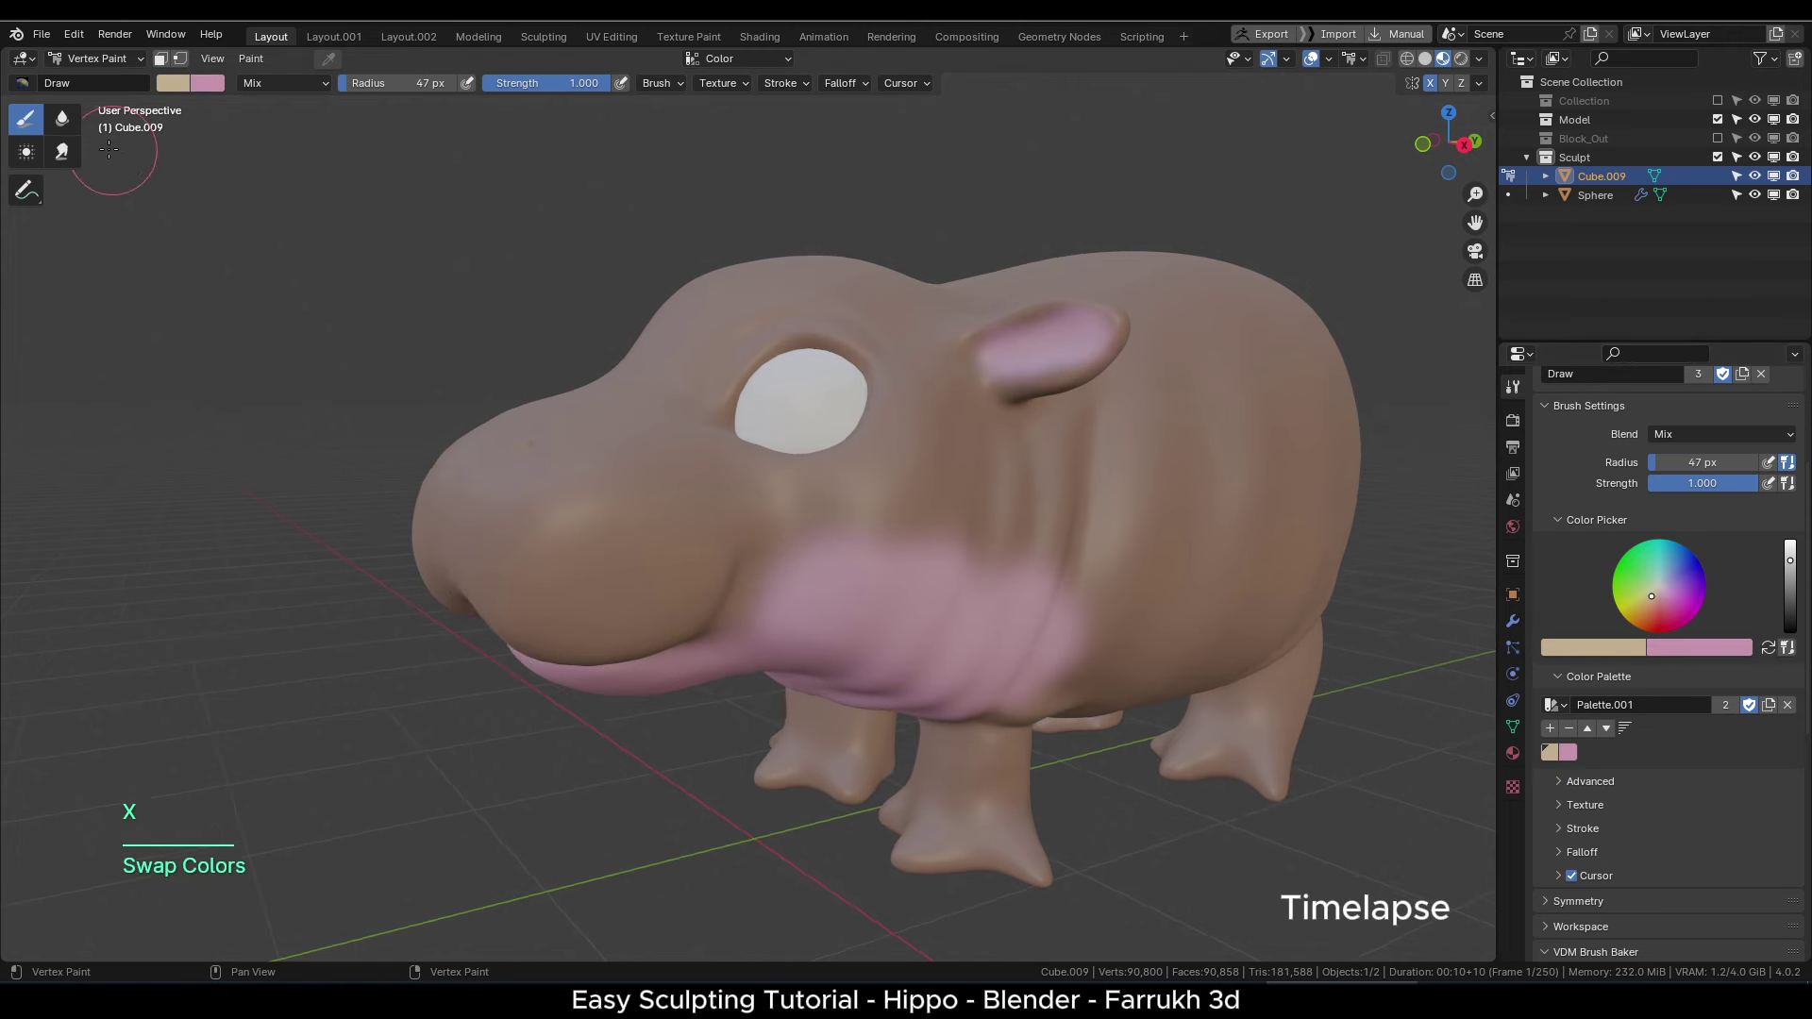
- Soften the edge of the pink patch along the cheek and neck with a 101 px Blur brush
left_click(58, 124)
middle_click_drag(976, 590, 955, 578)
key("f")
left_click(966, 572)
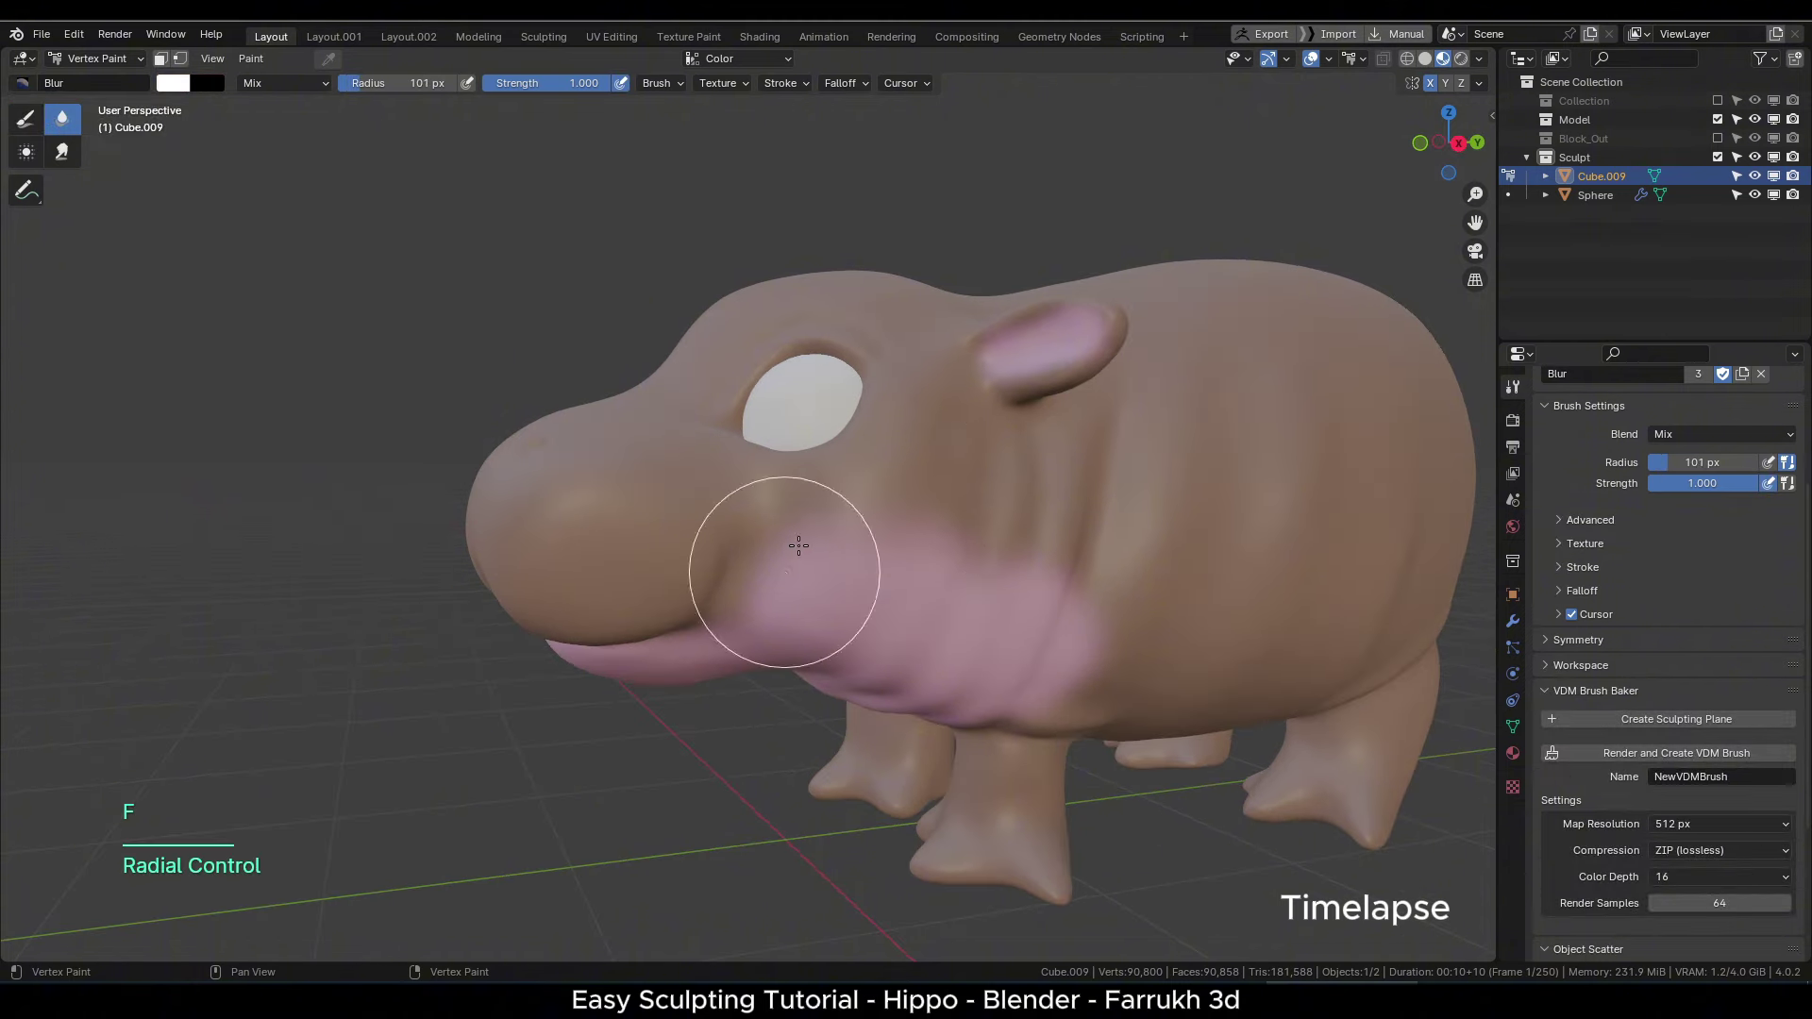
left_click_drag(797, 546, 1096, 608)
middle_click_drag(1090, 628, 834, 759)
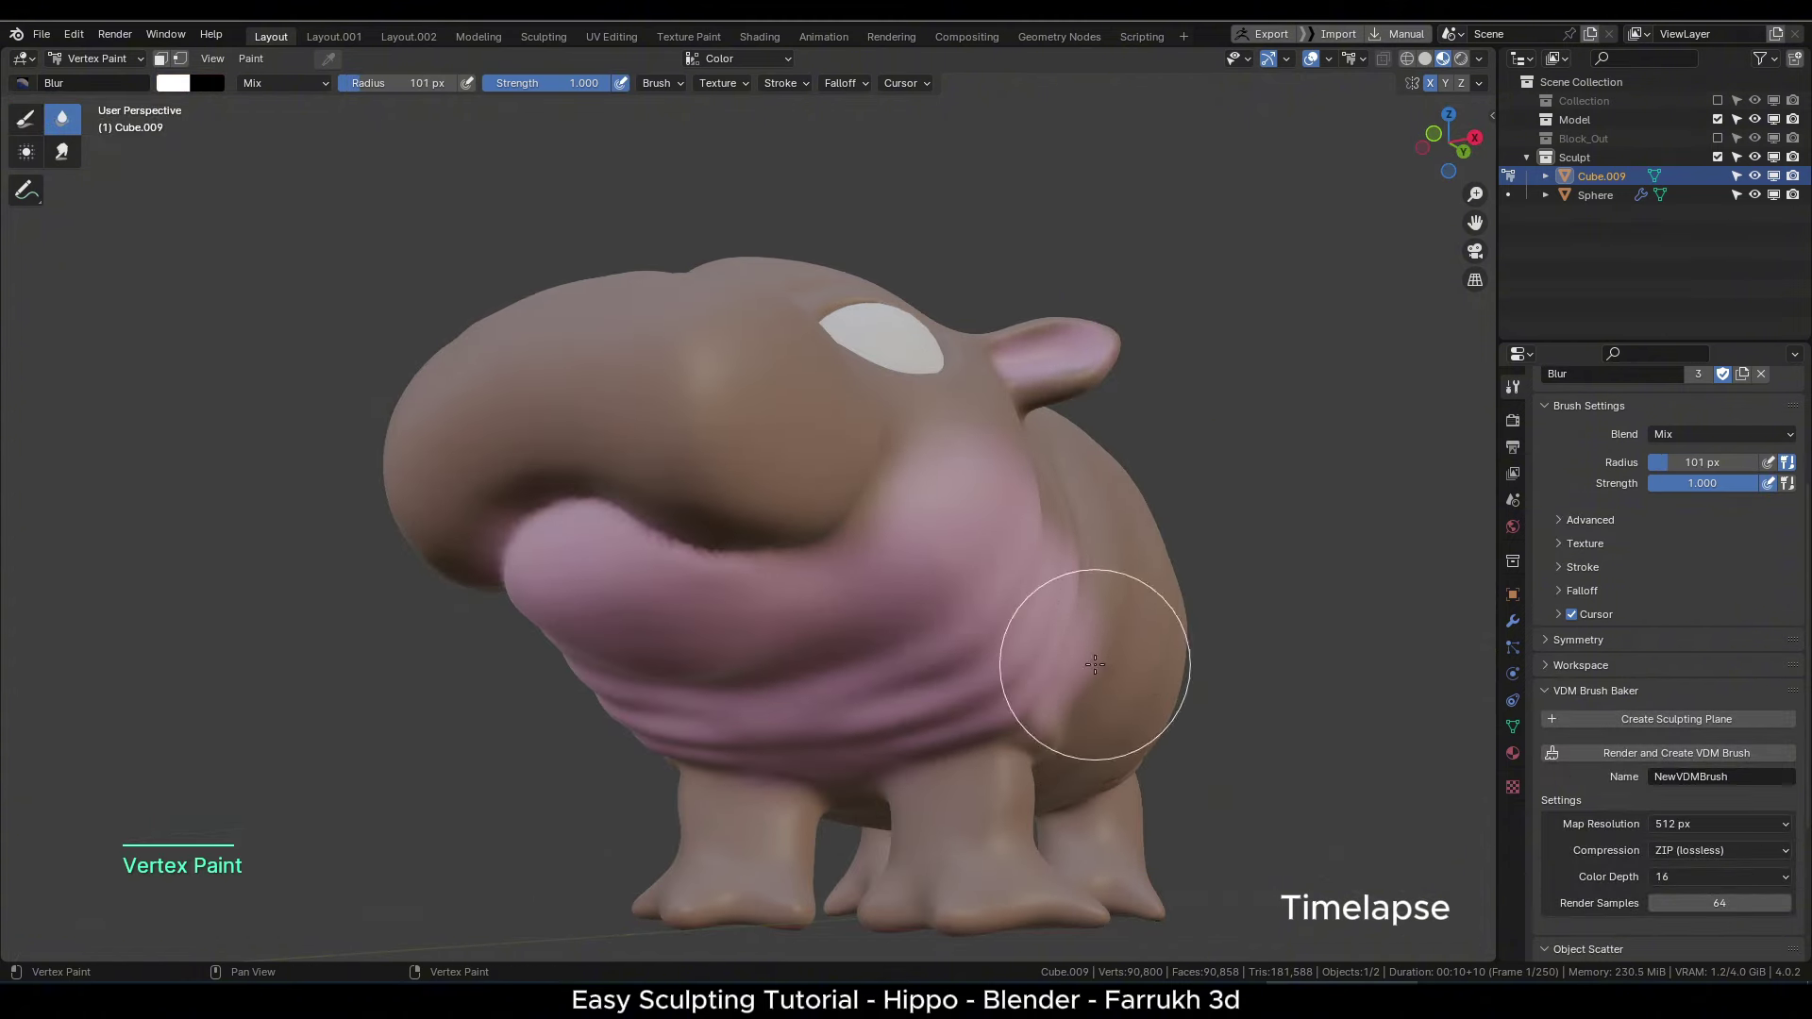
left_click_drag(1095, 665, 990, 607)
key("Tab")
key("Tab")
middle_click_drag(991, 607, 858, 642)
- Blend the pink patch on the cheek and neck into the brown using the Average and Smear brushes
left_click(27, 152)
left_click_drag(950, 558, 813, 572)
left_click(63, 152)
left_click_drag(1057, 481, 1173, 638)
left_click_drag(1038, 585, 922, 478)
middle_click_drag(922, 478, 1056, 500)
- Try a Smear stroke on the pink of the inner ear, undo it, and switch back to the Blur brush
left_click_drag(1057, 302, 1075, 321)
key("ctrl+z")
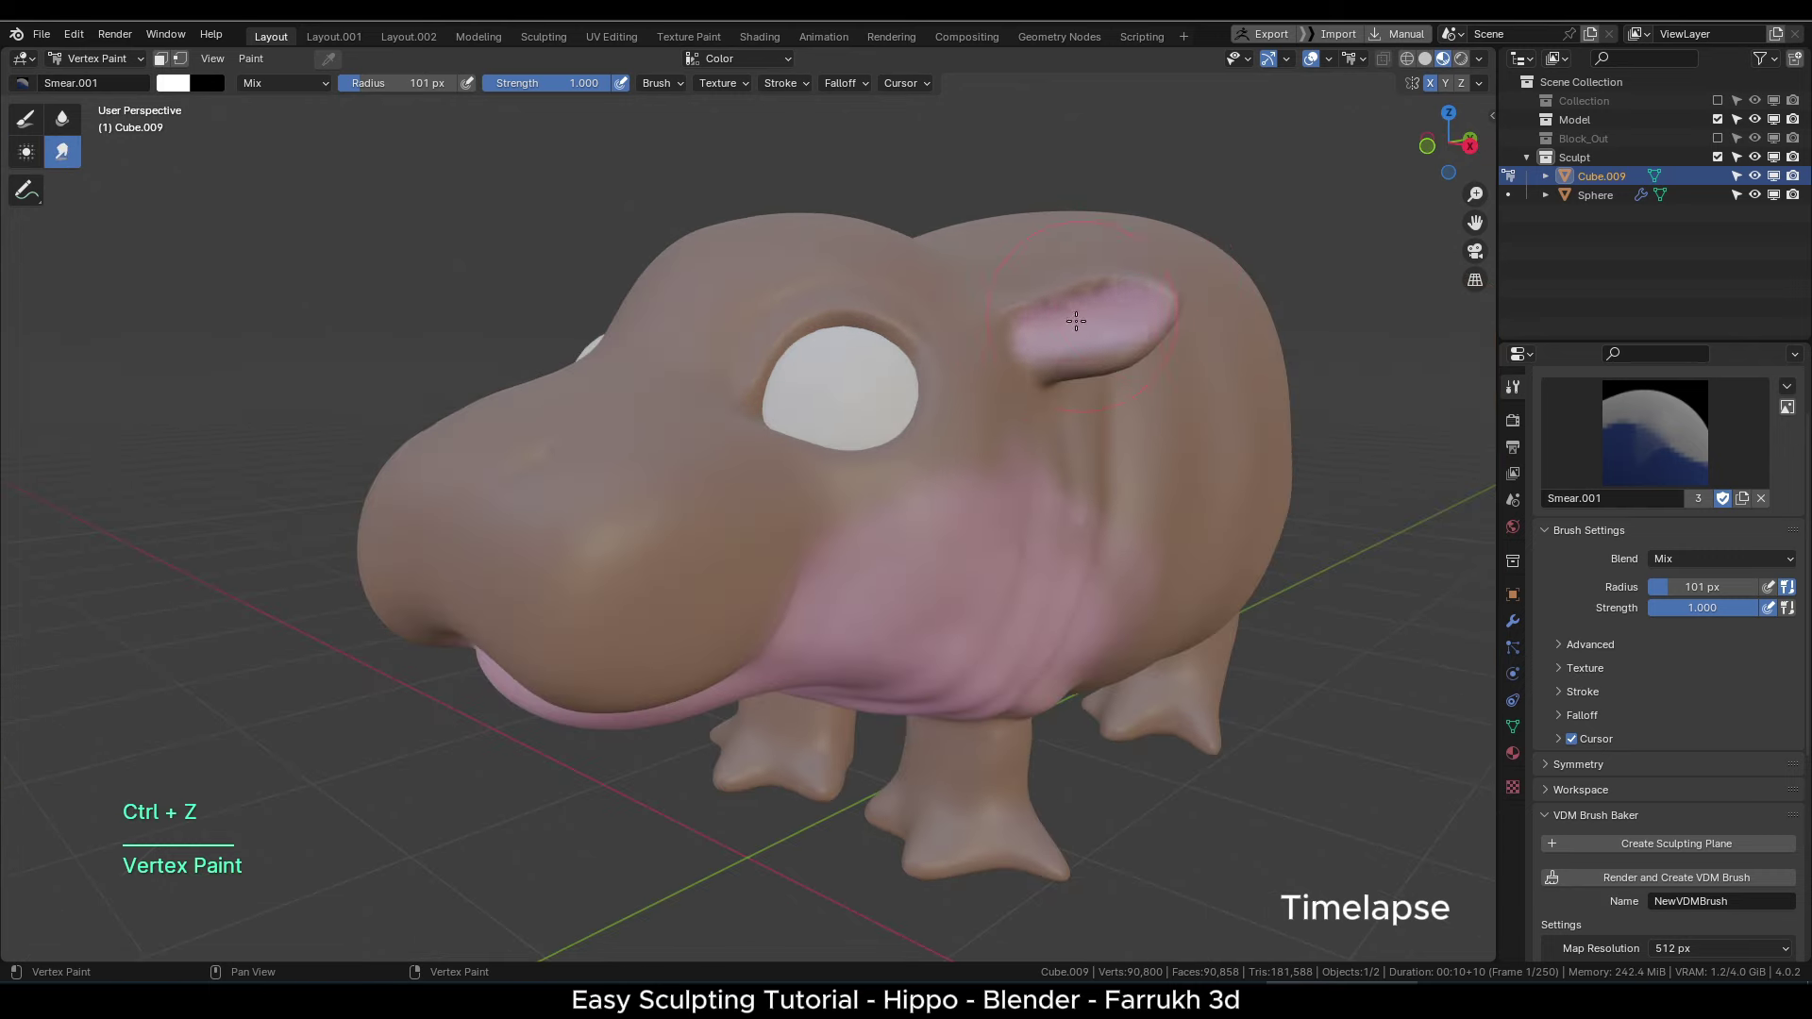
left_click(62, 119)
scroll(1018, 357, "down", 2)
mouse_move(1113, 557)
left_mouse_down("alt")
mouse_move(989, 497)
mouse_move(953, 577)
left_mouse_up("alt")
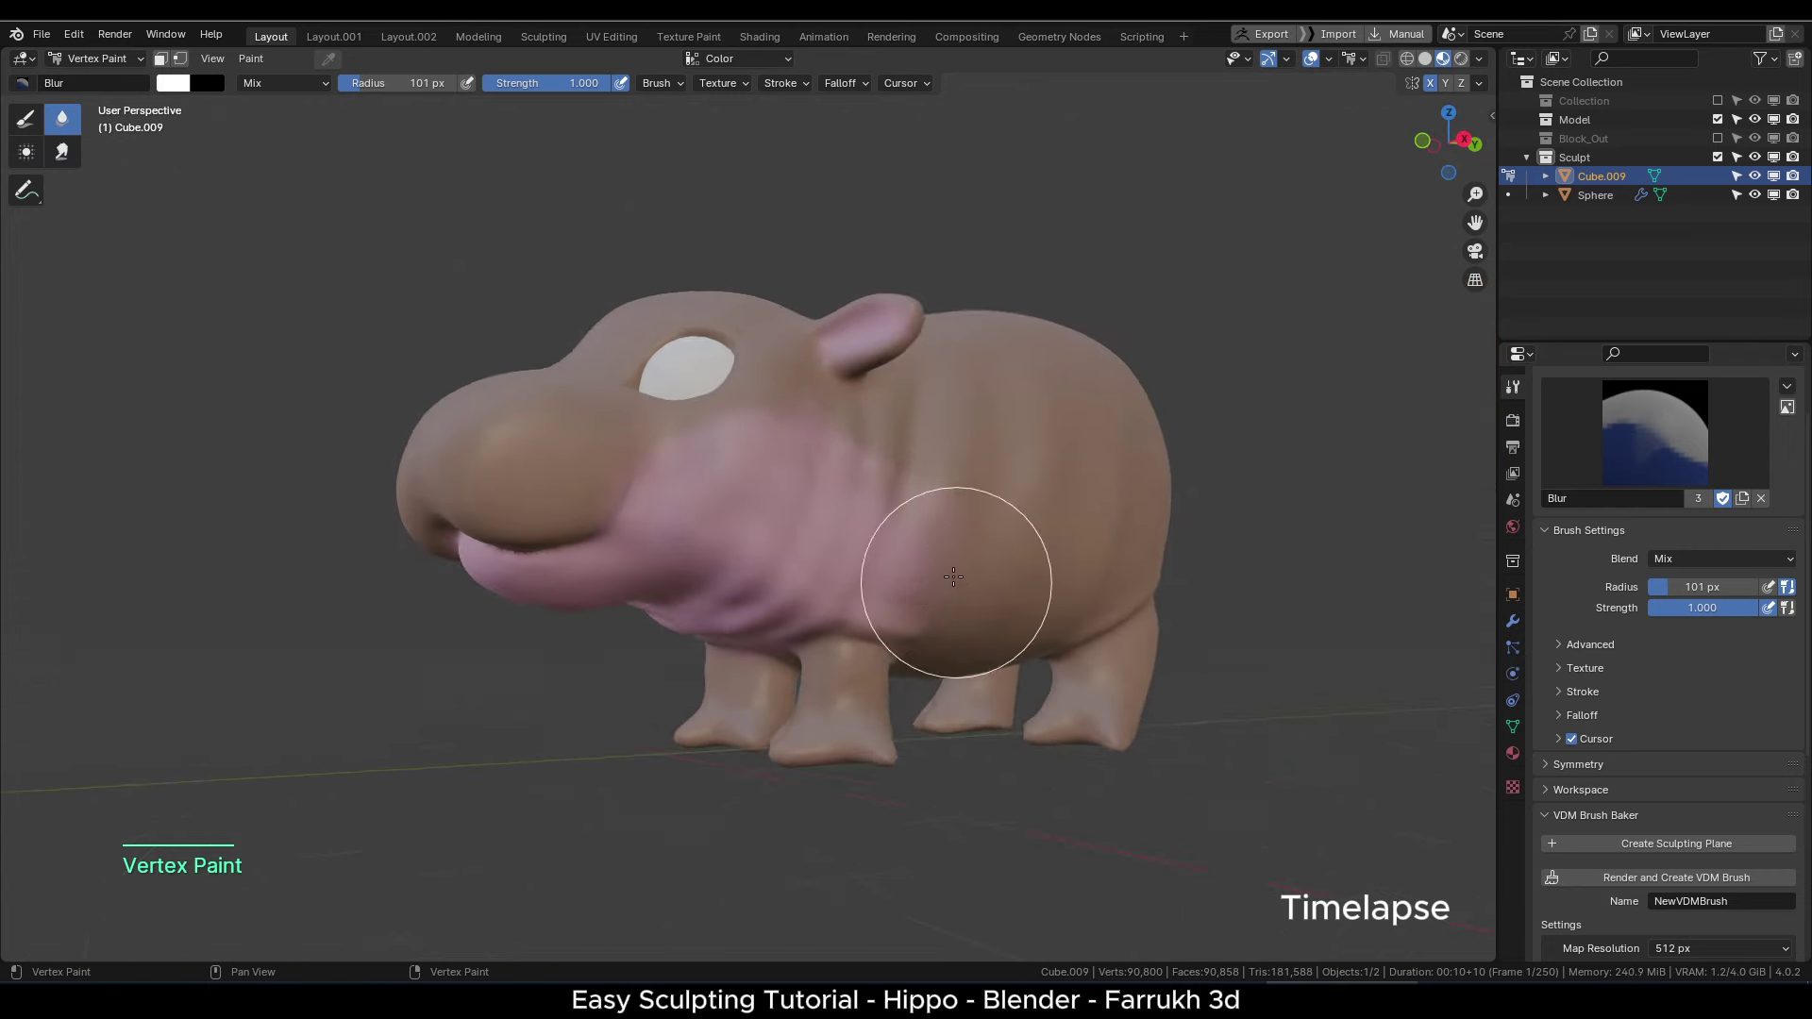
mouse_move(953, 577)
middle_mouse_down()
mouse_move(882, 485)
mouse_move(554, 518)
mouse_move(708, 546)
mouse_move(736, 500)
middle_mouse_up()
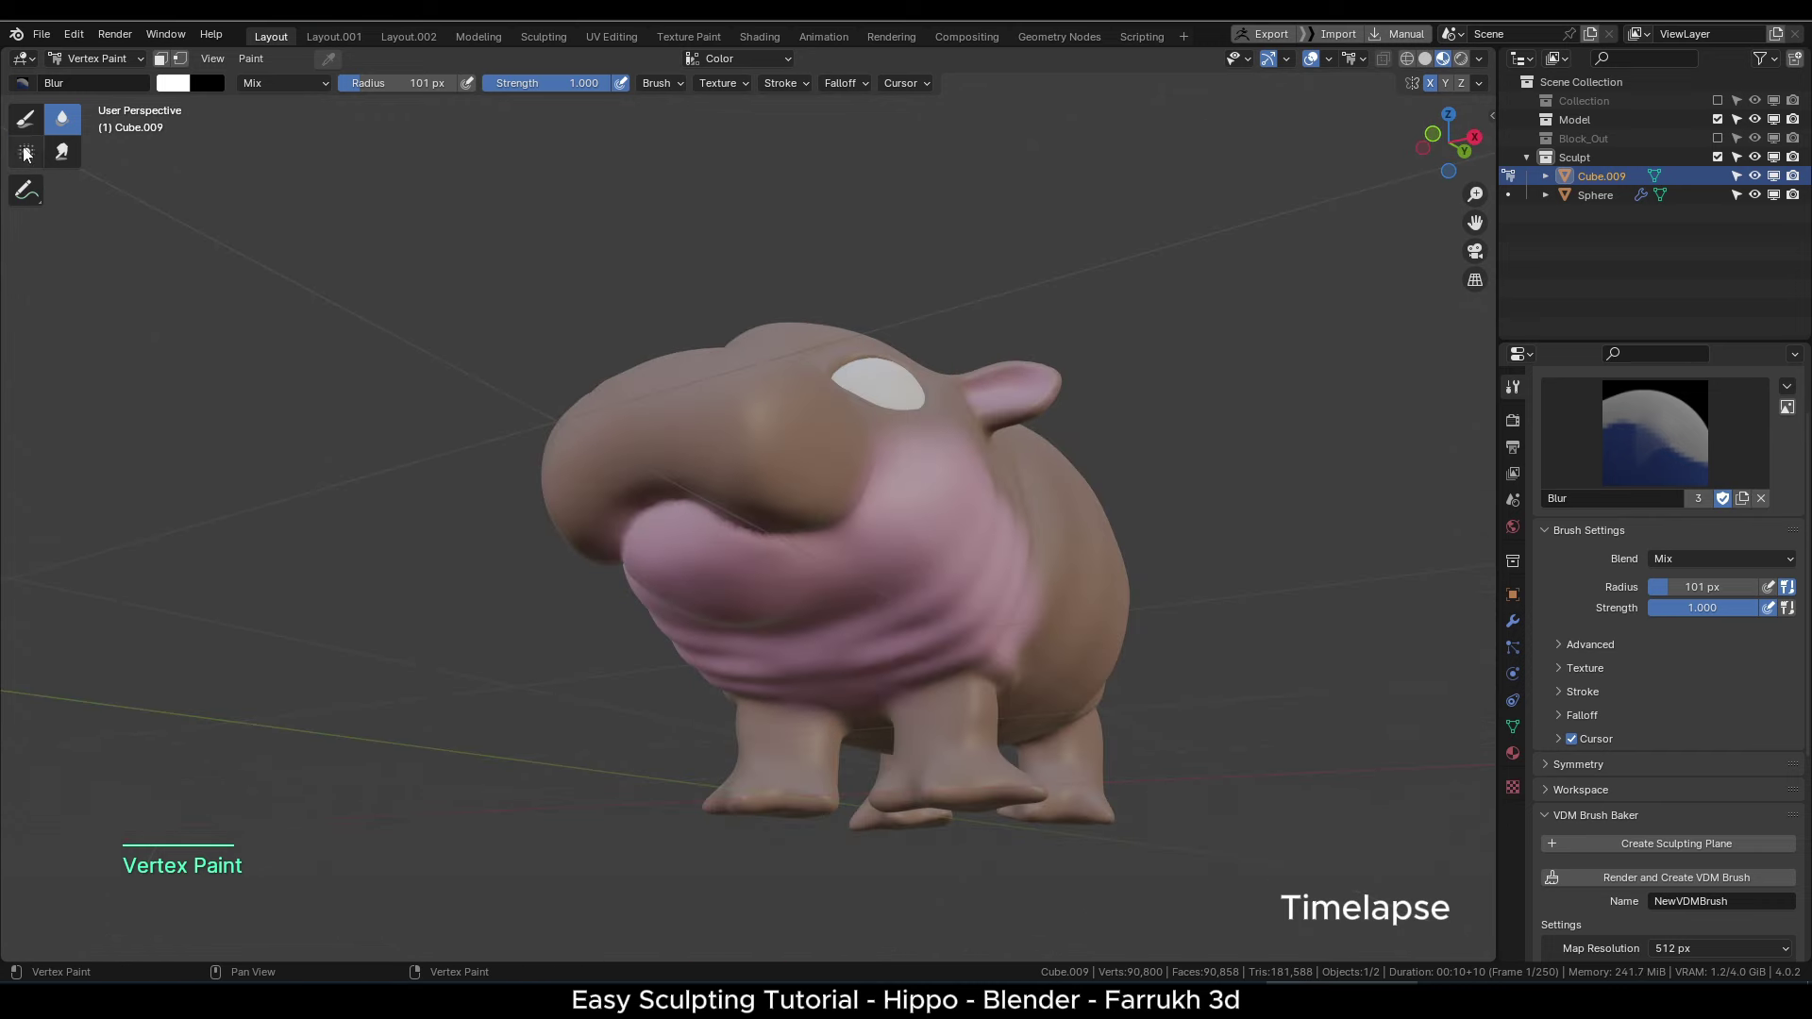
- Blend the pink into the brown at the front of the mouth with the Average brush
left_click(26, 153)
left_click_drag(646, 487, 660, 496)
left_click_drag(590, 570, 644, 573, "alt")
- Try painting brown above the mouth with a resized Draw brush, and undo the stroke
left_click(25, 118)
key("x")
key("f")
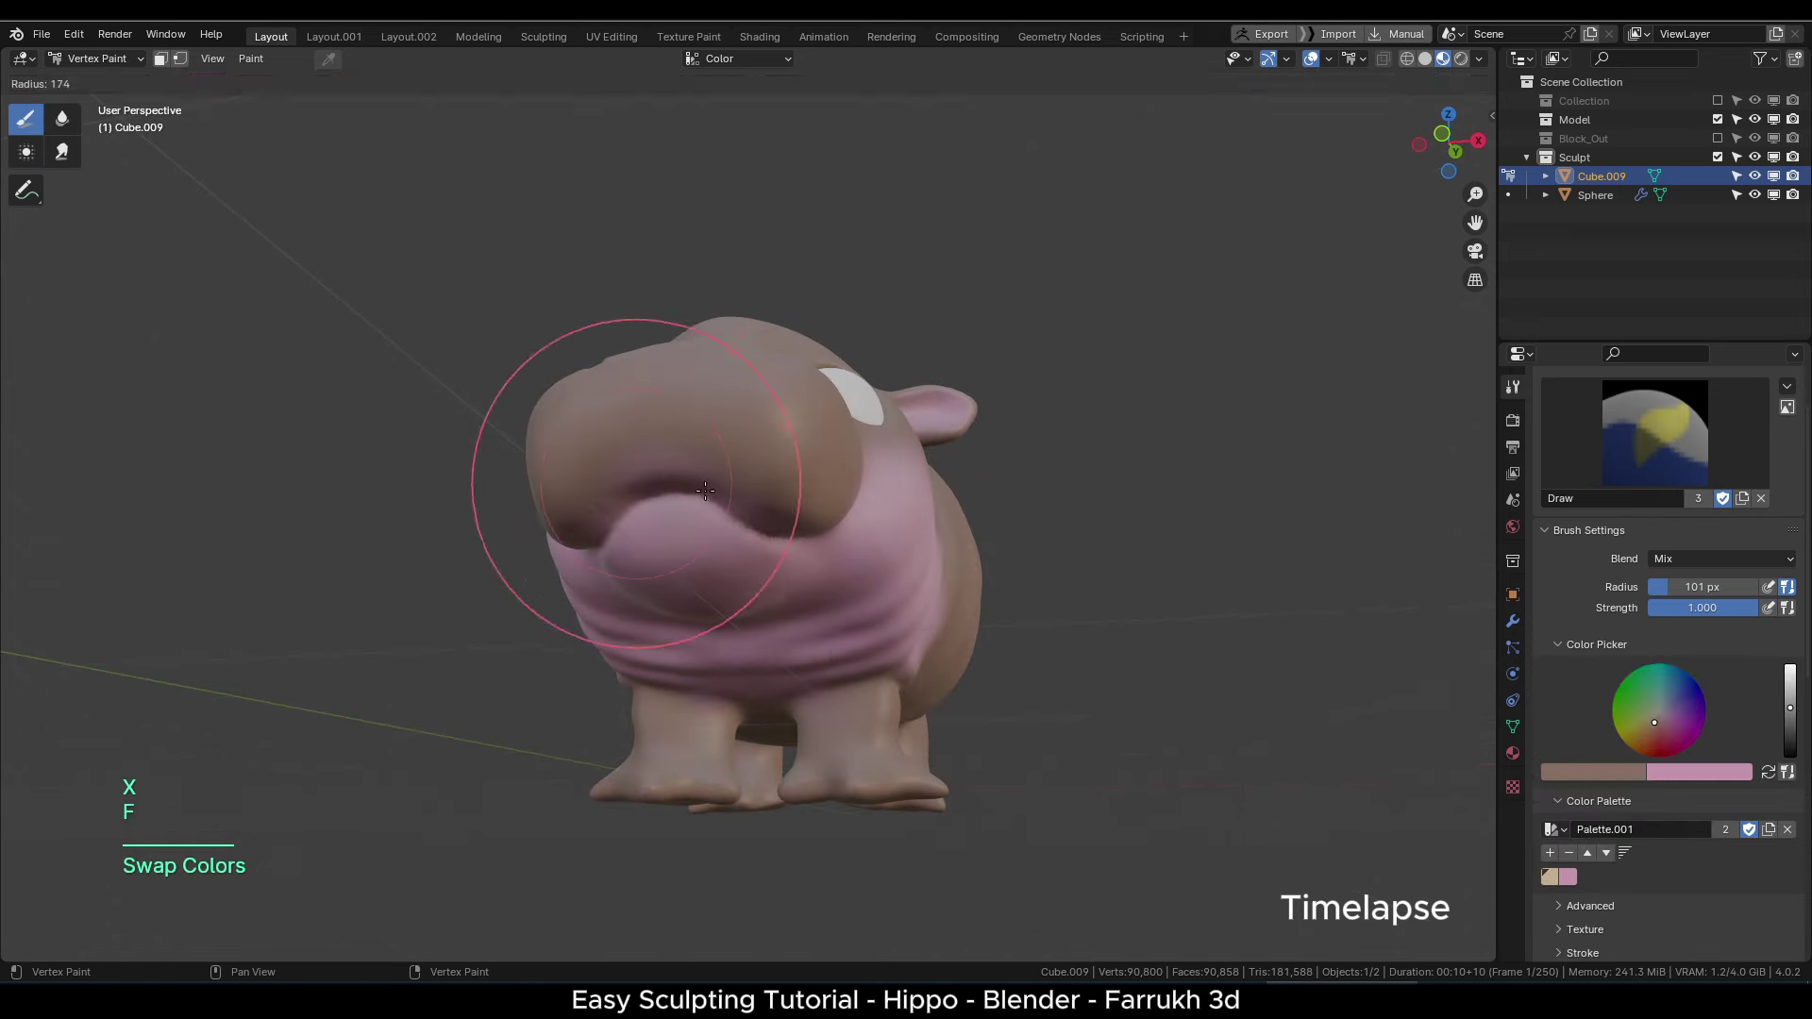
left_click(705, 490)
left_click_drag(705, 489, 773, 471)
key("ctrl+z")
- Leave Vertex Paint for Object Mode and deselect the hippo body
mouse_move(837, 403)
middle_mouse_down()
mouse_move(651, 509)
mouse_move(518, 494)
middle_mouse_up()
key("Tab")
key("Tab")
left_click(407, 427)
left_click(401, 359)
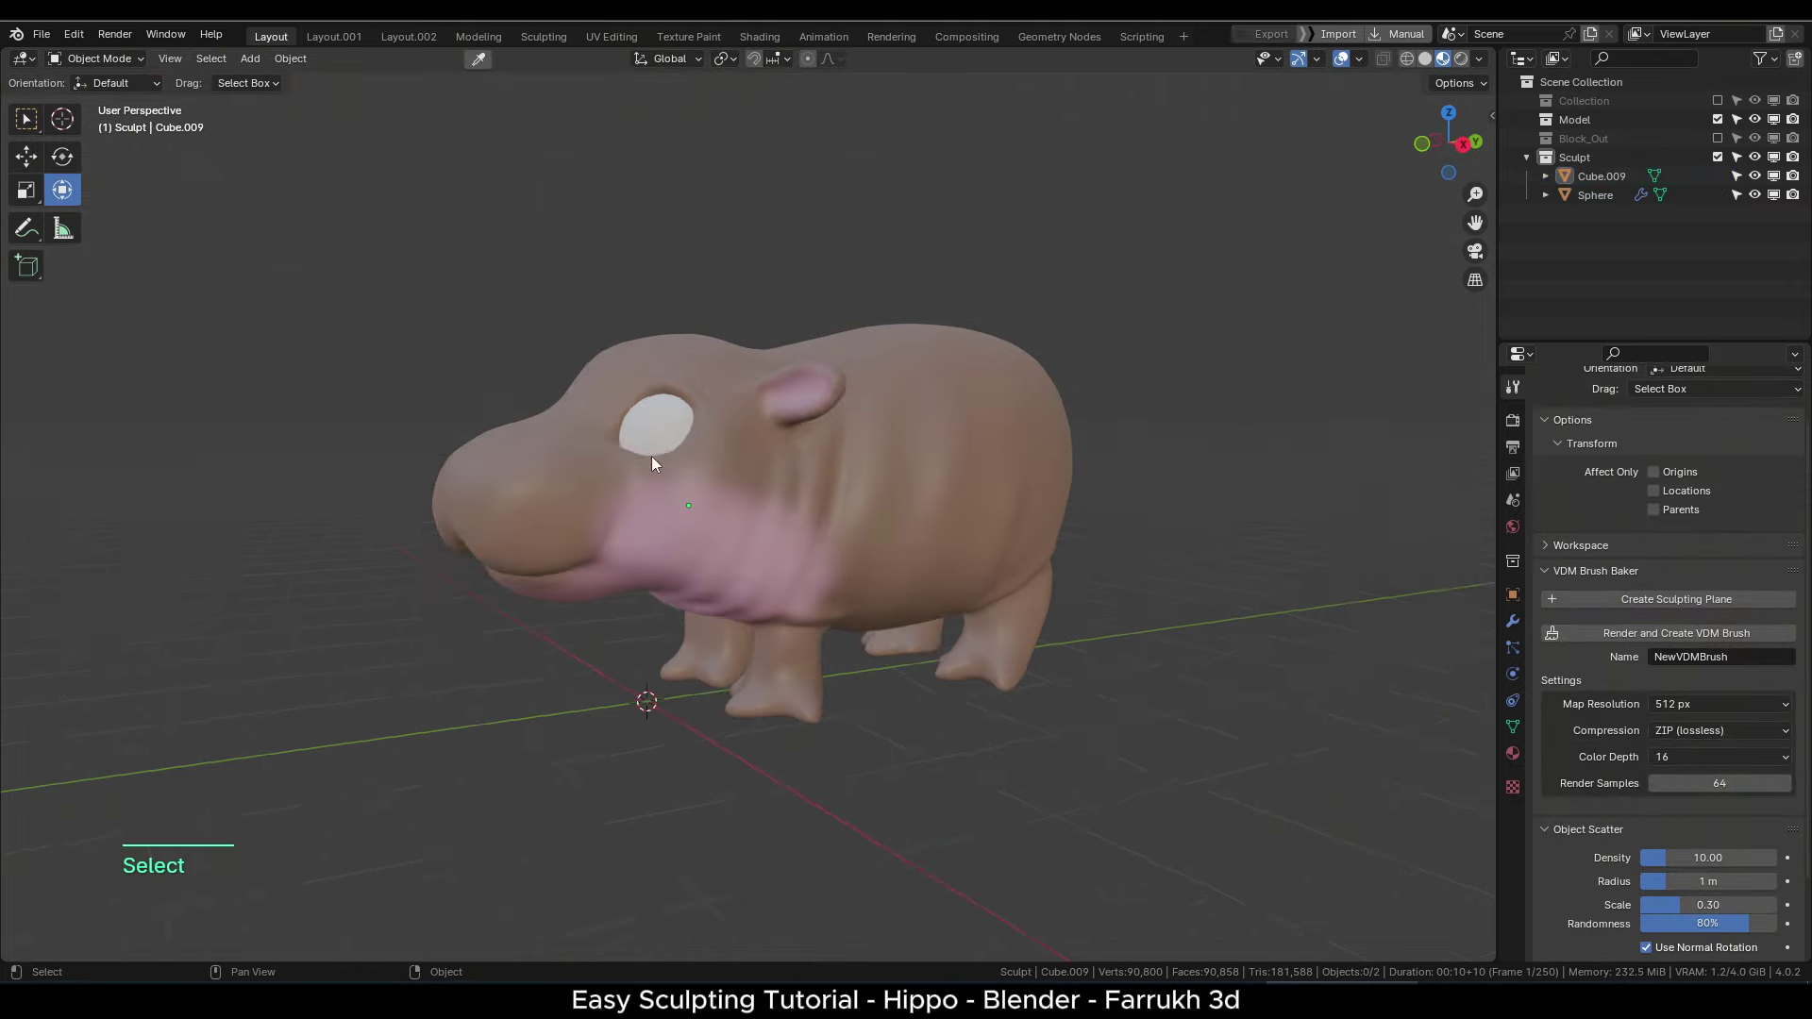
- Select the eye sphere and isolate it in Local View for close-up work
scroll(651, 456, "up", 2)
left_click(609, 433)
key("alt+q")
middle_click_drag(651, 481, 804, 540)
scroll(804, 539, "up", 3)
key("Tab")
key("Tab")
- Create a new material named Eyes on the eye sphere with a roughness of 0.051
left_click(1512, 753)
left_click(1646, 497)
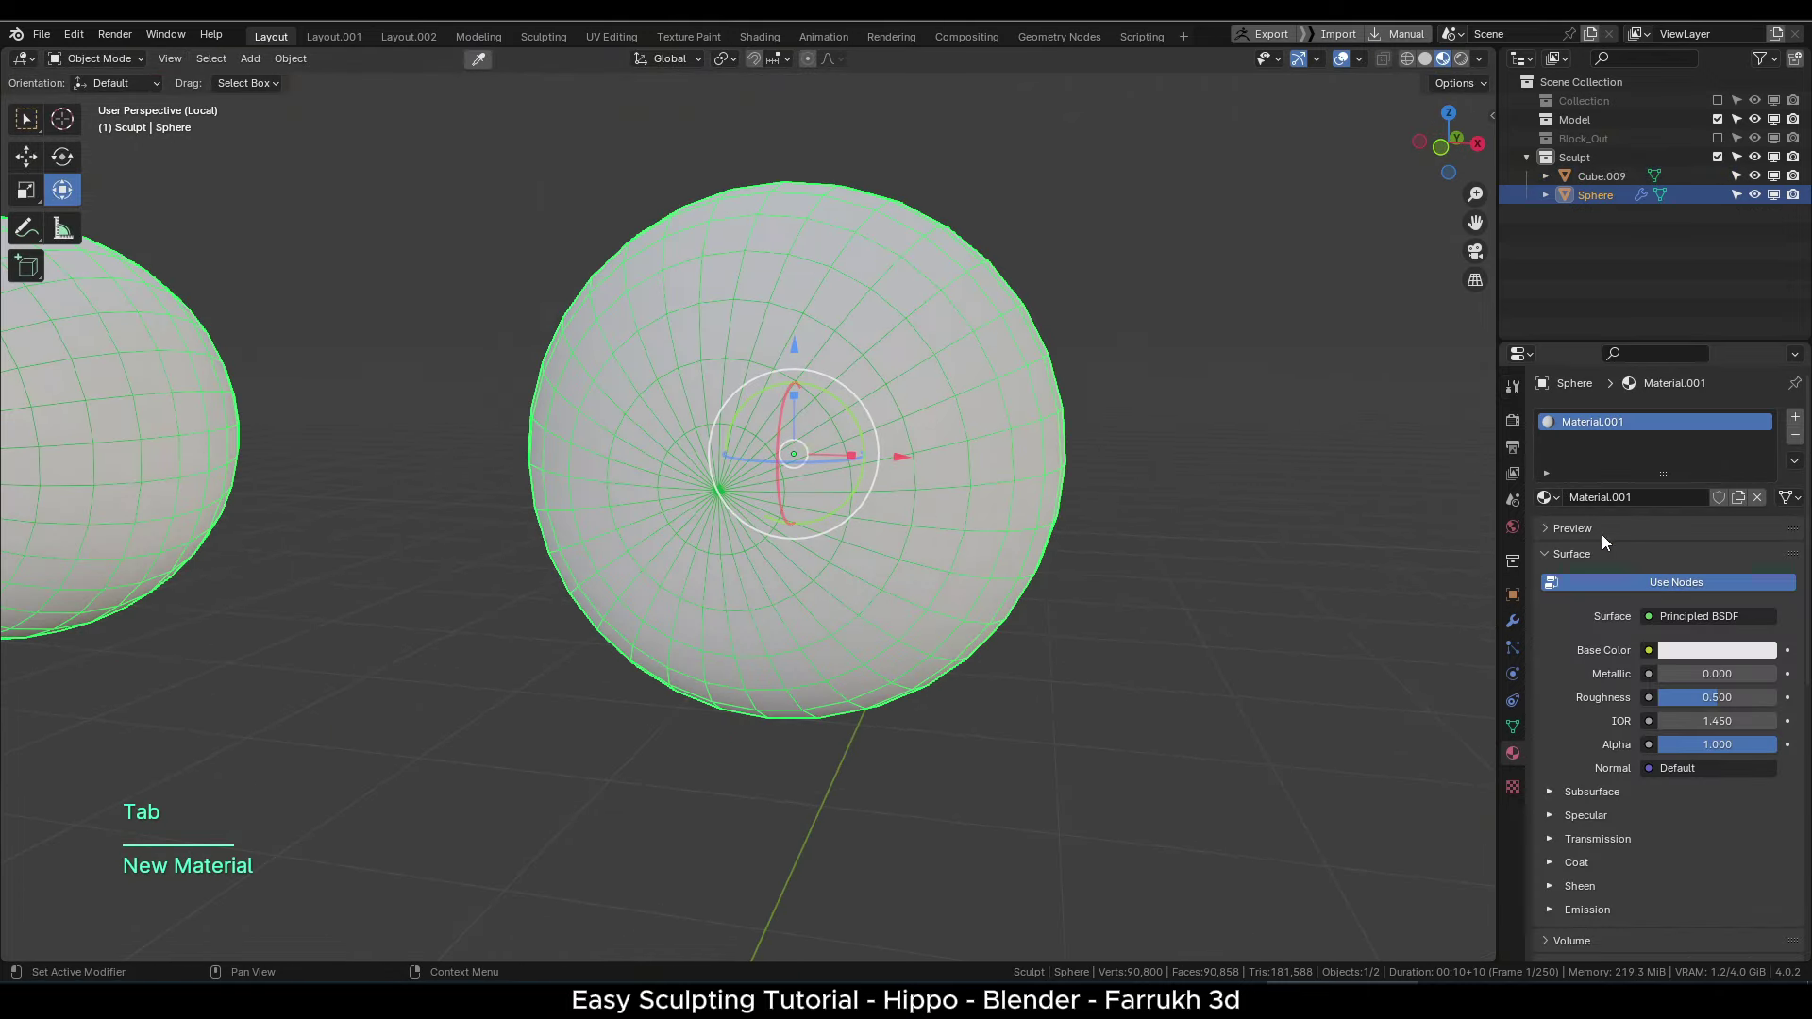
double_click(1658, 497)
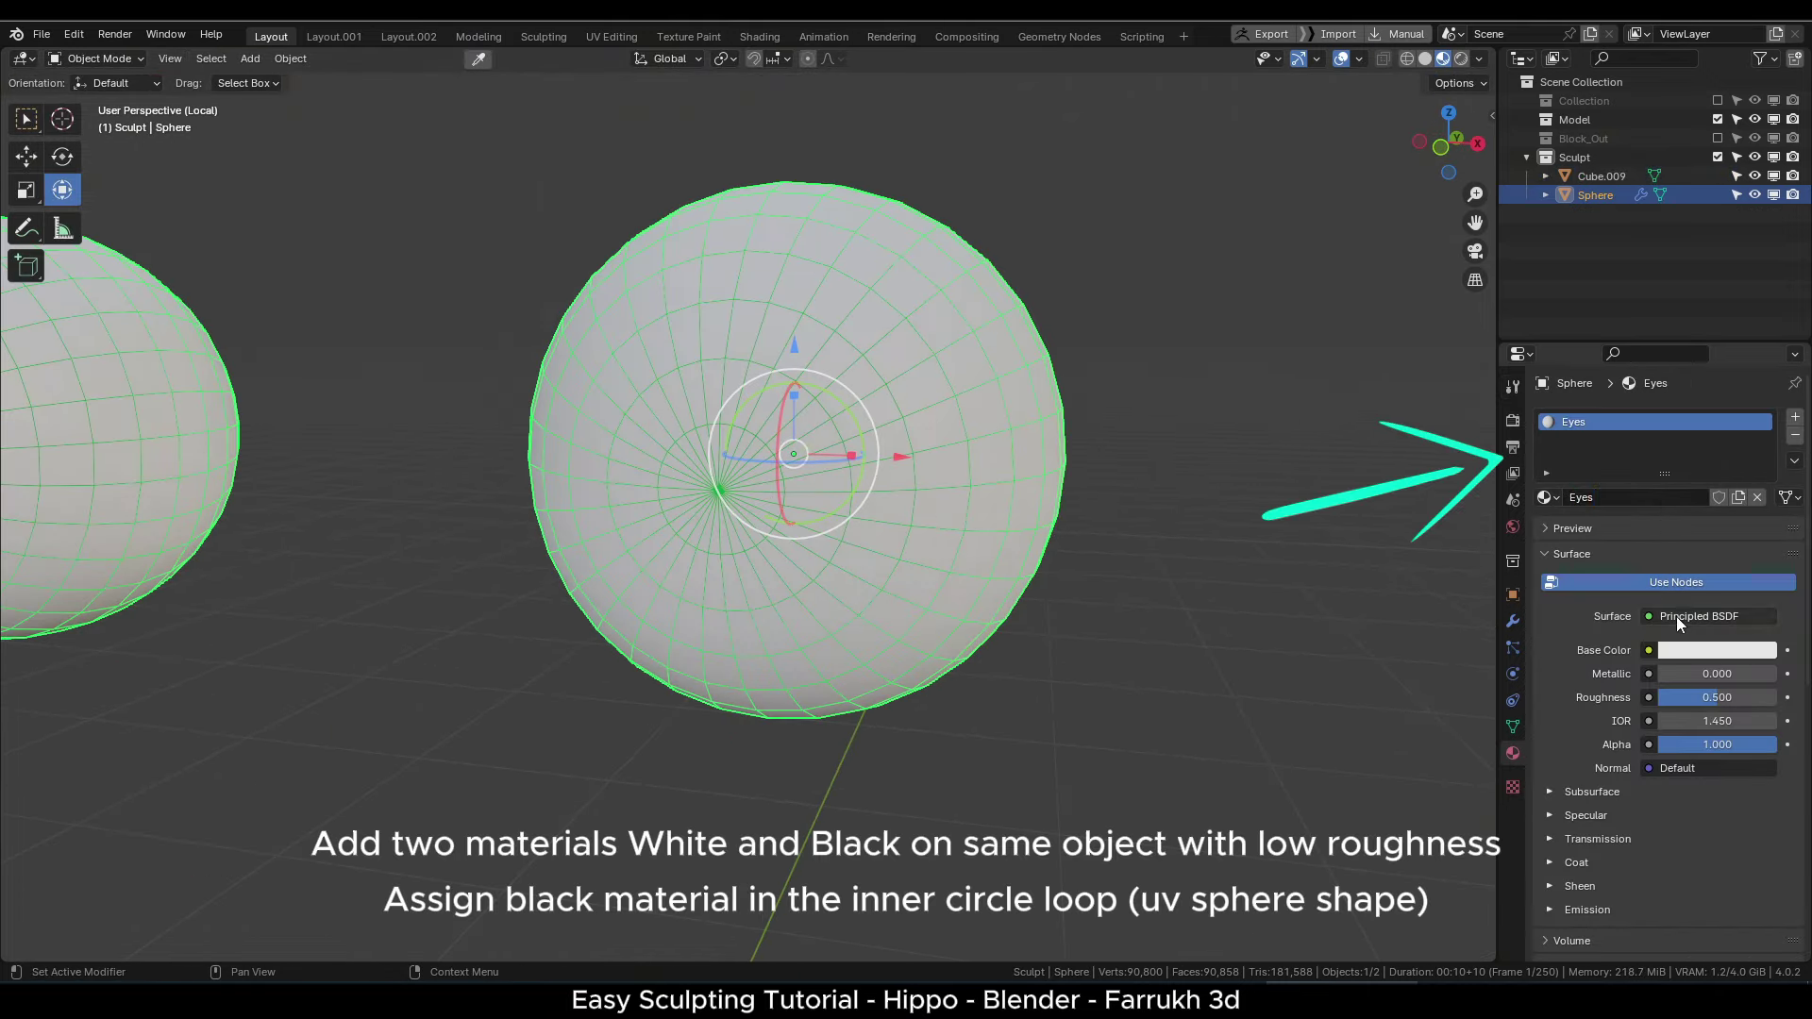
key("ctrl+z")
key("ctrl+z")
key("ctrl+z")
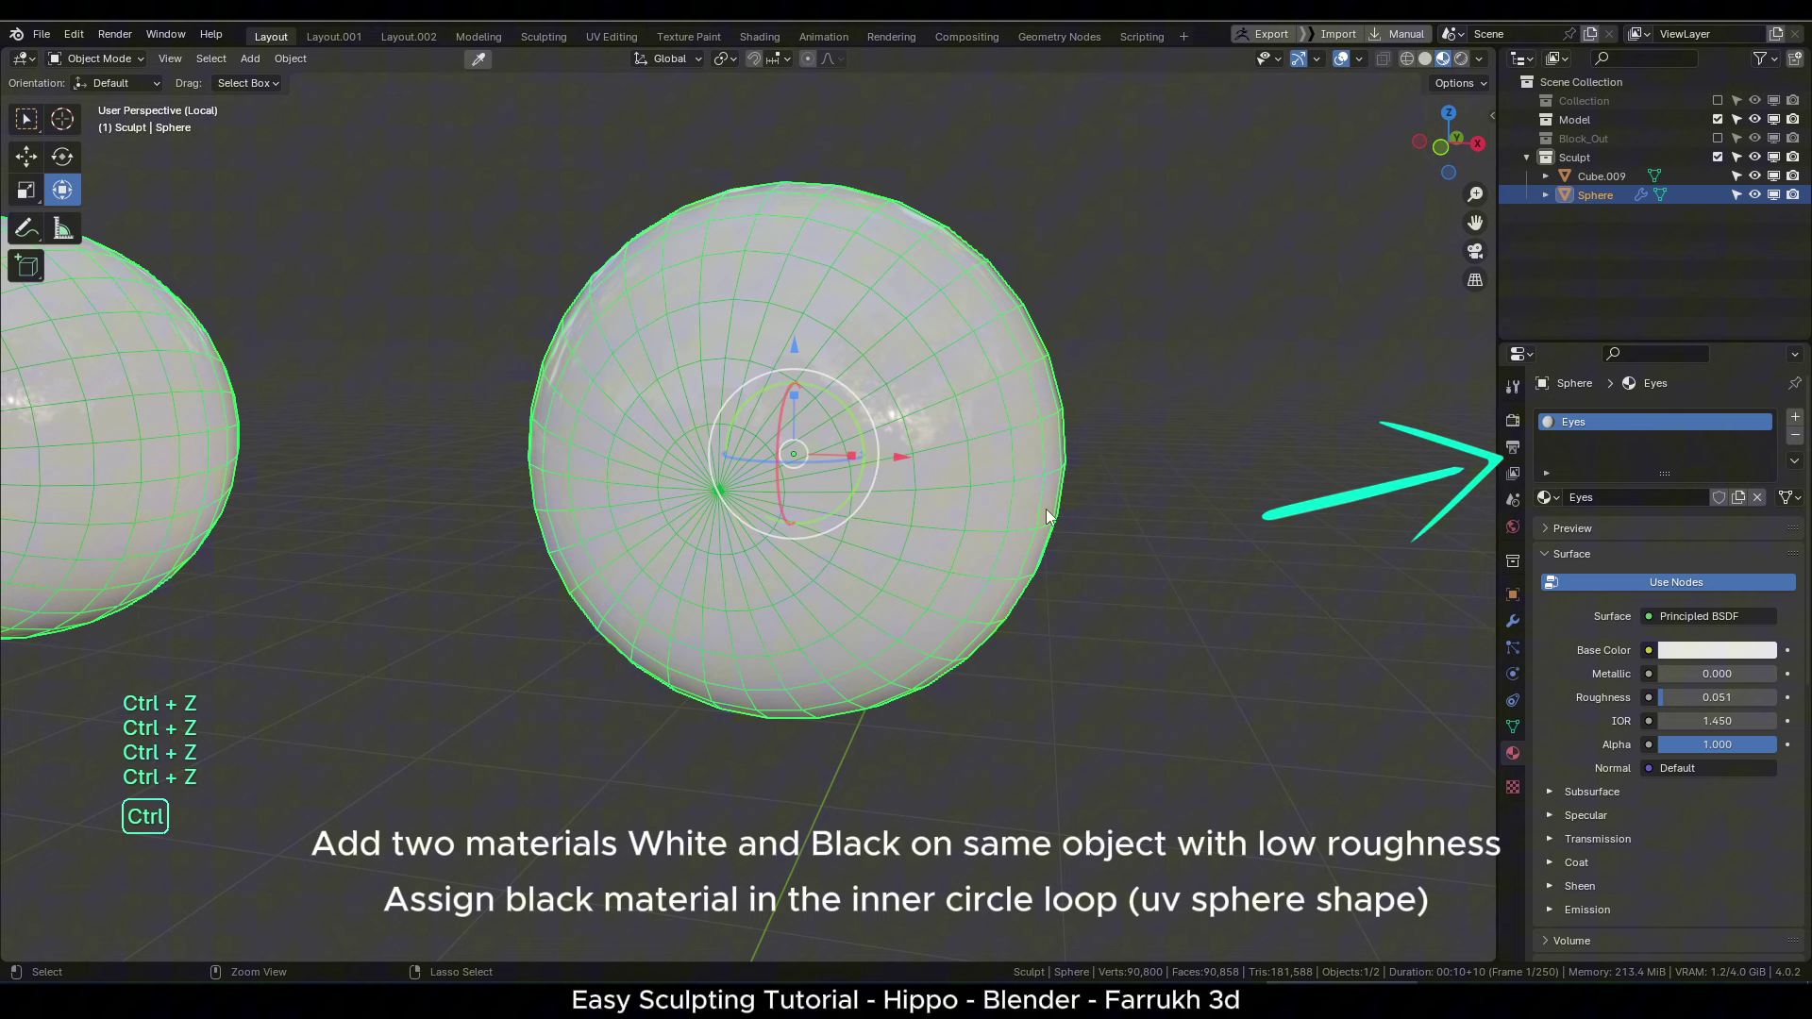
- Keep a white duplicate of the Eyes material in the first slot and put Eyes with a black base color in a new second slot
left_click(1794, 418)
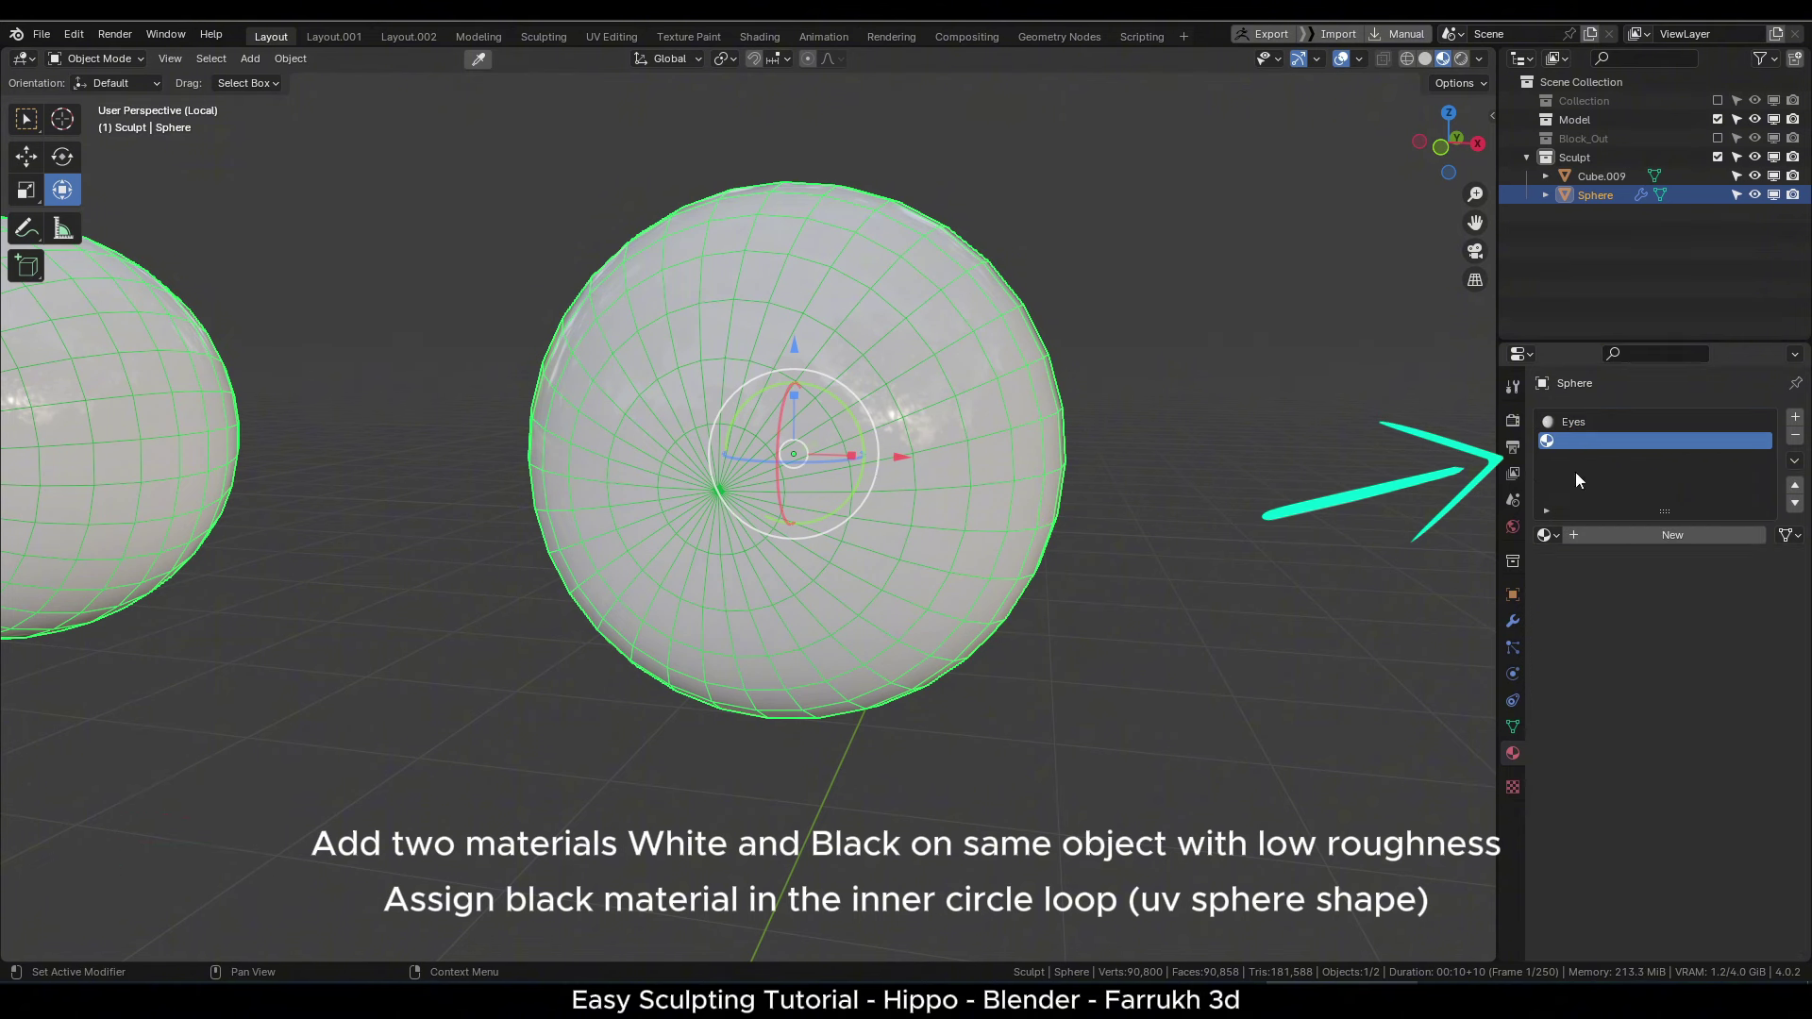
left_click(1578, 423)
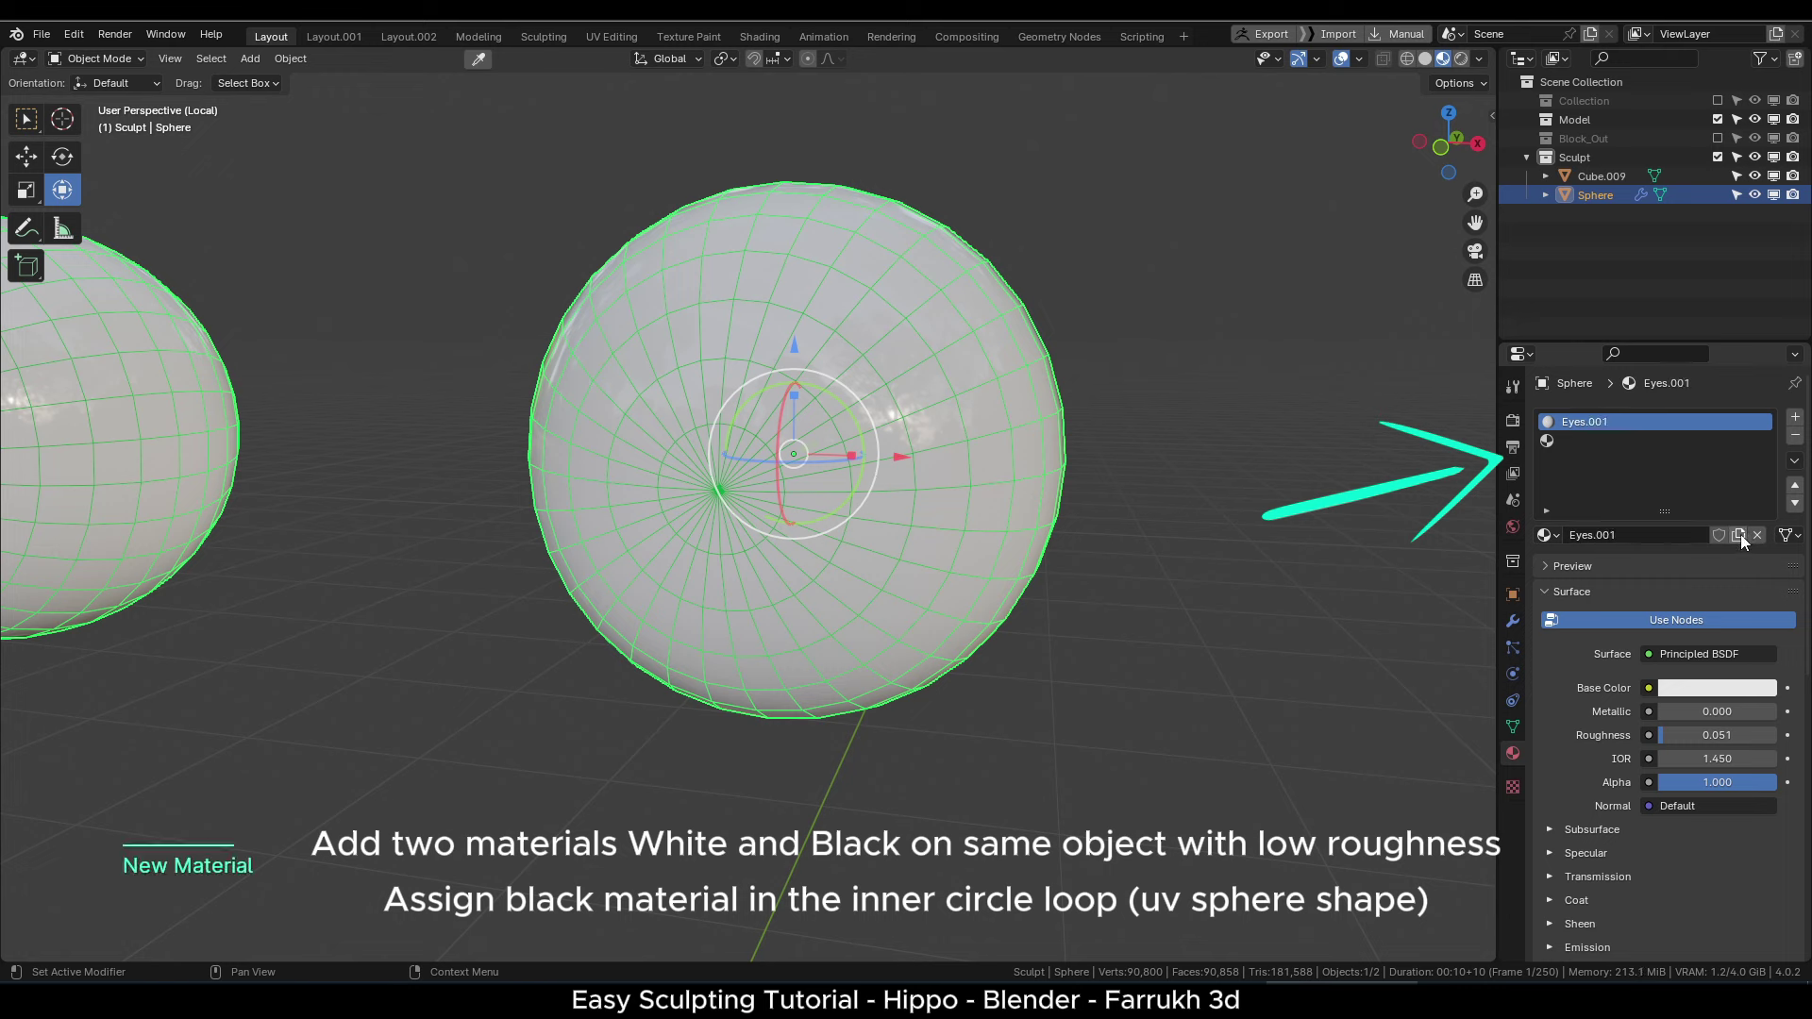
left_click(1548, 442)
left_click(1547, 535)
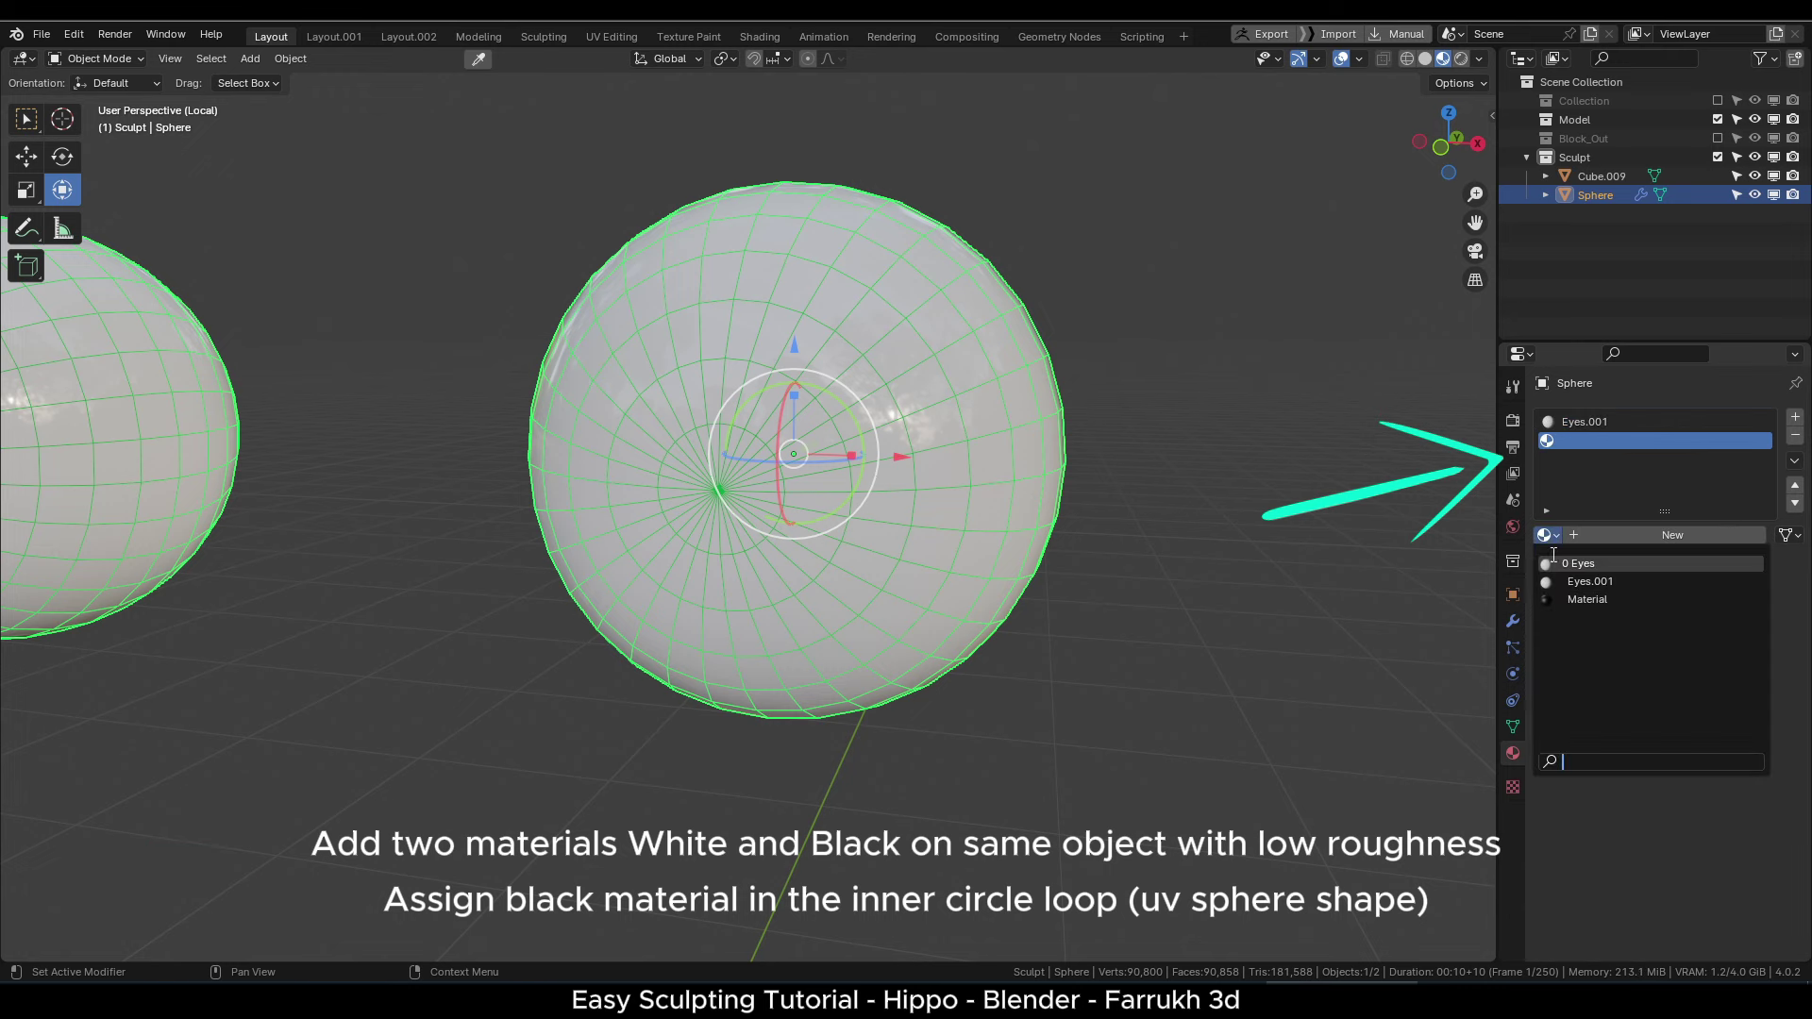
left_click(1566, 564)
left_click(1673, 684)
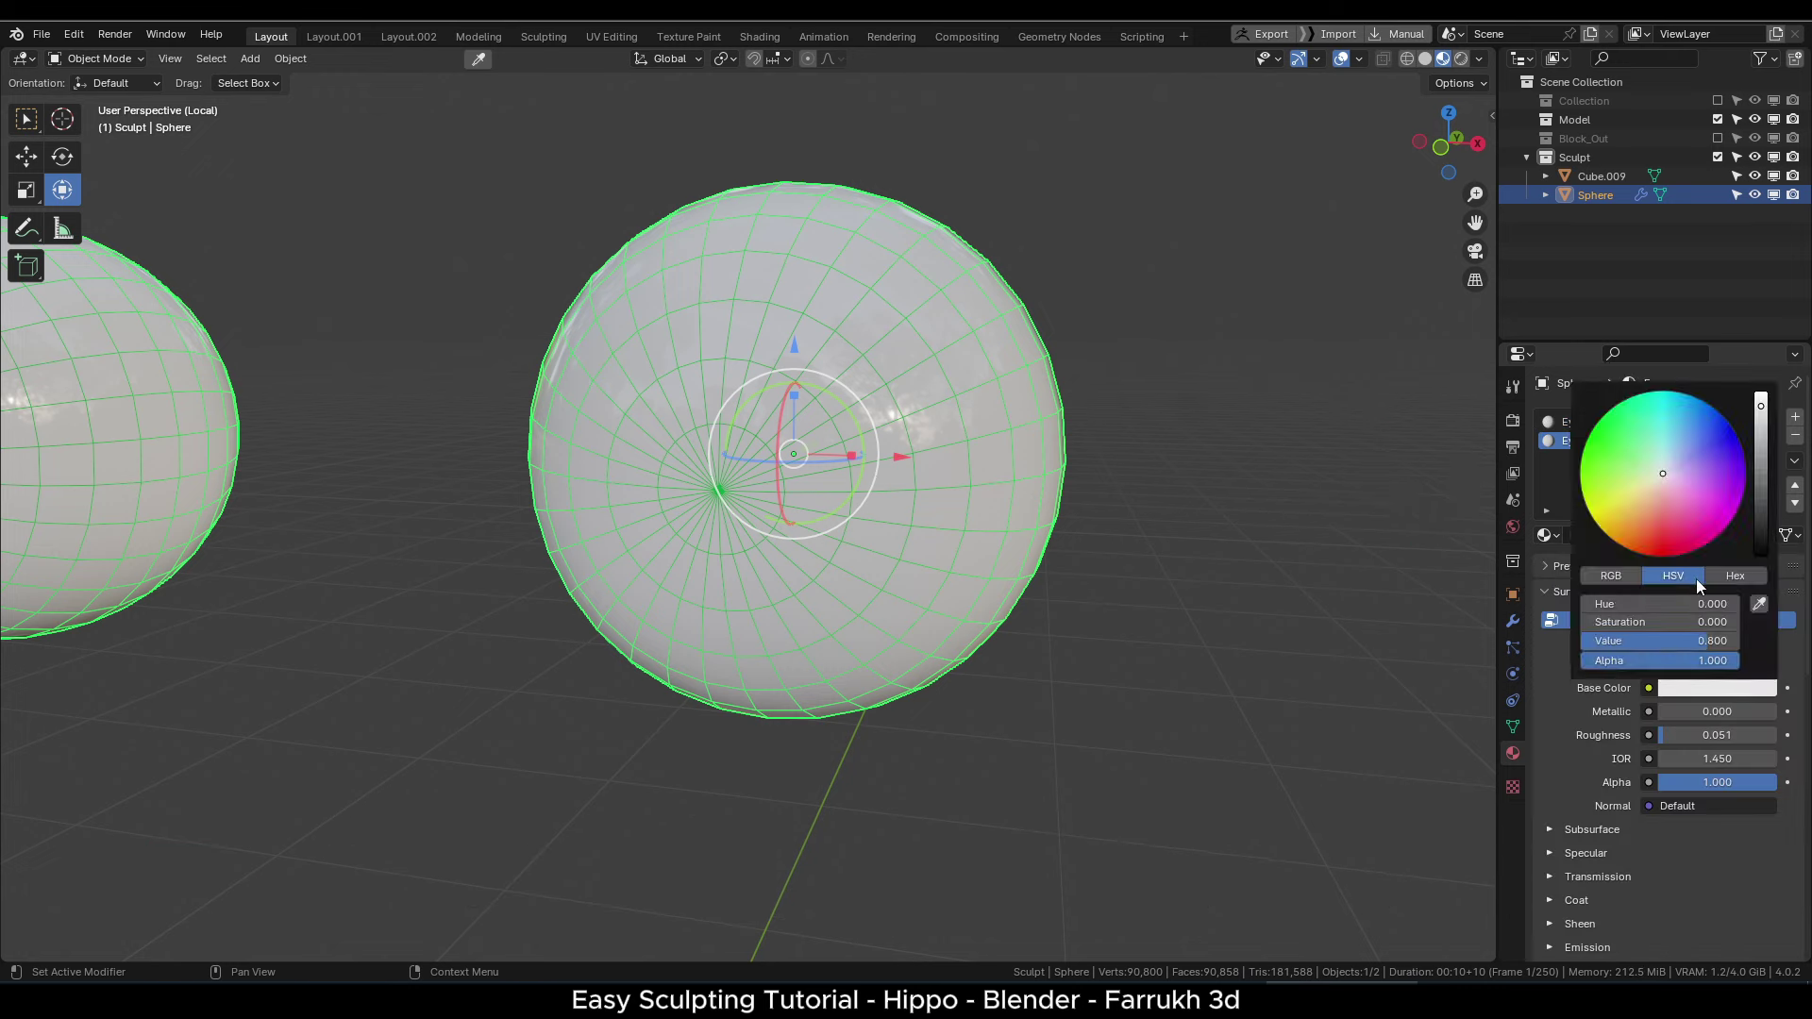
left_click_drag(1759, 443, 1760, 557)
- Select the ring of faces around the eye's front pole, grow the selection three times, and assign the black Eyes material to it
key("Tab")
left_click(968, 489)
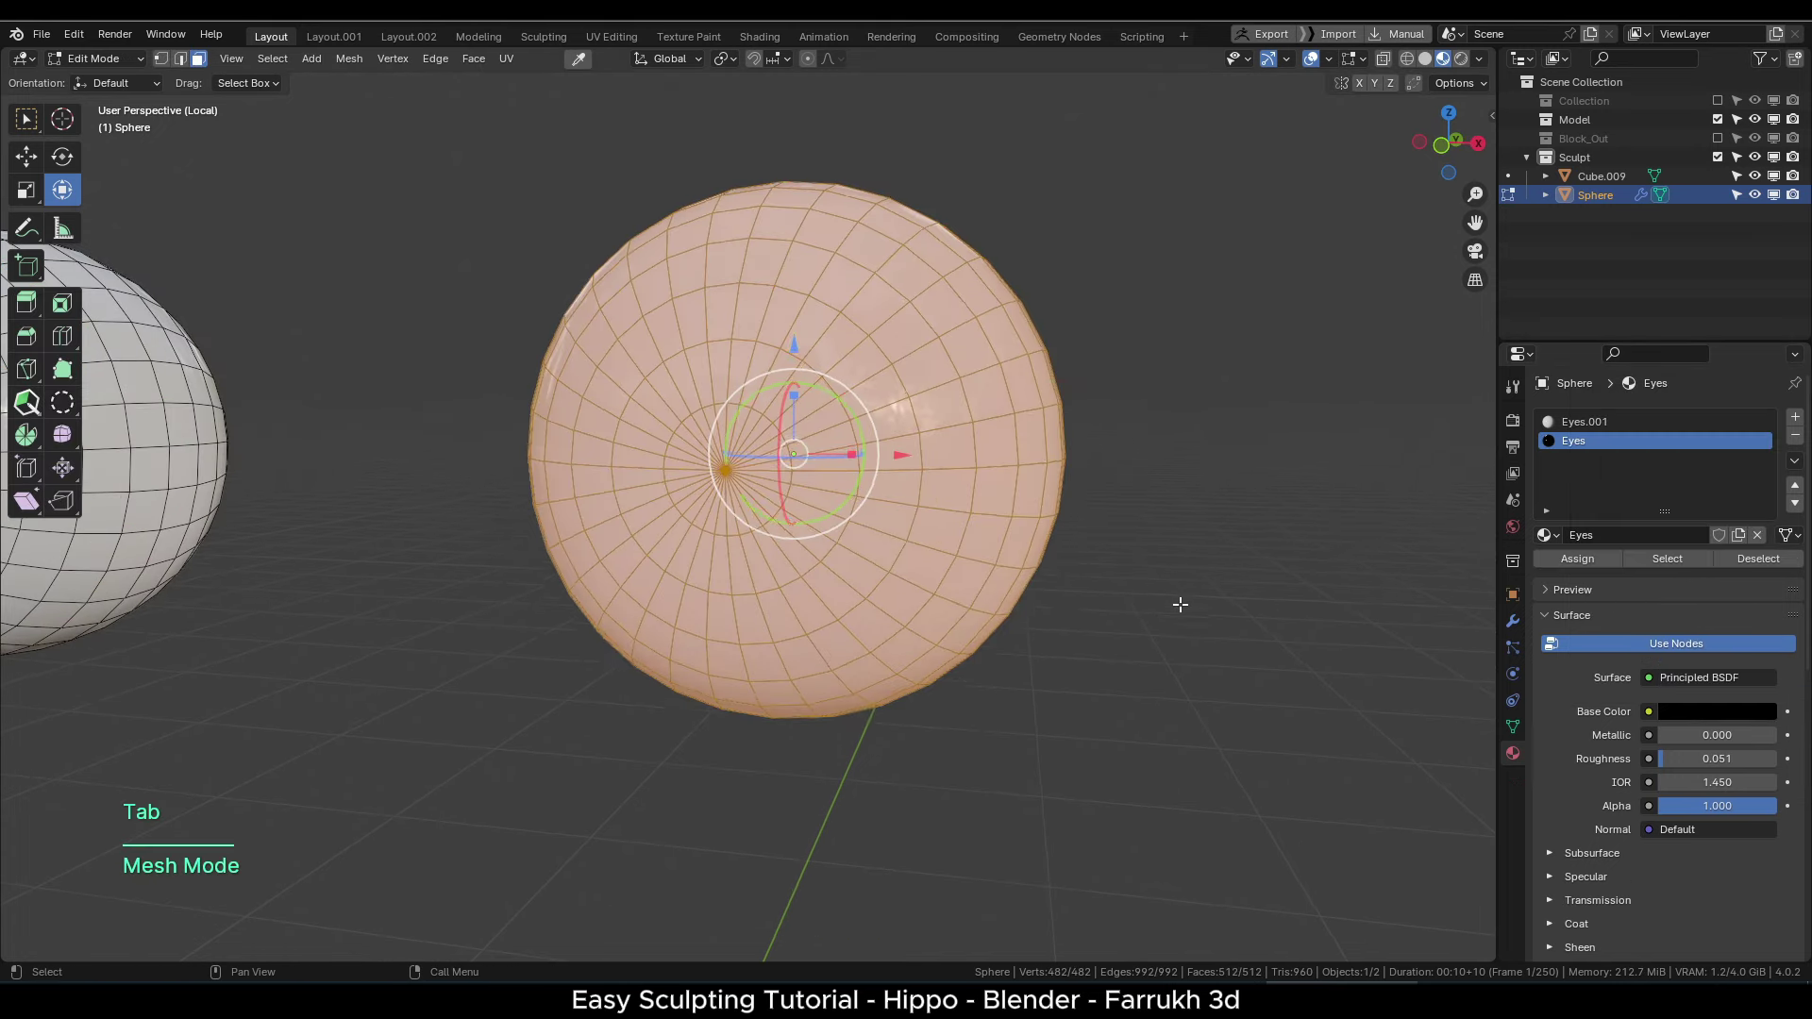
left_click(1180, 602)
left_click(834, 489, "alt+shift")
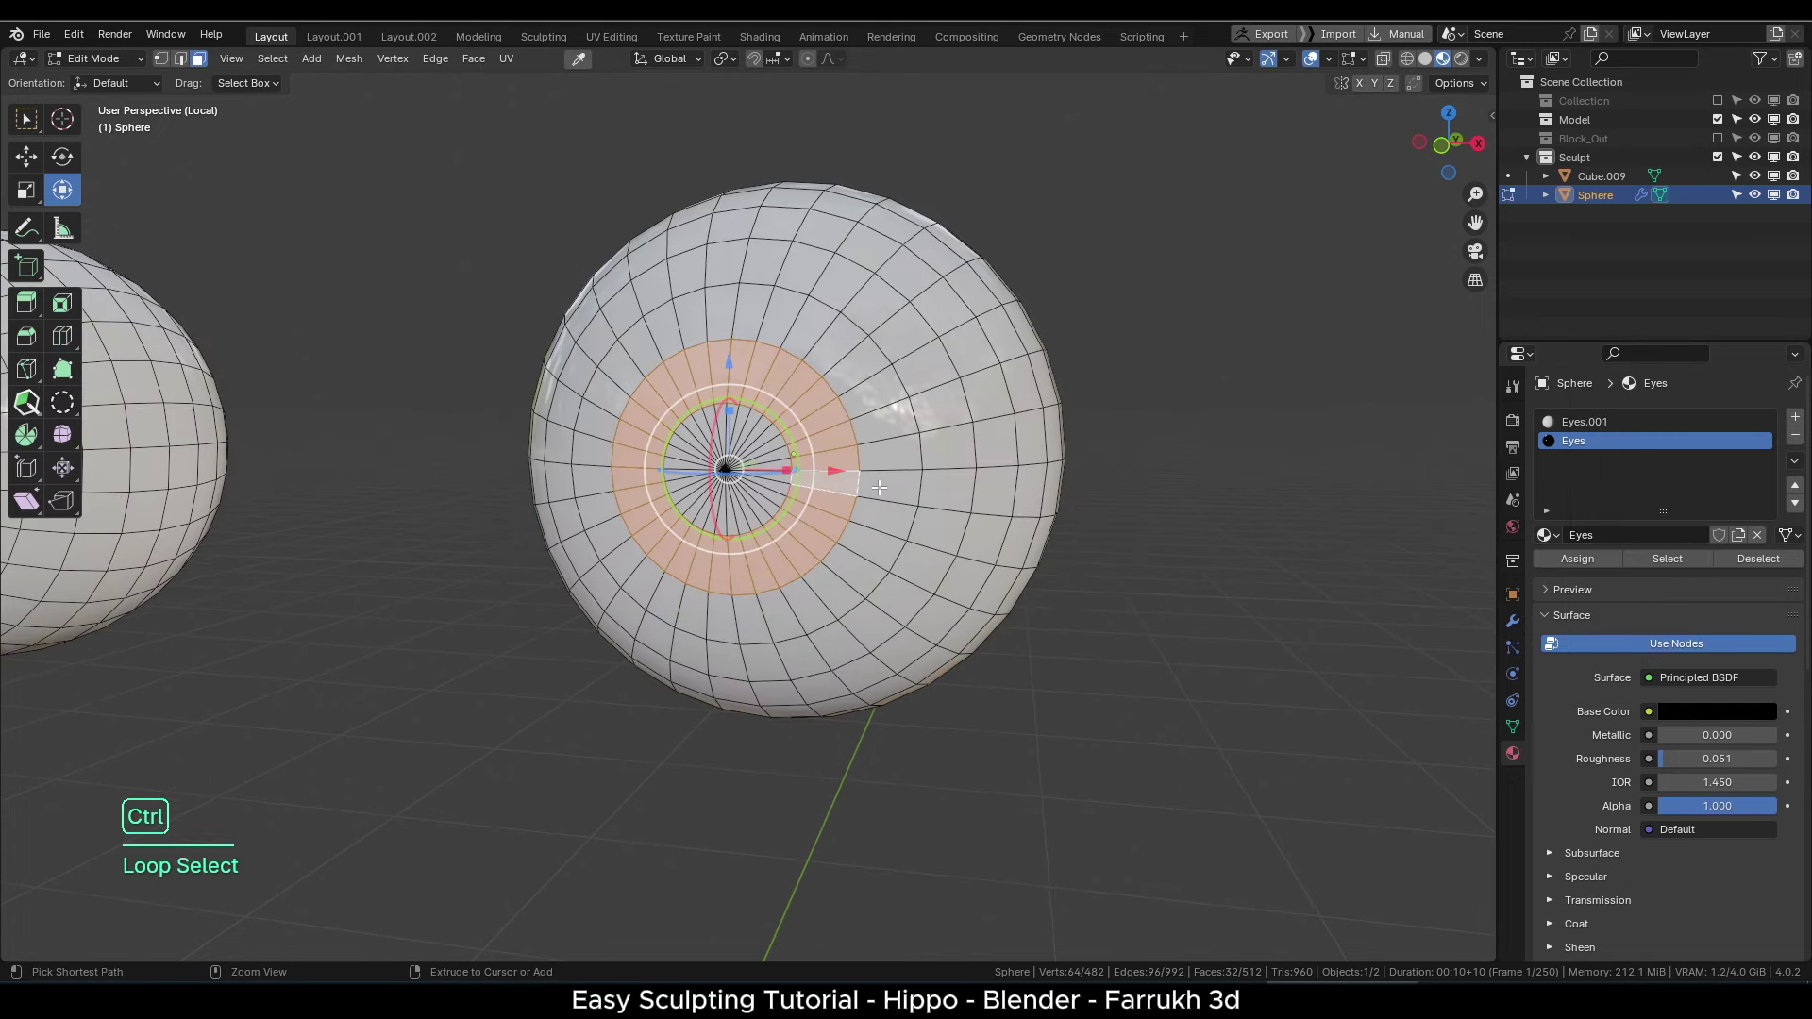
key("ctrl+KP_Add")
key("ctrl+KP_Add")
key("ctrl+KP_Add")
middle_click_drag(879, 486, 830, 425)
left_click(1576, 559)
key("Tab")
left_click(1204, 556)
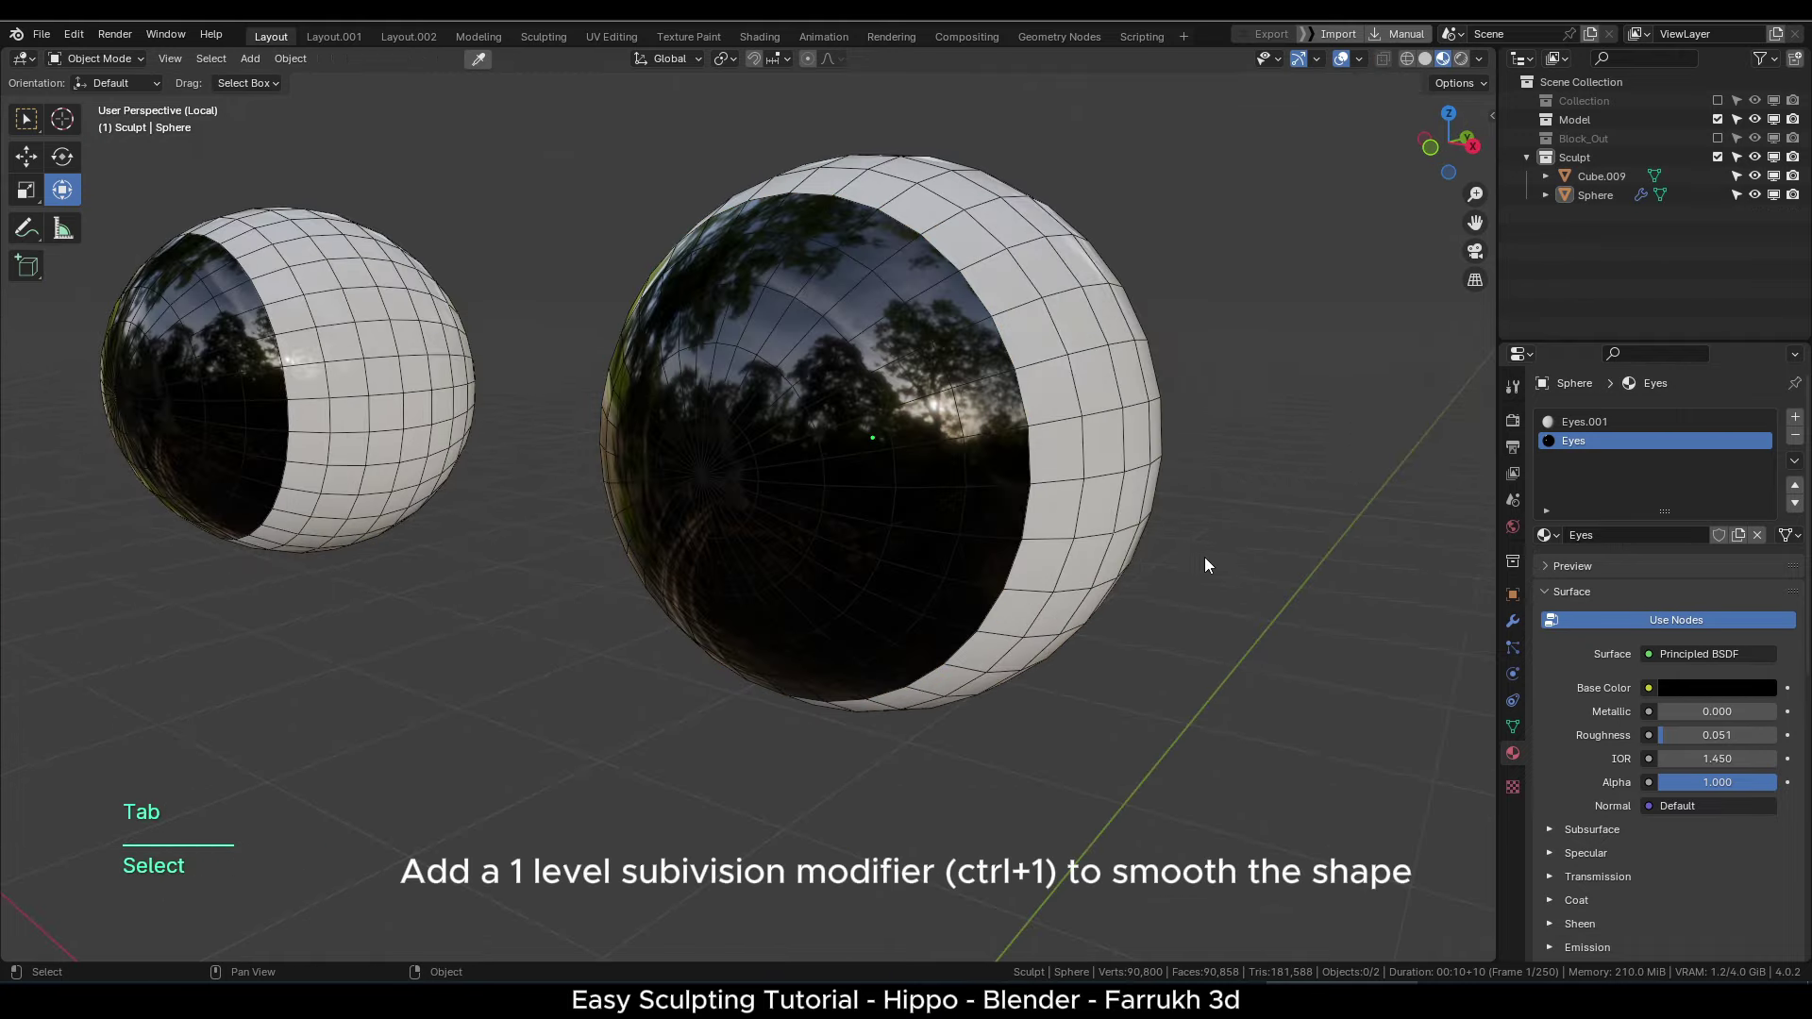
- Smooth the eye sphere with a level 2 Subdivision Surface modifier
left_click(1121, 496)
key("ctrl+2")
left_click(1198, 562)
left_click(1062, 551)
- Exit Local View to bring back the whole hippo, and turn off the wireframe overlay
key("alt+q")
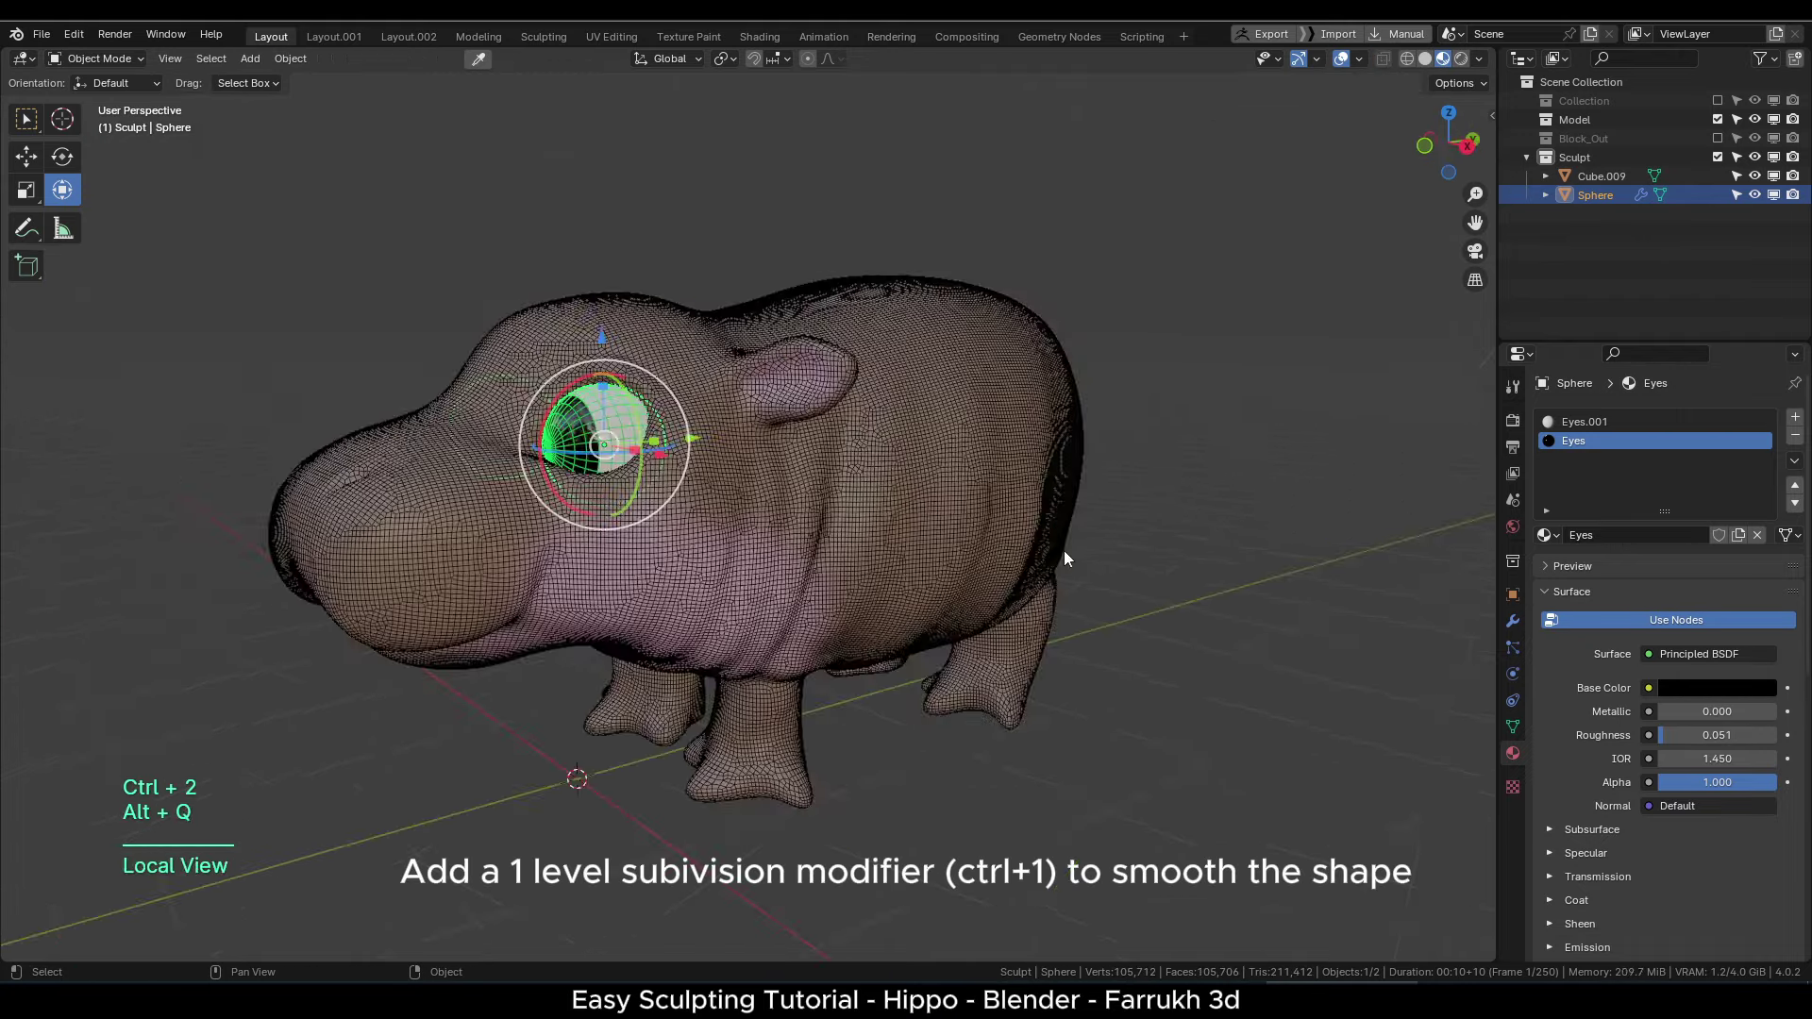
left_click(858, 241)
key("F4")
left_click_drag(857, 241, 734, 353, "alt")
middle_click_drag(734, 360, 956, 372)
- Try a free trackball rotation of the eyes to change their gaze, and undo it
left_click(788, 429)
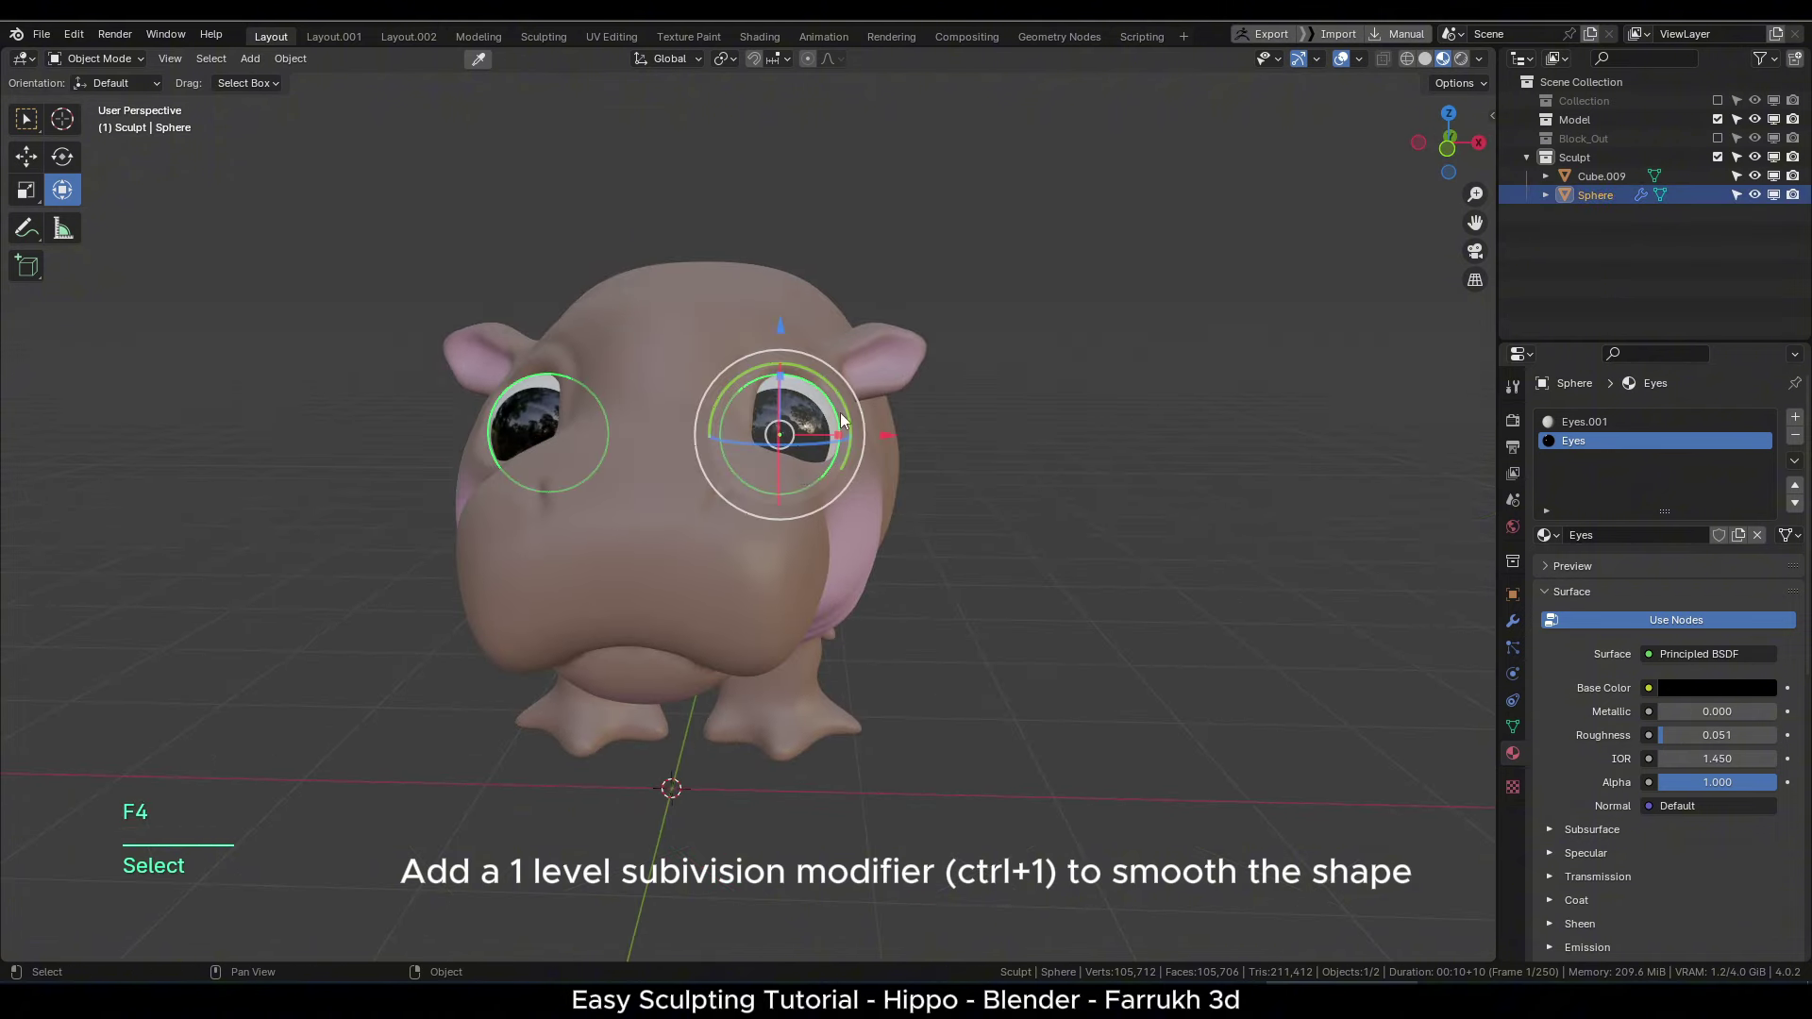
key("r")
key("r")
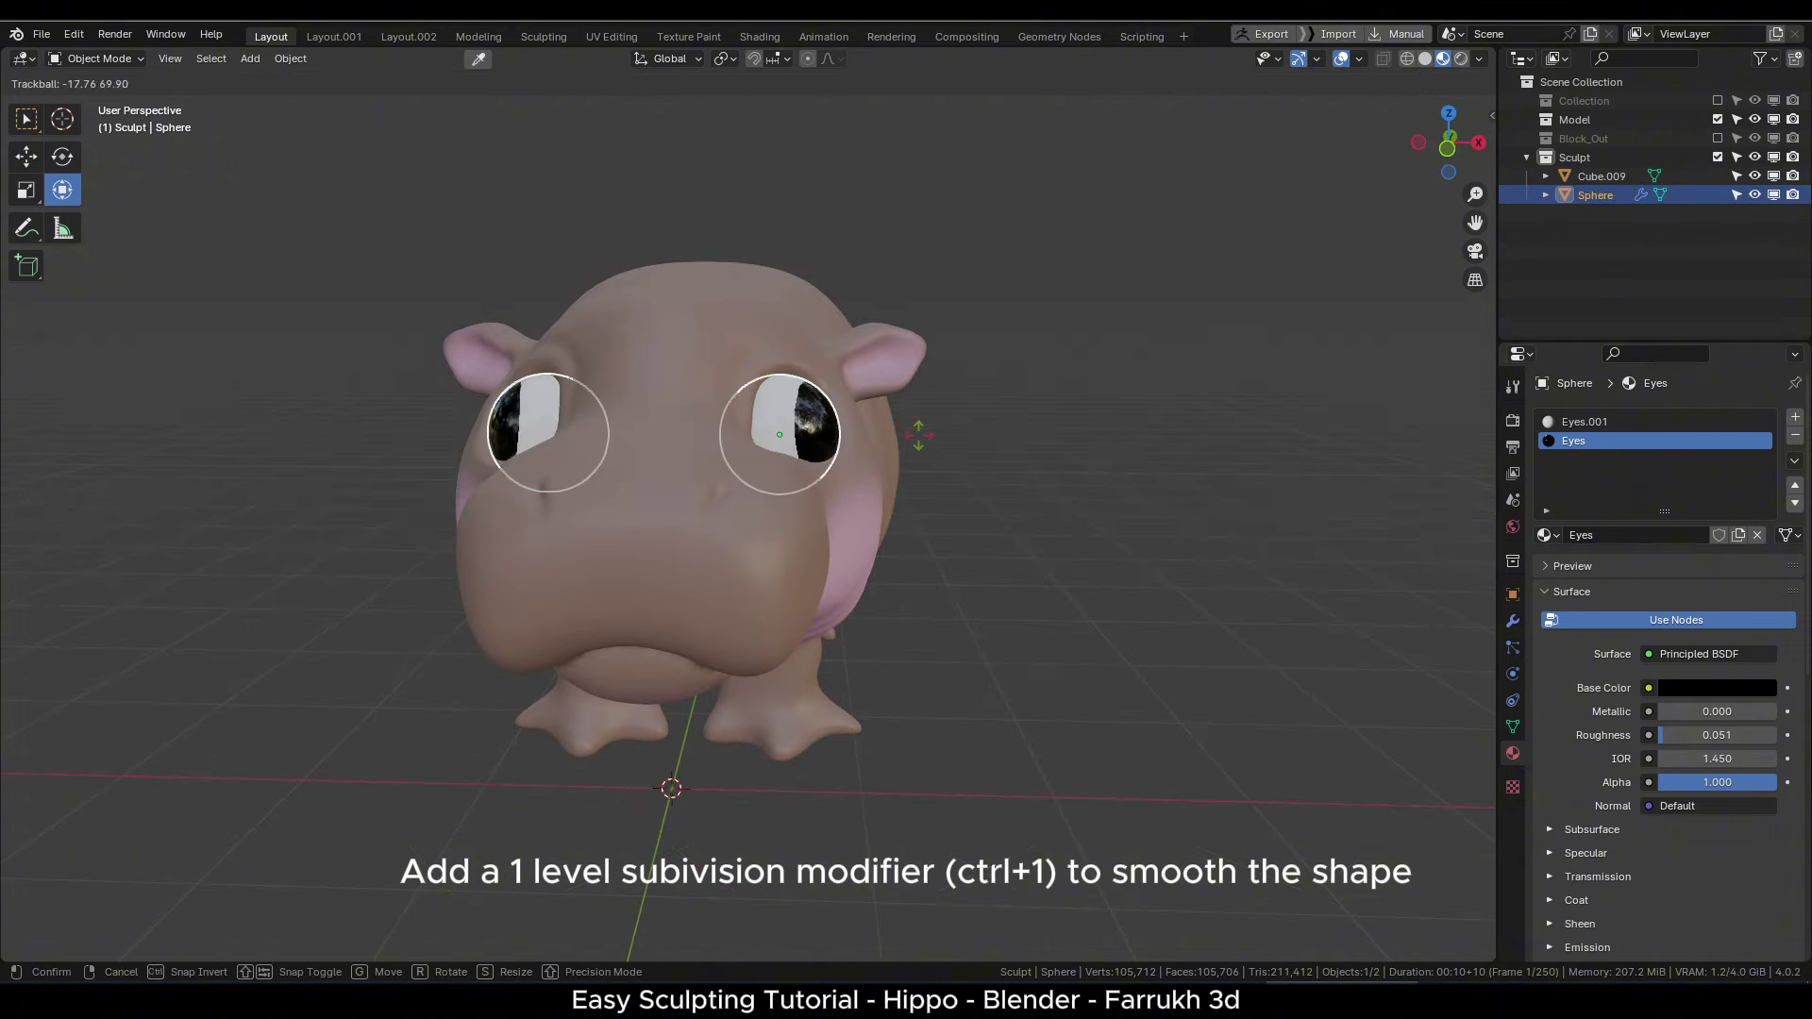
key("ctrl+z")
- Try scaling the eyes down to about 0.95, and undo the change
key("s")
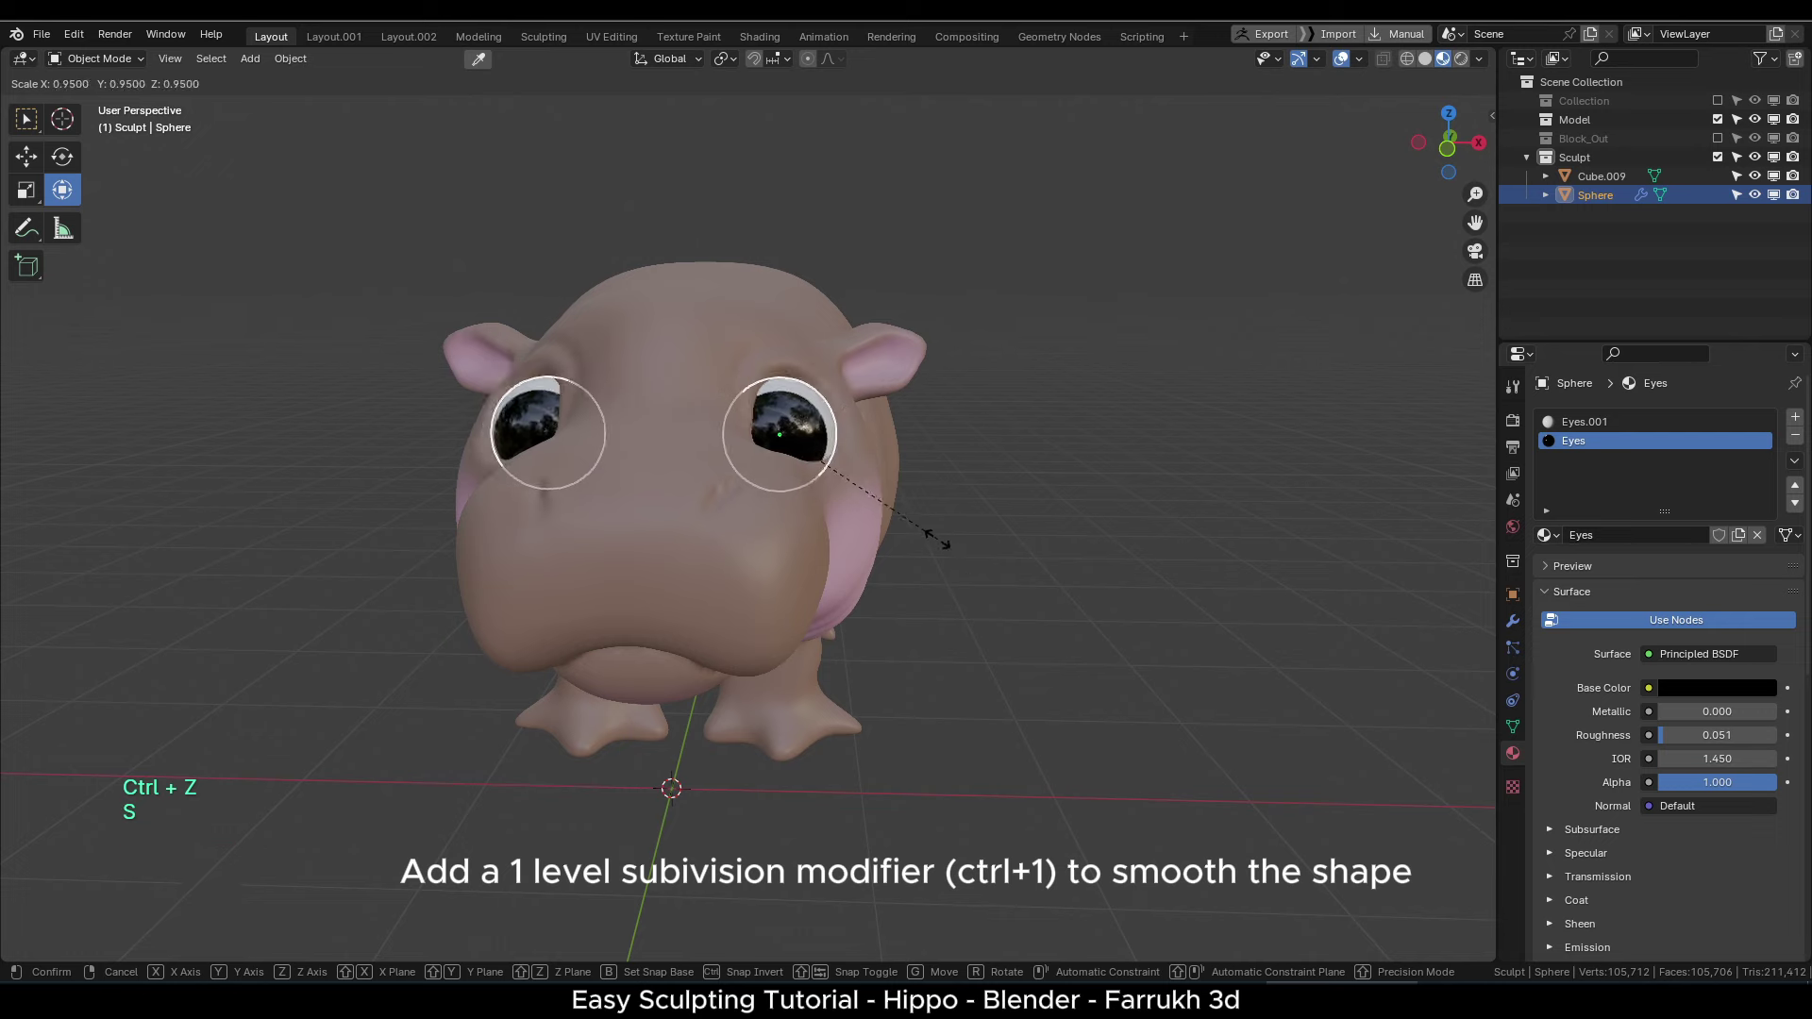
left_click(937, 539)
middle_click_drag(937, 539, 833, 582)
key("ctrl+z")
- Adjust the eyes slightly with the transform gizmo, and select the hippo body
mouse_move(716, 484)
left_mouse_down()
mouse_move(743, 465)
mouse_move(718, 466)
left_mouse_up()
left_click(635, 762)
scroll(694, 698, "down", 2)
left_click_drag(726, 659, 739, 560, "alt")
left_click(802, 579)
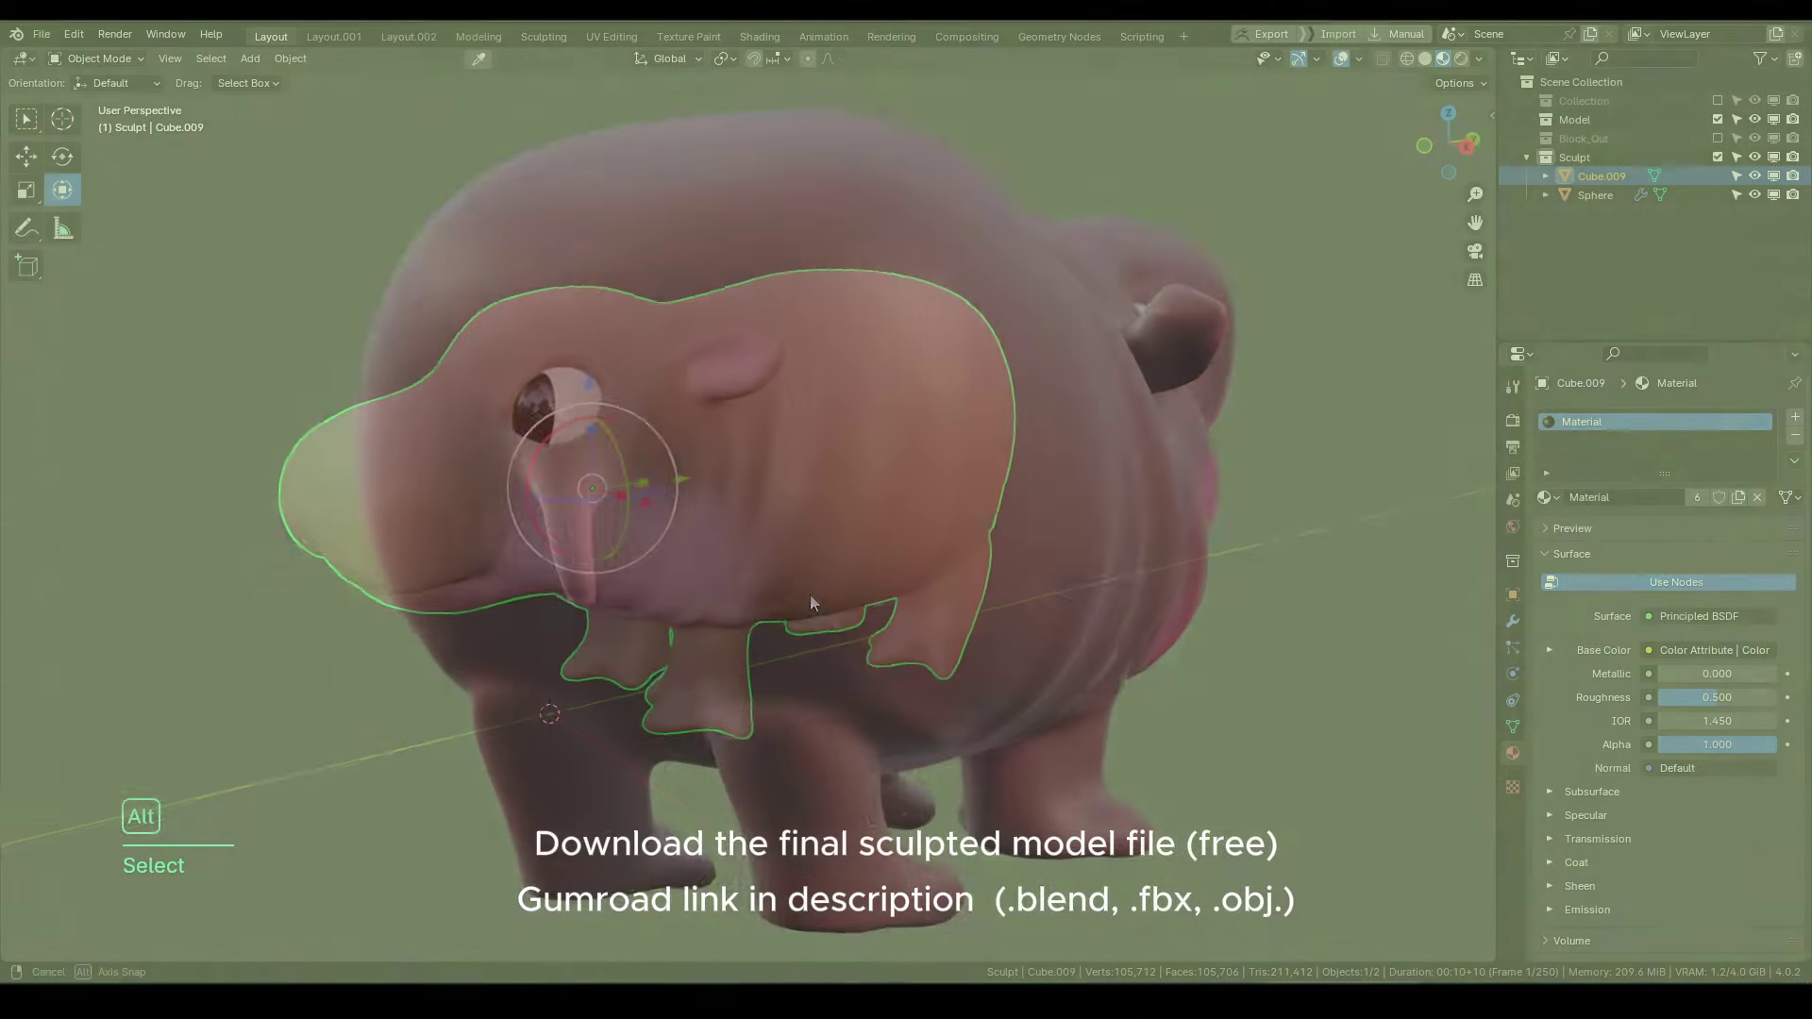